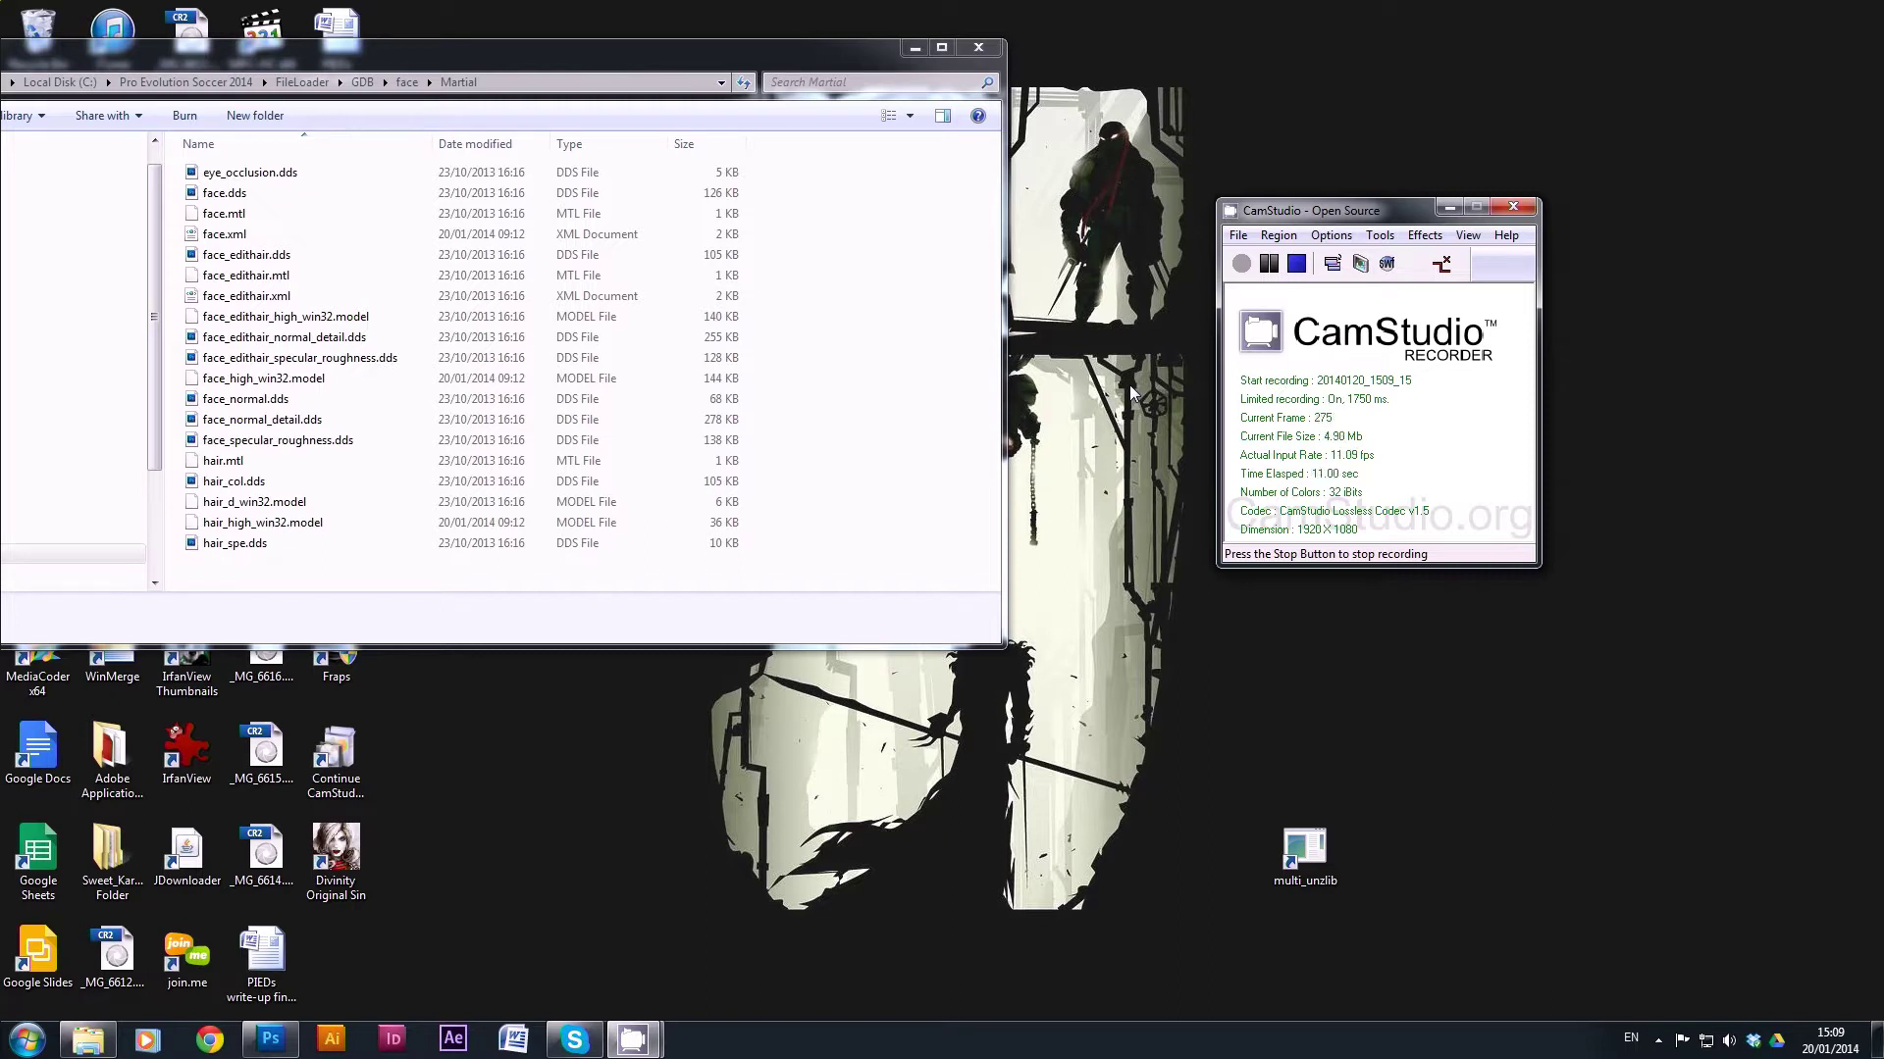
# Launch Blender and dismiss its splash screen.
pyautogui.click(27, 1040)
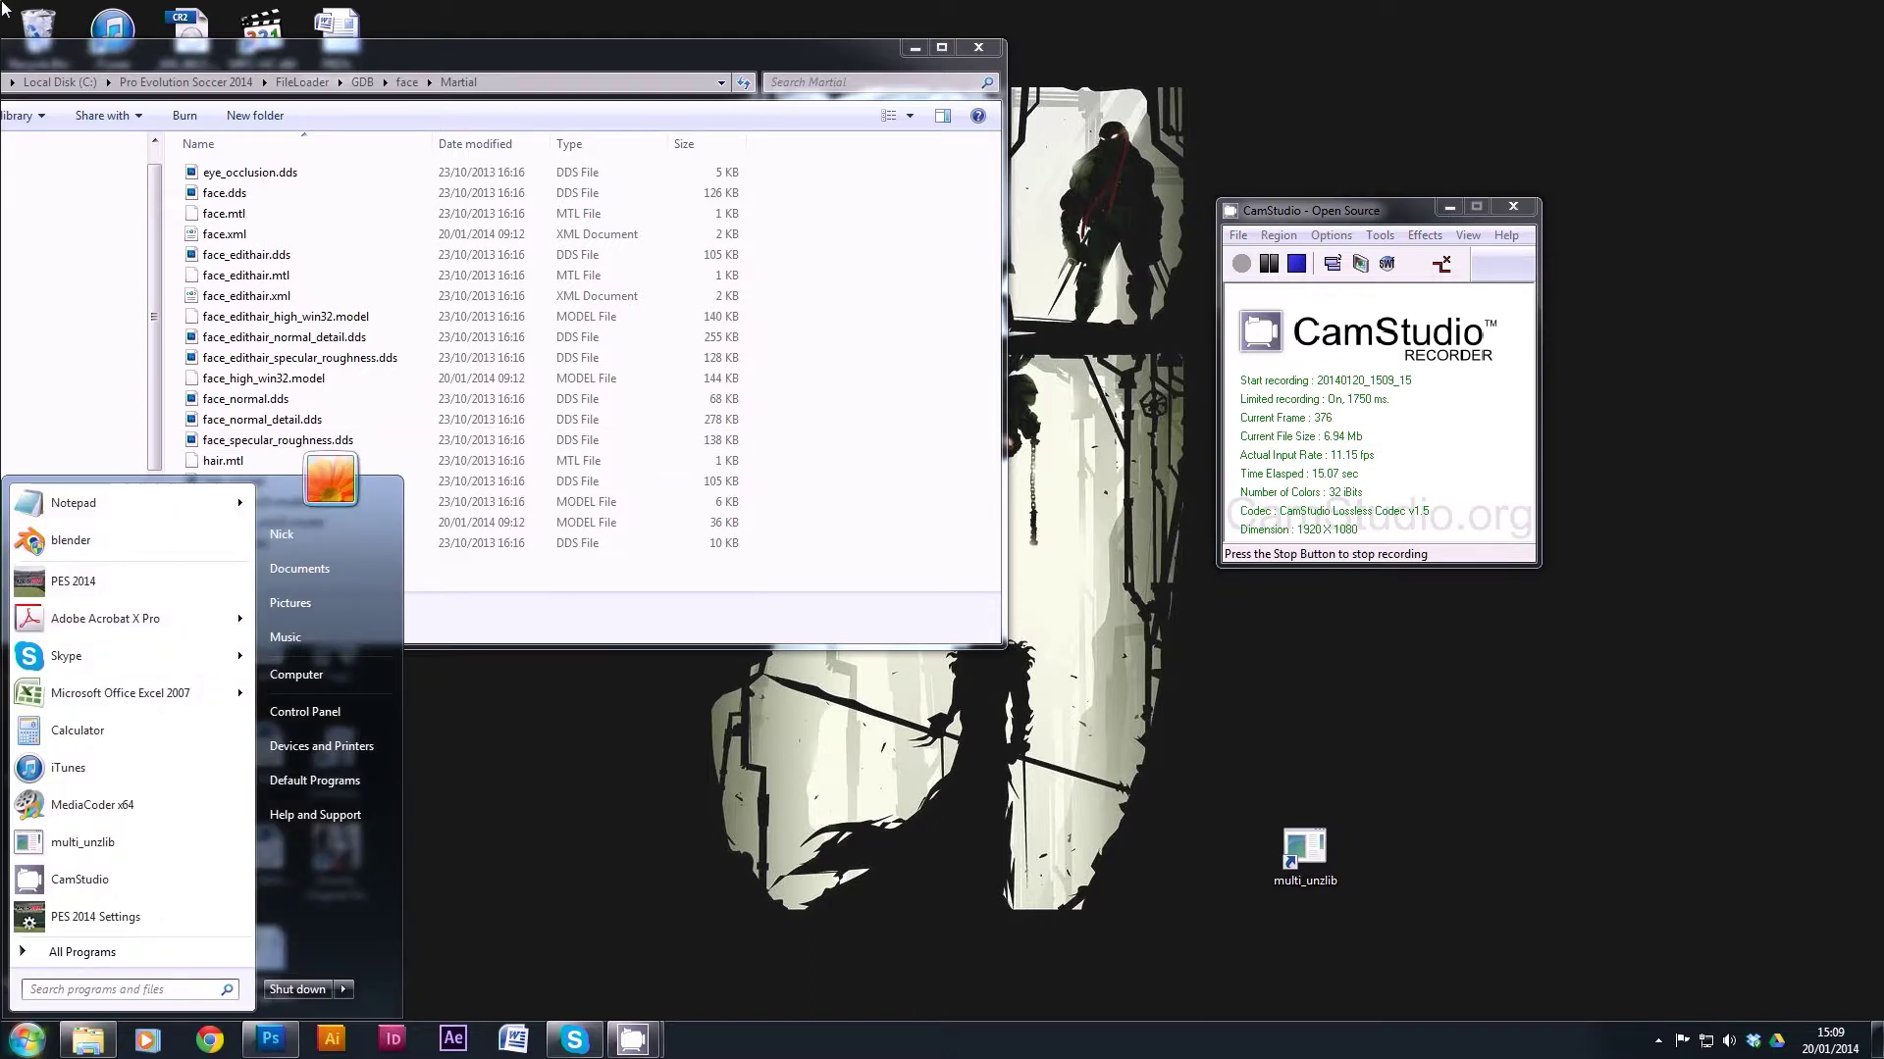
pyautogui.click(71, 540)
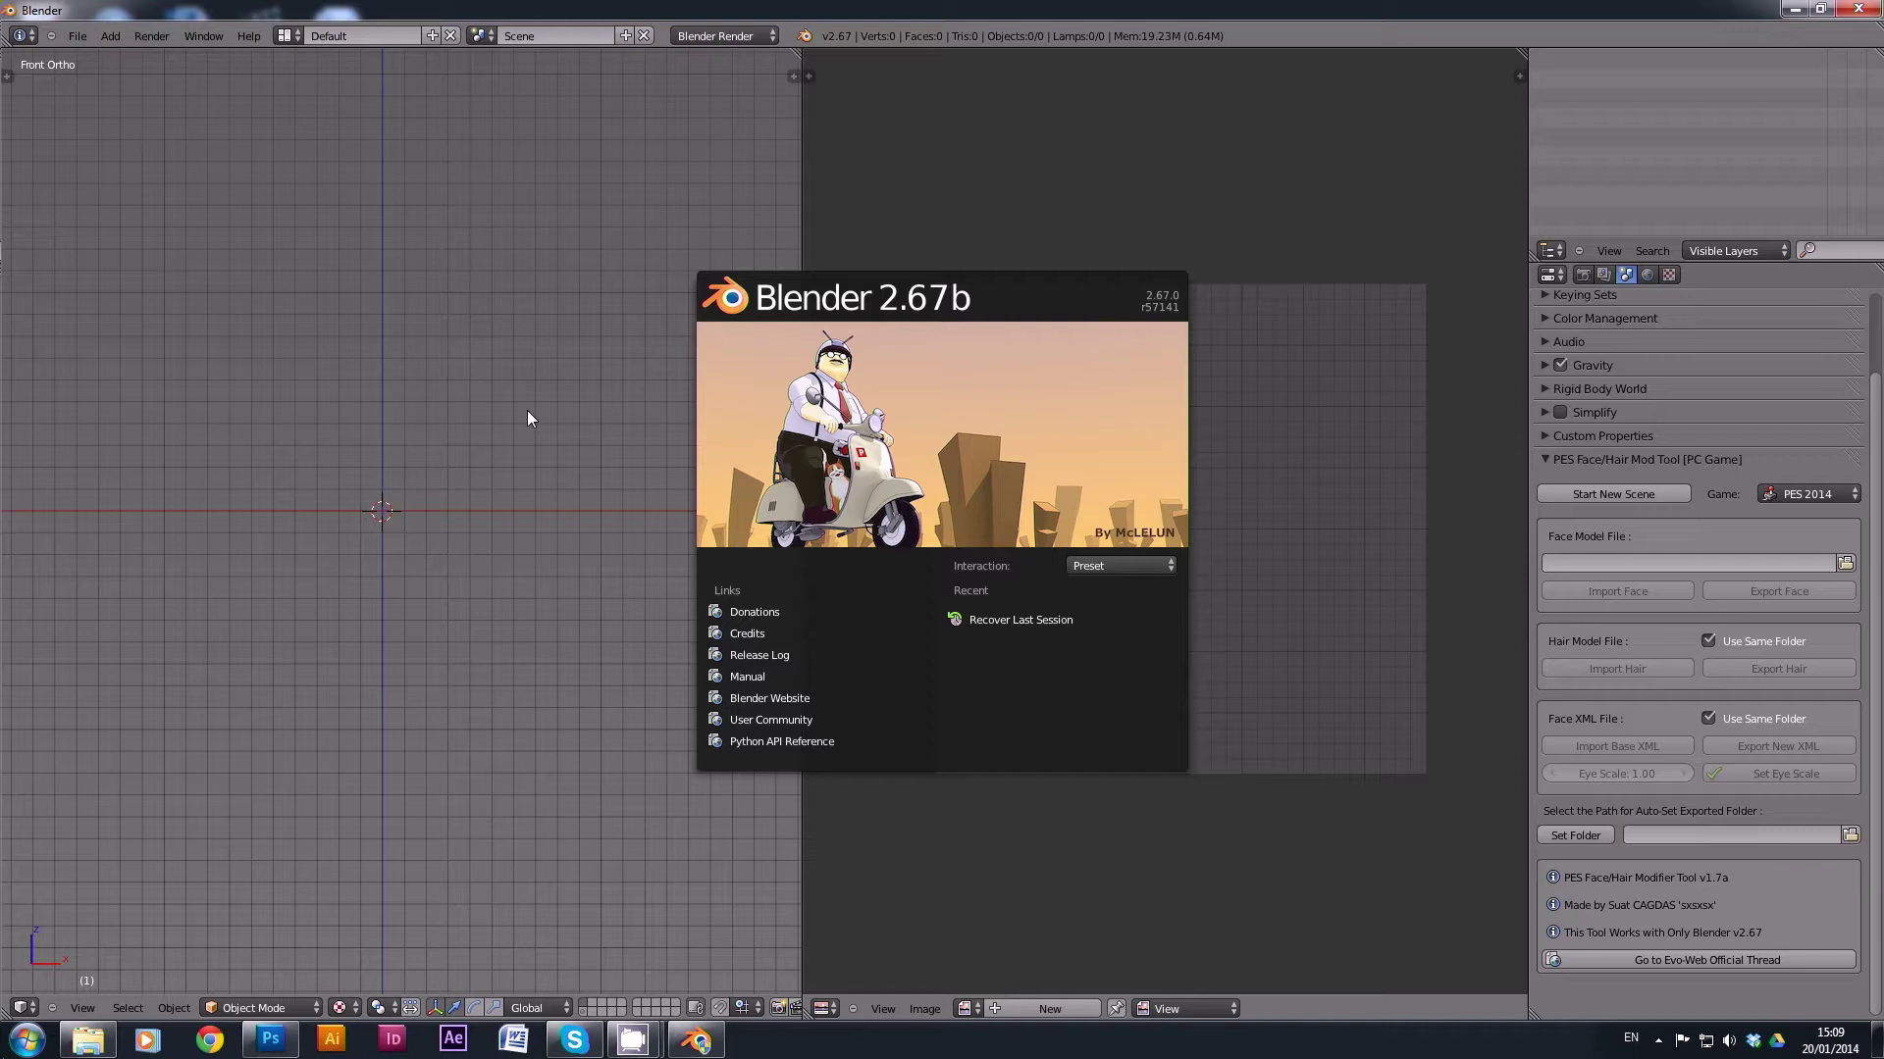
pyautogui.click(530, 416)
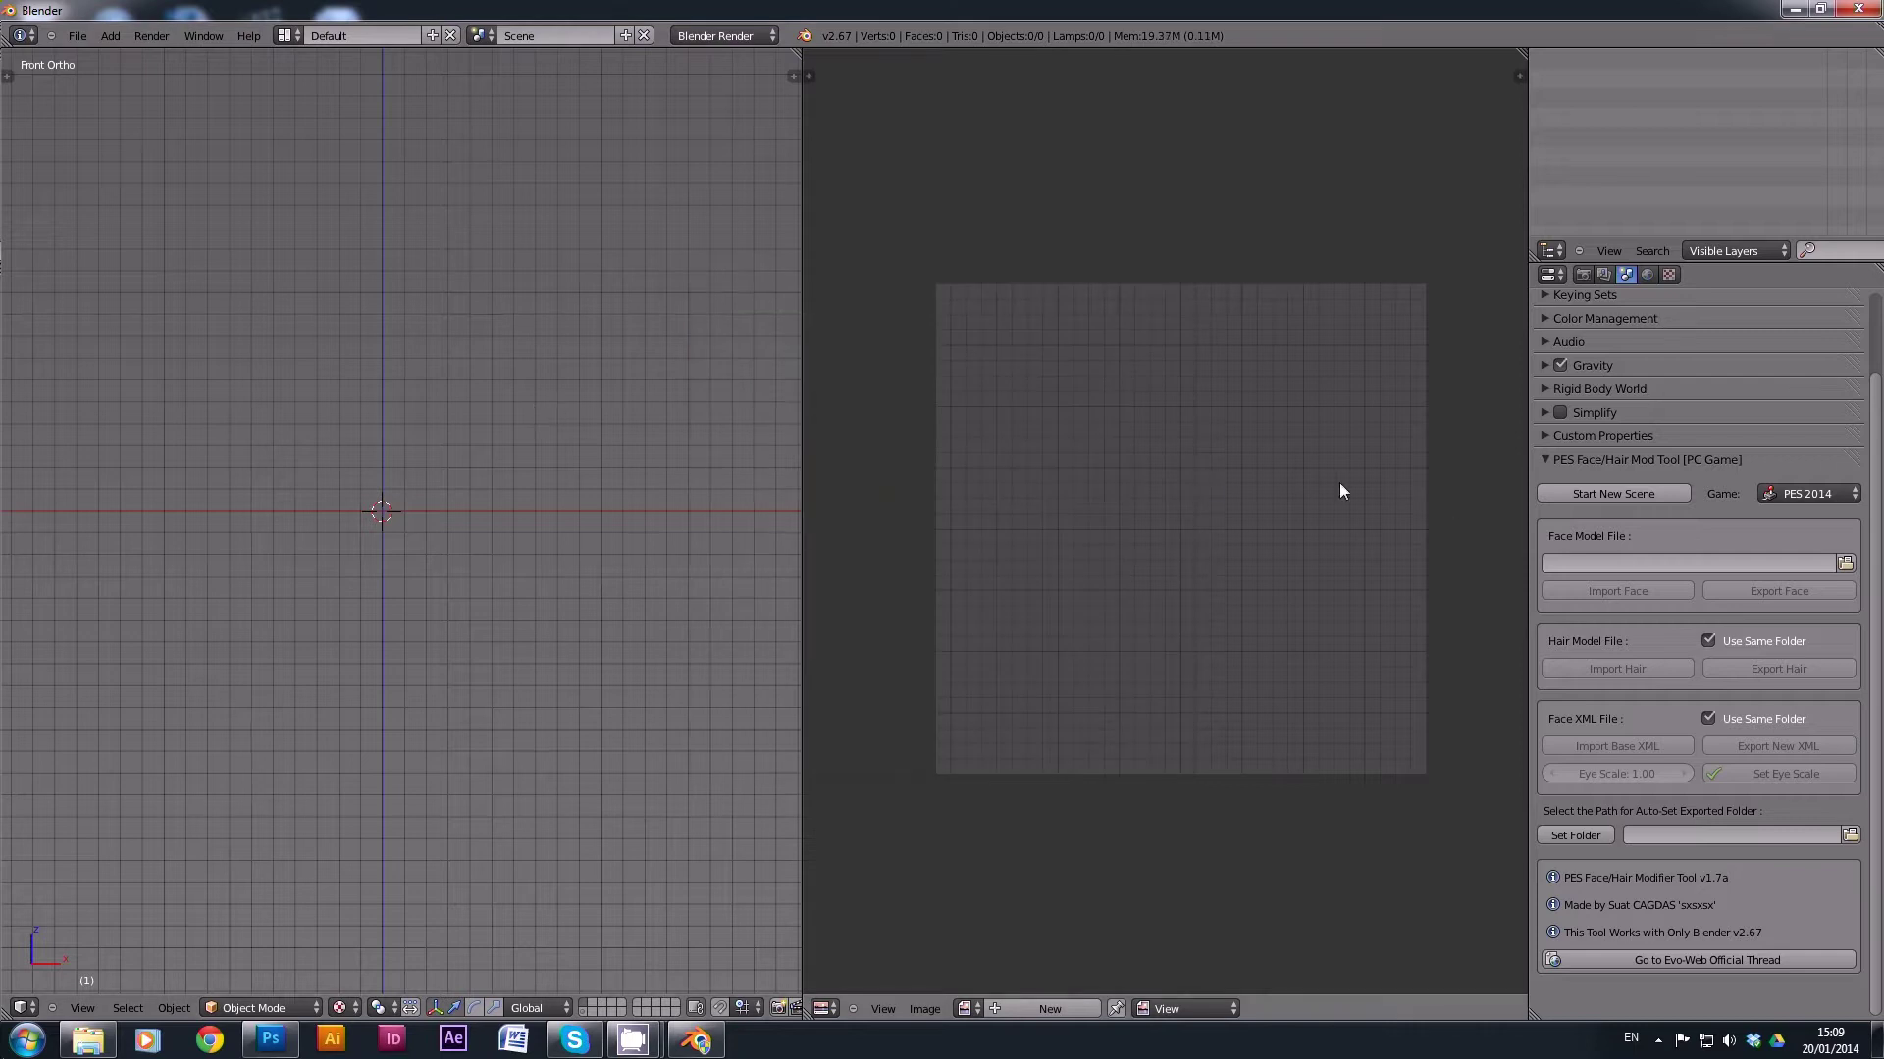
# Import the face from face_high_win32.model in the Martial folder, together with its hair model and base XML.
pyautogui.click(1844, 565)
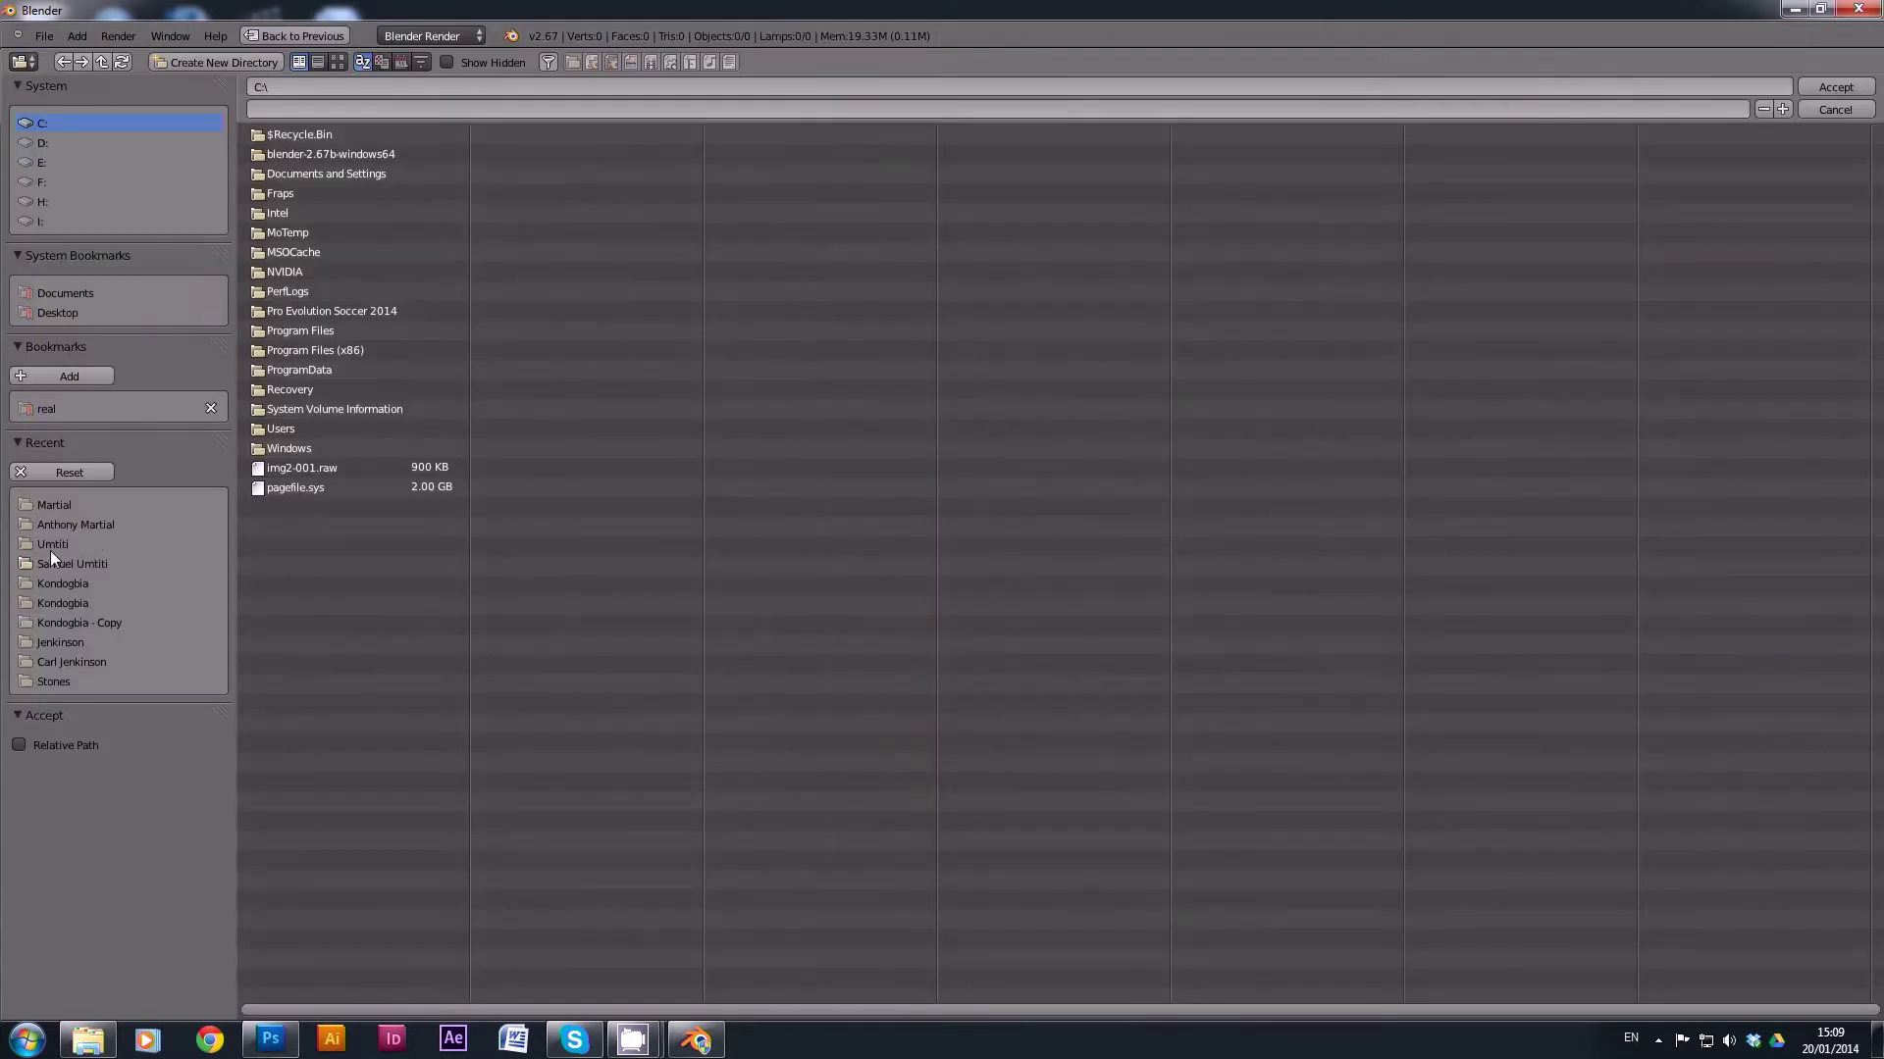
pyautogui.click(59, 505)
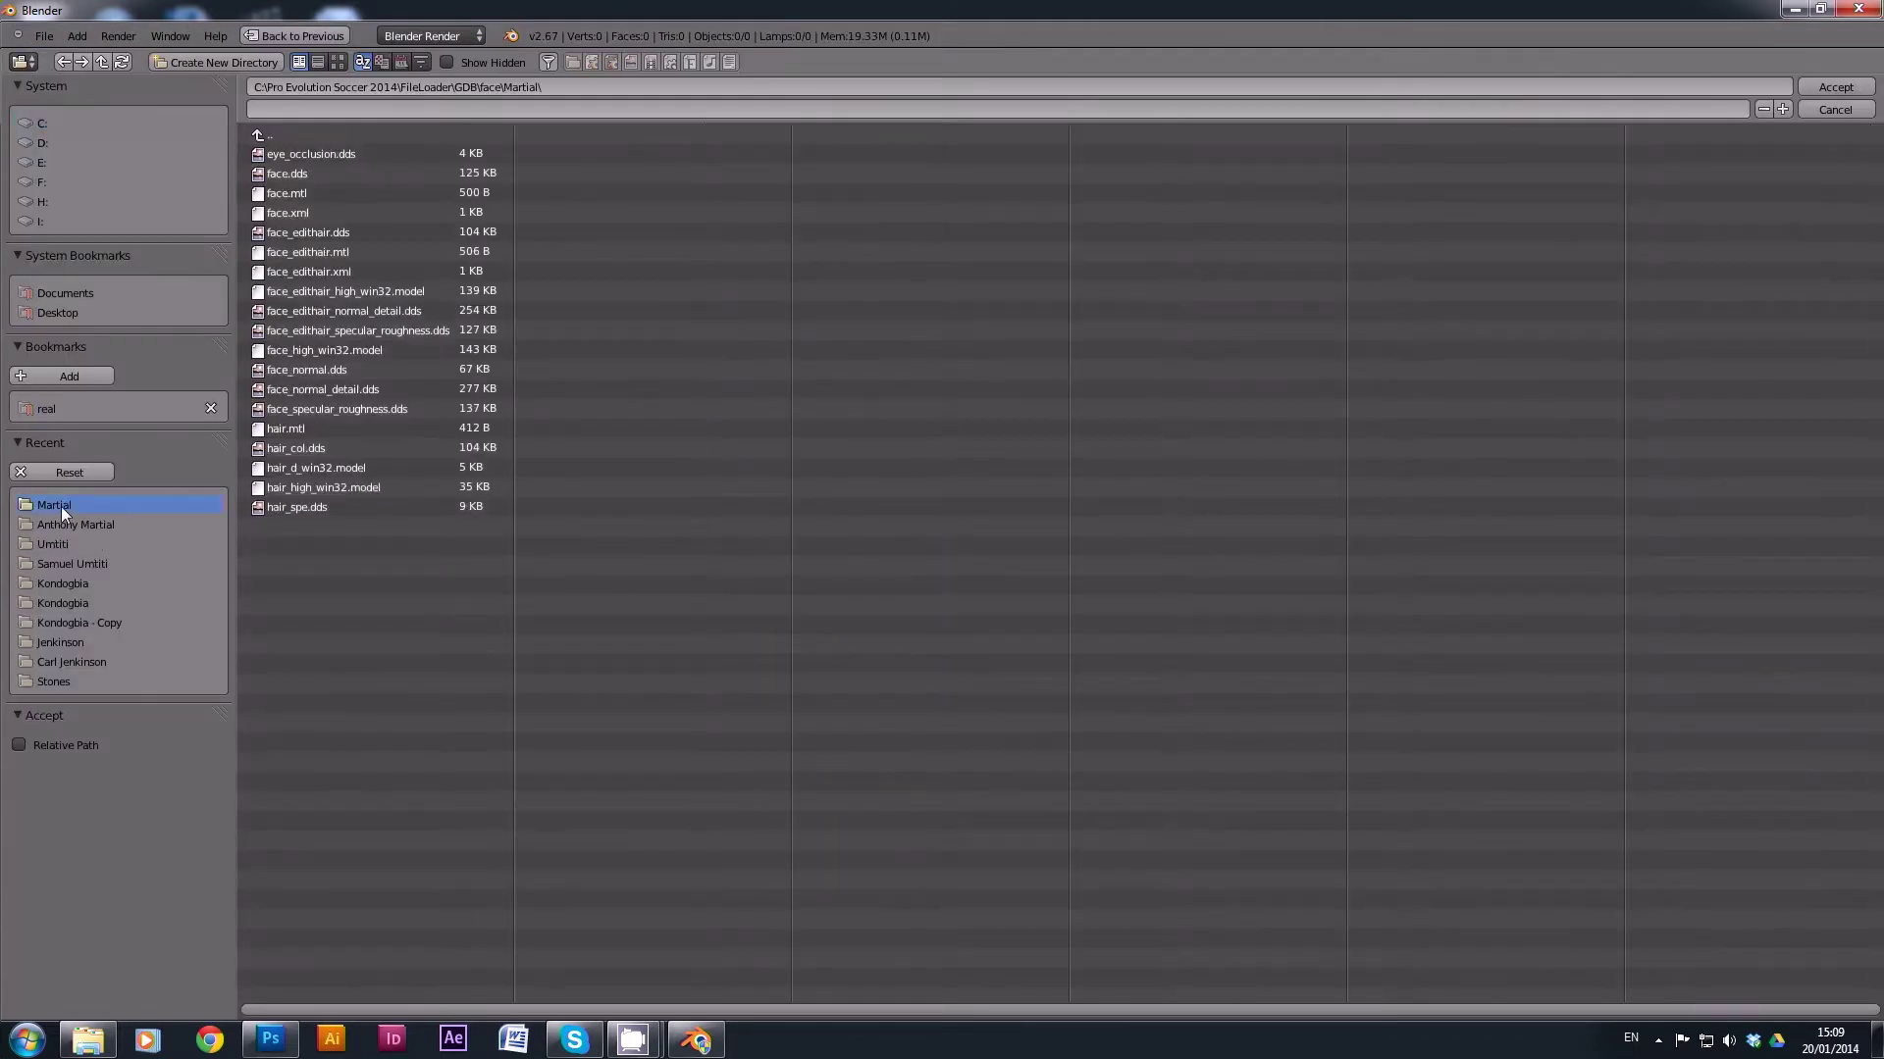
pyautogui.doubleClick(333, 349)
pyautogui.click(1575, 677)
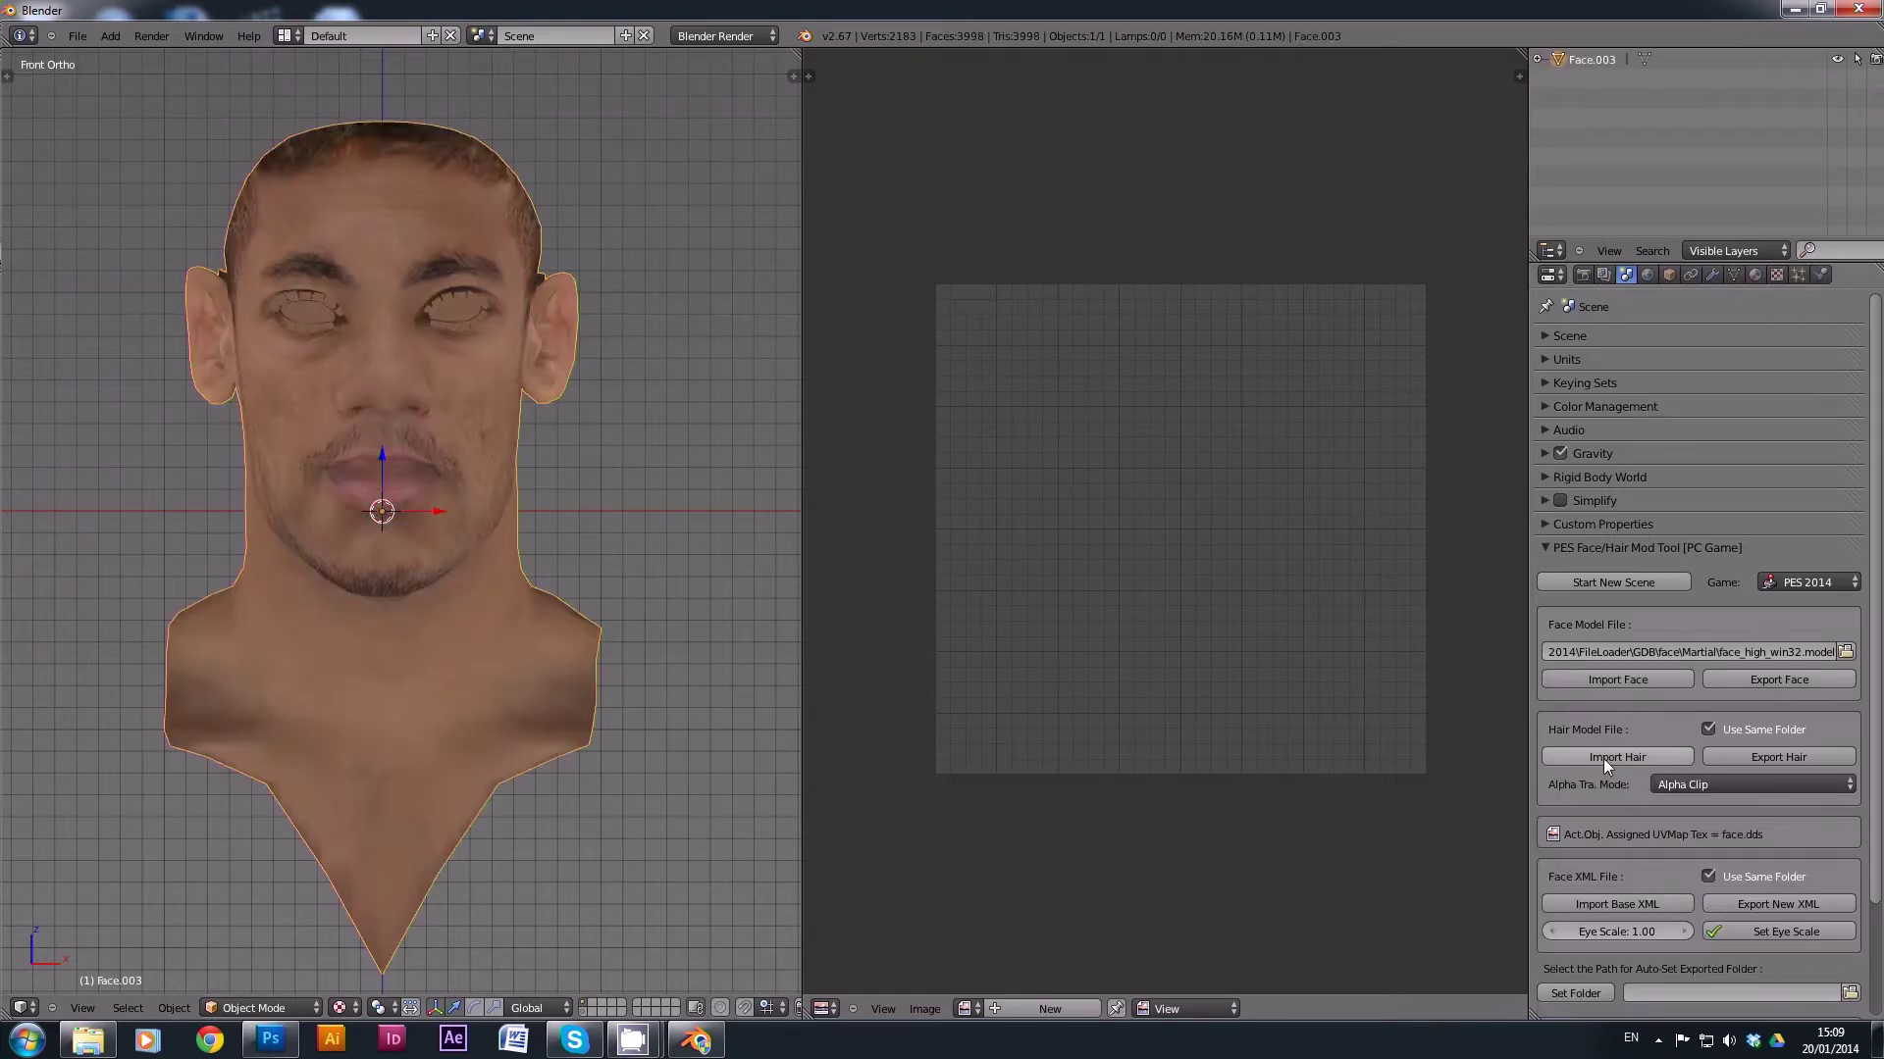
pyautogui.click(1603, 758)
pyautogui.click(1613, 895)
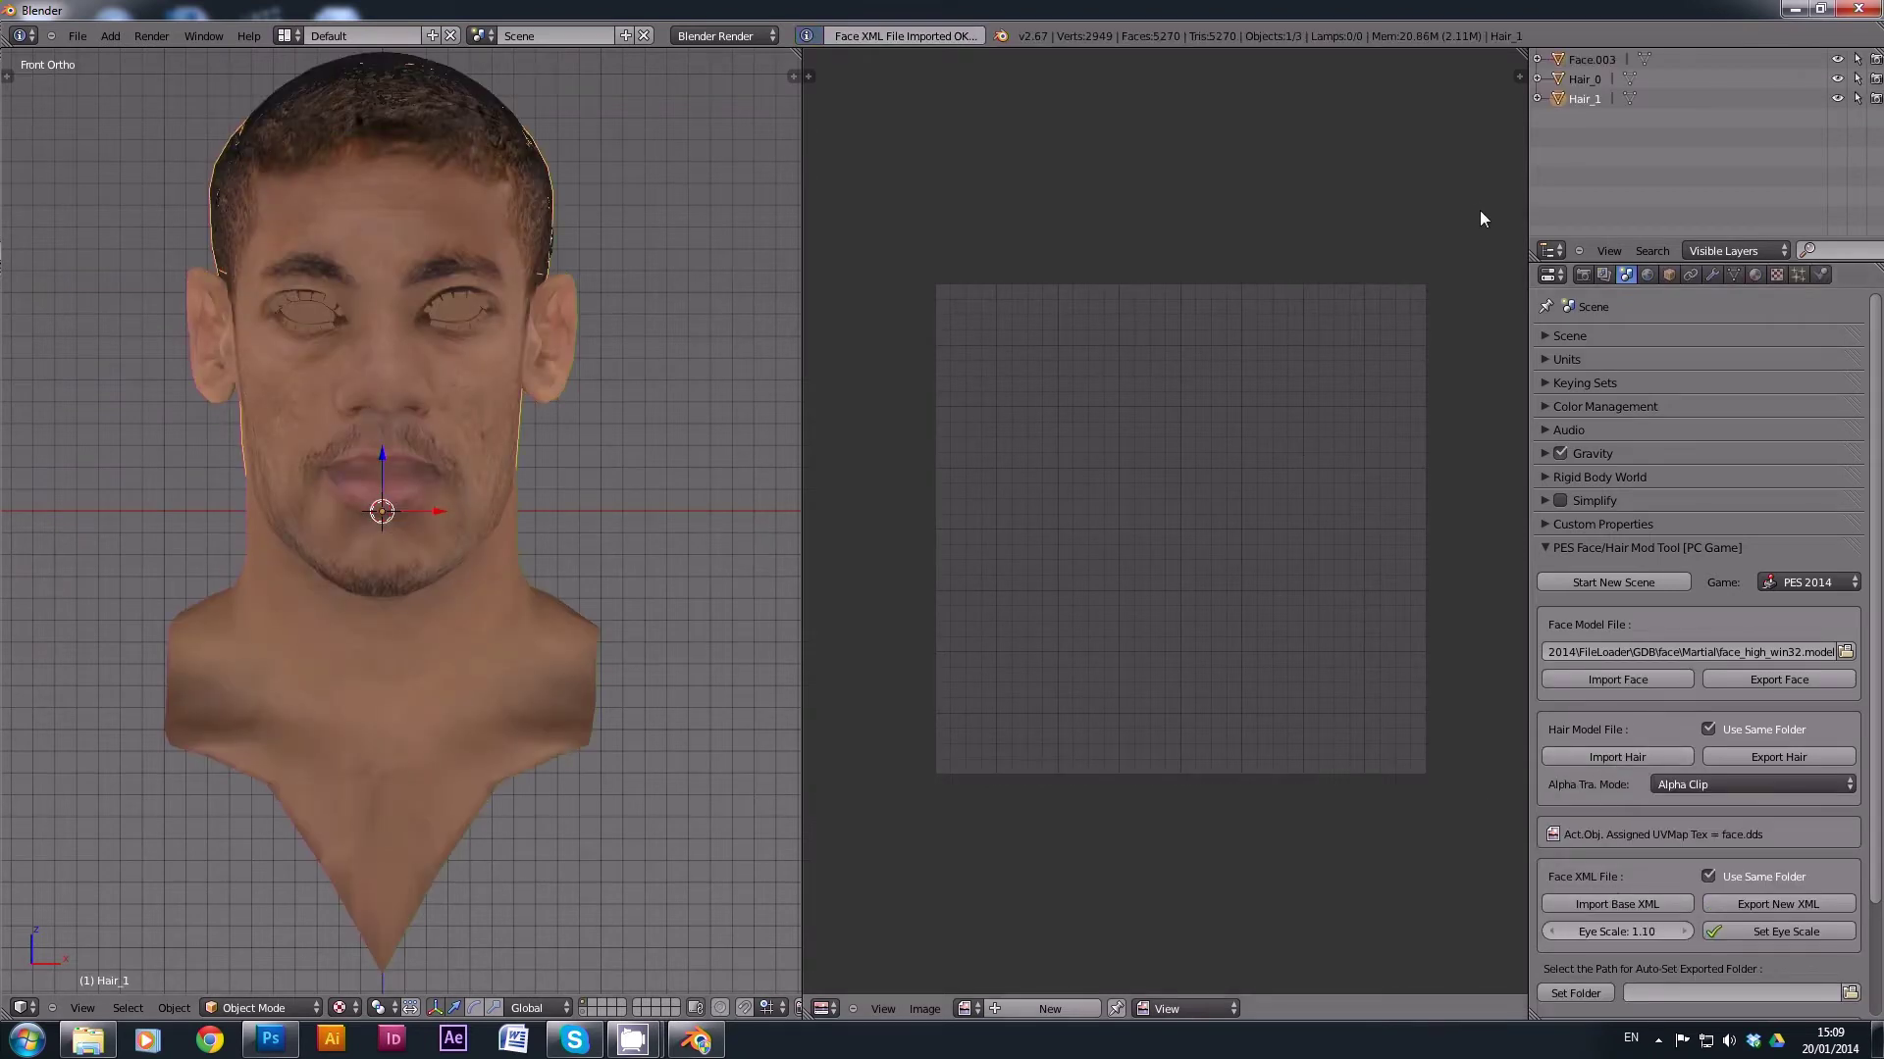
# Hide the Hair_0 object and join Hair_1 into the Face.003 mesh.
pyautogui.click(1838, 79)
pyautogui.scroll(-2, 437, 251)
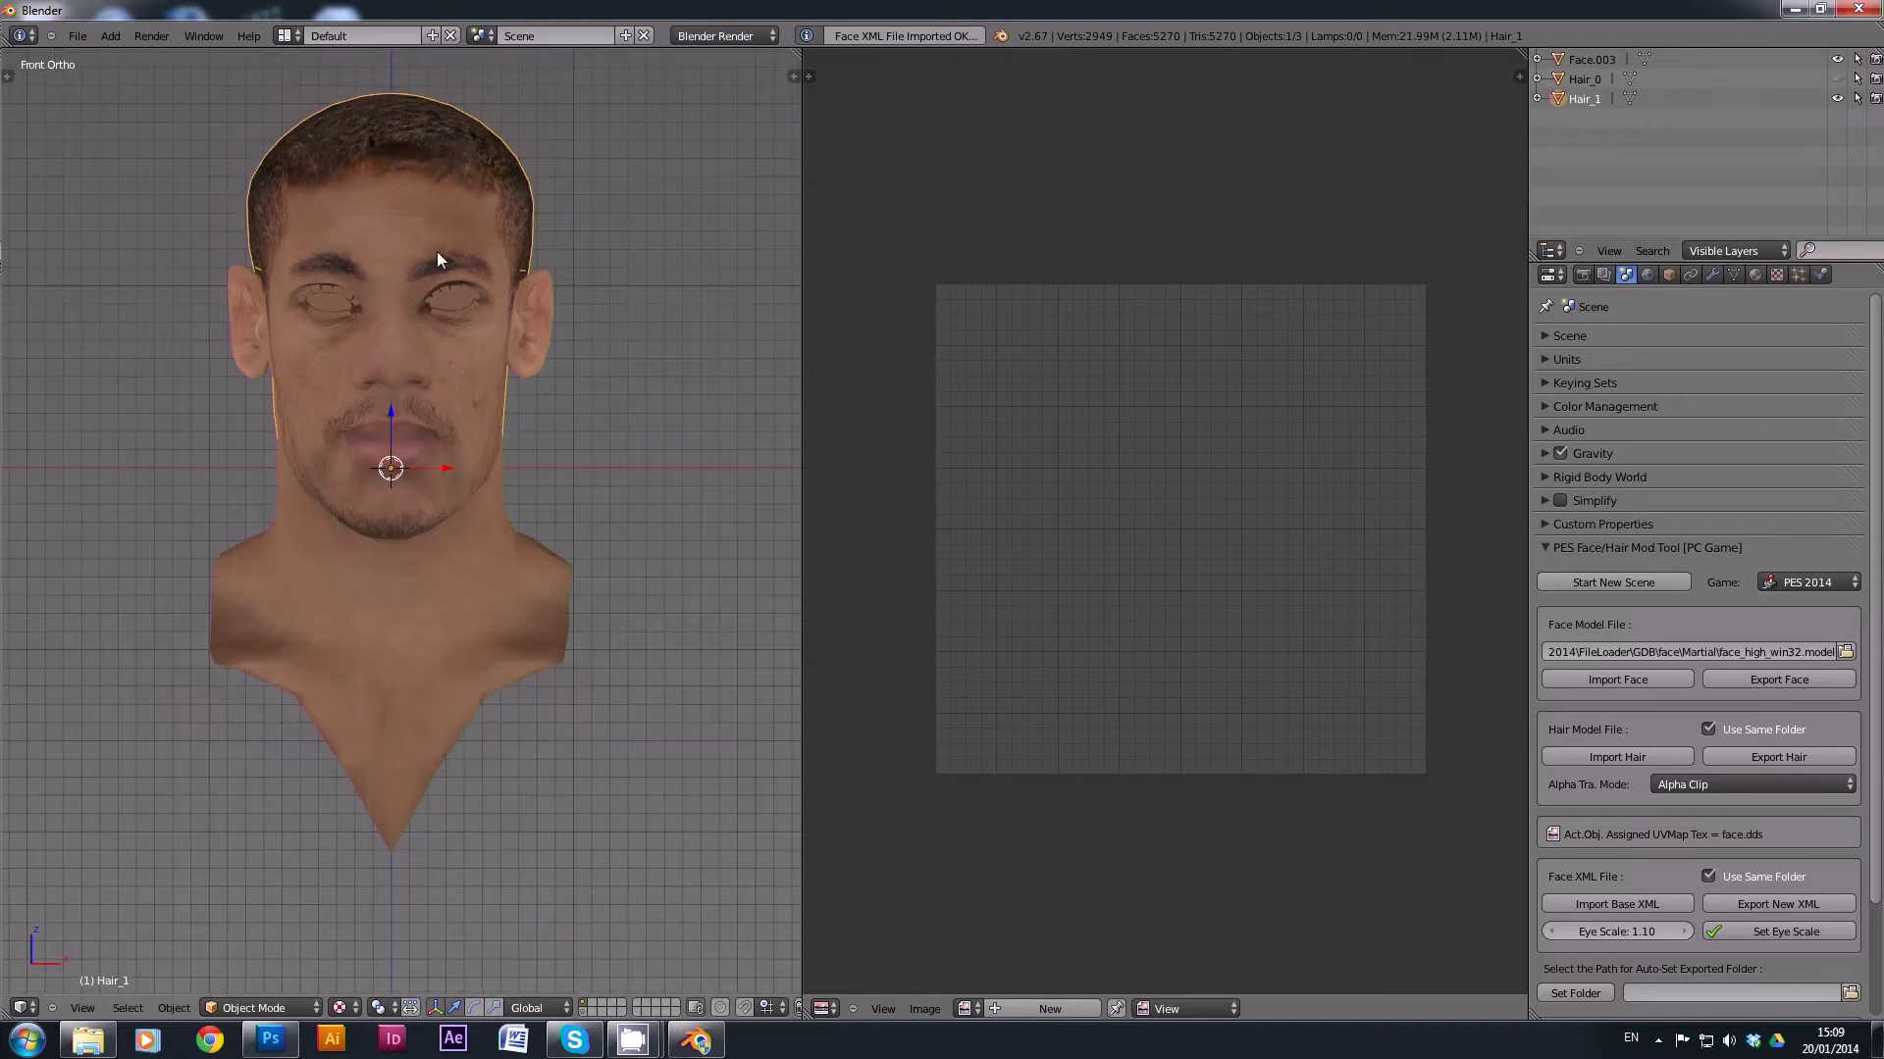
pyautogui.keyDown('shift'); pyautogui.moveTo(506, 257); pyautogui.dragTo(520, 346, button='middle'); pyautogui.keyUp('shift')
pyautogui.moveTo(649, 390); pyautogui.dragTo(380, 375, button='middle')
pyautogui.keyDown('shift'); pyautogui.rightClick(318, 357); pyautogui.keyUp('shift')
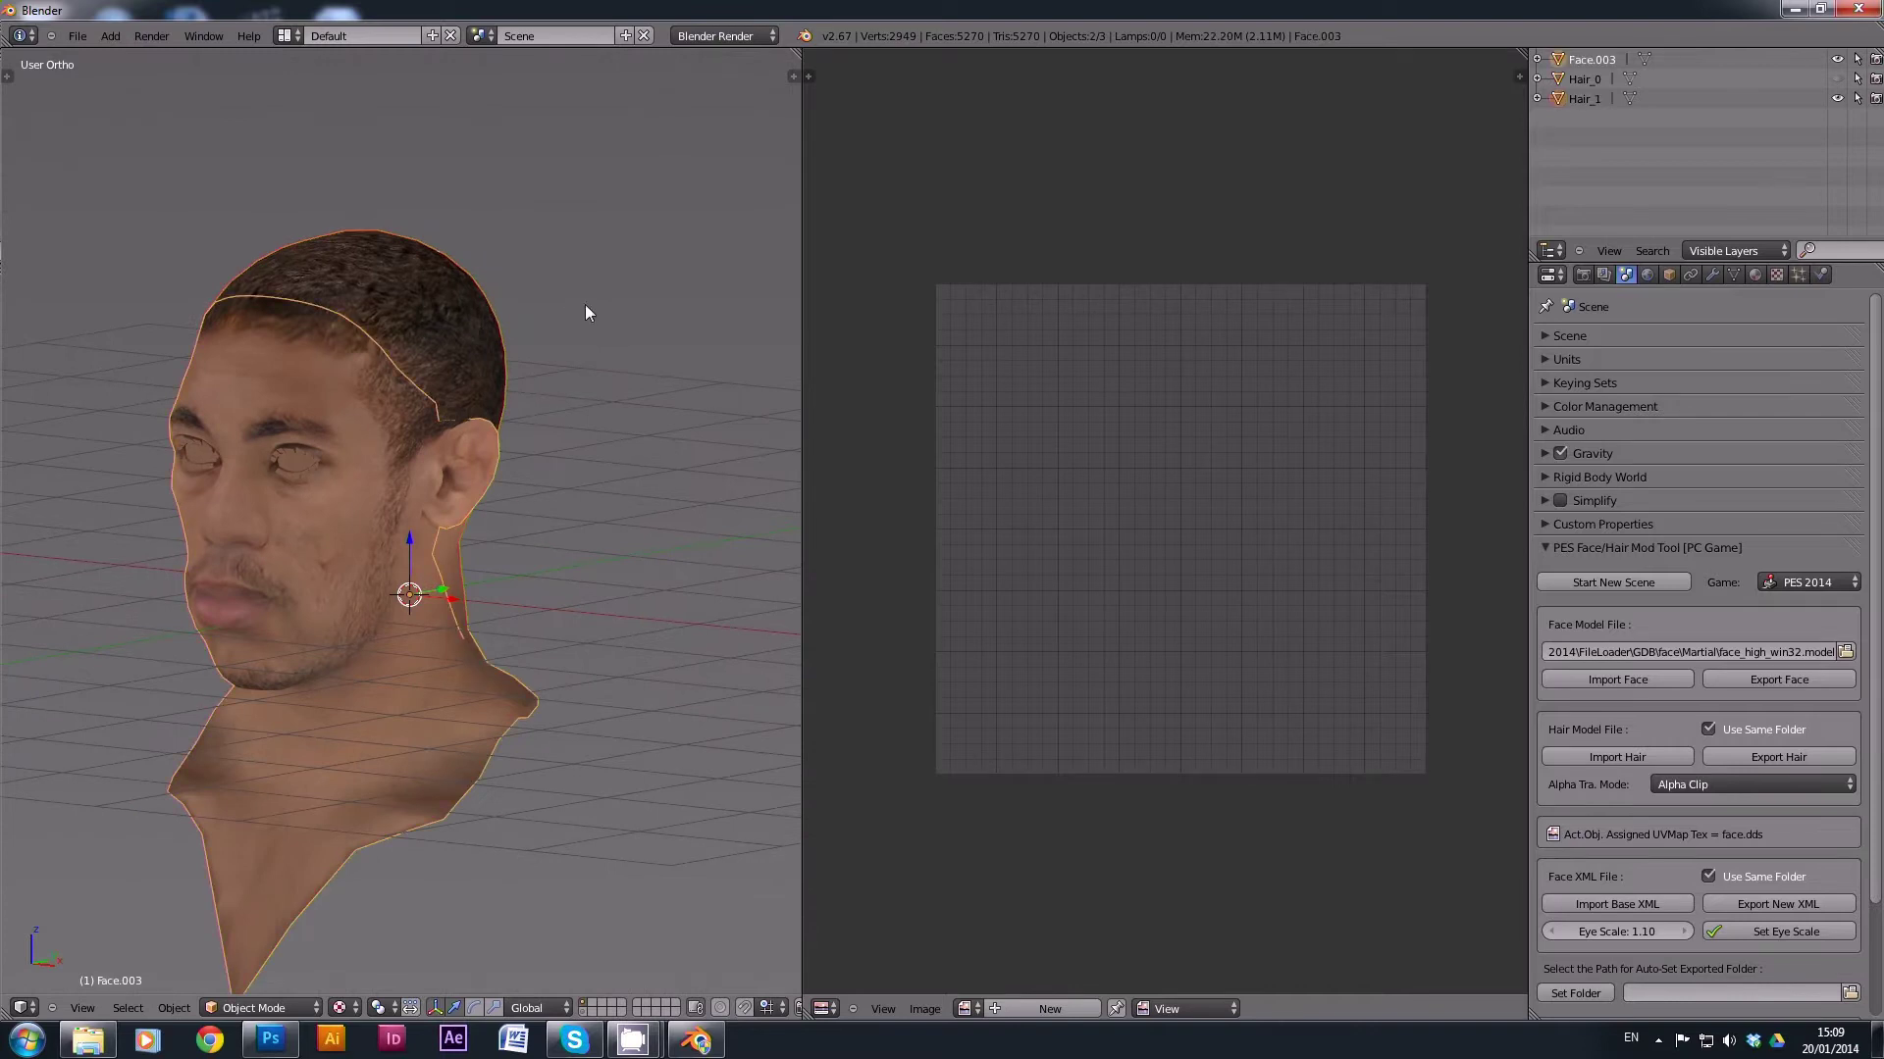
pyautogui.press('Delete')
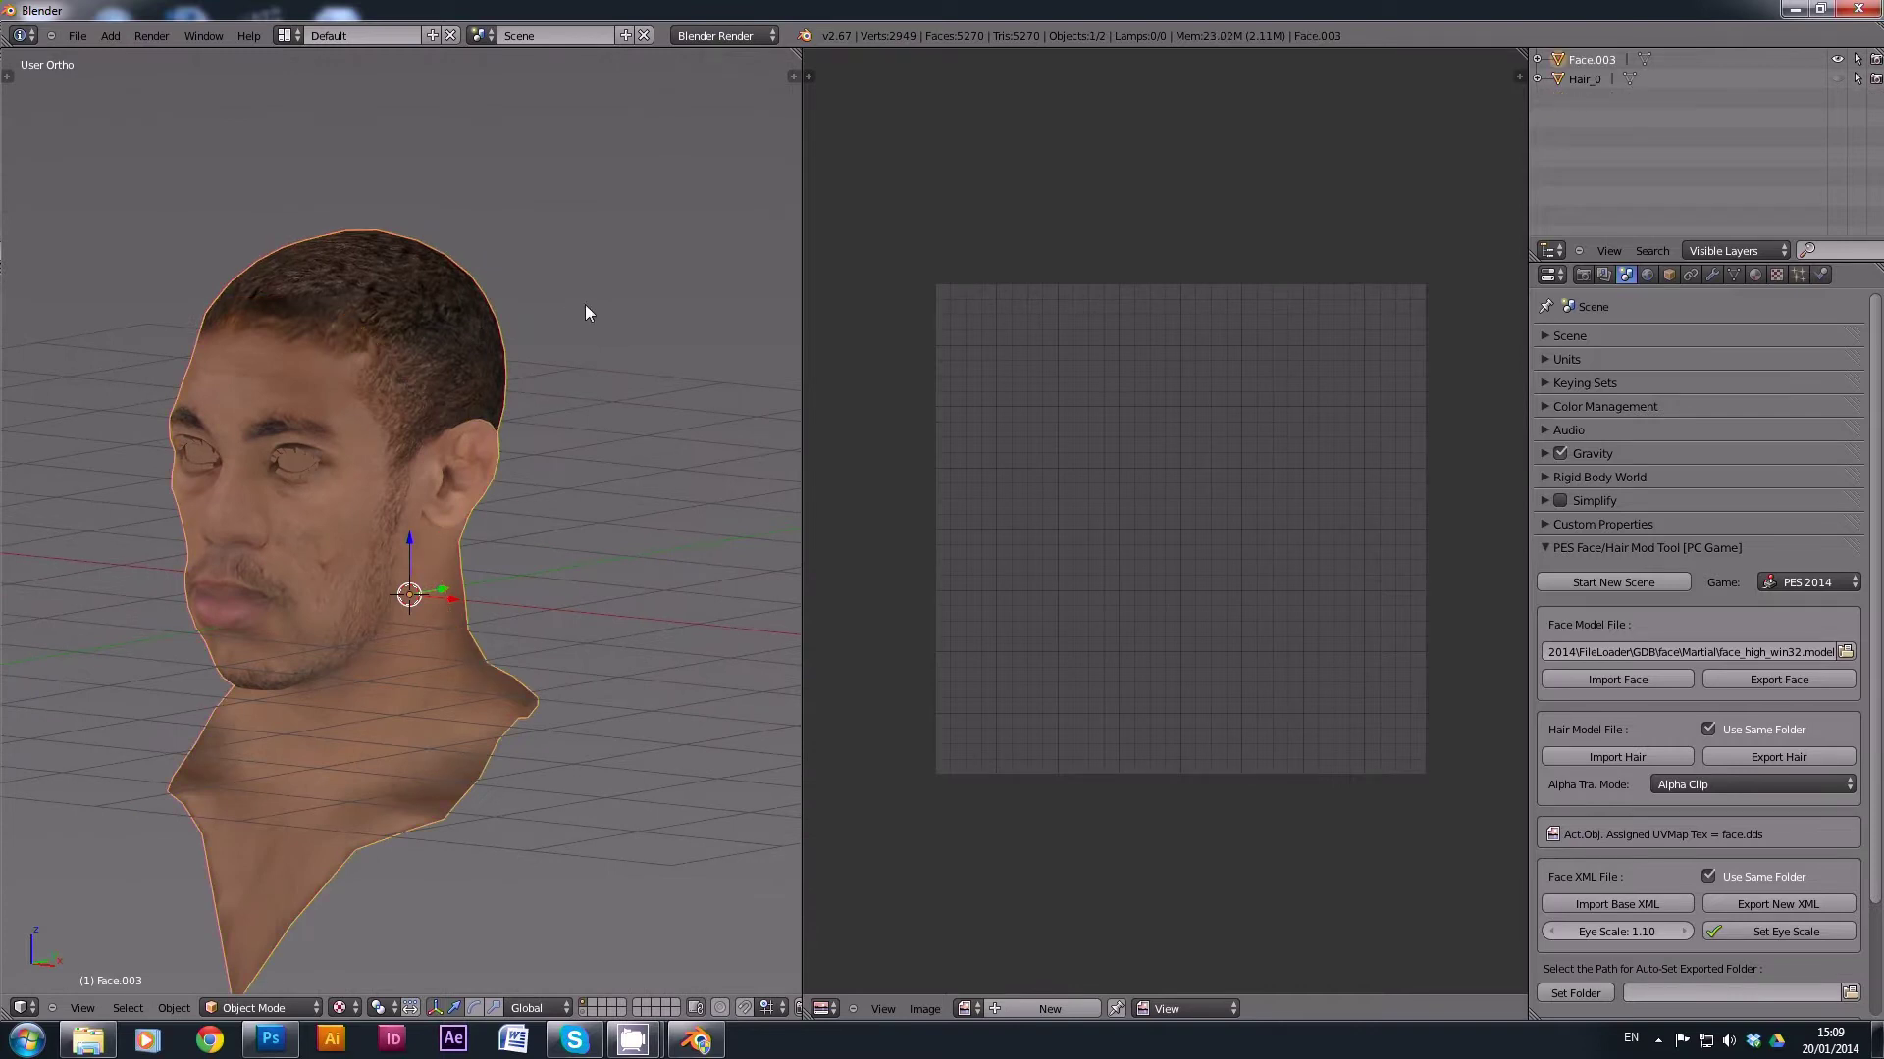
# Inspect the joined face and its UV texture from the front in Edit Mode, and return to Object Mode.
pyautogui.press('KP_1')
pyautogui.click(271, 1006)
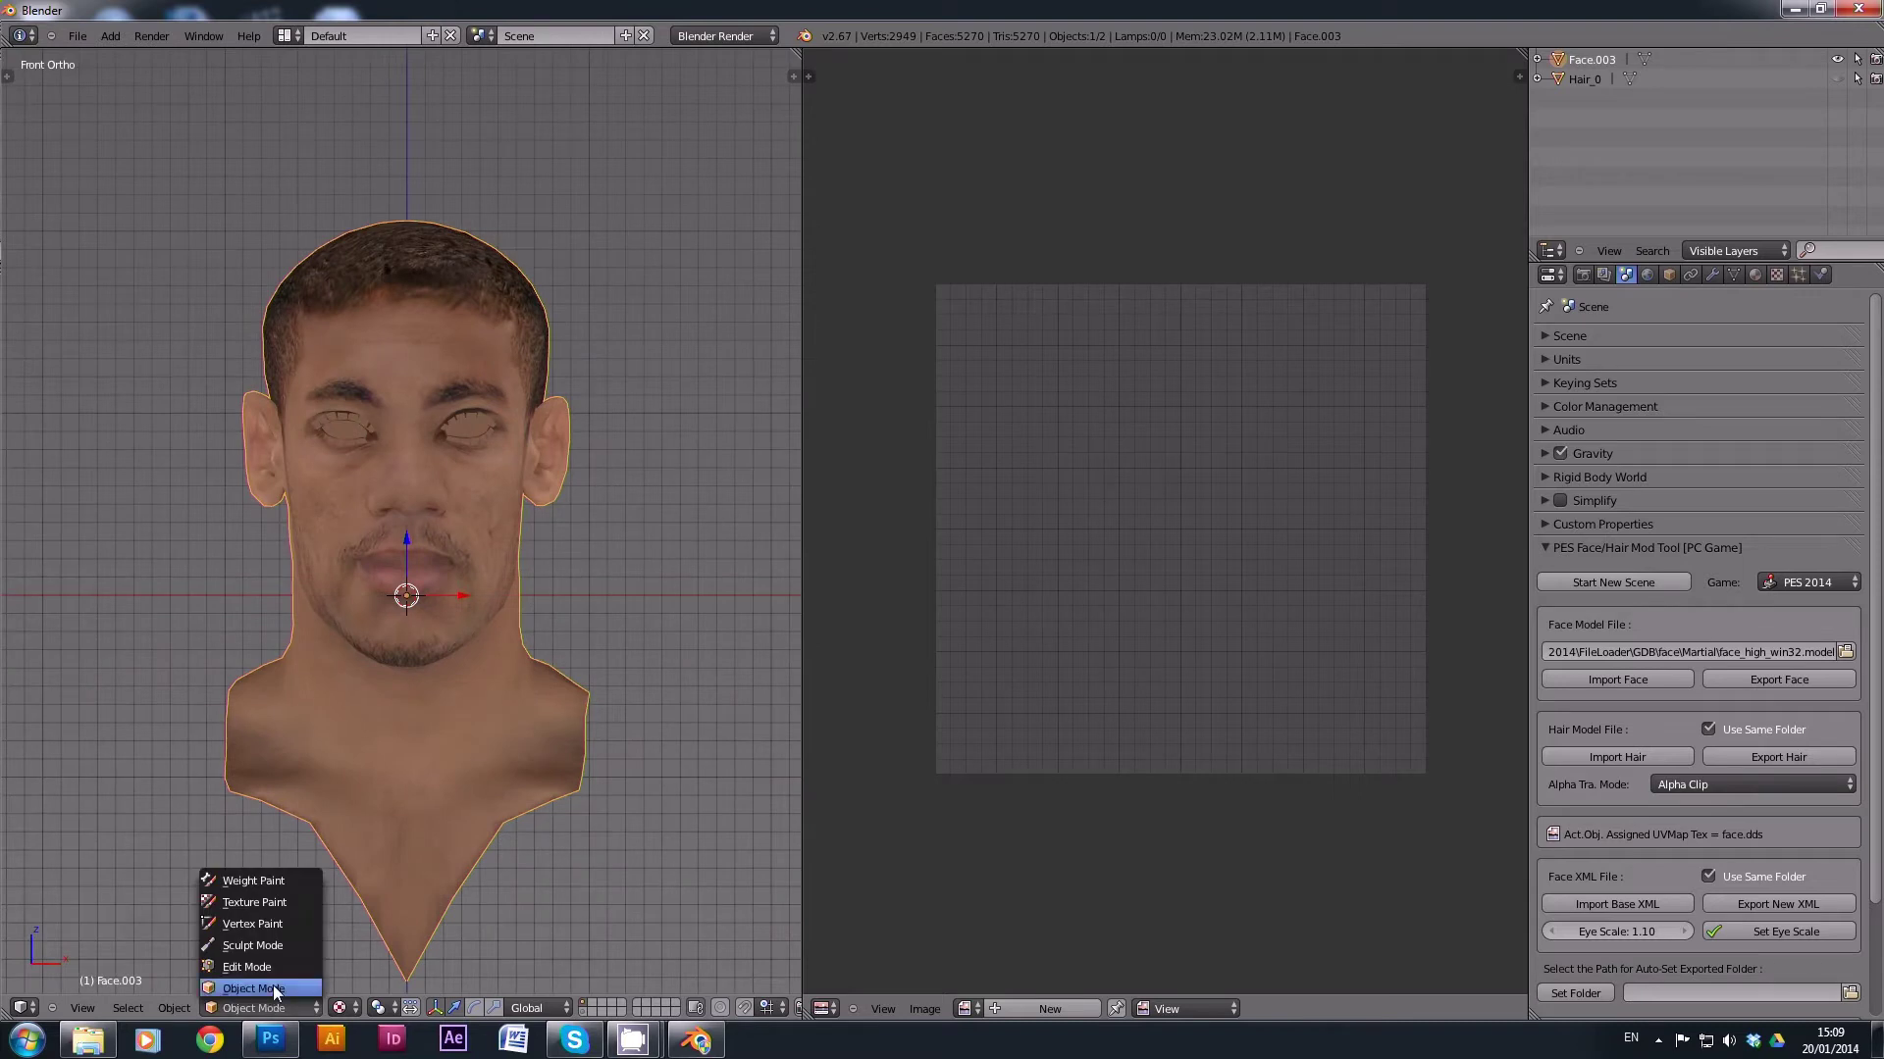
pyautogui.click(274, 968)
pyautogui.click(269, 1007)
pyautogui.click(268, 991)
pyautogui.scroll(-1, 391, 516)
pyautogui.scroll(2, 391, 516)
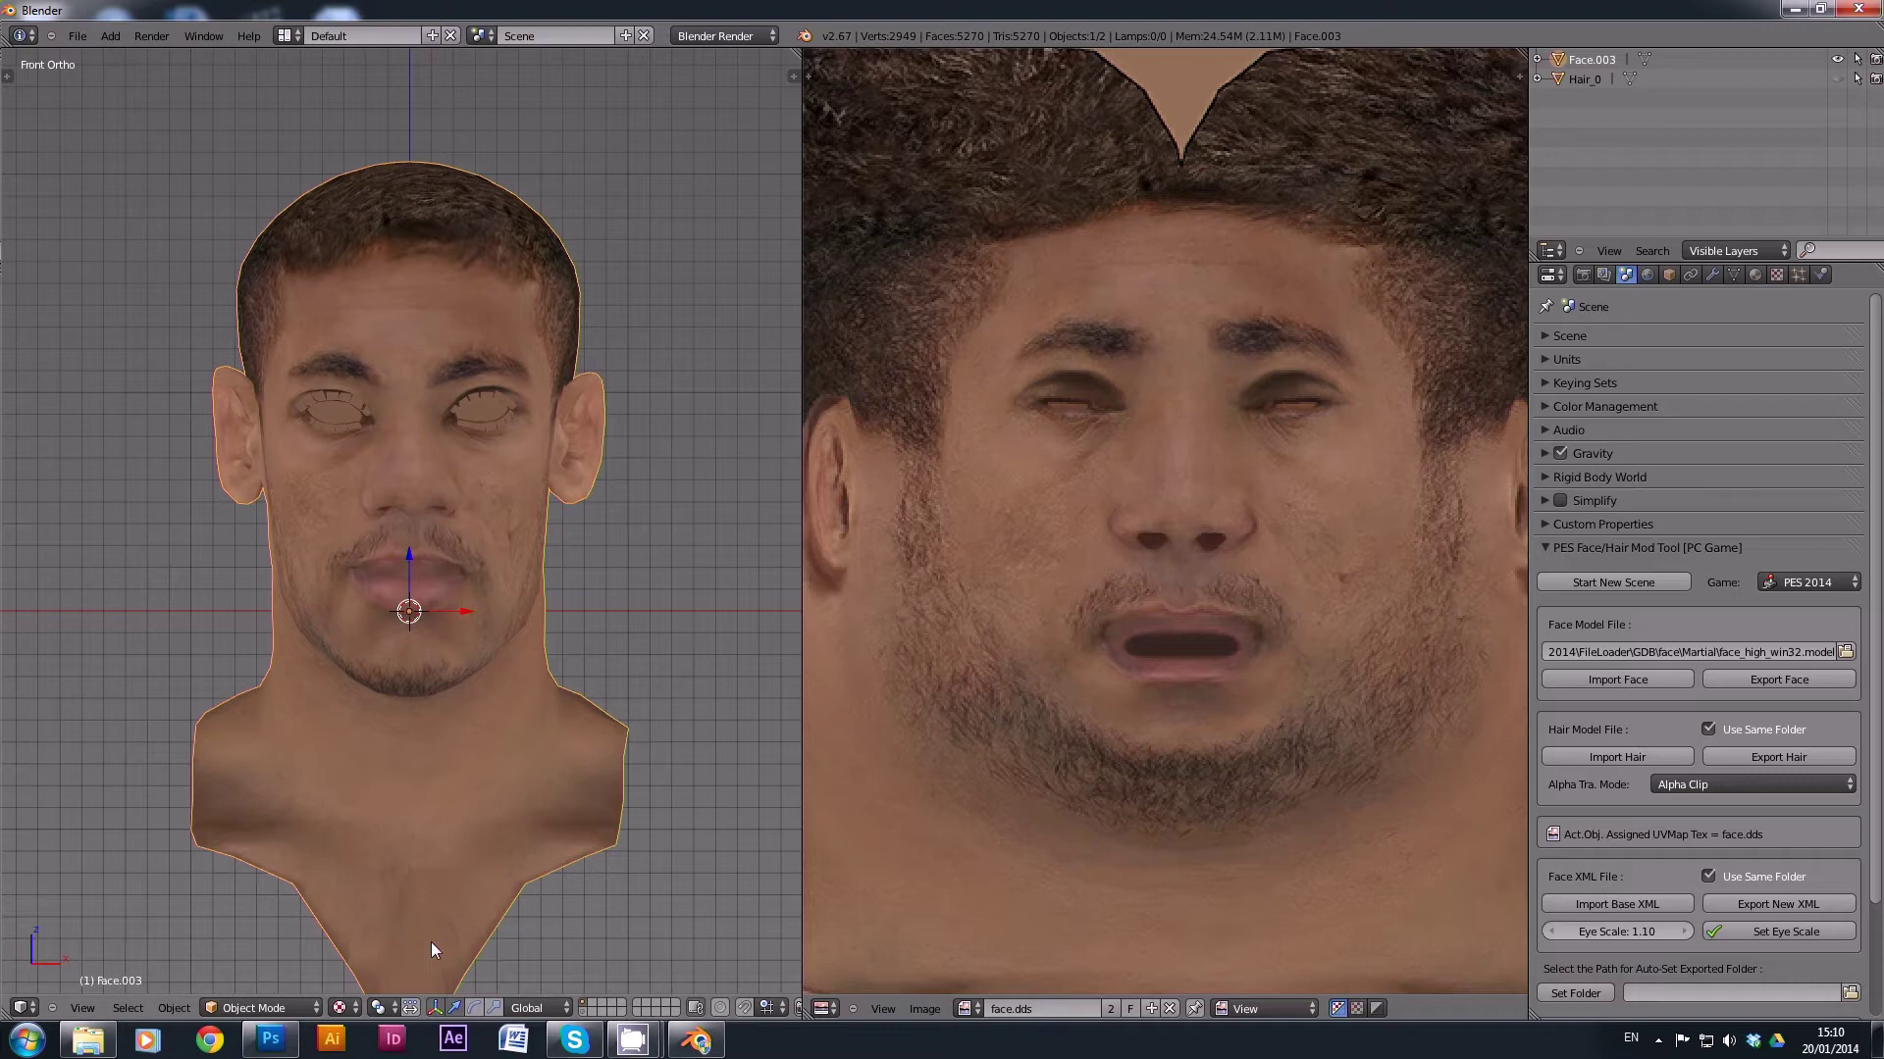
# Switch from Blender to the Martial folder window and launch the multi_unzlib tool alongside it.
pyautogui.click(701, 1044)
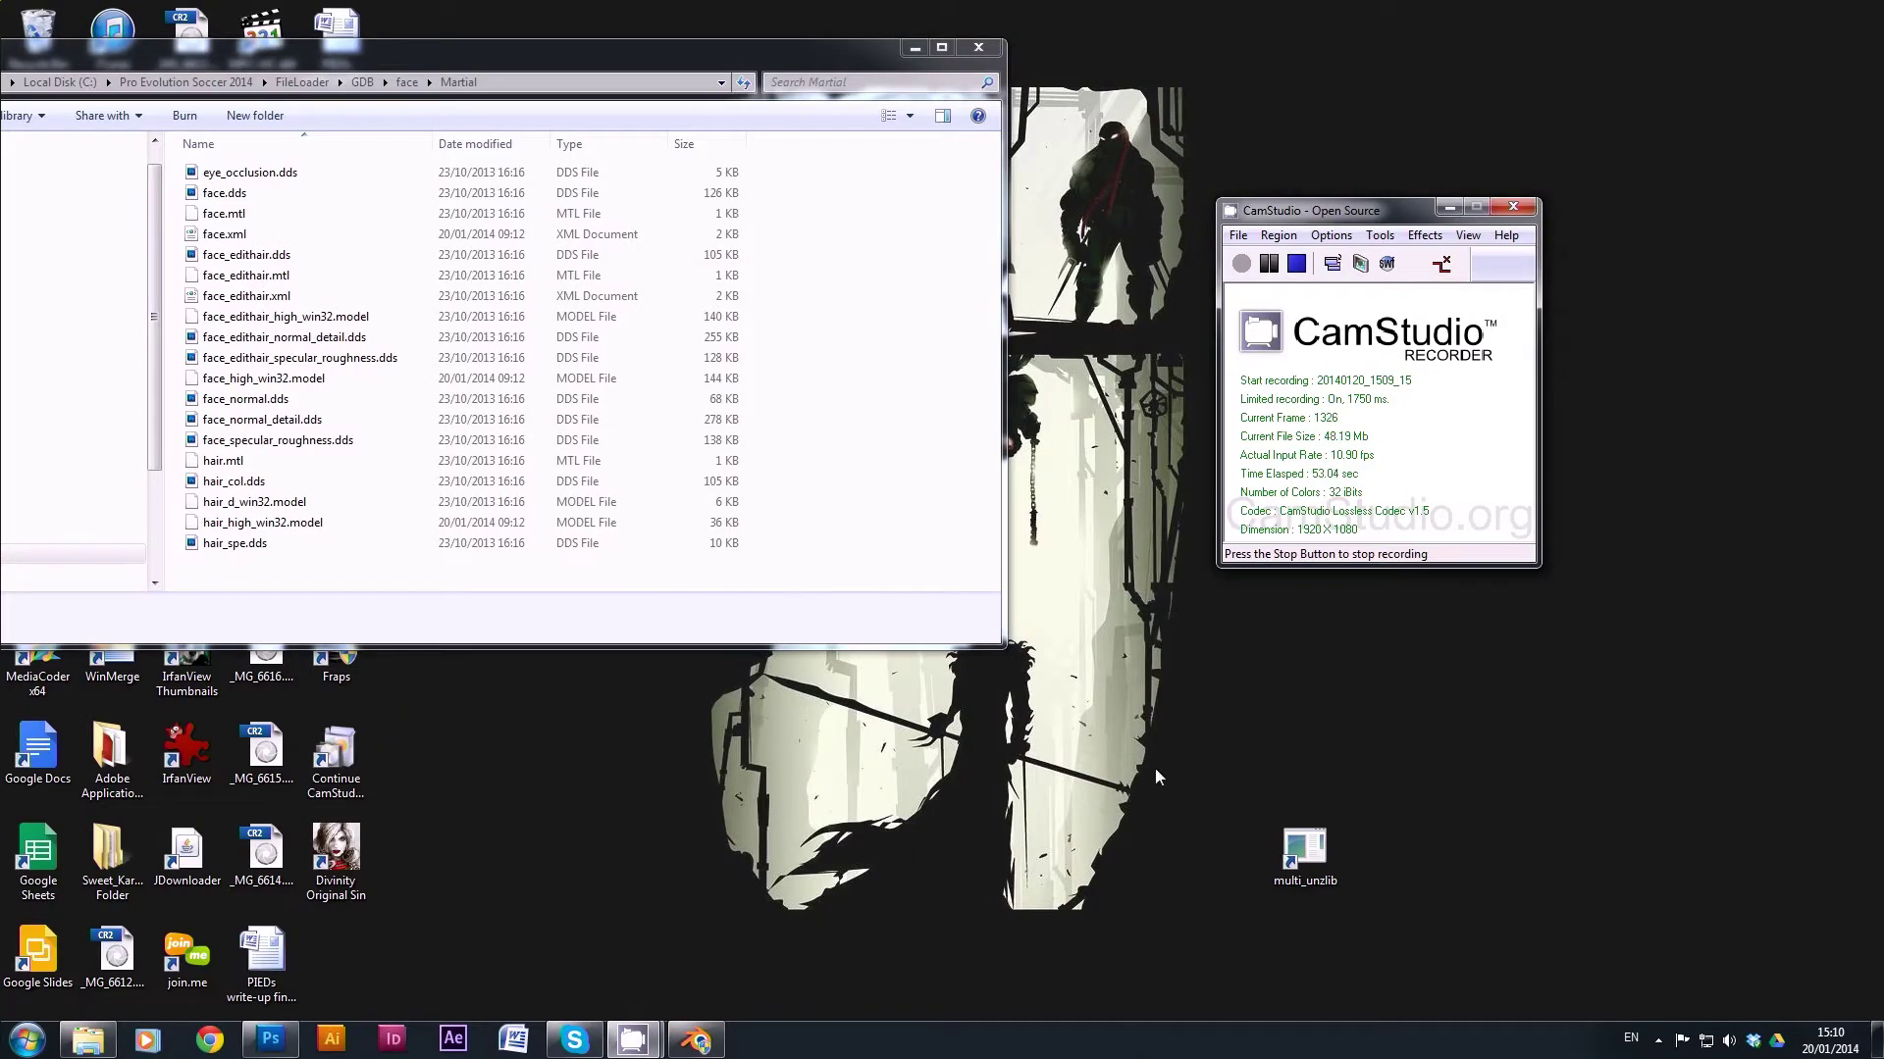
pyautogui.click(232, 197)
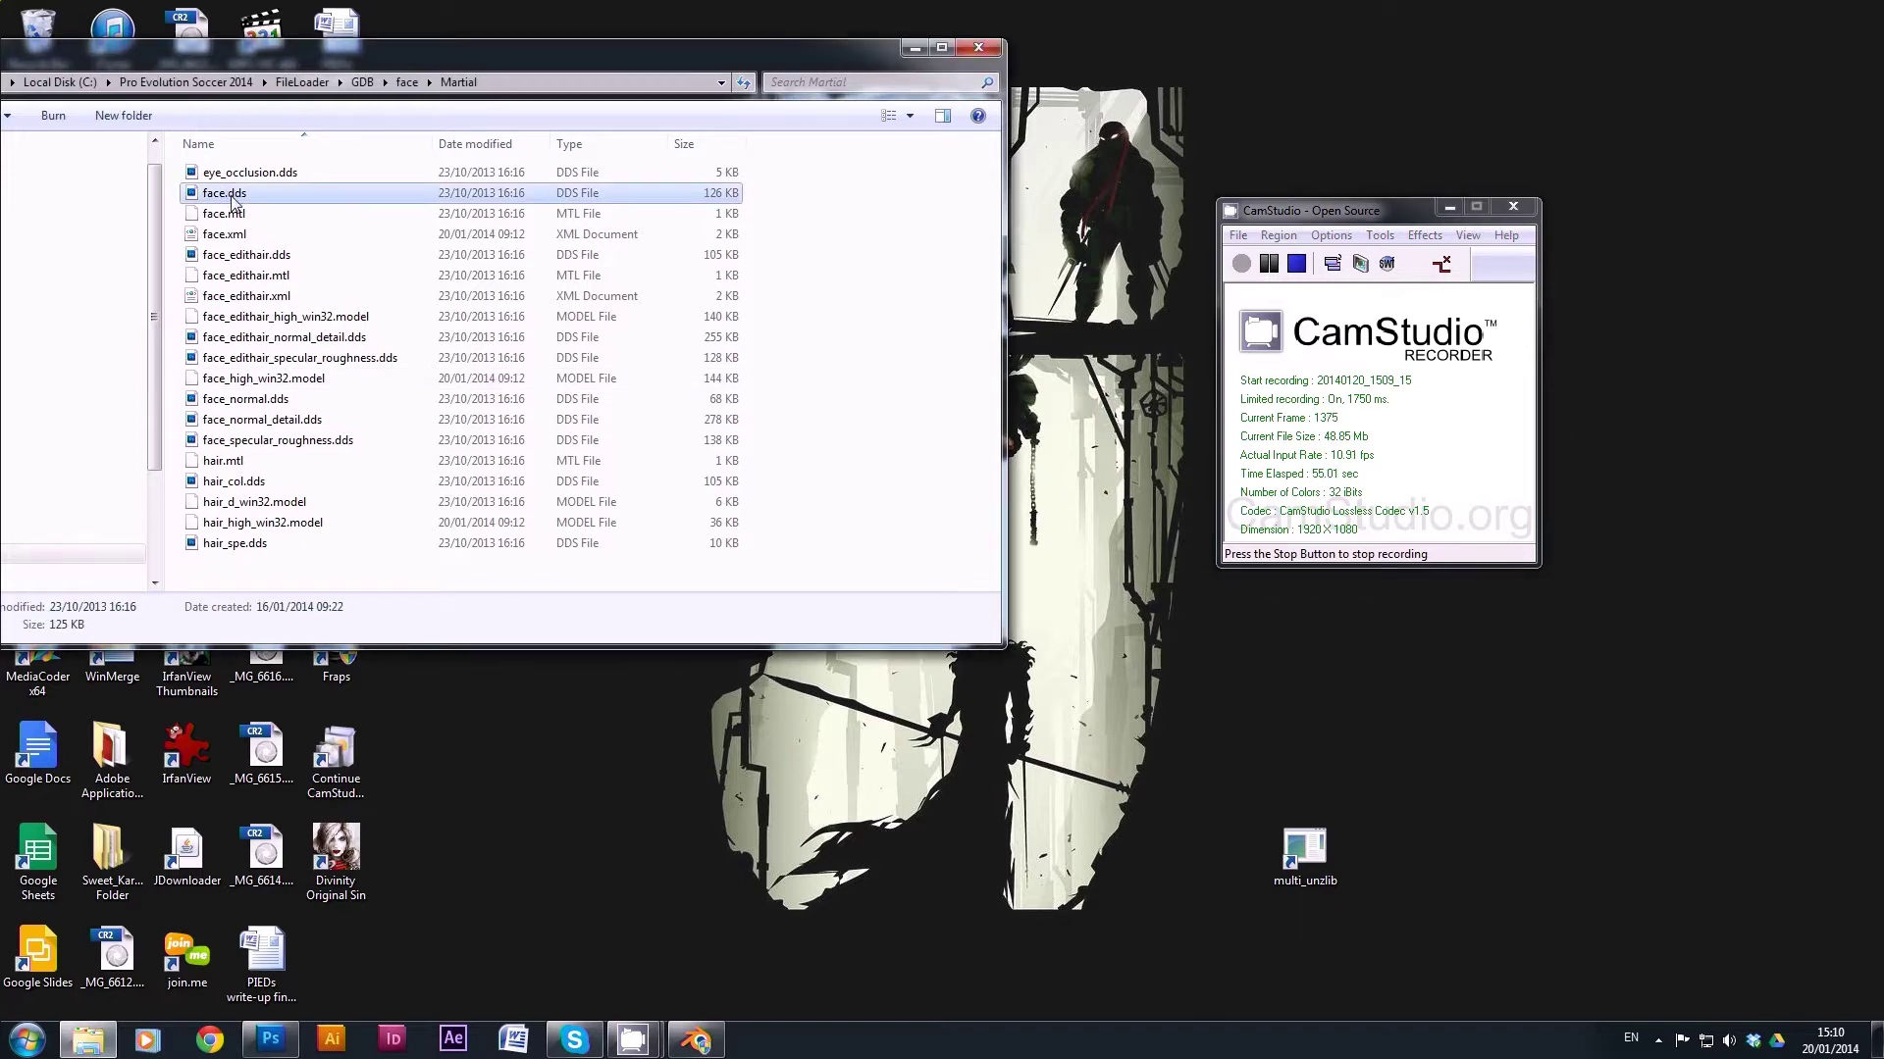
pyautogui.doubleClick(1312, 861)
pyautogui.click(1012, 565)
pyautogui.moveTo(895, 433); pyautogui.dragTo(1159, 628)
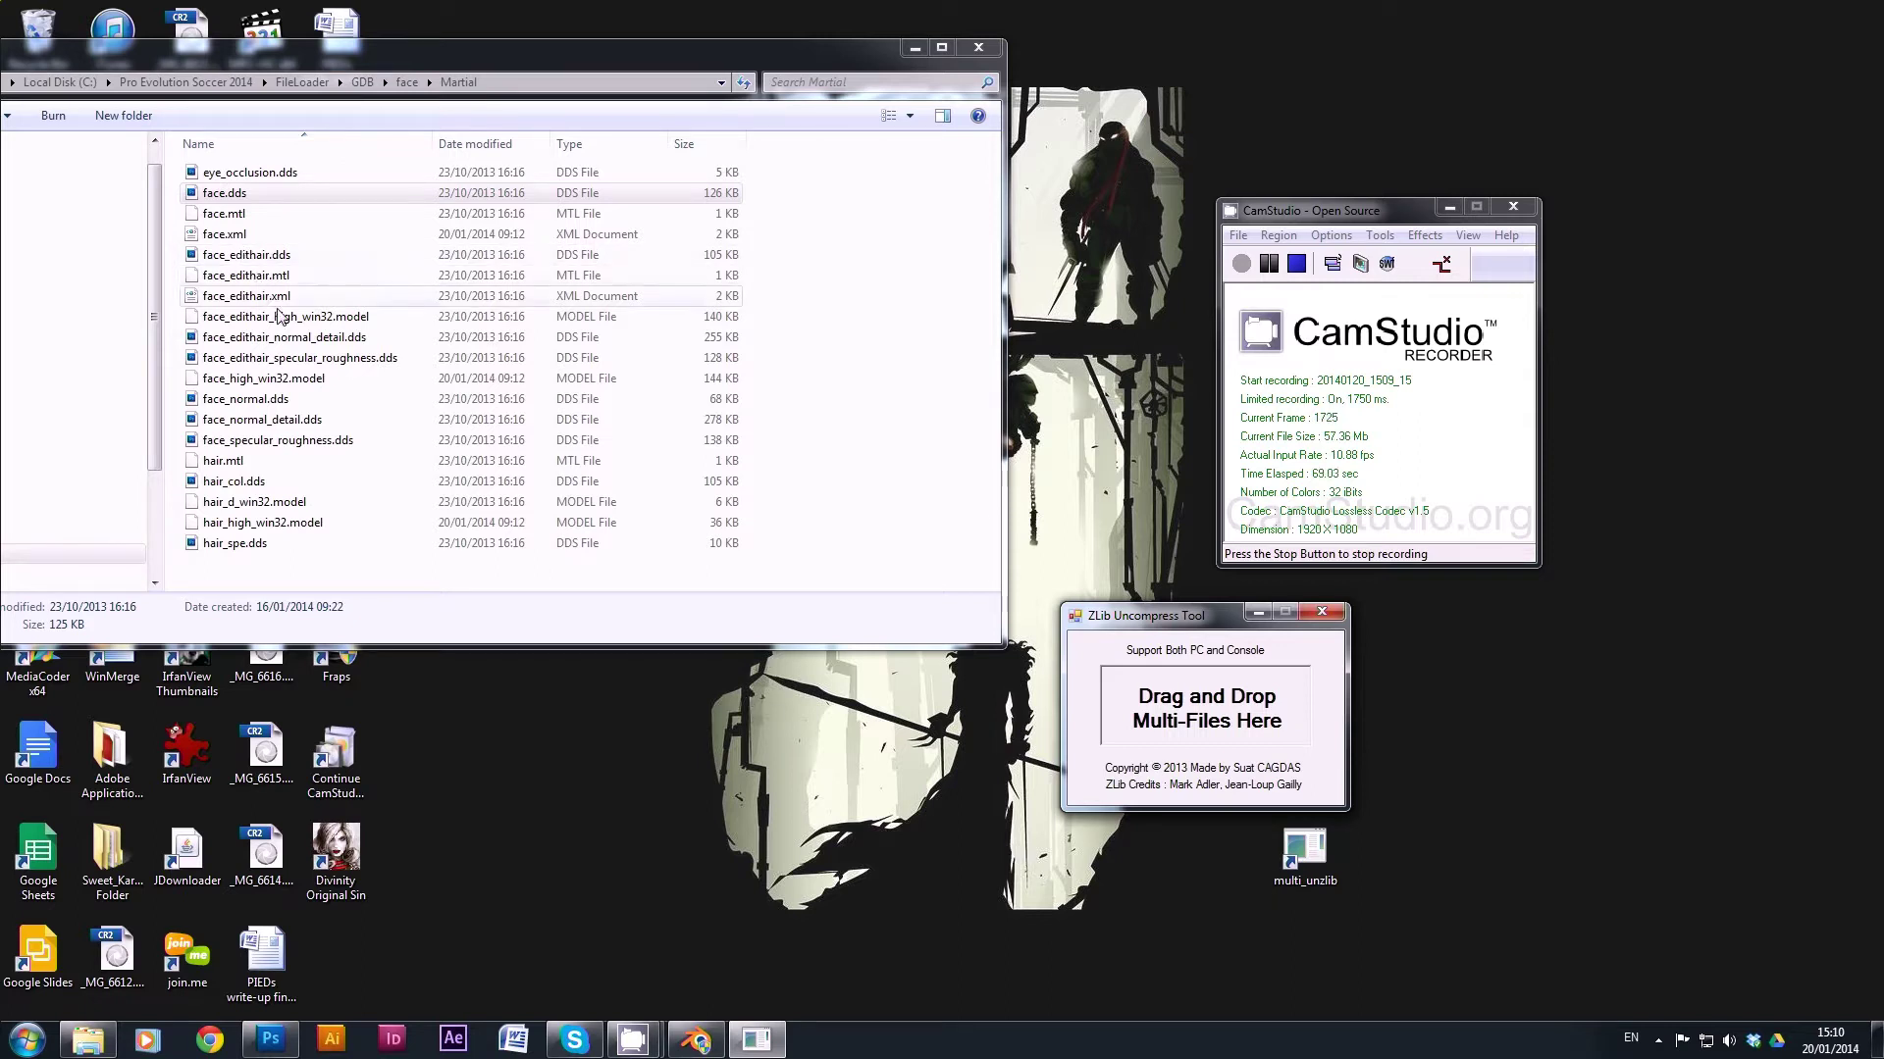
# Decompress face_high_win32.model with the ZLib Uncompress Tool and delete the decompressed copy from the Martial folder.
pyautogui.click(245, 381)
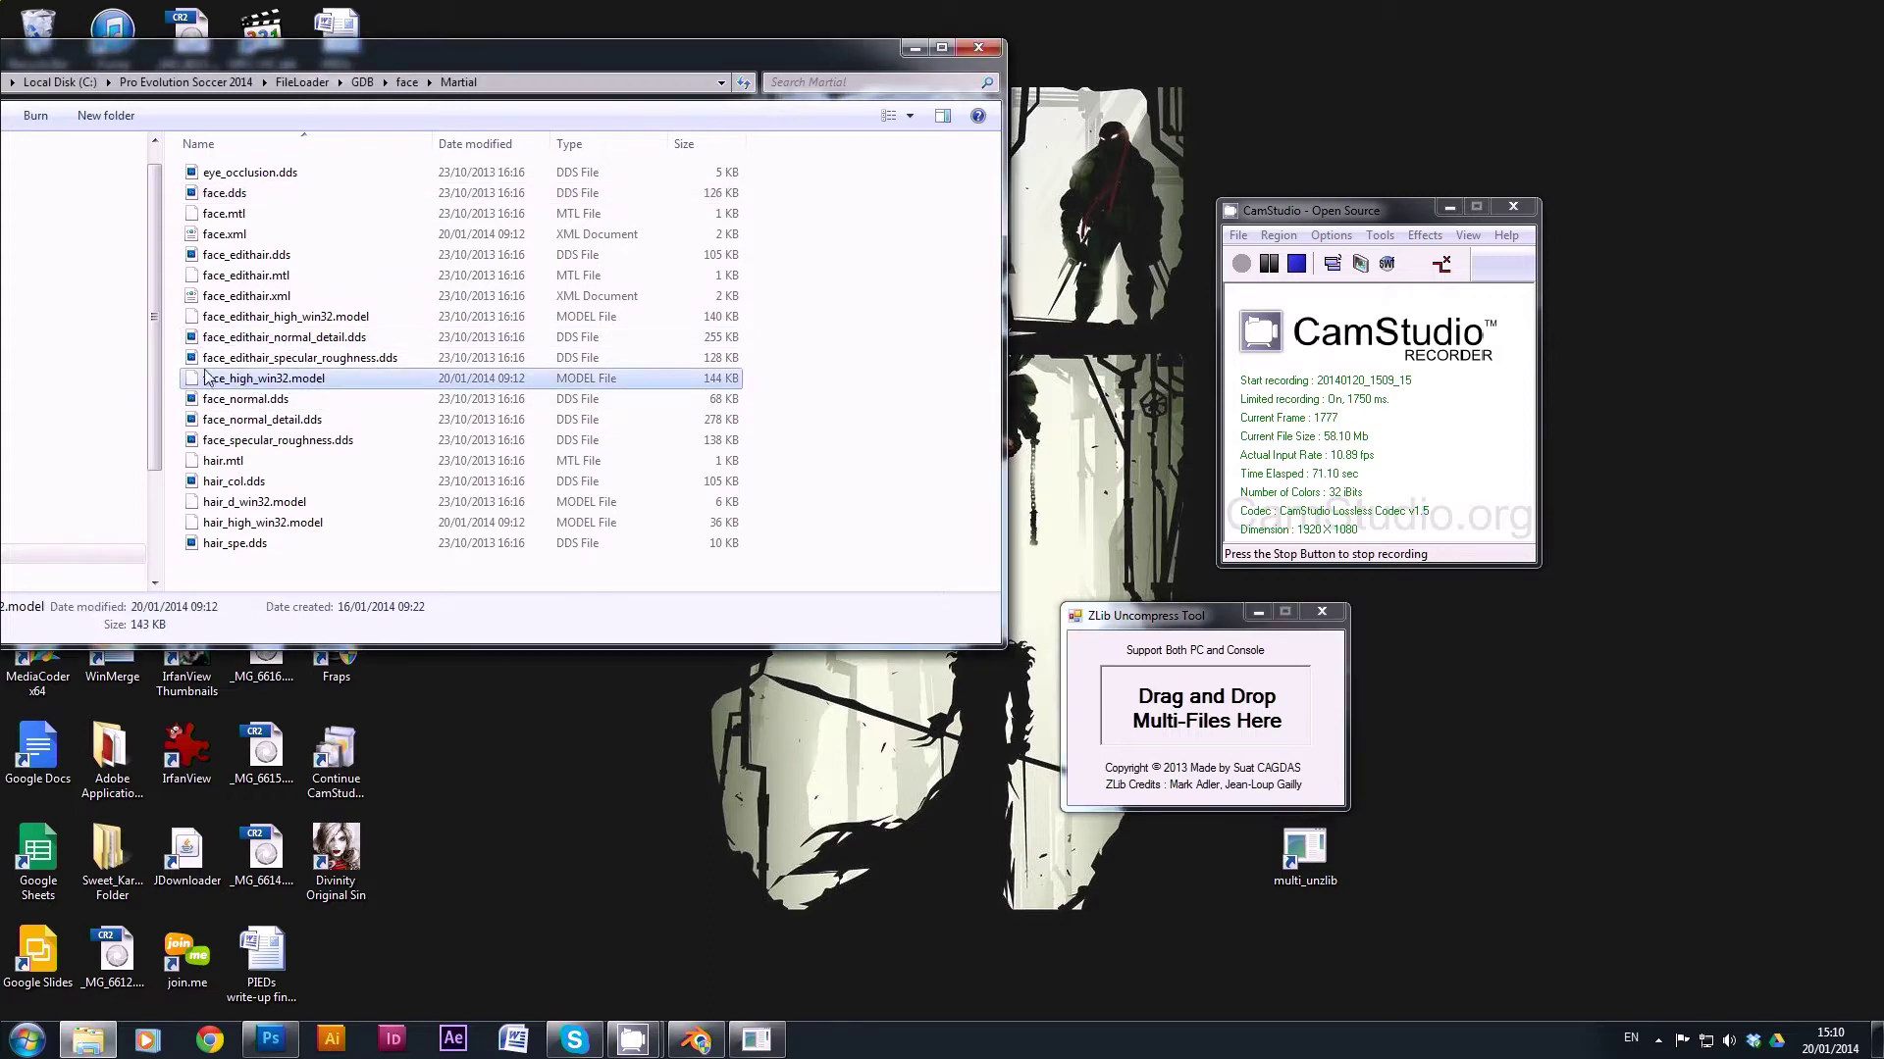
pyautogui.moveTo(194, 380); pyautogui.dragTo(1194, 698)
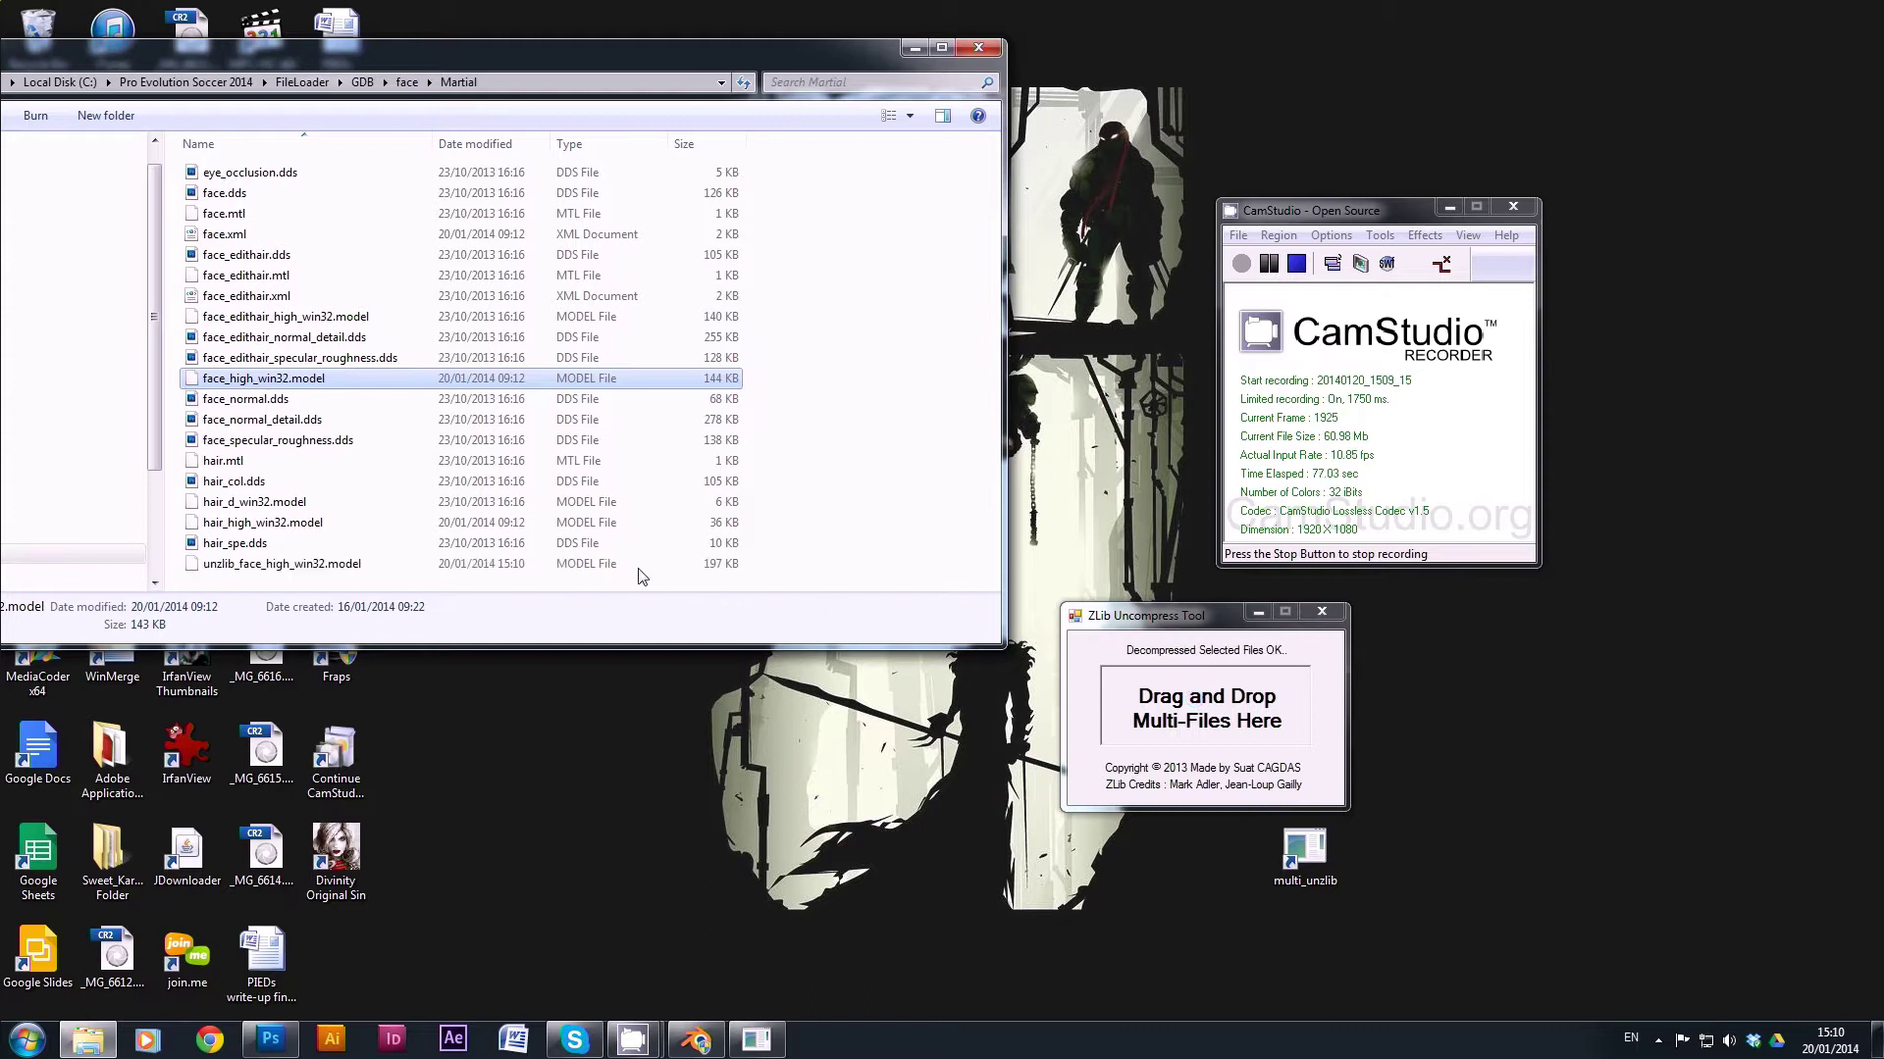
pyautogui.click(294, 544)
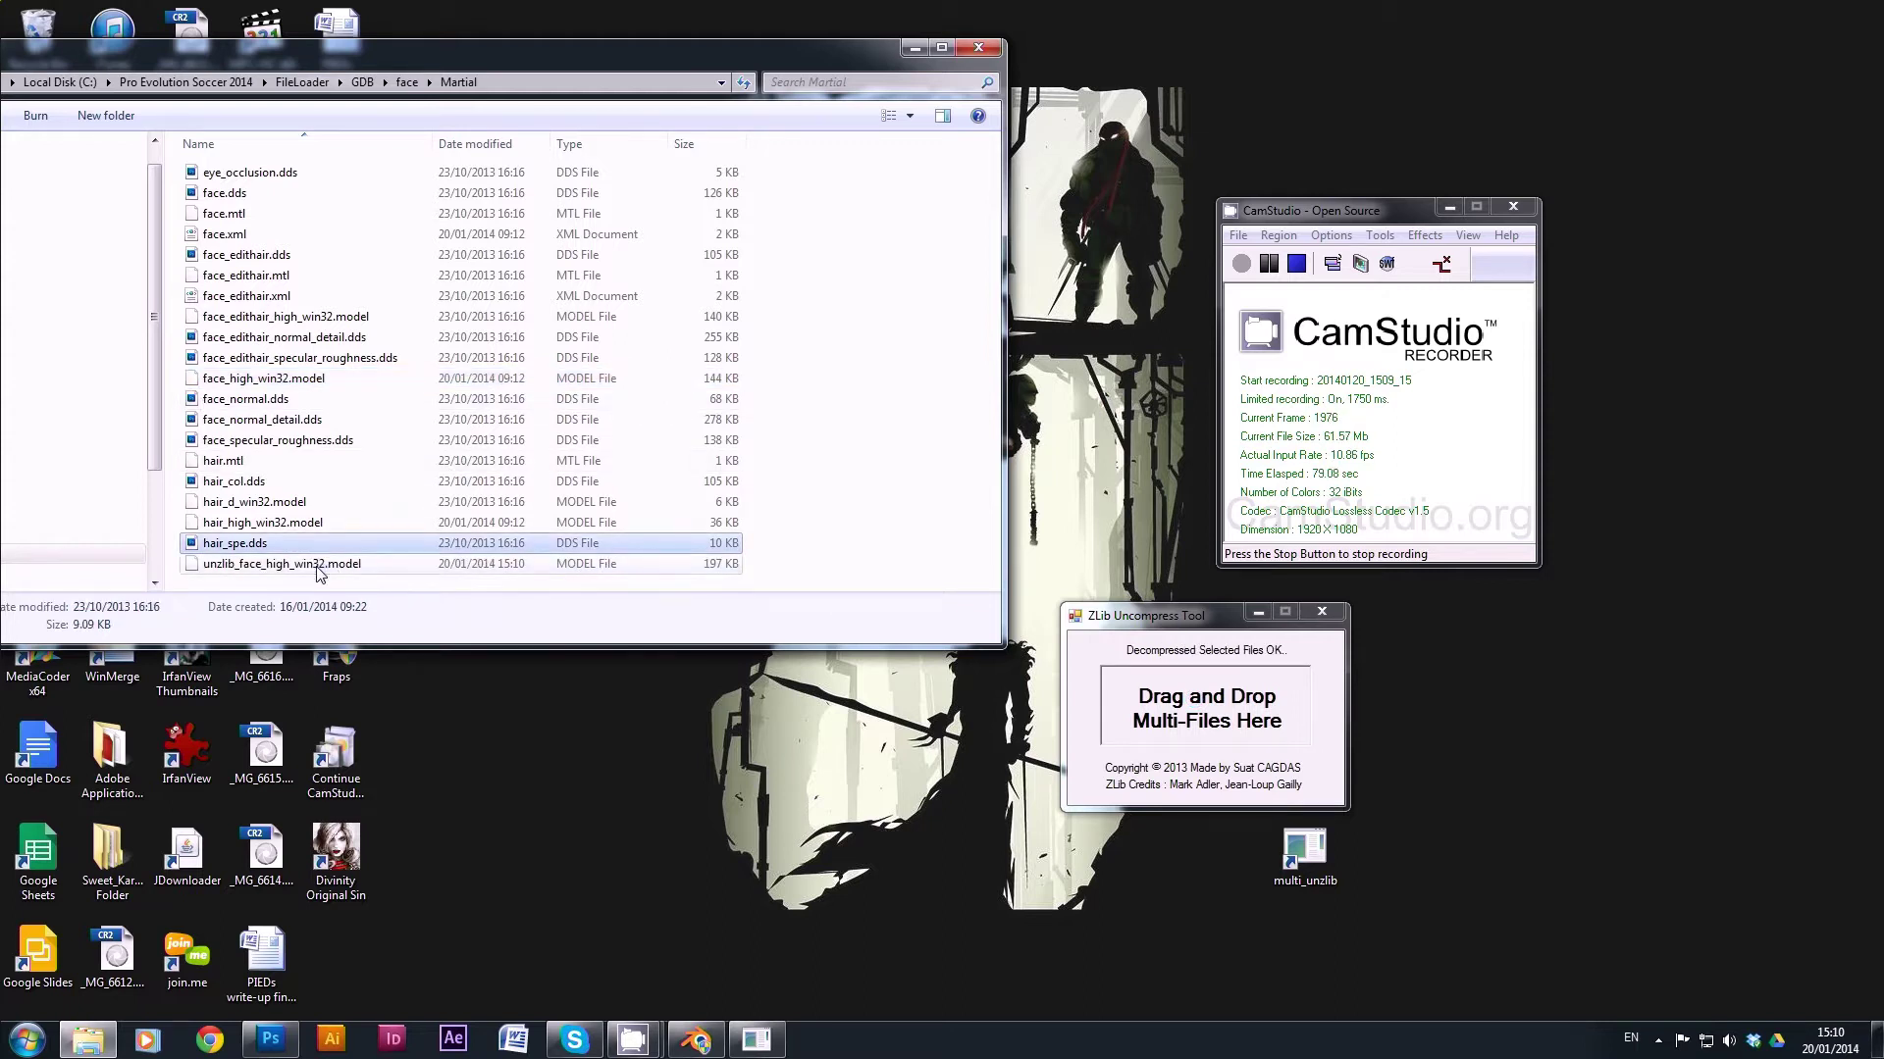
pyautogui.click(316, 567)
pyautogui.press('Delete')
pyautogui.press('Return')
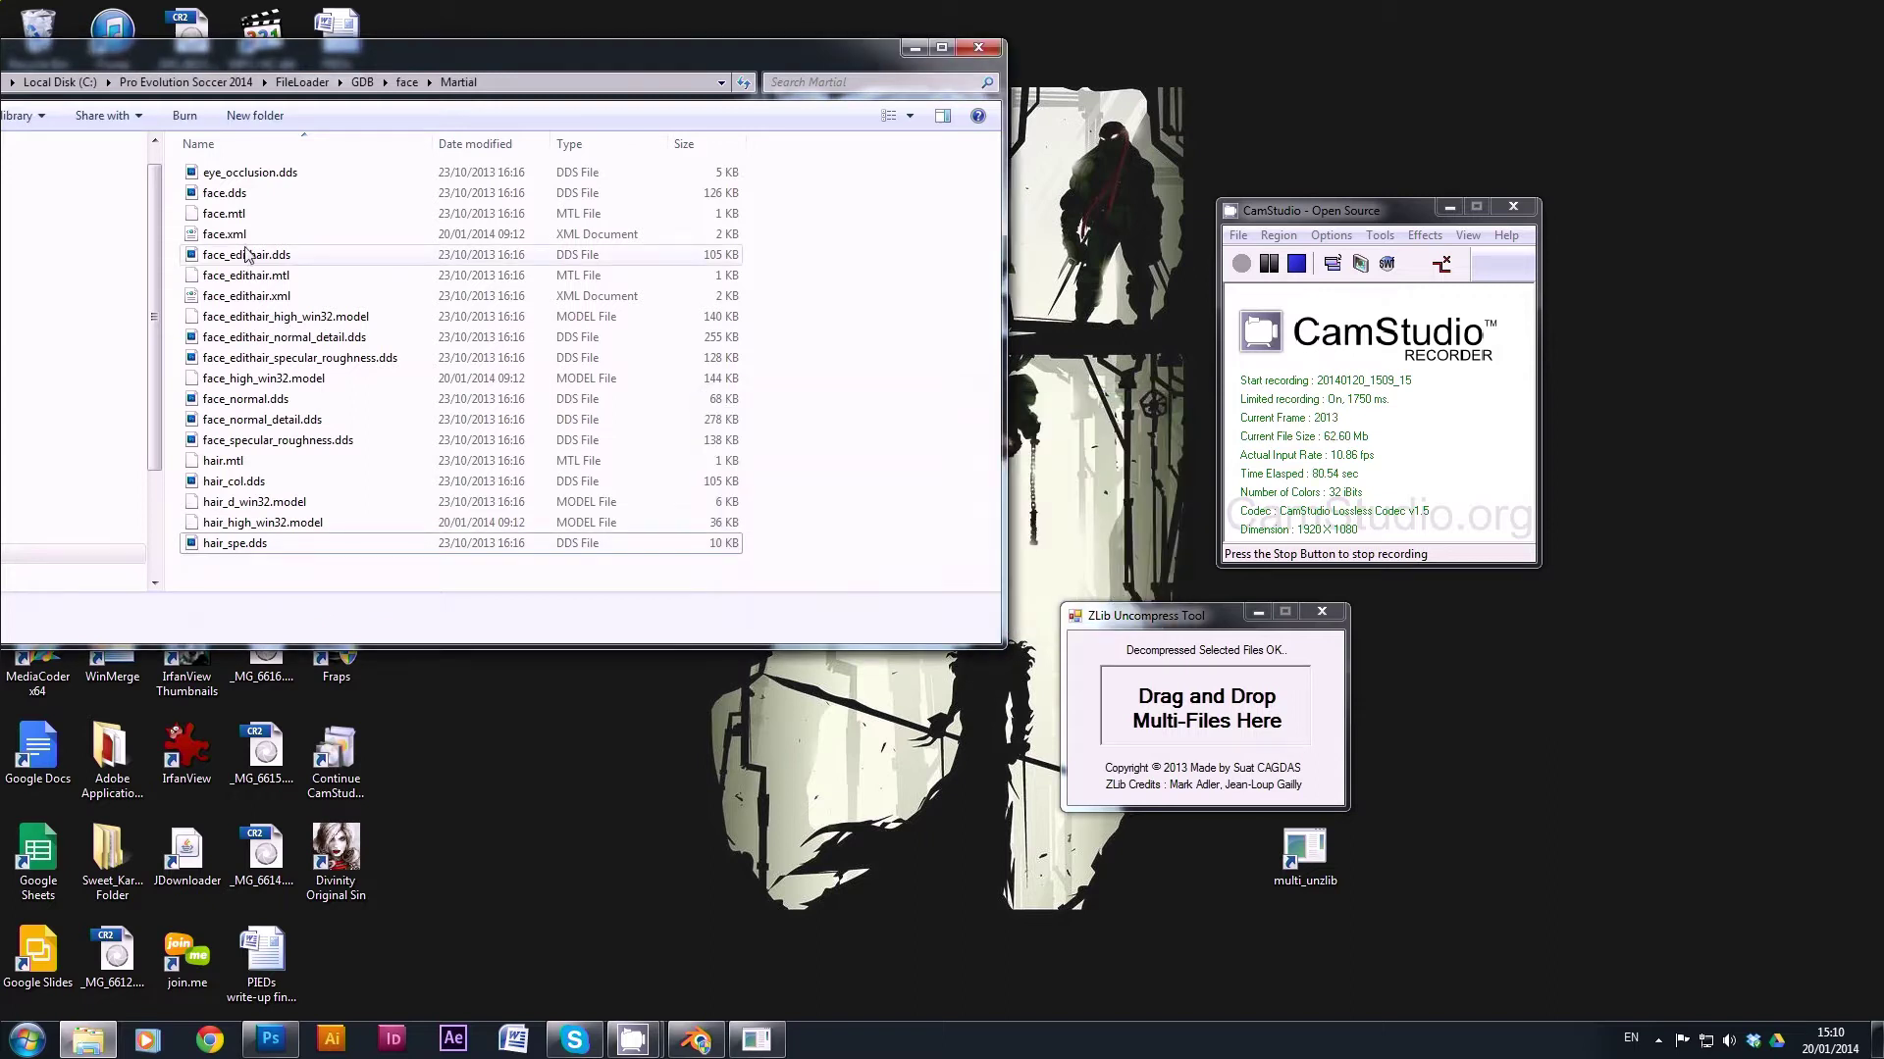
# Decompress face.dds with the ZLib Uncompress Tool, and open the decompressed texture in Photoshop using default sizes.
pyautogui.click(194, 195)
pyautogui.moveTo(194, 194); pyautogui.dragTo(1194, 695)
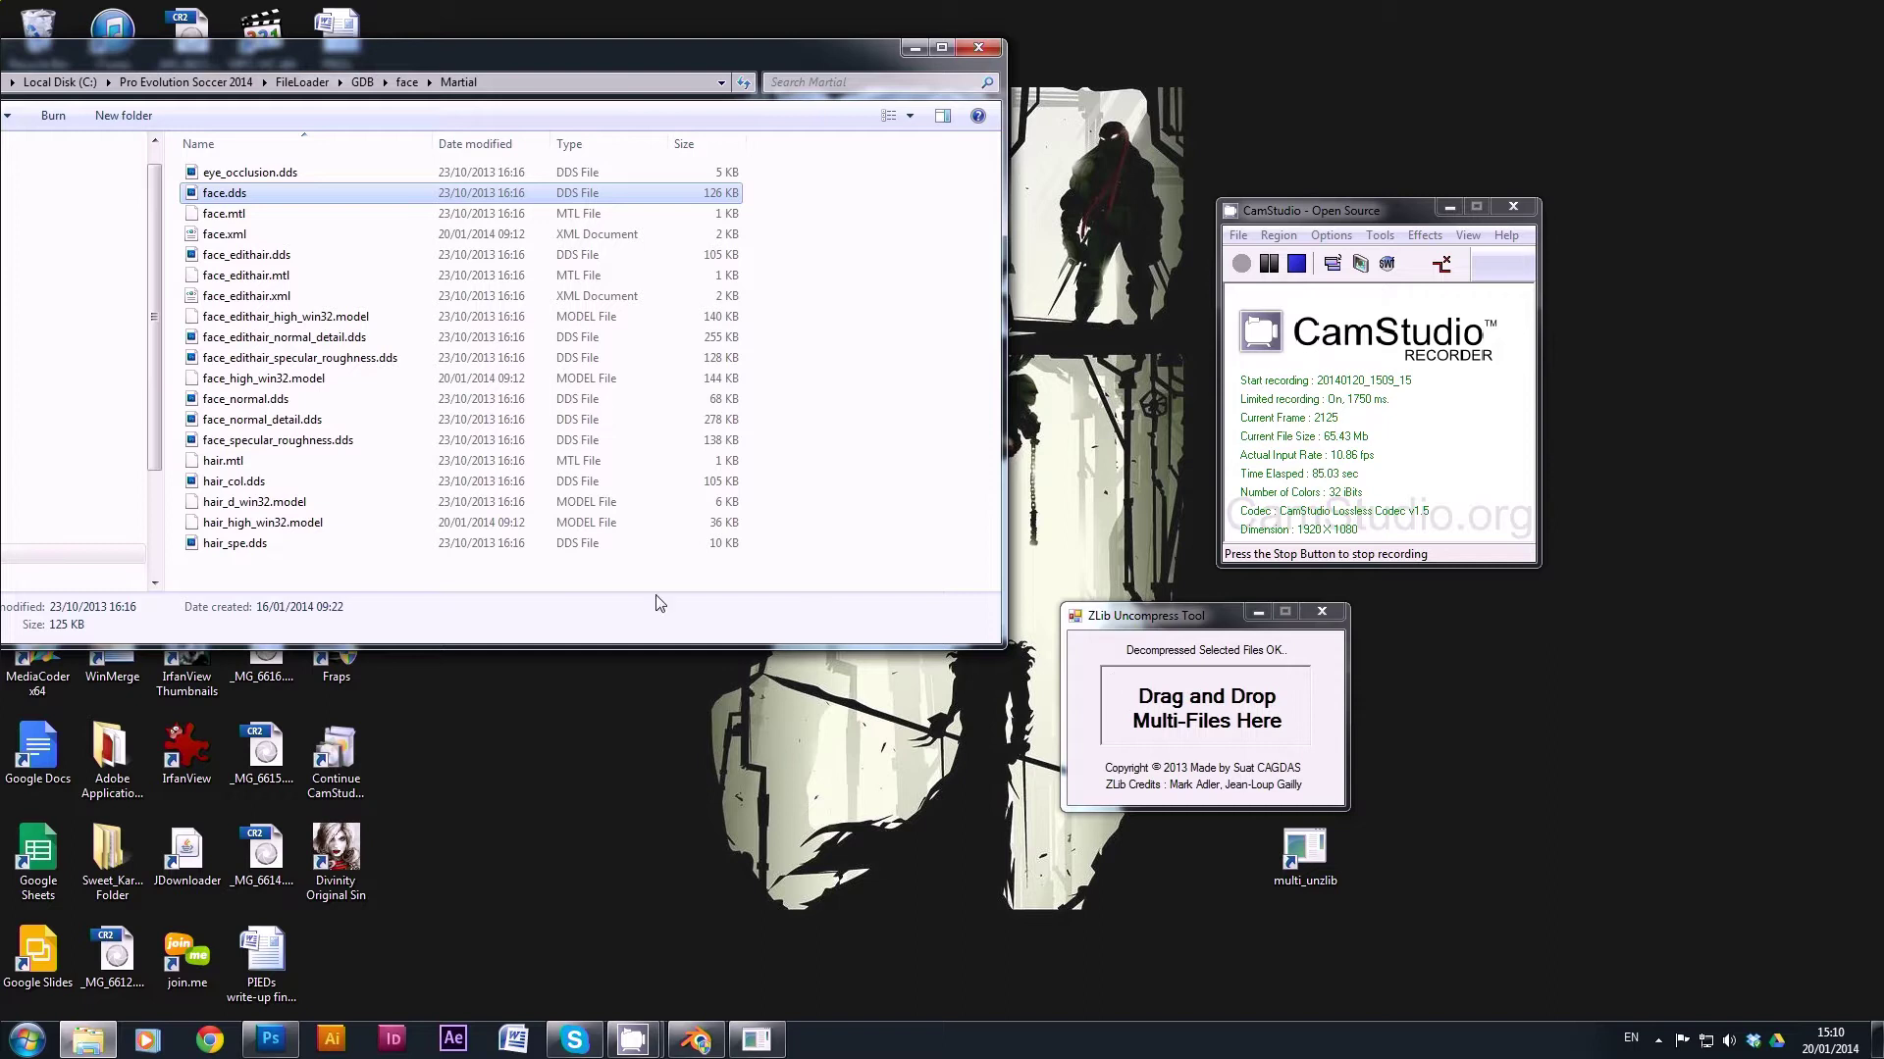
pyautogui.click(253, 566)
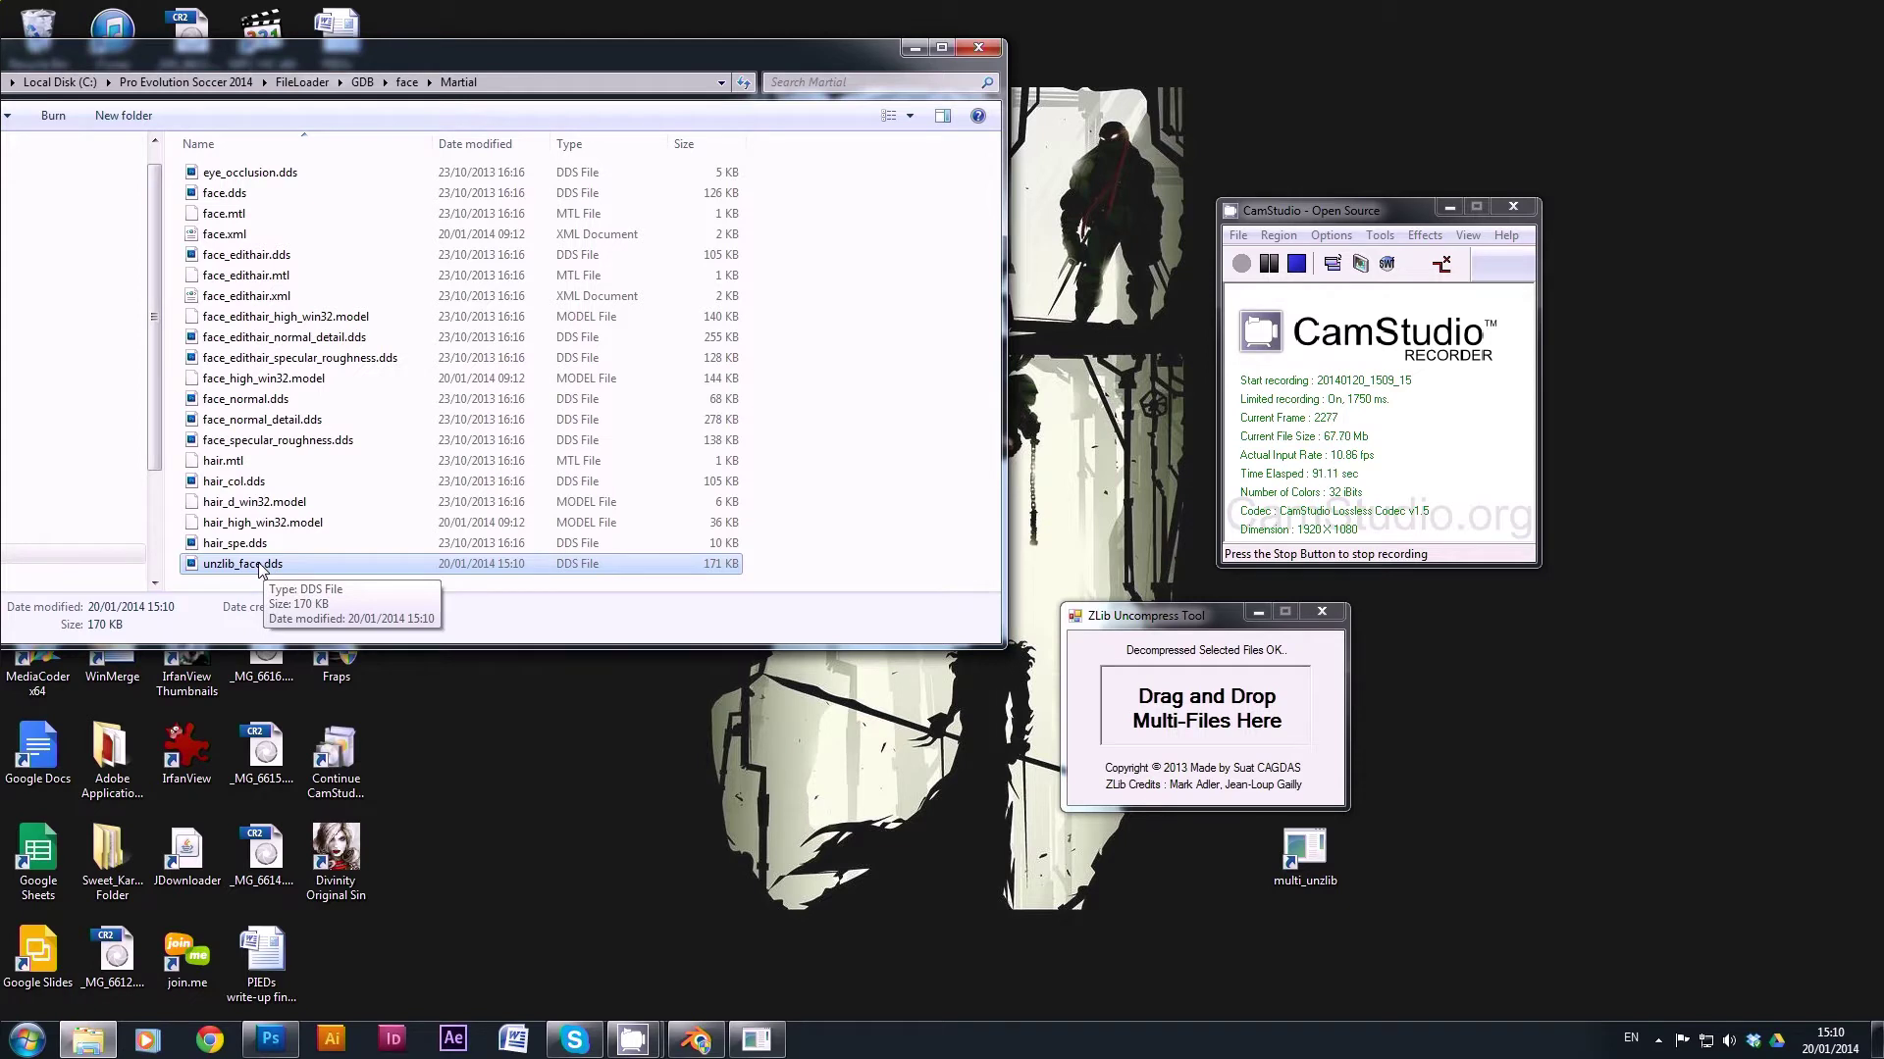
pyautogui.doubleClick(254, 565)
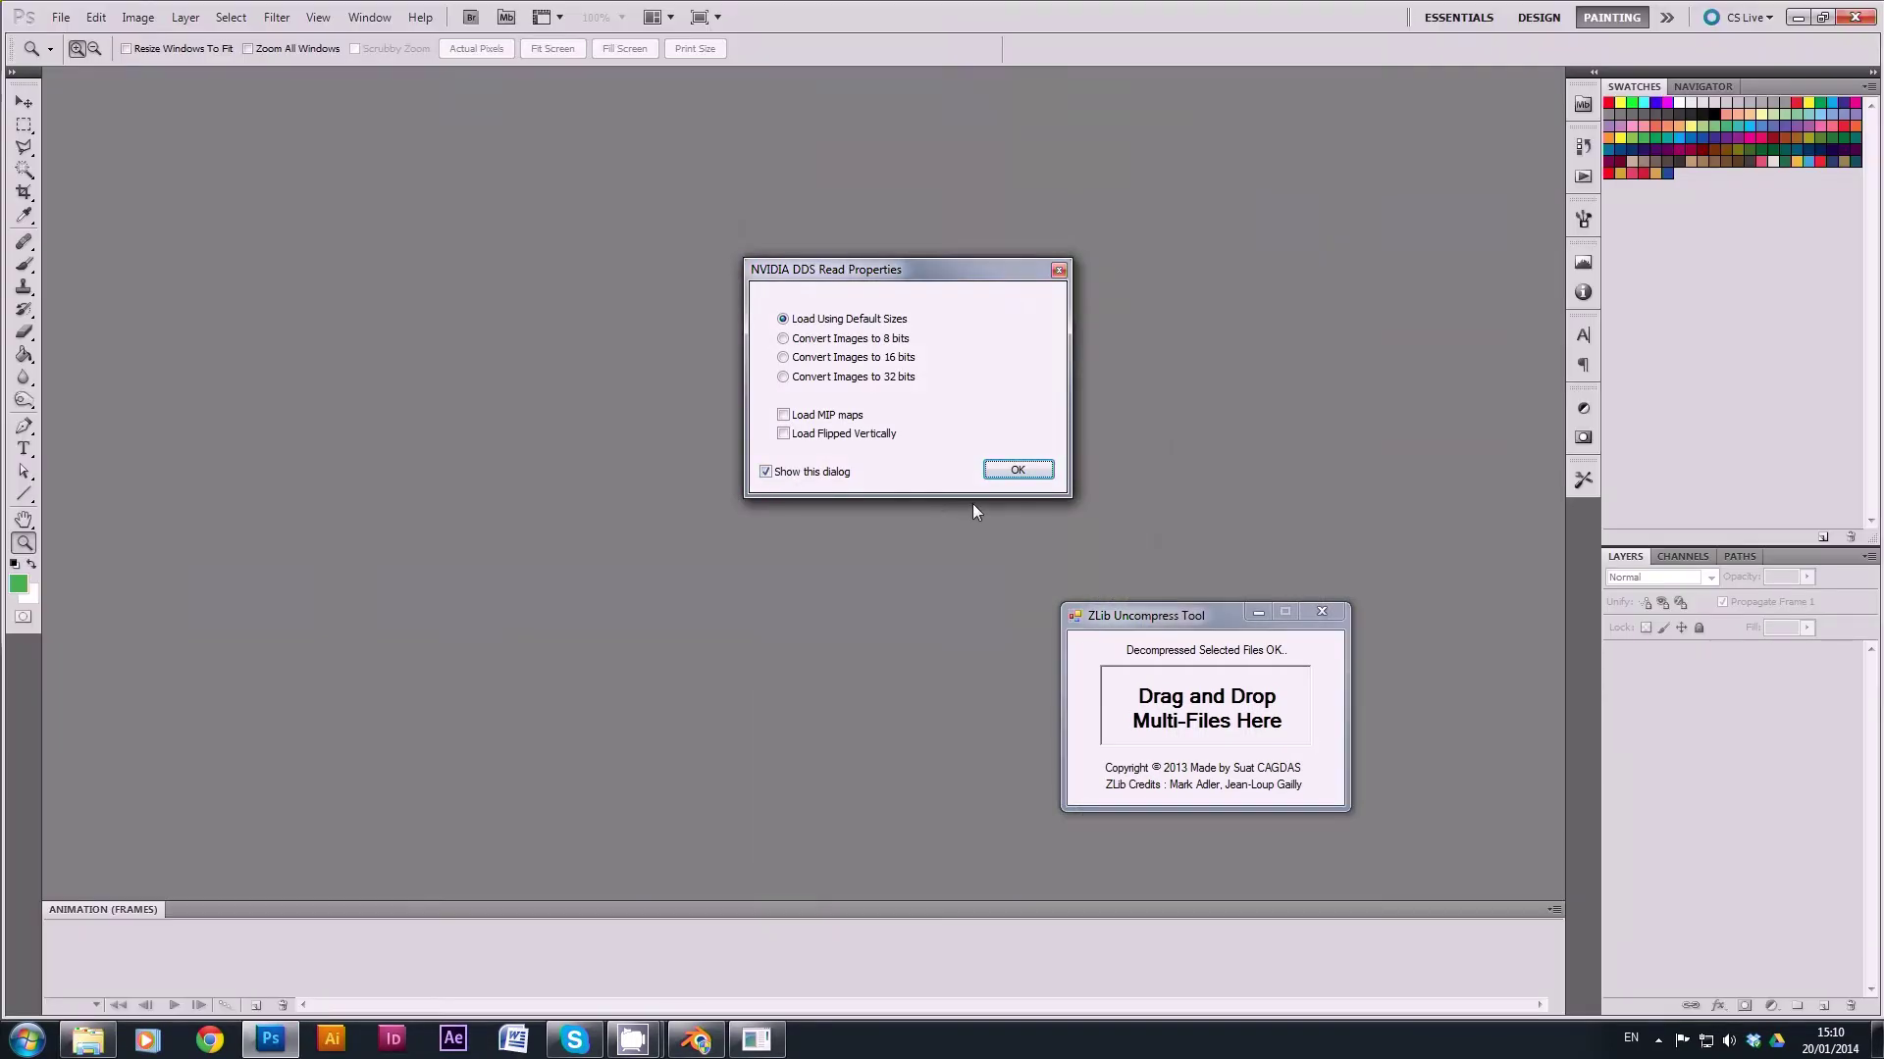
pyautogui.press('Return')
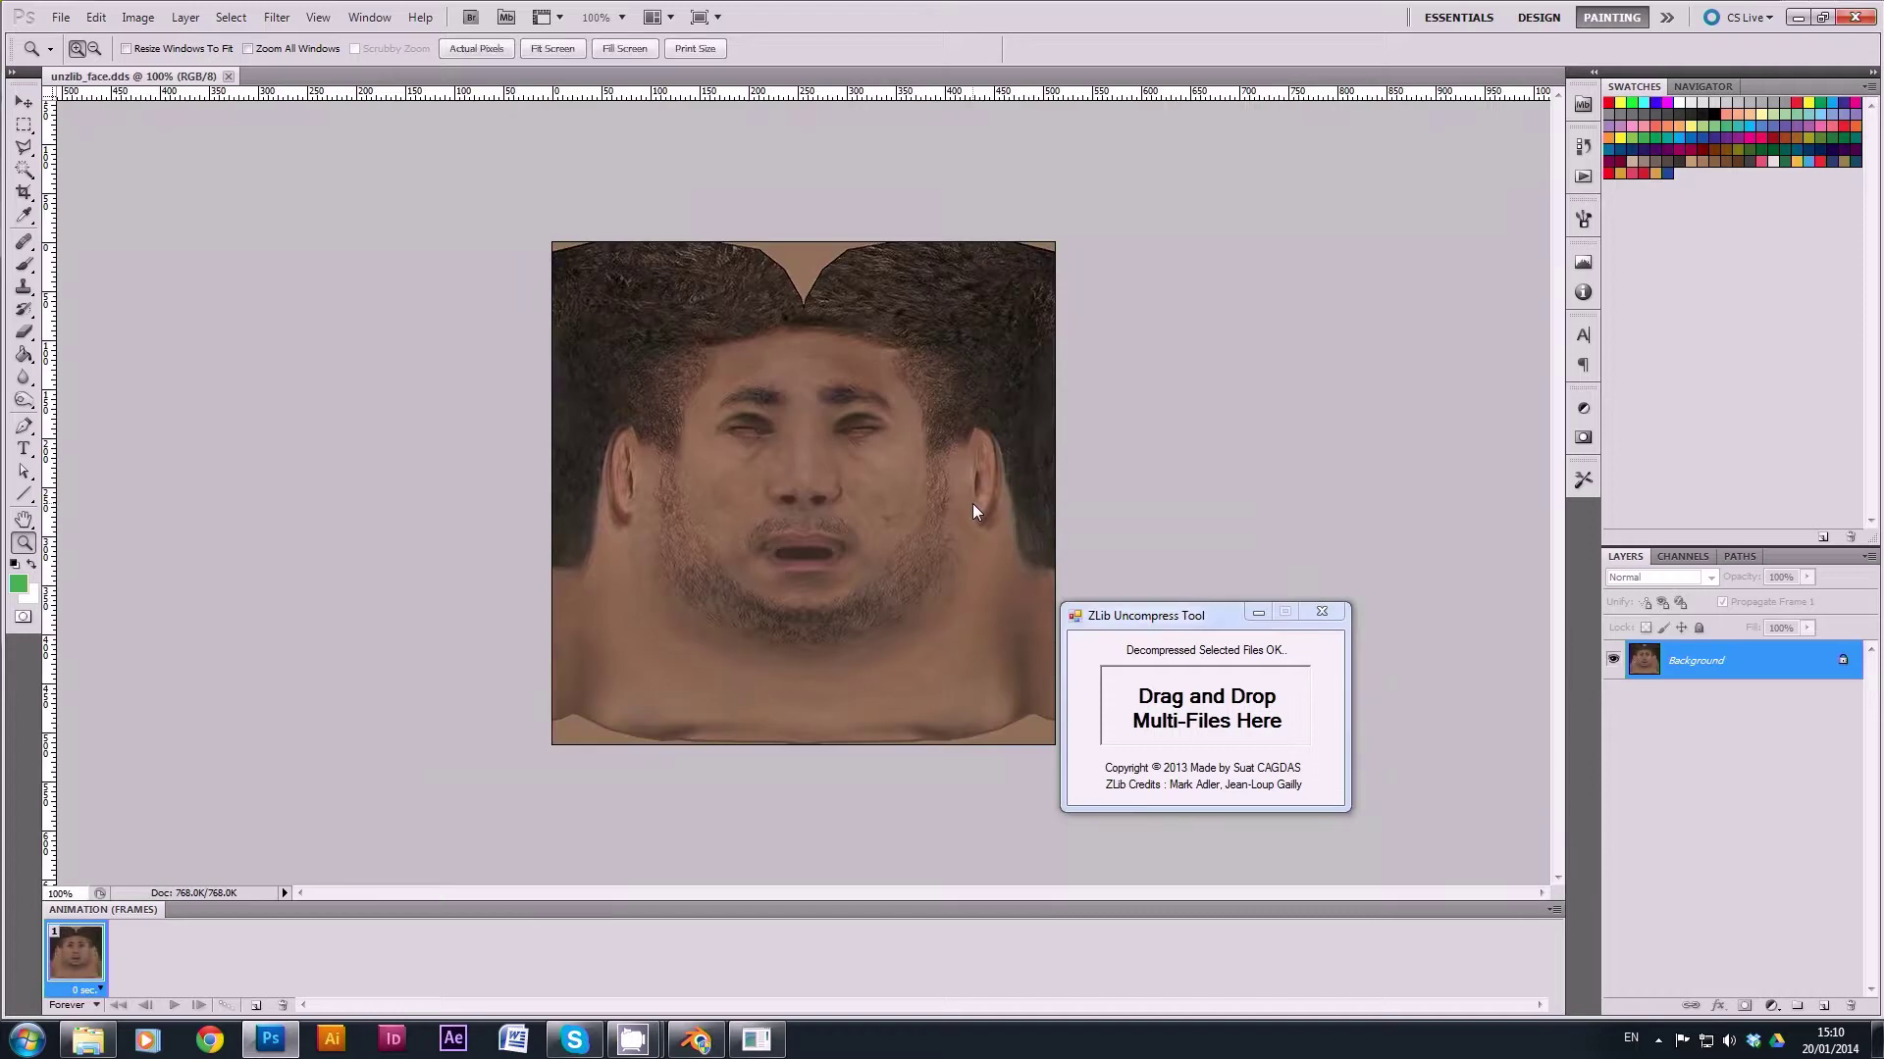
pyautogui.click(1321, 616)
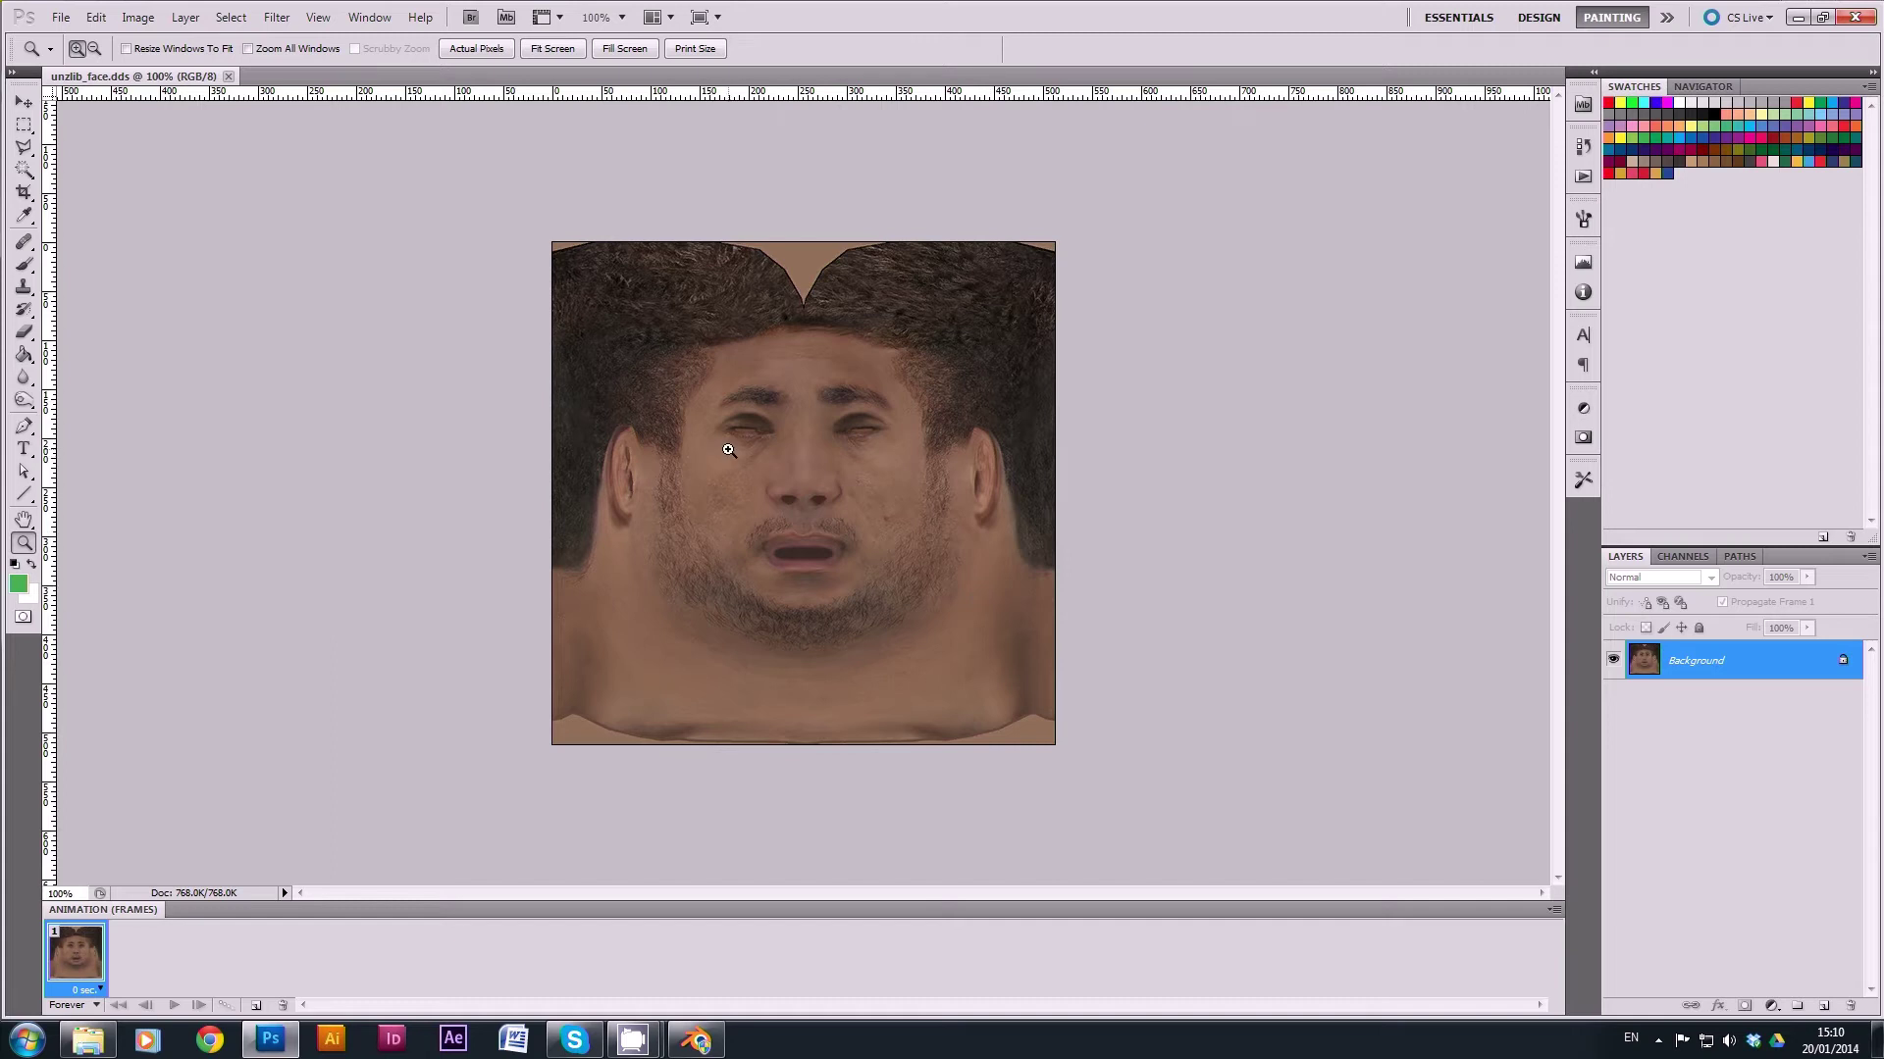
pyautogui.click(827, 425)
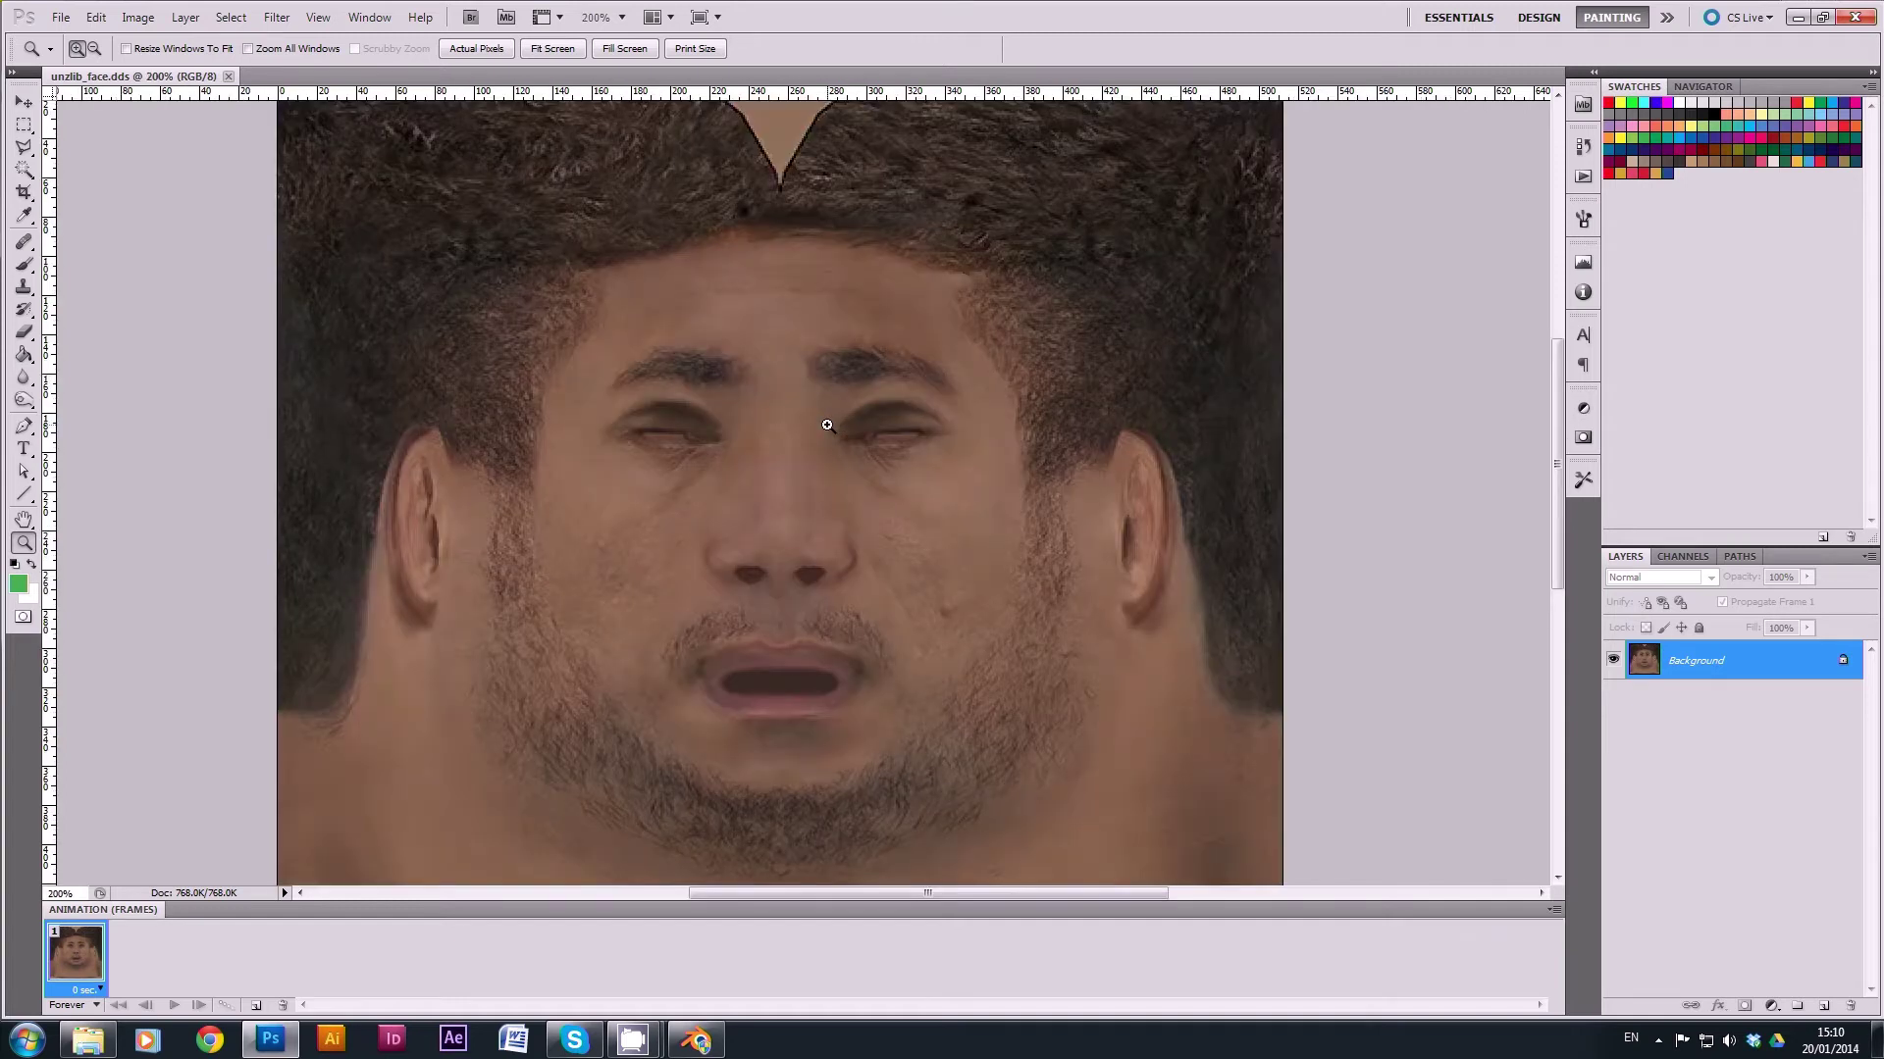
pyautogui.keyDown('alt'); pyautogui.click(827, 425); pyautogui.keyUp('alt')
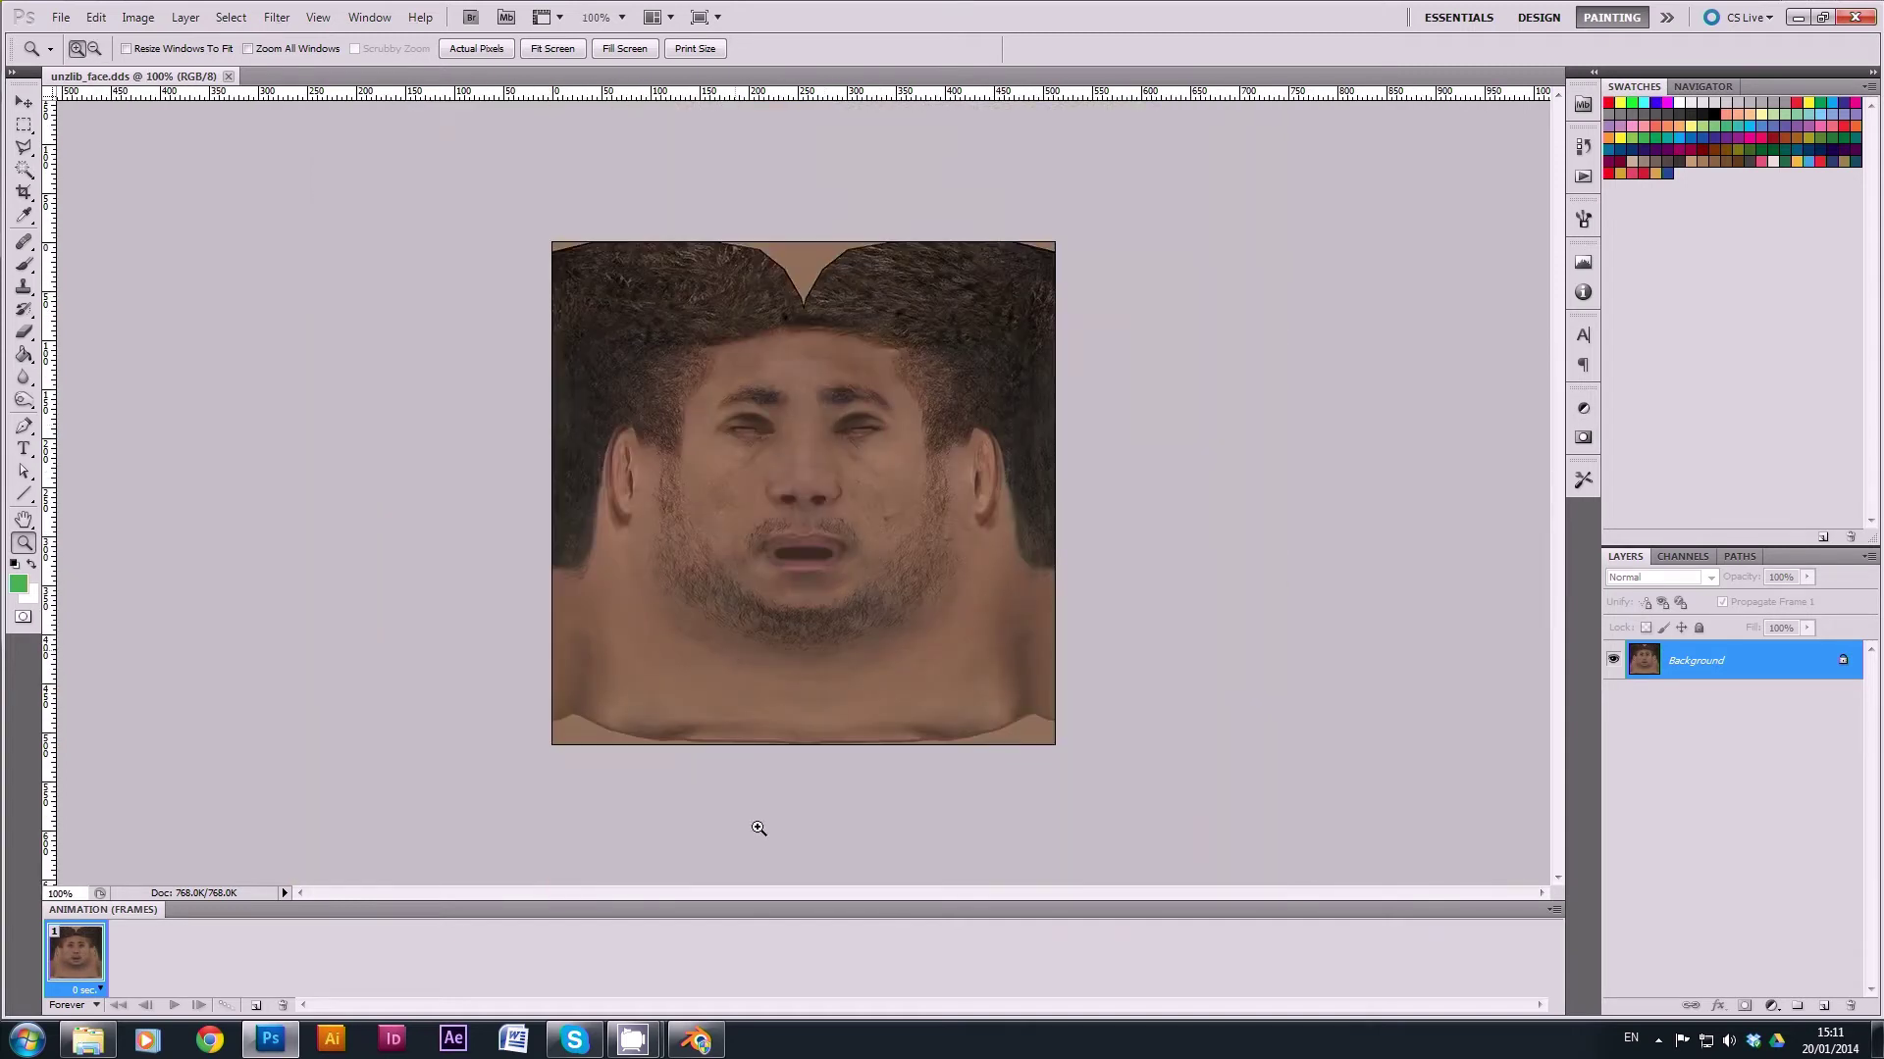
# Switch back to Blender and put the Face.003 mesh into Edit Mode with all vertices selected.
pyautogui.moveTo(699, 1044)
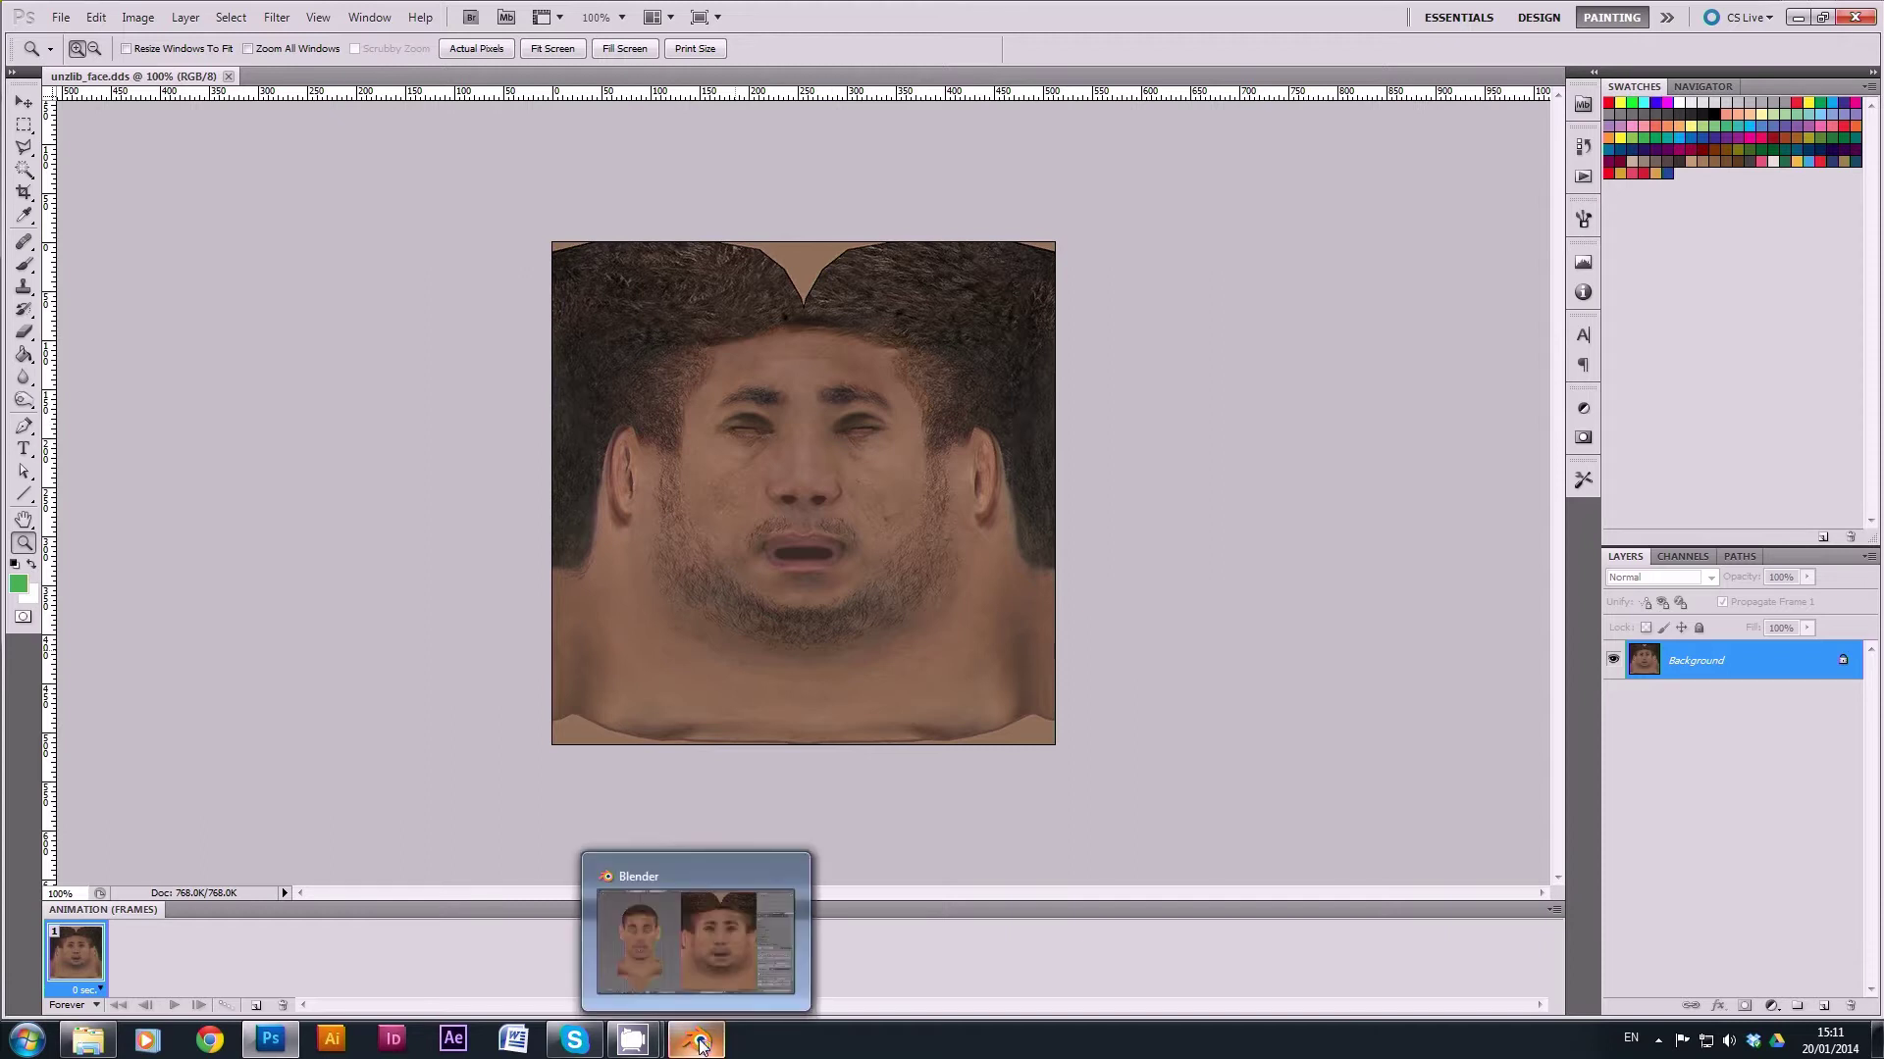
pyautogui.click(698, 1044)
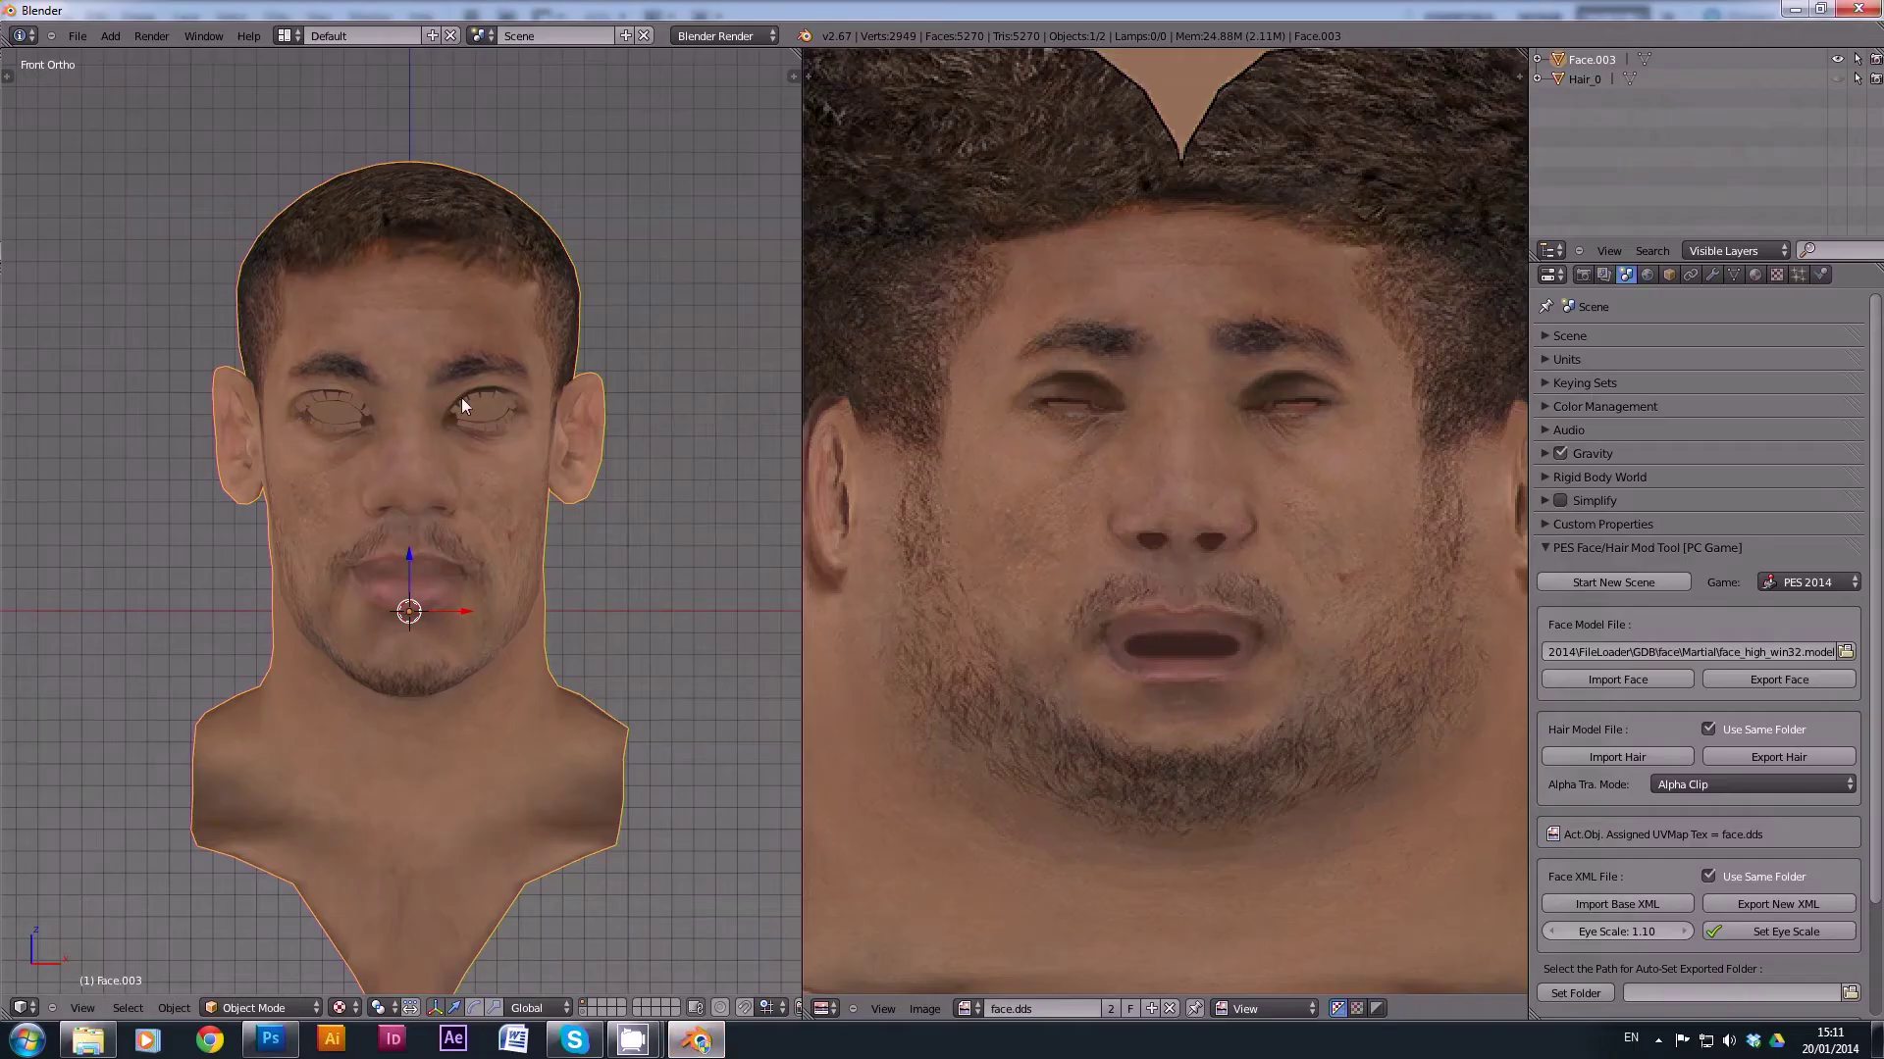
pyautogui.keyDown('ctrl'); pyautogui.scroll(-2, 461, 400); pyautogui.keyUp('ctrl')
pyautogui.keyDown('shift'); pyautogui.scroll(2, 479, 420); pyautogui.keyUp('shift')
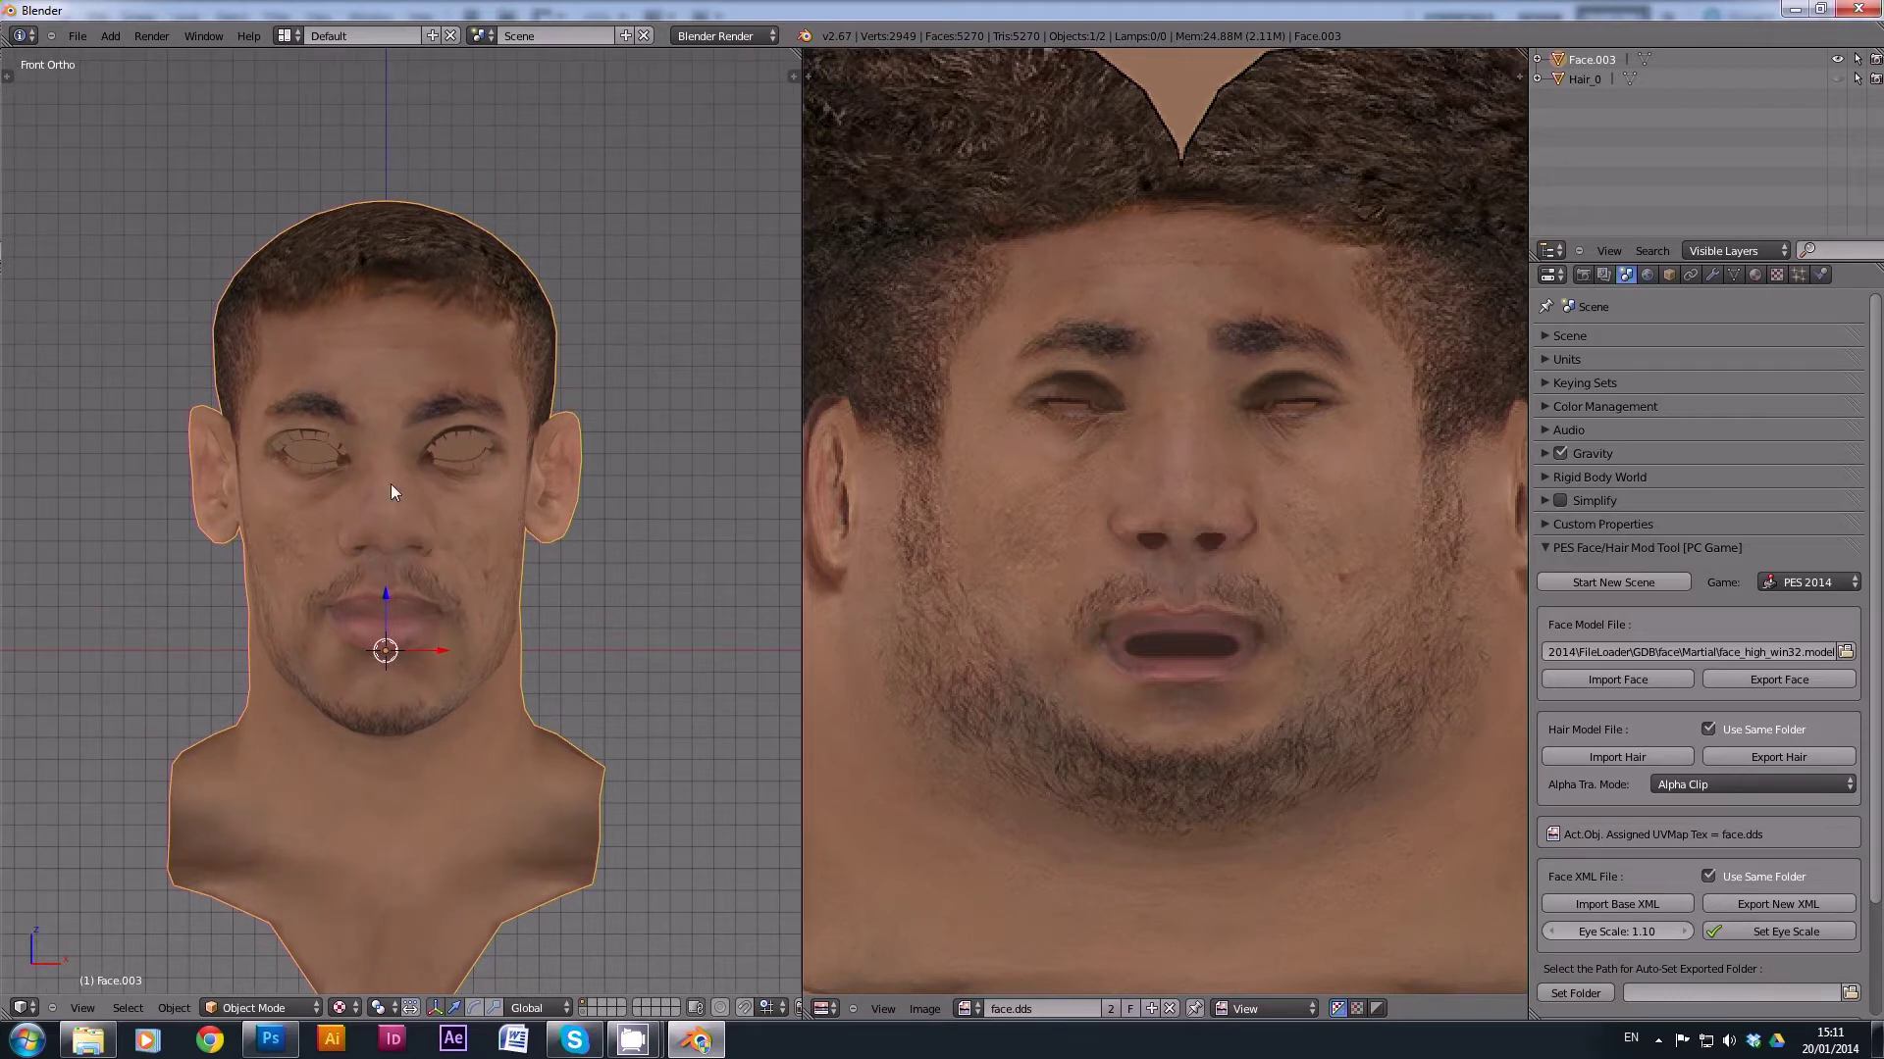
pyautogui.click(296, 1003)
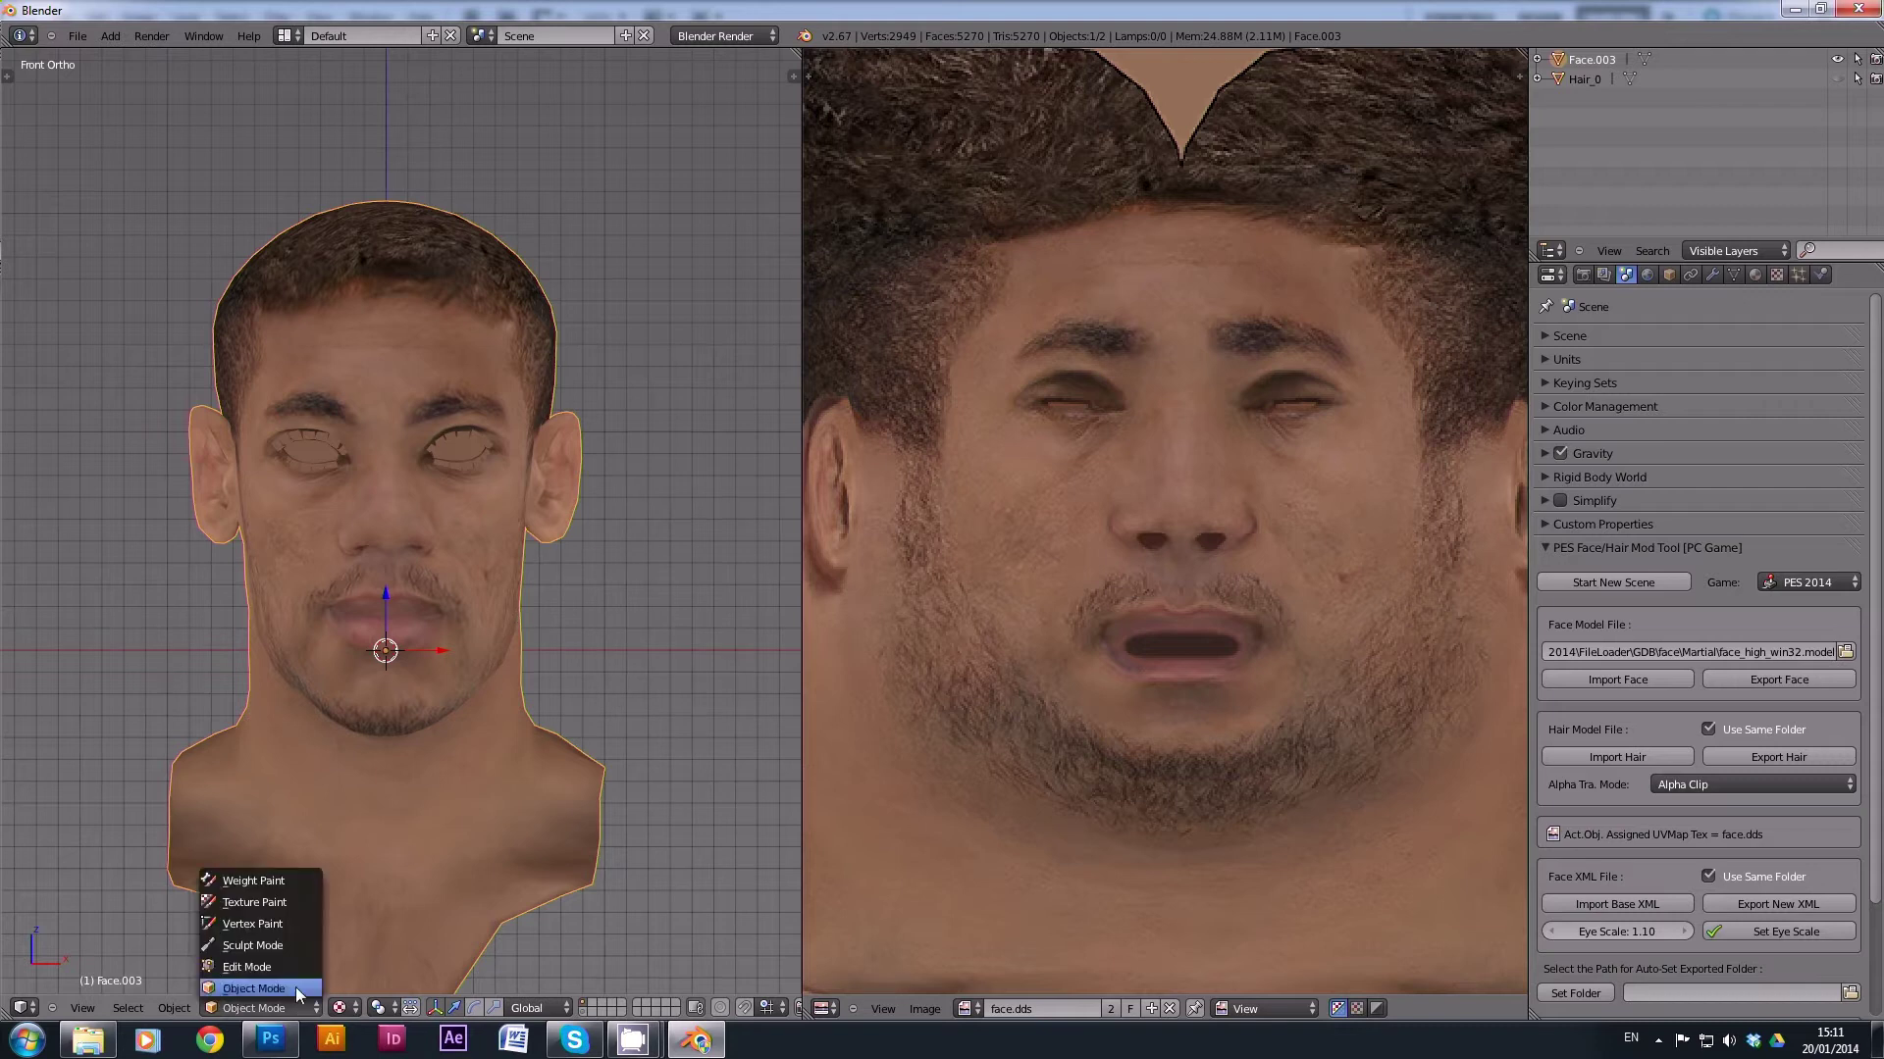
pyautogui.click(298, 965)
pyautogui.scroll(-1, 494, 522)
pyautogui.scroll(-3, 1118, 424)
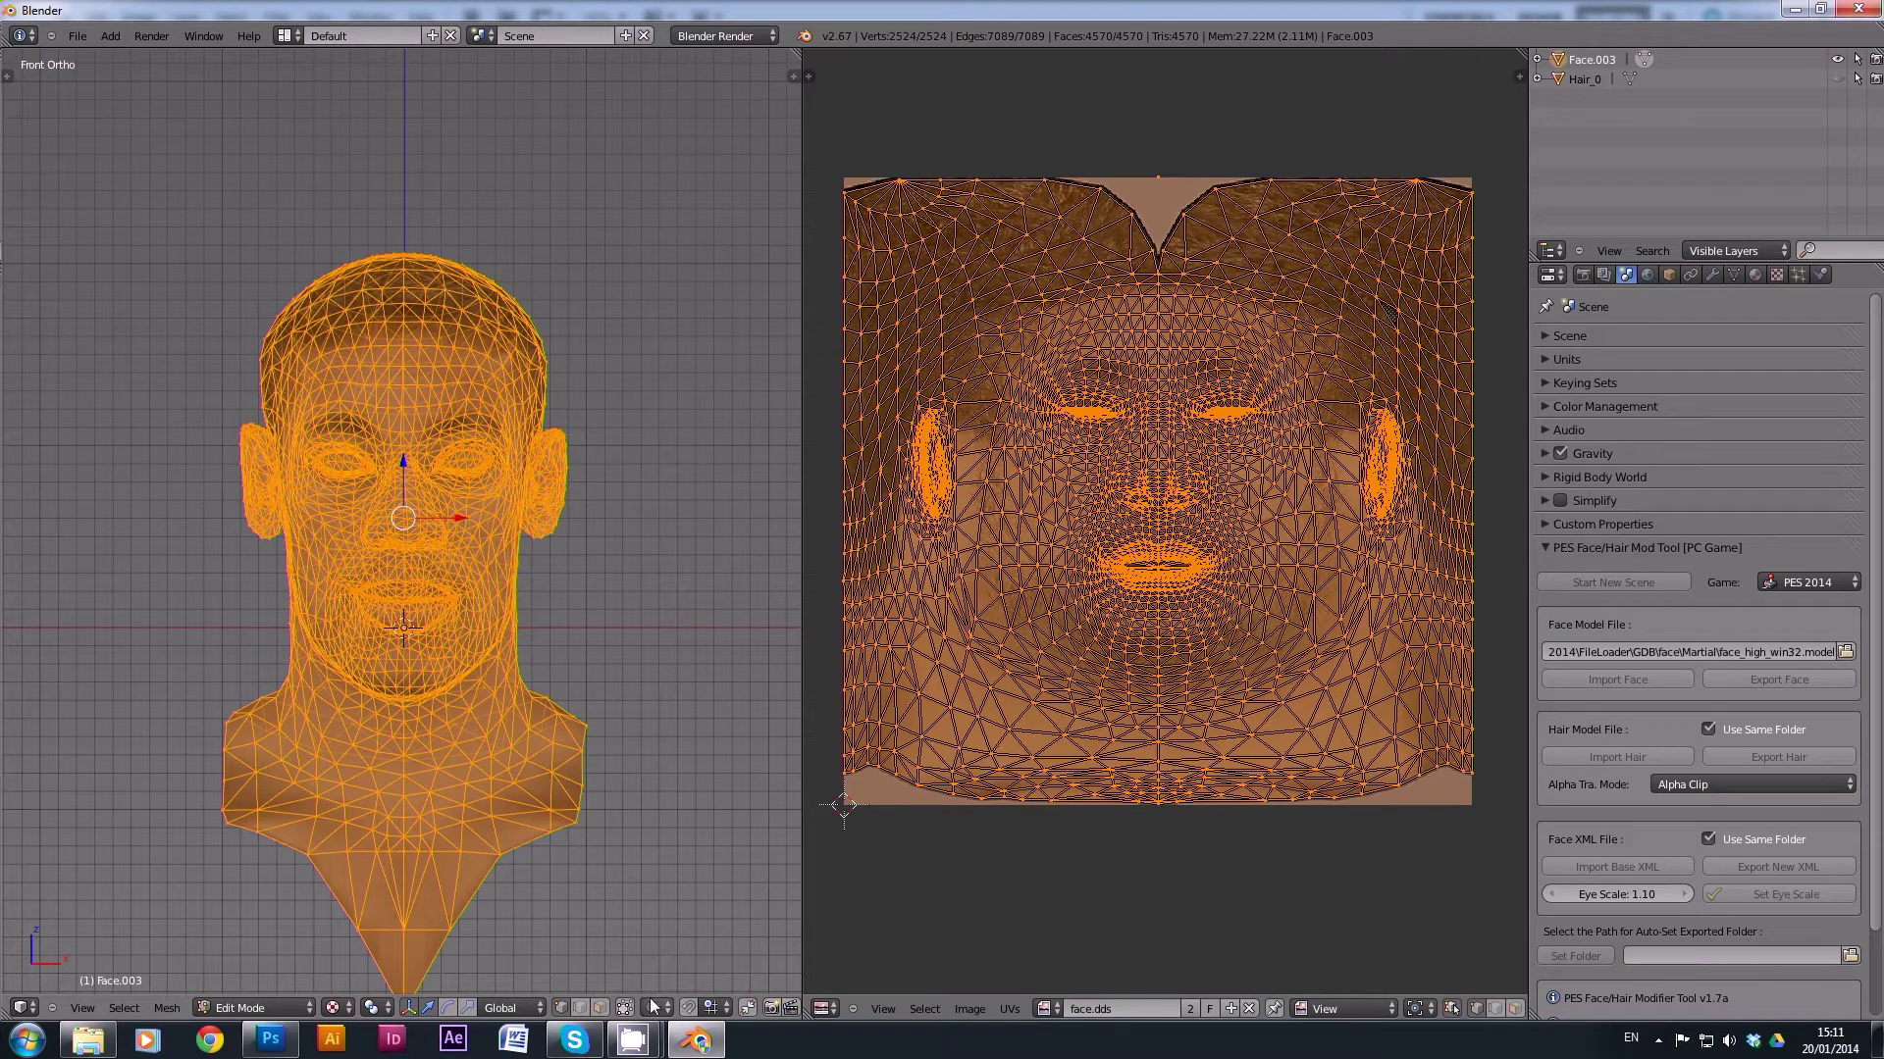
pyautogui.press('a')
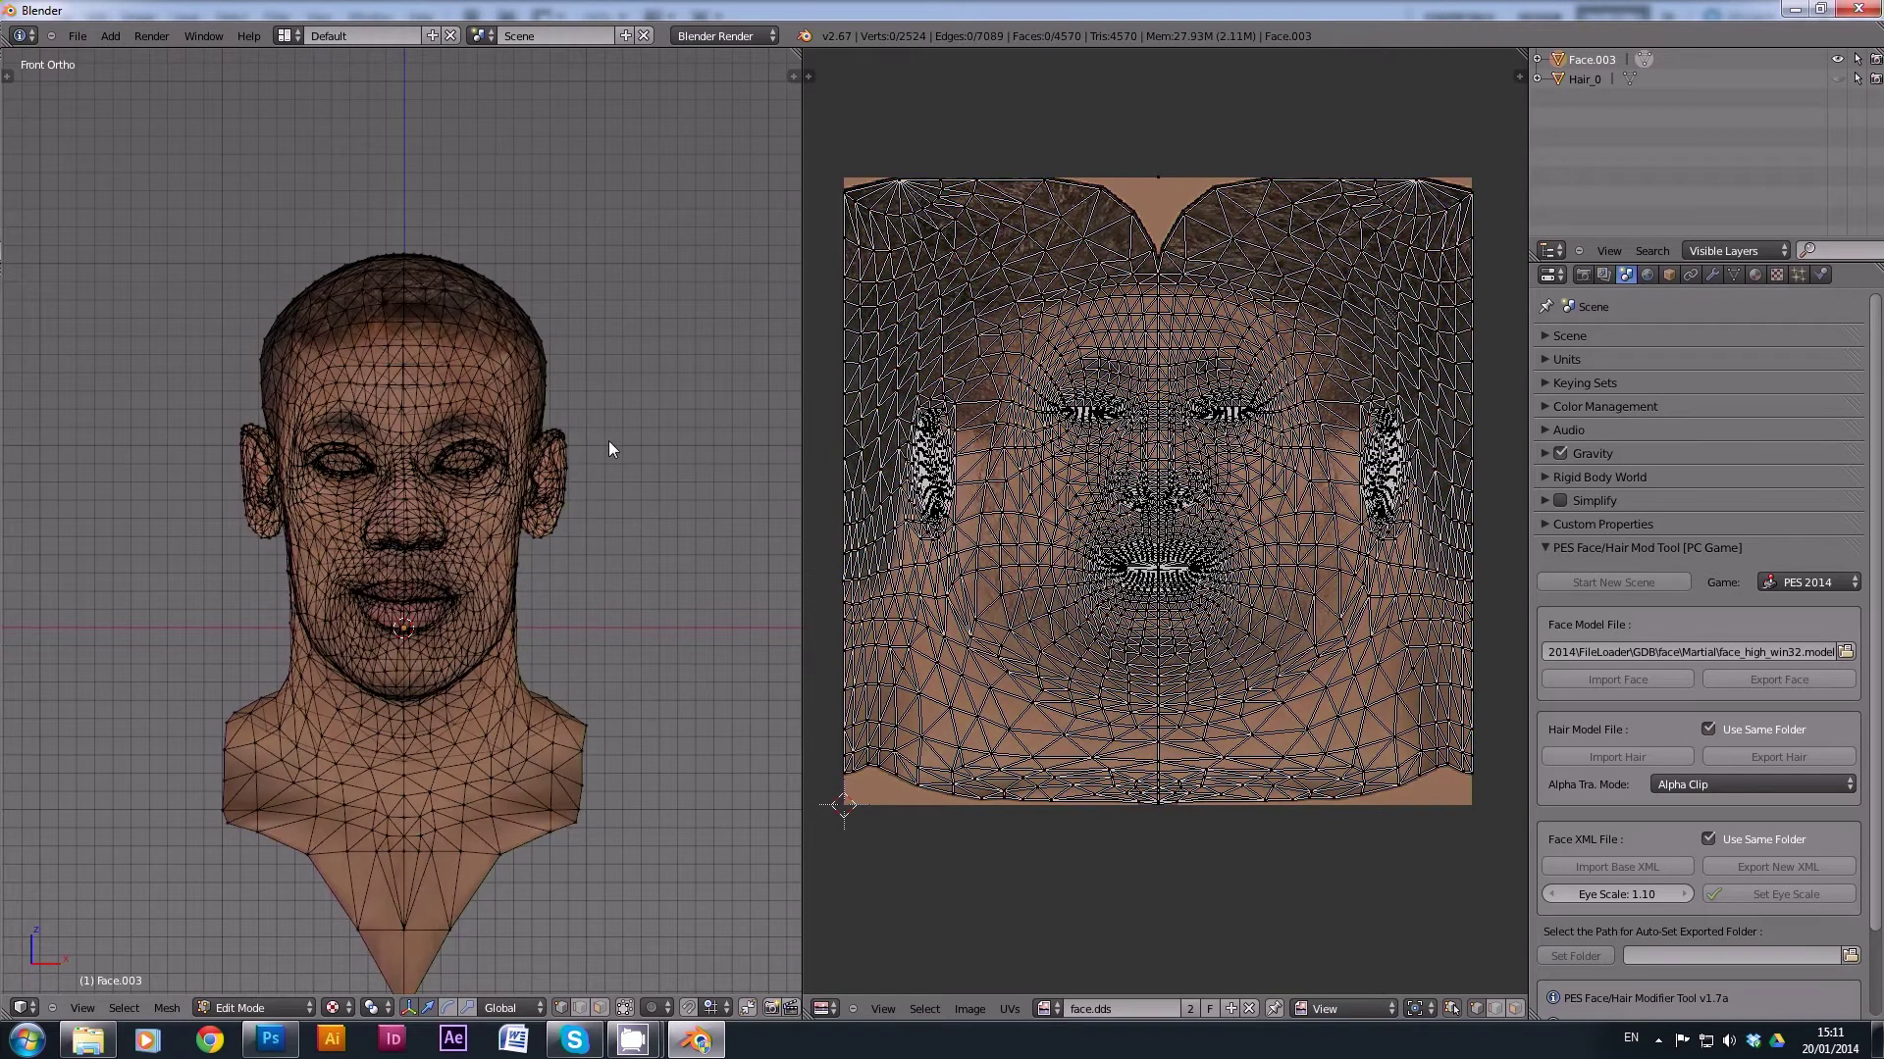
pyautogui.press('a')
# Start the Screencast Keys display in the 3D view.
pyautogui.press('n')
pyautogui.scroll(-10, 683, 752)
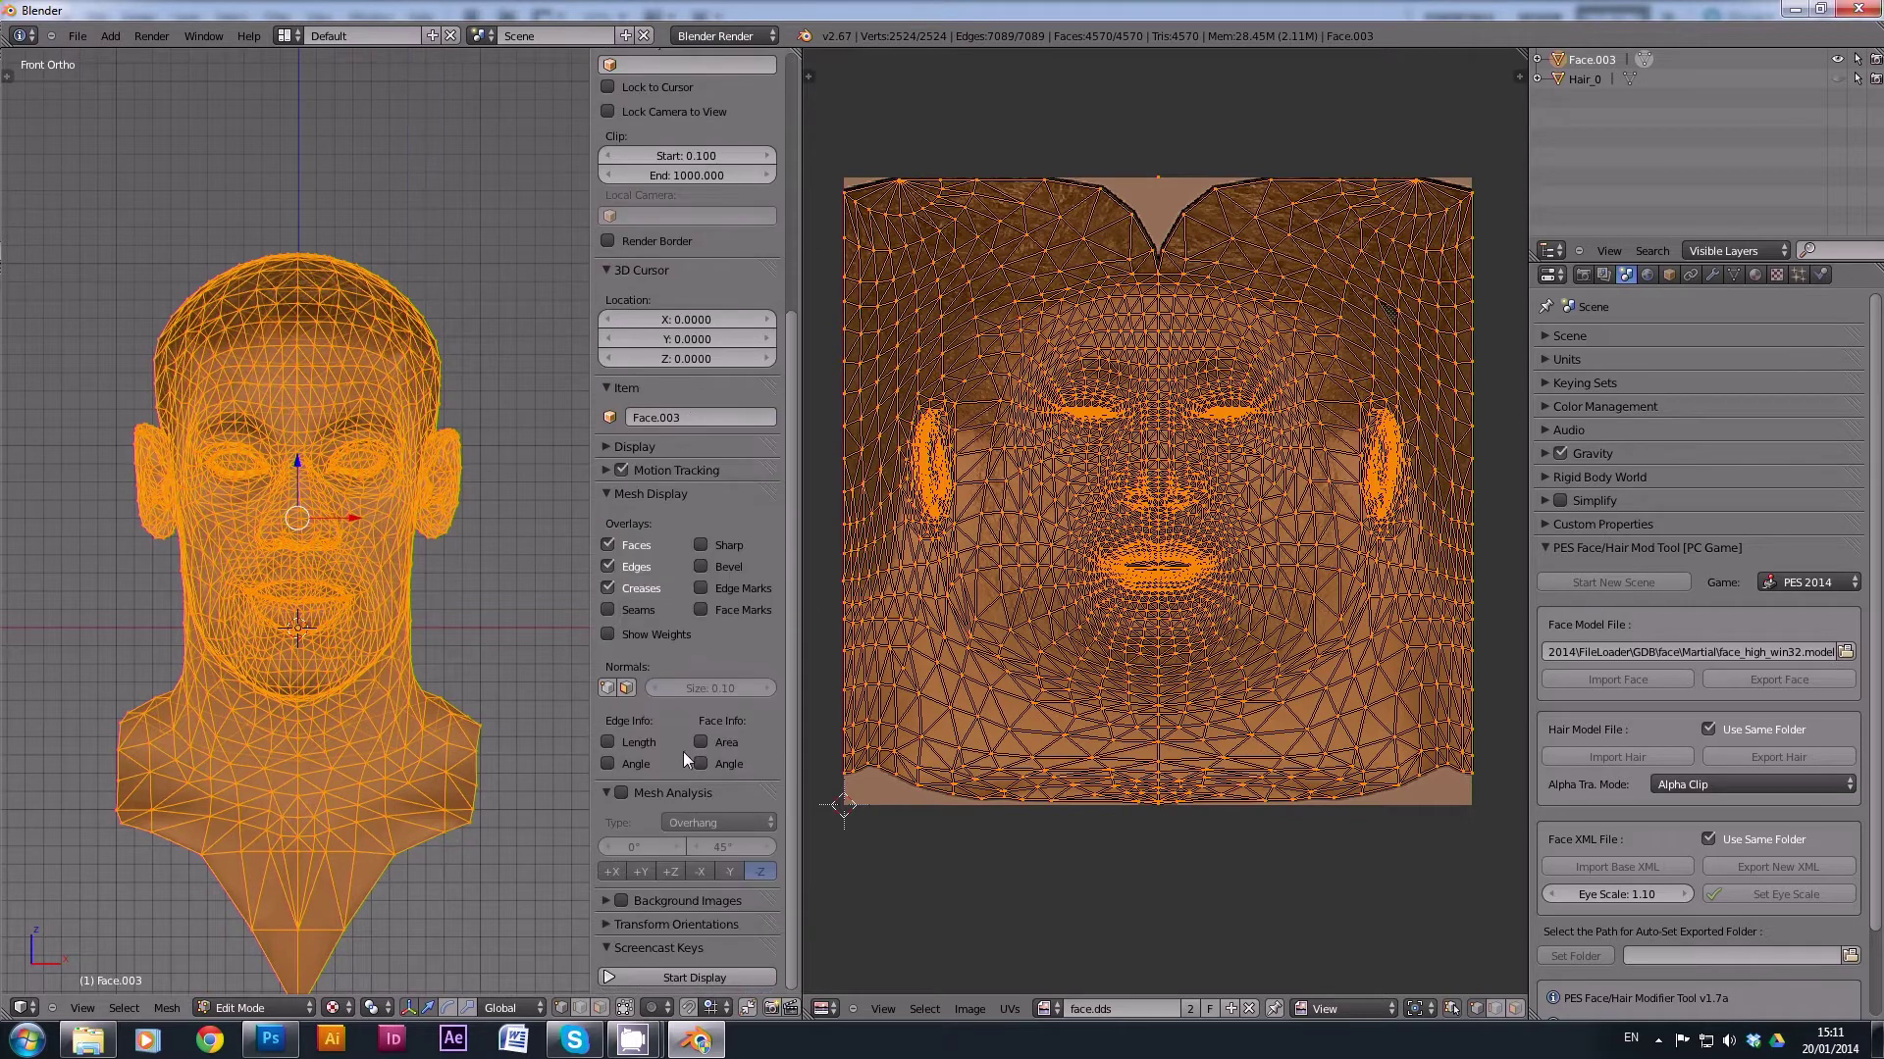
pyautogui.click(656, 977)
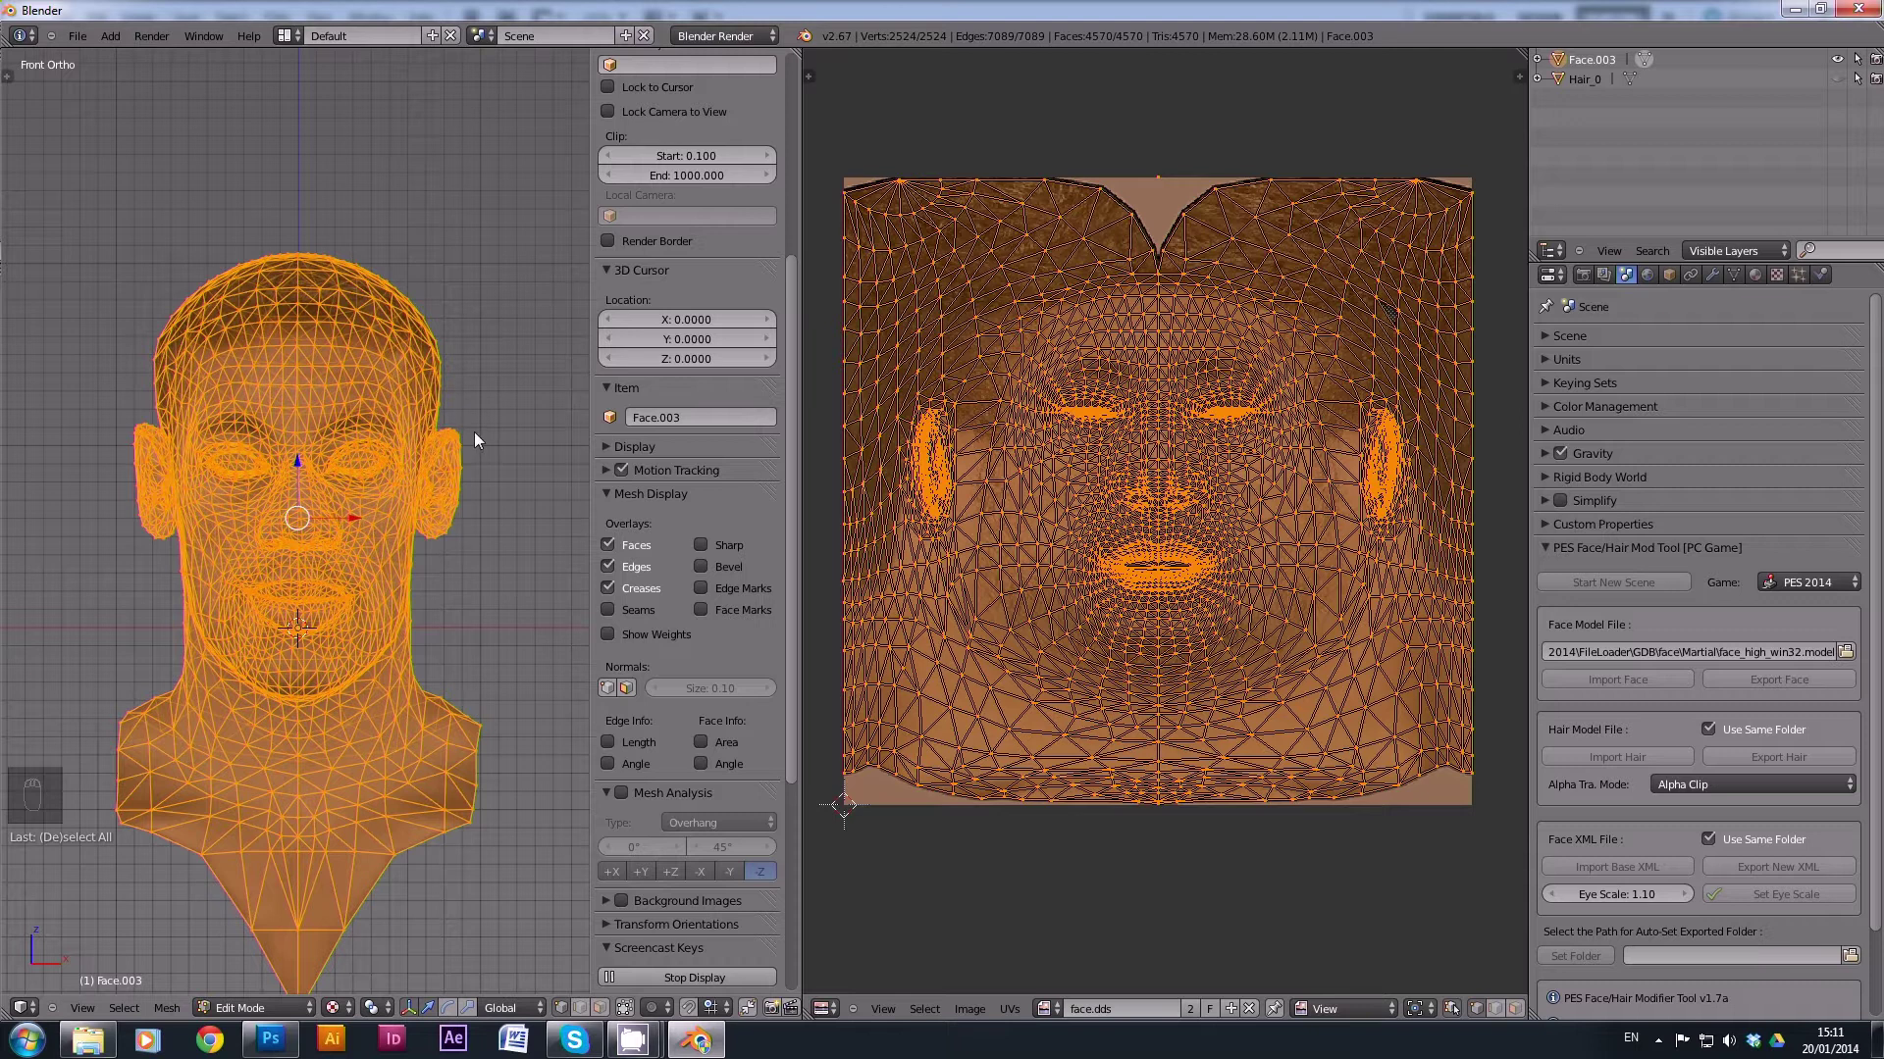
pyautogui.press('n')
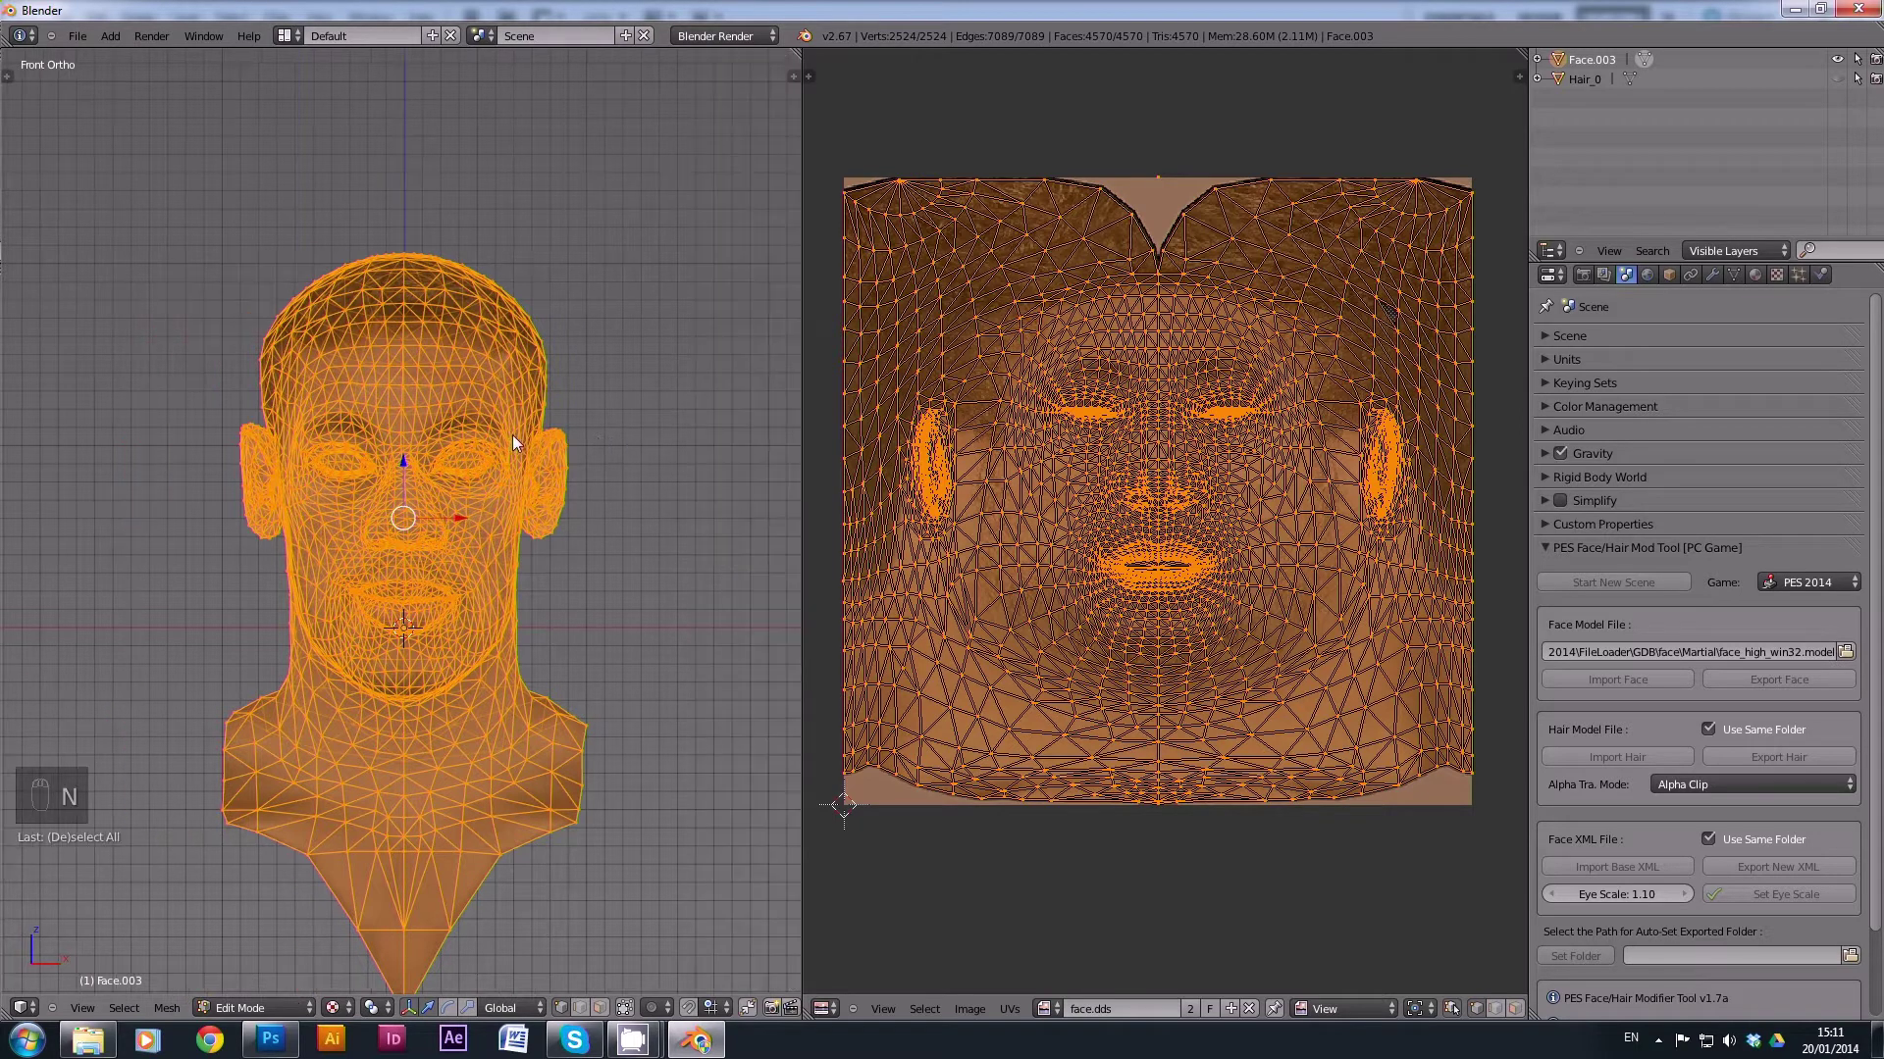
# Toggle the selection of the whole face mesh, ending with all vertices selected.
pyautogui.press('a')
pyautogui.press('a')
pyautogui.press('a')
pyautogui.press('a')
pyautogui.press('a')
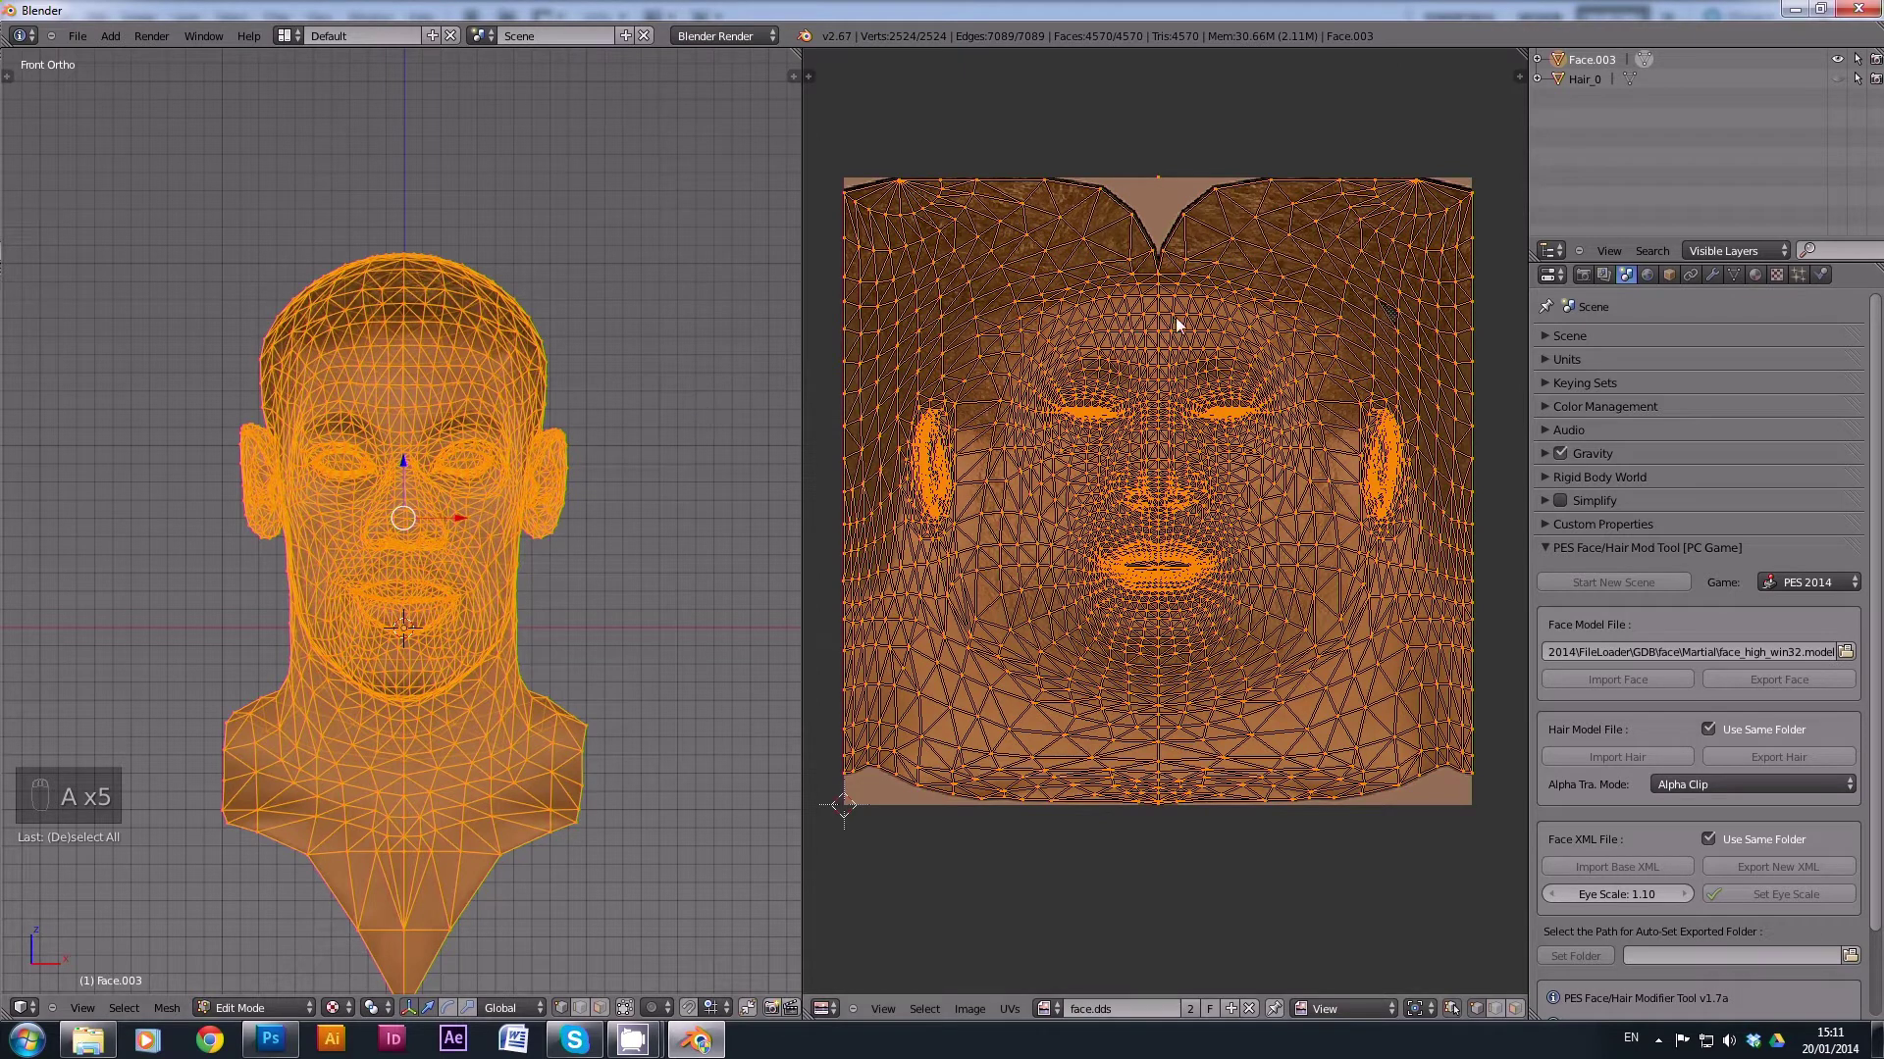
# Add a second UV map to the Face.003 mesh and name it Front.
pyautogui.click(1734, 272)
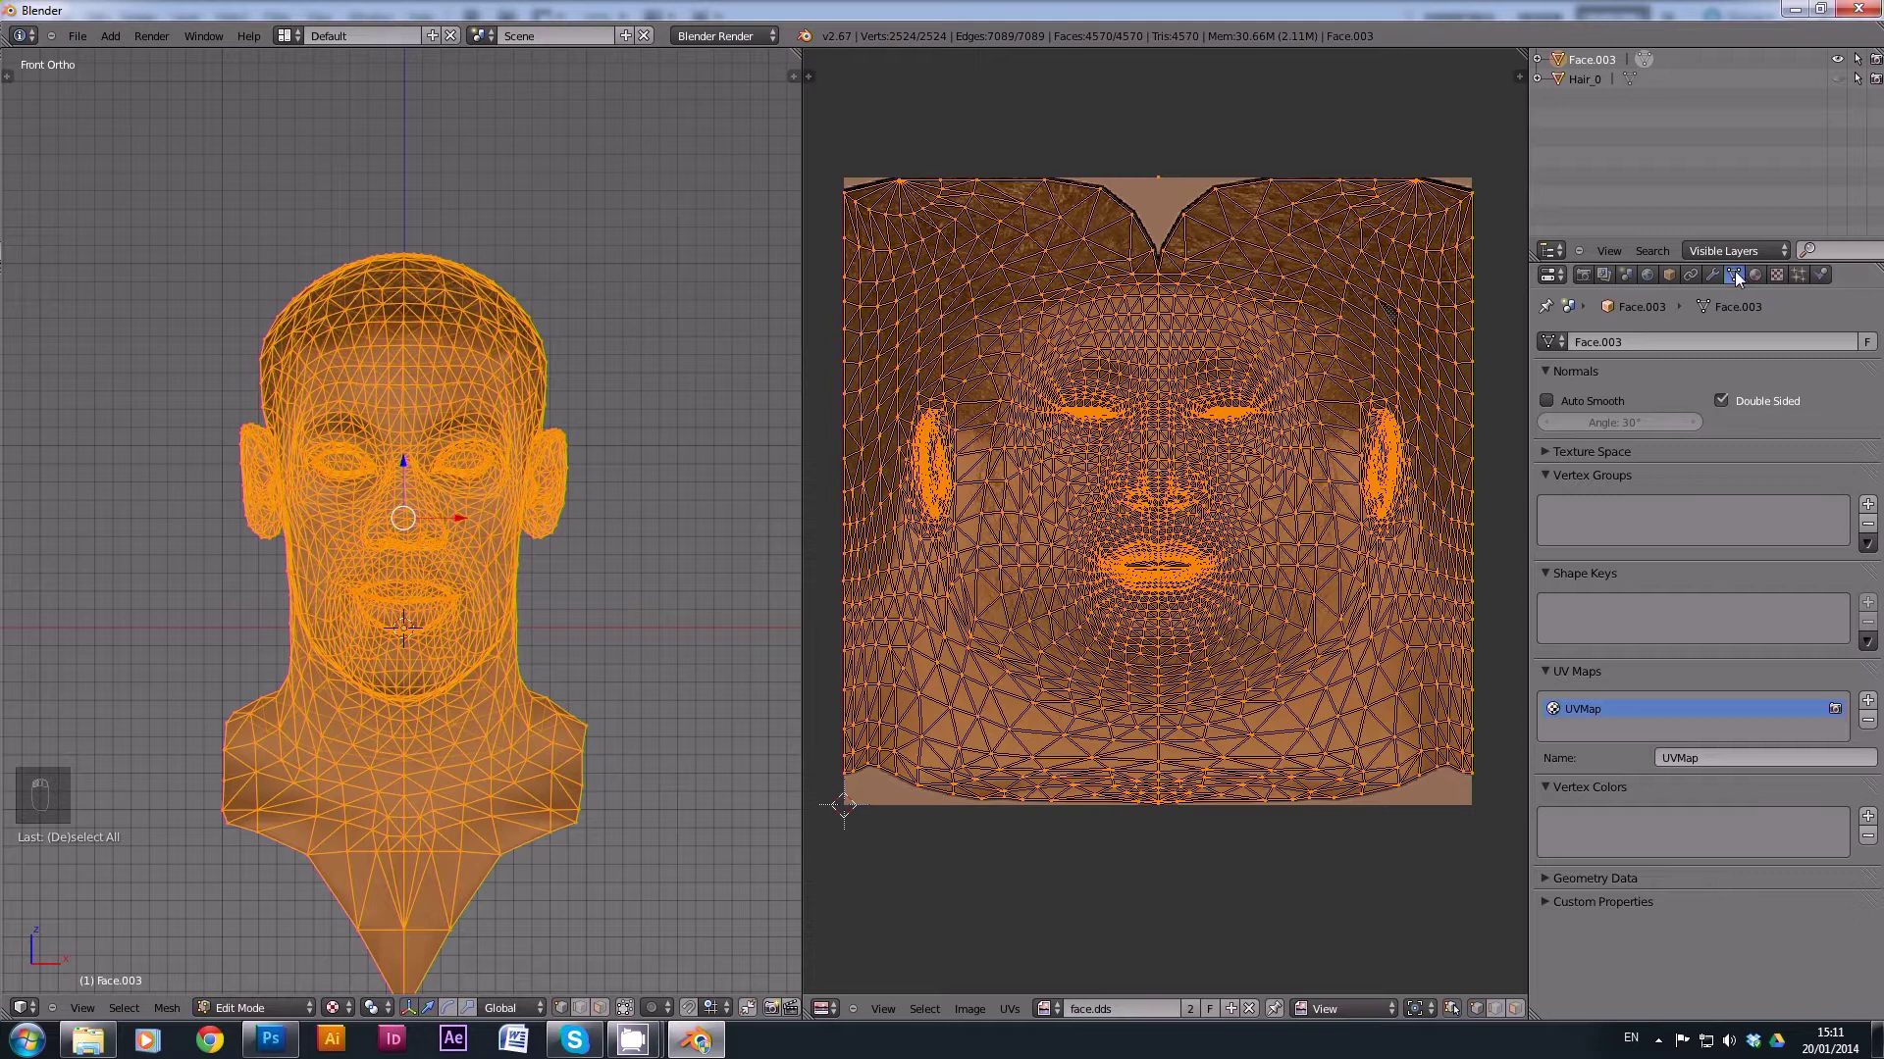
pyautogui.click(1867, 701)
pyautogui.click(1709, 756)
pyautogui.press('Return')
# Open martial-frontView.jpg from the Anthony Martial folder as the image behind the Front UV layout.
pyautogui.click(971, 1011)
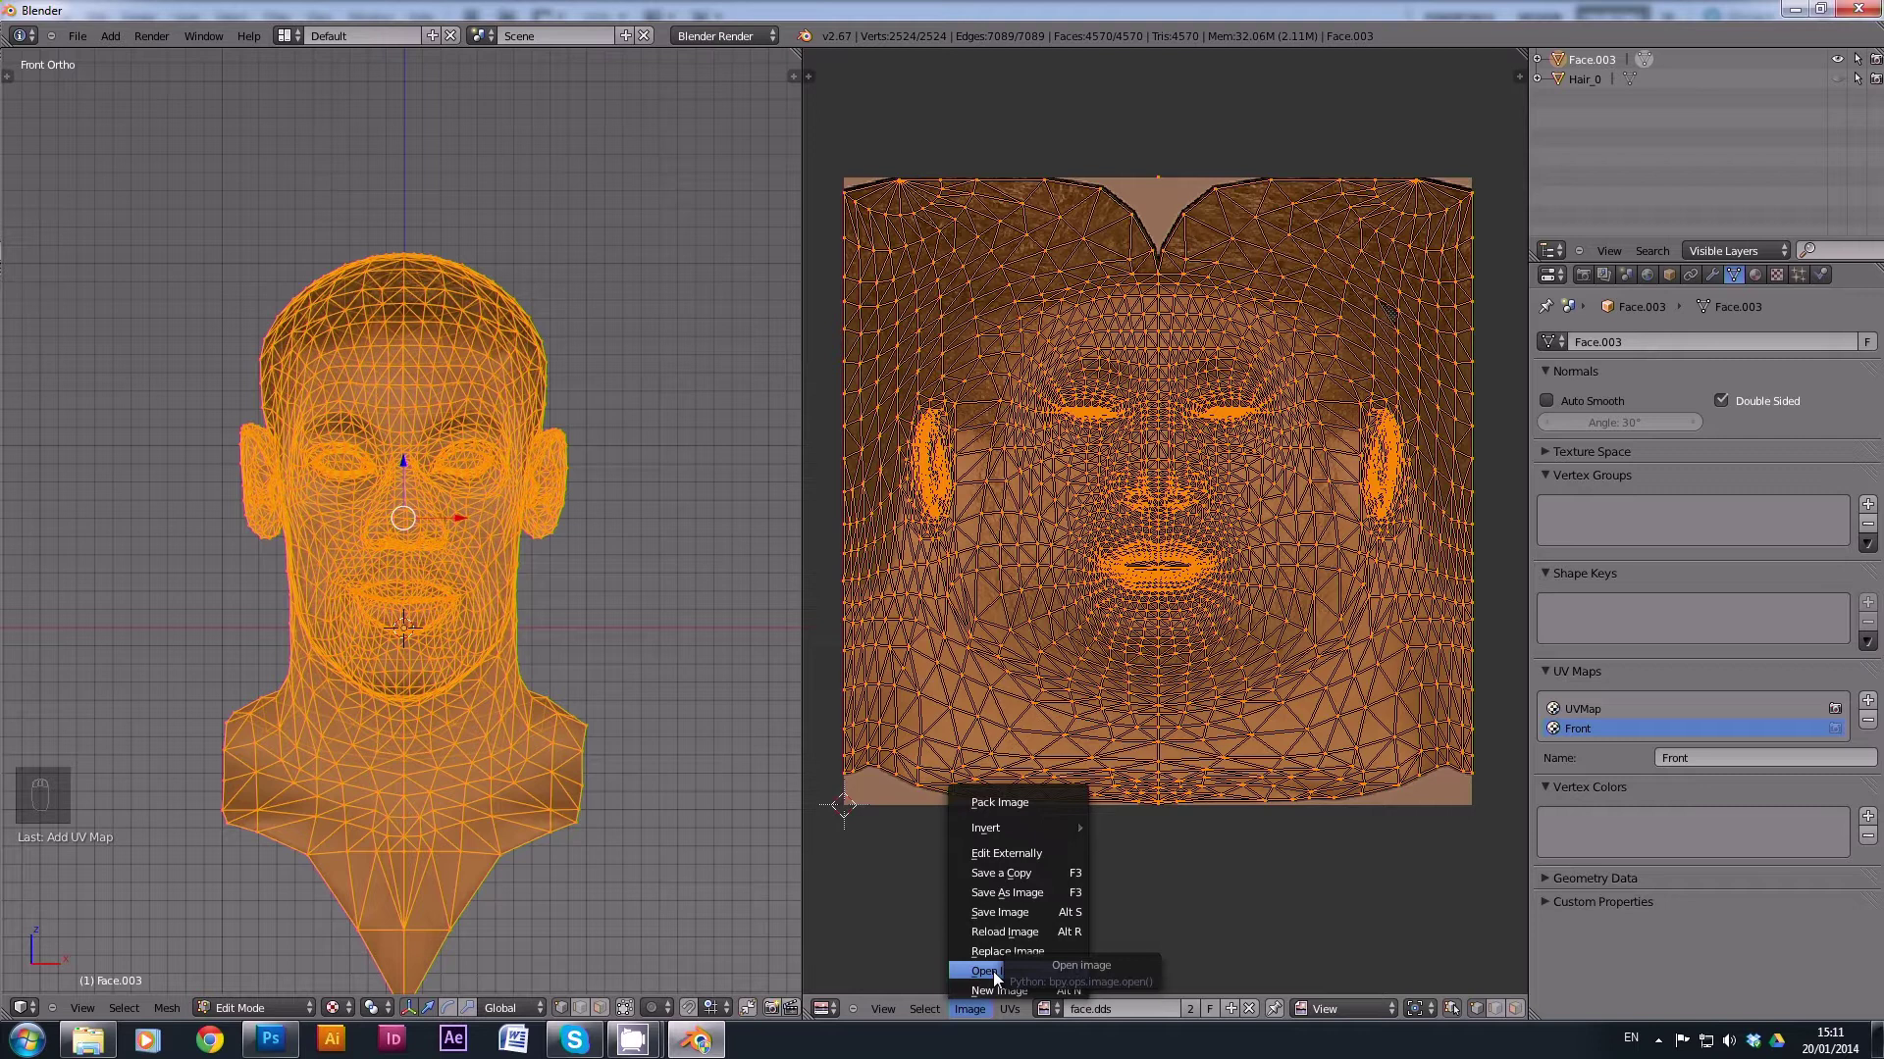
pyautogui.click(992, 971)
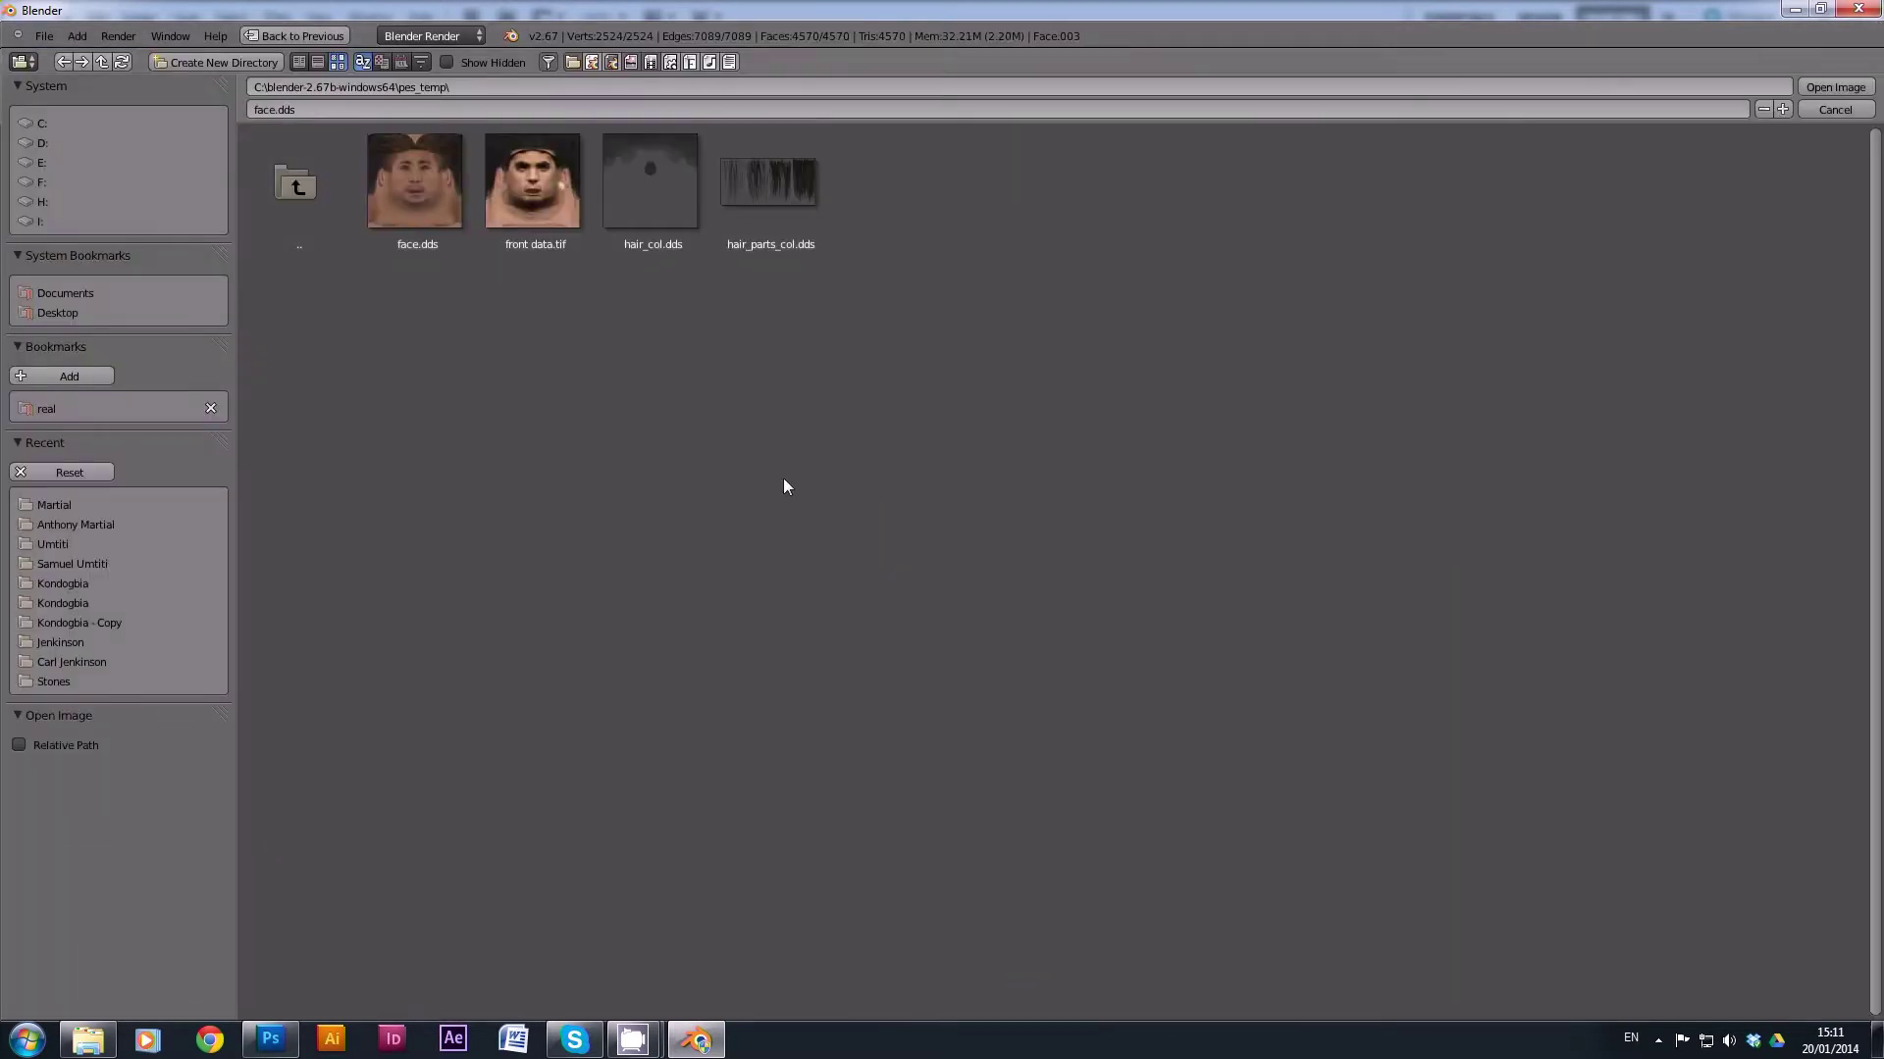
pyautogui.click(70, 526)
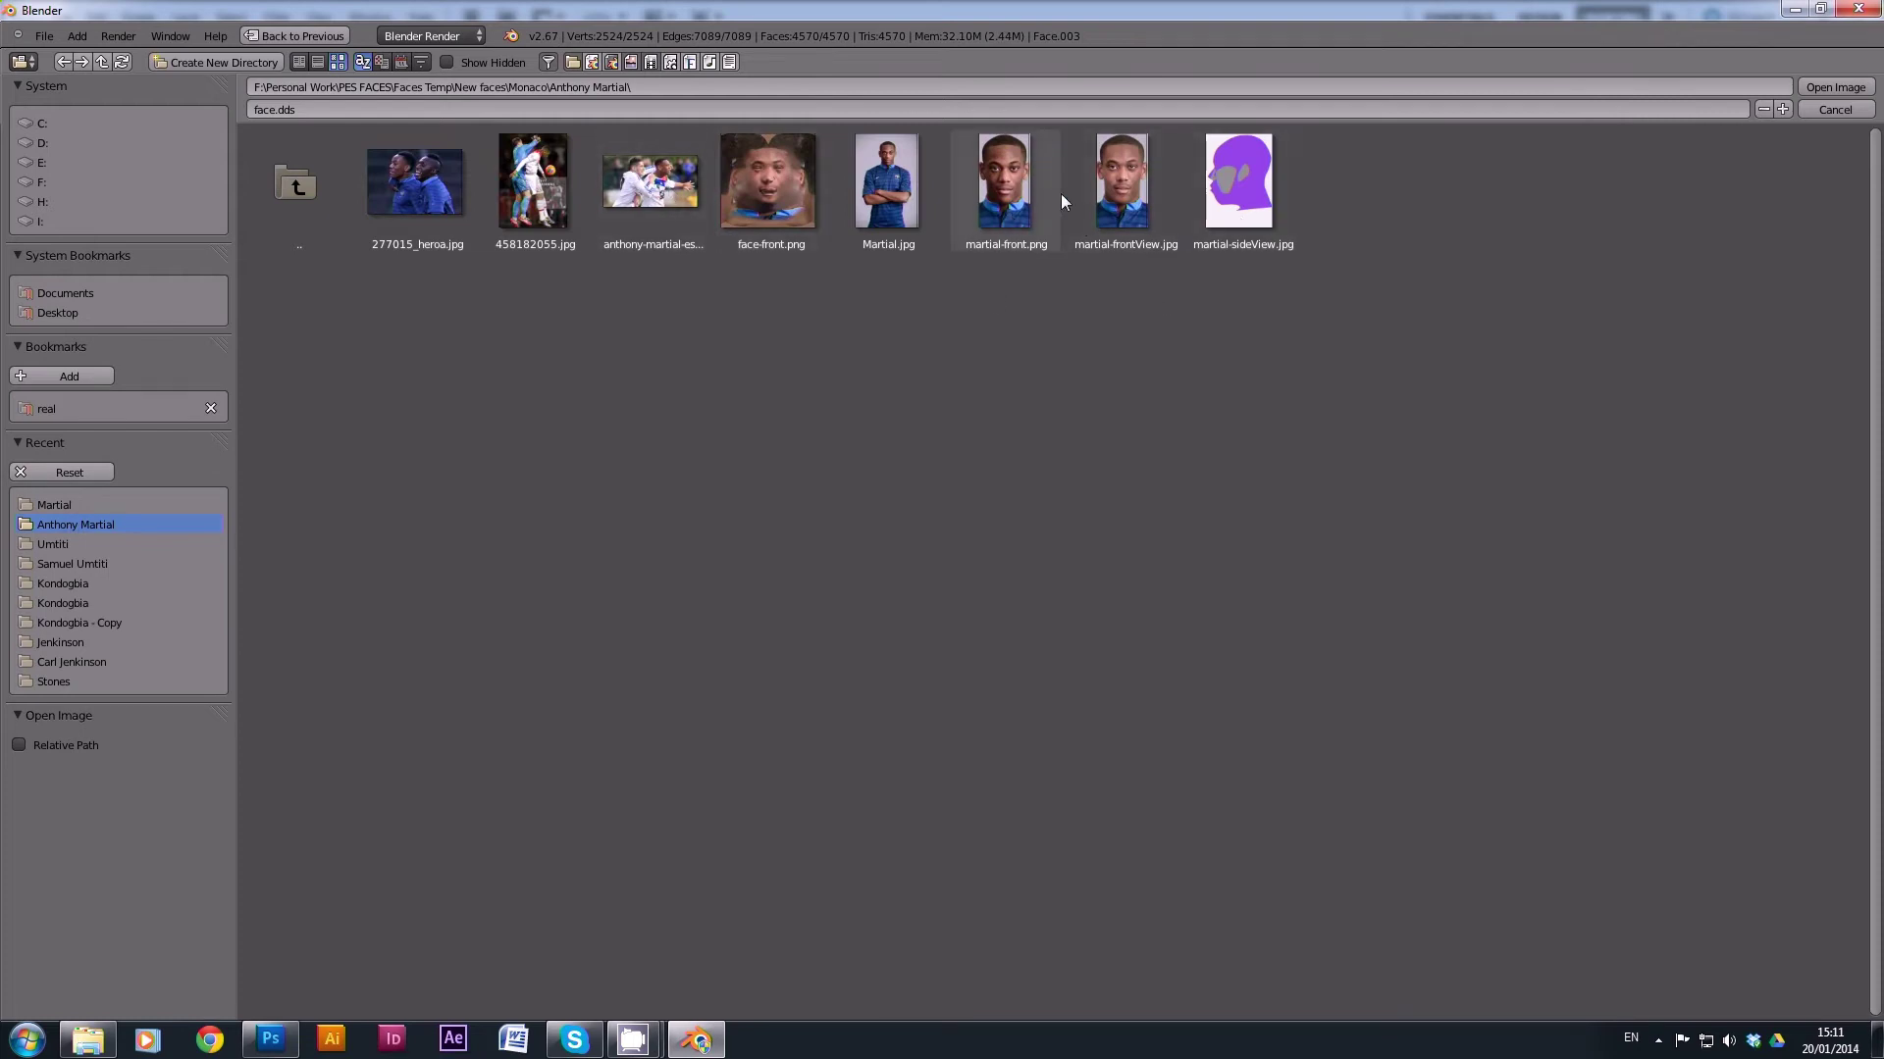
pyautogui.click(1127, 196)
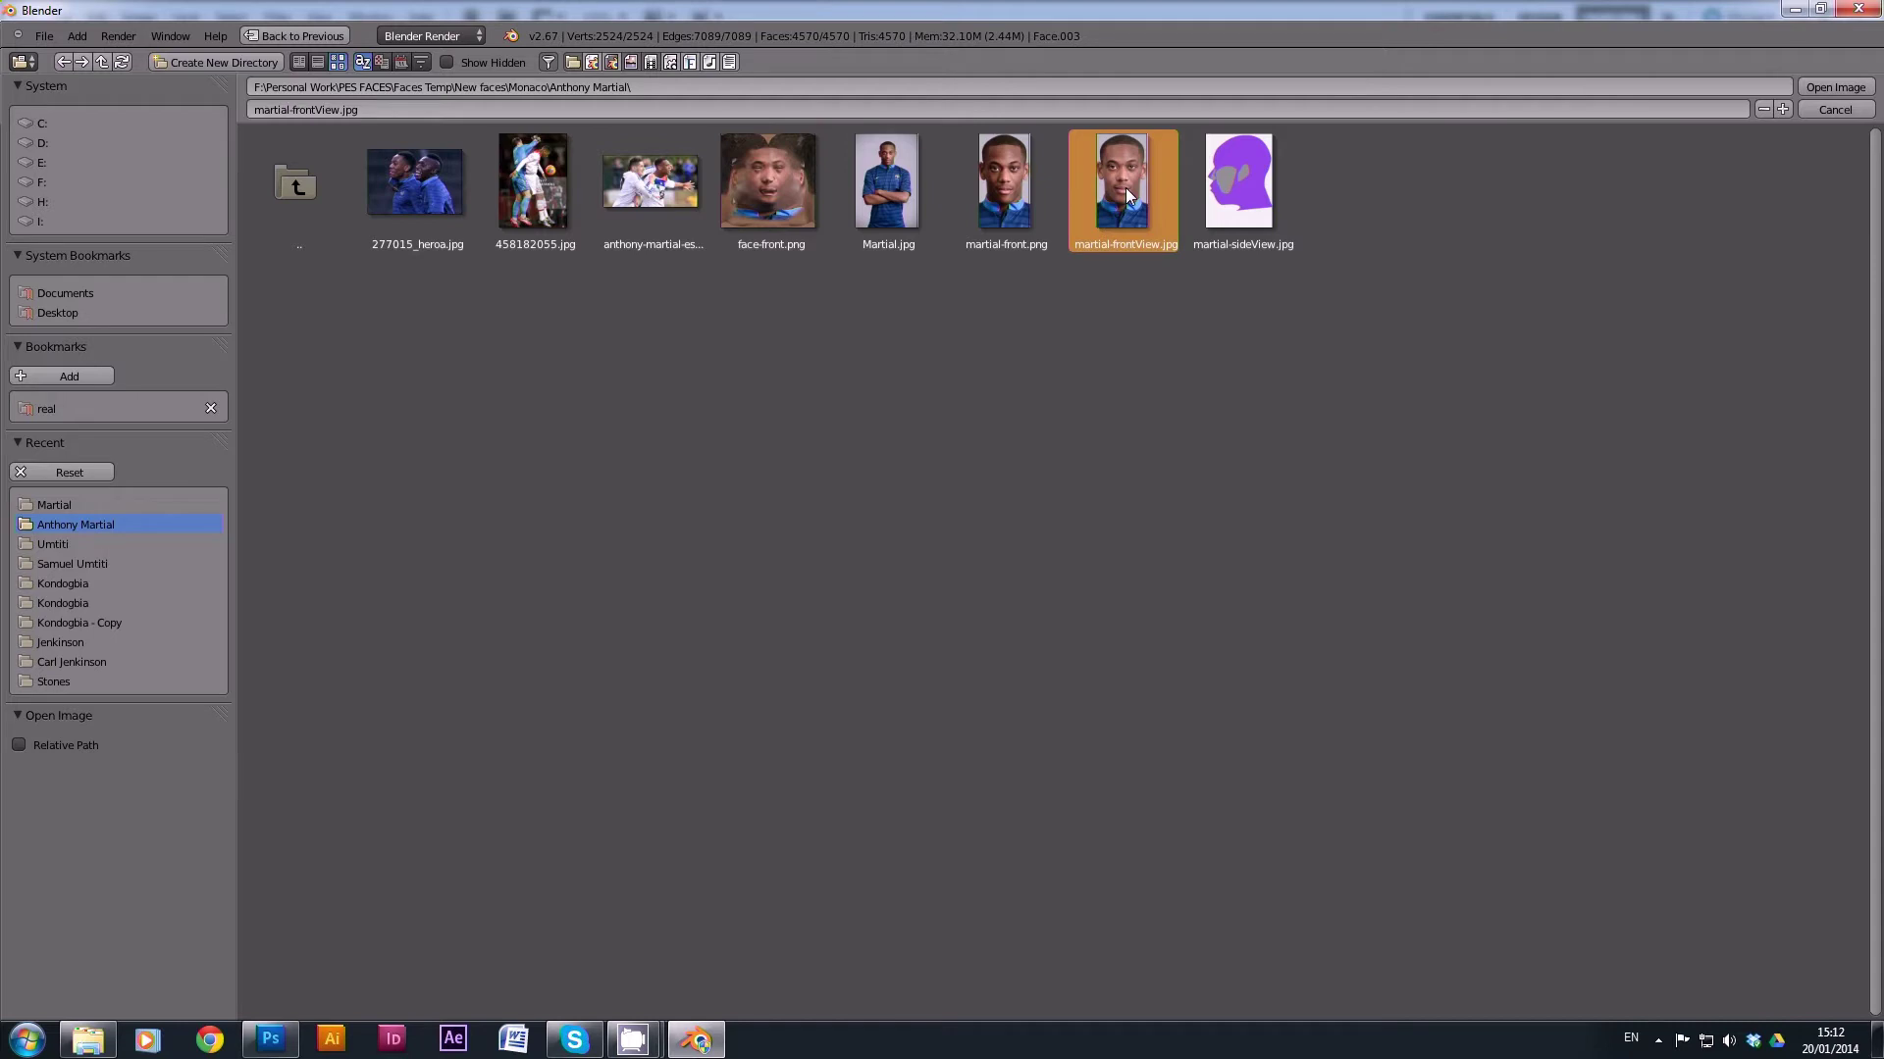
pyautogui.doubleClick(1127, 196)
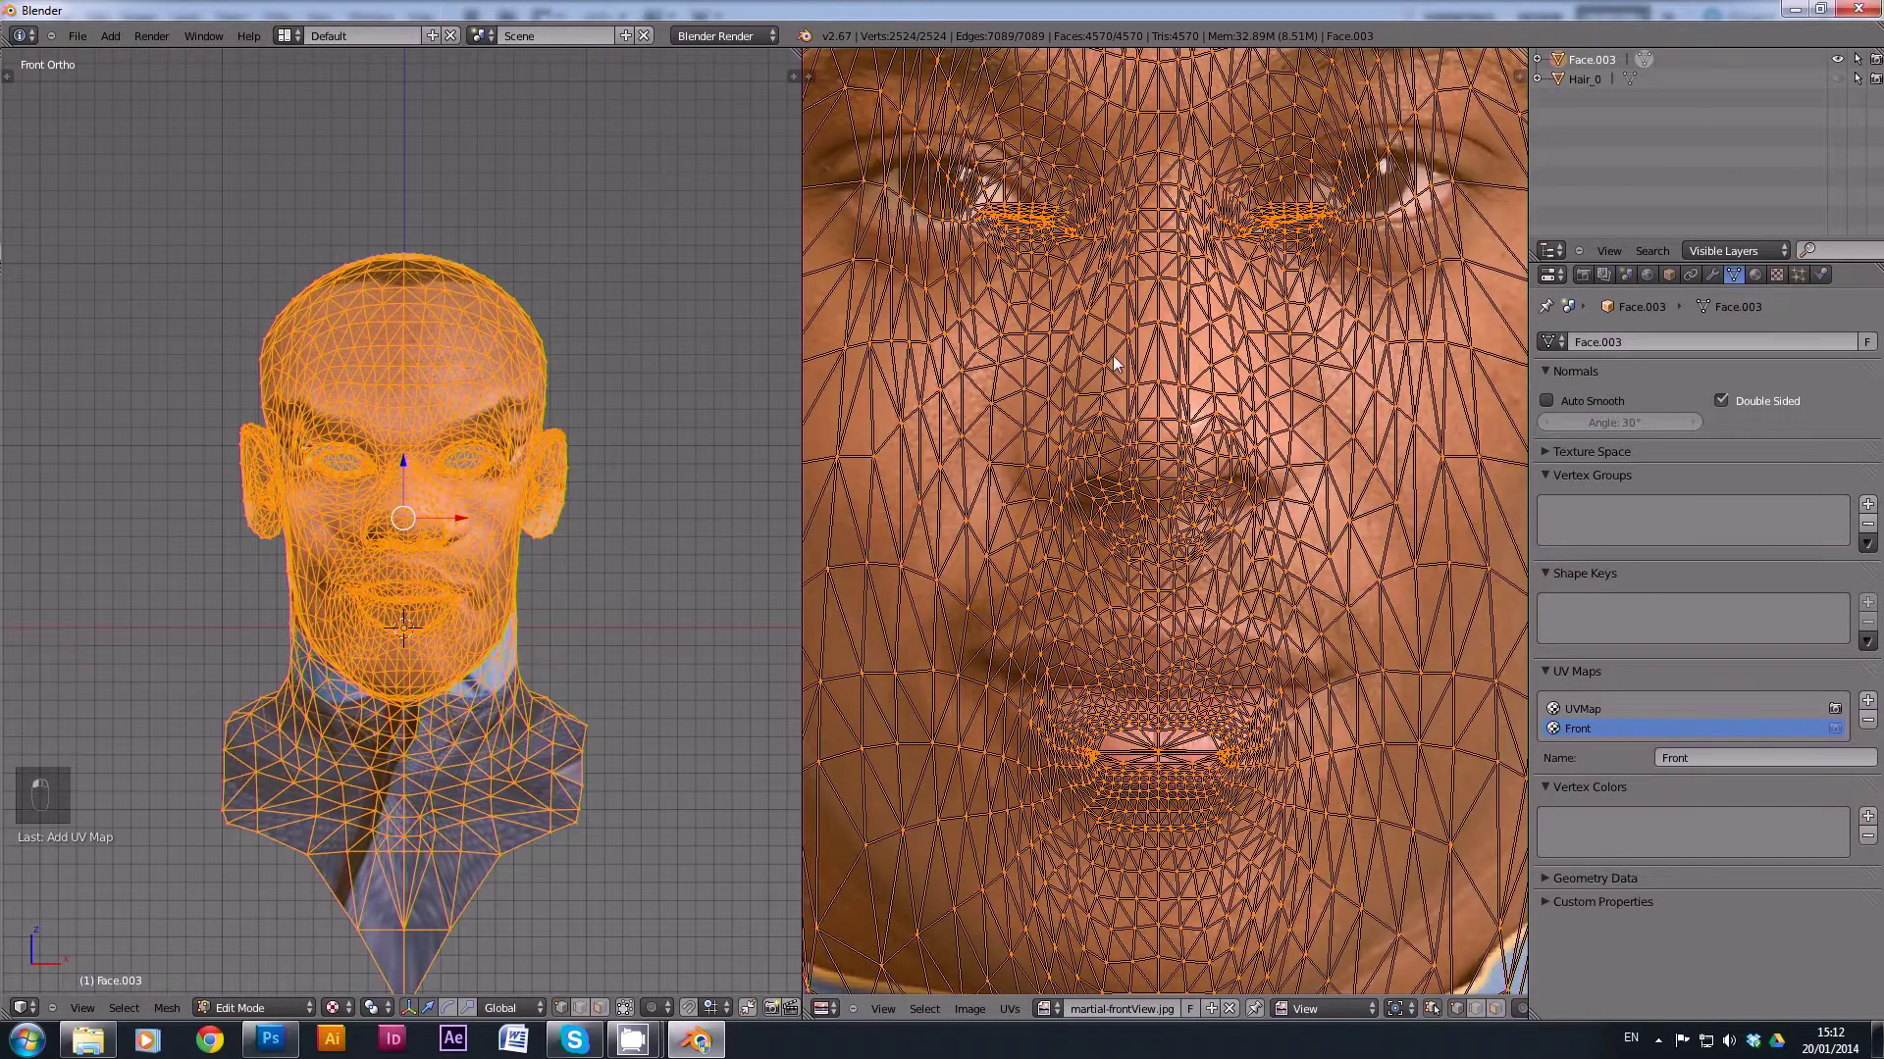
pyautogui.scroll(-6, 1112, 363)
pyautogui.moveTo(1076, 240); pyautogui.dragTo(1099, 361, button='middle')
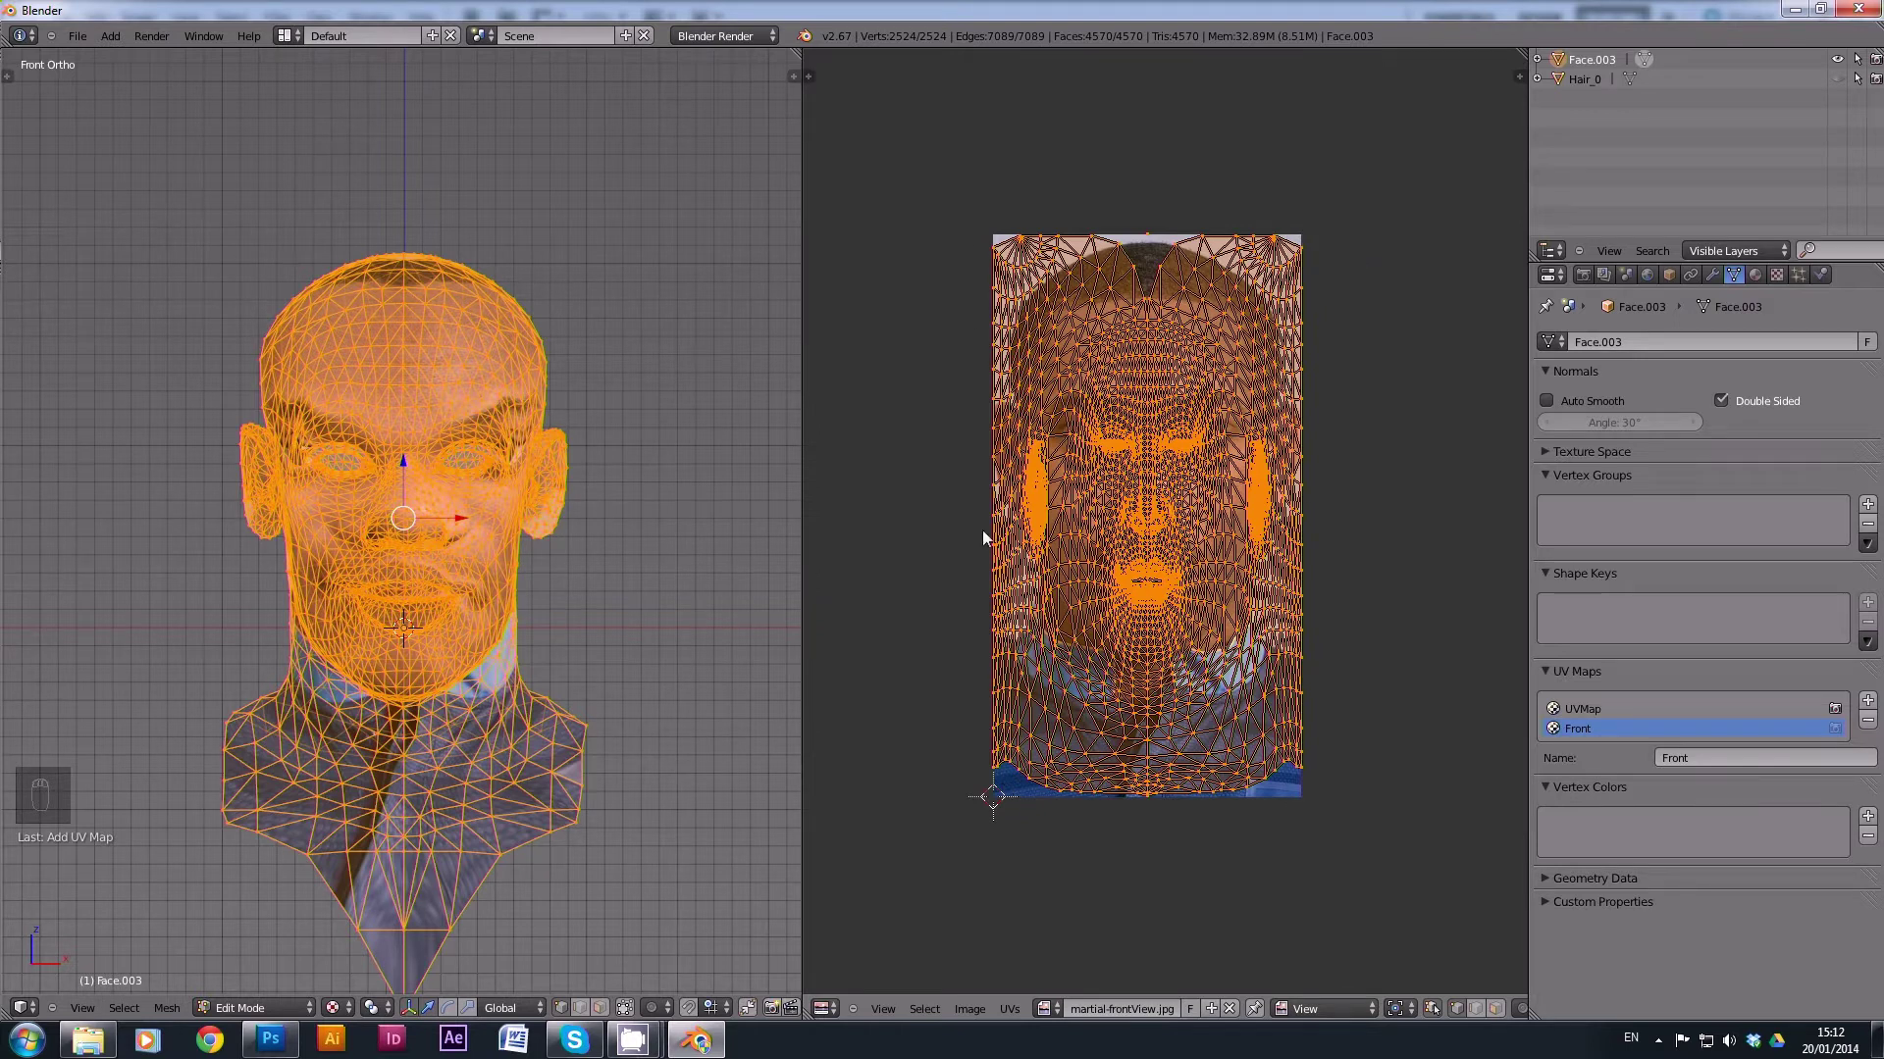
# Unwrap the whole face mesh from the straight front view with Project From View.
pyautogui.moveTo(502, 538); pyautogui.dragTo(549, 510, button='middle')
pyautogui.scroll(5, 392, 523)
pyautogui.scroll(-6, 560, 510)
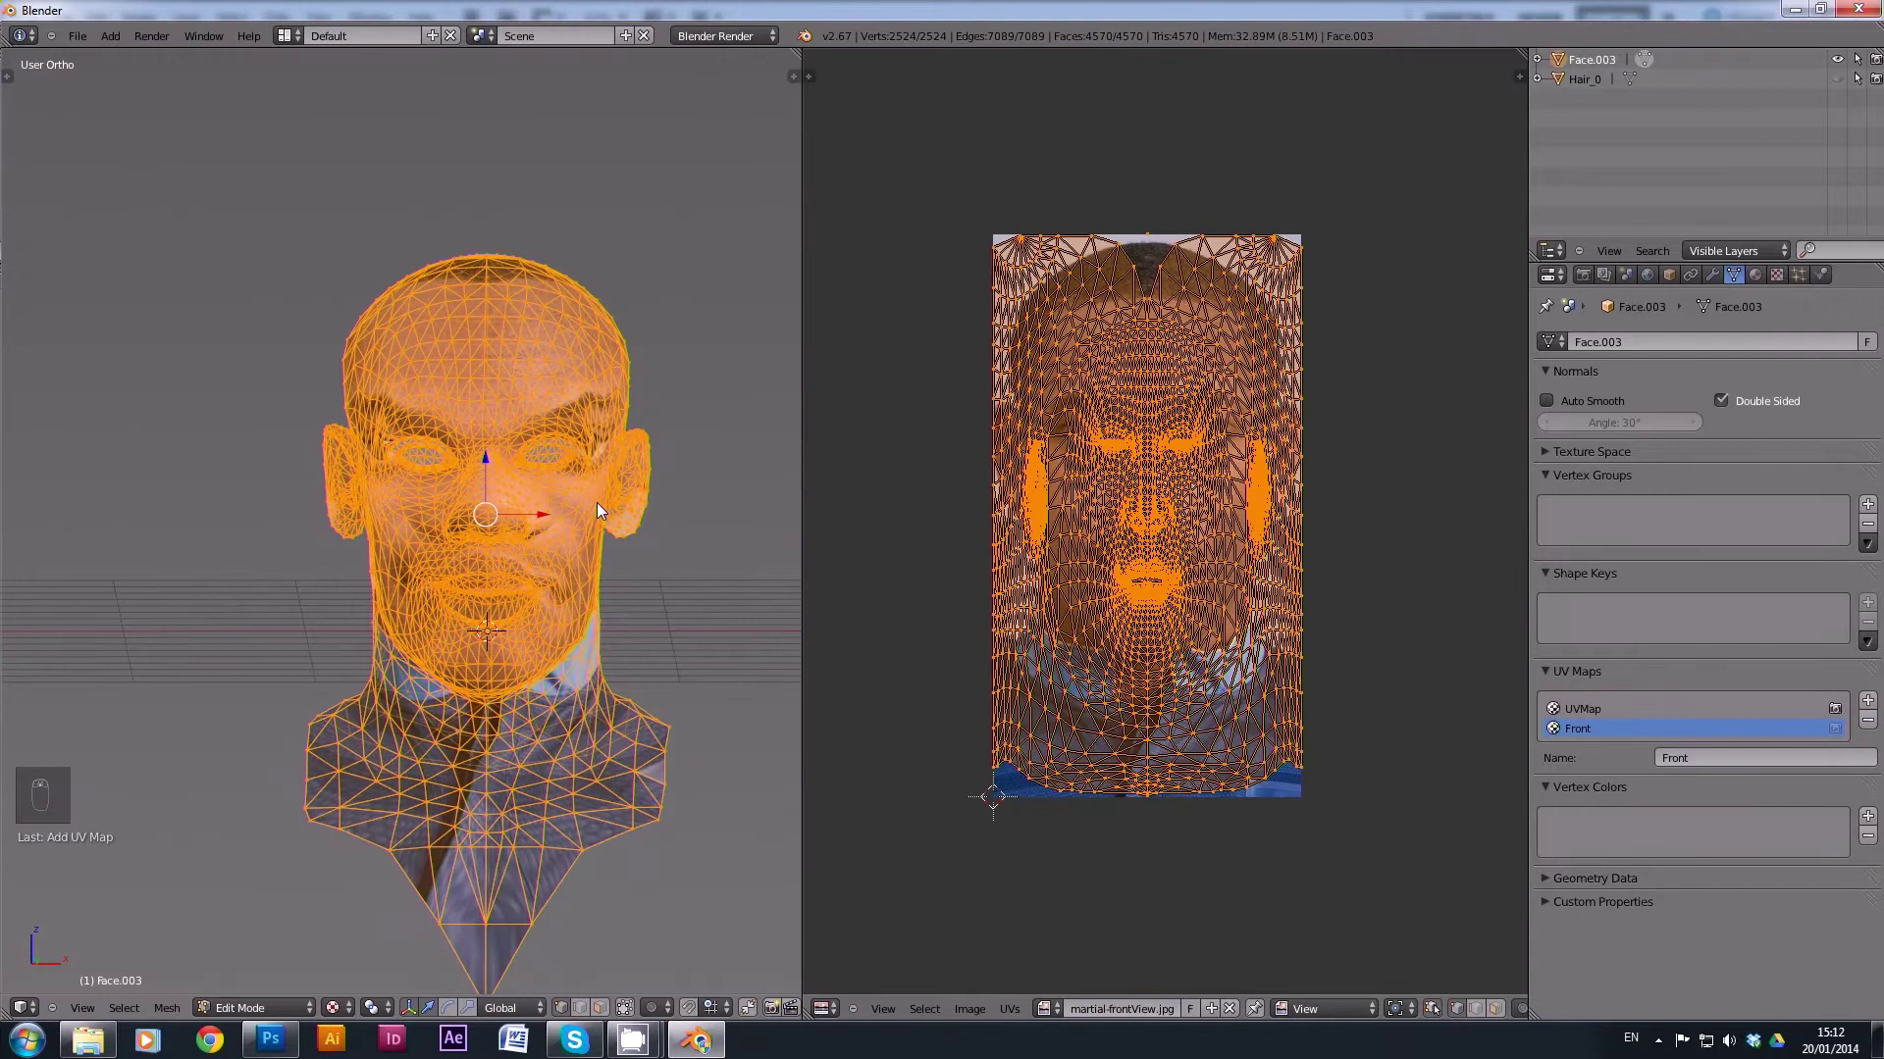
pyautogui.press('KP_1')
pyautogui.keyDown('shift'); pyautogui.moveTo(652, 639); pyautogui.dragTo(616, 586, button='middle'); pyautogui.keyUp('shift')
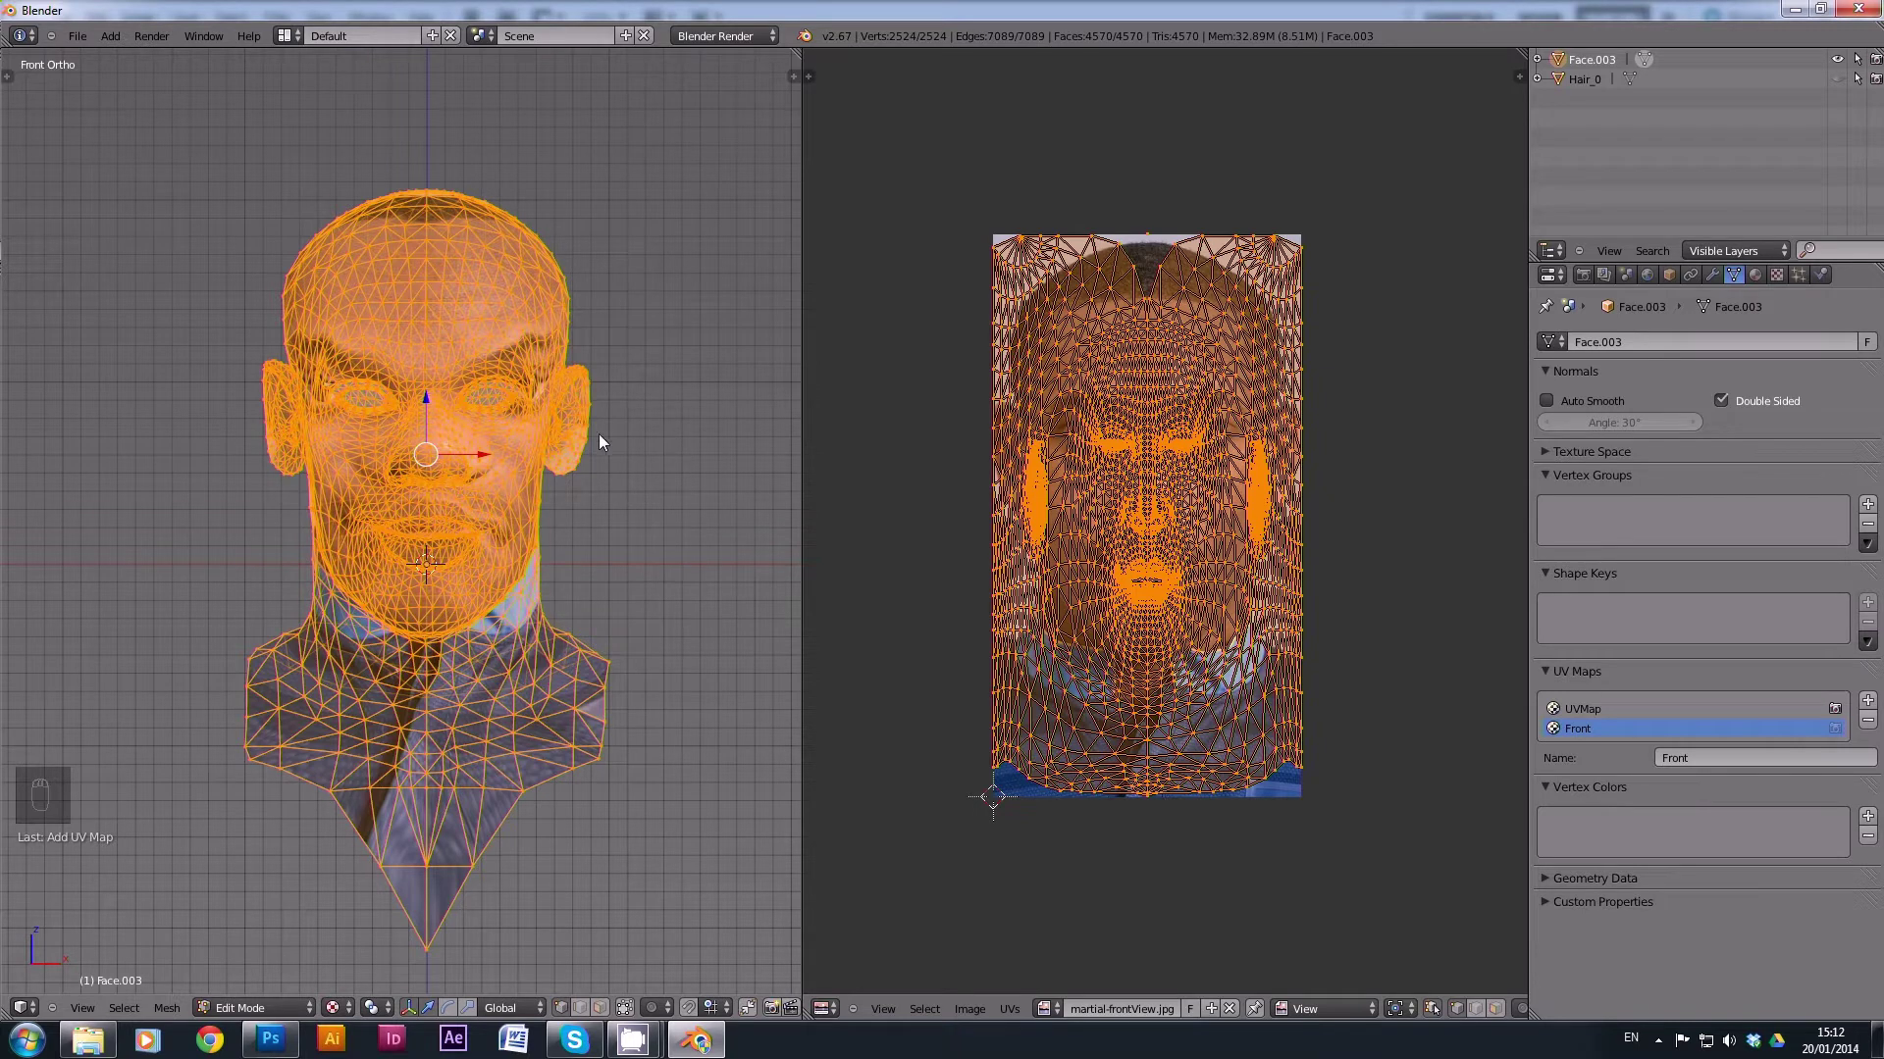
pyautogui.press('u')
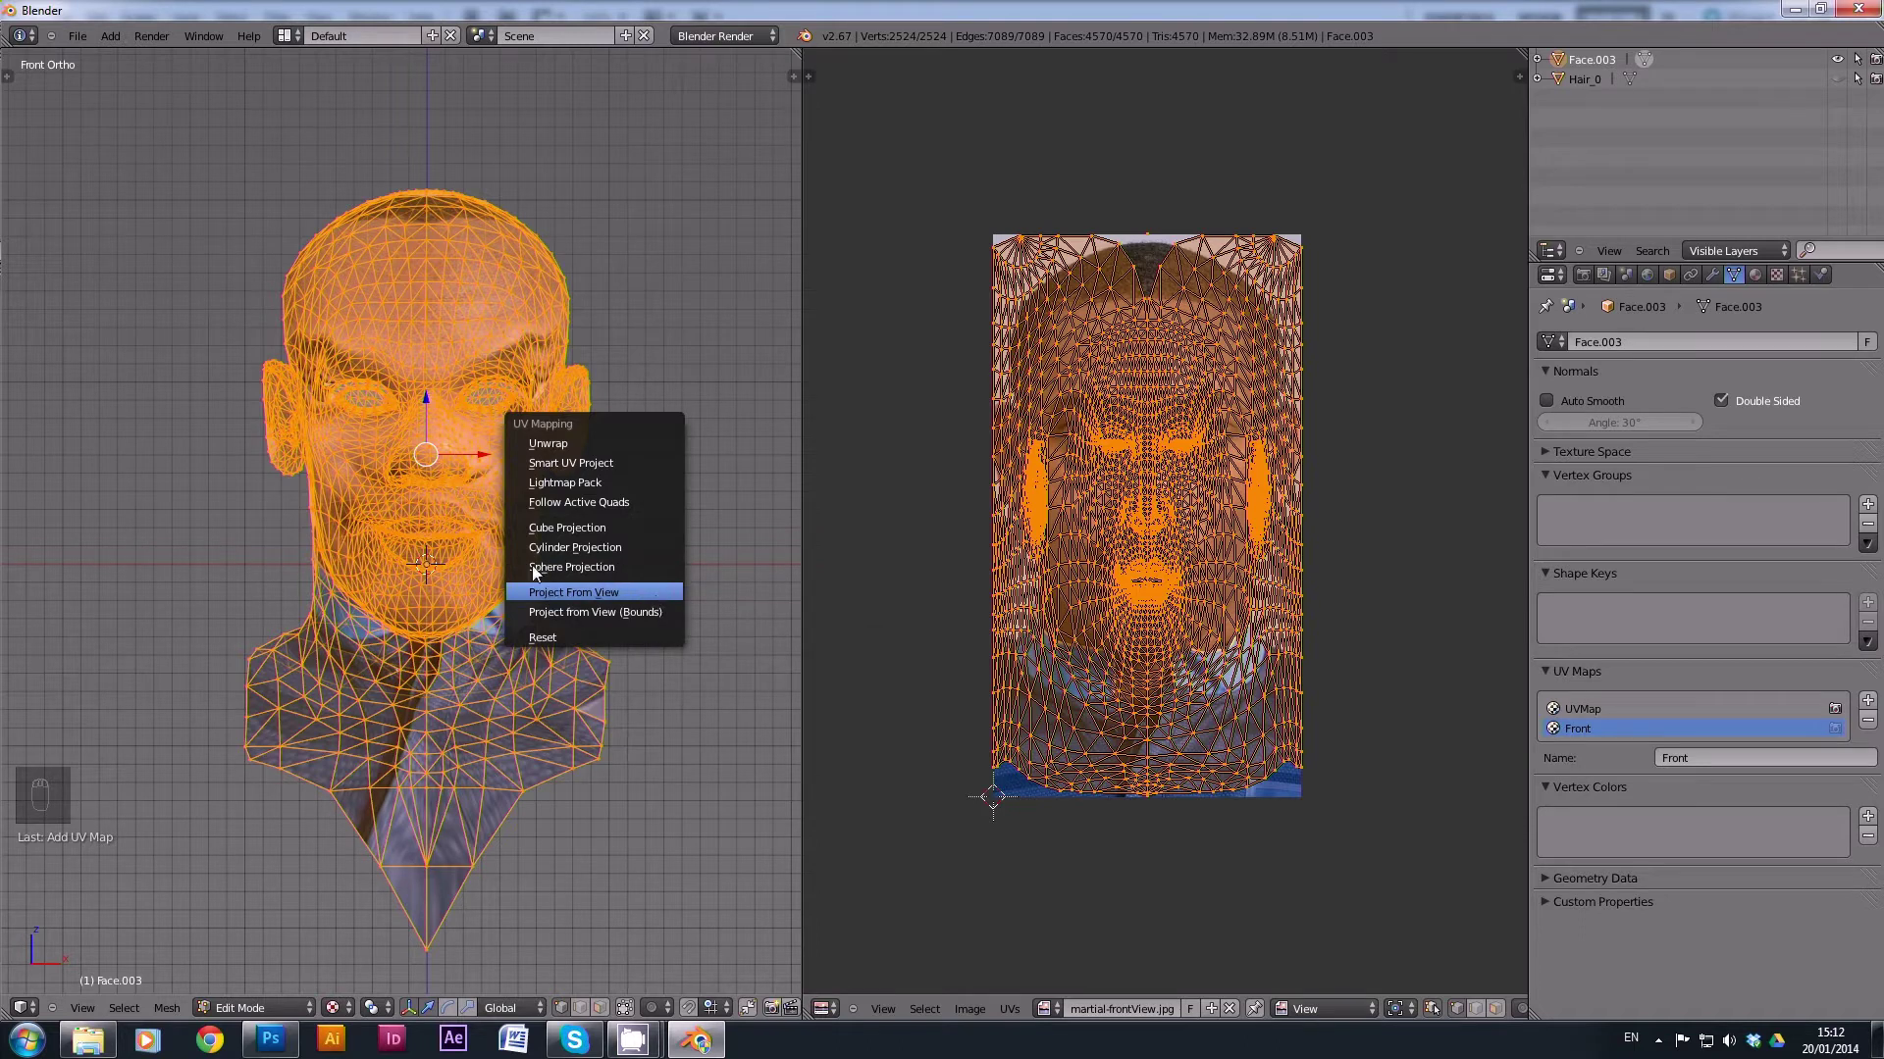
pyautogui.press('u')
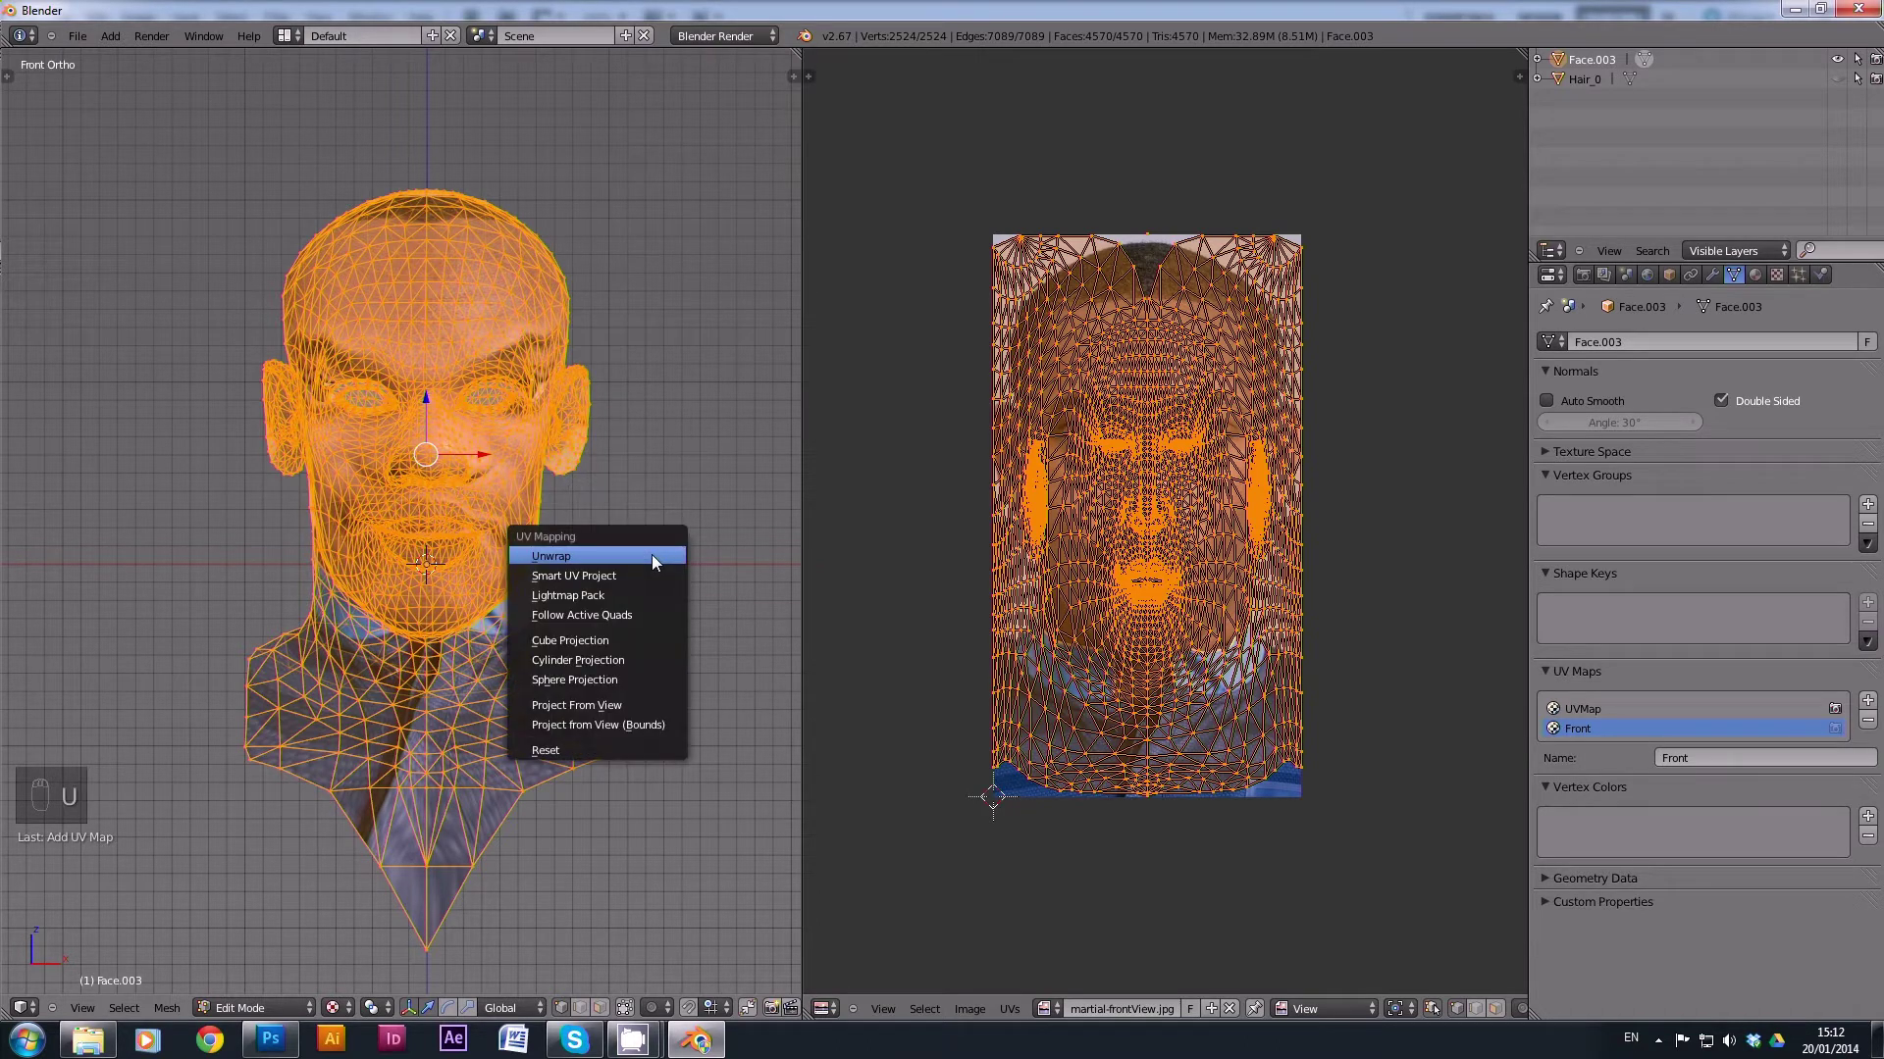
pyautogui.click(642, 704)
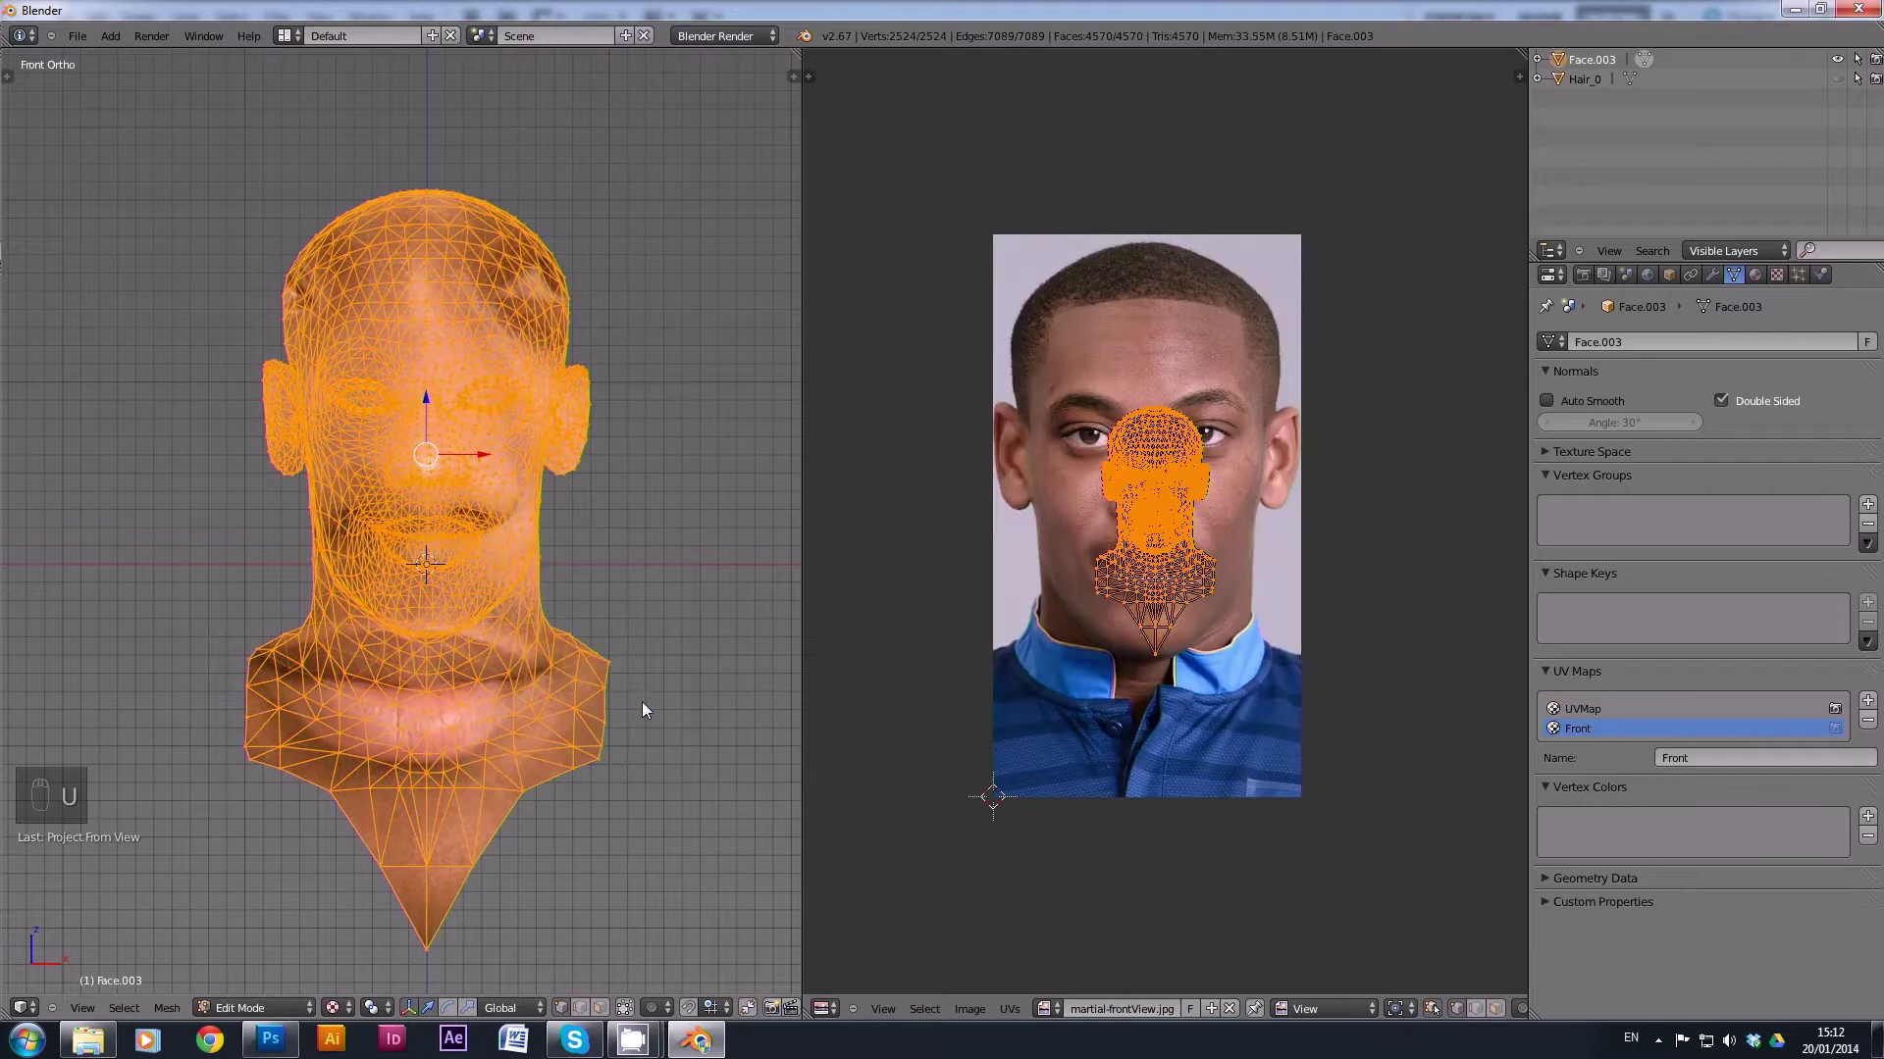
# Scale the projected UVs up by about 2.93 and move them down onto the face in the front photo.
pyautogui.scroll(3, 1163, 494)
pyautogui.scroll(3, 1162, 494)
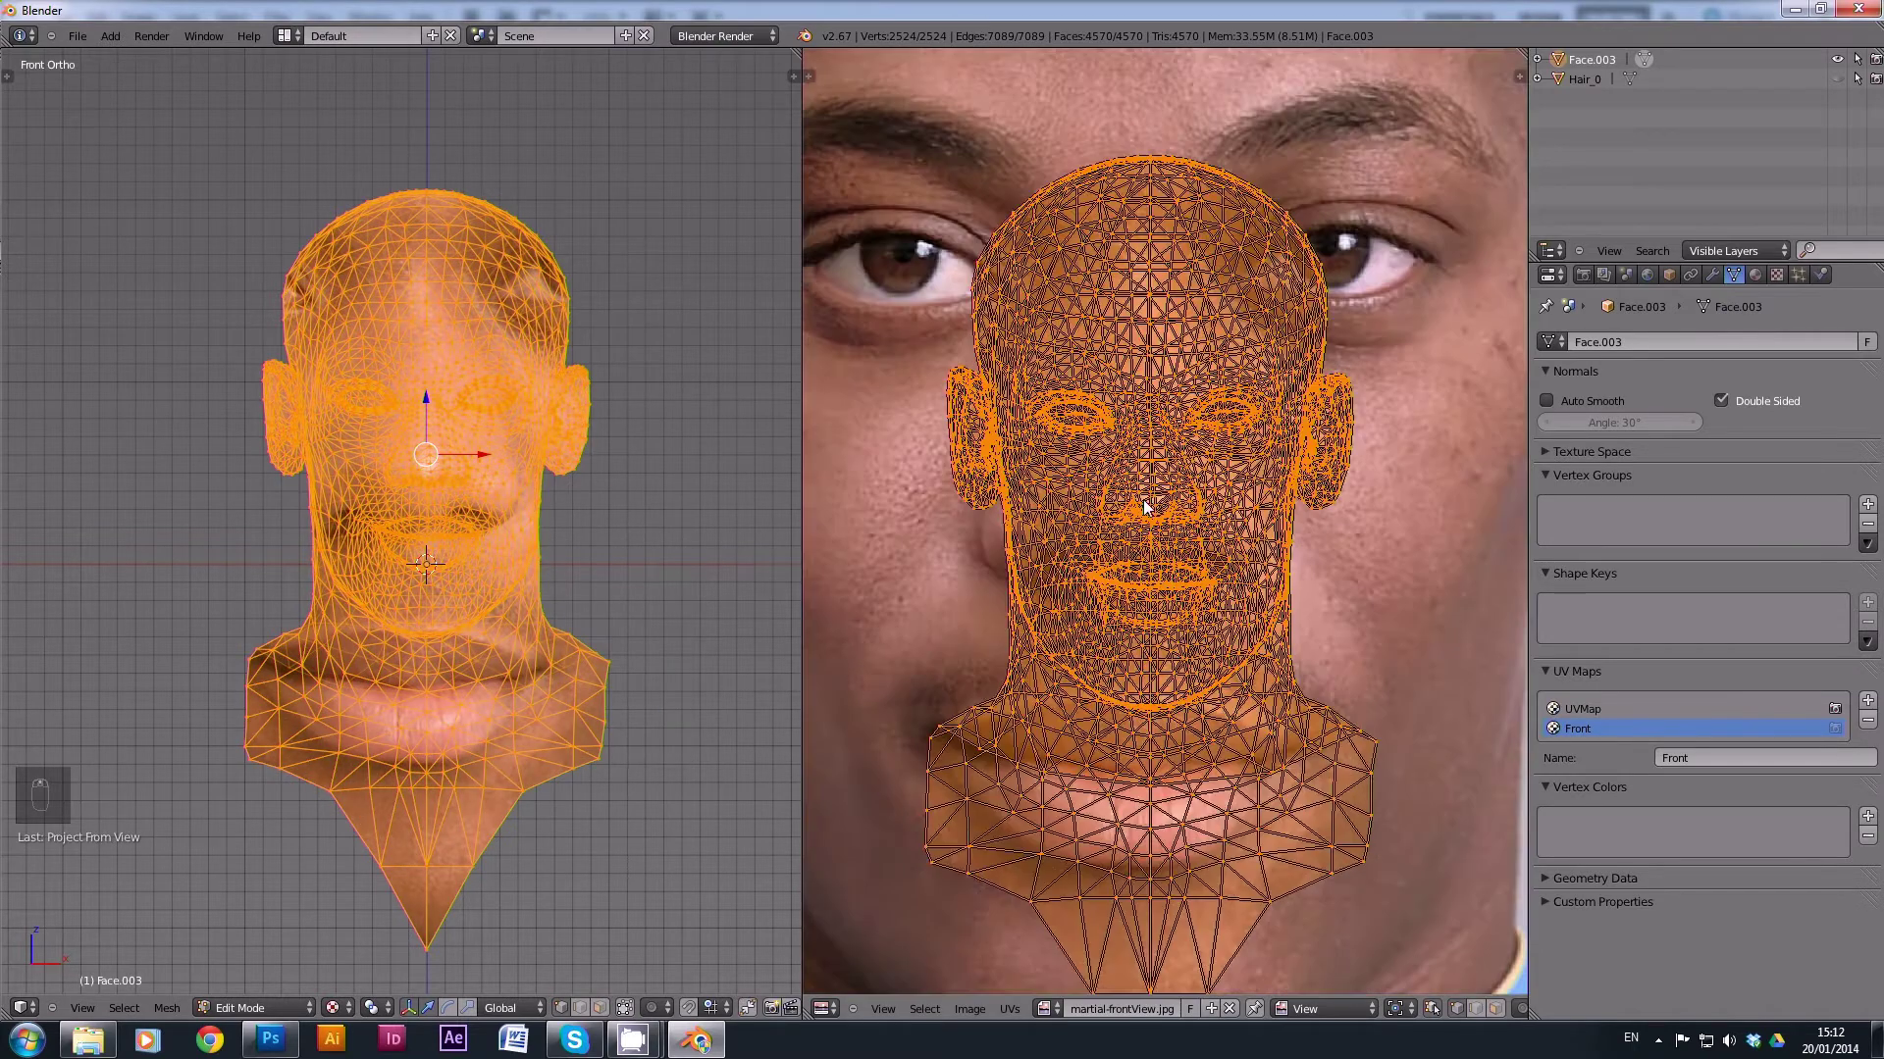
pyautogui.scroll(-6, 1144, 498)
pyautogui.scroll(3, 1144, 495)
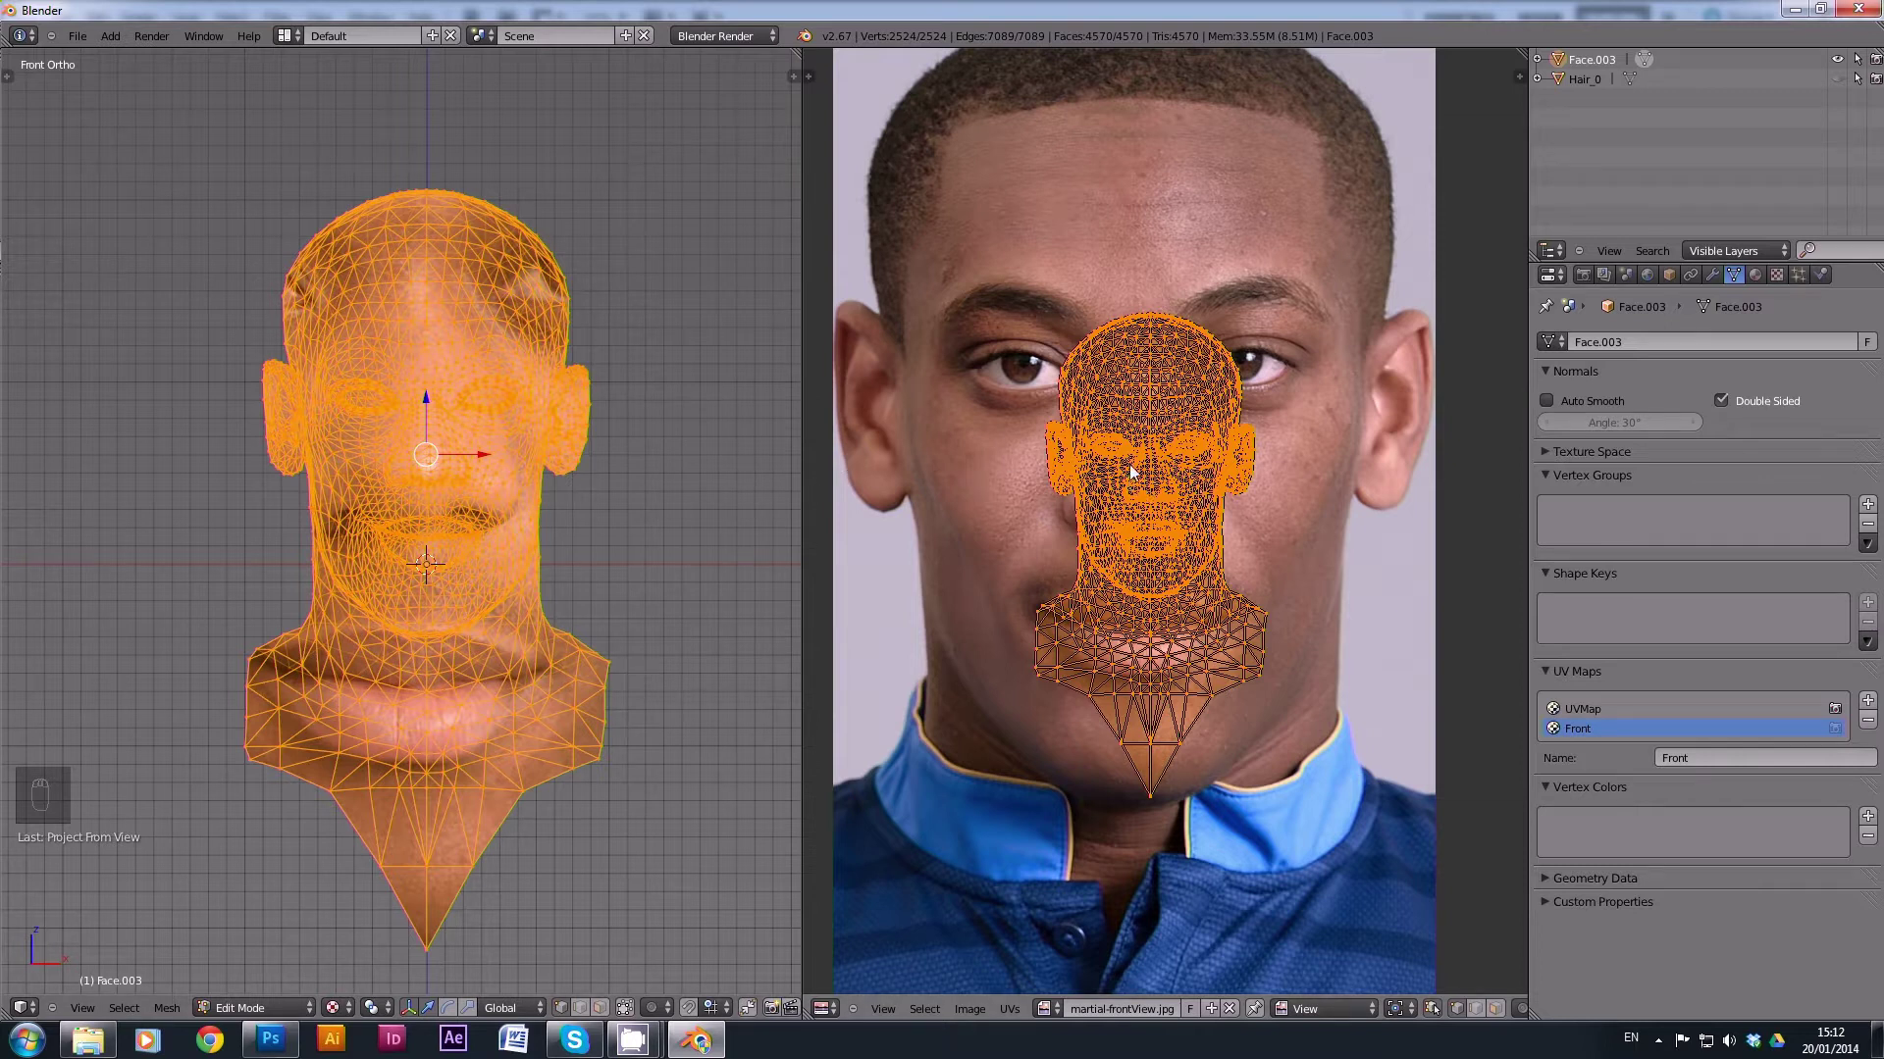
pyautogui.press('s')
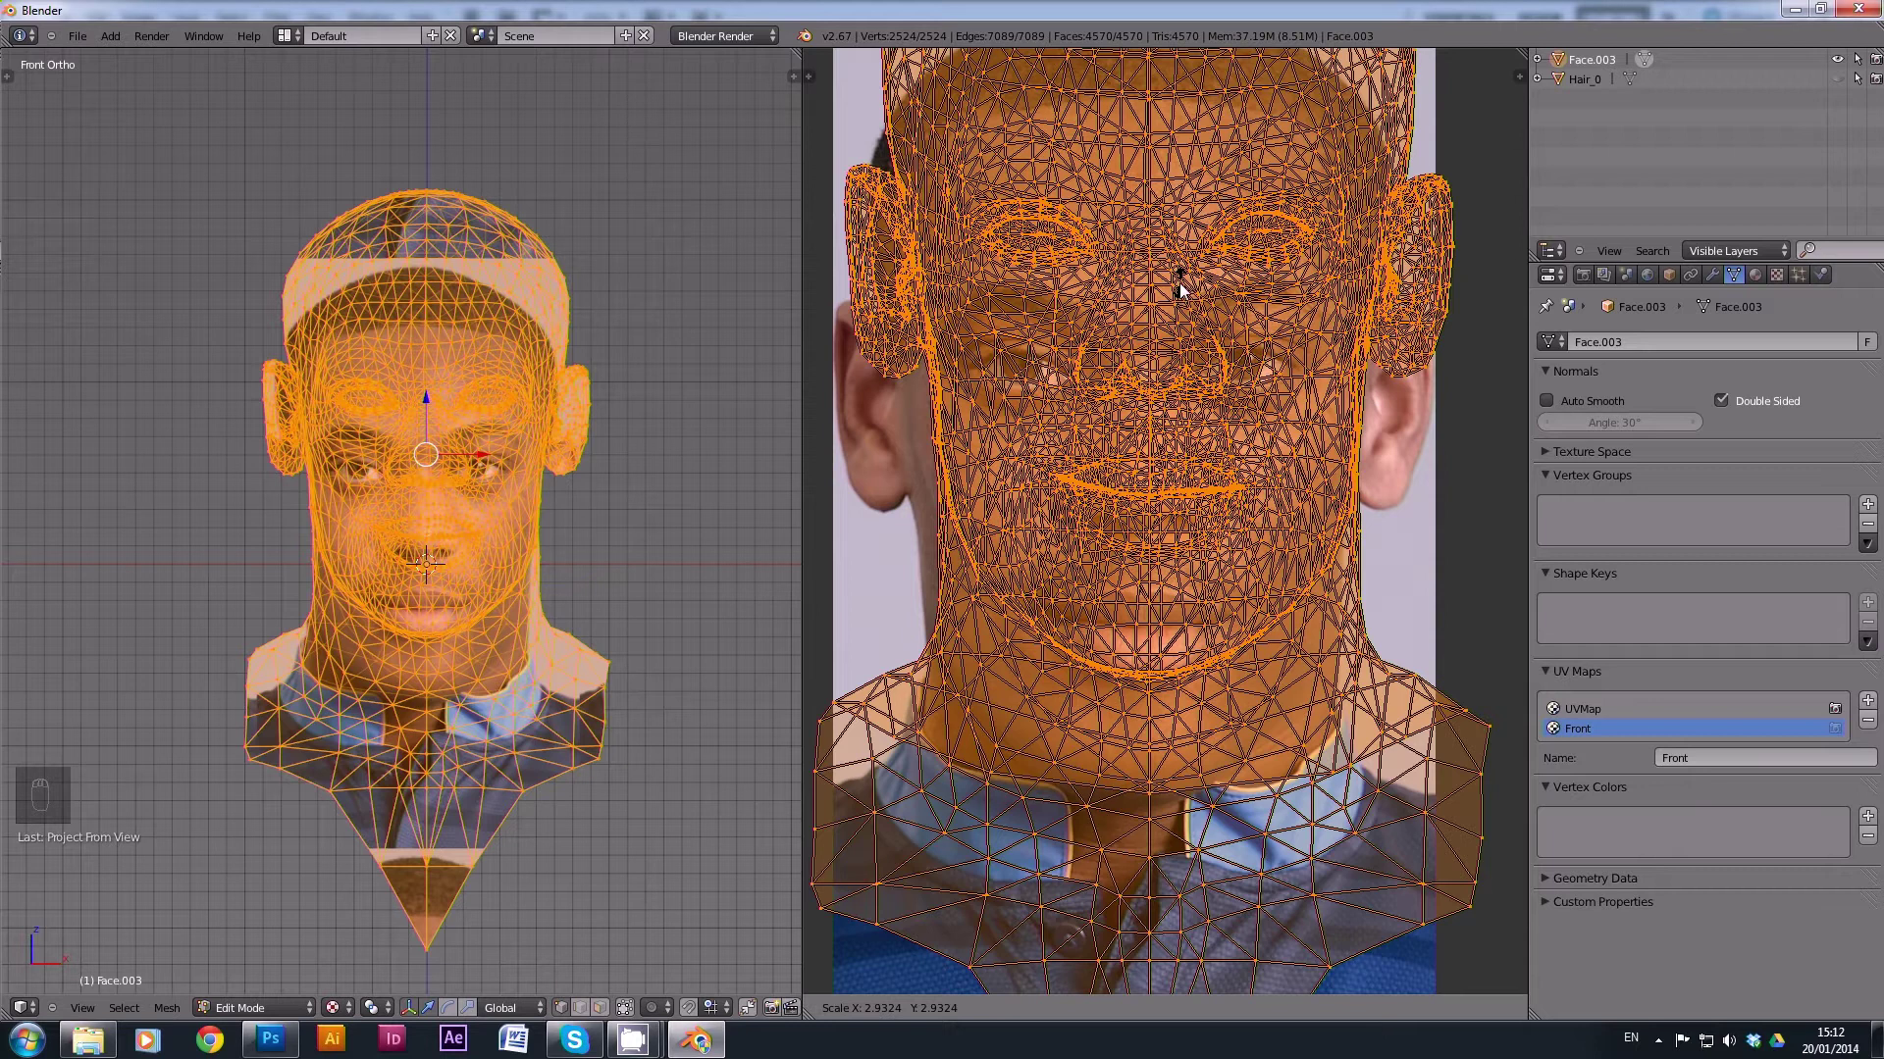
pyautogui.click(1179, 284)
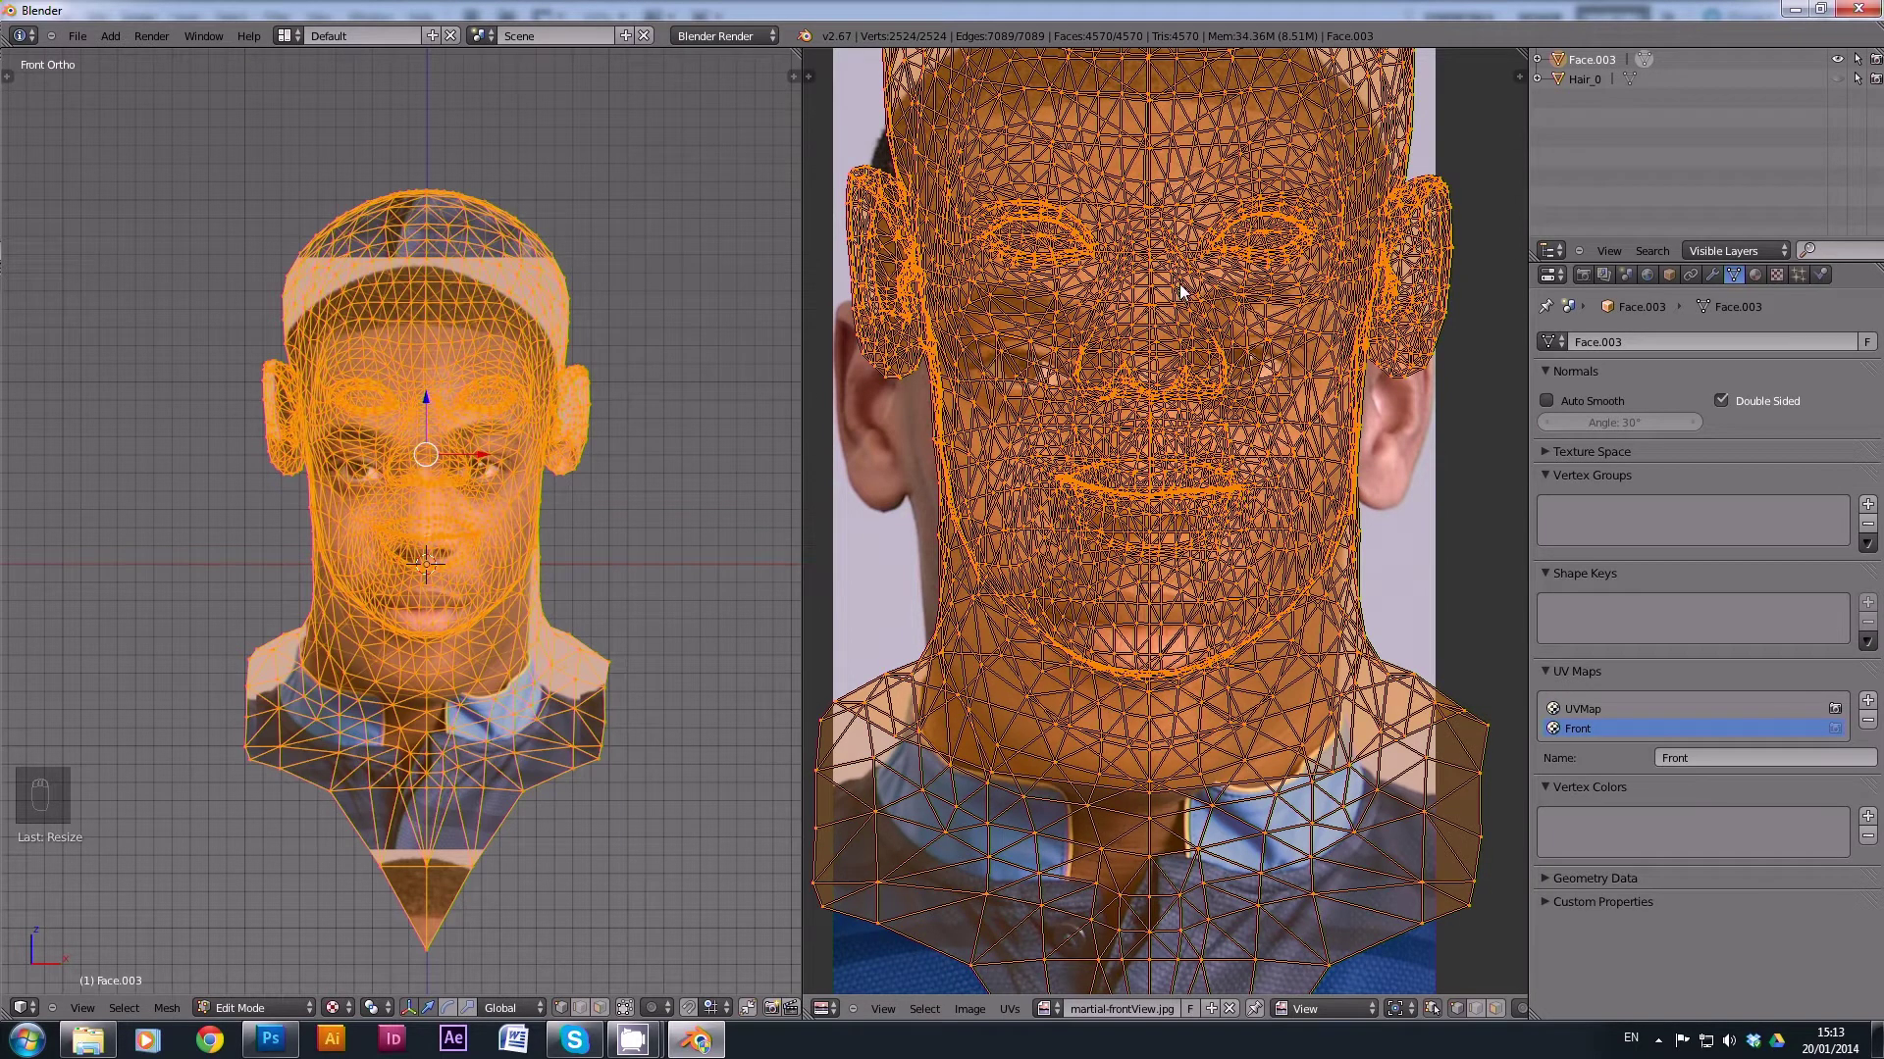
pyautogui.press('g')
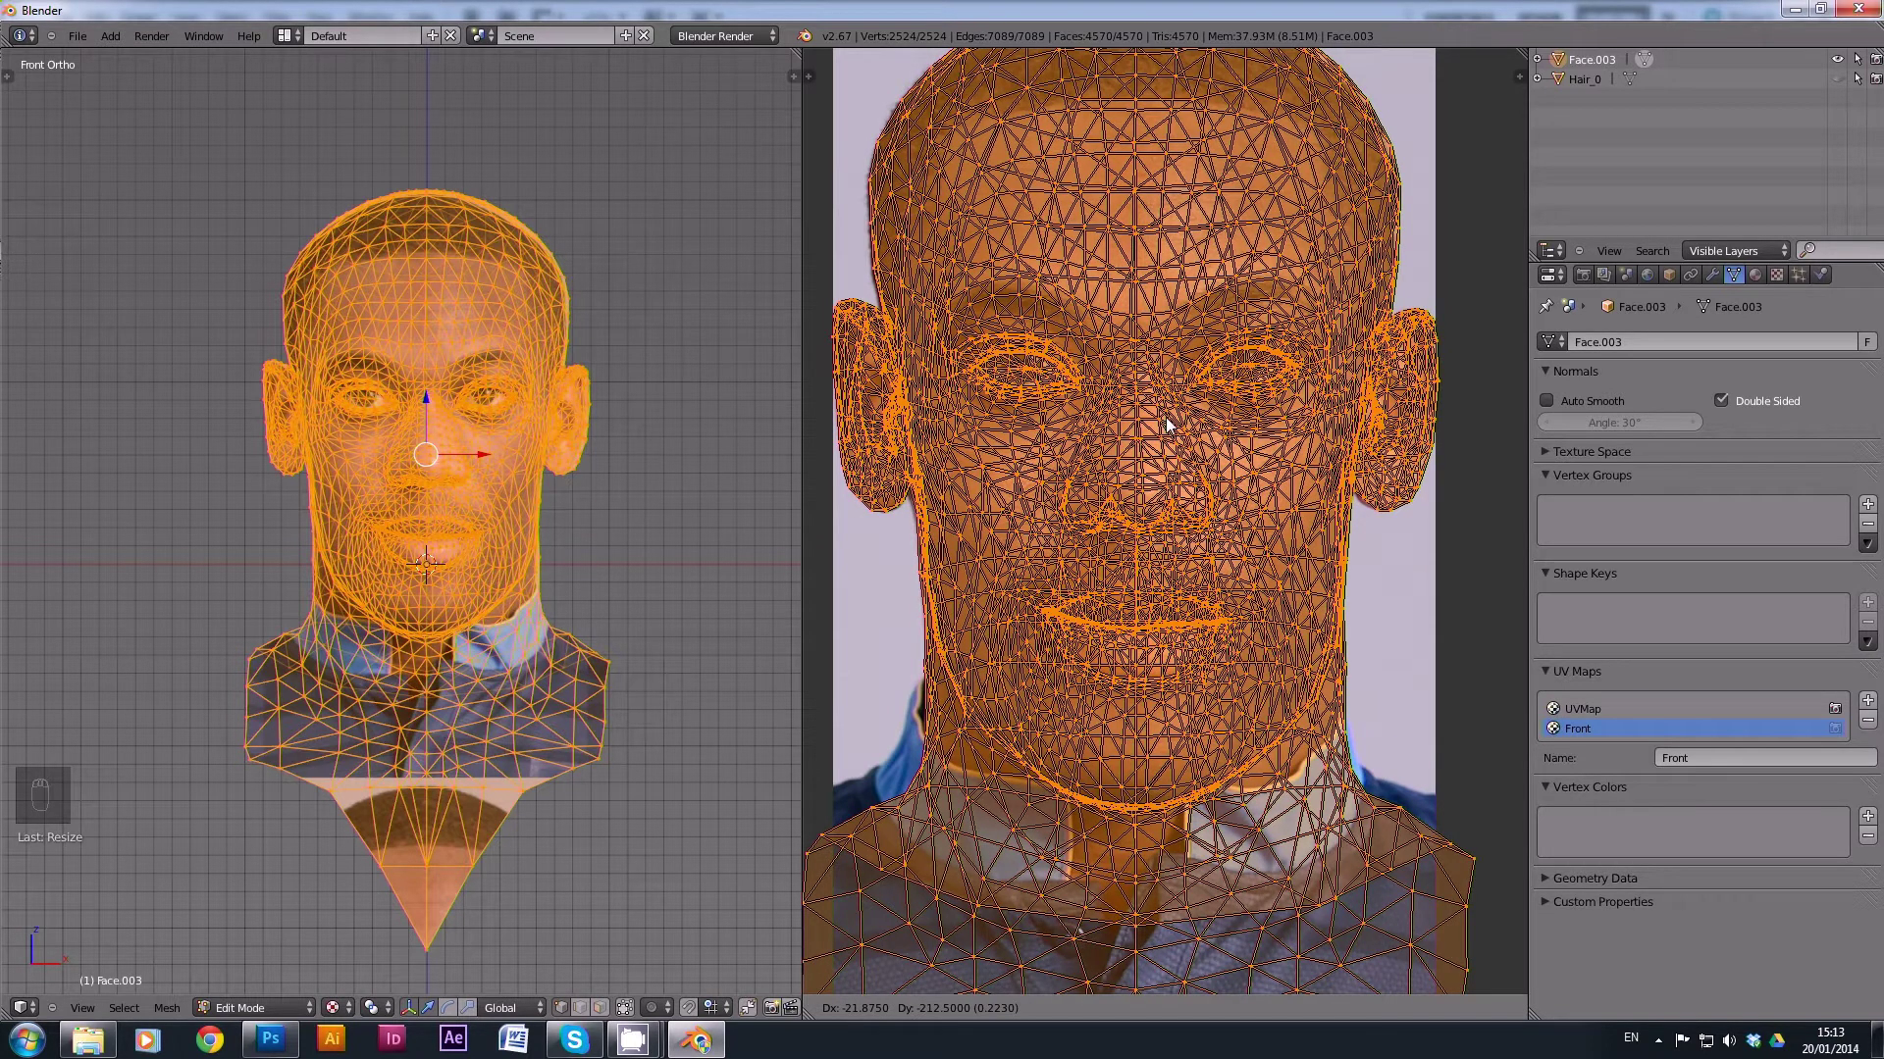
pyautogui.click(1168, 424)
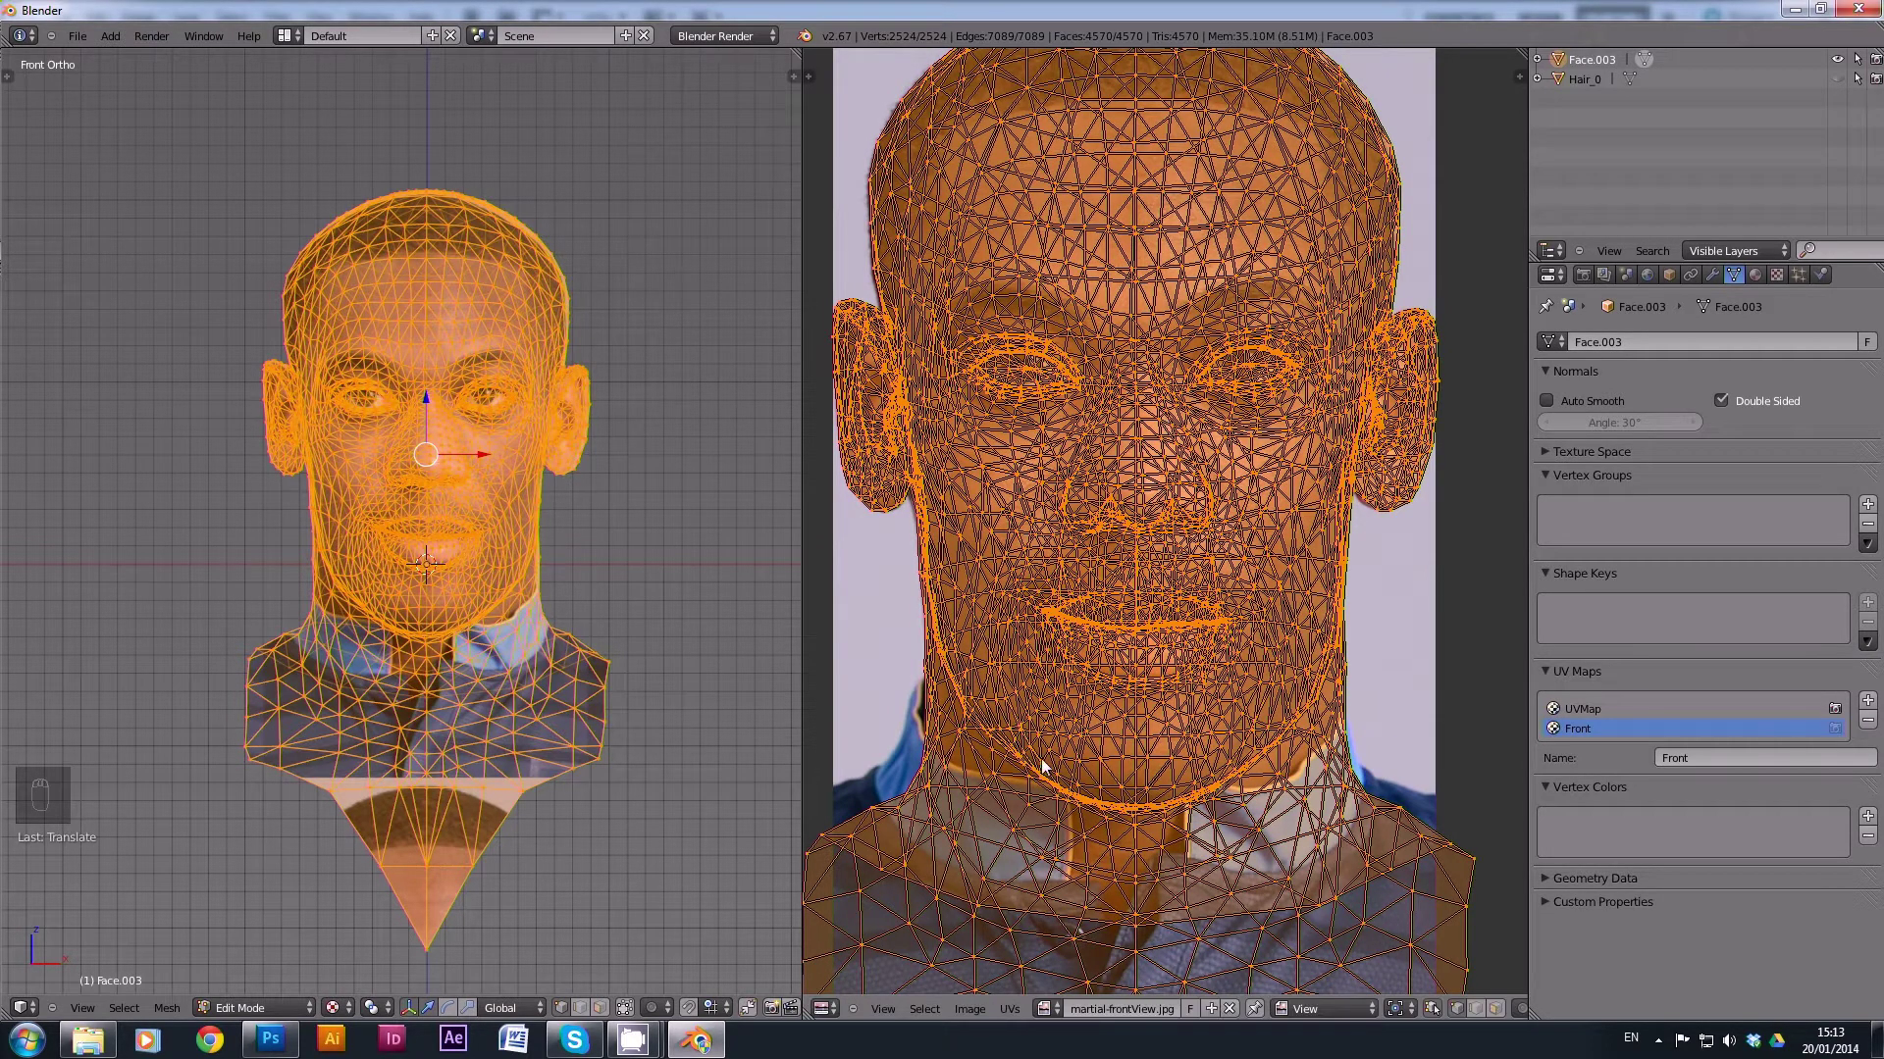
# Examine how the UV layout lines up with the mouth, nose and both eyes in the photo.
pyautogui.scroll(7, 1214, 576)
pyautogui.scroll(2, 1214, 530)
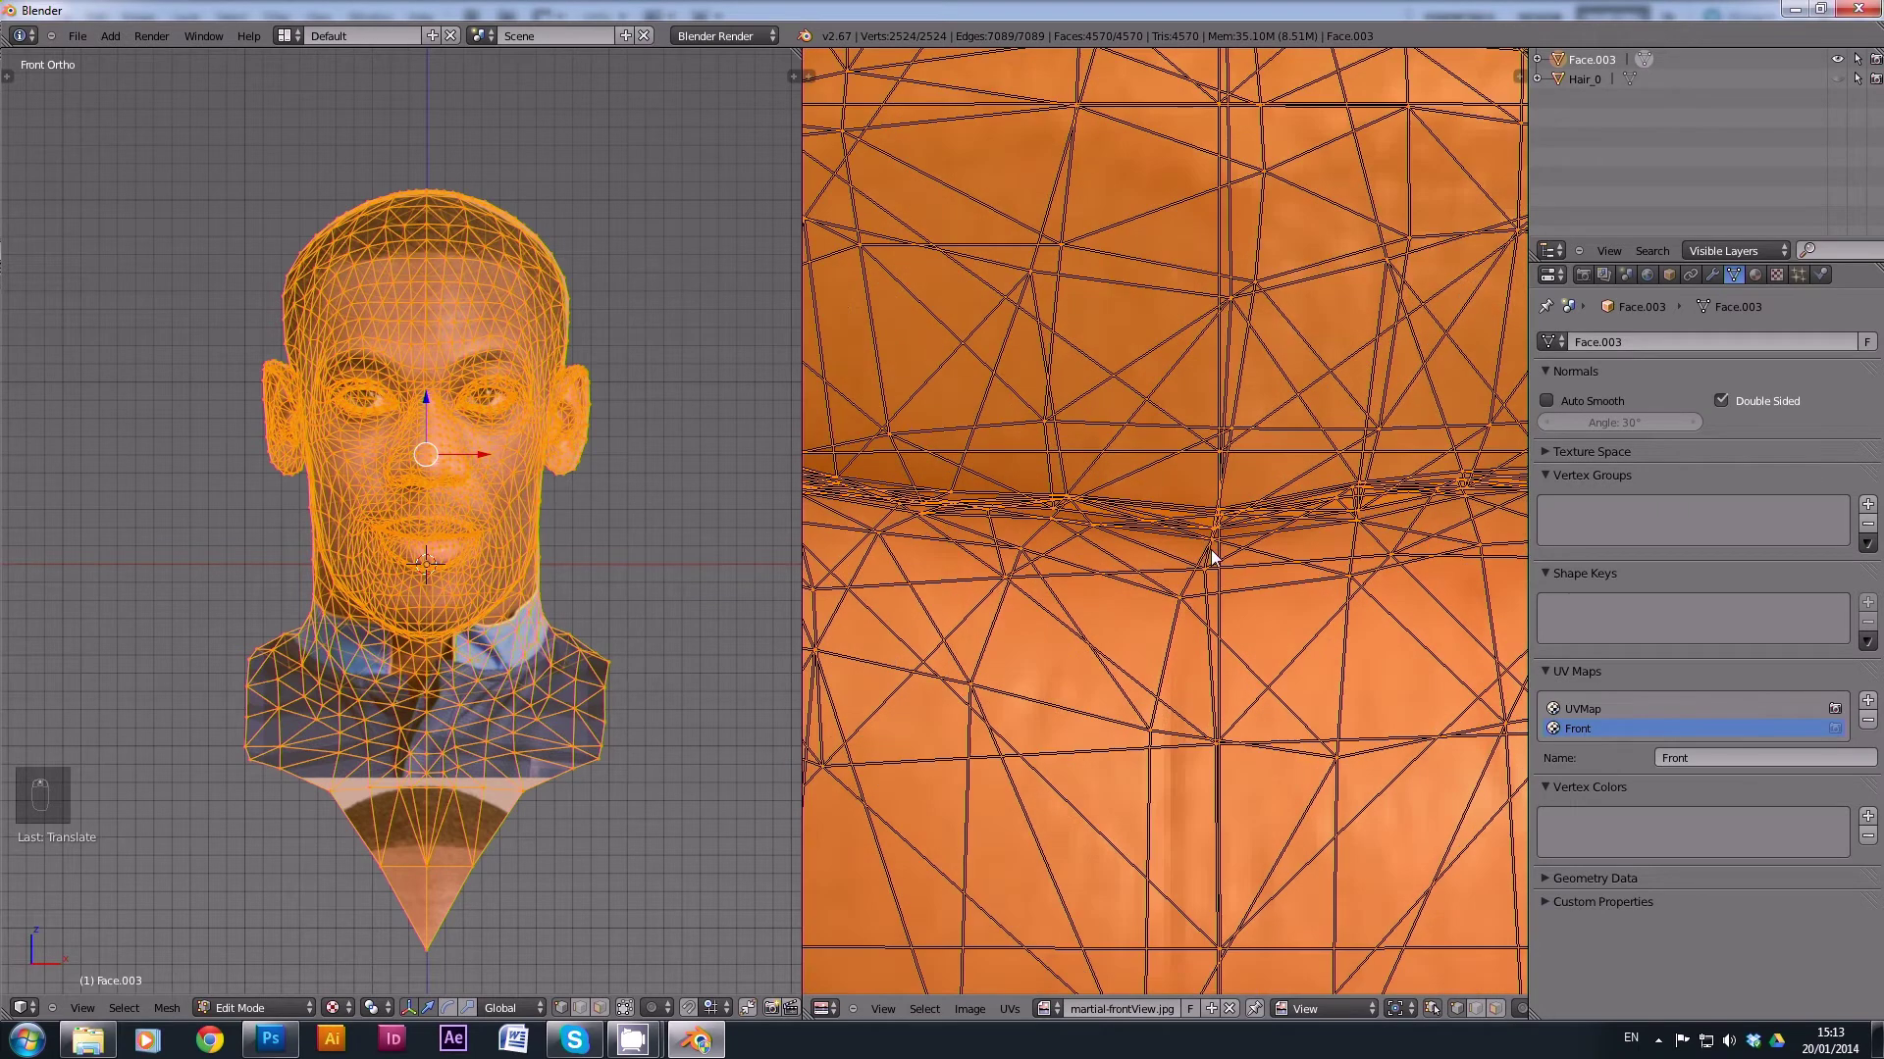
pyautogui.scroll(-3, 1222, 525)
pyautogui.scroll(-2, 1368, 525)
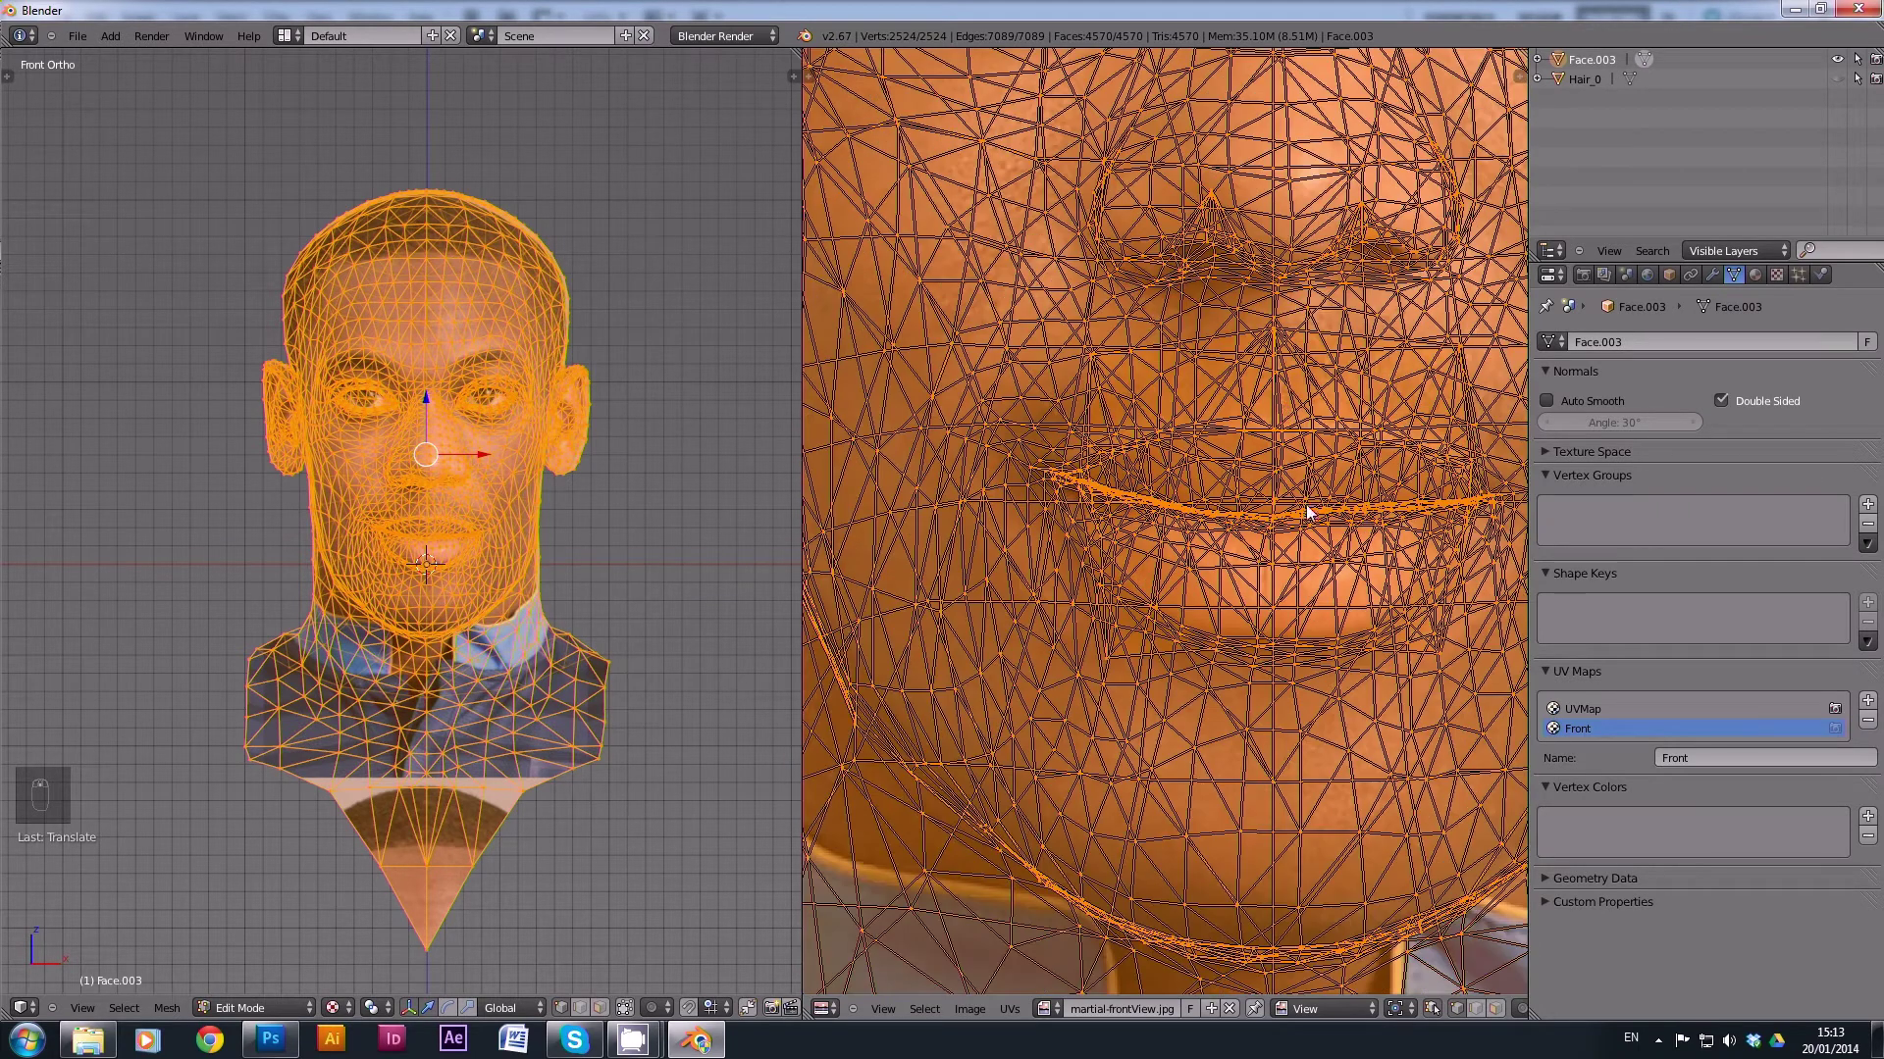
pyautogui.moveTo(1302, 229); pyautogui.dragTo(1244, 530, button='middle')
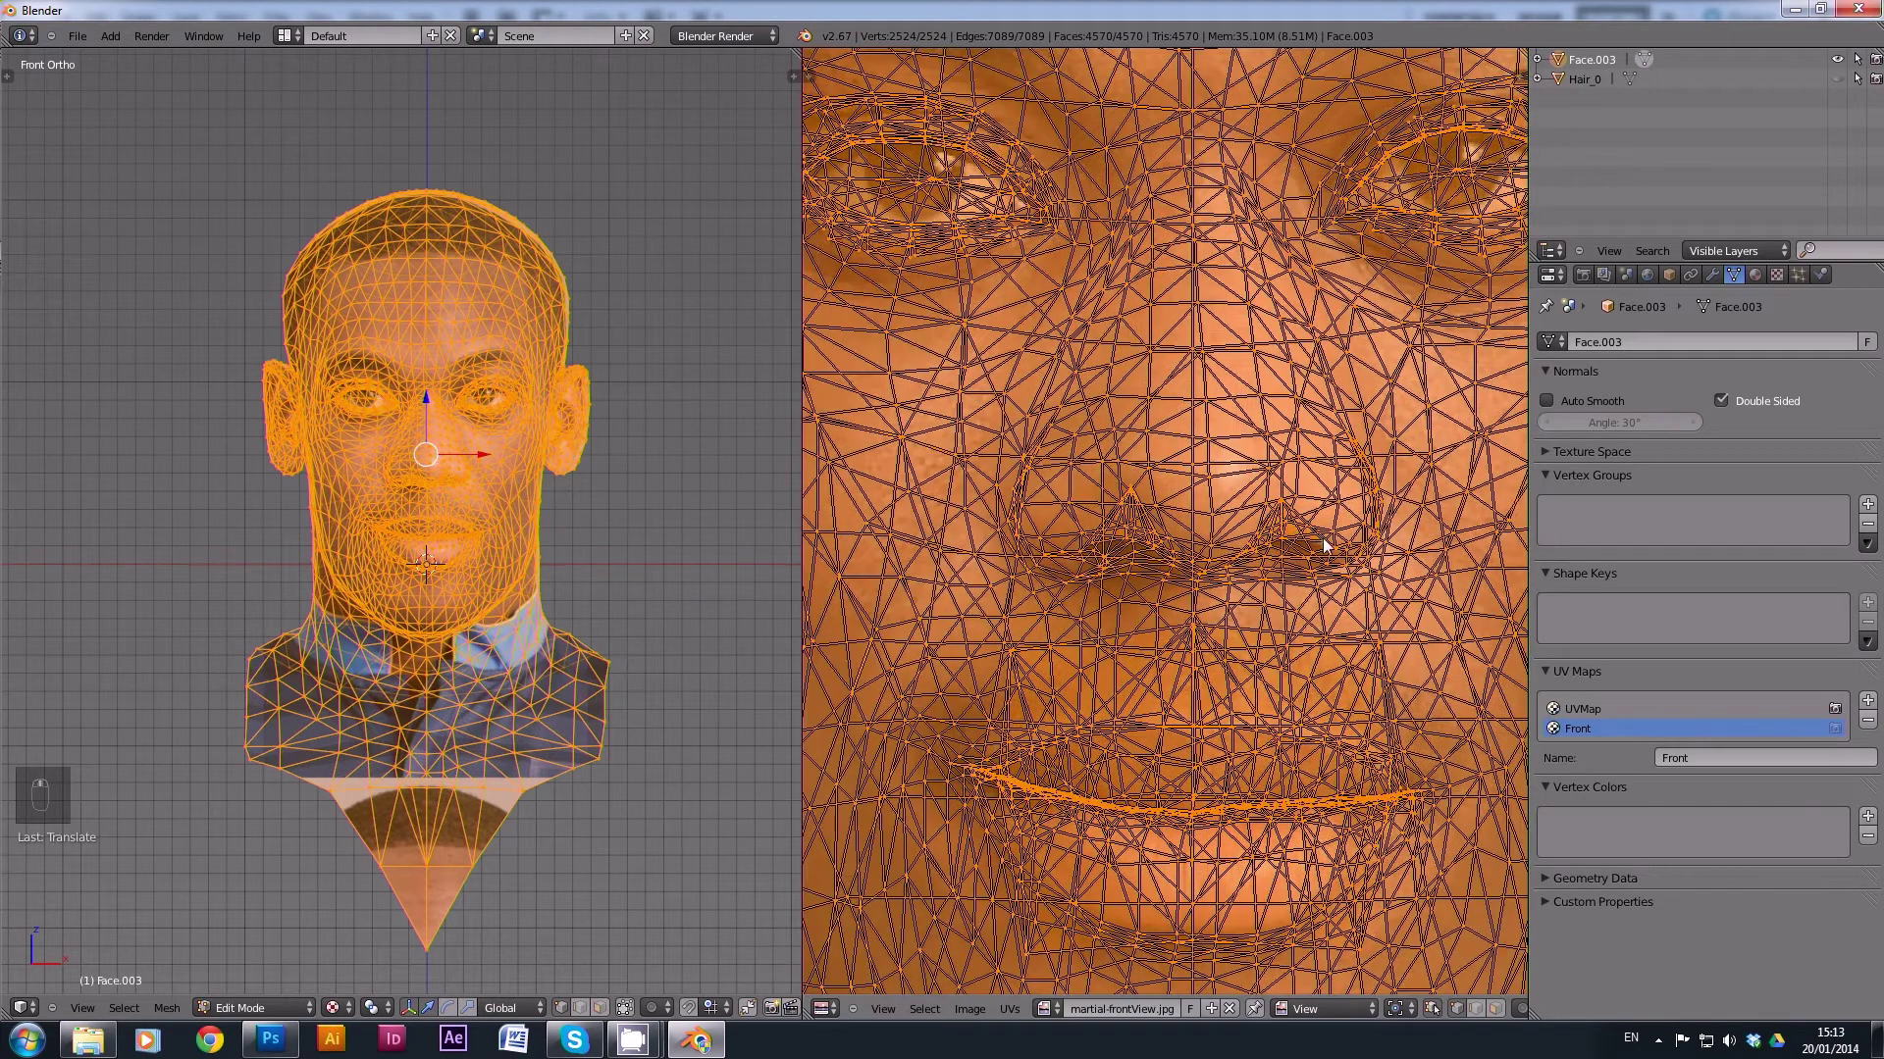
pyautogui.scroll(3, 1324, 546)
pyautogui.scroll(-2, 1323, 546)
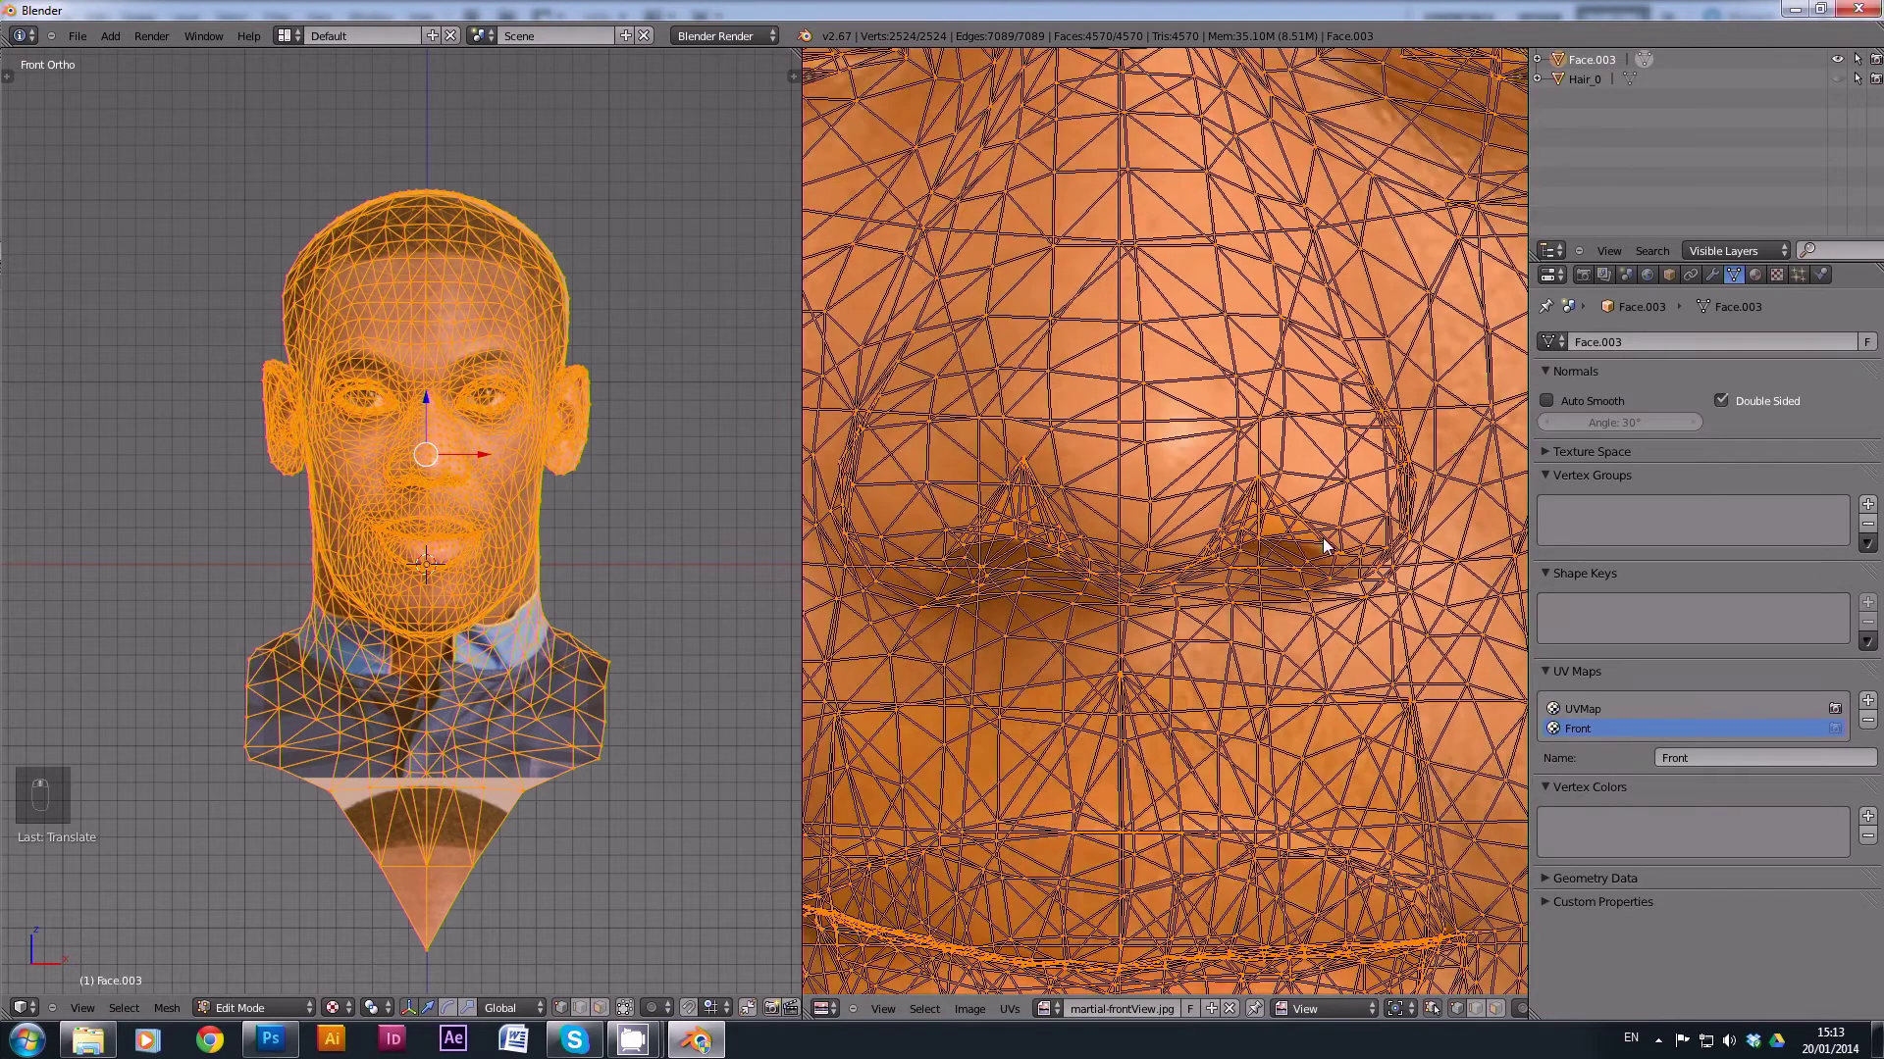
pyautogui.scroll(-3, 1323, 546)
pyautogui.moveTo(1003, 326); pyautogui.dragTo(1087, 432, button='middle')
pyautogui.scroll(4, 1087, 431)
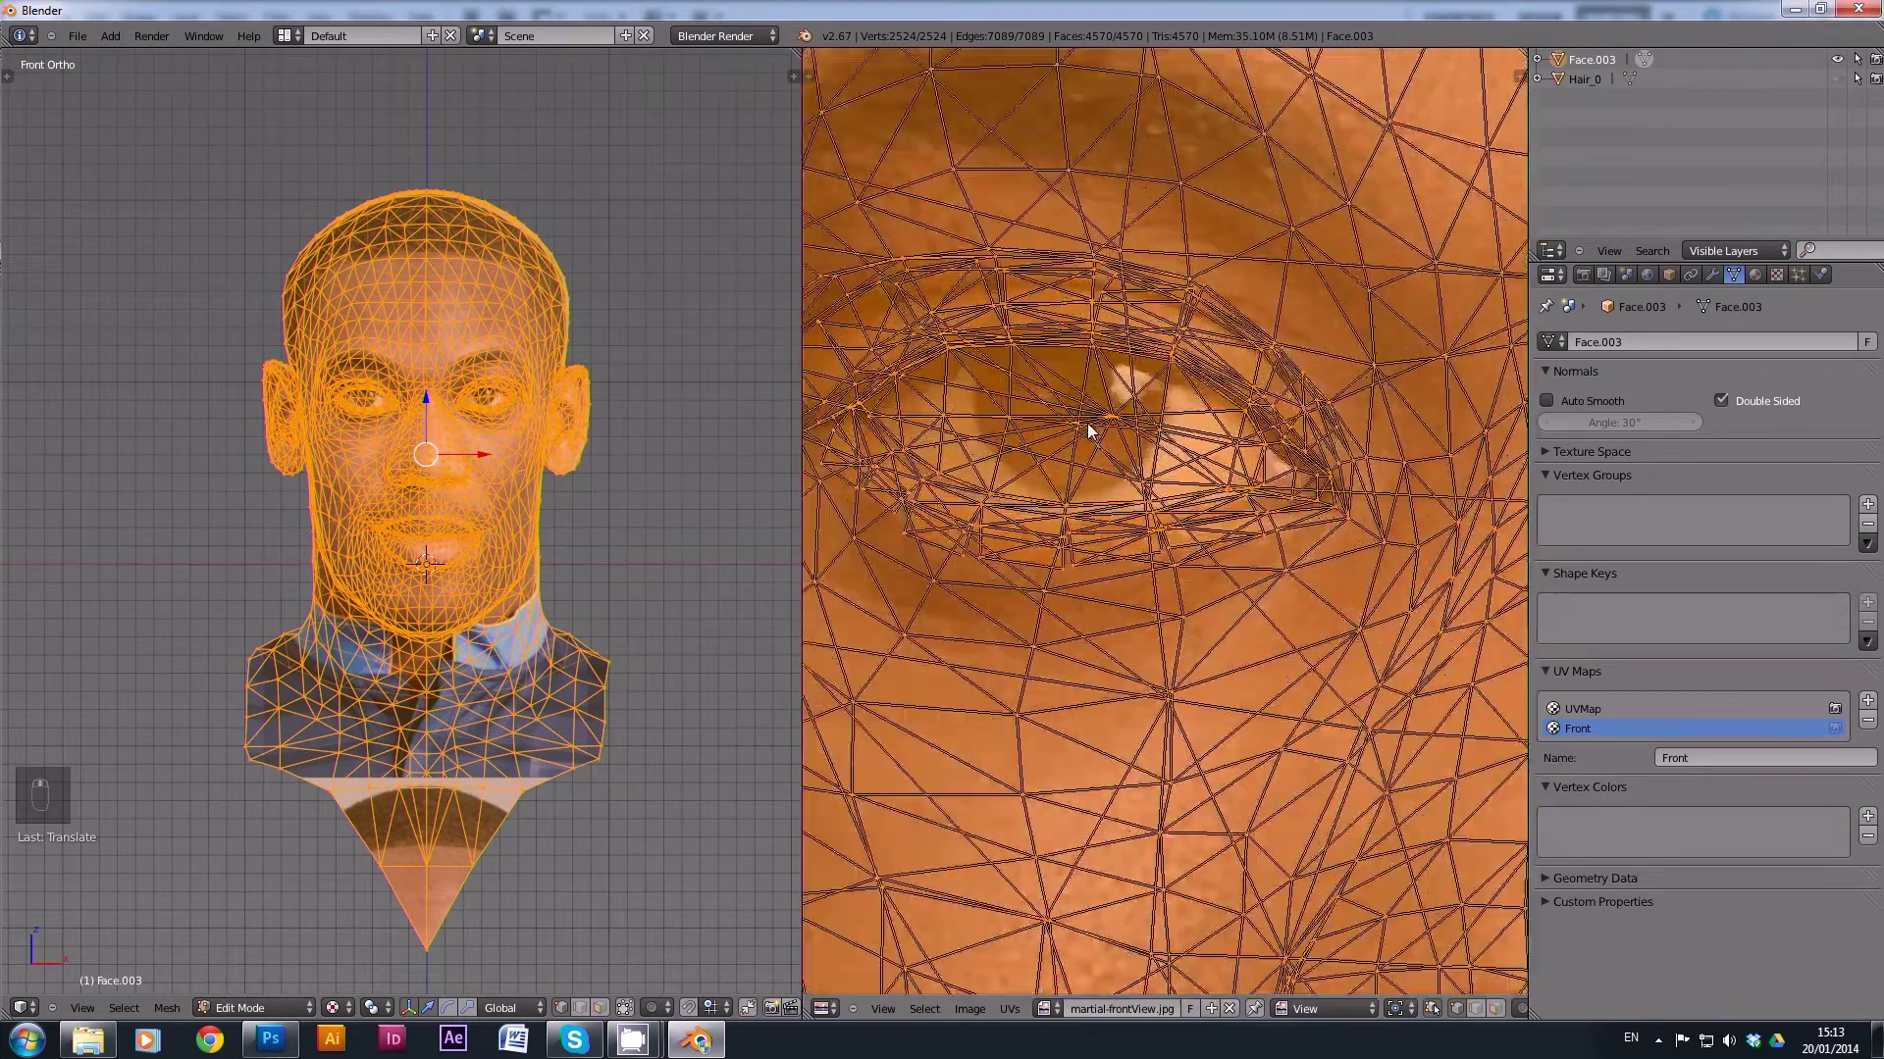
pyautogui.scroll(-3, 1087, 422)
pyautogui.scroll(4, 1156, 475)
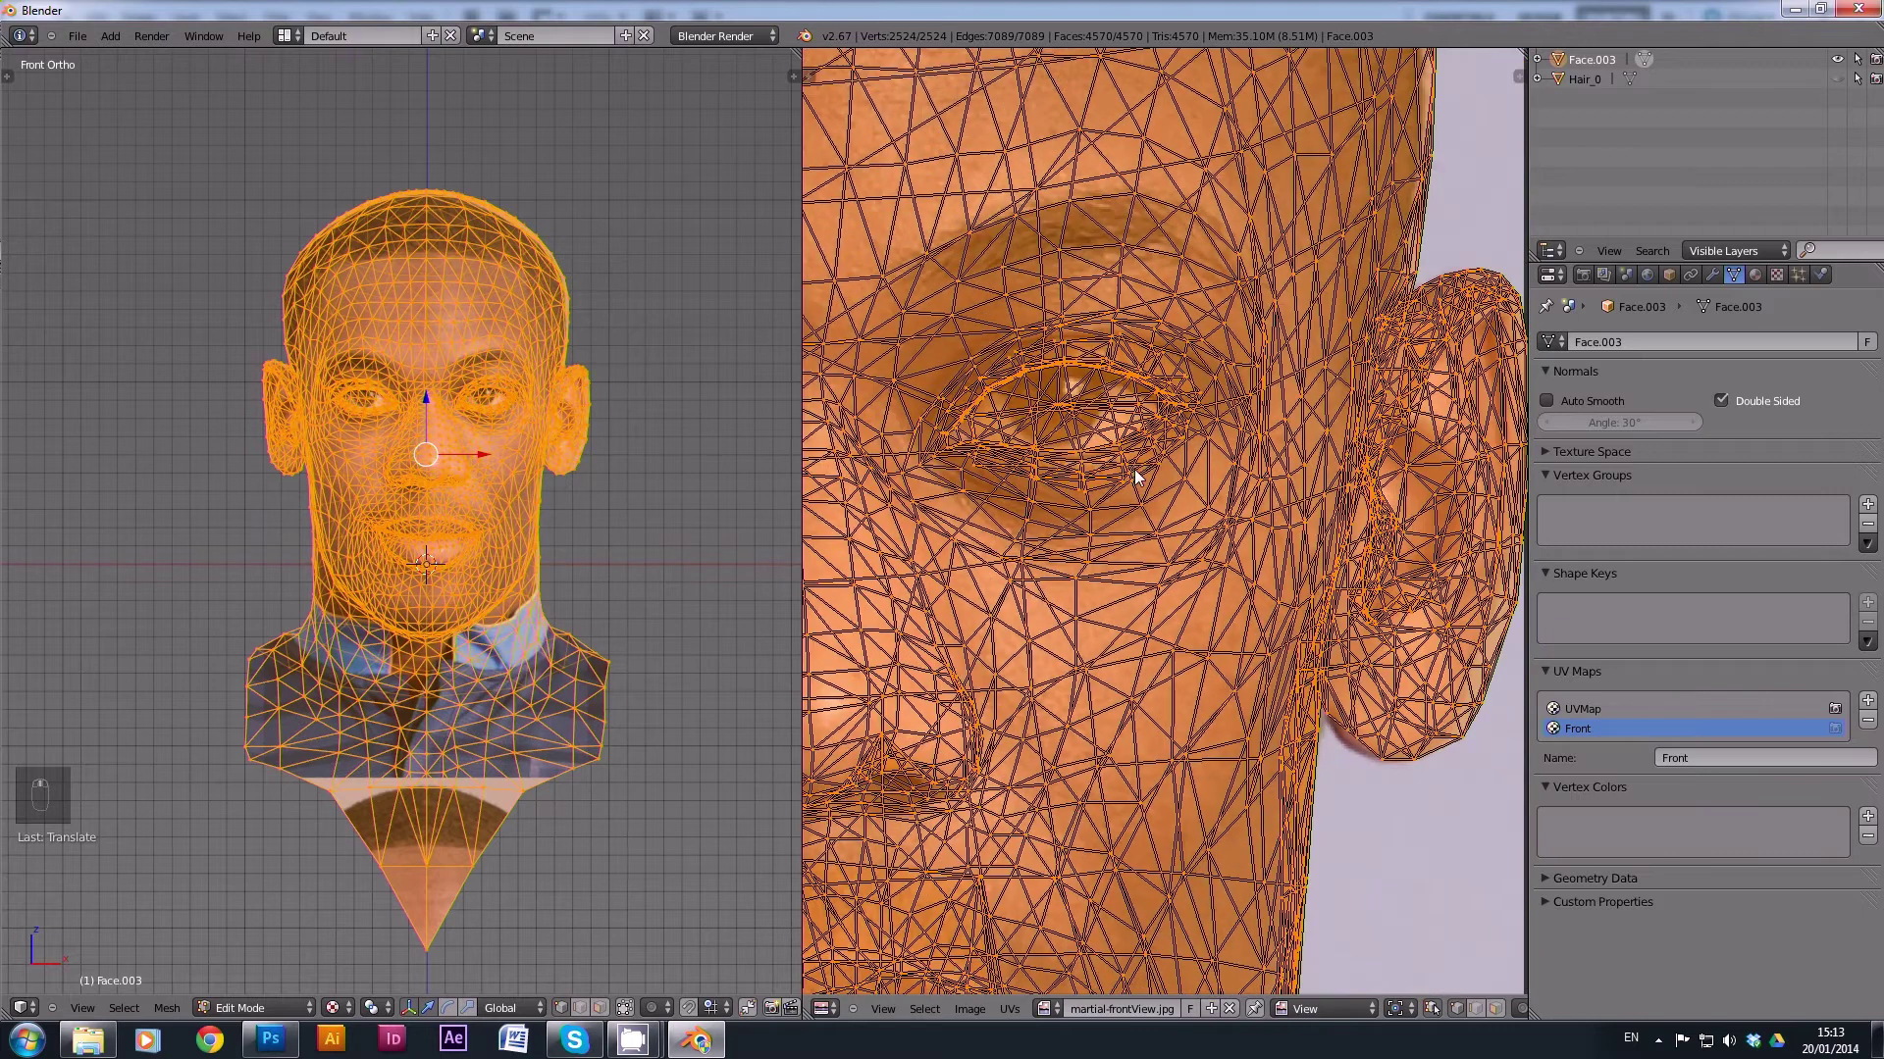
pyautogui.scroll(1, 1004, 421)
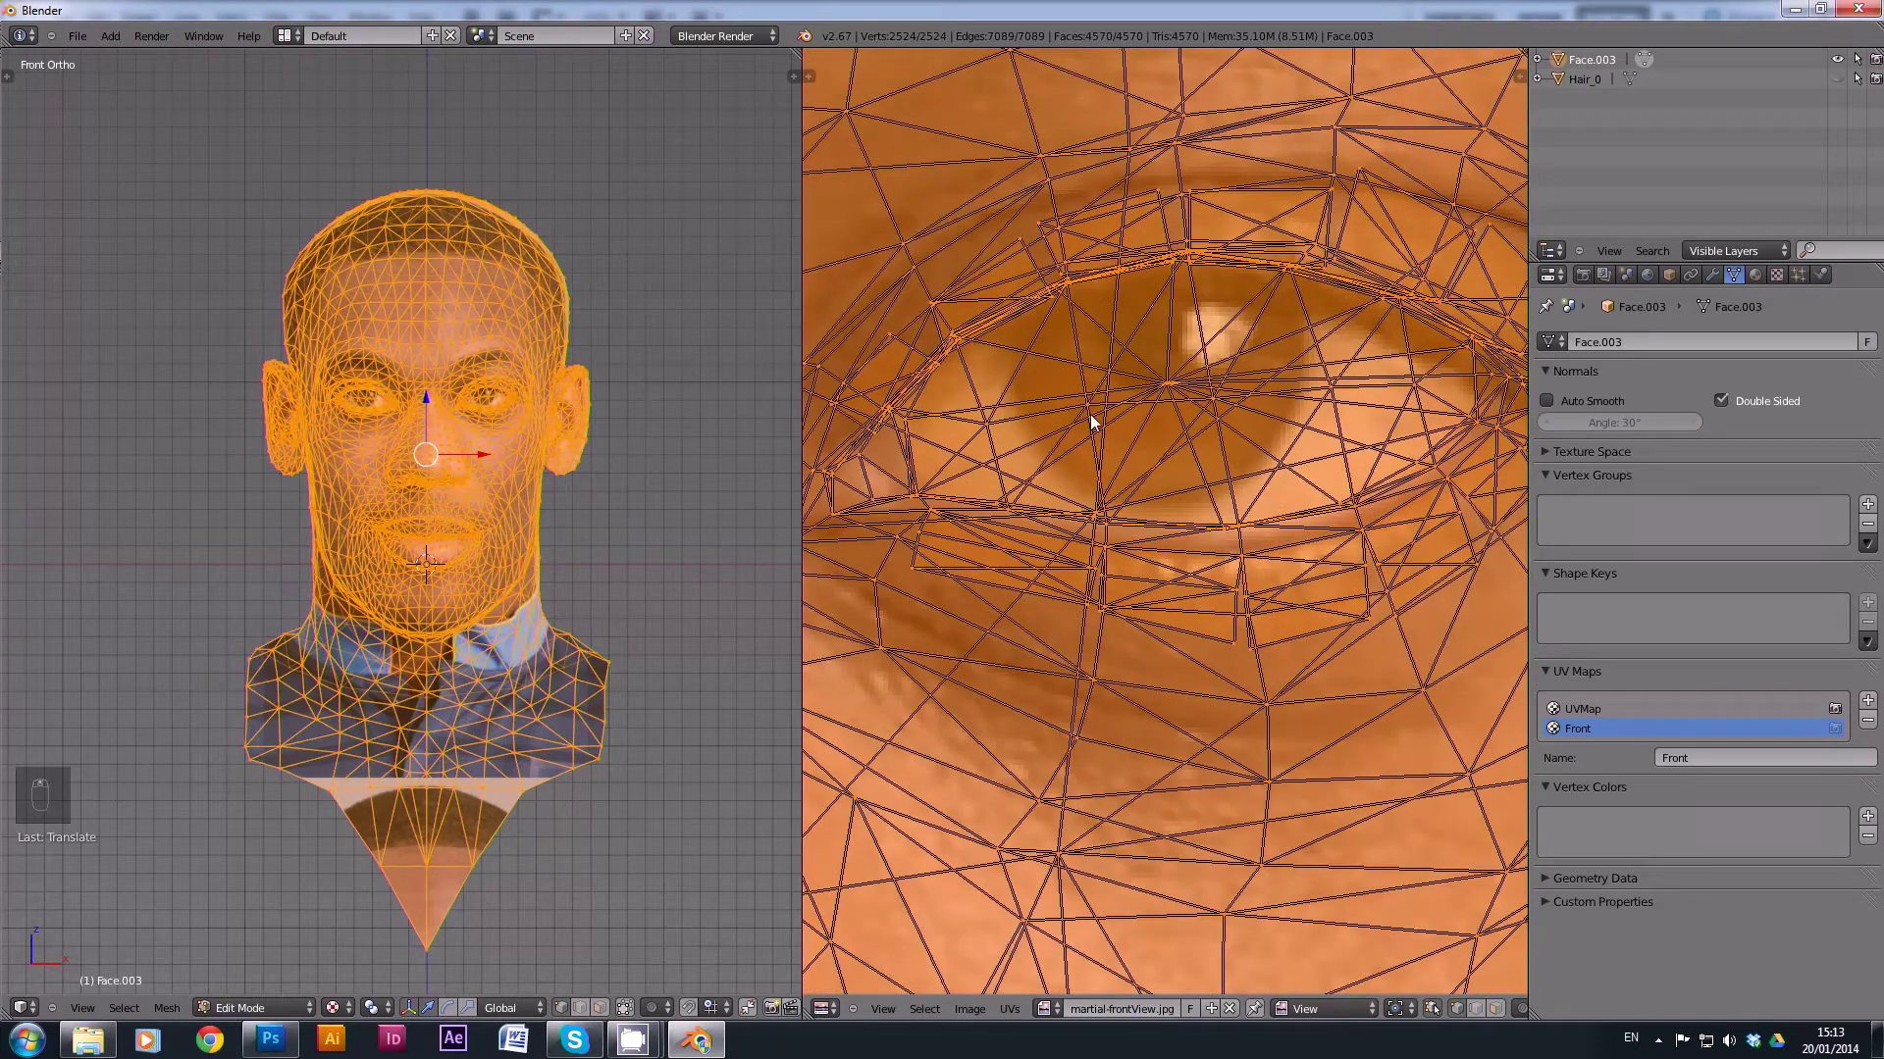
# Scale the whole UV layout down slightly, by a factor of about 0.993.
pyautogui.scroll(-7, 1089, 427)
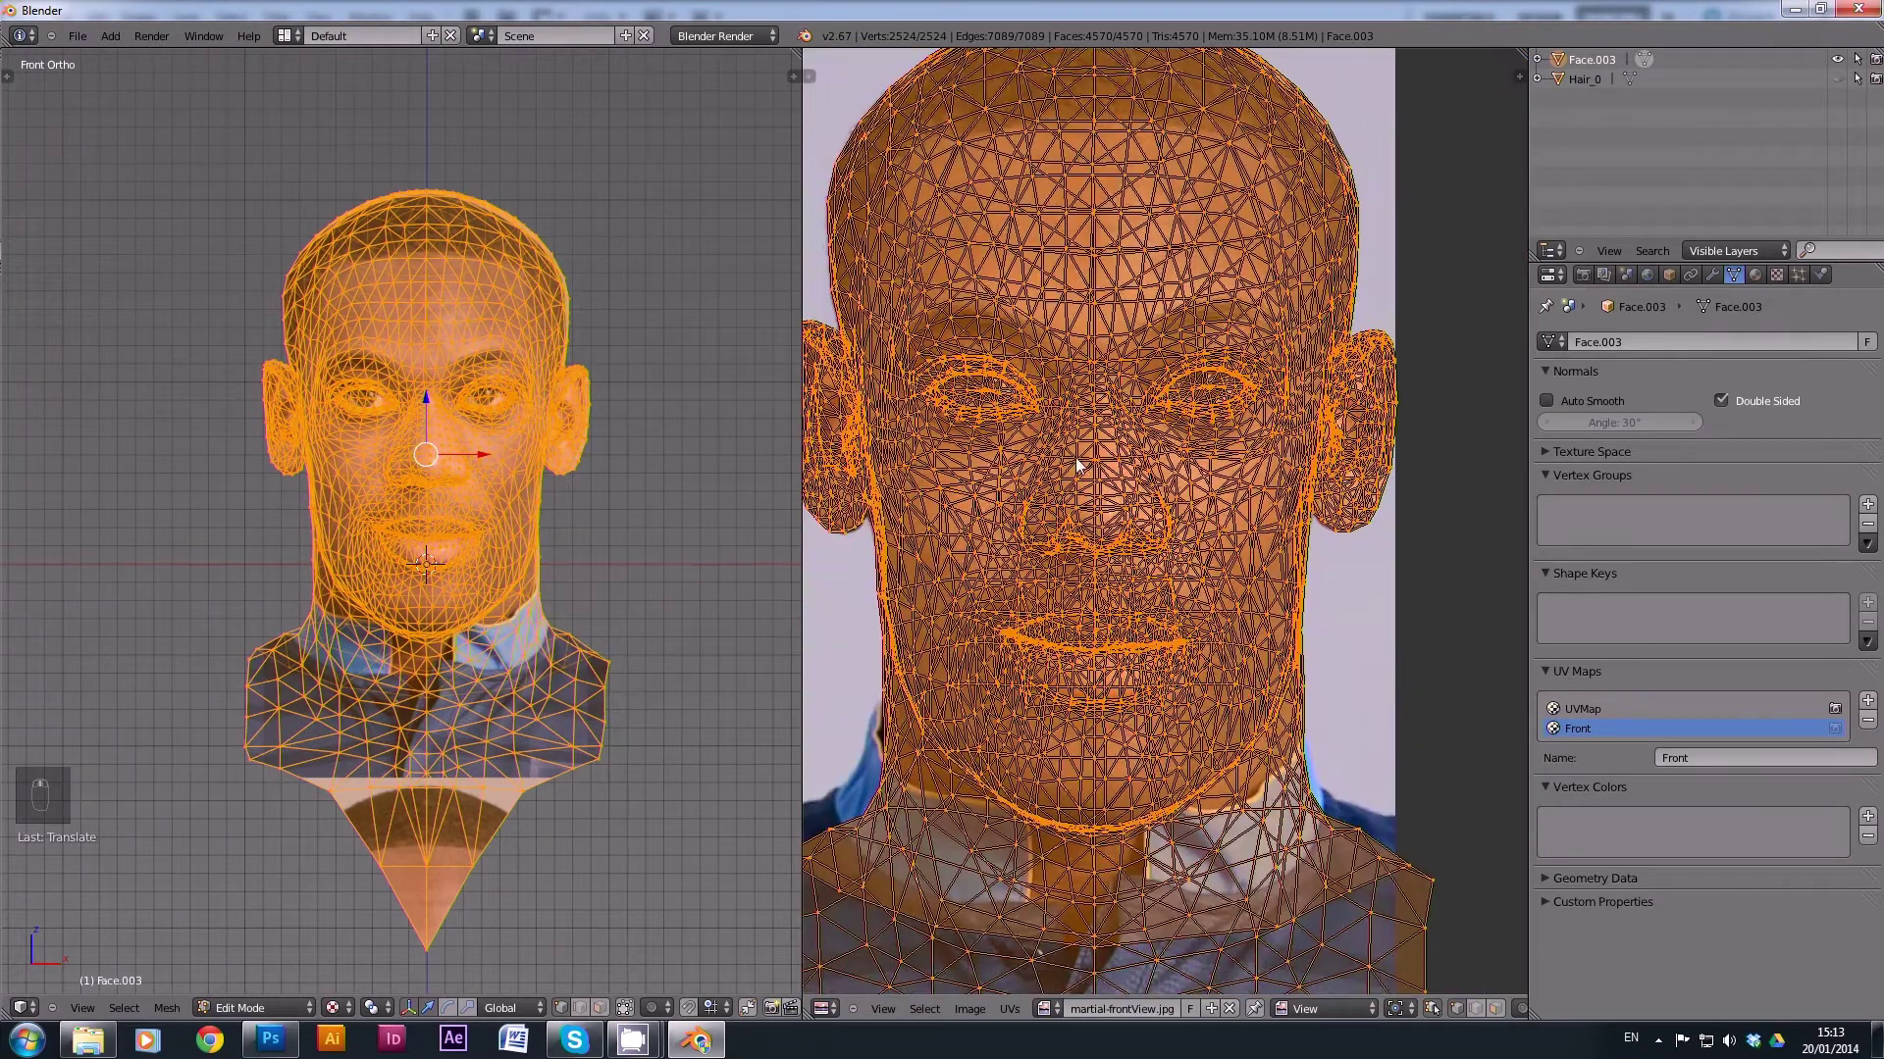
pyautogui.press('s')
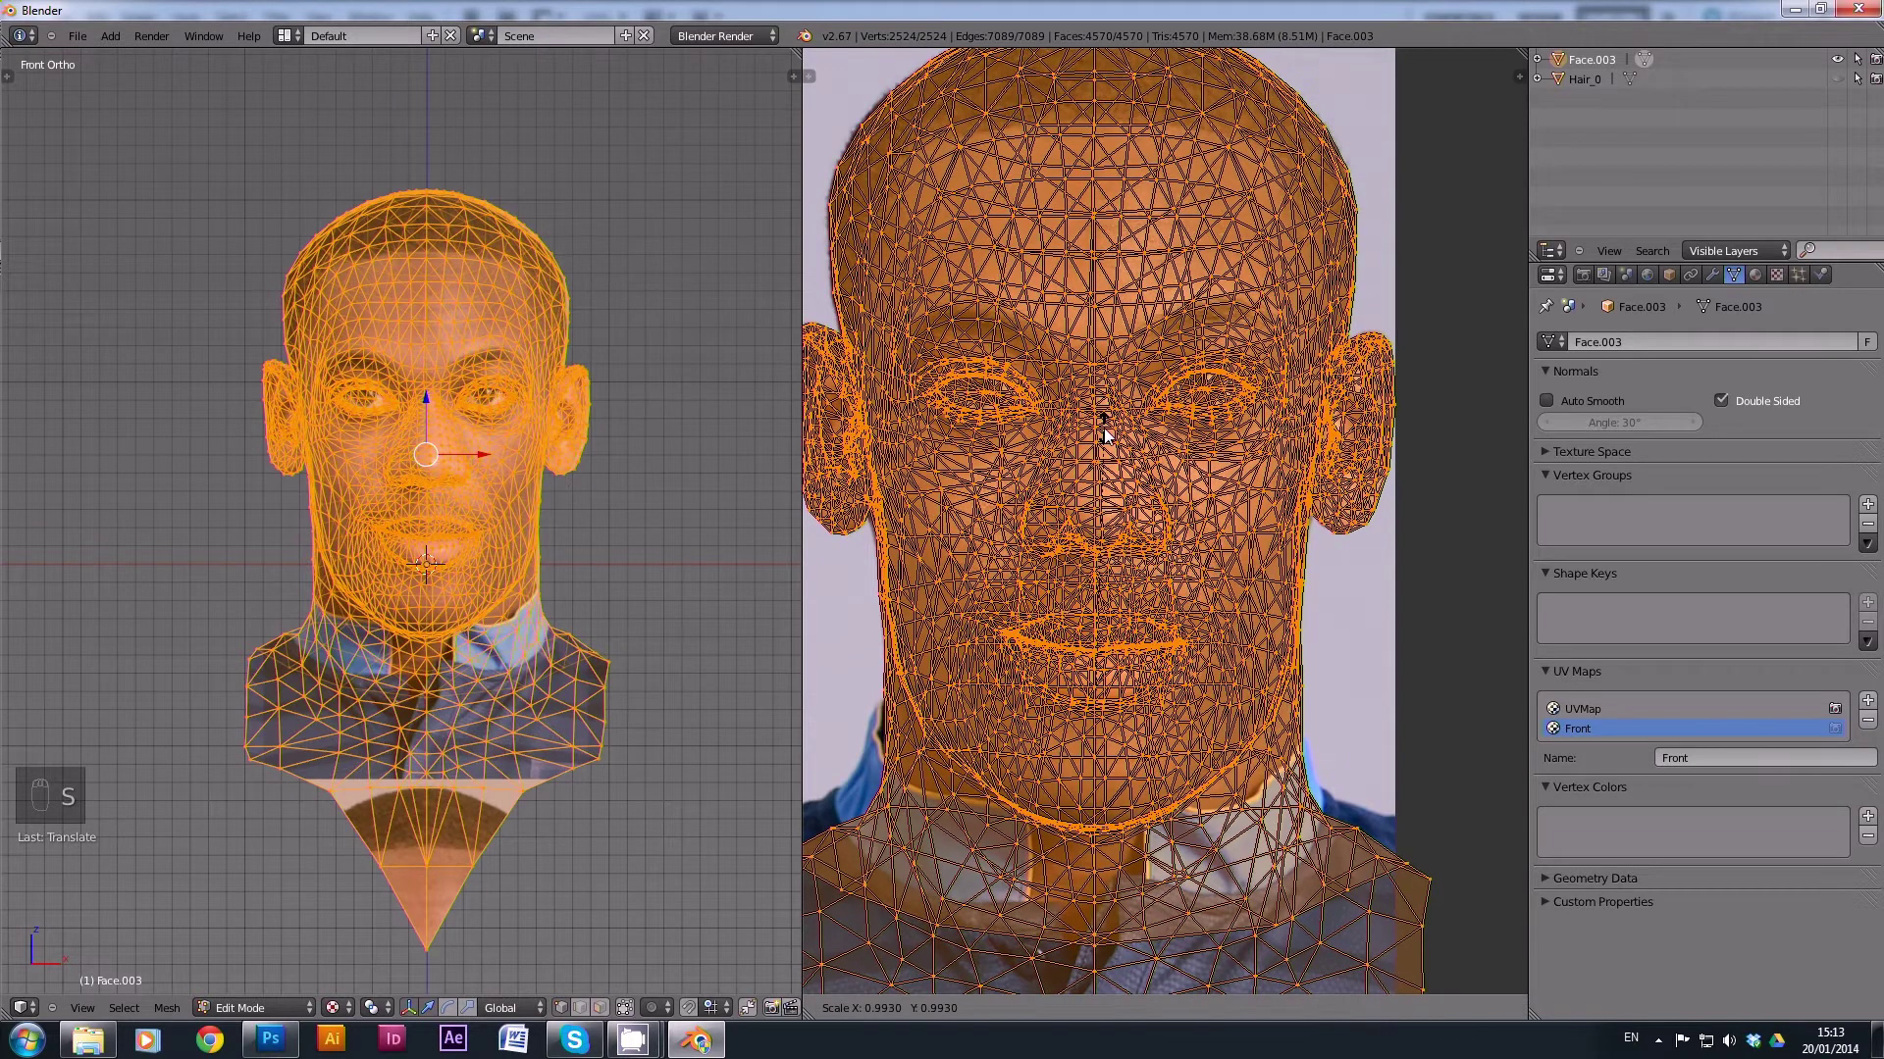
pyautogui.click(1104, 436)
# Recheck the rescaled UVs against the photo's nose, lips, eyes and head outline.
pyautogui.scroll(5, 1077, 488)
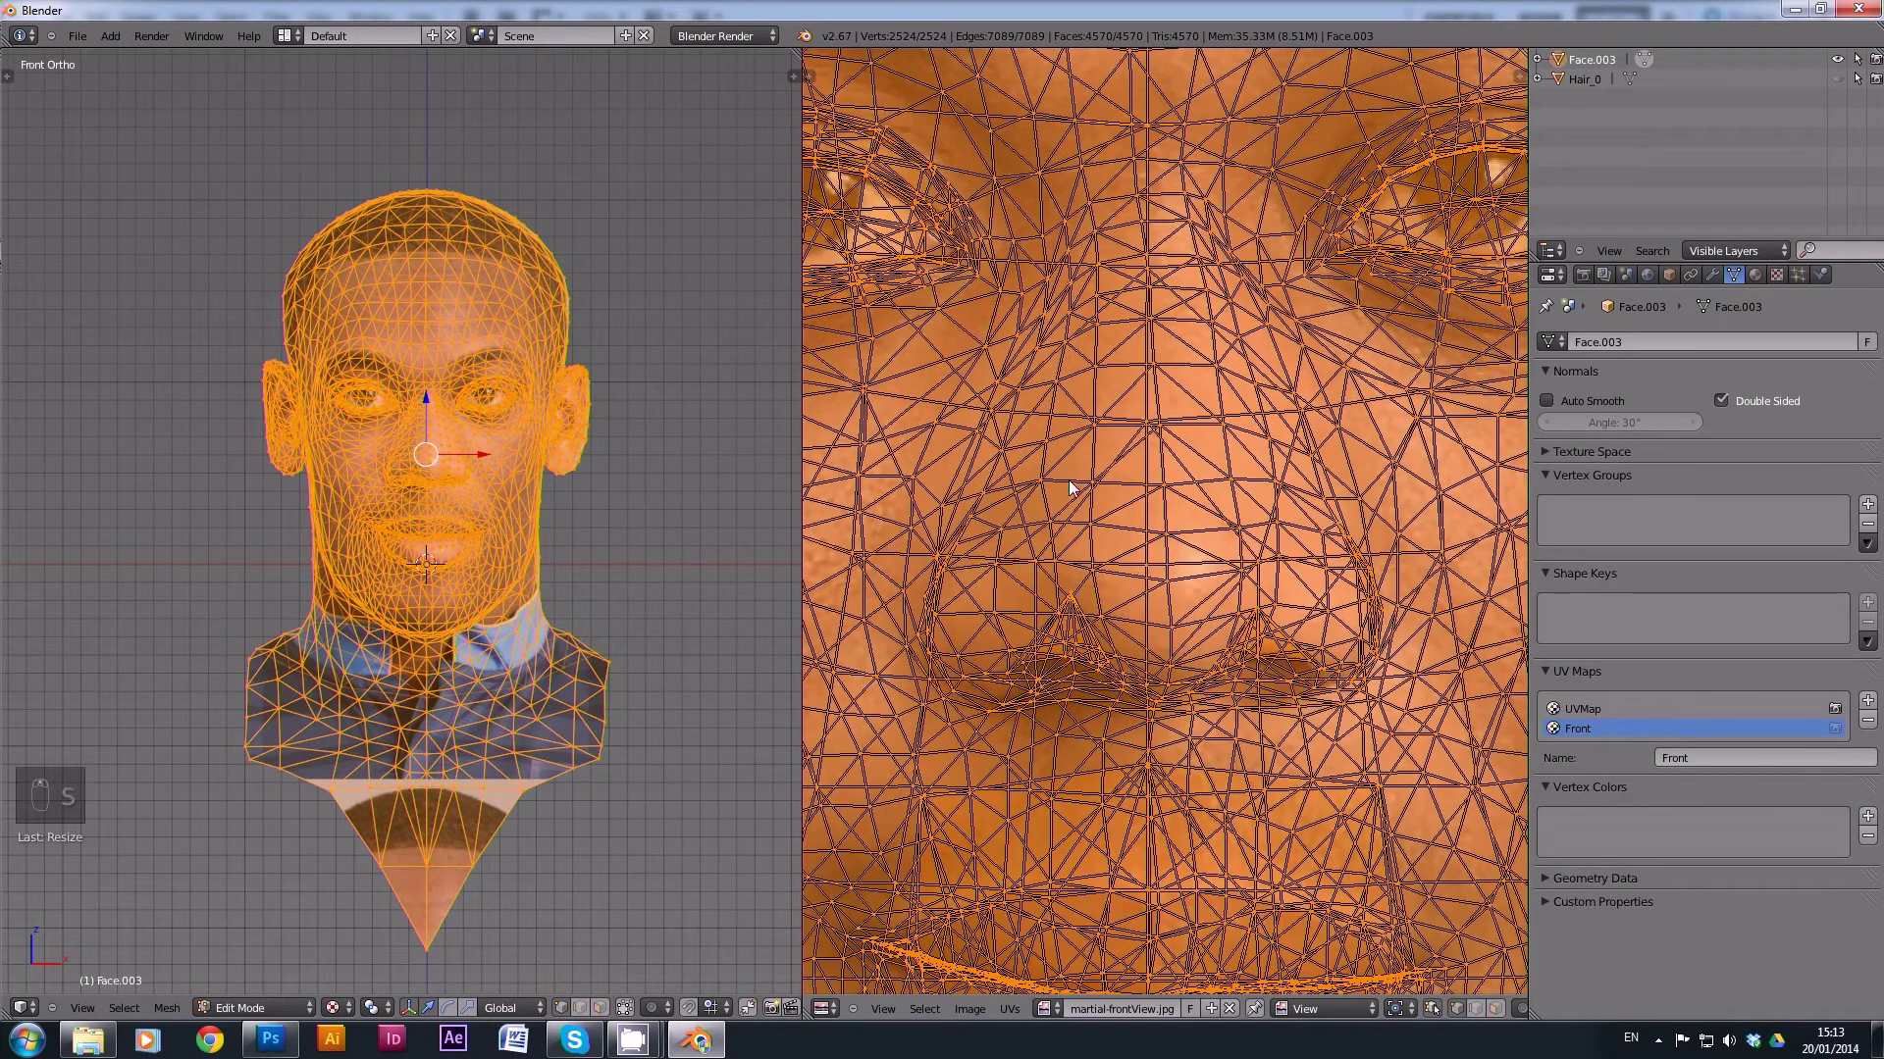
pyautogui.keyDown('ctrl'); pyautogui.scroll(-4, 1196, 738); pyautogui.keyUp('ctrl')
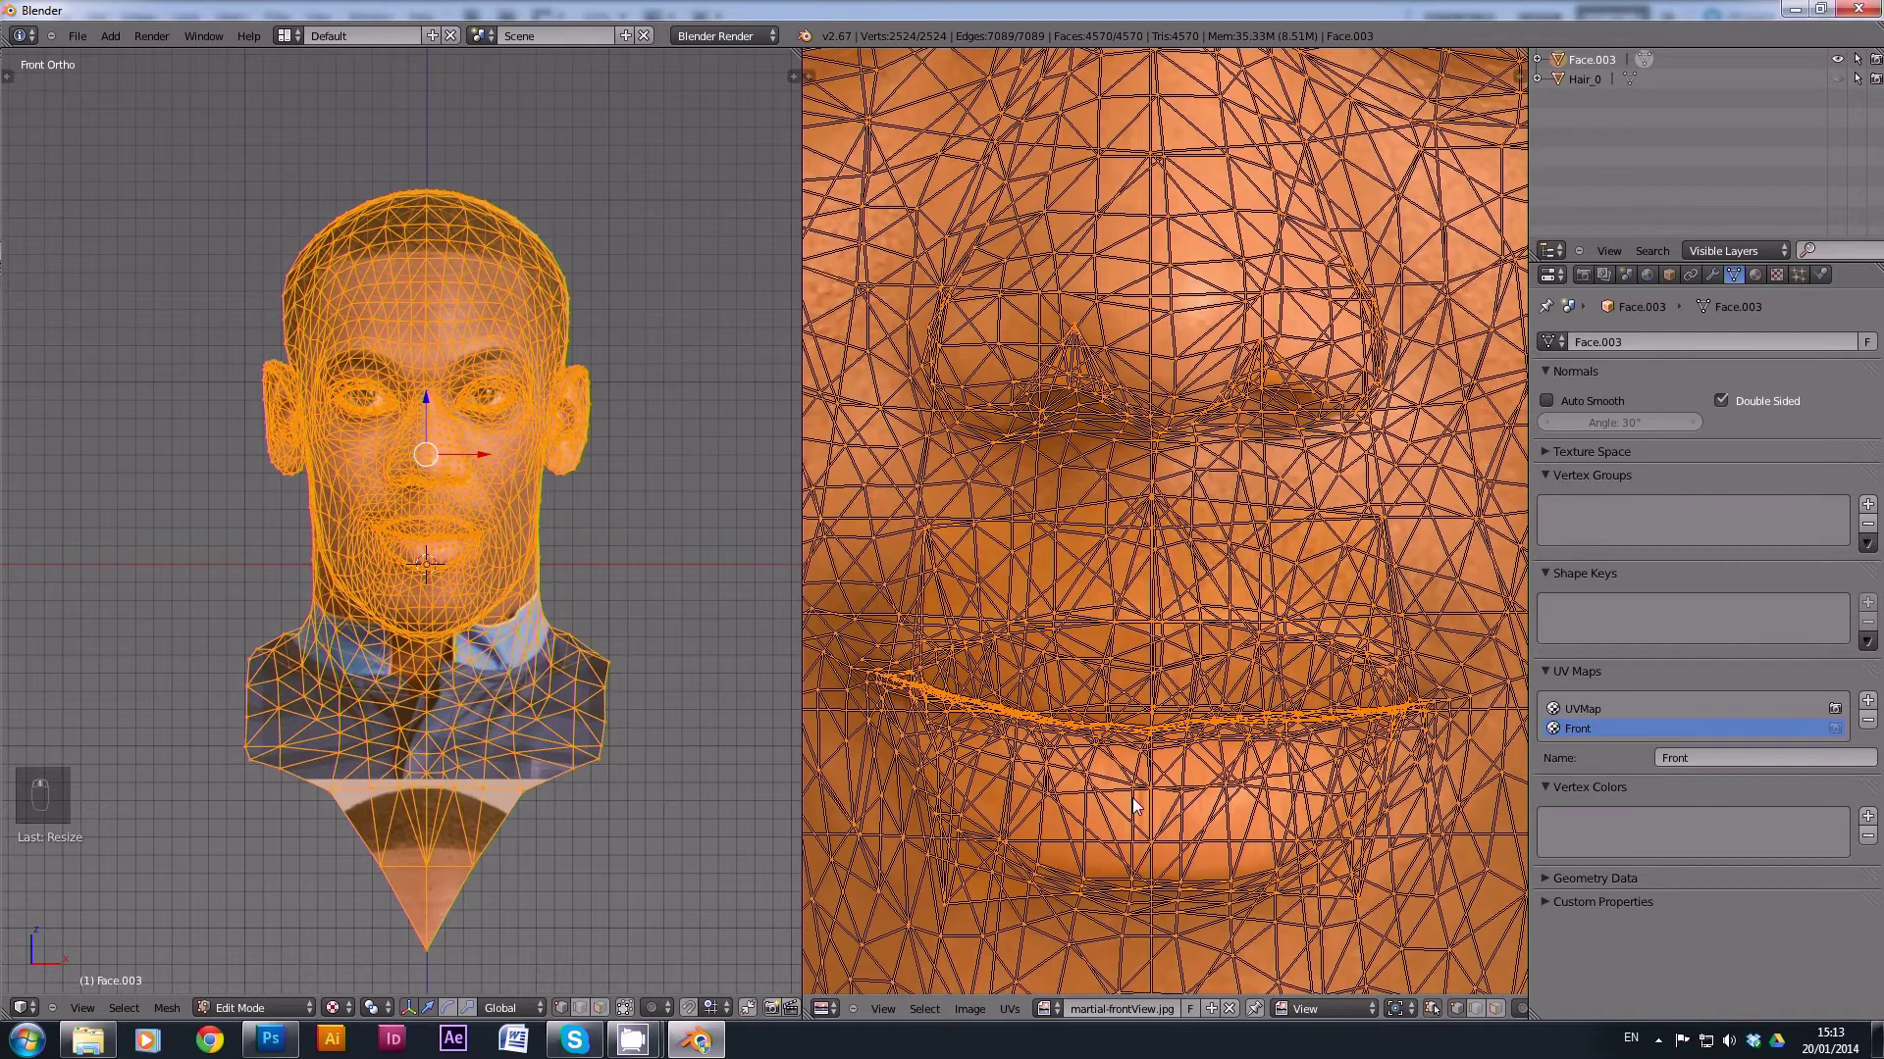
pyautogui.scroll(-4, 1229, 571)
pyautogui.scroll(6, 1220, 584)
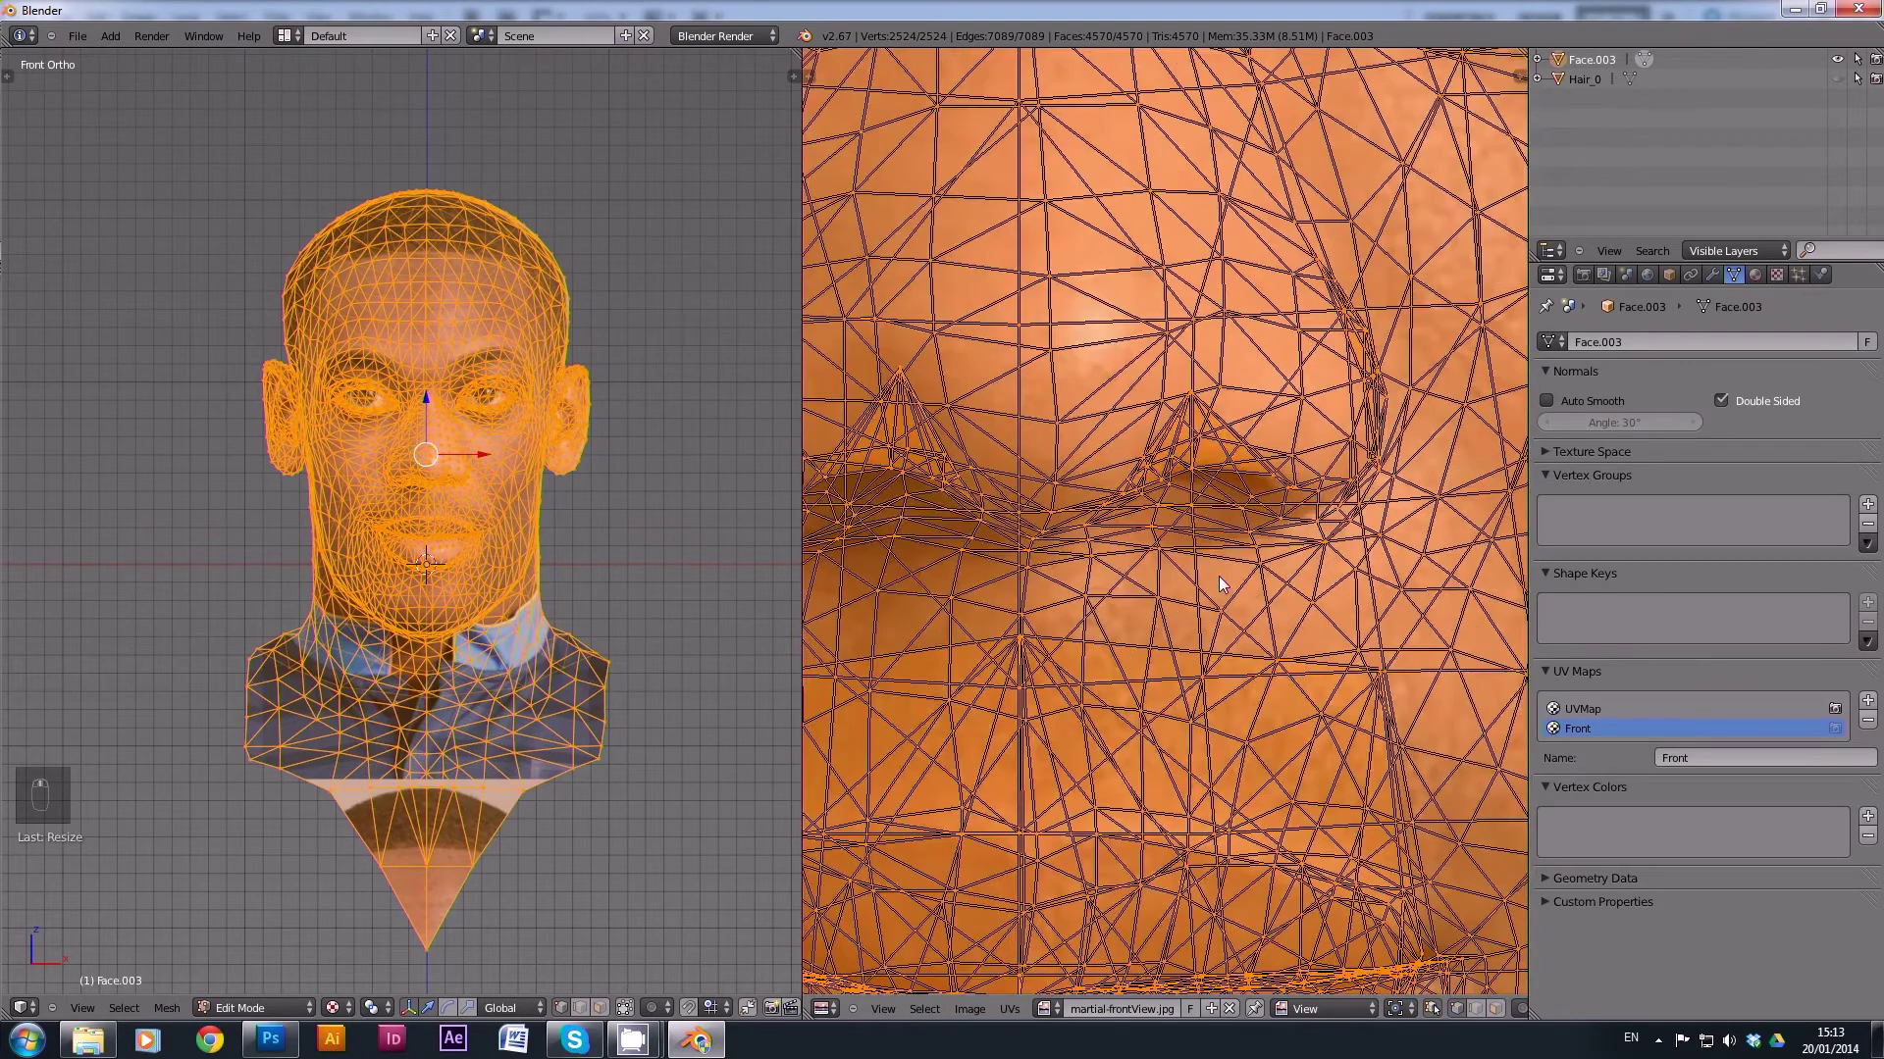
pyautogui.scroll(-4, 1220, 585)
pyautogui.scroll(5, 1213, 554)
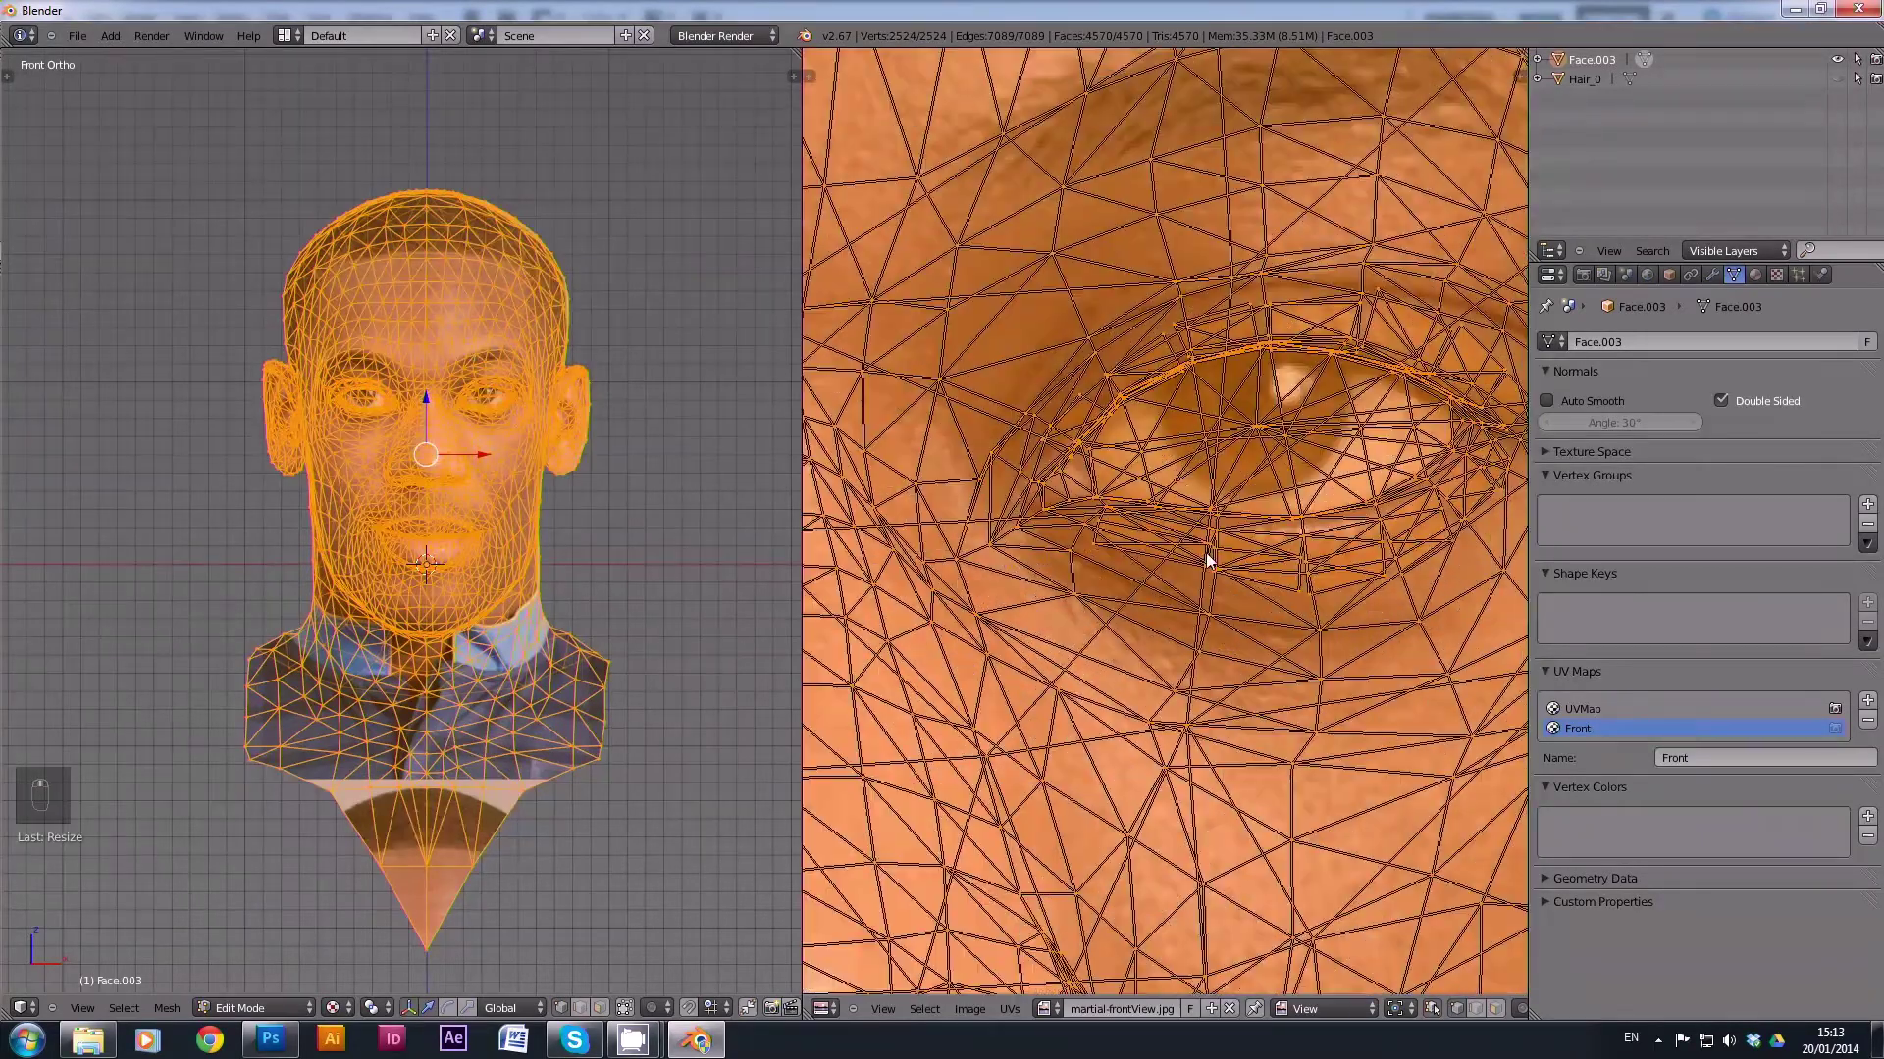
pyautogui.scroll(-4, 1278, 490)
pyautogui.scroll(1, 1100, 591)
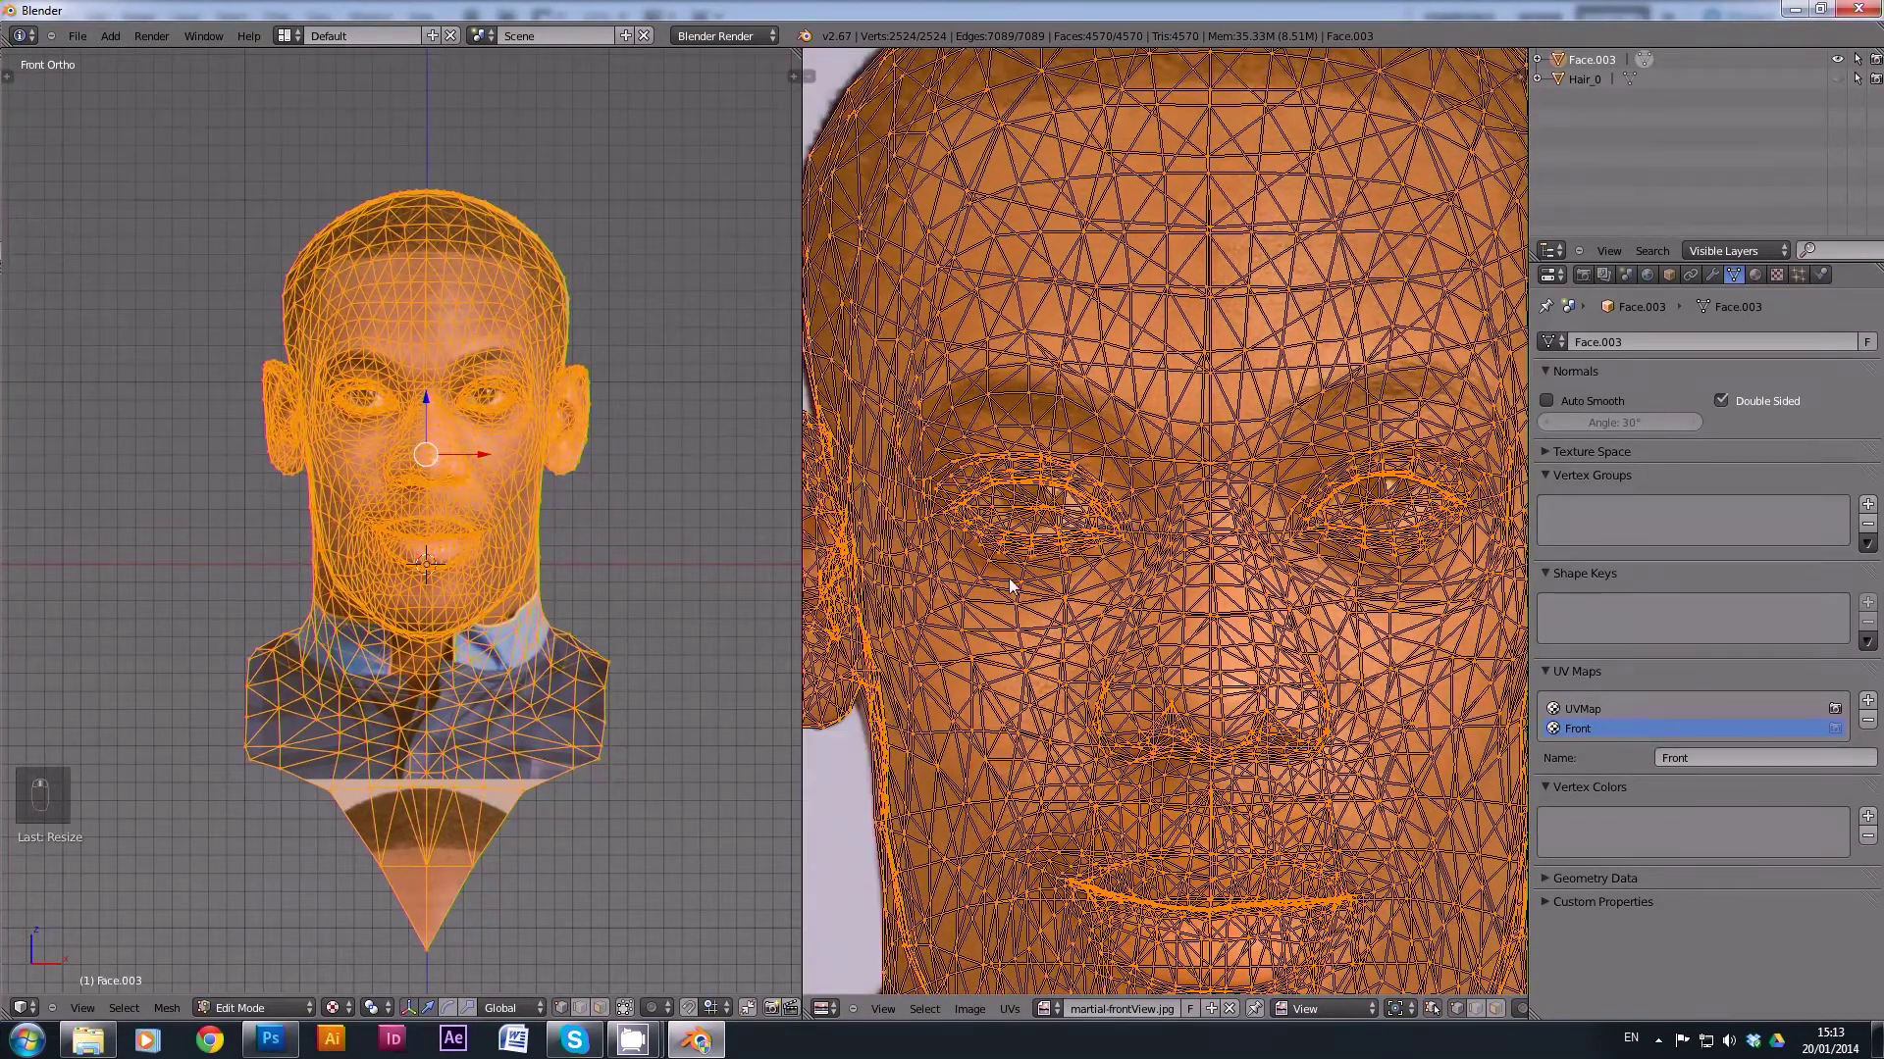
pyautogui.moveTo(958, 600); pyautogui.dragTo(1056, 555, button='middle')
pyautogui.moveTo(1156, 307); pyautogui.dragTo(849, 419, button='middle')
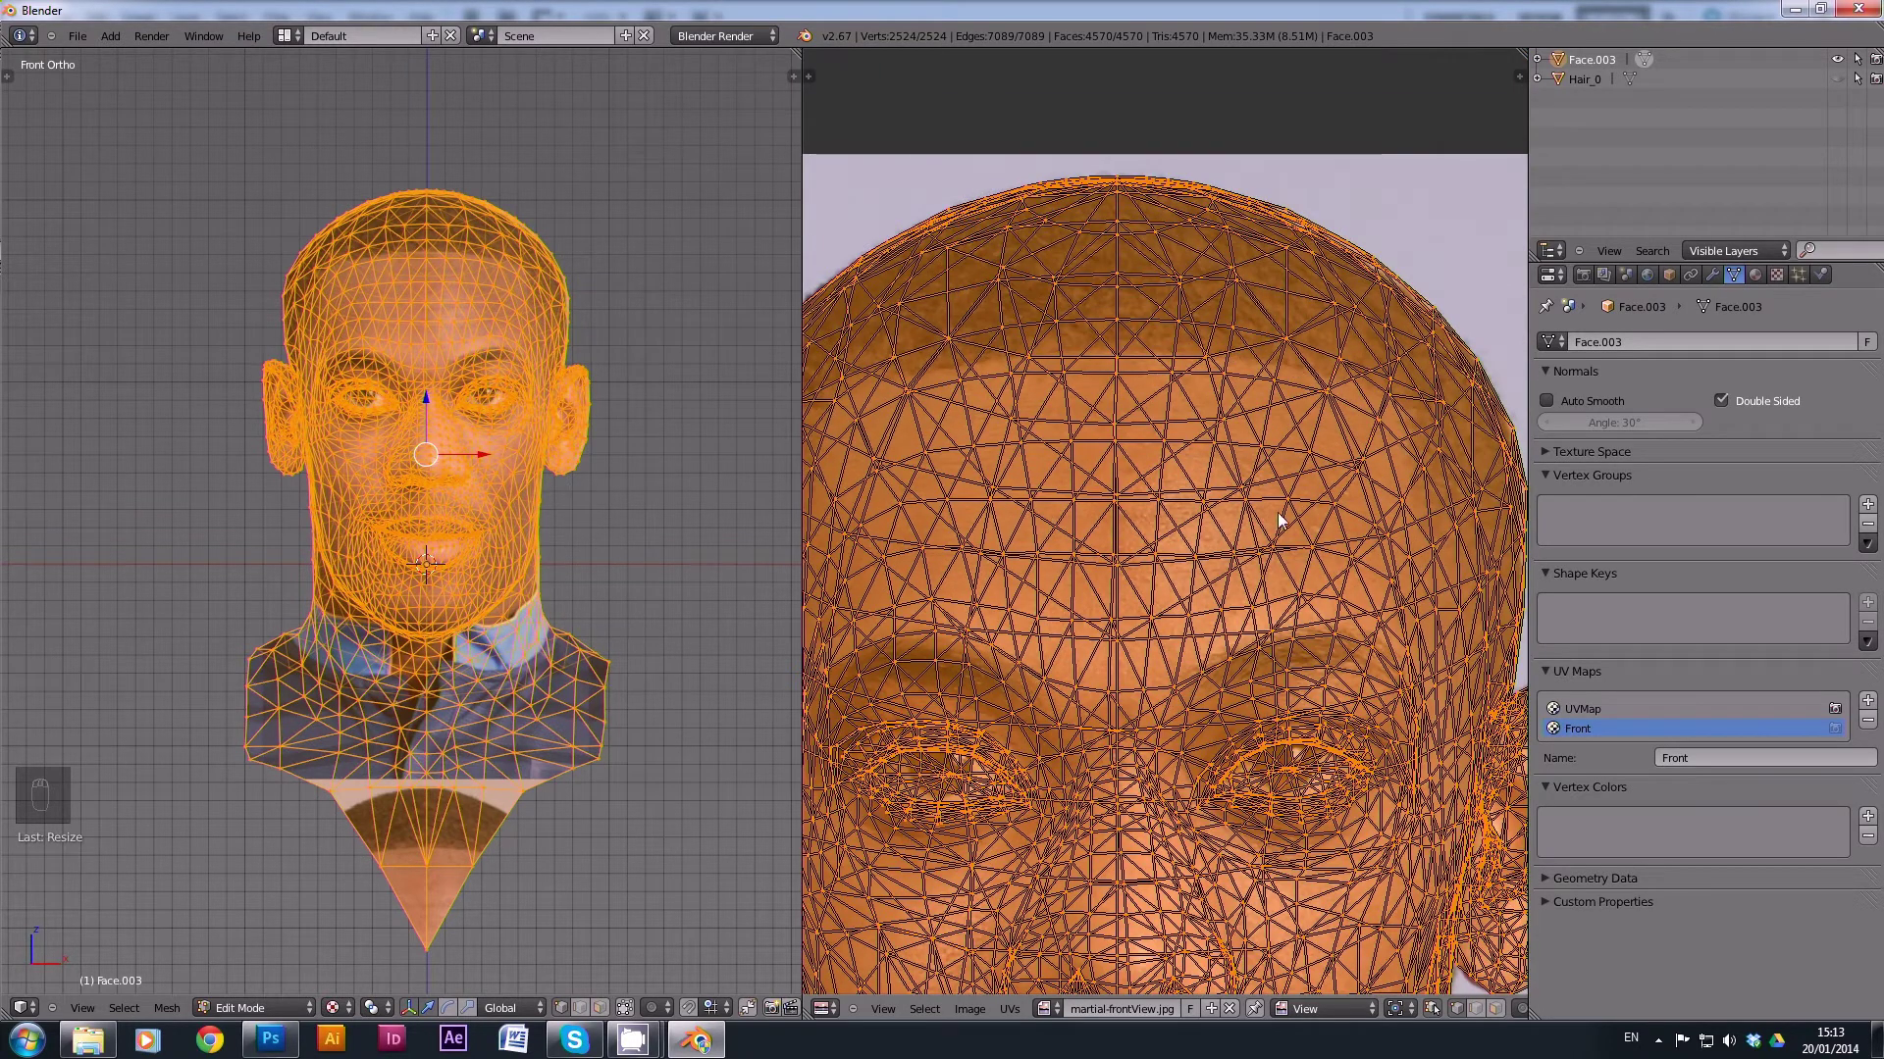
pyautogui.scroll(-2, 1272, 517)
pyautogui.moveTo(1234, 638); pyautogui.dragTo(1239, 477, button='middle')
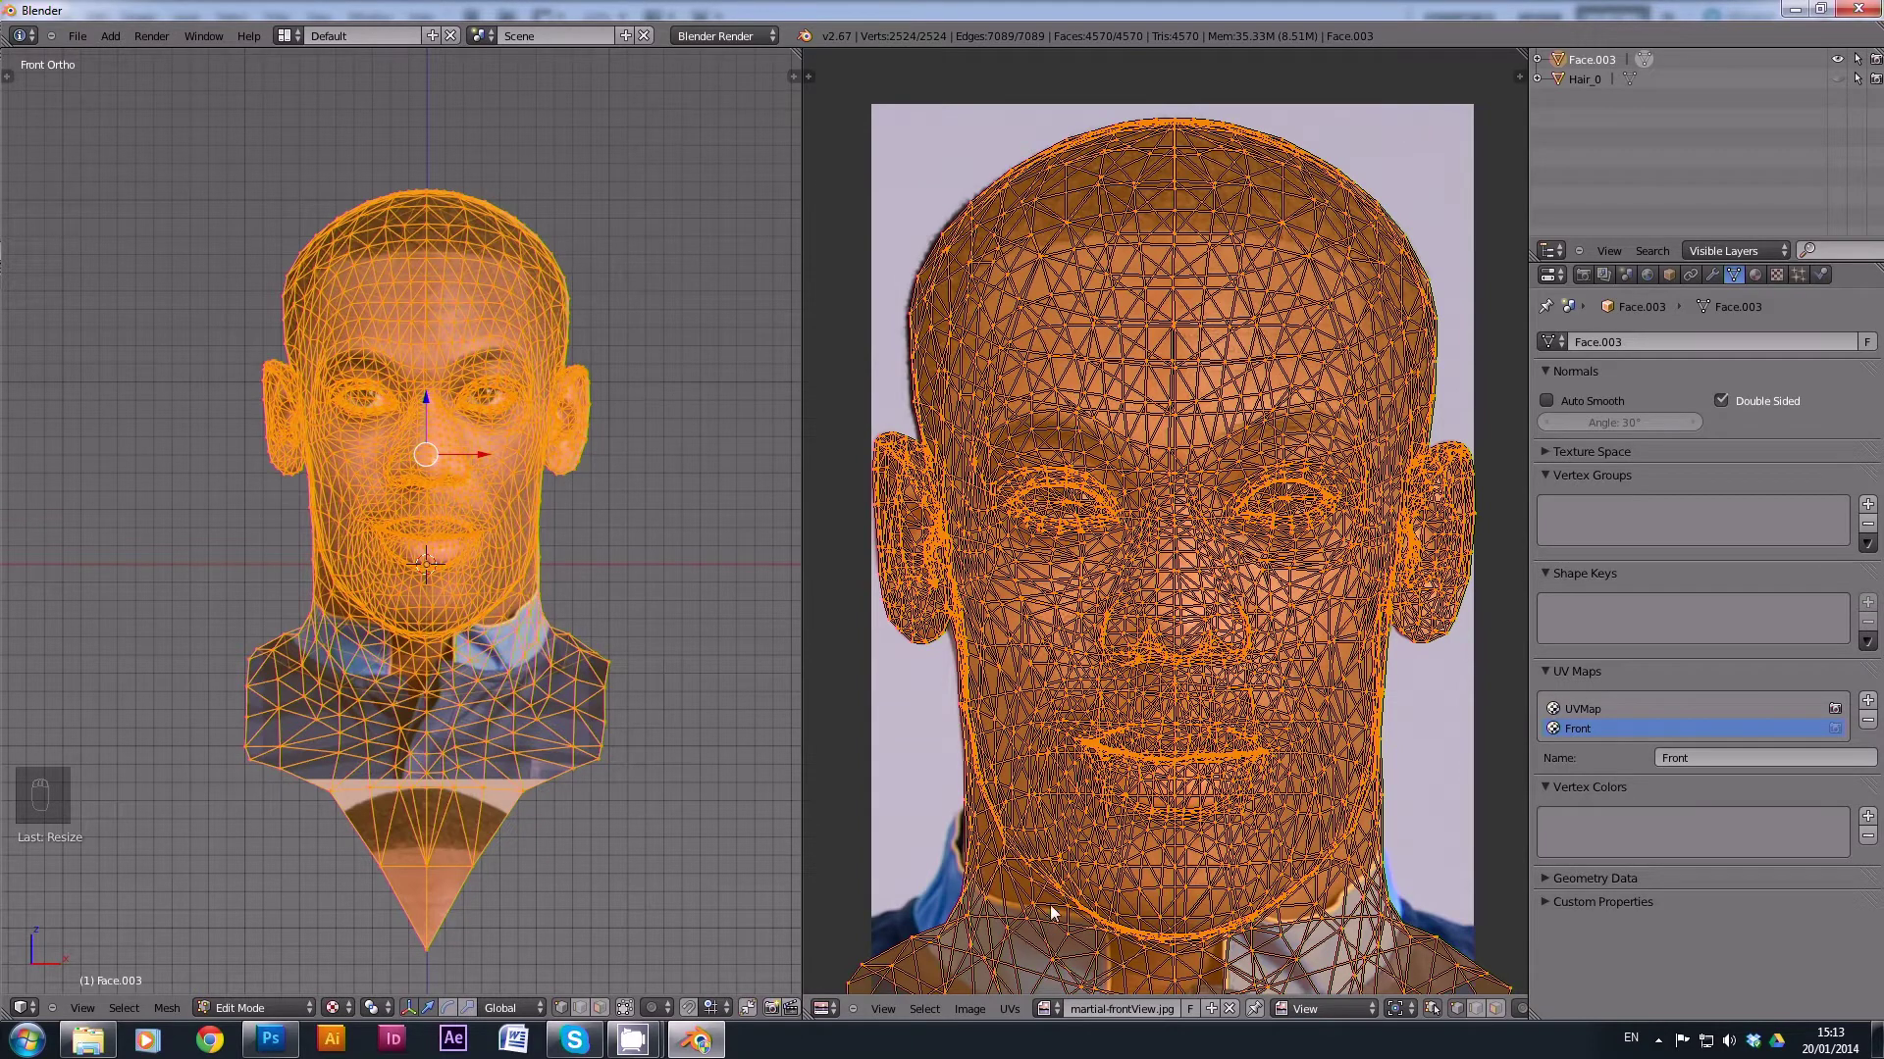
# Switch the head to Object Mode and inspect the projected front photo on it from an angle.
pyautogui.scroll(5, 1192, 549)
pyautogui.scroll(-4, 1192, 550)
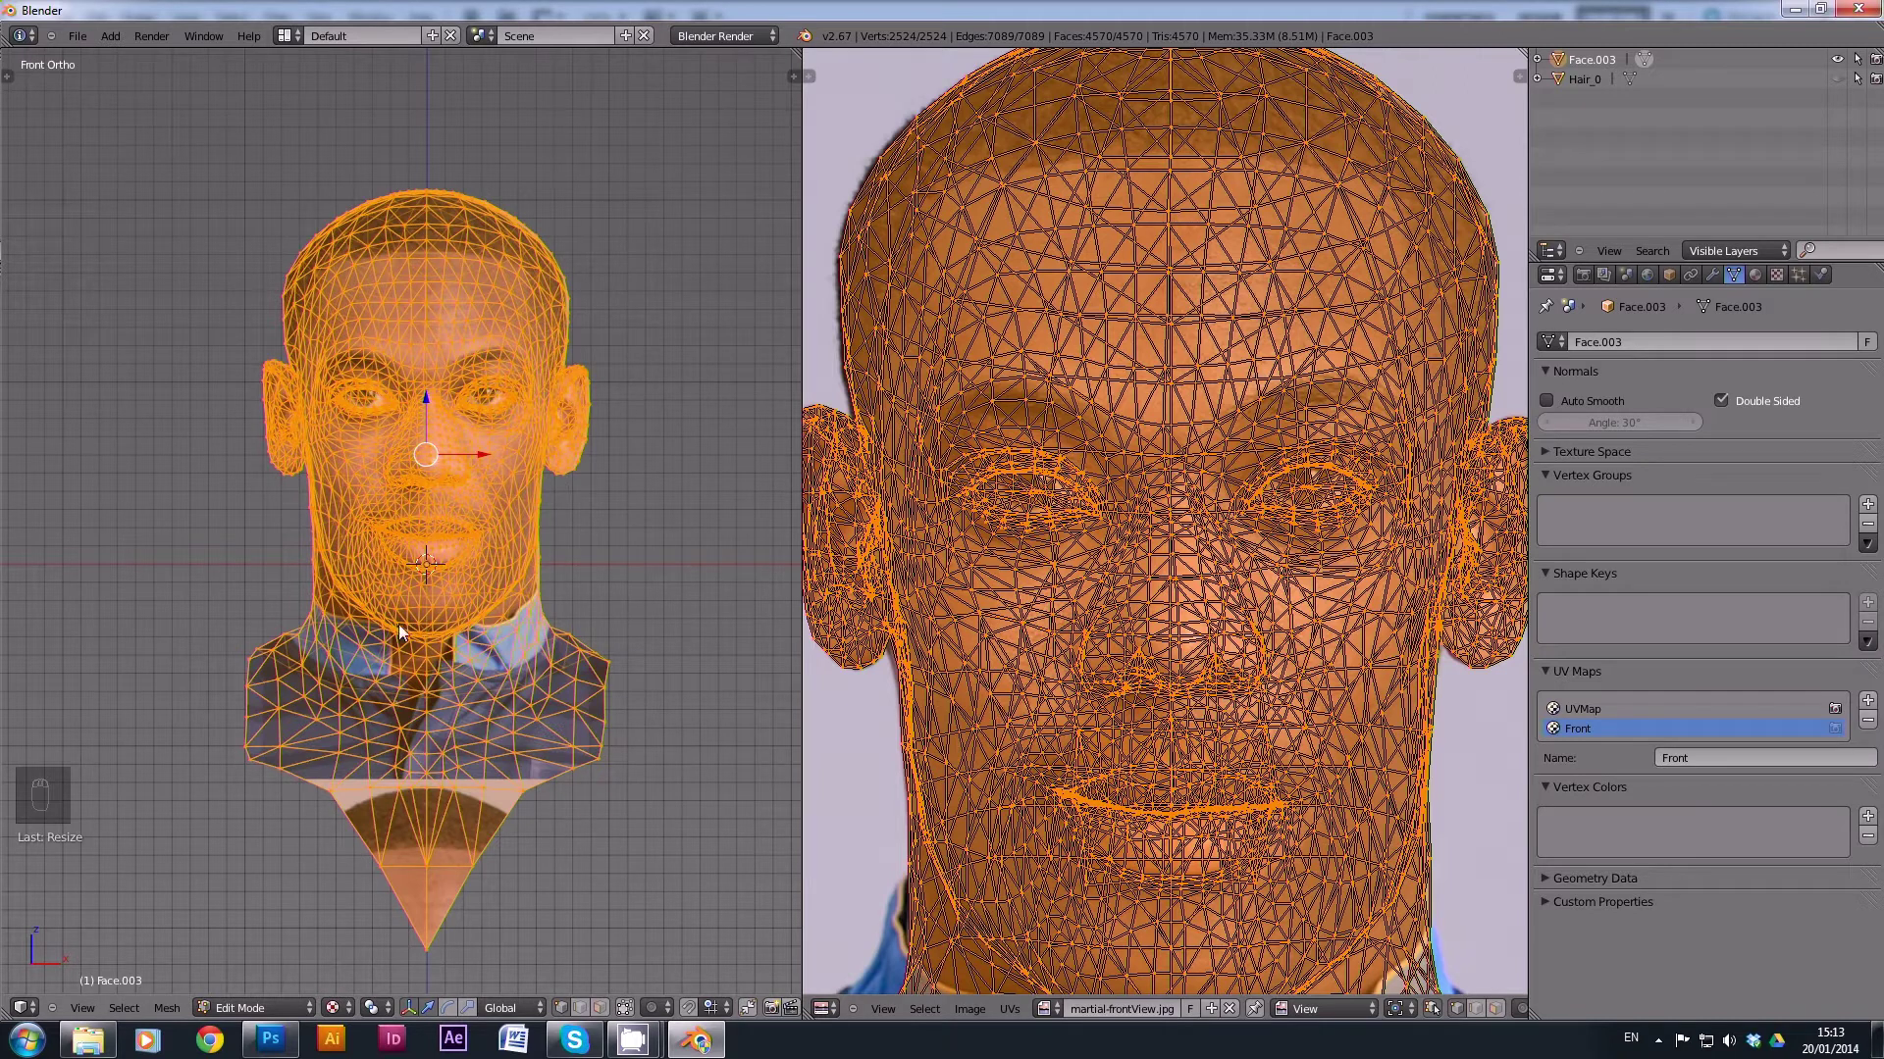
pyautogui.click(282, 1004)
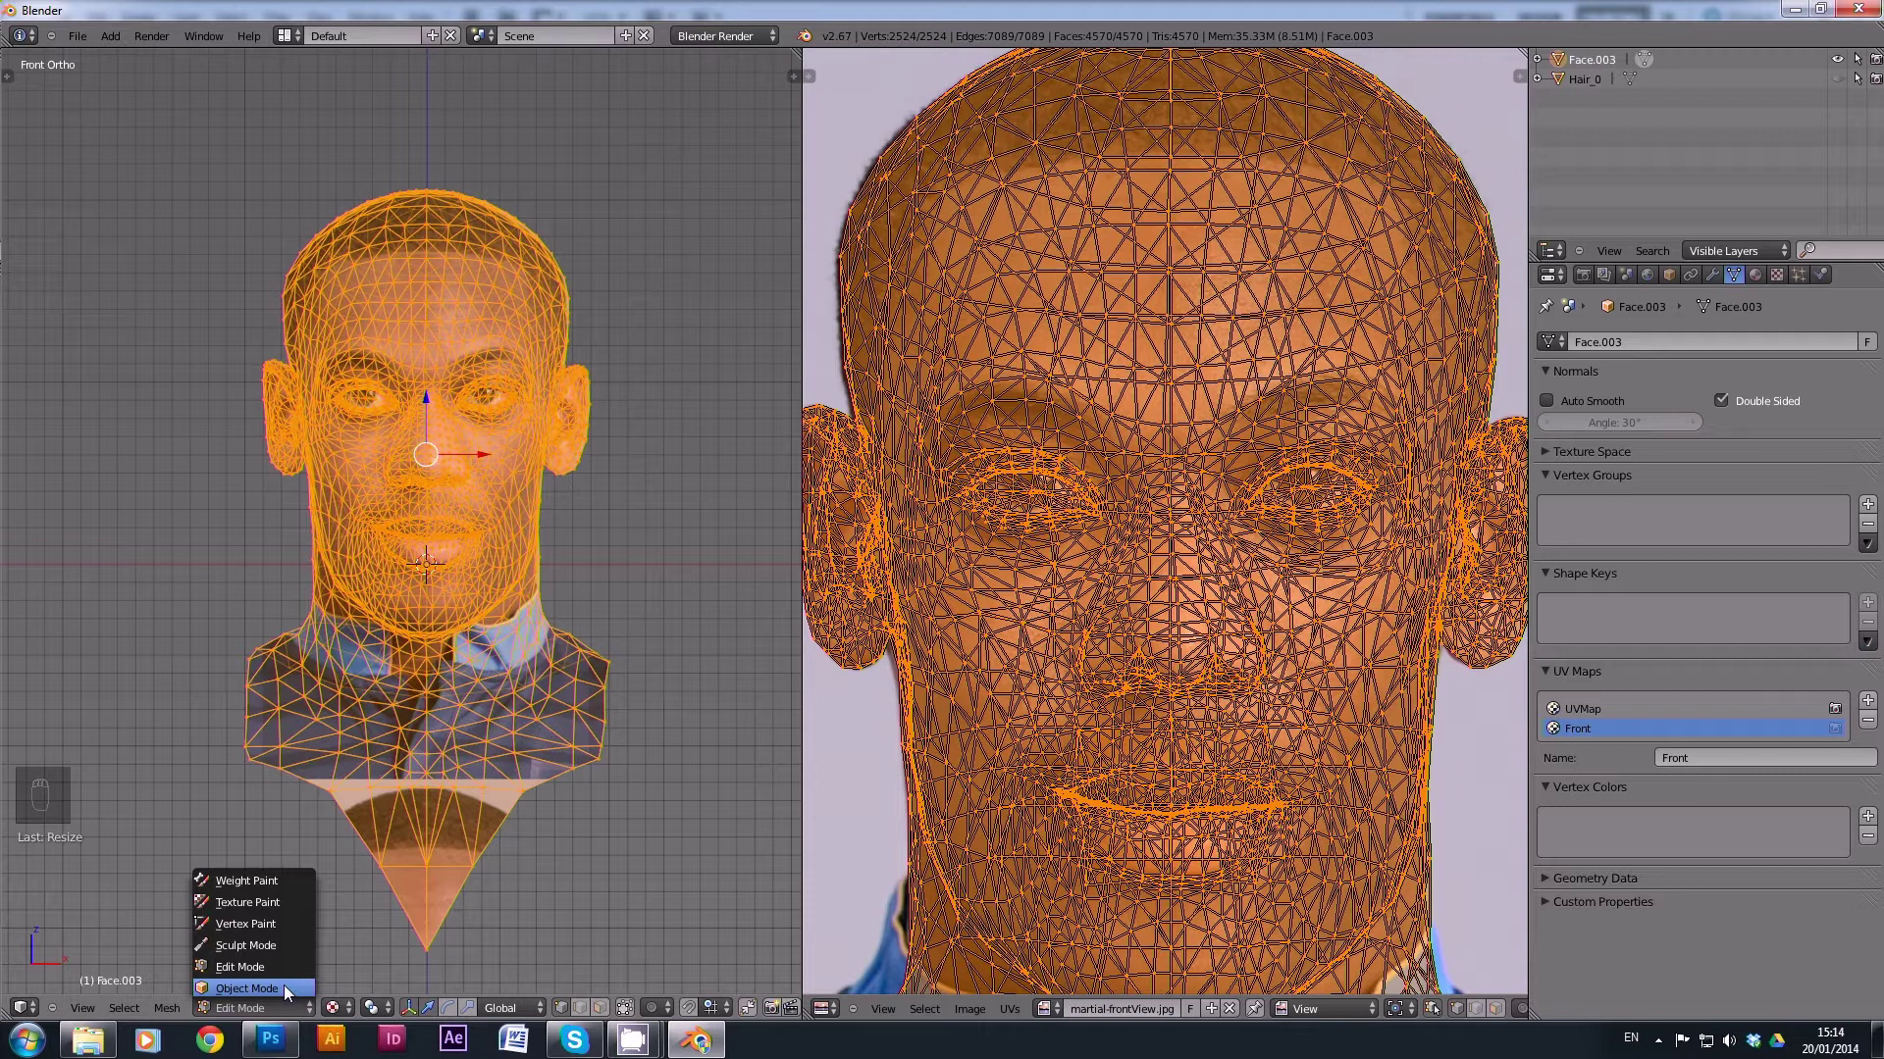
pyautogui.click(284, 989)
pyautogui.moveTo(475, 482); pyautogui.dragTo(547, 494, button='middle')
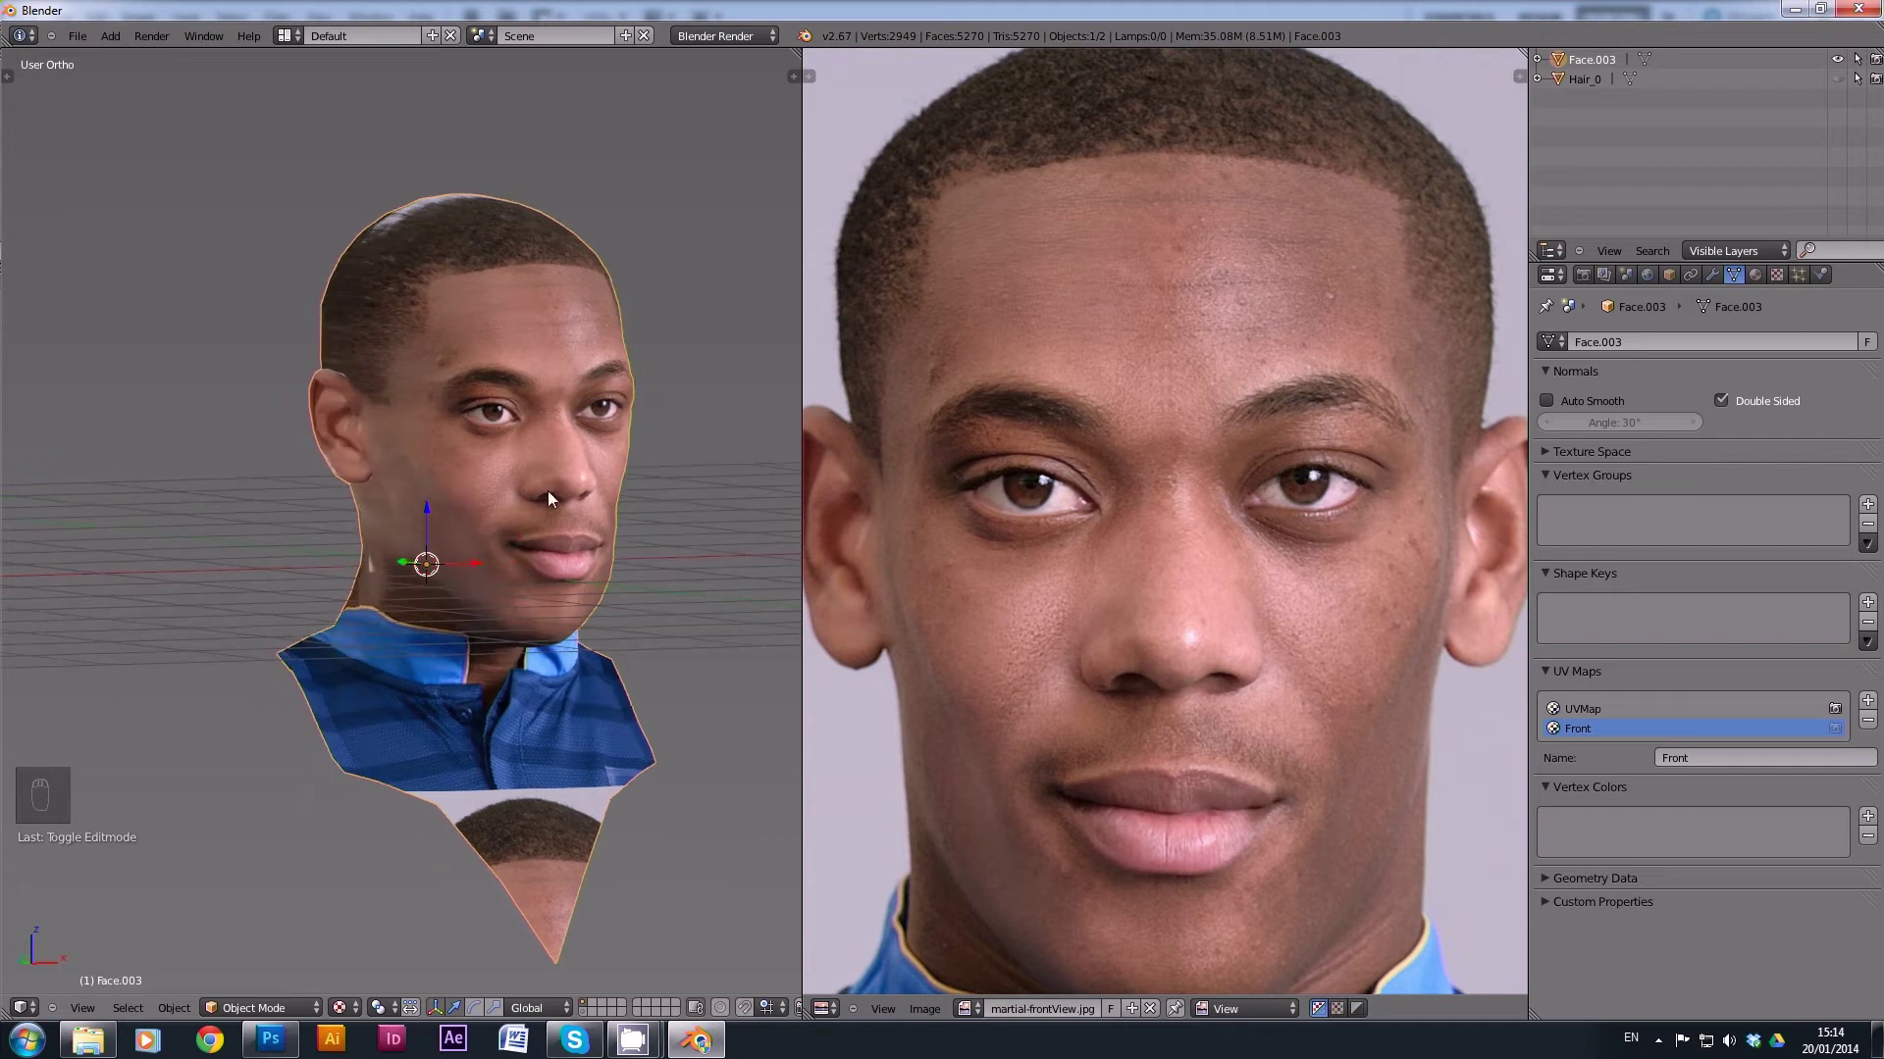
pyautogui.scroll(4, 547, 493)
pyautogui.scroll(-5, 548, 494)
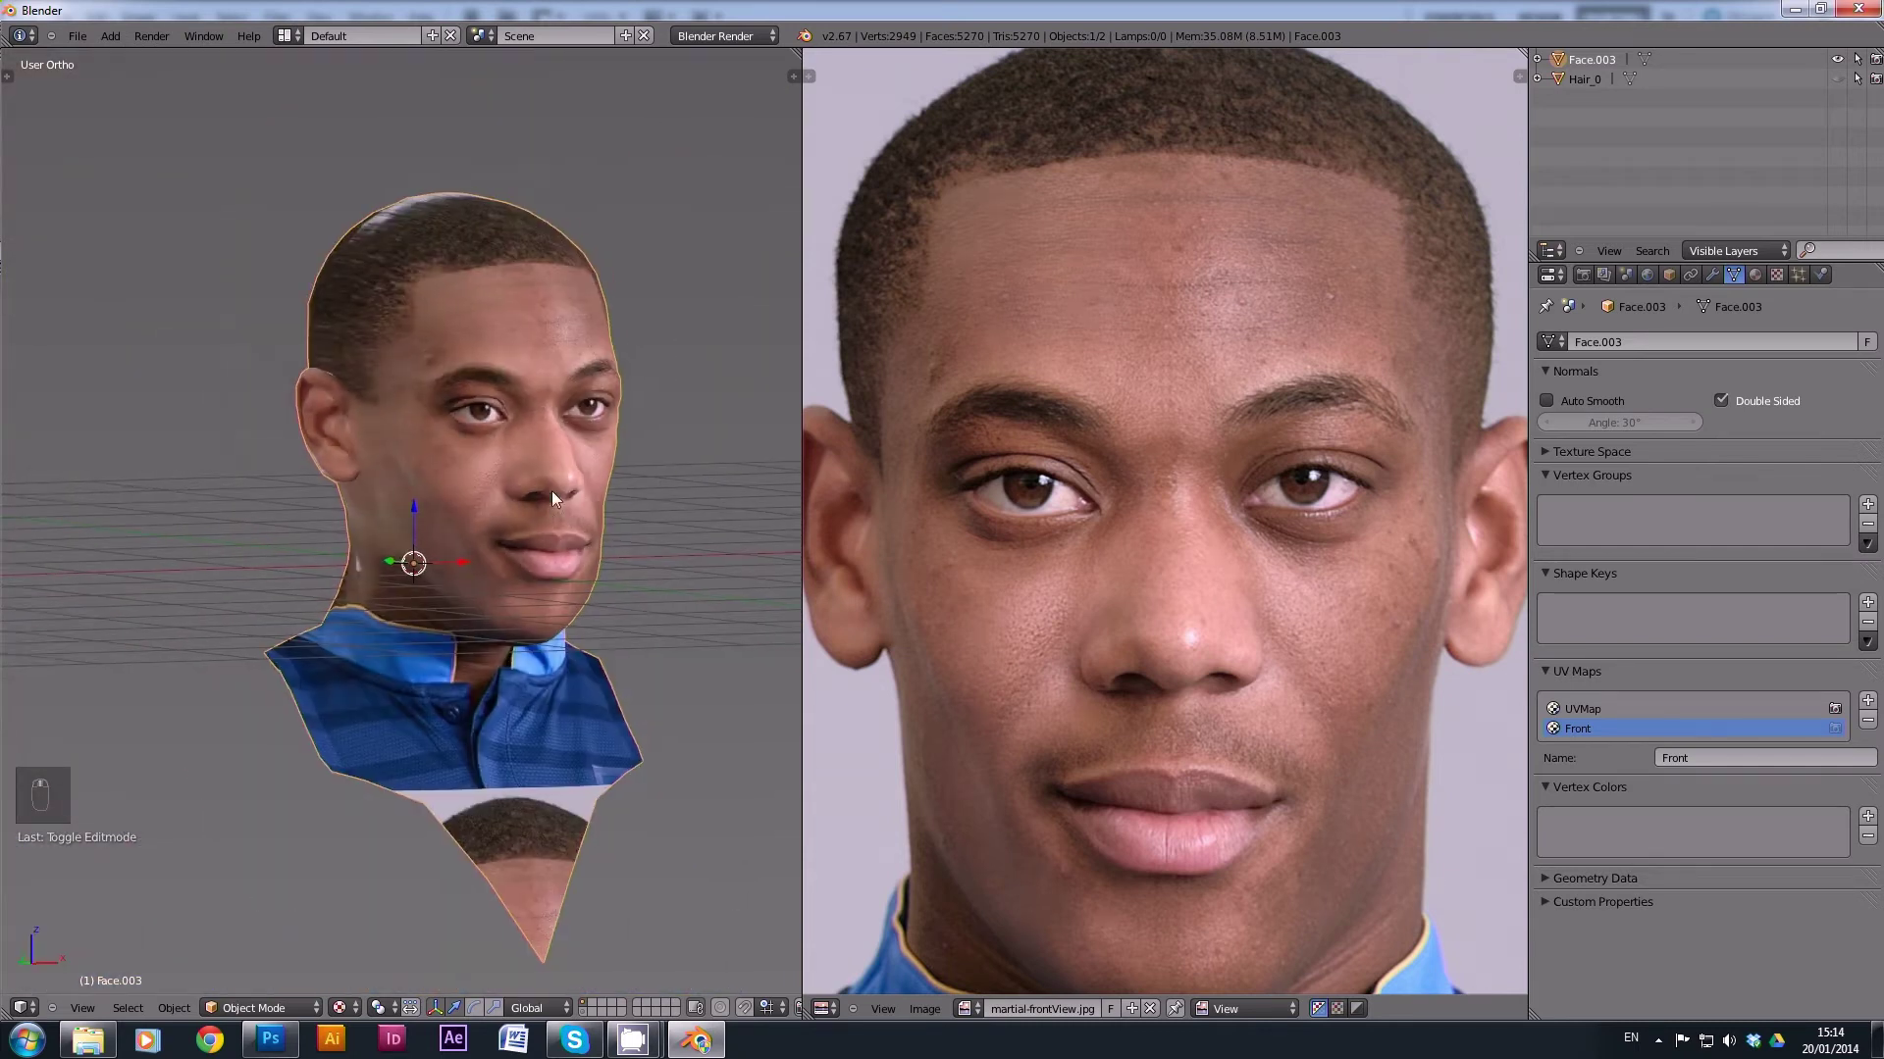
pyautogui.keyDown('shift'); pyautogui.moveTo(551, 491); pyautogui.dragTo(516, 455, button='middle'); pyautogui.keyUp('shift')
pyautogui.scroll(-1, 608, 450)
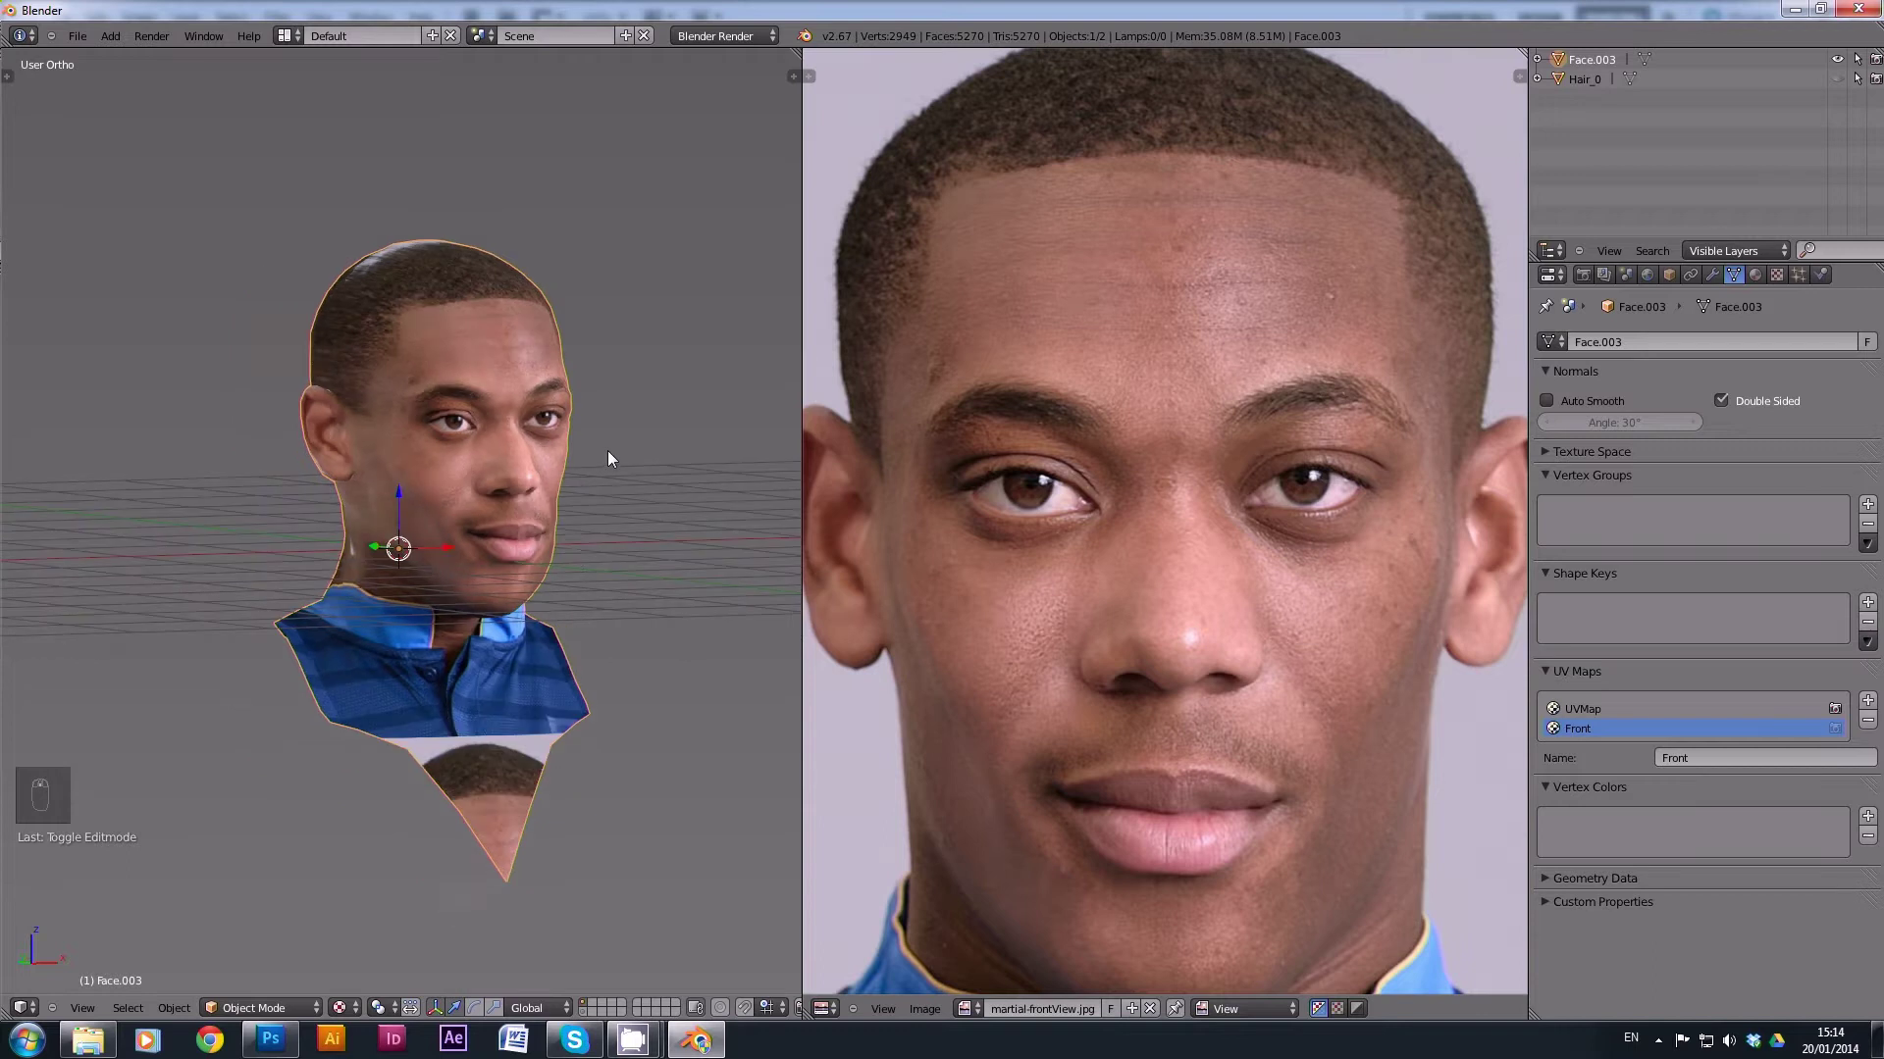
# Make UVMap the active UV map and put the head into Texture Paint mode in front view with the brush settings shown.
pyautogui.click(1591, 709)
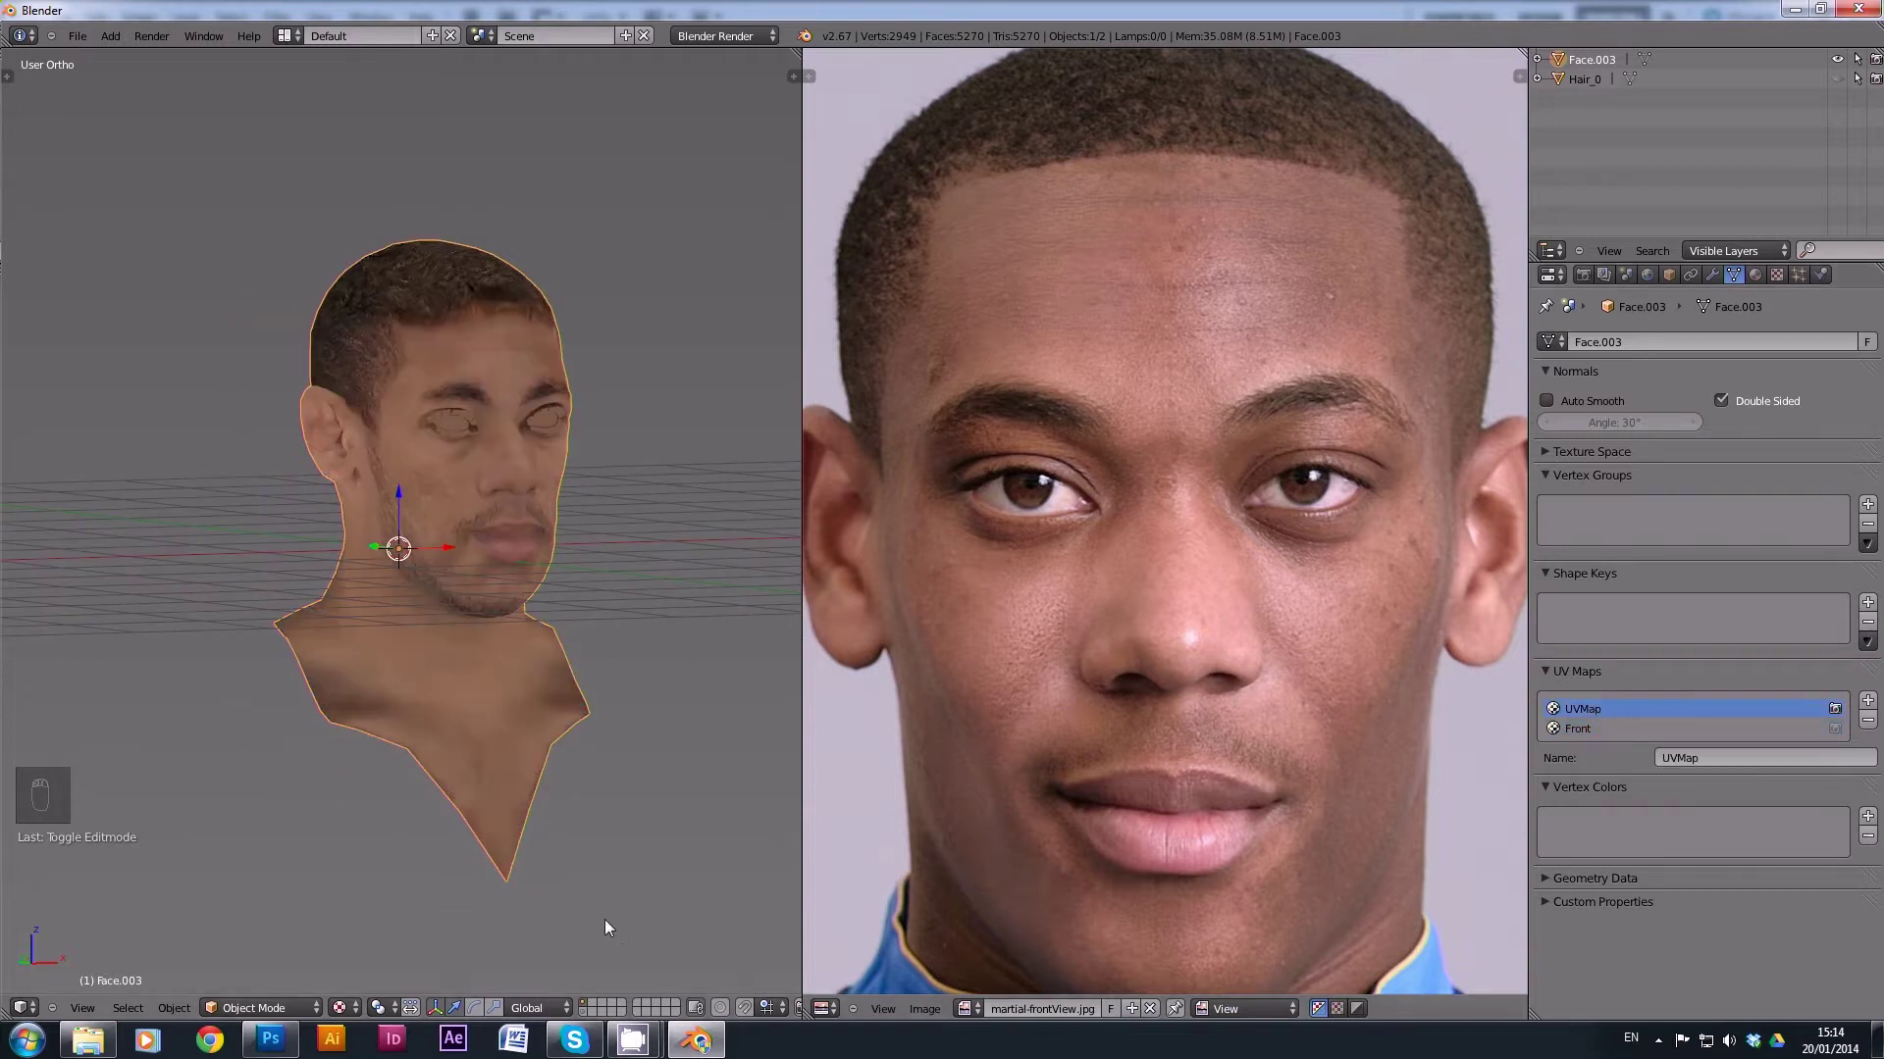
pyautogui.click(296, 1007)
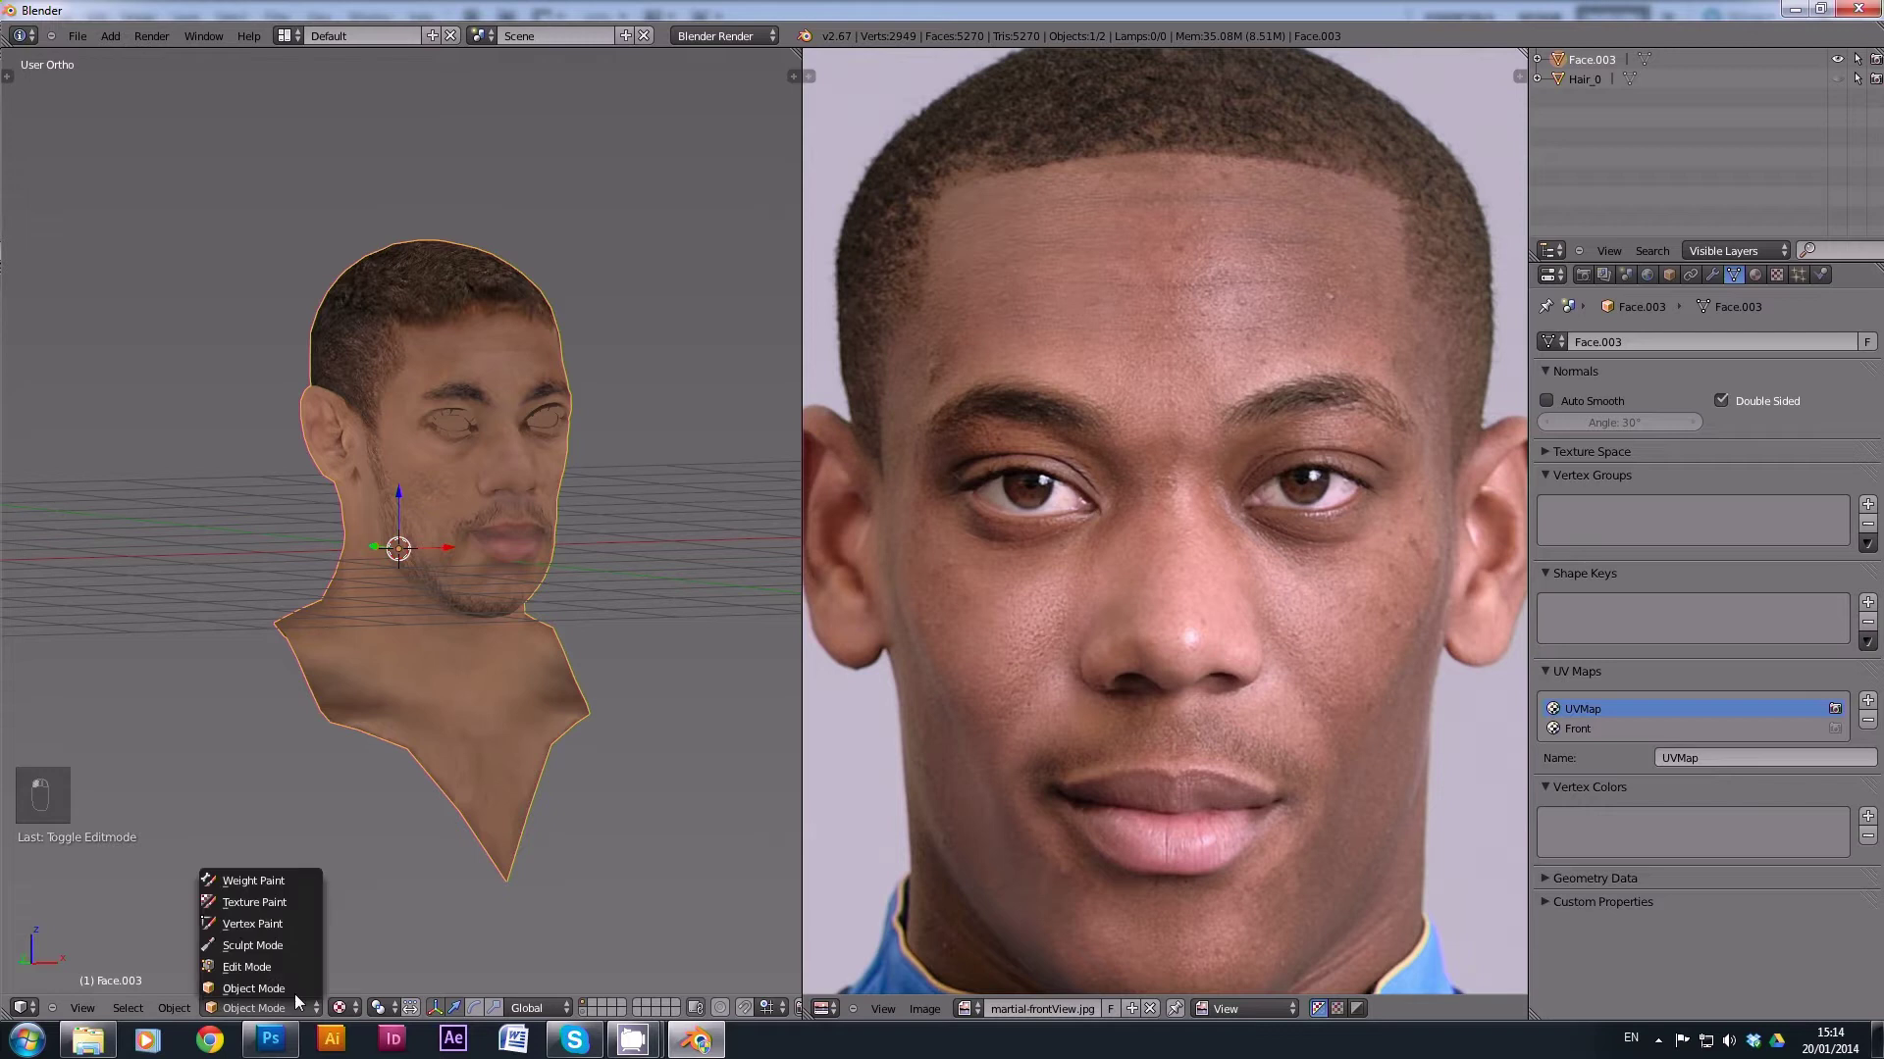
pyautogui.click(282, 903)
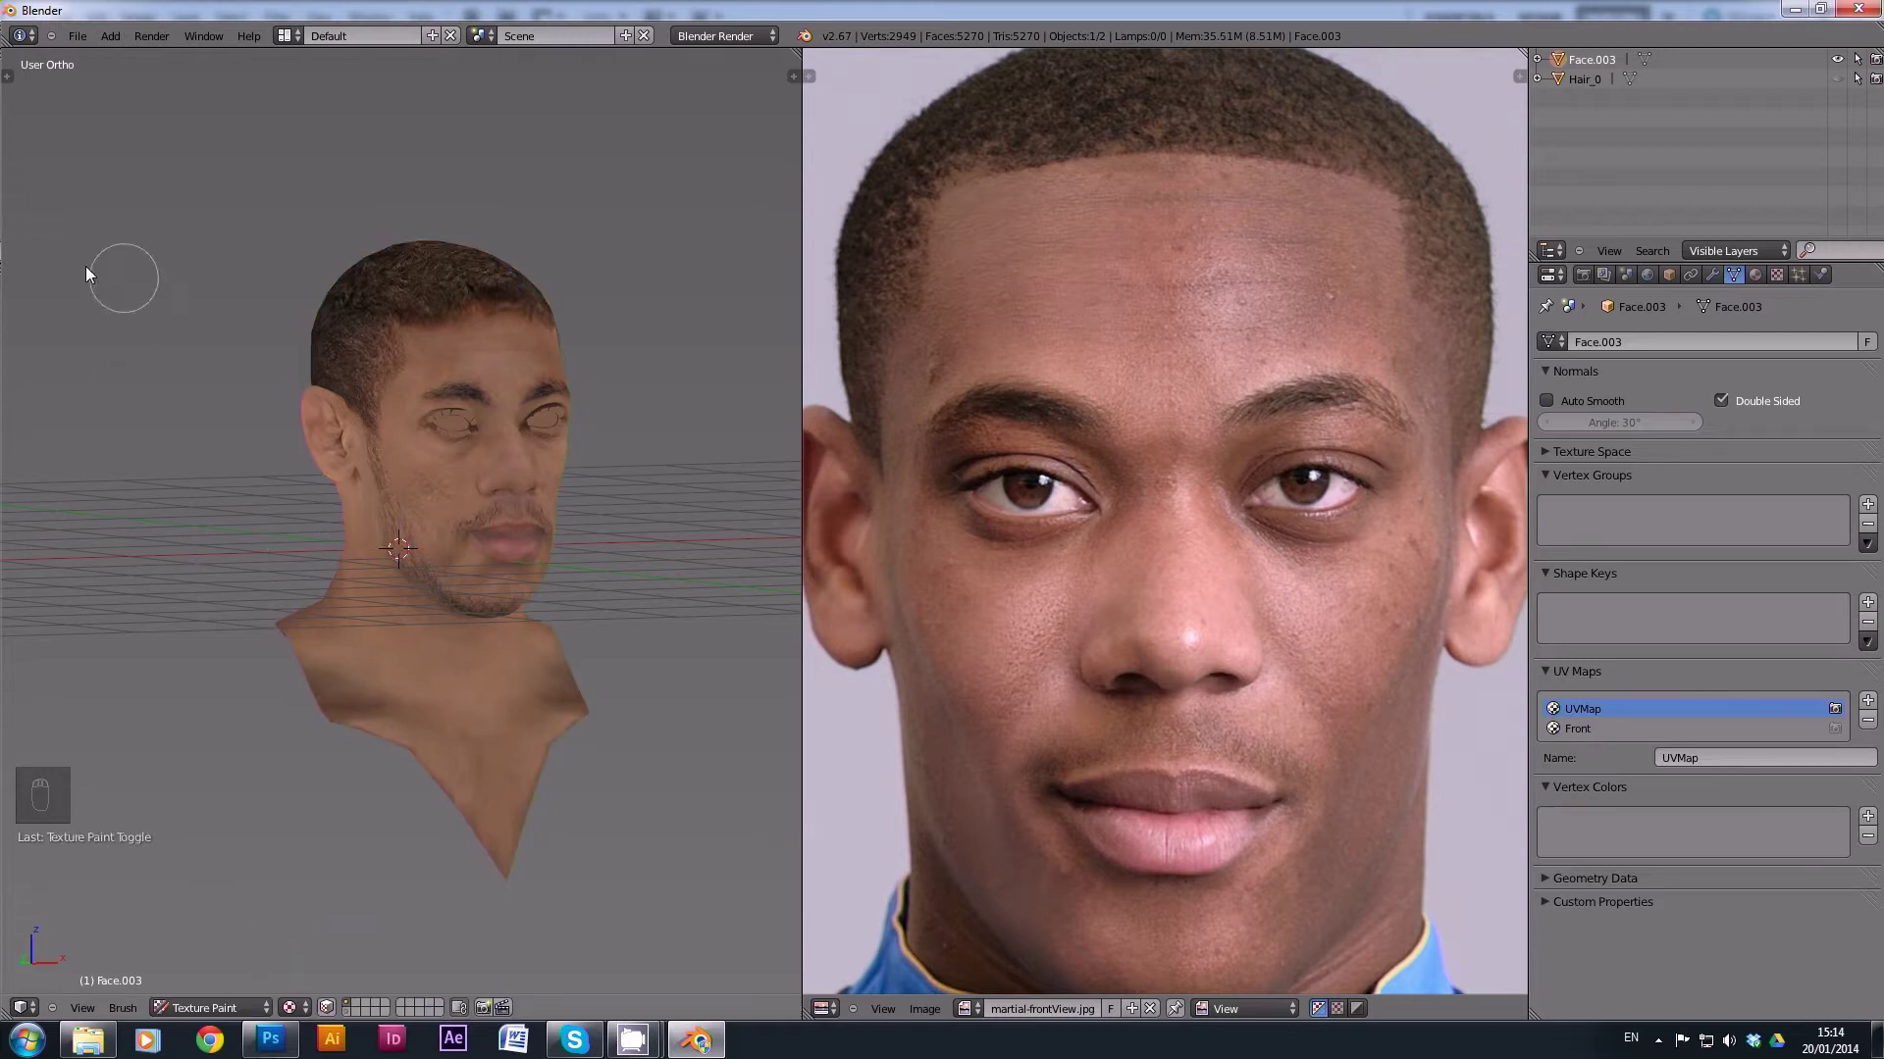
pyautogui.click(10, 77)
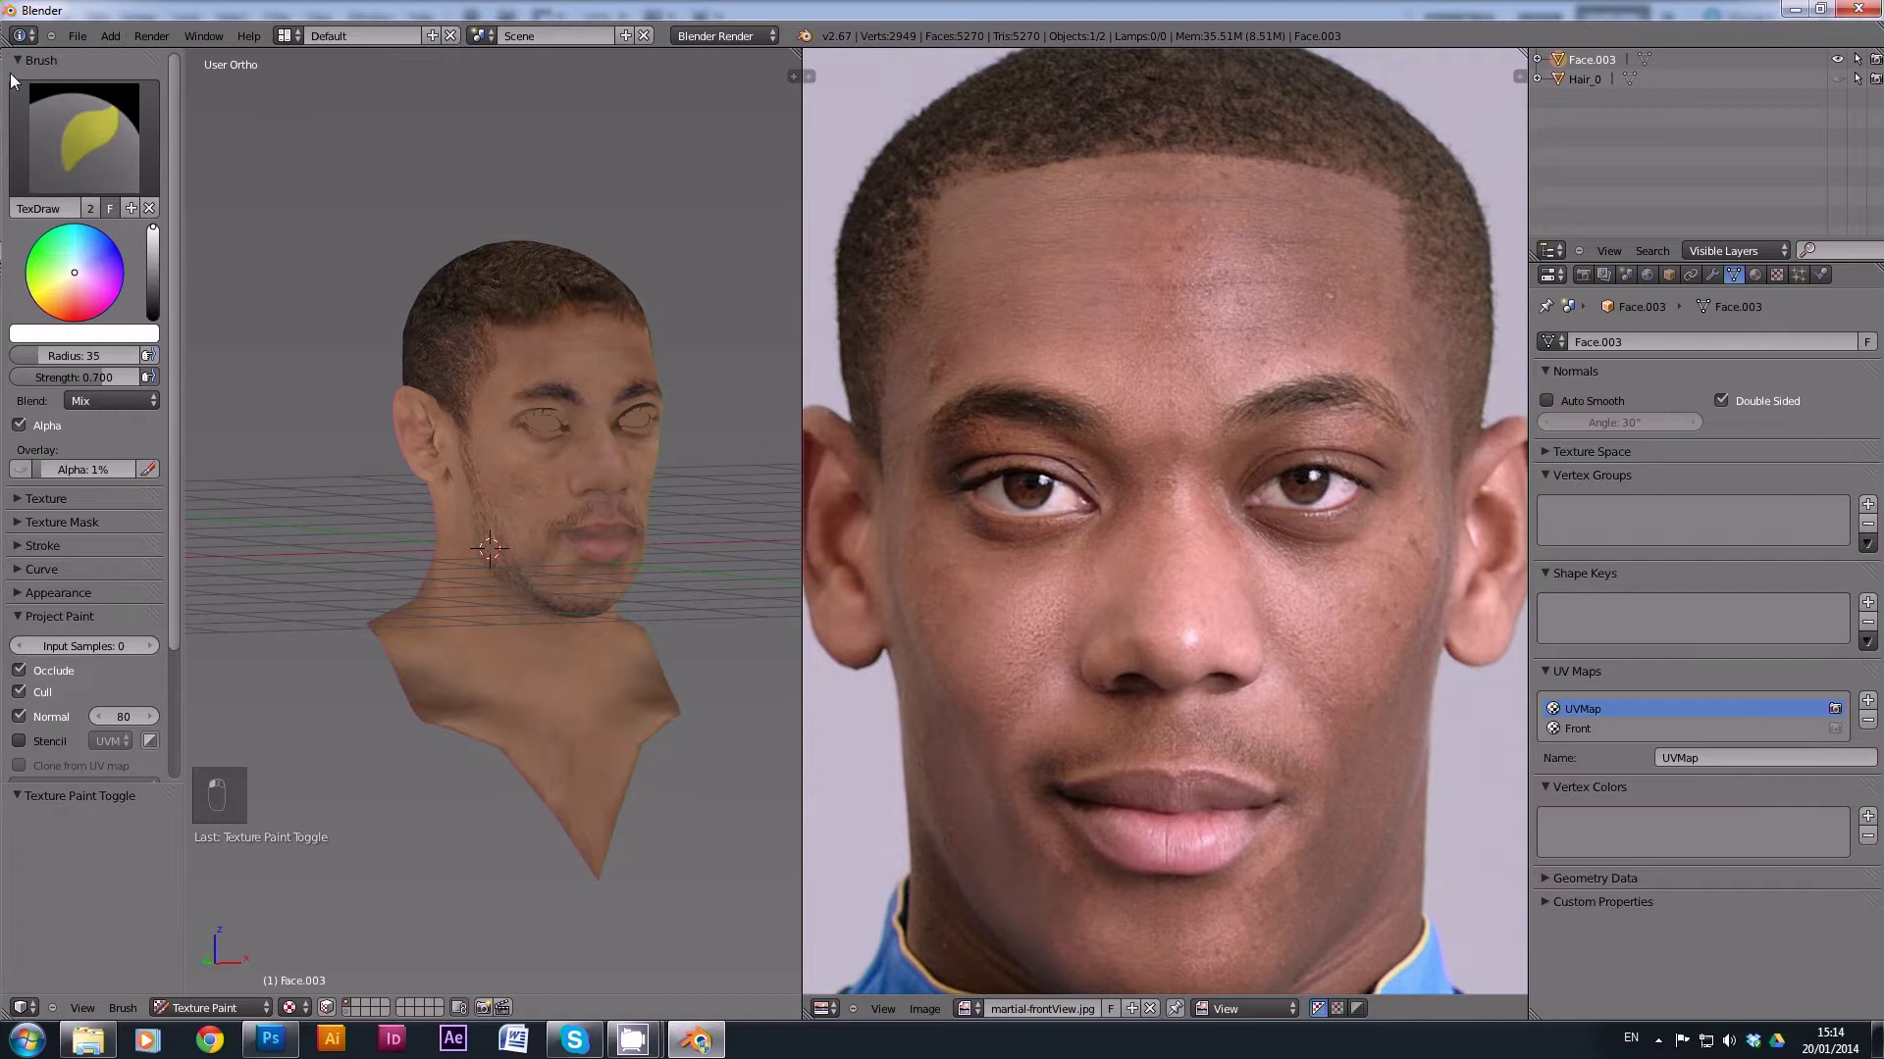
pyautogui.press('KP_1')
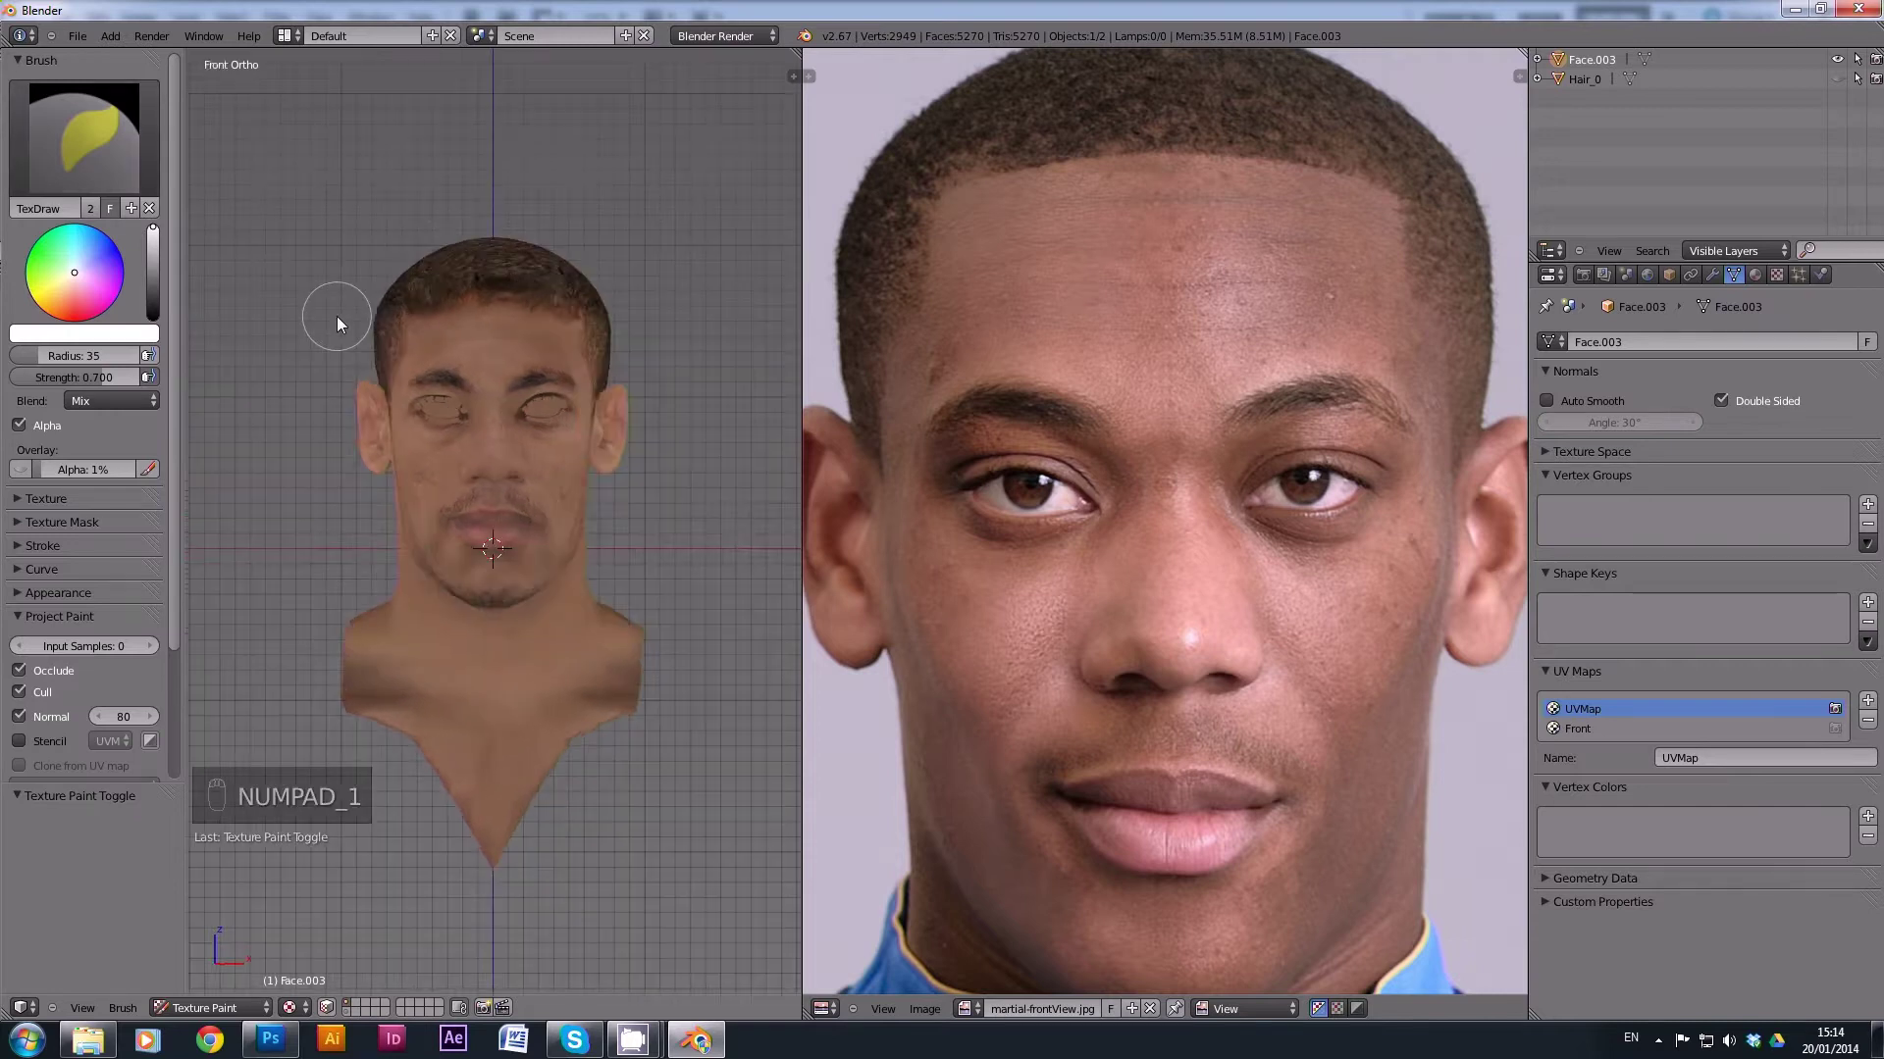
# Choose the Clone brush and set its radius to 101.
pyautogui.click(112, 147)
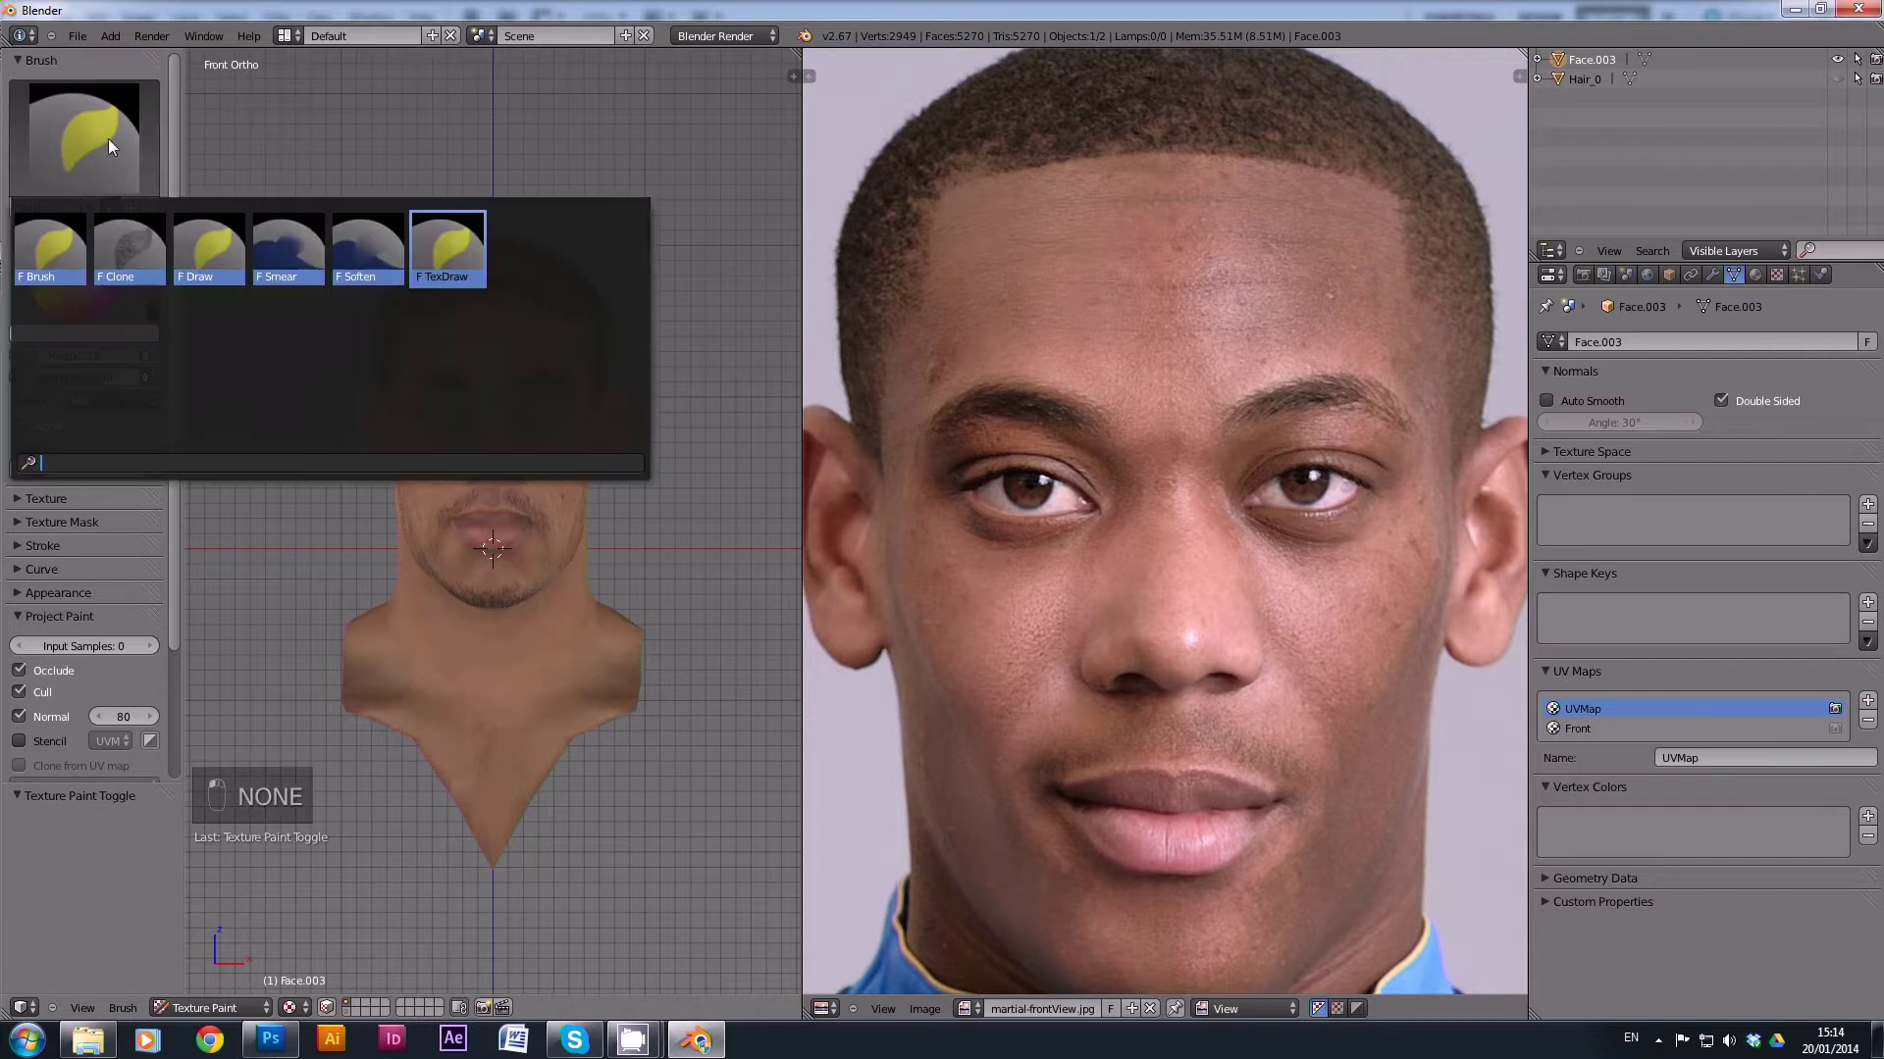
pyautogui.click(137, 251)
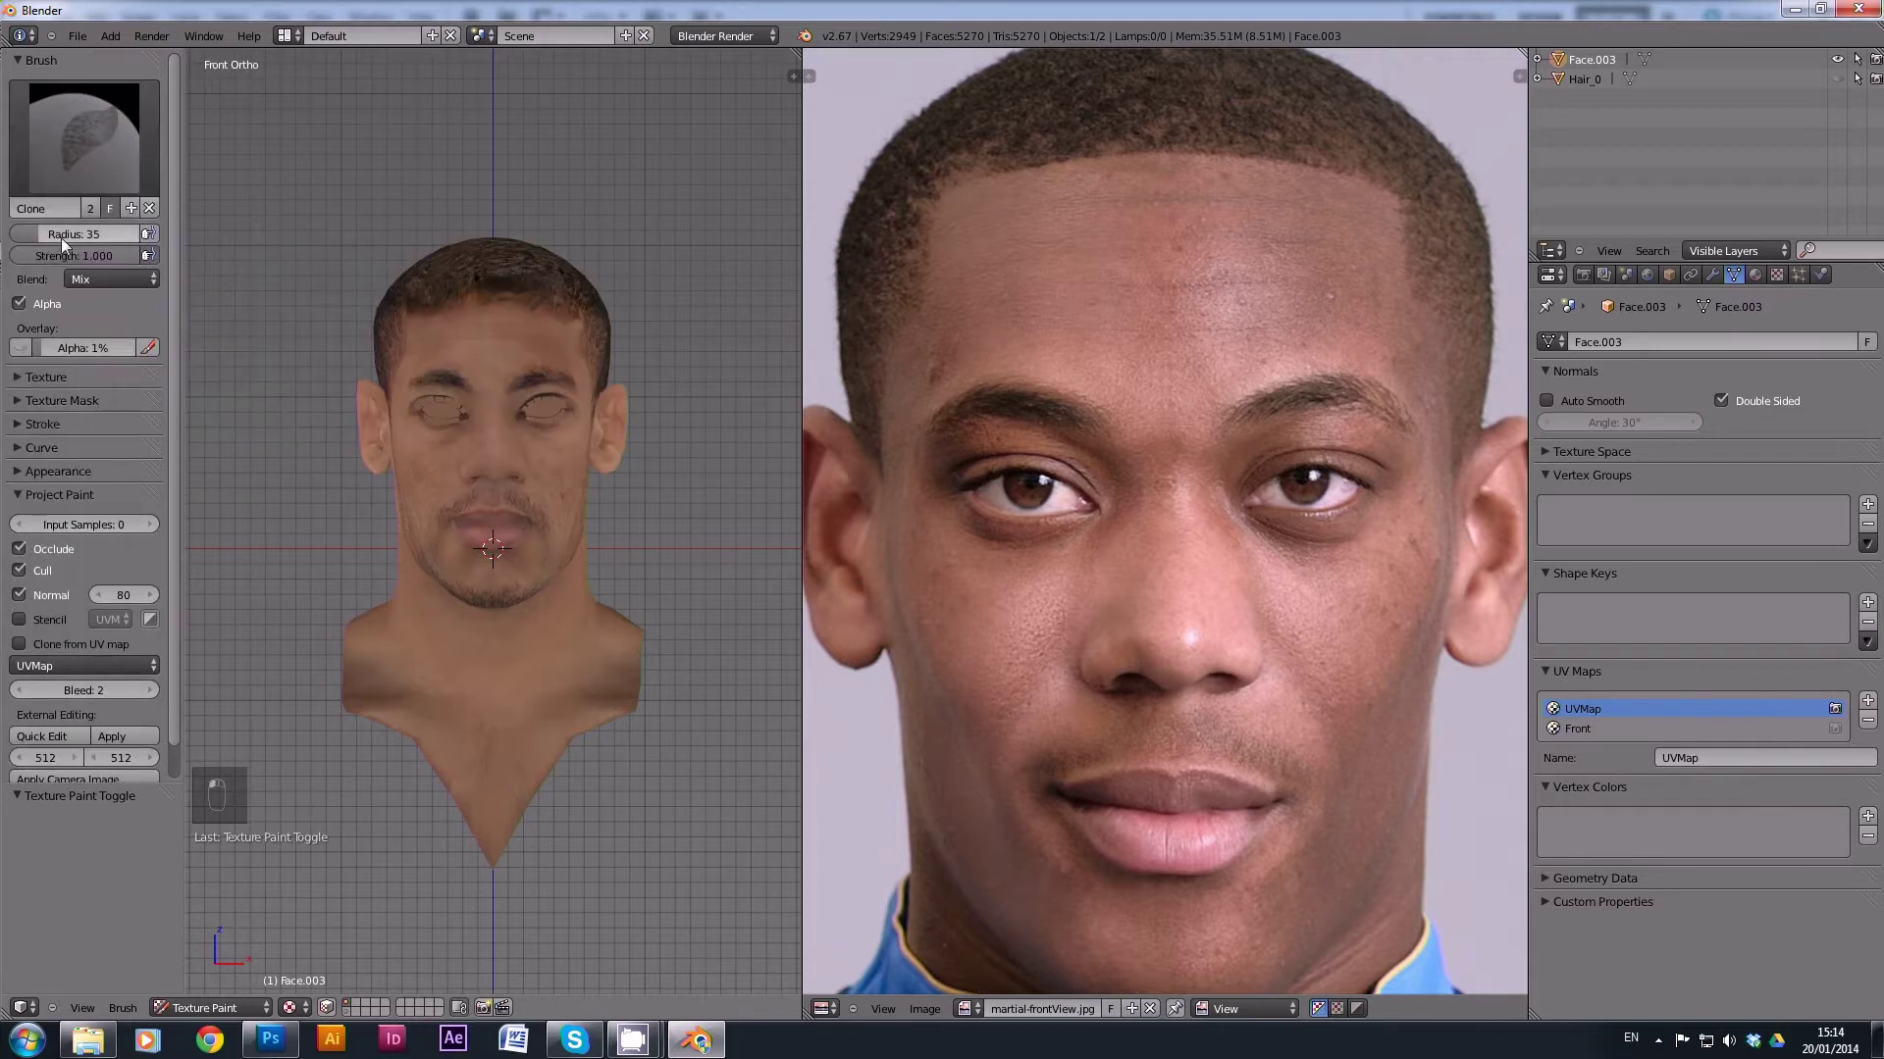
pyautogui.moveTo(37, 232); pyautogui.dragTo(79, 232)
# Turn on Stencil with UVMap and Clone from UV map with Front as the clone source.
pyautogui.click(19, 619)
pyautogui.click(123, 622)
pyautogui.click(124, 639)
pyautogui.click(18, 644)
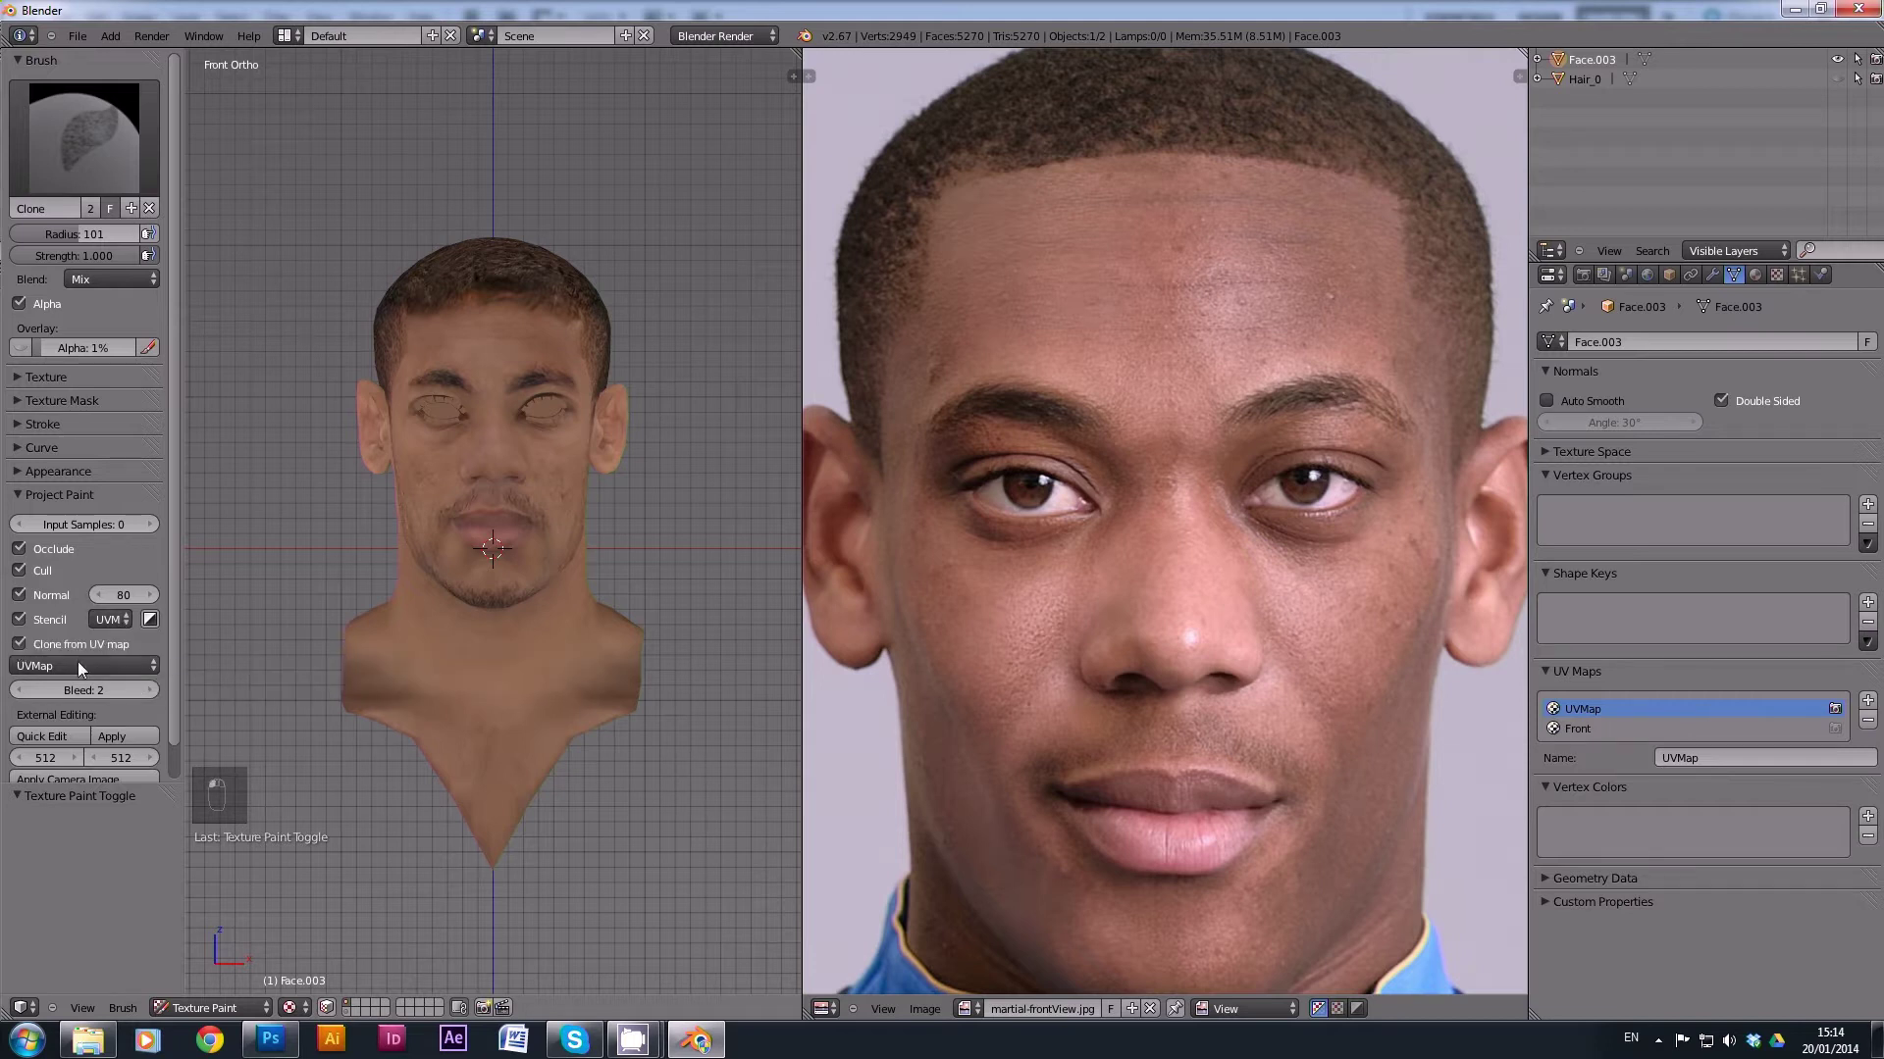
pyautogui.click(84, 664)
pyautogui.click(91, 710)
# Clone the front photo onto the face, neck and collar, and paint one side of the head from an angled view.
pyautogui.moveTo(410, 405)
pyautogui.mouseDown()
pyautogui.moveTo(440, 305)
pyautogui.moveTo(509, 290)
pyautogui.moveTo(555, 317)
pyautogui.moveTo(589, 430)
pyautogui.moveTo(524, 473)
pyautogui.moveTo(488, 387)
pyautogui.moveTo(503, 506)
pyautogui.moveTo(448, 528)
pyautogui.moveTo(457, 550)
pyautogui.moveTo(514, 539)
pyautogui.moveTo(534, 588)
pyautogui.moveTo(470, 601)
pyautogui.moveTo(413, 438)
pyautogui.moveTo(470, 508)
pyautogui.moveTo(568, 467)
pyautogui.moveTo(580, 489)
pyautogui.moveTo(593, 472)
pyautogui.moveTo(489, 468)
pyautogui.moveTo(509, 416)
pyautogui.moveTo(423, 357)
pyautogui.moveTo(484, 352)
pyautogui.mouseUp()
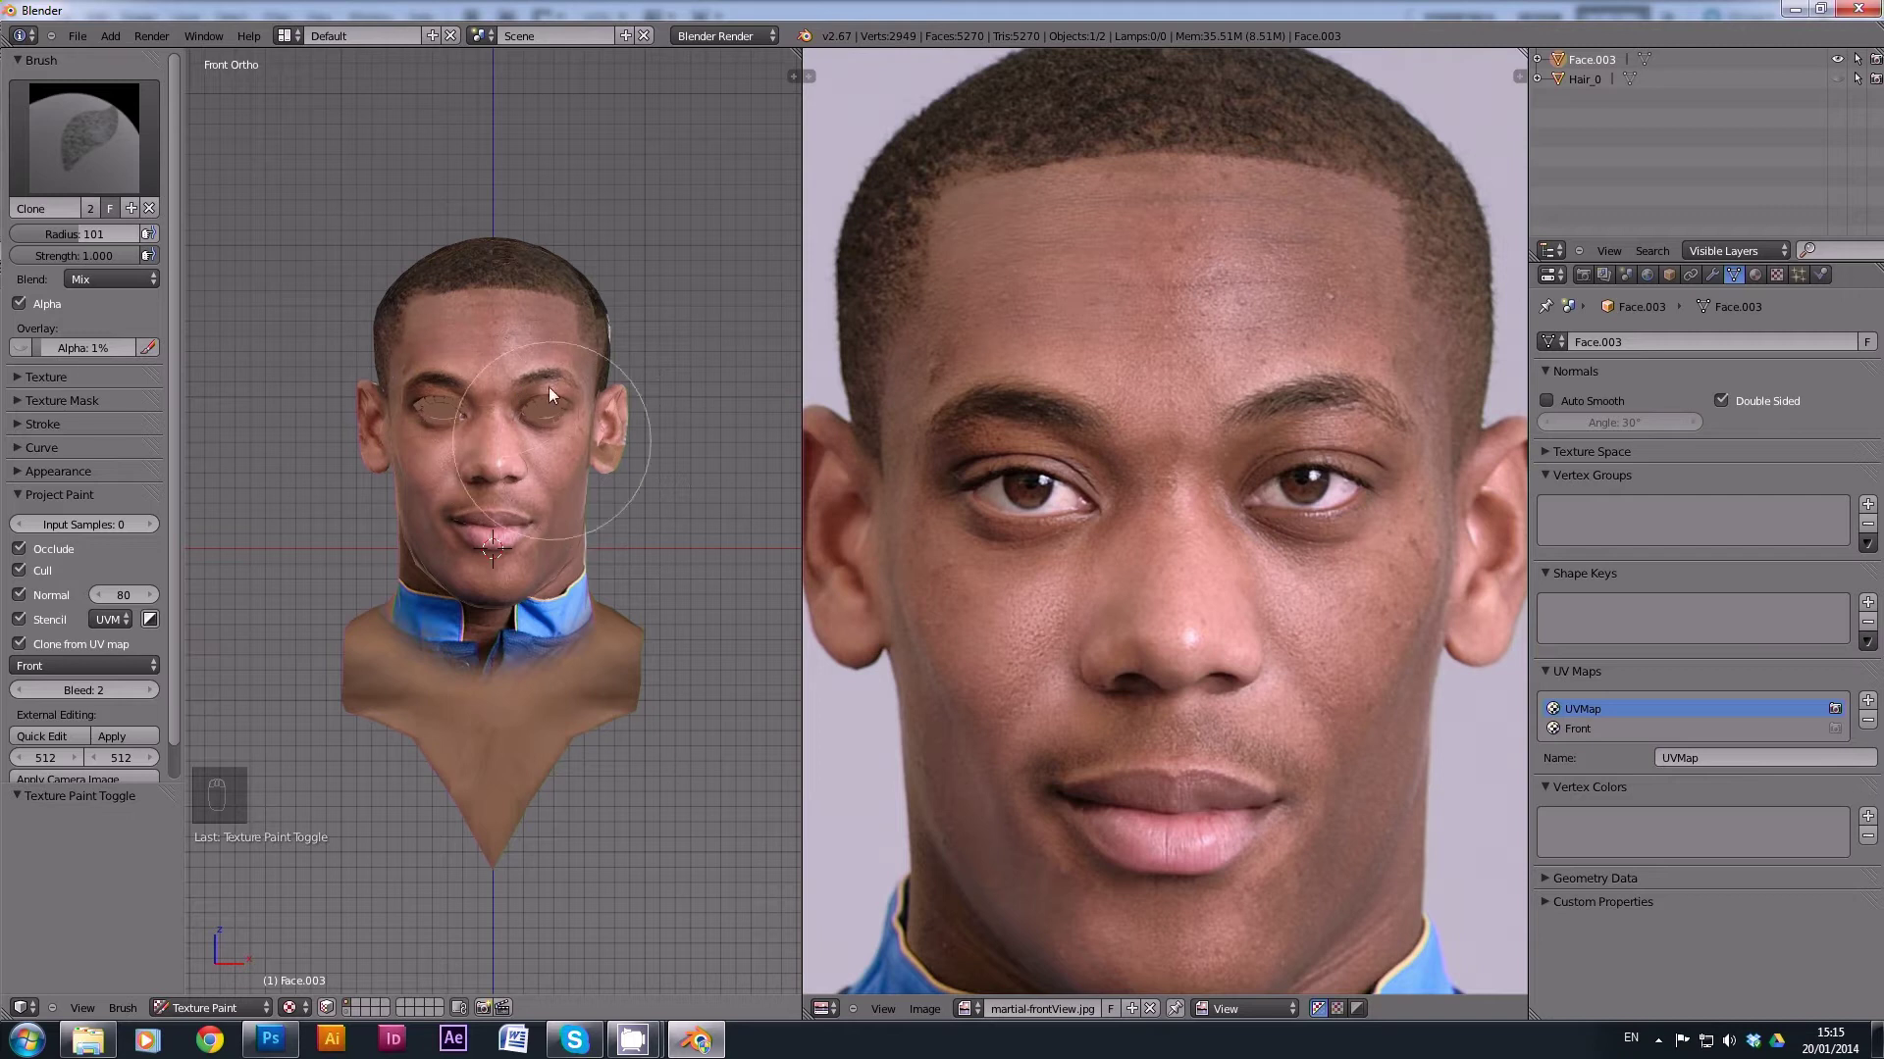
pyautogui.moveTo(475, 499)
pyautogui.mouseDown(button='middle')
pyautogui.moveTo(587, 498)
pyautogui.moveTo(488, 485)
pyautogui.mouseUp(button='middle')
pyautogui.moveTo(489, 490)
pyautogui.mouseDown()
pyautogui.moveTo(460, 458)
pyautogui.moveTo(449, 319)
pyautogui.moveTo(478, 443)
pyautogui.moveTo(326, 442)
pyautogui.moveTo(435, 376)
pyautogui.moveTo(402, 381)
pyautogui.moveTo(404, 486)
pyautogui.moveTo(349, 504)
pyautogui.mouseUp()
pyautogui.moveTo(349, 503); pyautogui.dragTo(284, 475, button='middle')
pyautogui.scroll(6, 409, 365)
pyautogui.moveTo(420, 443)
pyautogui.mouseDown(button='middle')
pyautogui.moveTo(716, 457)
pyautogui.moveTo(603, 420)
pyautogui.moveTo(551, 444)
pyautogui.moveTo(486, 699)
pyautogui.mouseUp(button='middle')
pyautogui.moveTo(508, 722); pyautogui.dragTo(359, 716)
pyautogui.moveTo(359, 716)
pyautogui.mouseDown(button='middle')
pyautogui.moveTo(581, 648)
pyautogui.moveTo(685, 526)
pyautogui.moveTo(494, 475)
pyautogui.mouseUp(button='middle')
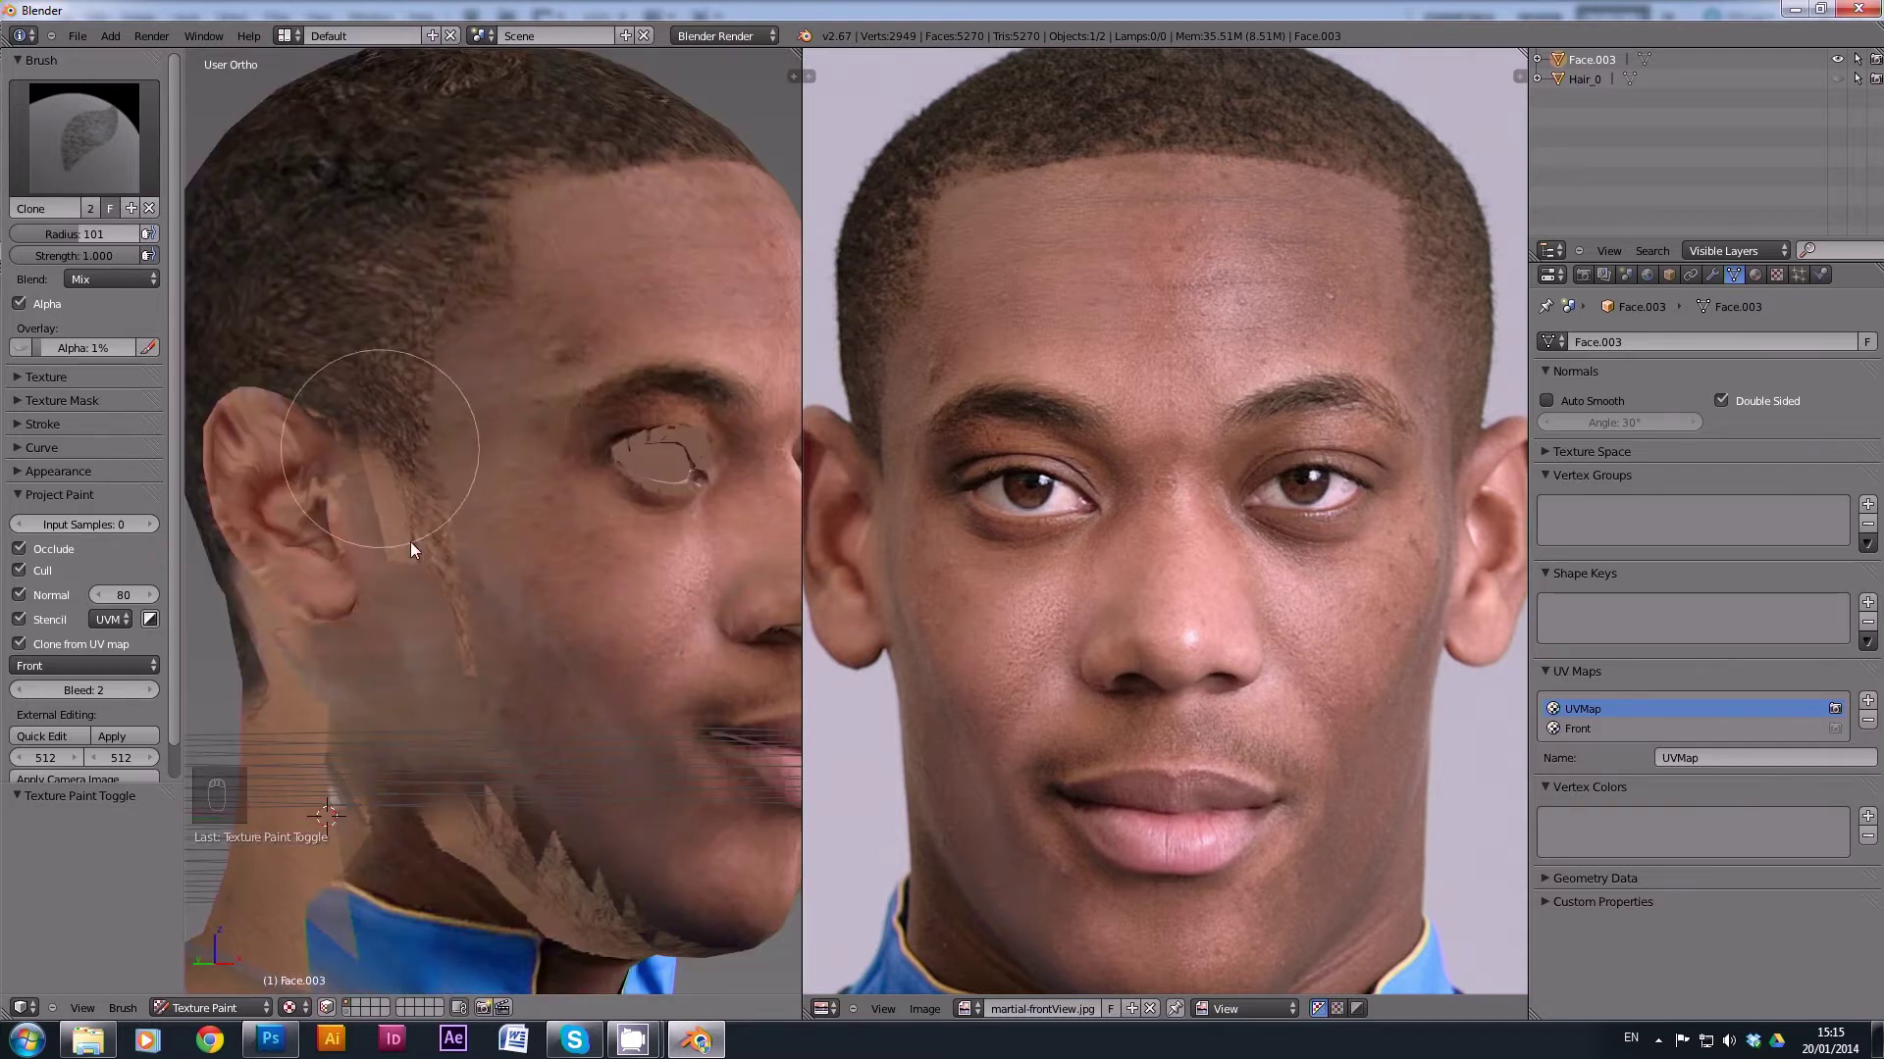
# Clone the photo onto the opposite side of the head and return to the front view to check coverage.
pyautogui.scroll(-3, 494, 517)
pyautogui.moveTo(588, 777)
pyautogui.mouseDown(button='middle')
pyautogui.moveTo(618, 673)
pyautogui.moveTo(331, 680)
pyautogui.moveTo(632, 579)
pyautogui.moveTo(498, 598)
pyautogui.mouseUp(button='middle')
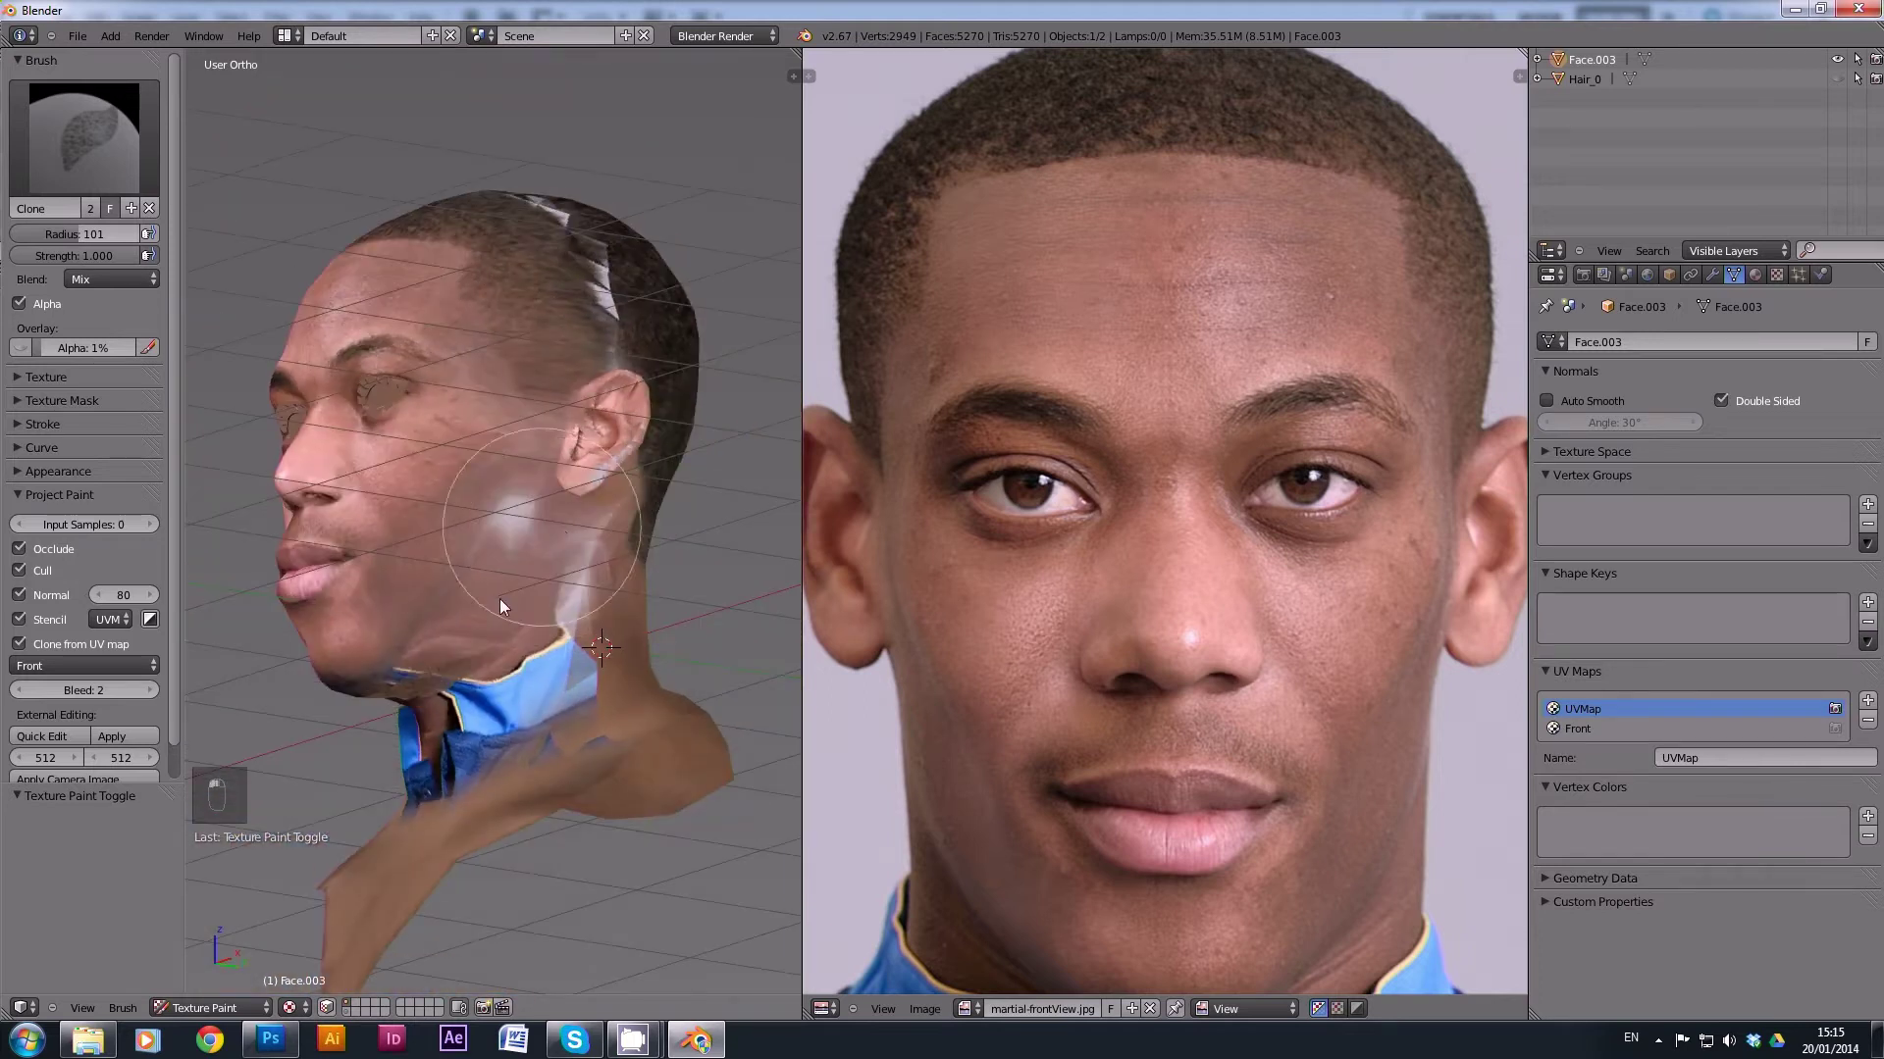
pyautogui.moveTo(485, 245)
pyautogui.mouseDown(button='middle')
pyautogui.moveTo(463, 498)
pyautogui.moveTo(583, 349)
pyautogui.moveTo(636, 516)
pyautogui.moveTo(527, 610)
pyautogui.moveTo(610, 730)
pyautogui.moveTo(633, 465)
pyautogui.mouseUp(button='middle')
pyautogui.moveTo(633, 465)
pyautogui.mouseDown()
pyautogui.moveTo(546, 463)
pyautogui.moveTo(746, 519)
pyautogui.moveTo(484, 437)
pyautogui.moveTo(596, 427)
pyautogui.mouseUp()
pyautogui.moveTo(596, 428); pyautogui.dragTo(555, 546, button='middle')
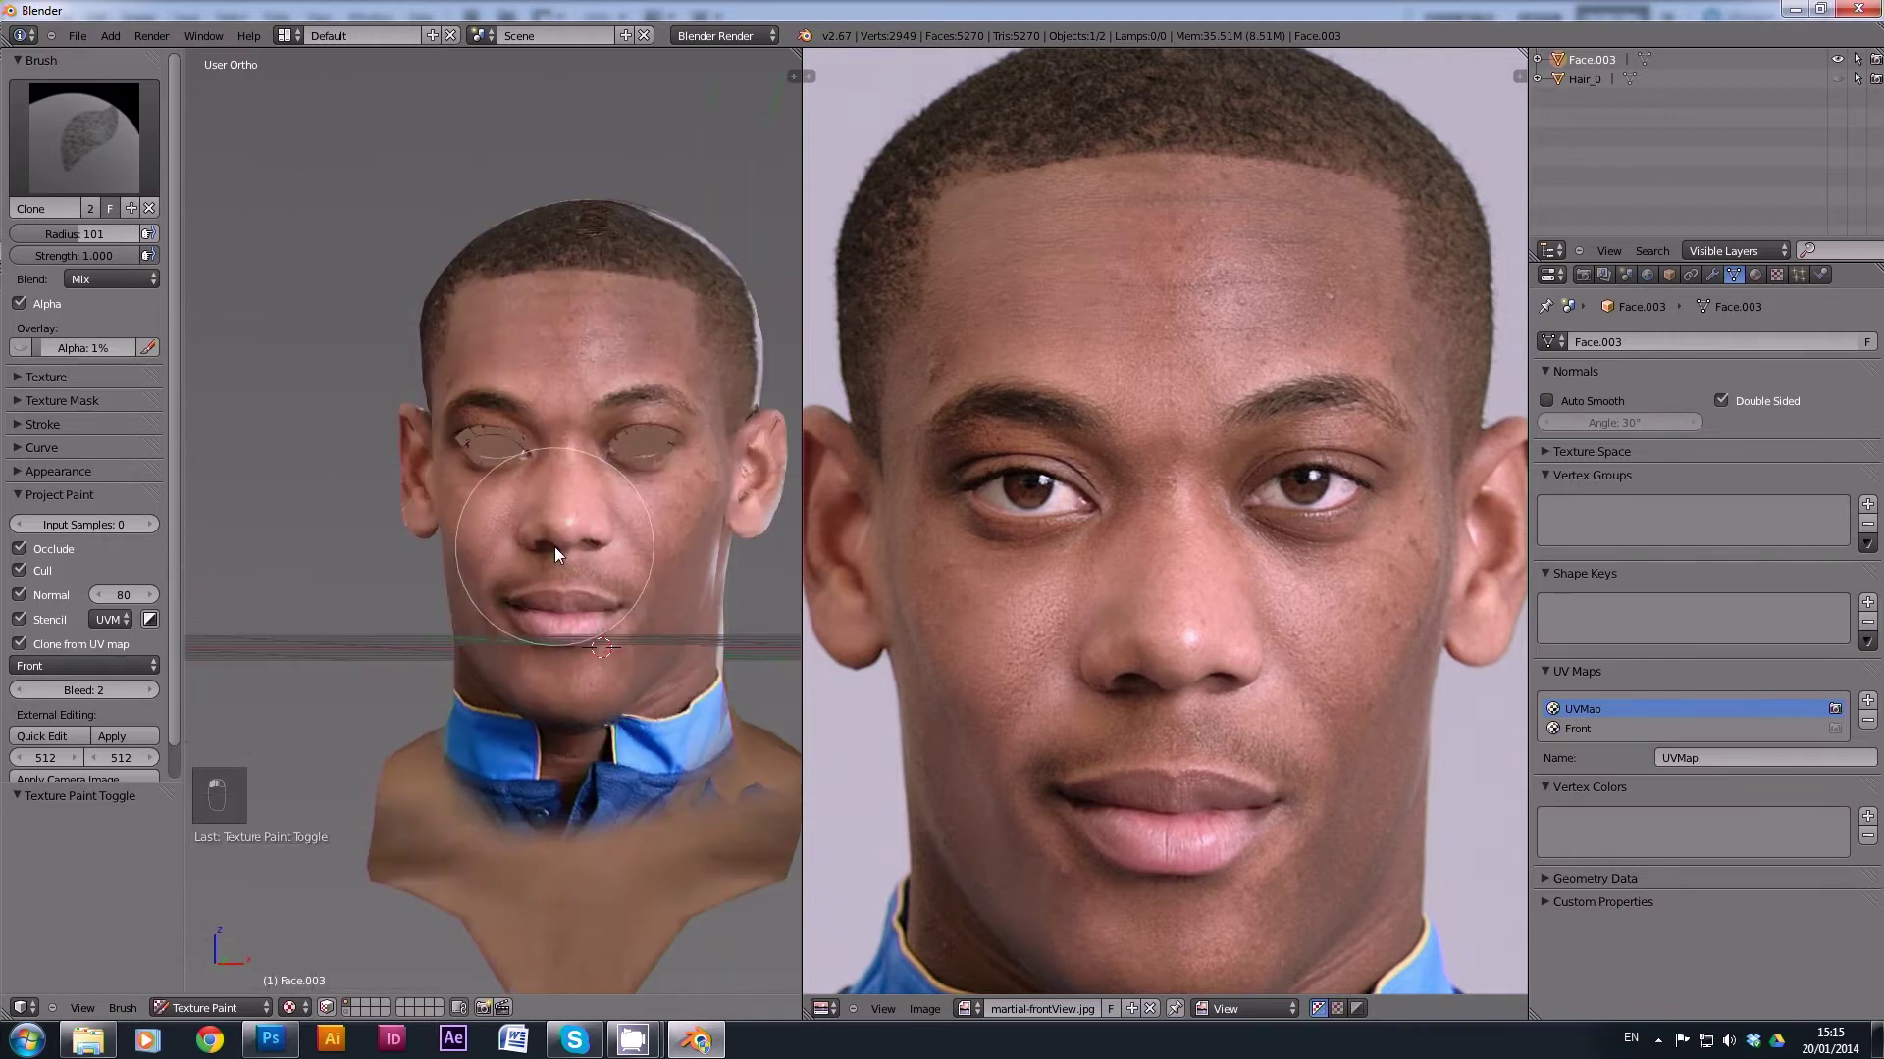
pyautogui.press('KP_1')
pyautogui.moveTo(671, 508)
pyautogui.mouseDown(button='middle')
pyautogui.moveTo(587, 471)
pyautogui.moveTo(414, 471)
pyautogui.moveTo(414, 549)
pyautogui.moveTo(544, 528)
pyautogui.mouseUp(button='middle')
pyautogui.press('KP_1')
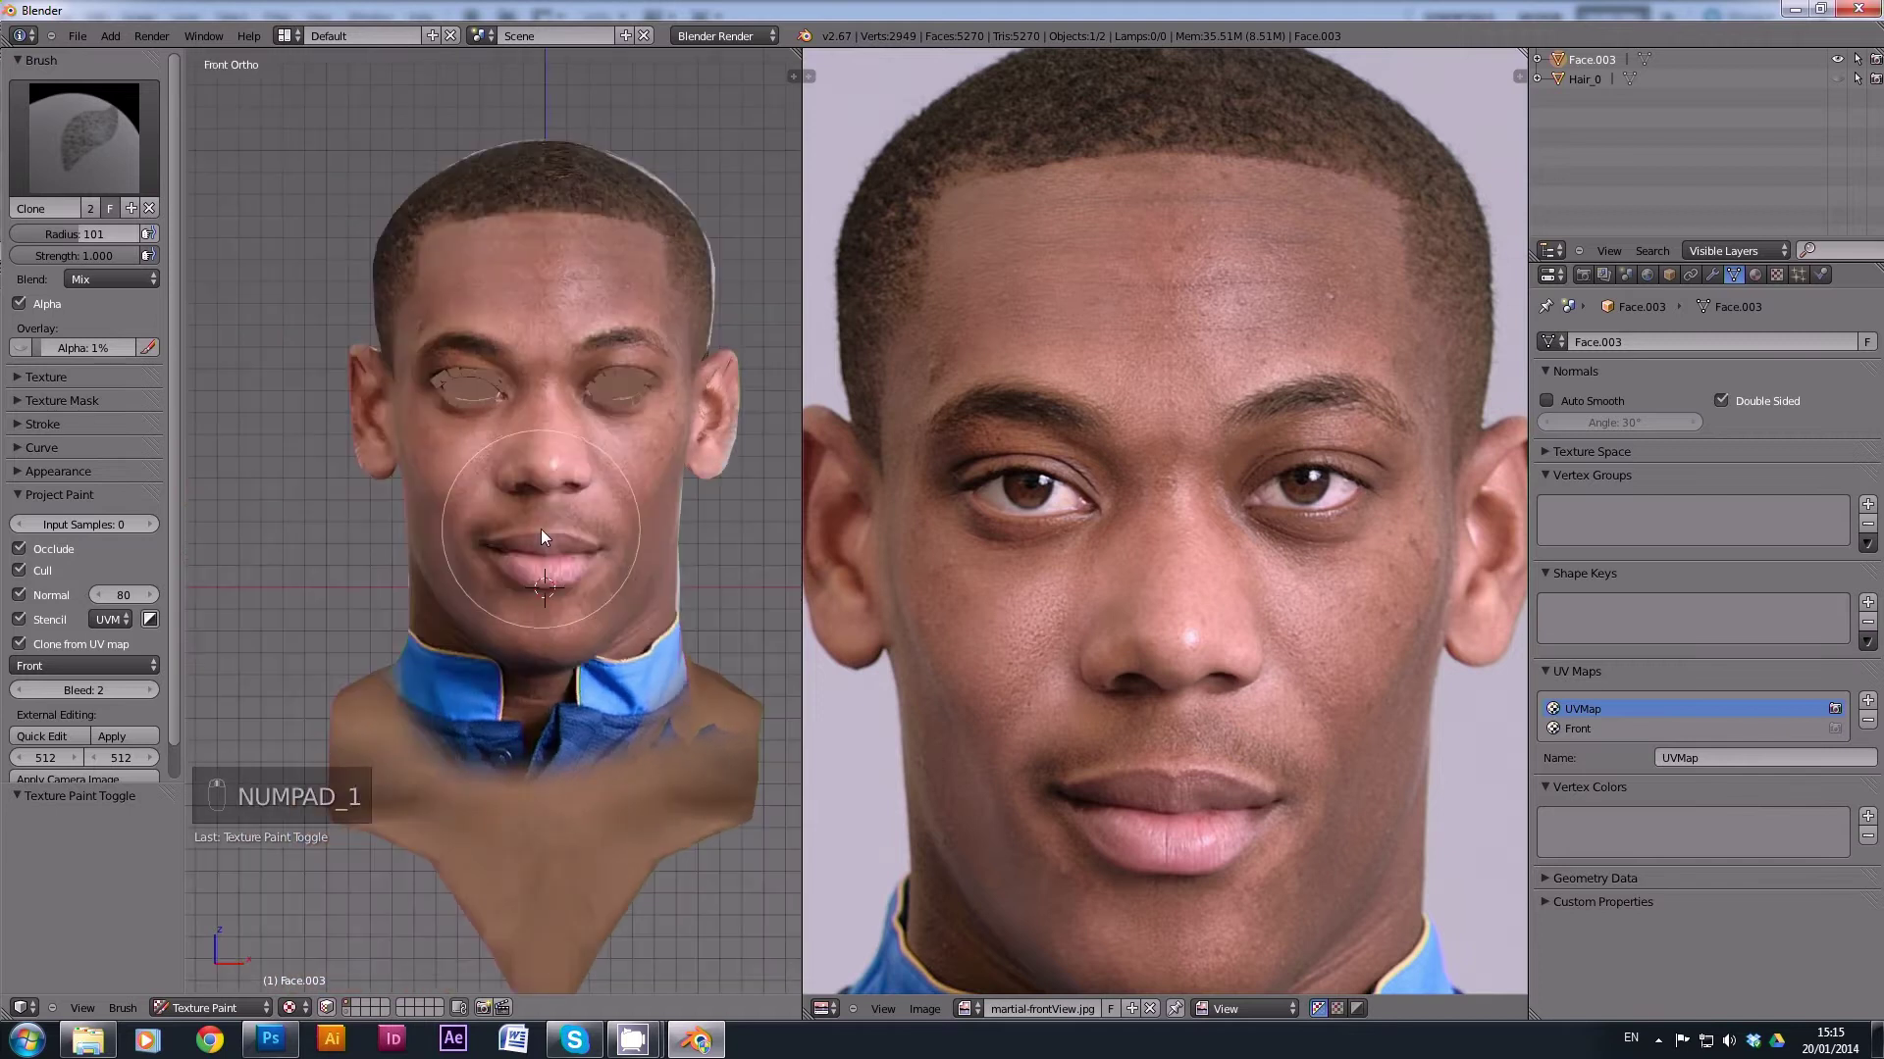
pyautogui.keyDown('shift'); pyautogui.moveTo(575, 373); pyautogui.dragTo(544, 410, button='middle'); pyautogui.keyUp('shift')
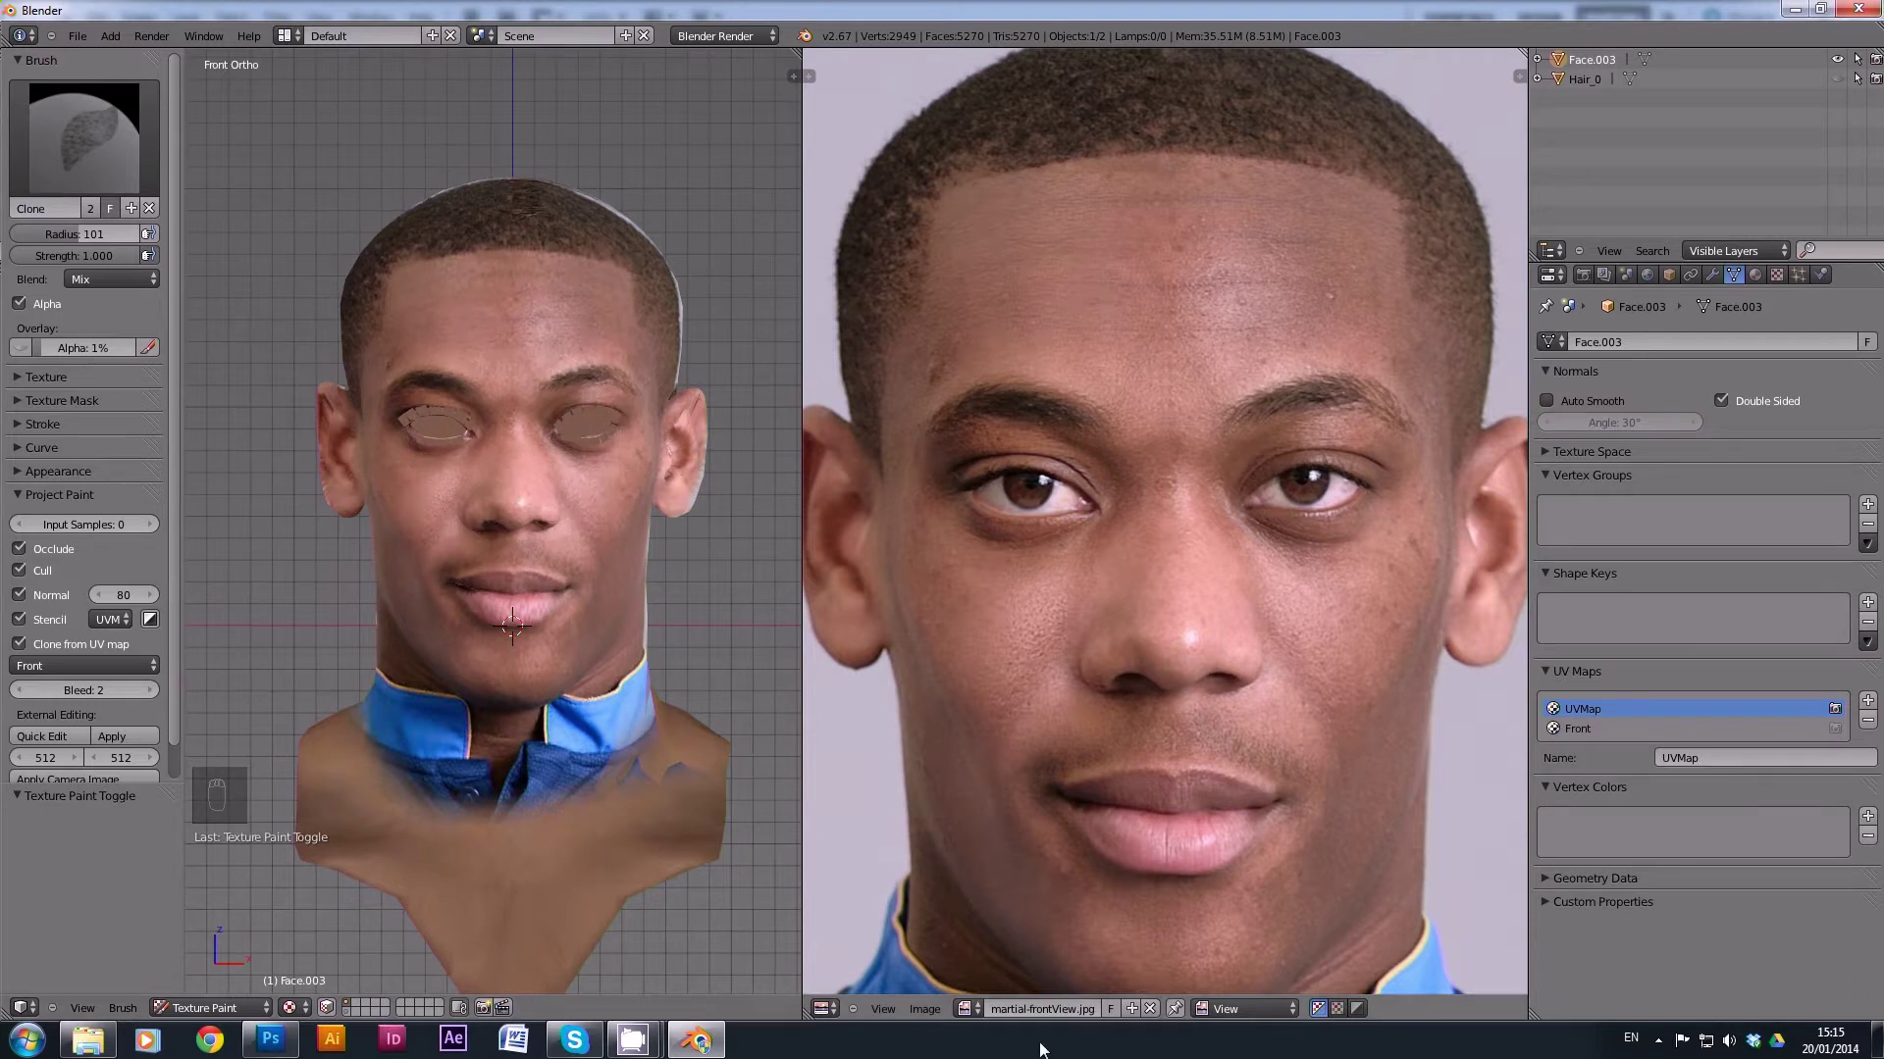
# Show face.dds in the image editor and examine the cloned texture around the eyes, nose and mouth.
pyautogui.click(962, 1008)
pyautogui.click(1000, 824)
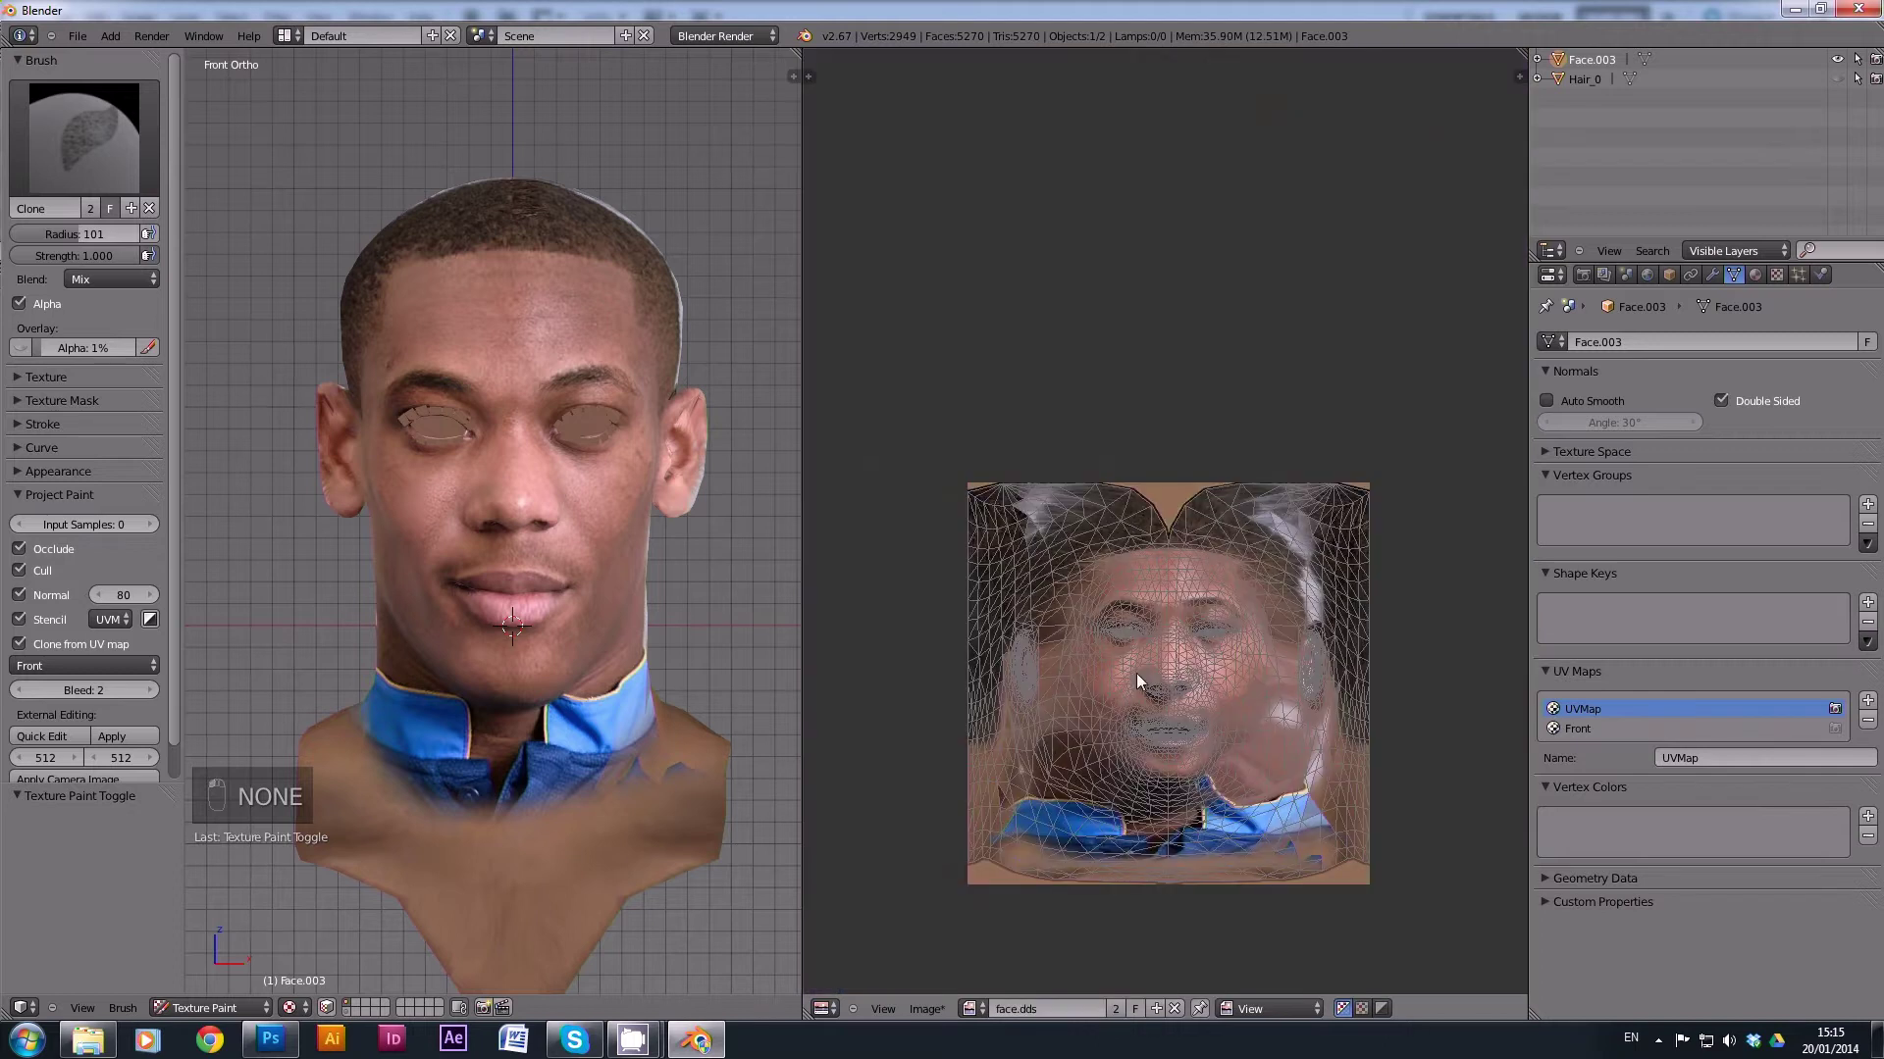
pyautogui.scroll(7, 1146, 667)
pyautogui.scroll(-5, 1256, 610)
pyautogui.scroll(-1, 1223, 639)
pyautogui.scroll(6, 1238, 569)
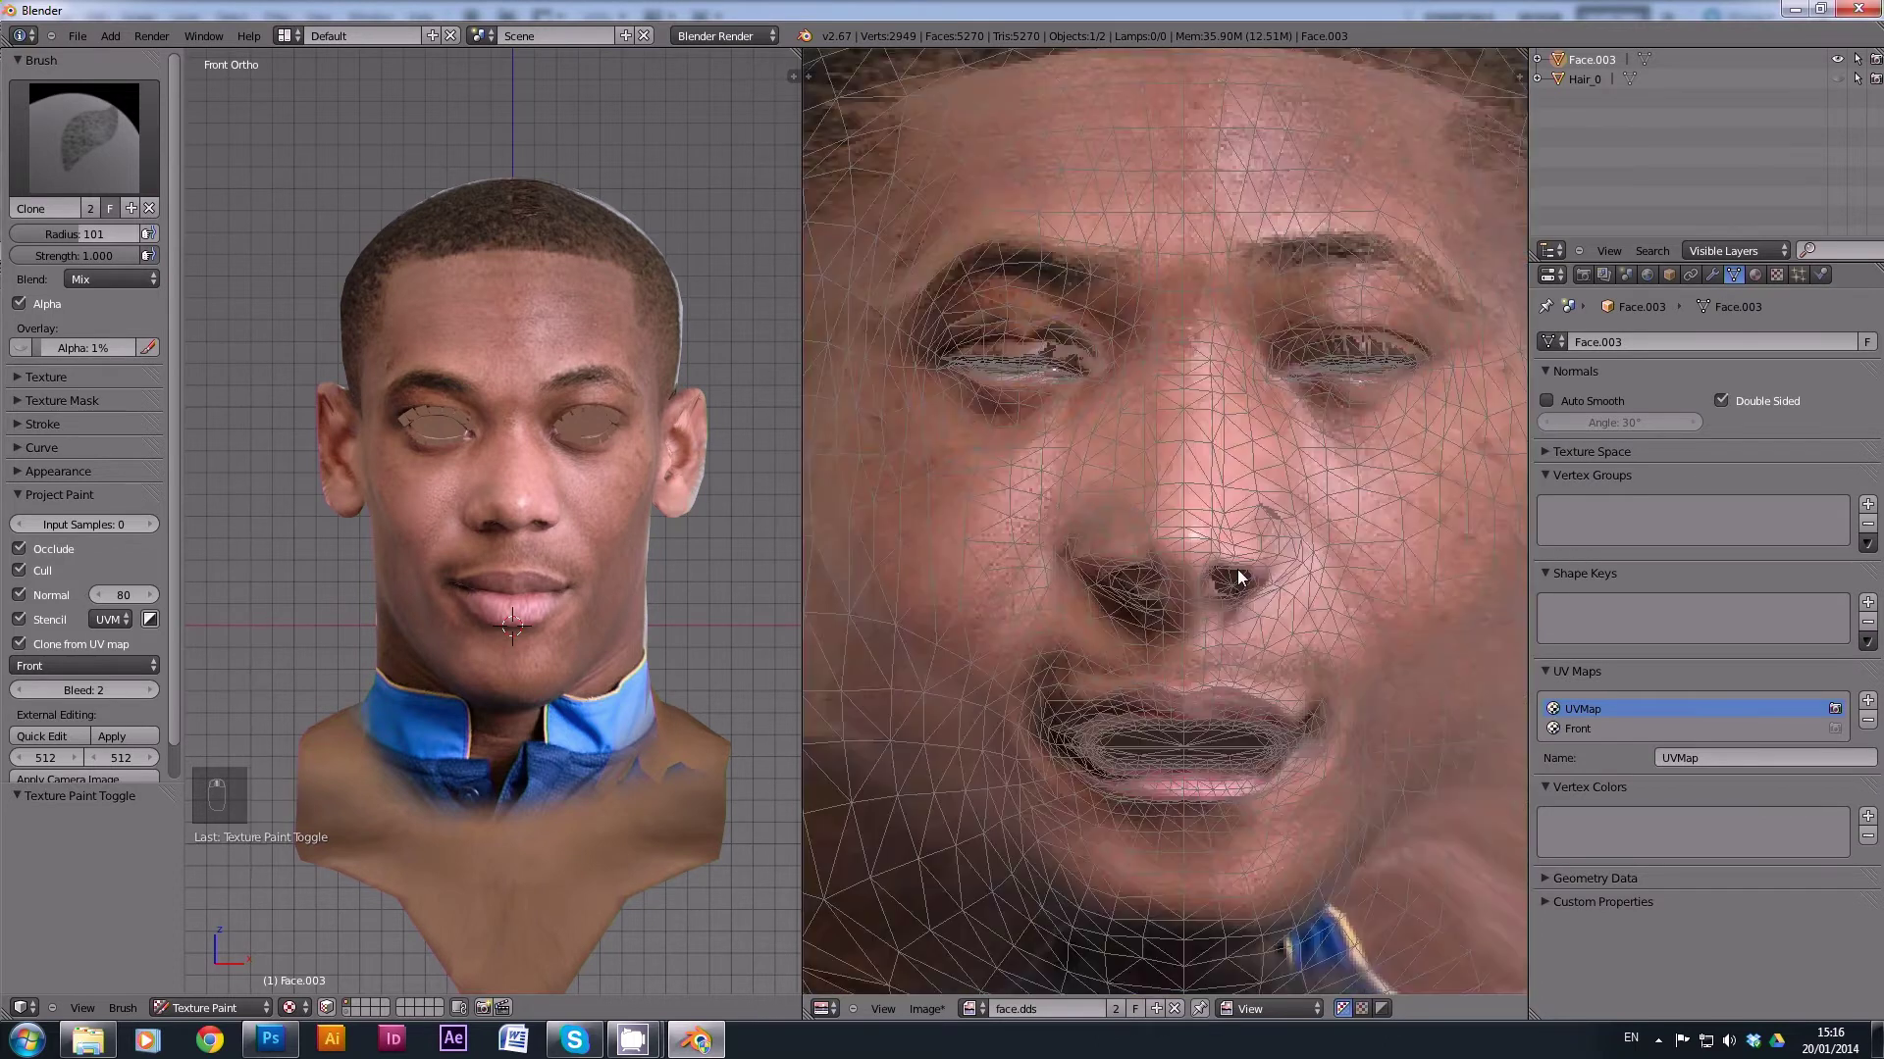
pyautogui.scroll(-3, 1238, 569)
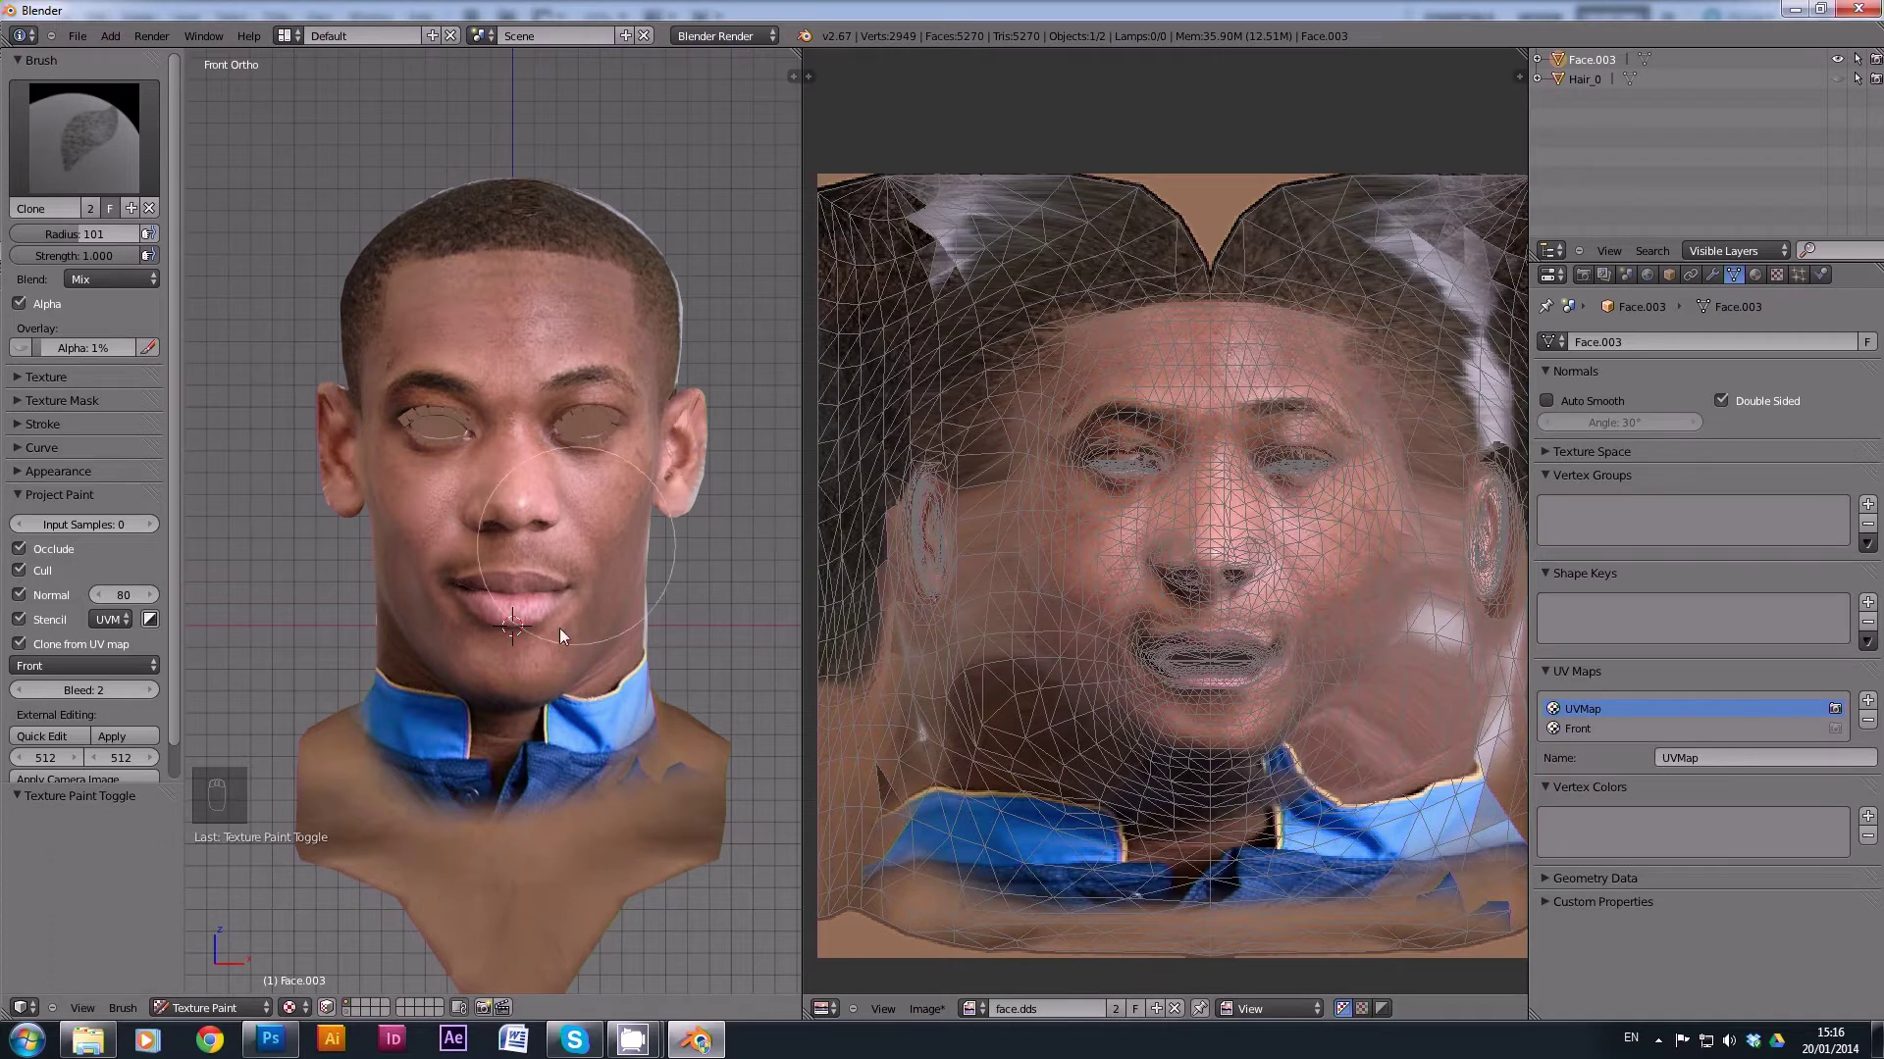
# Save the painted texture as face-front.png in PNG format in the Anthony Martial folder, replacing the existing file.
pyautogui.click(927, 1009)
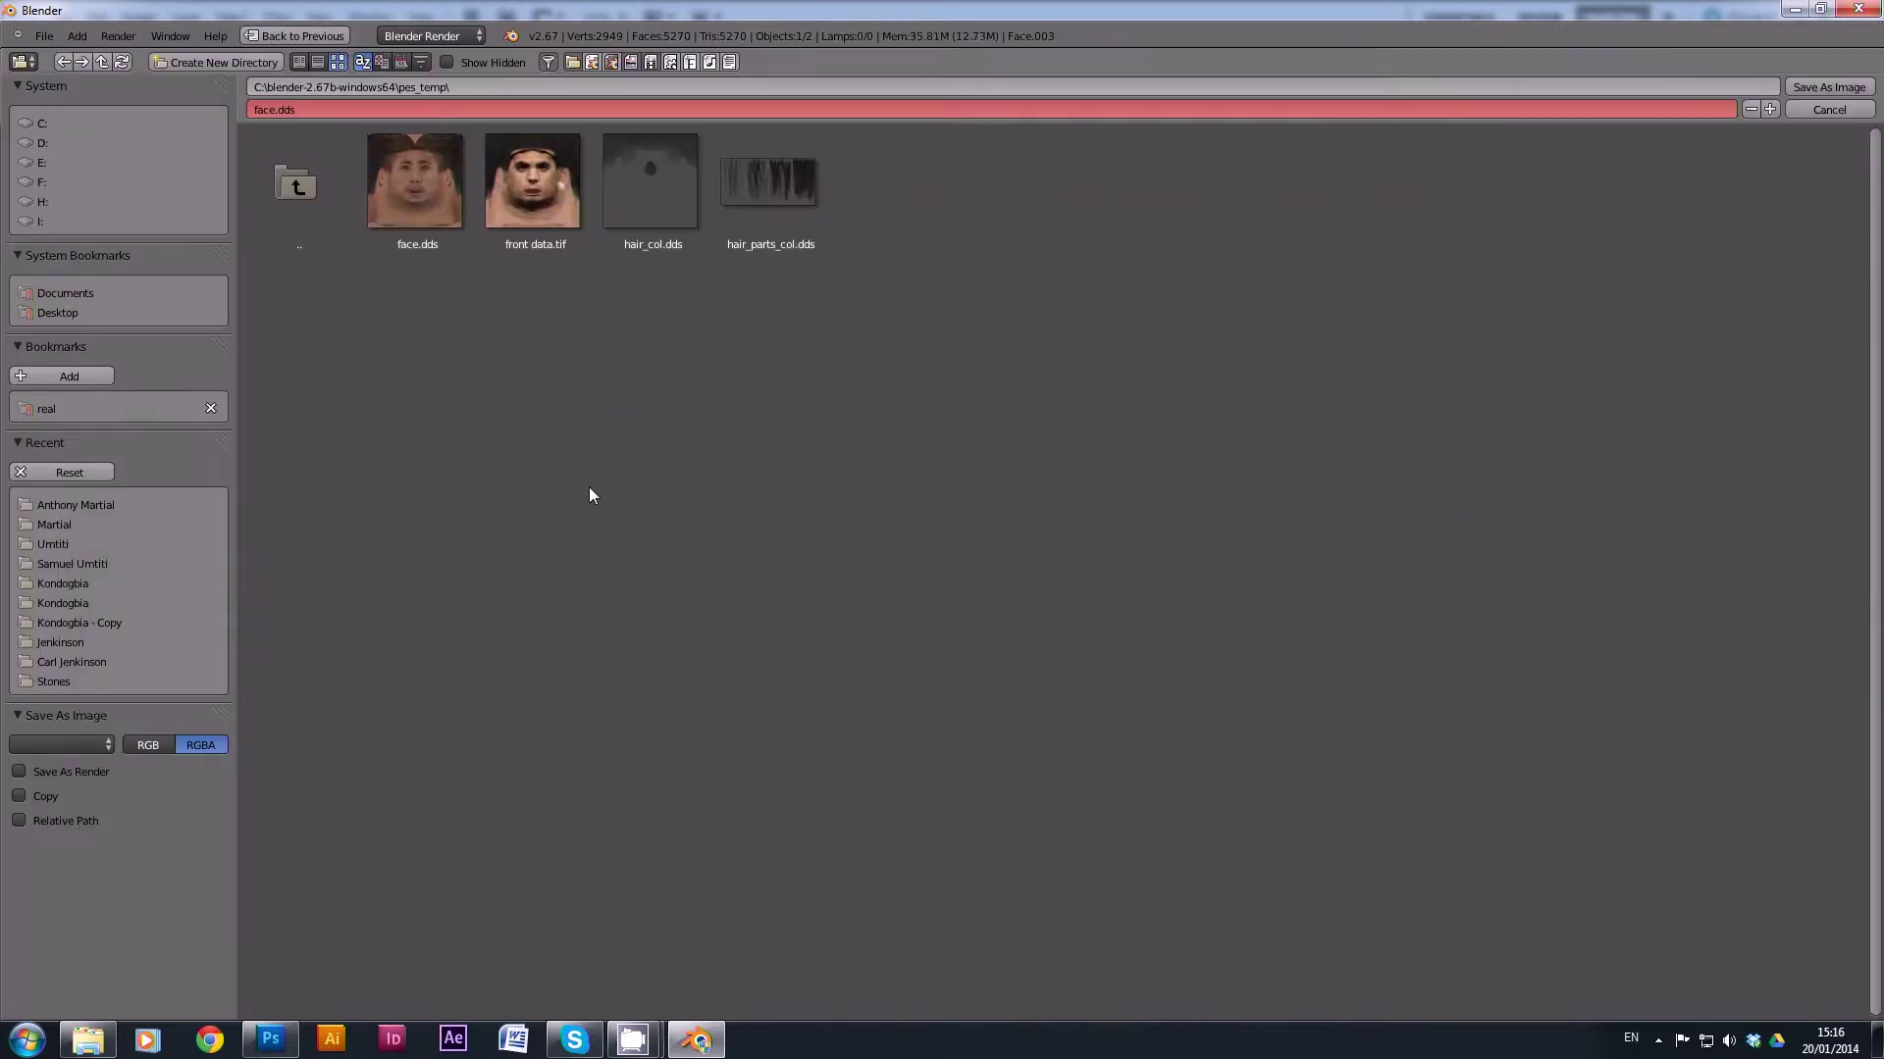
pyautogui.click(78, 505)
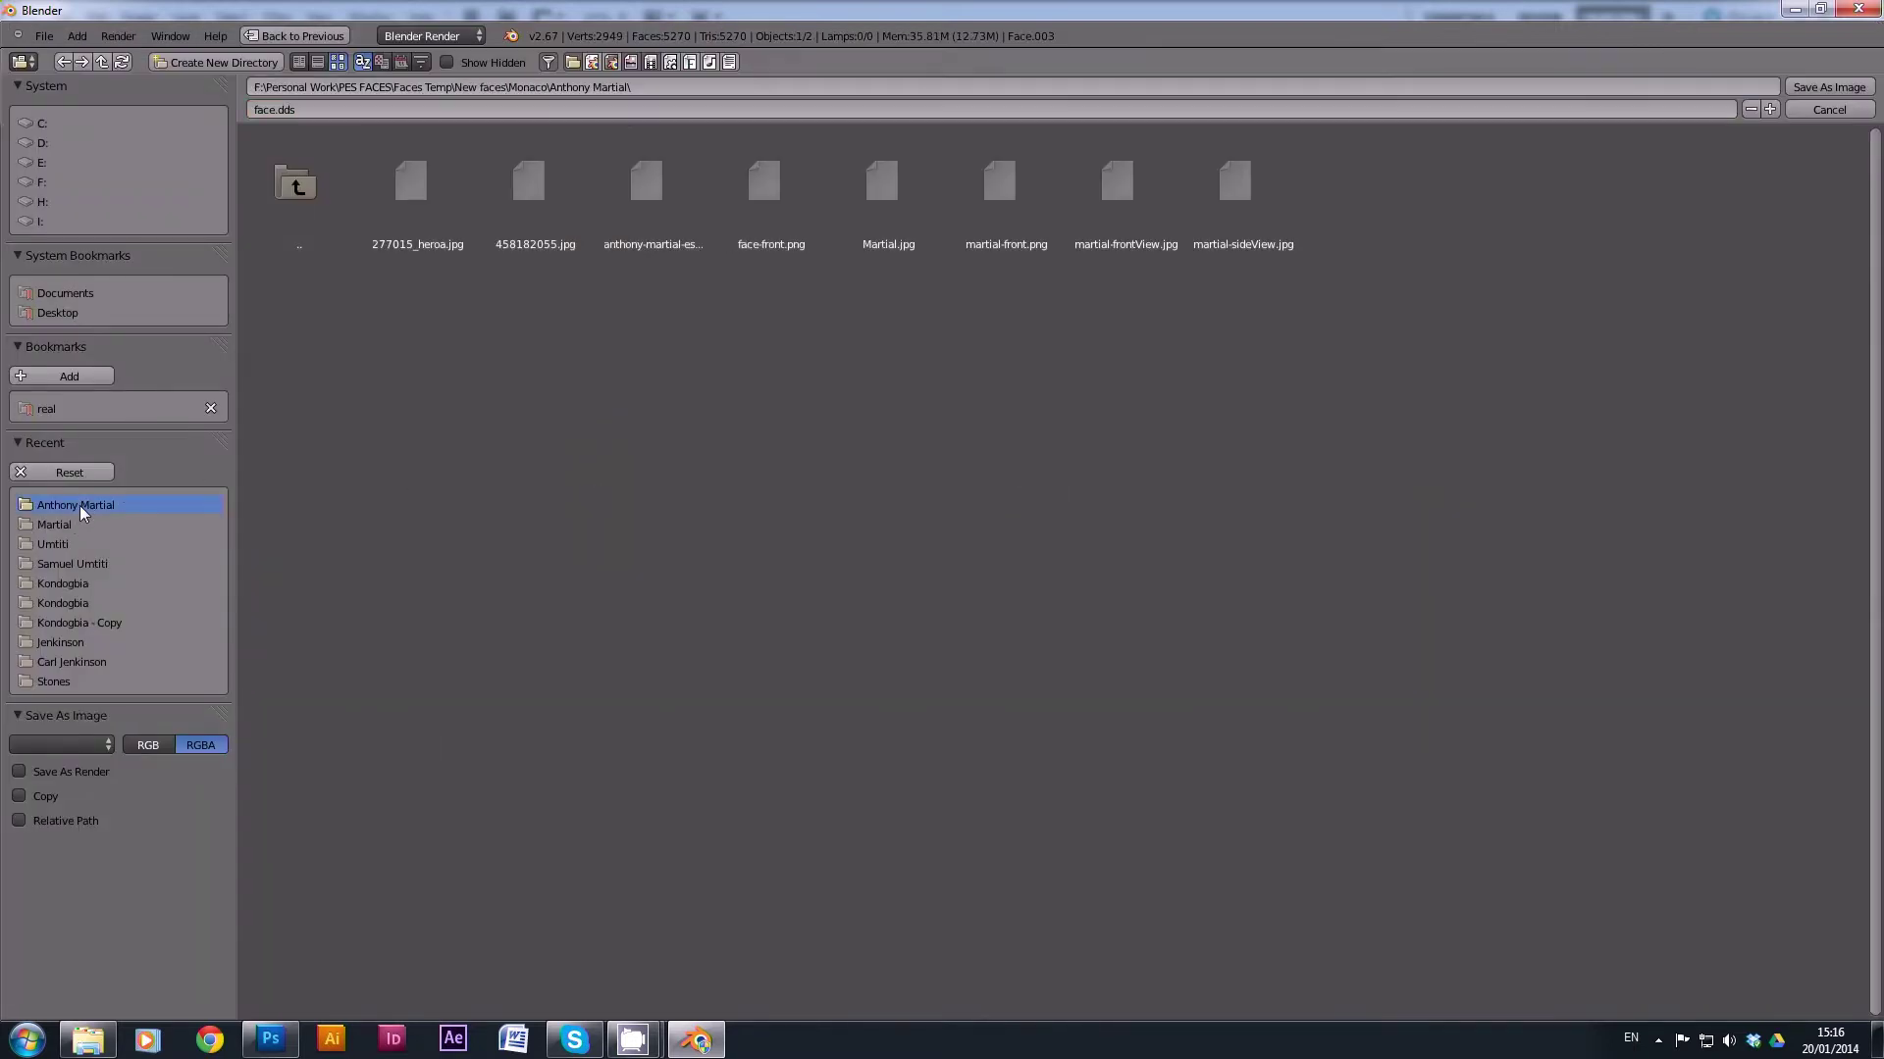
pyautogui.click(78, 747)
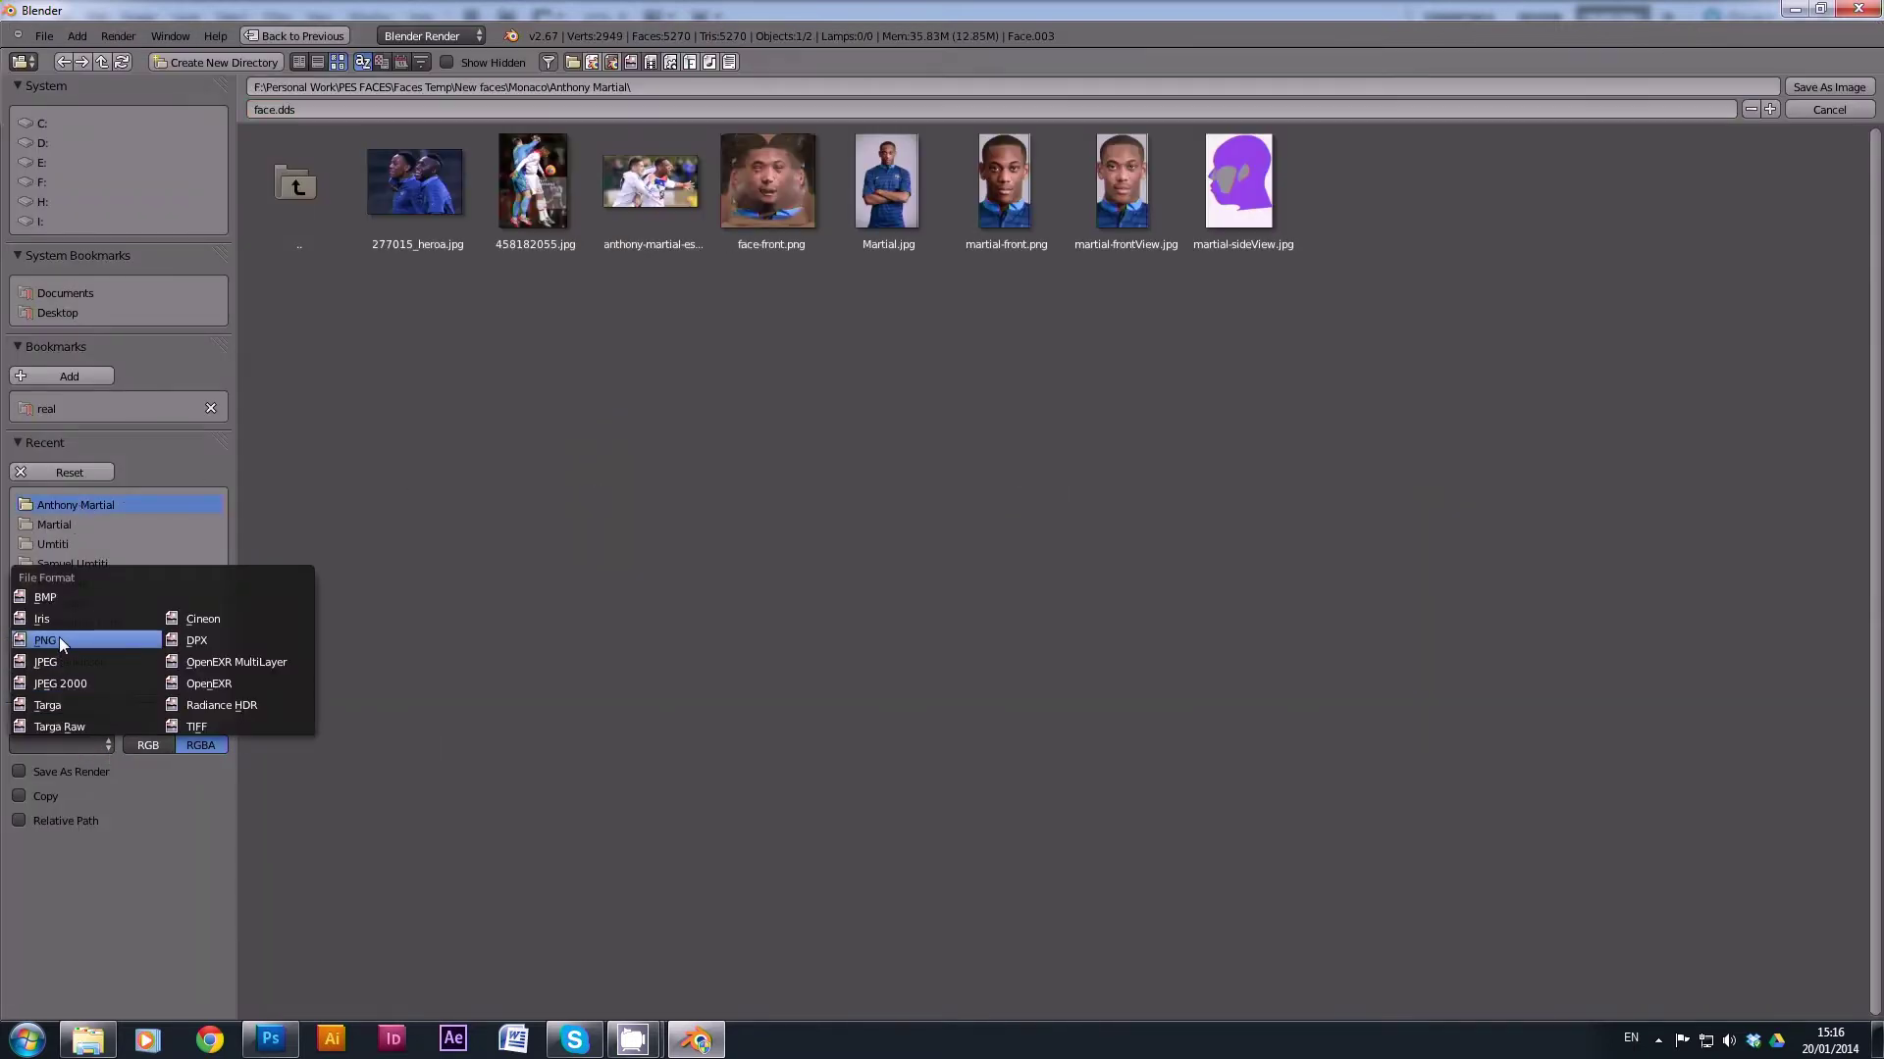
pyautogui.click(59, 640)
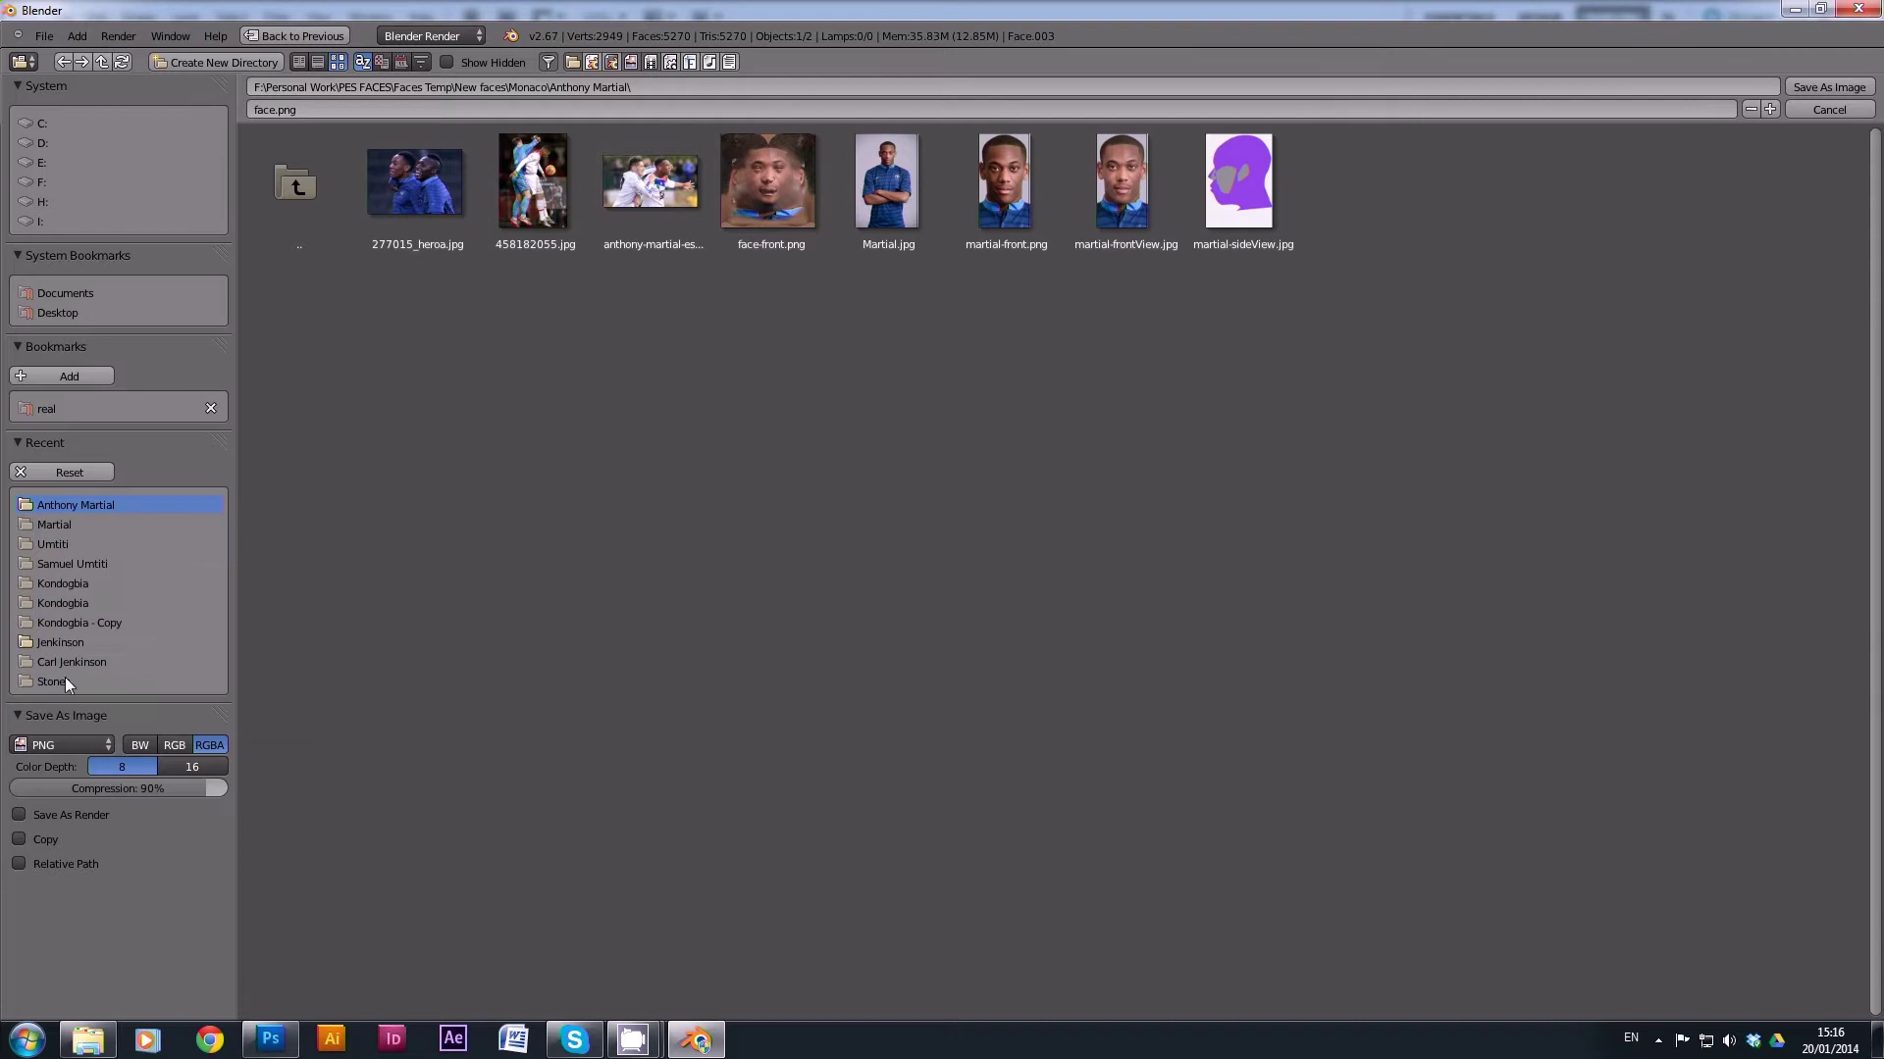
pyautogui.click(275, 109)
pyautogui.write('-front')
pyautogui.press('Return')
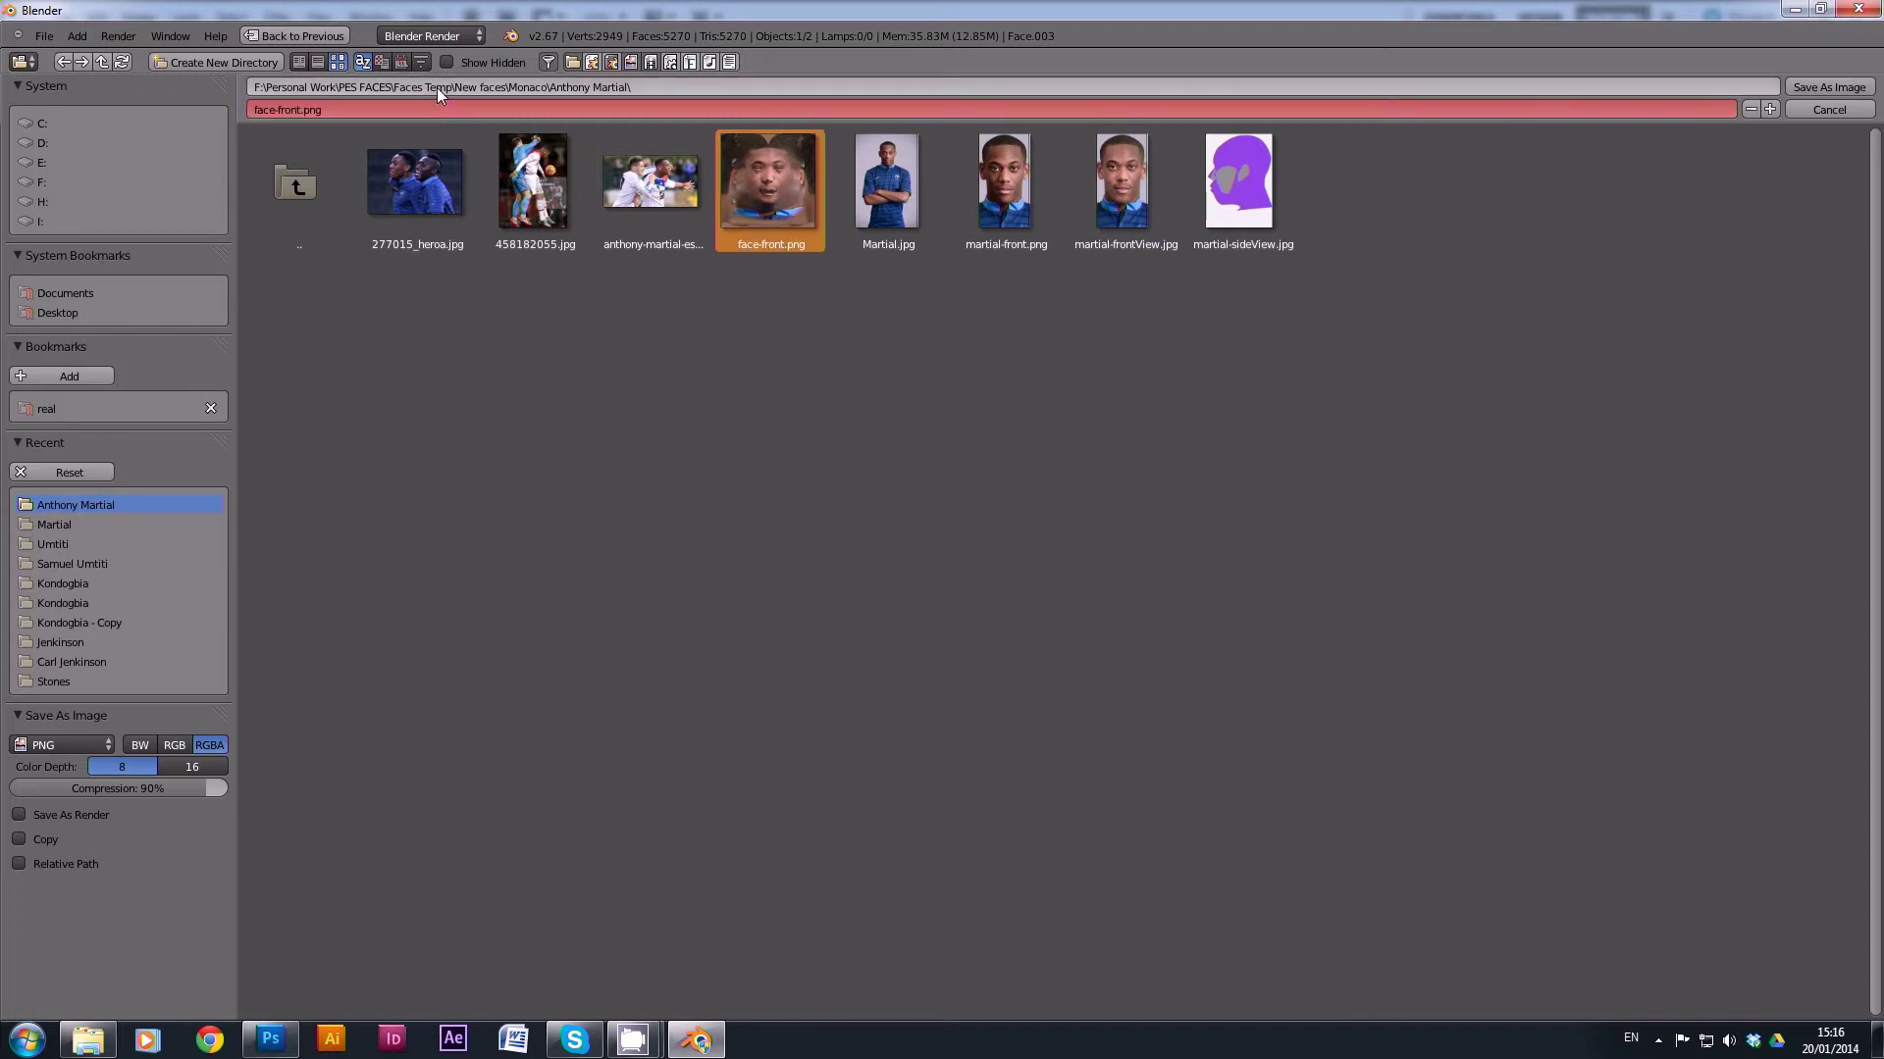
pyautogui.doubleClick(750, 186)
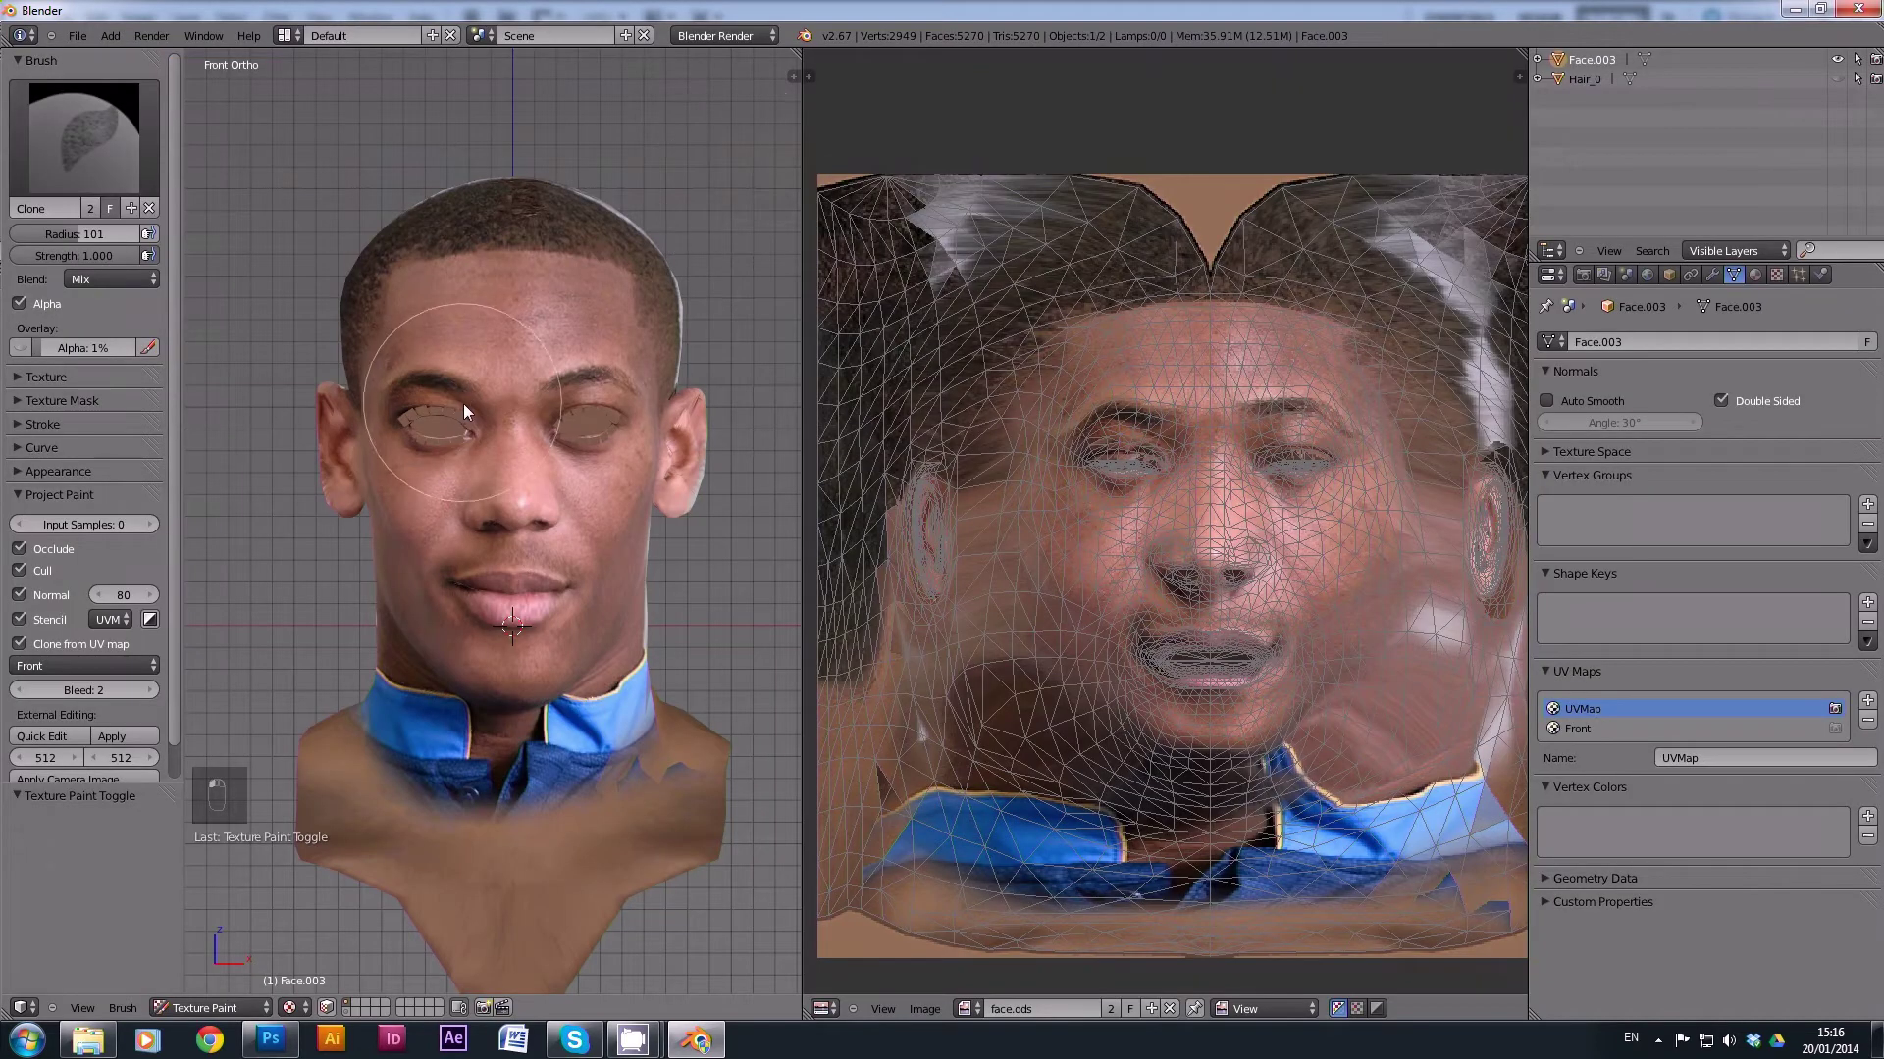
# Examine the painted head's face and eye areas up close, at an angle and from the front.
pyautogui.scroll(-4, 551, 406)
pyautogui.scroll(6, 469, 420)
pyautogui.moveTo(432, 415); pyautogui.dragTo(500, 383, button='middle')
pyautogui.press('KP_1')
pyautogui.scroll(-3, 489, 345)
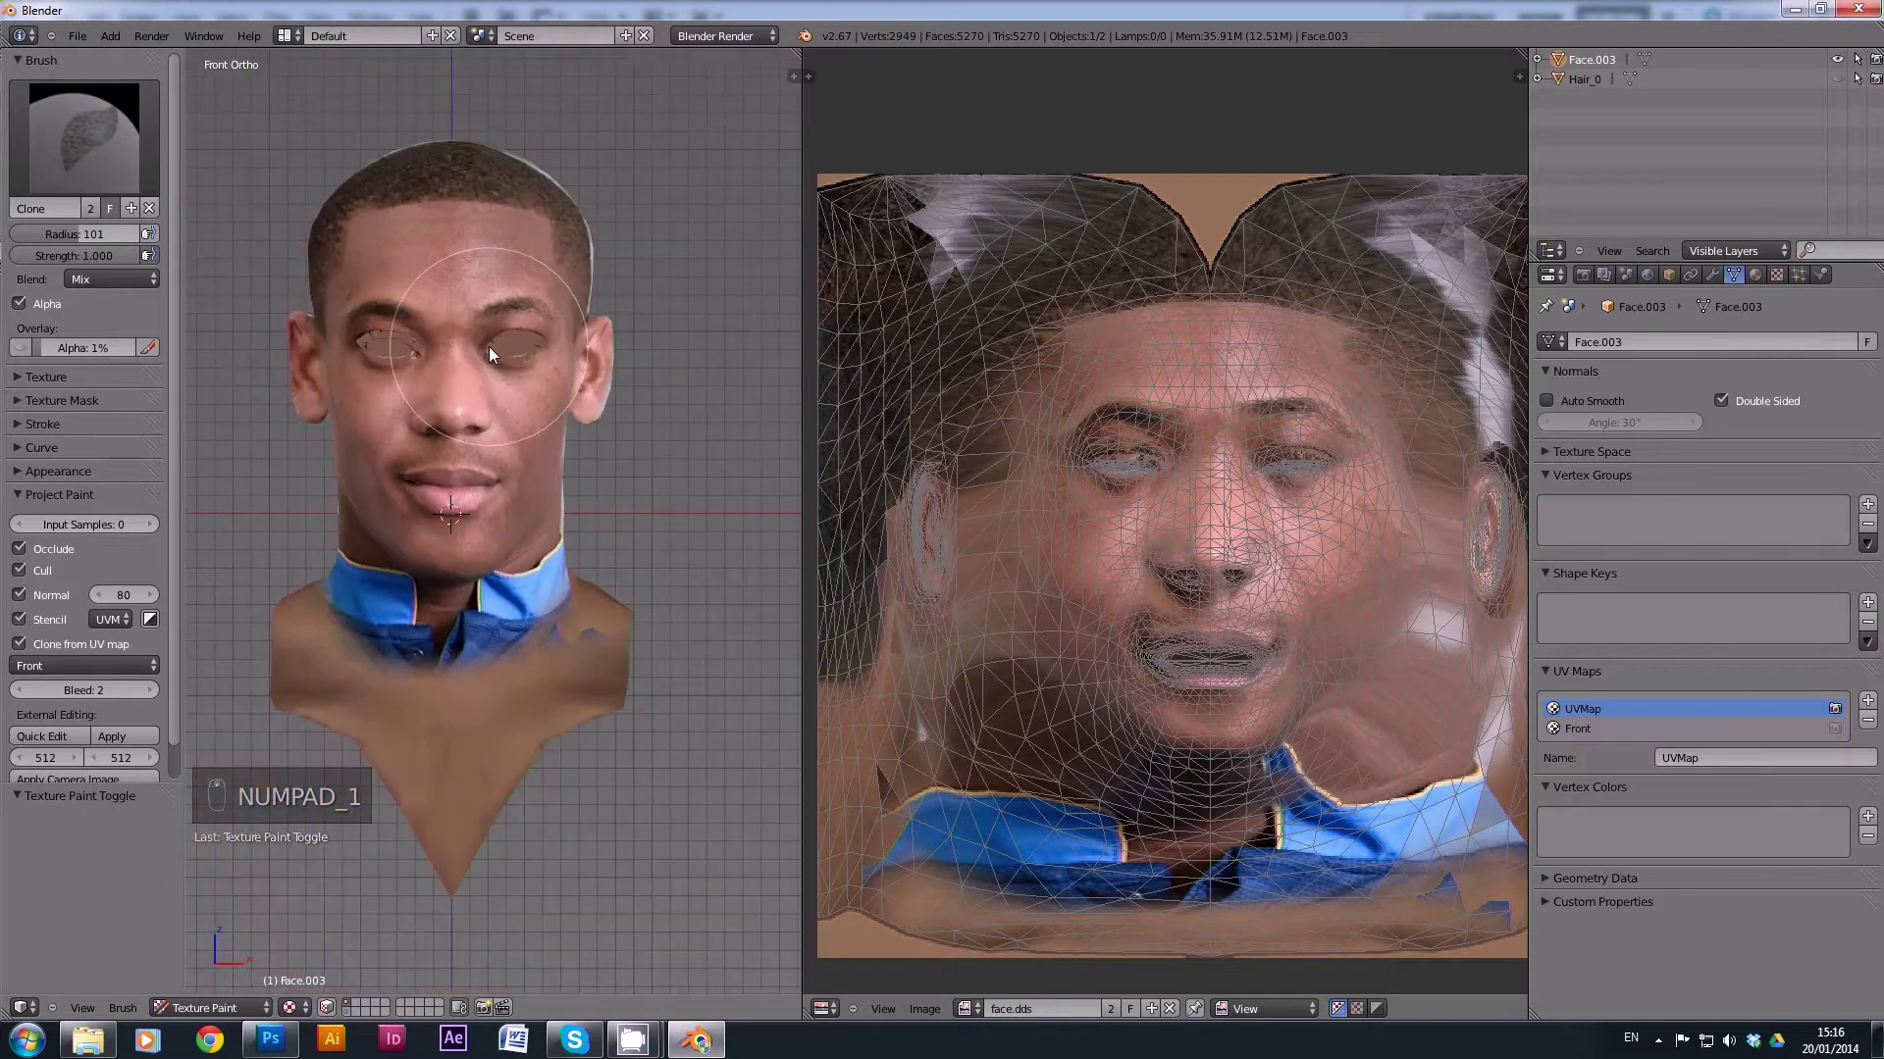
pyautogui.click(396, 368)
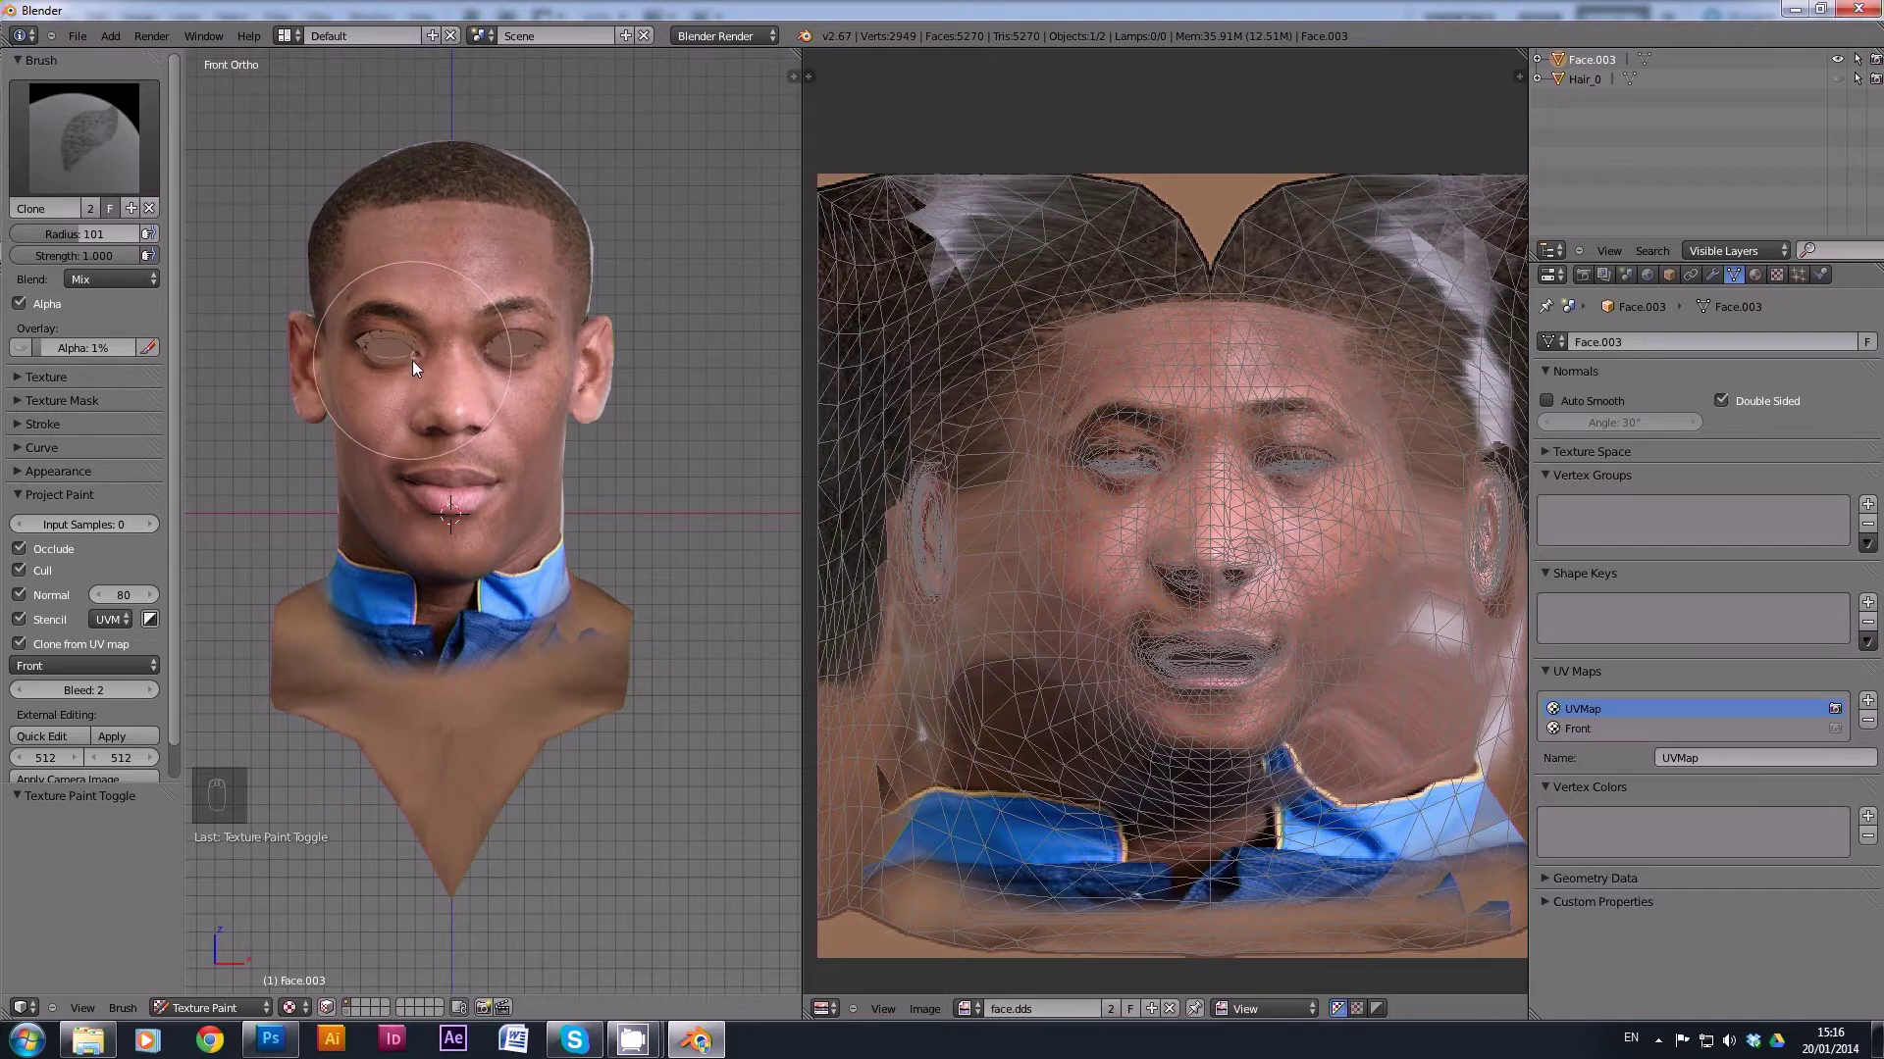
pyautogui.scroll(-1, 412, 361)
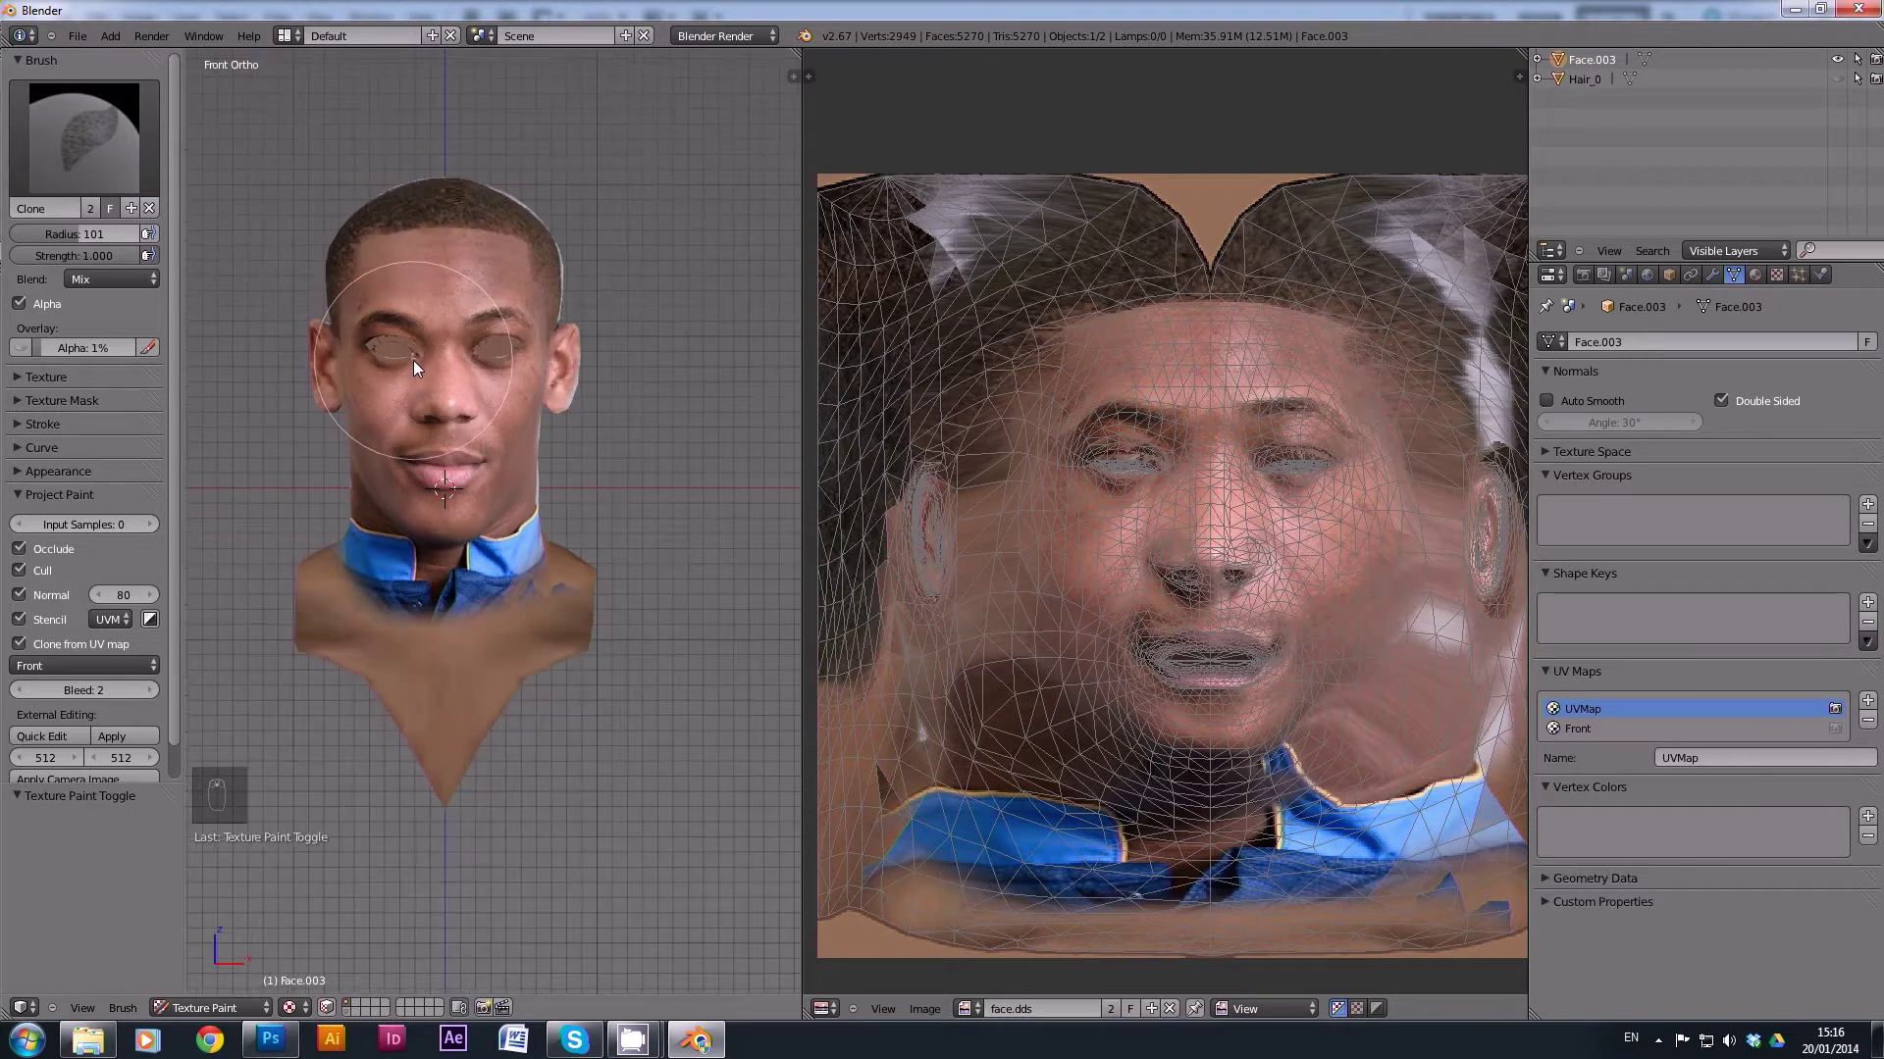
# Return the head to Object Mode and close Blender.
pyautogui.click(248, 1008)
pyautogui.click(255, 989)
pyautogui.keyDown('shift'); pyautogui.moveTo(453, 385); pyautogui.dragTo(467, 422, button='middle'); pyautogui.keyUp('shift')
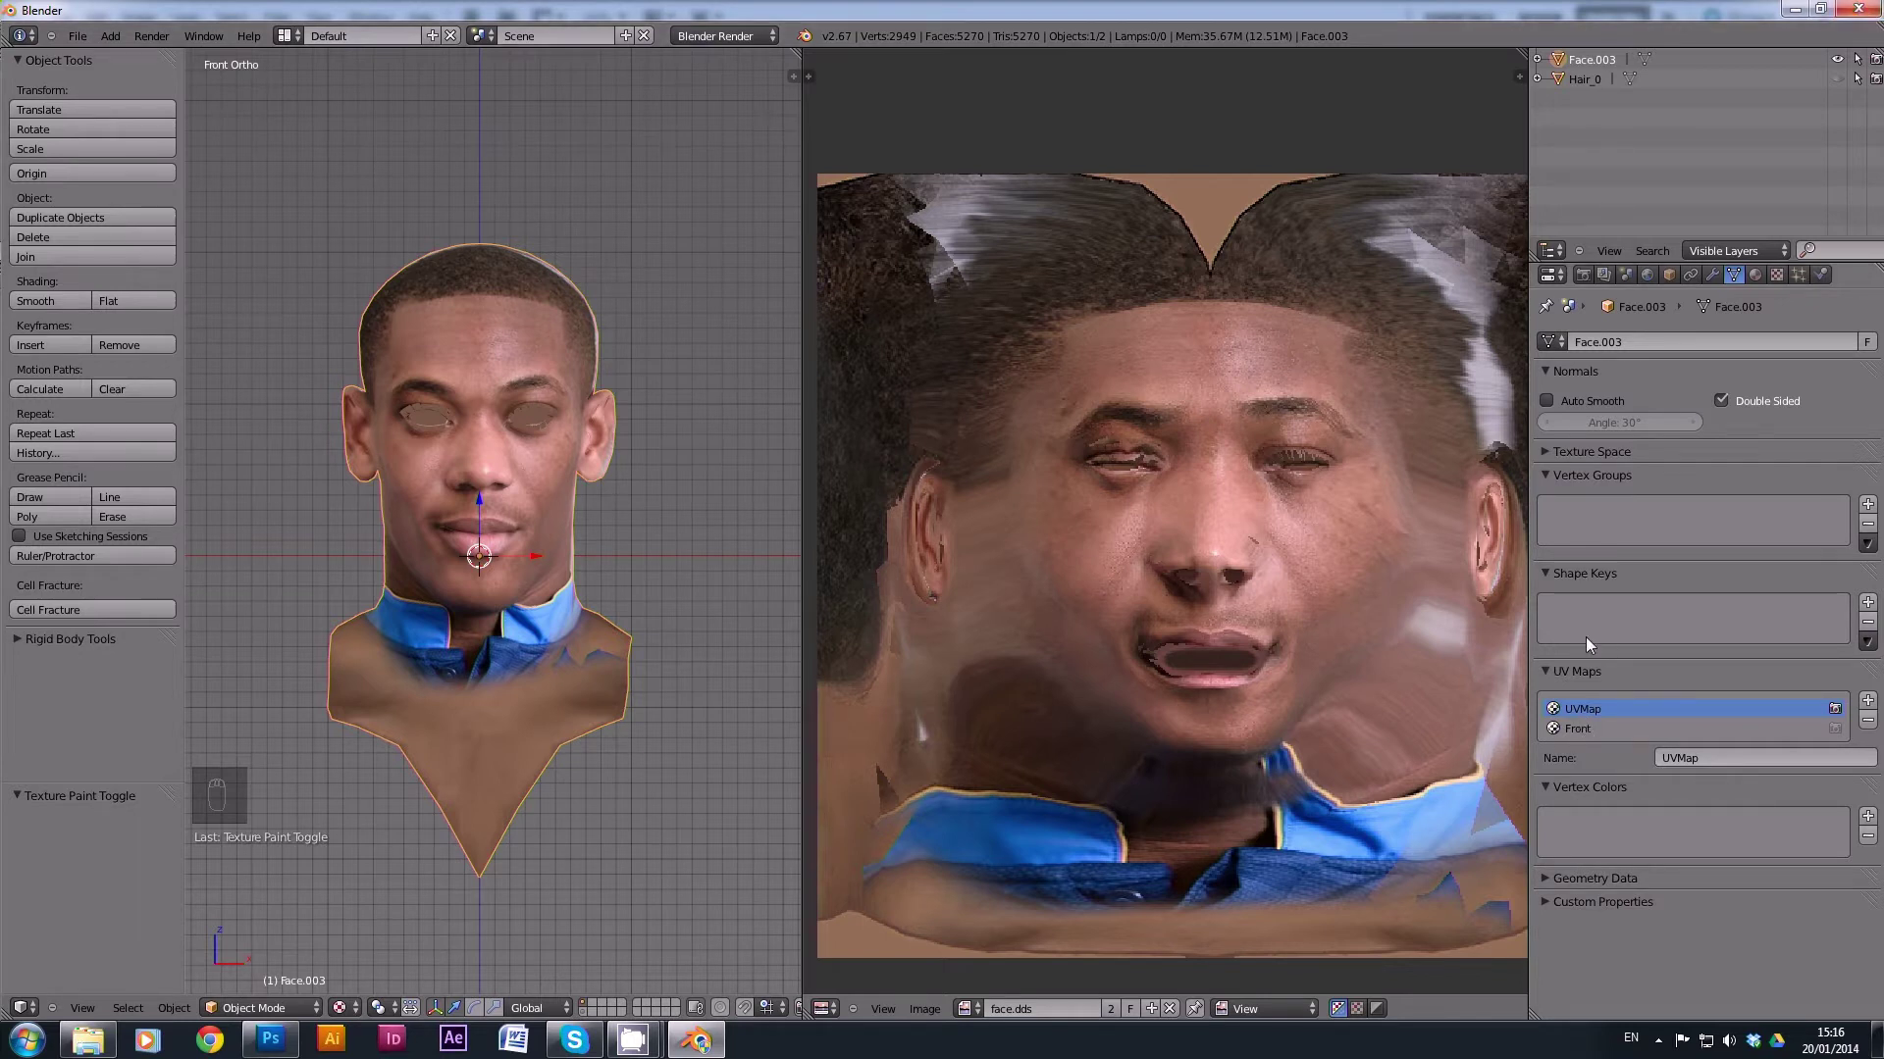
pyautogui.click(1857, 12)
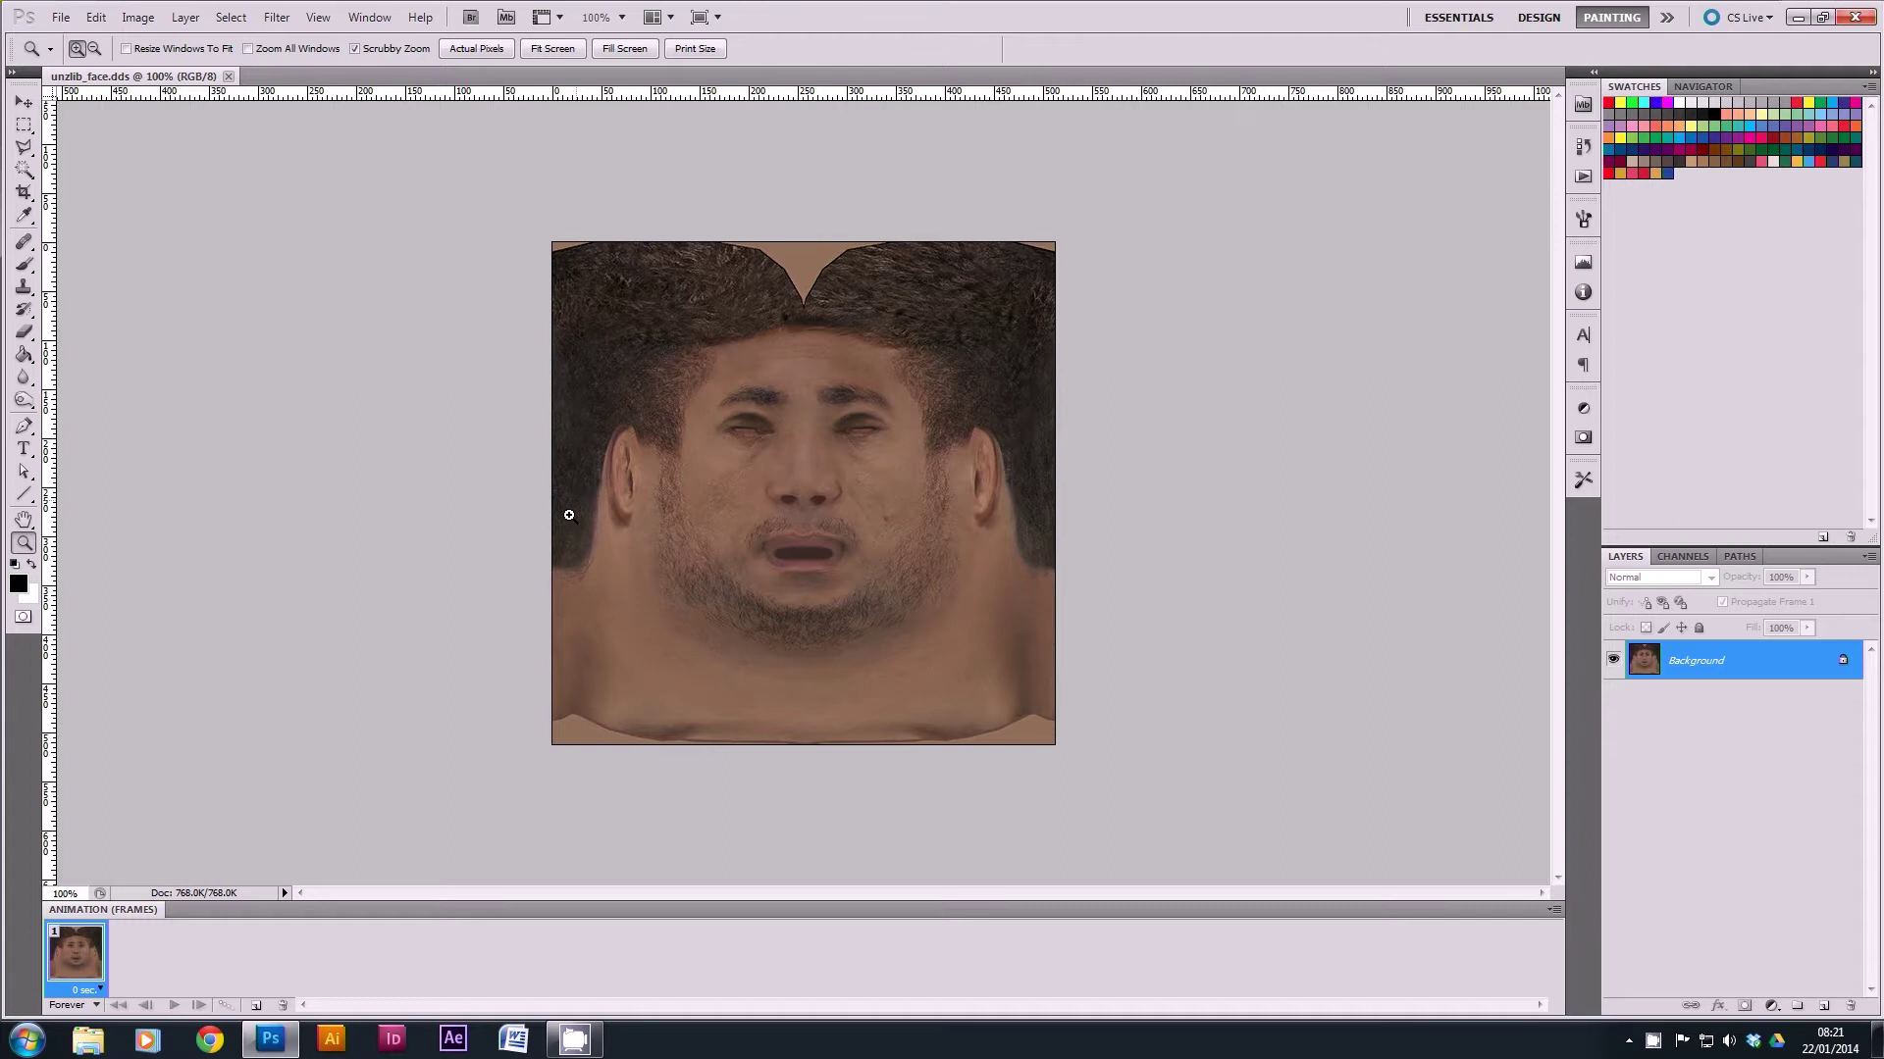
# Open face-front.png from the Monaco > Anthony Martial folder as its own document alongside unzlib_face.dds.
pyautogui.click(90, 1042)
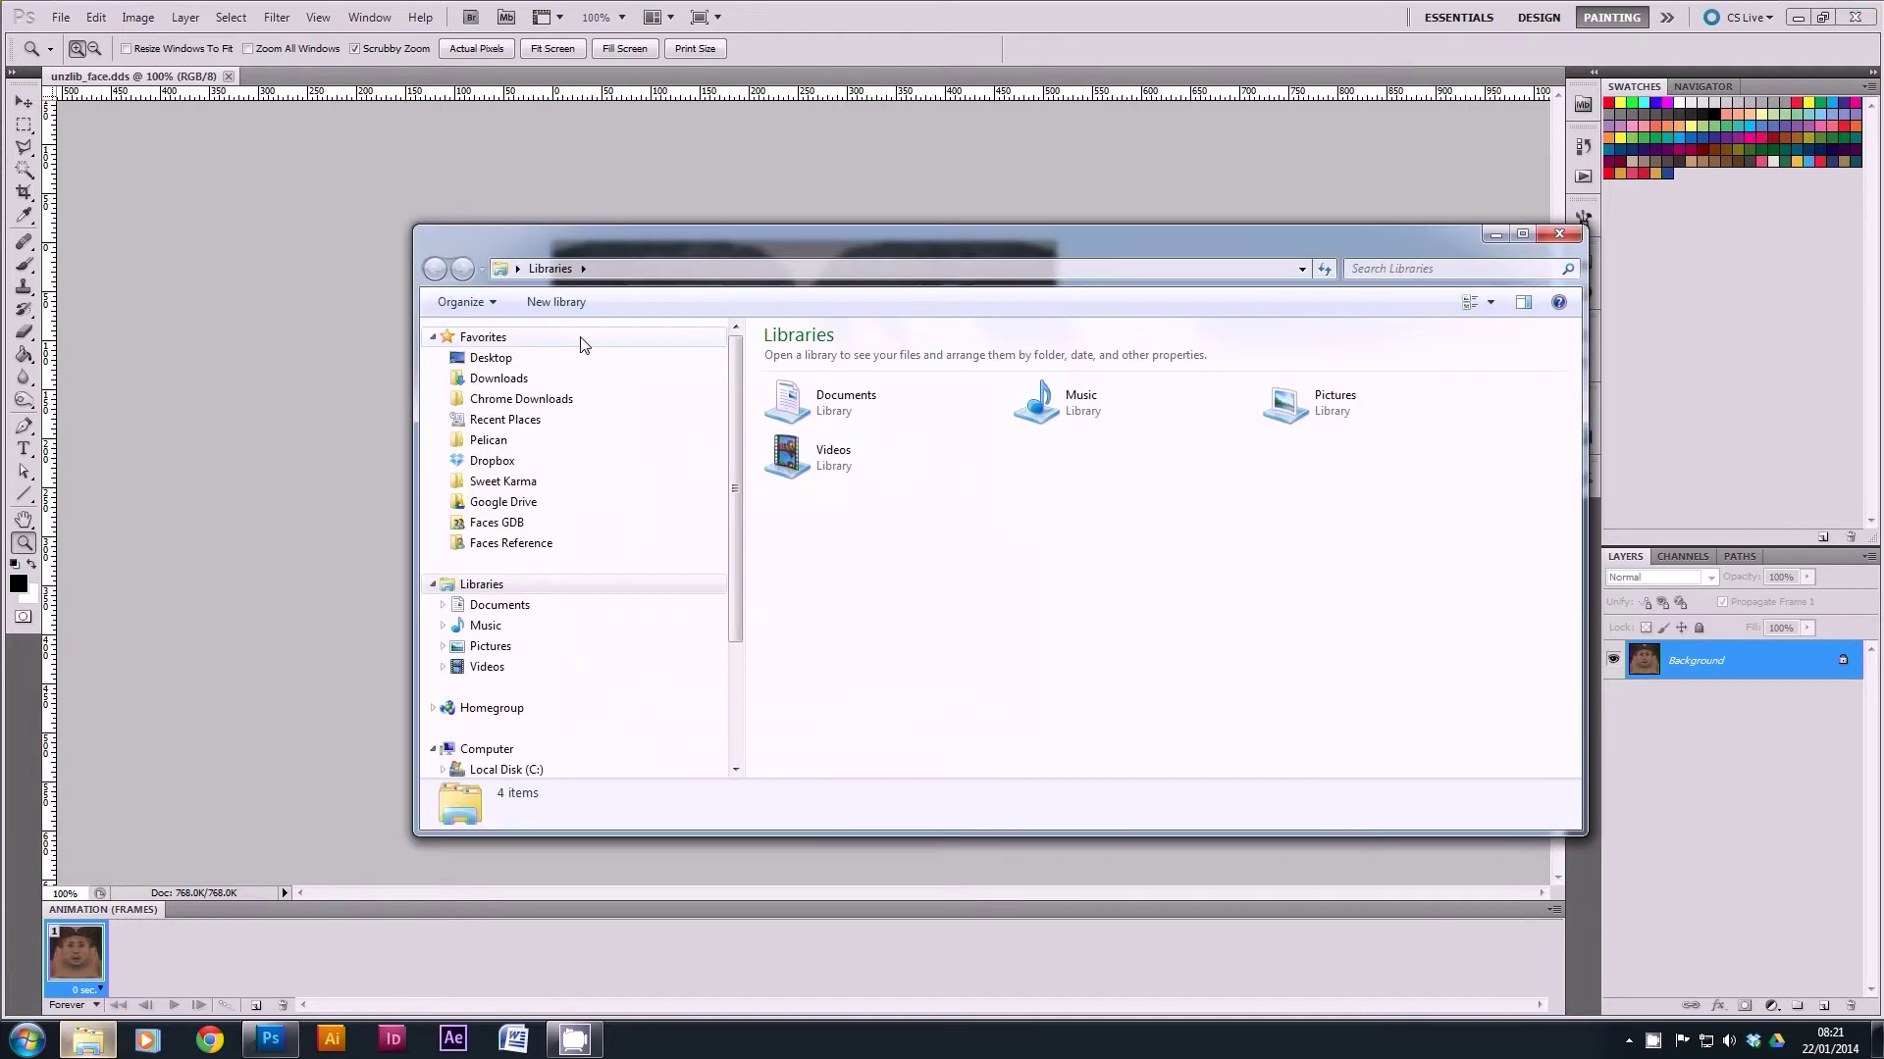
pyautogui.scroll(-1, 574, 510)
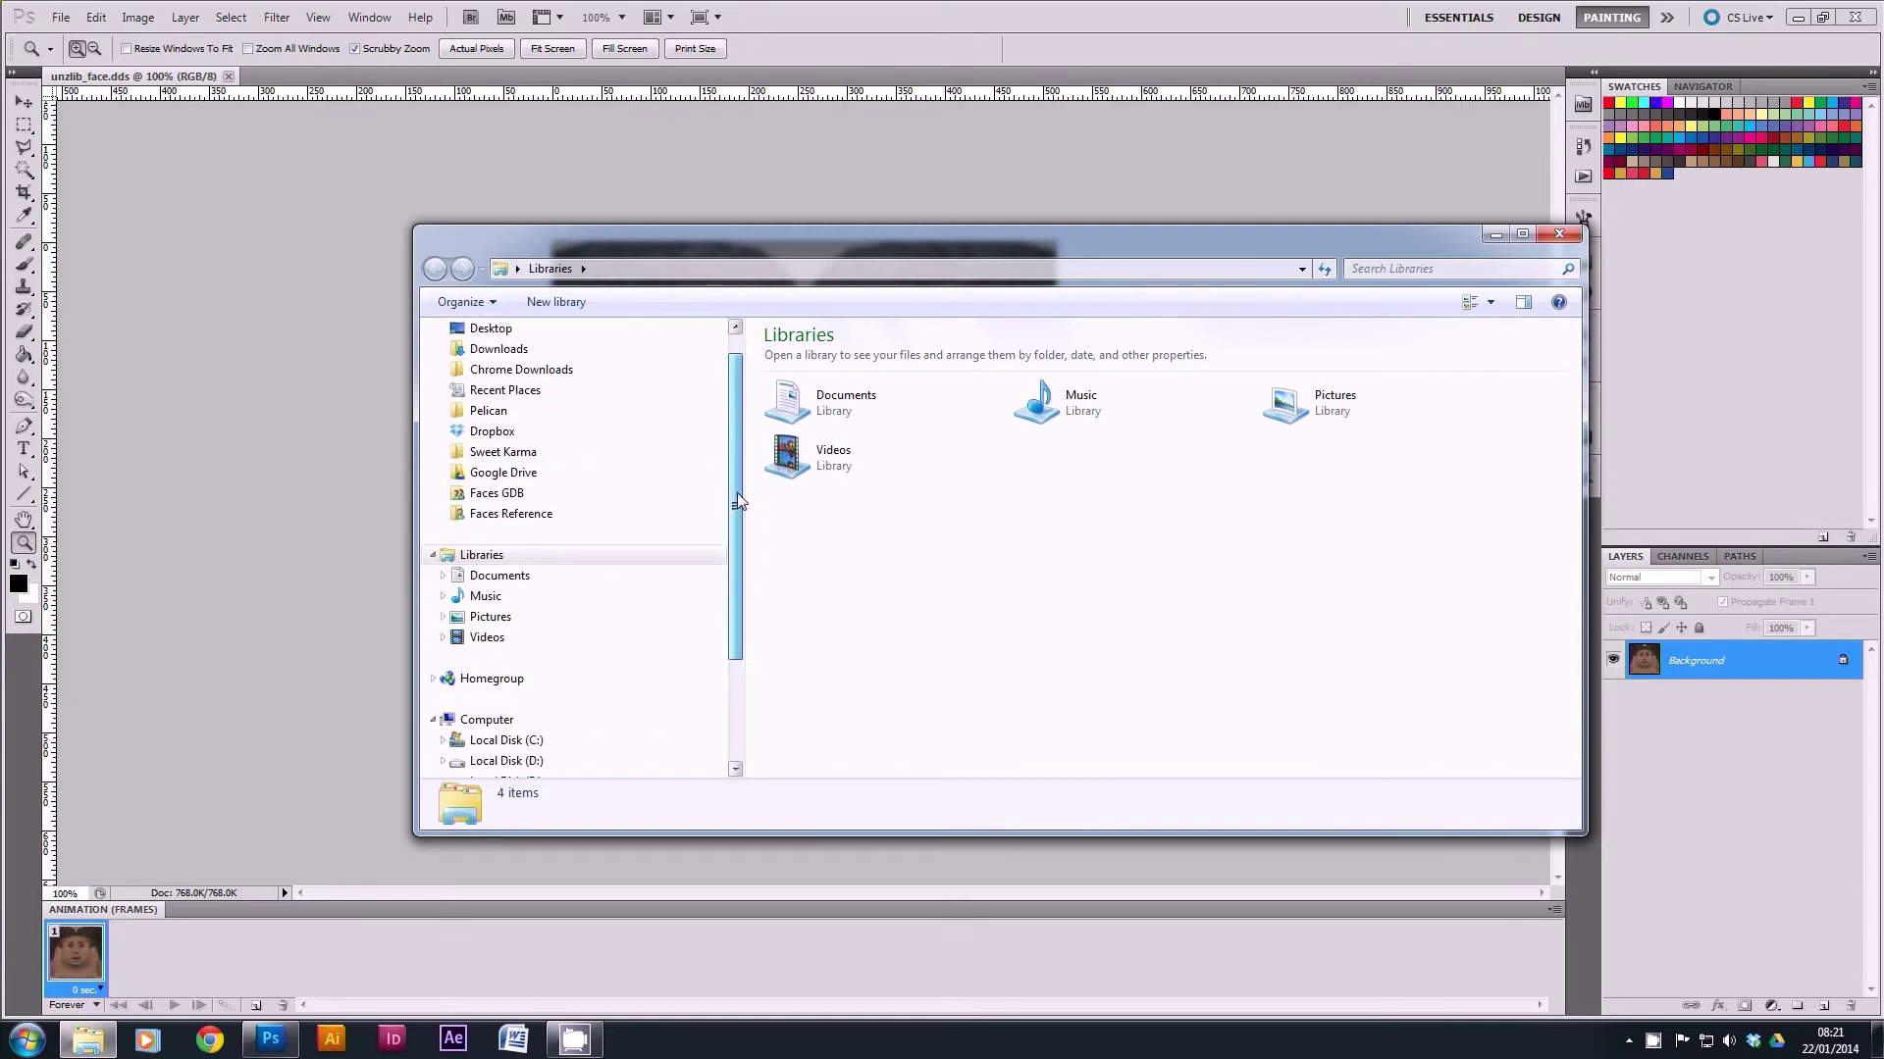
pyautogui.click(571, 516)
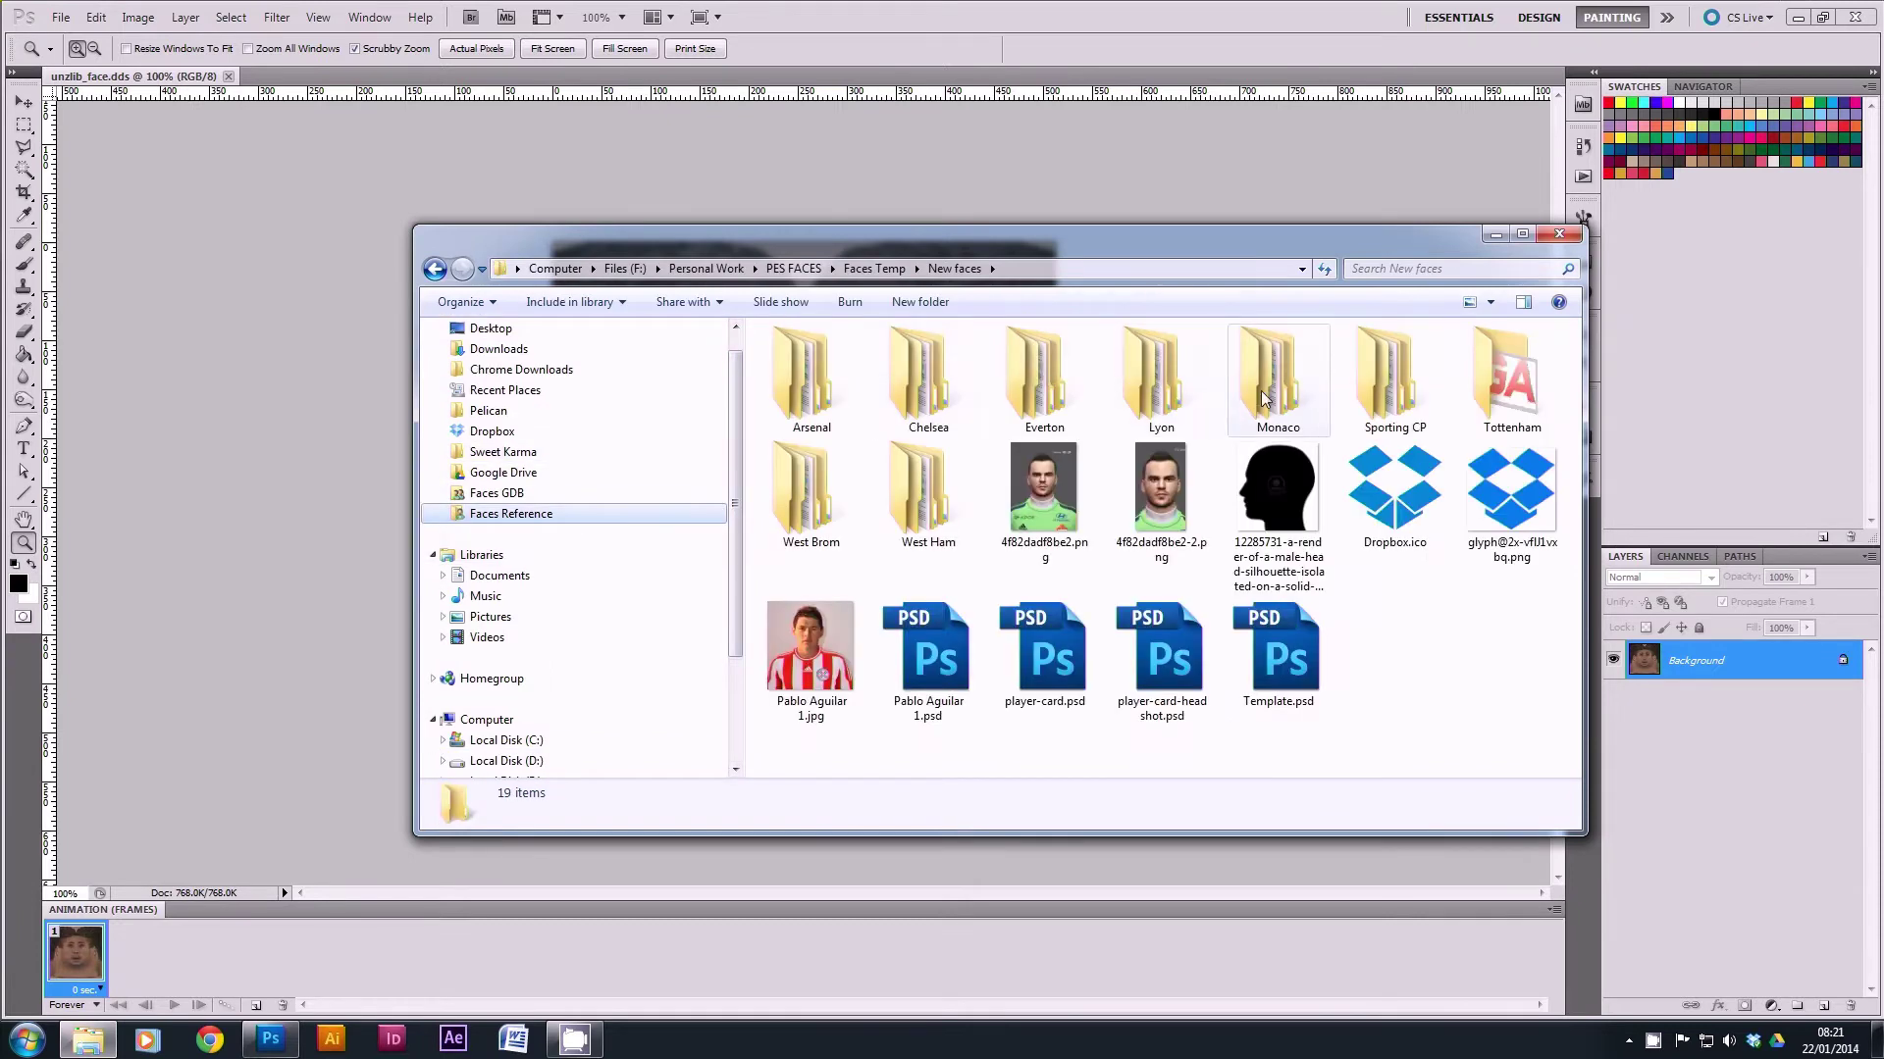
pyautogui.doubleClick(1263, 389)
pyautogui.doubleClick(894, 365)
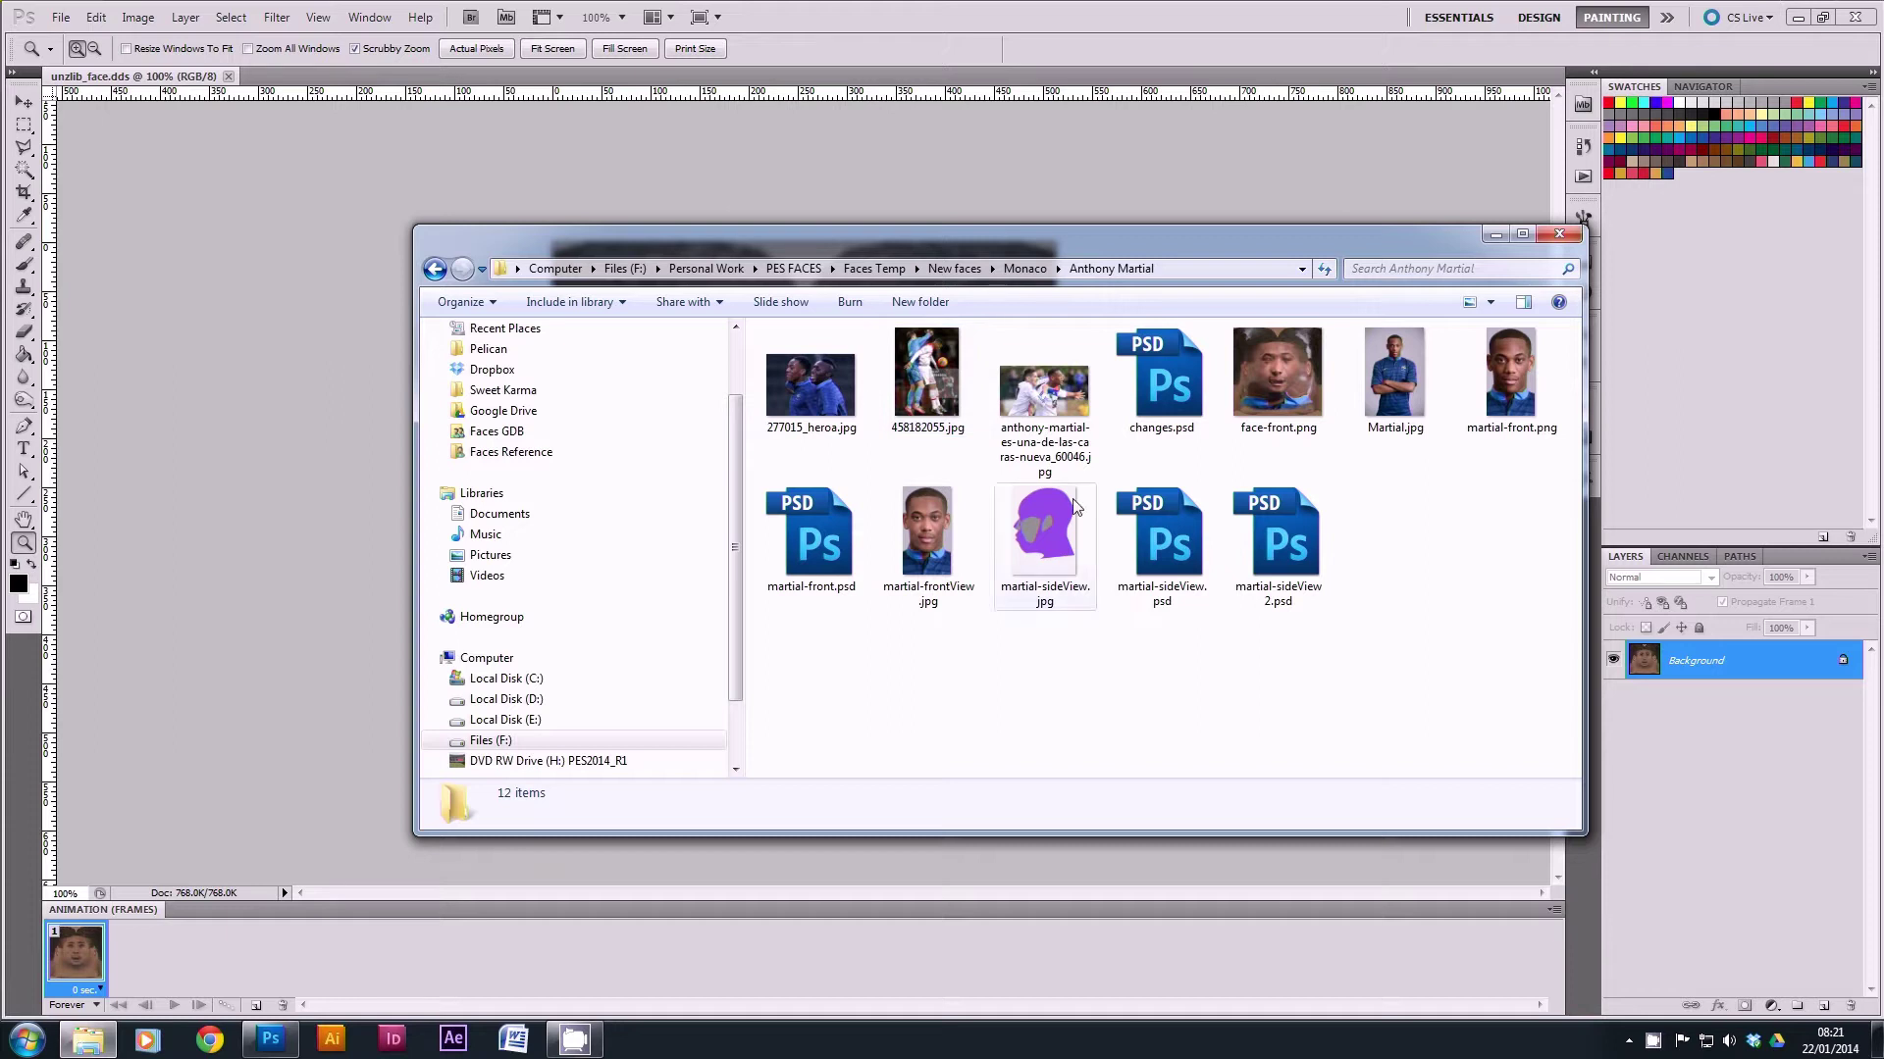
pyautogui.click(1281, 390)
pyautogui.moveTo(1288, 394); pyautogui.dragTo(523, 71)
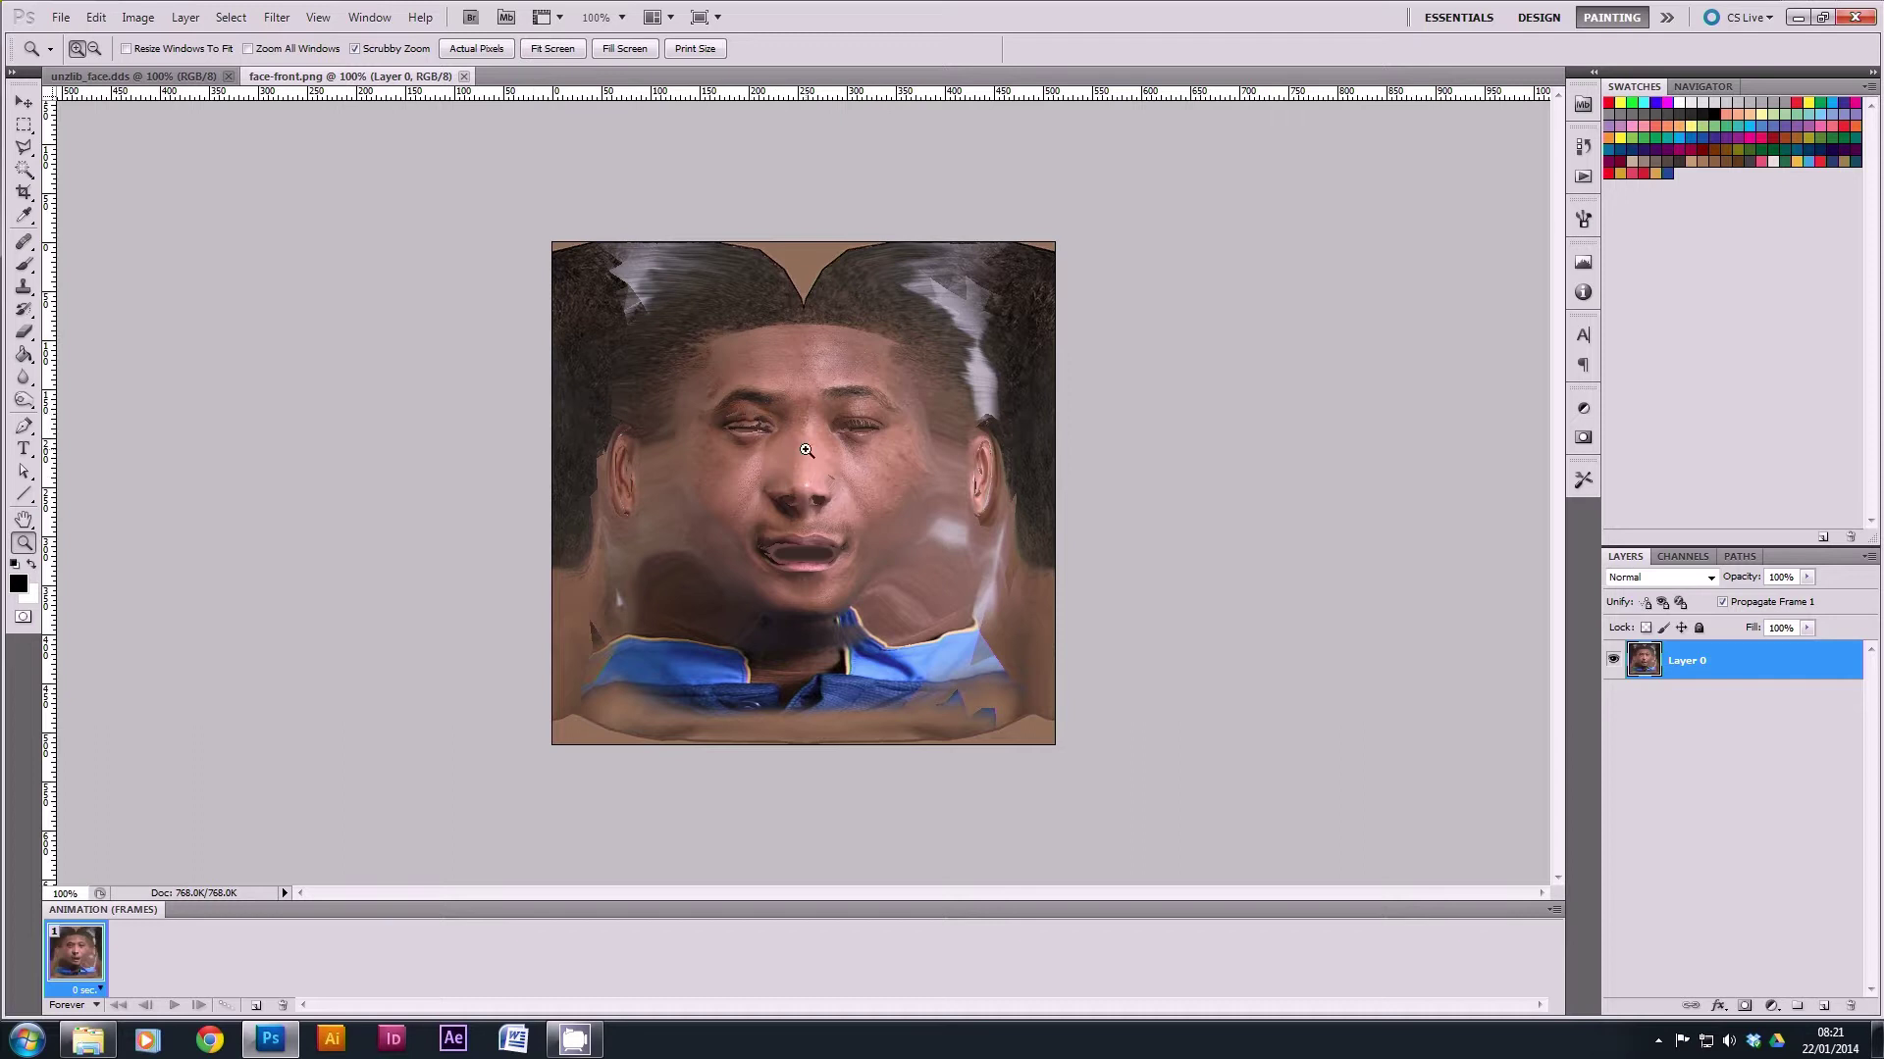
# Copy the entire face-front.png image and paste it as a new layer into unzlib_face.dds.
pyautogui.click(806, 449)
pyautogui.keyDown('alt'); pyautogui.click(823, 437); pyautogui.keyUp('alt')
pyautogui.hotkey('ctrl', 'a')
pyautogui.click(194, 78)
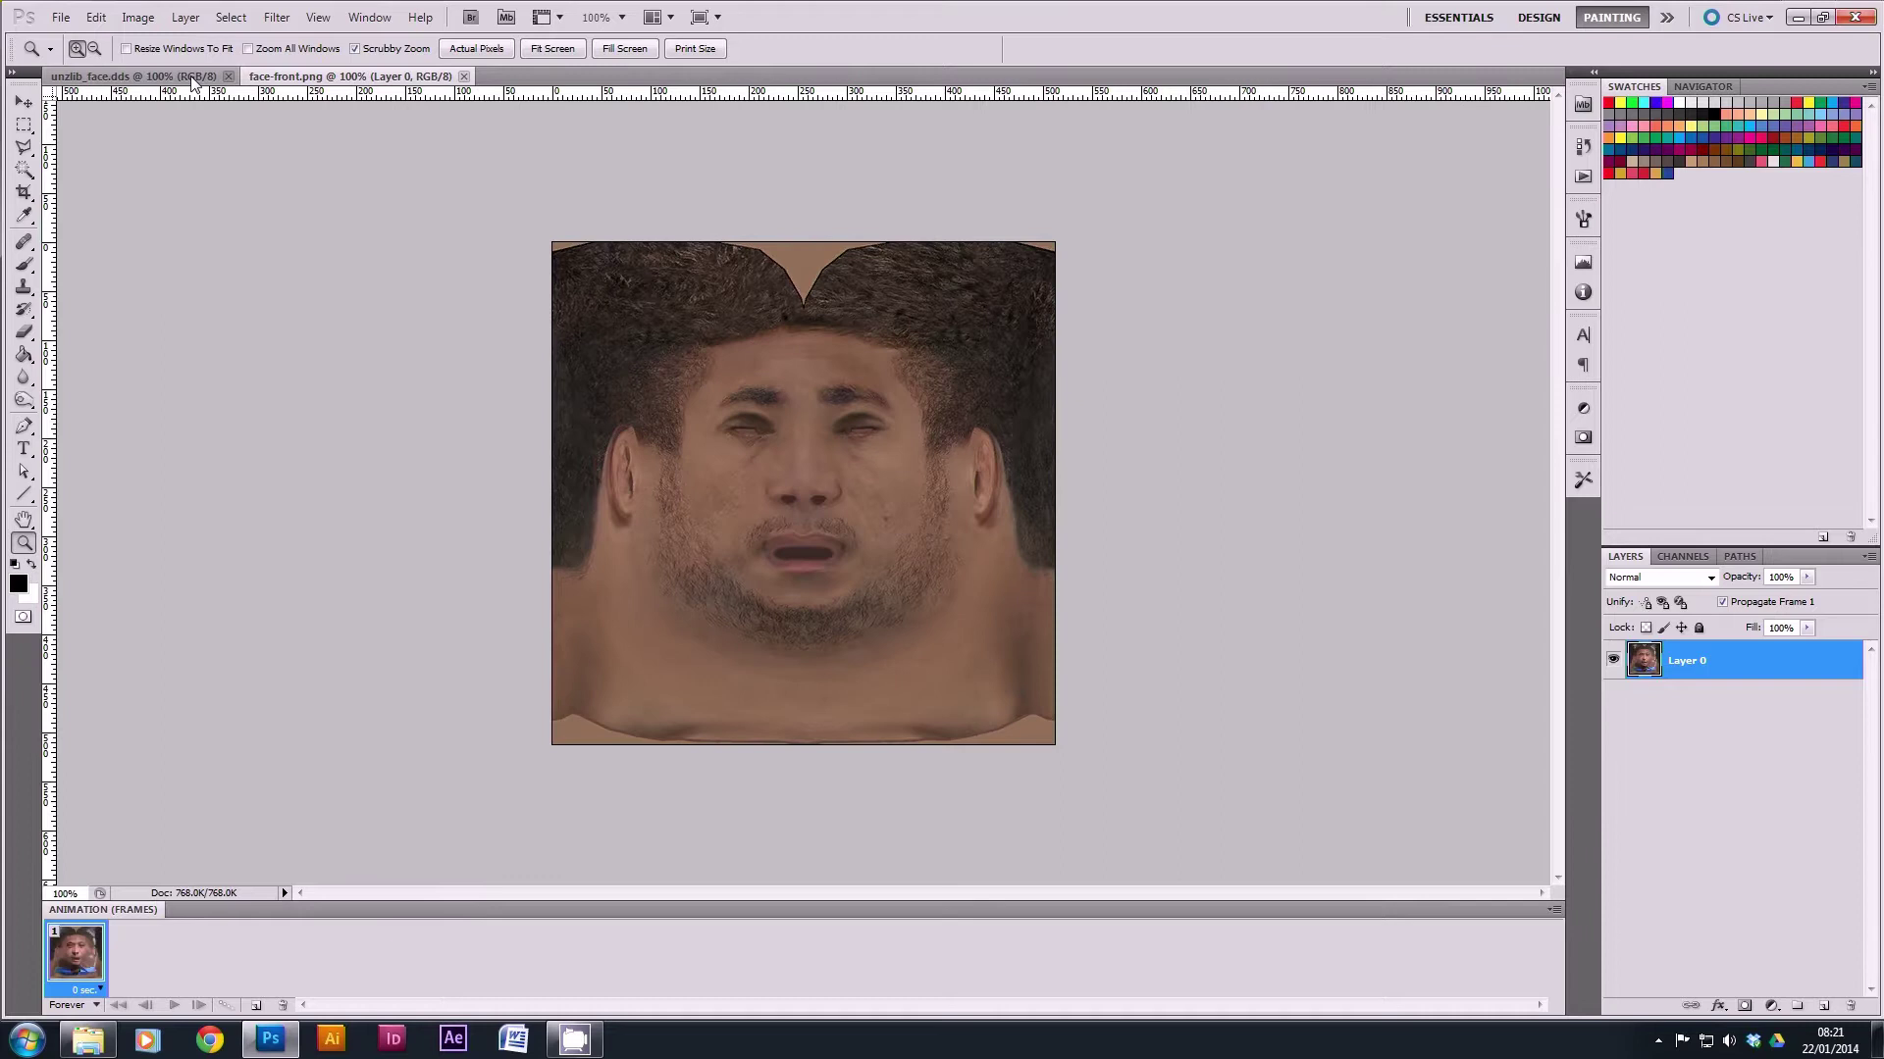
pyautogui.hotkey('ctrl', 'v')
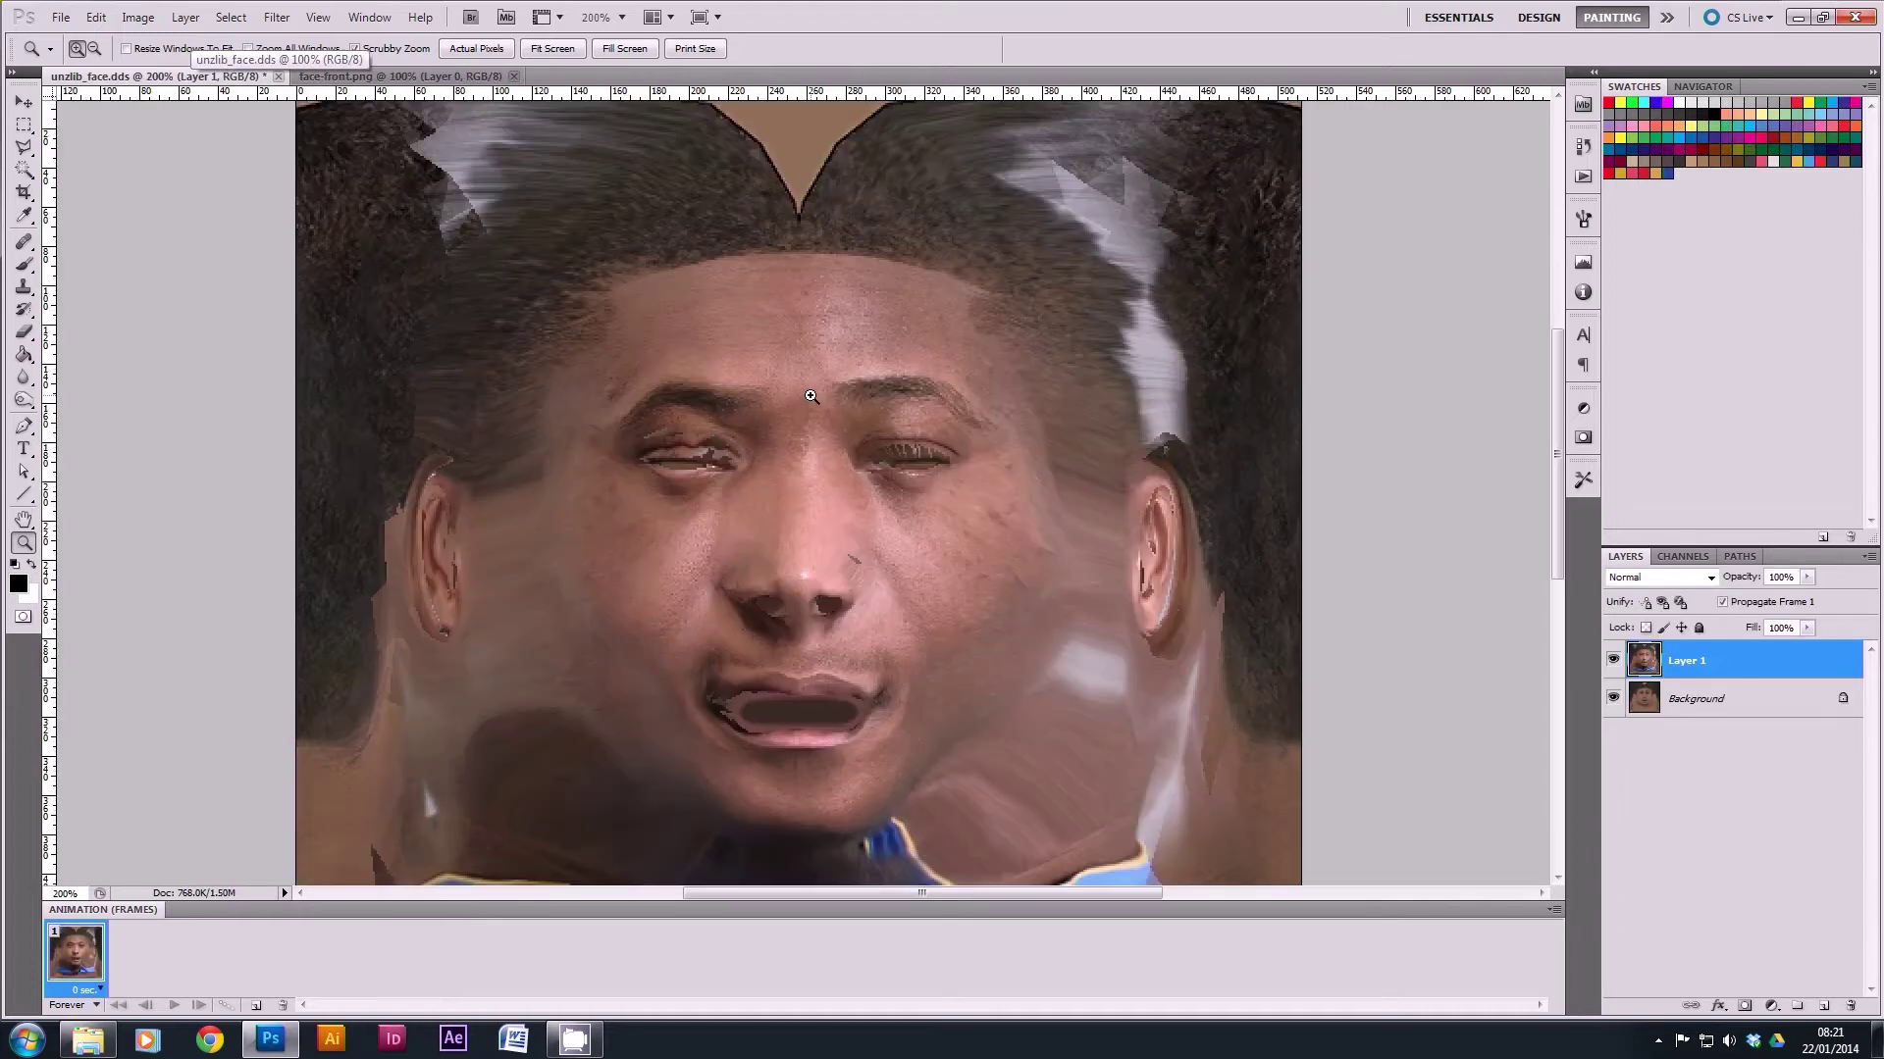
# Add a layer mask to the pasted face layer, Layer 1.
pyautogui.click(812, 393)
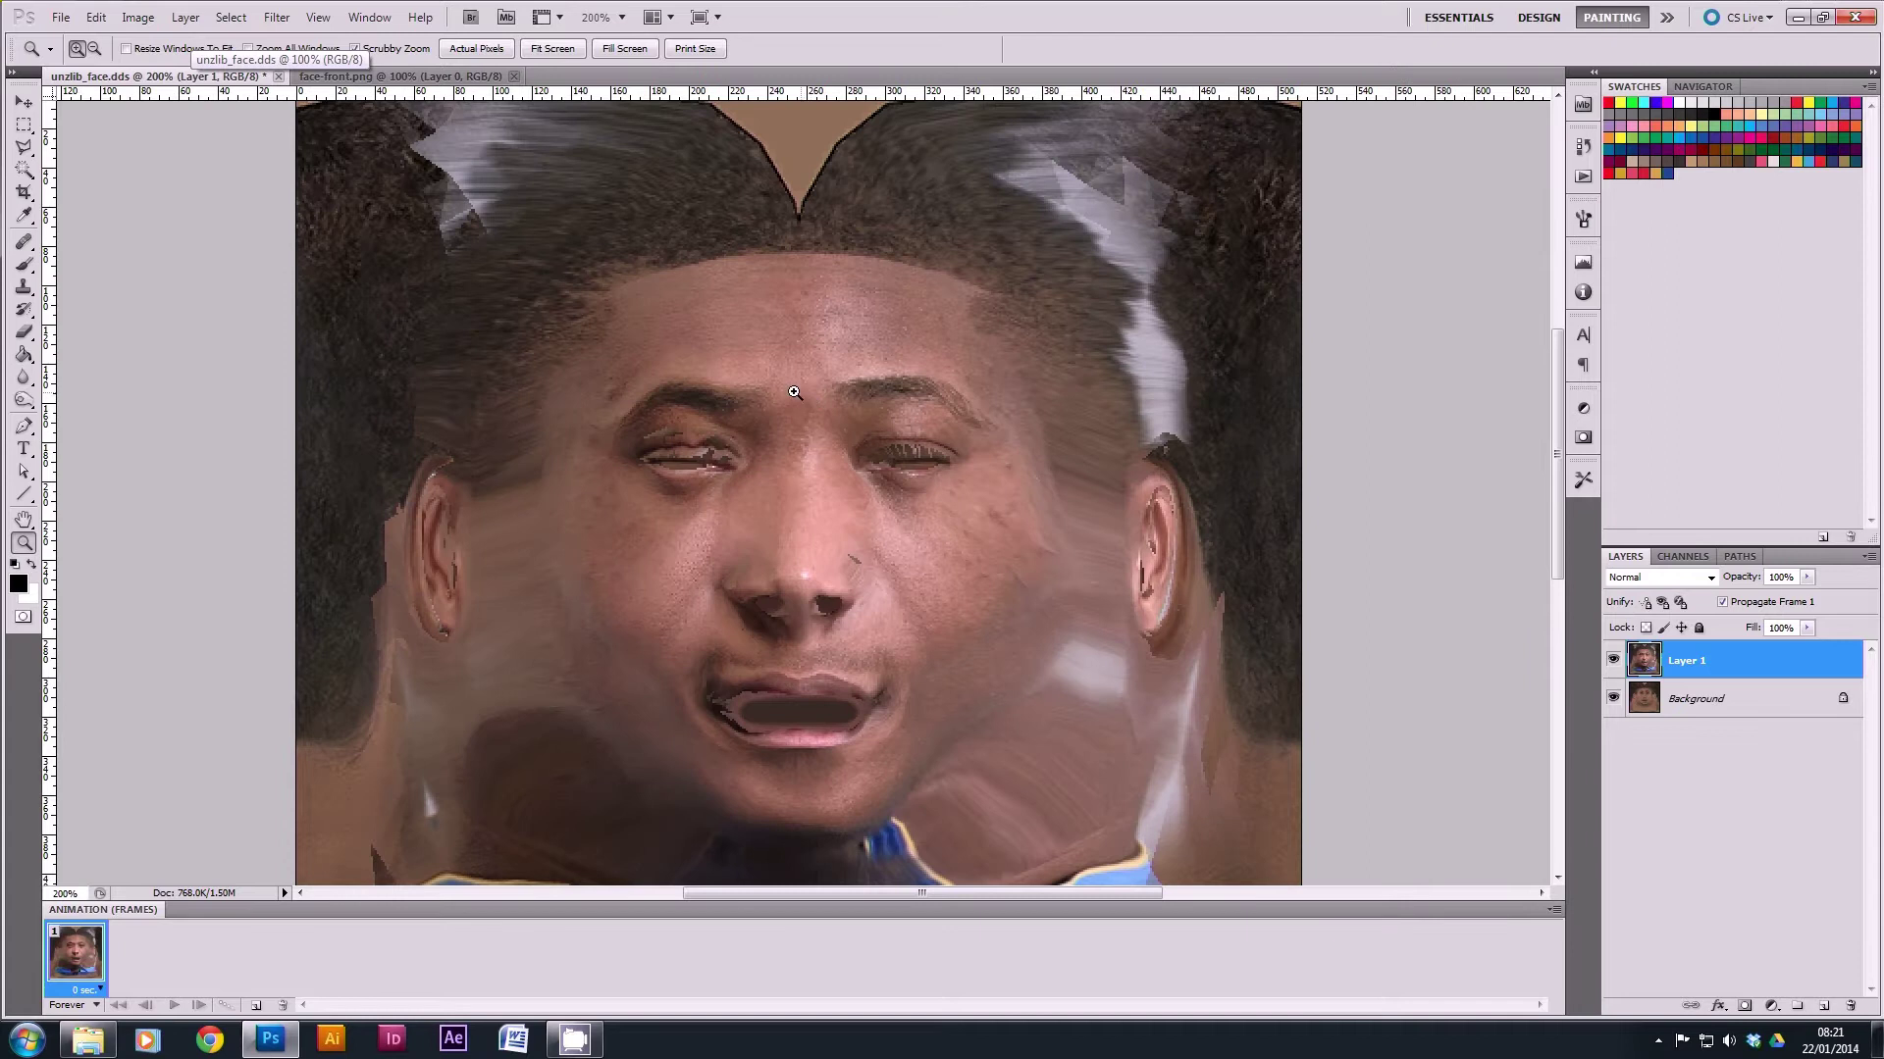
pyautogui.keyDown('alt'); pyautogui.click(845, 399); pyautogui.keyUp('alt')
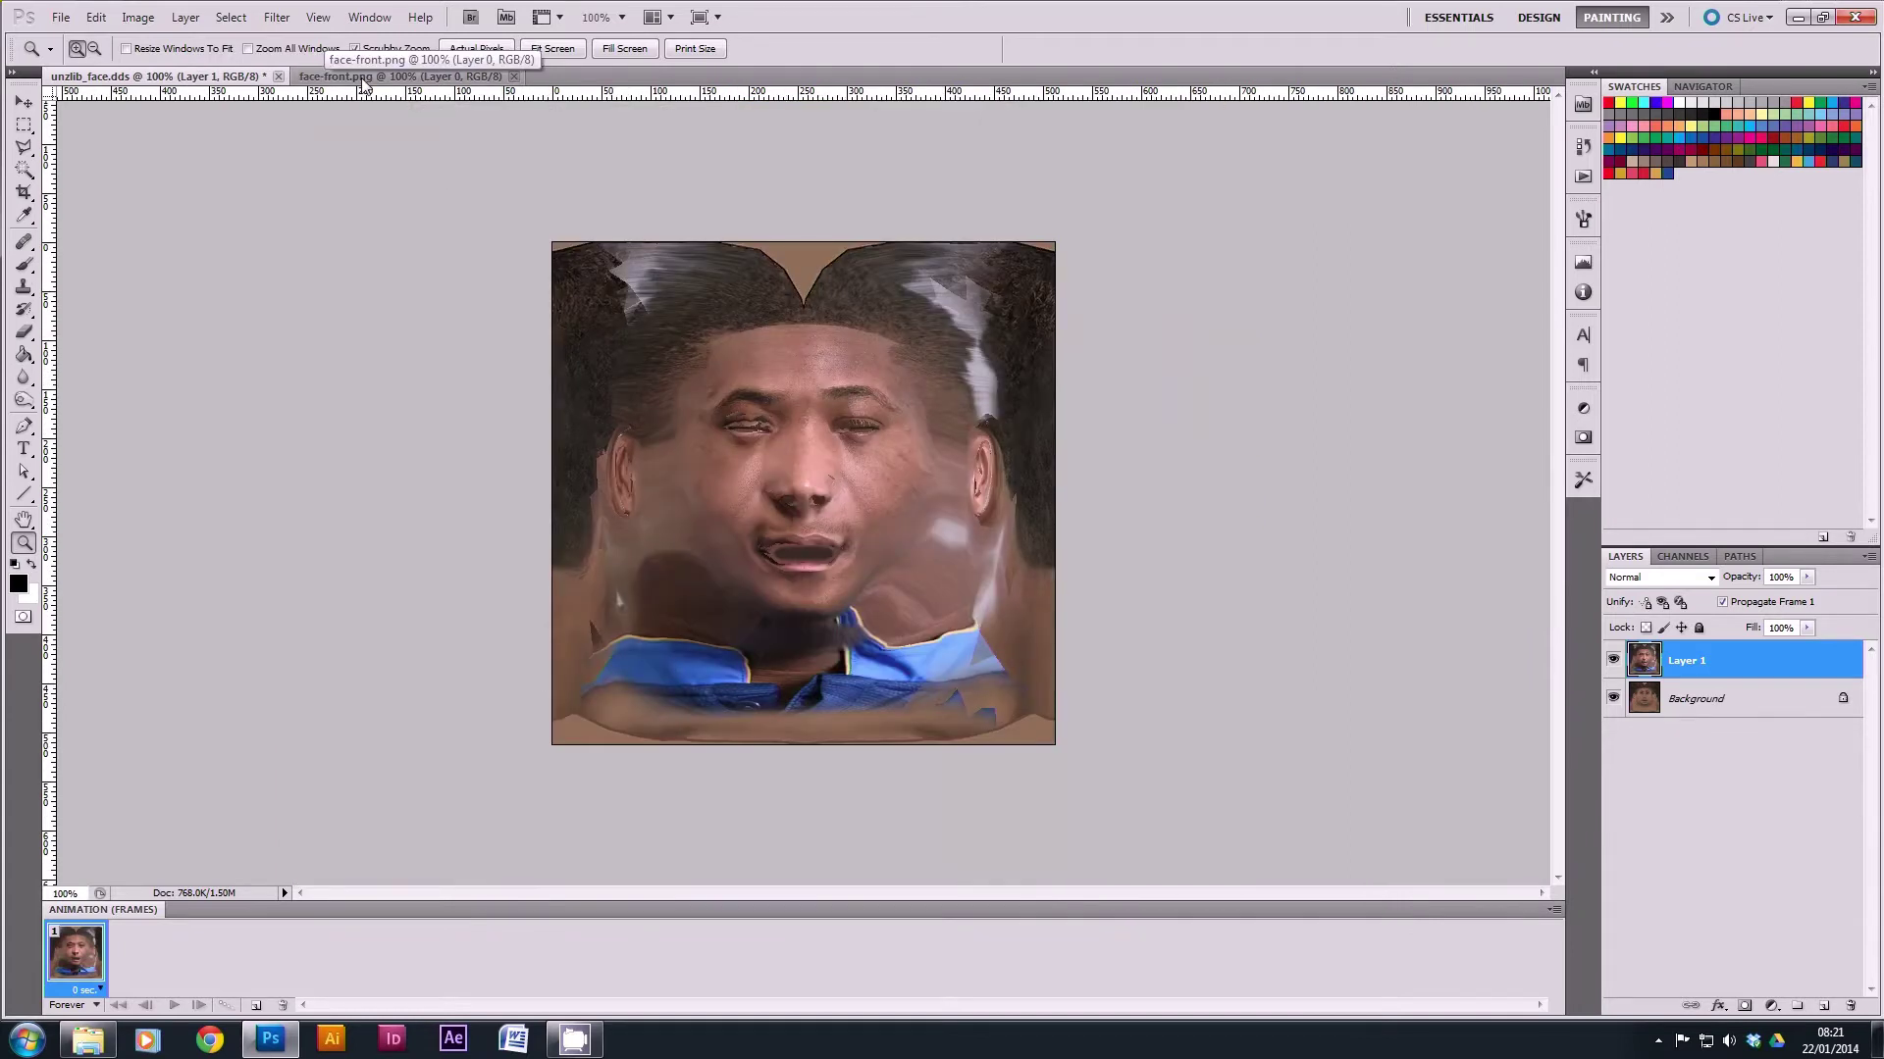
pyautogui.click(827, 557)
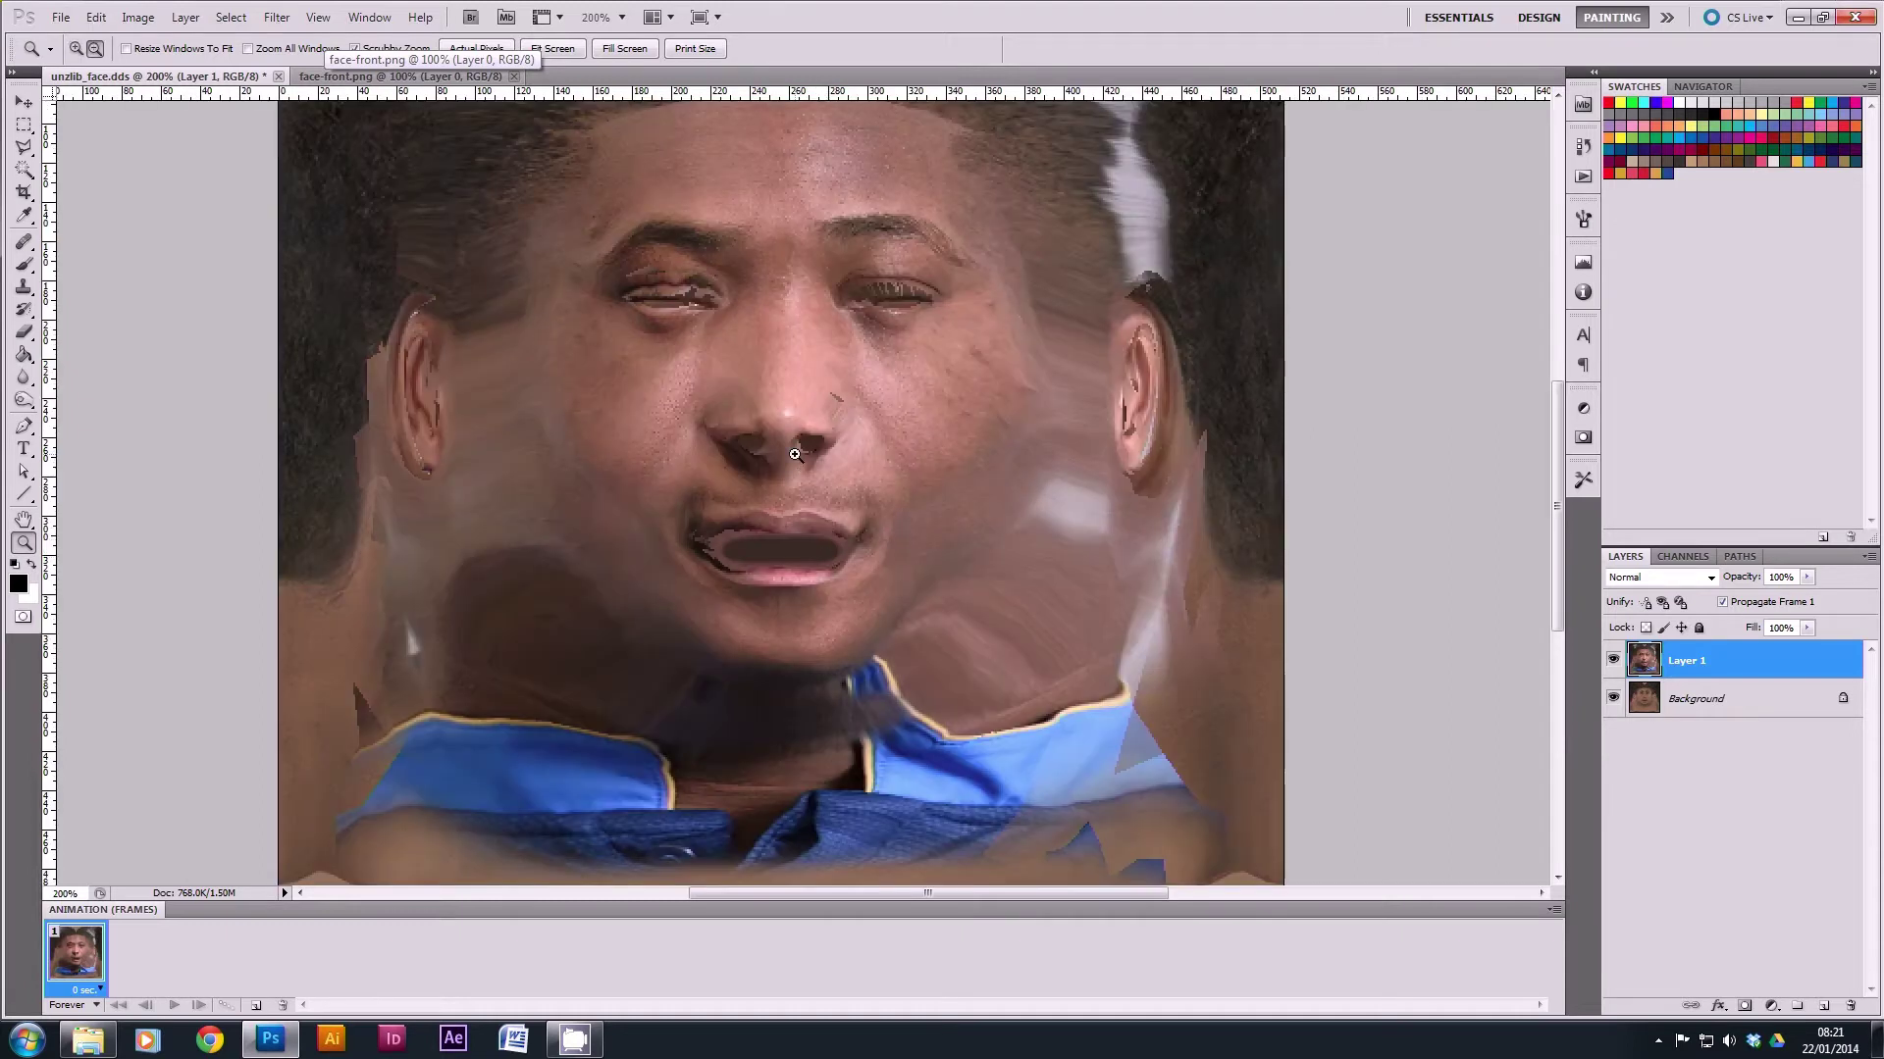
pyautogui.keyDown('alt'); pyautogui.click(794, 454); pyautogui.keyUp('alt')
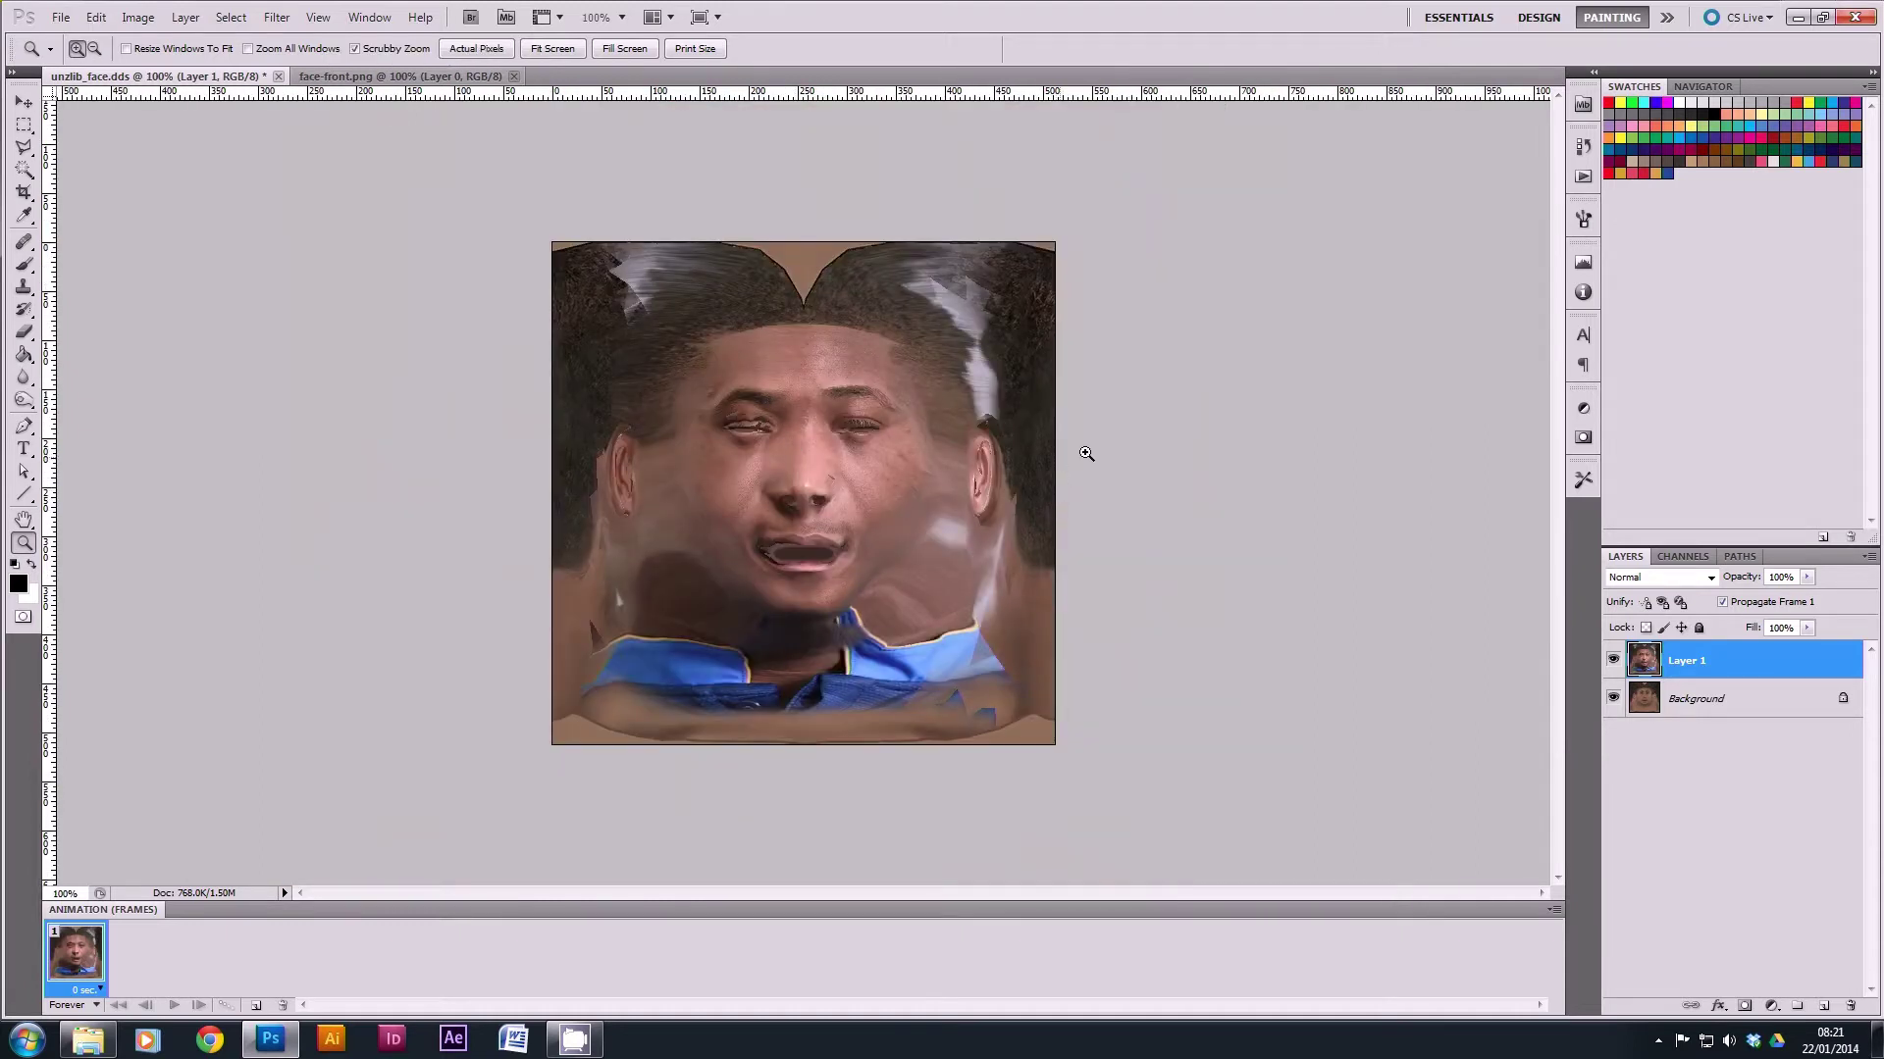
pyautogui.click(1745, 1011)
pyautogui.click(837, 441)
pyautogui.keyDown('alt'); pyautogui.click(841, 441); pyautogui.keyUp('alt')
# Set up a soft brush for the mask with 108 px size, 0% hardness and 100% opacity.
pyautogui.click(25, 265)
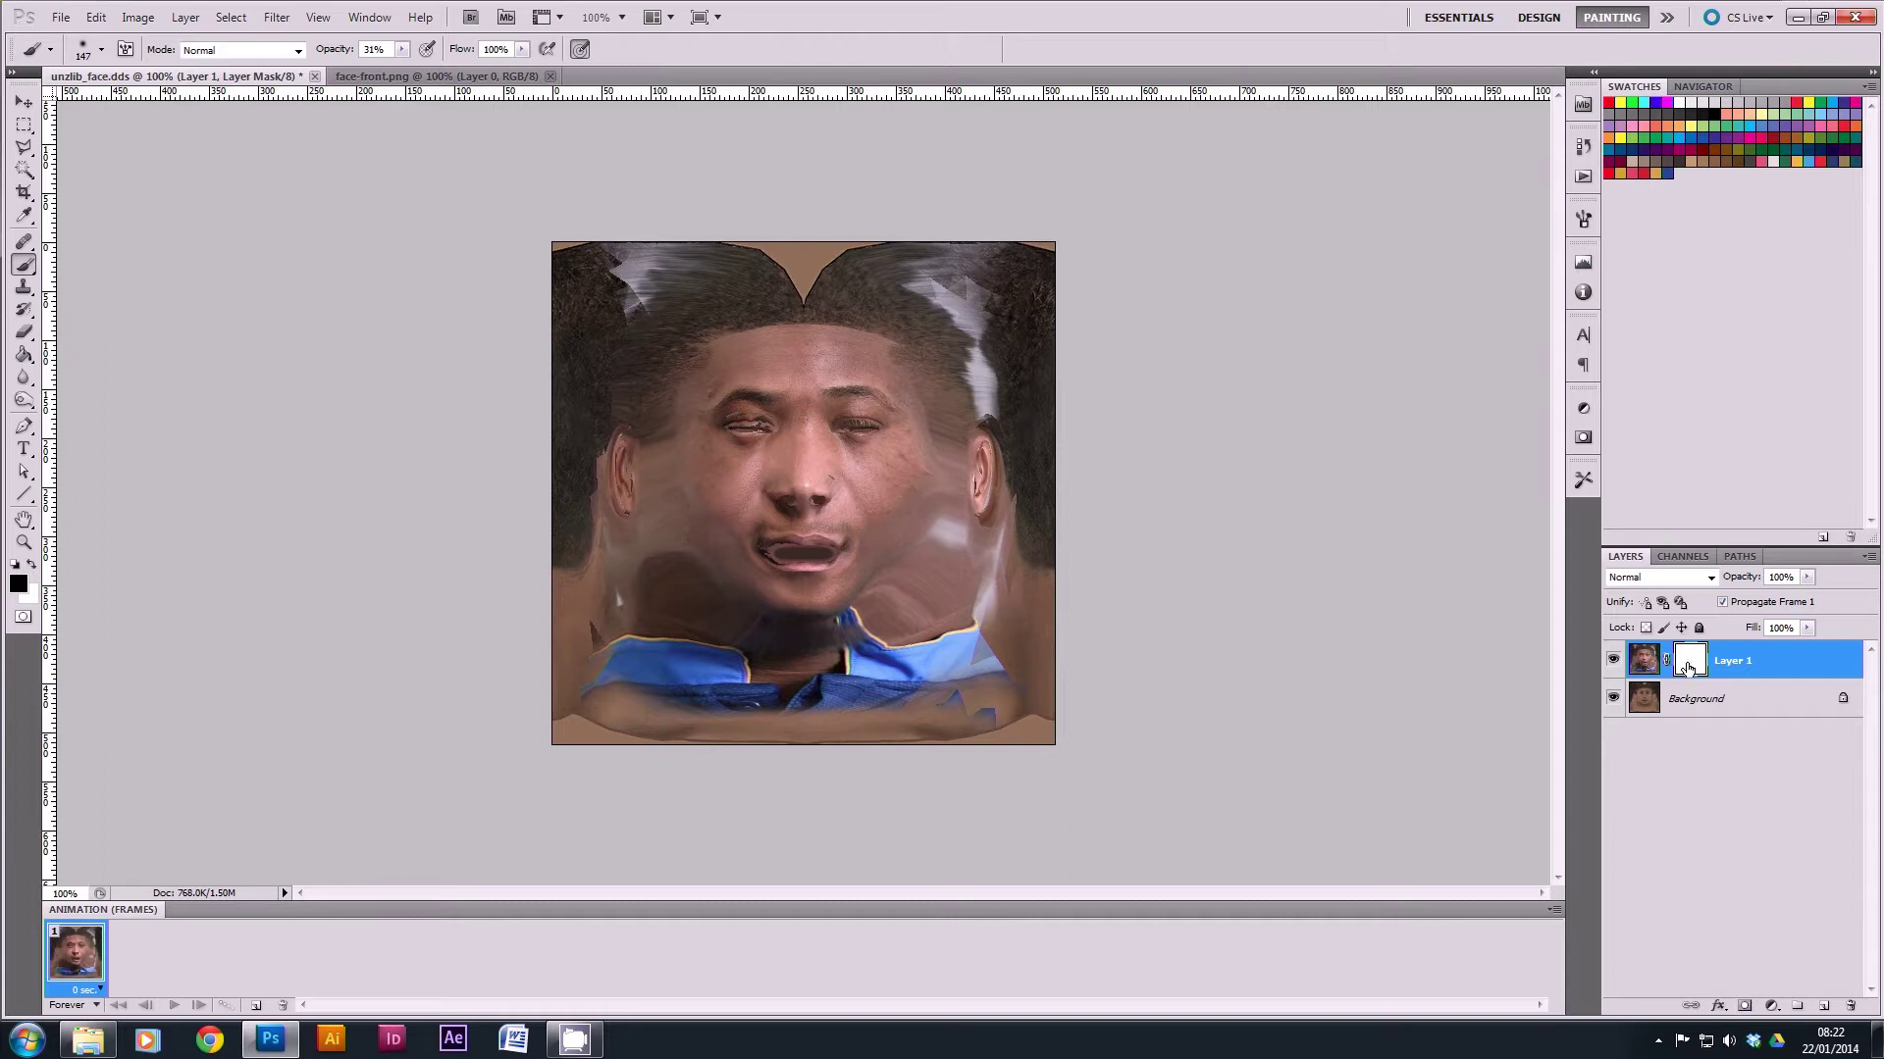
pyautogui.click(1613, 659)
pyautogui.click(1612, 660)
pyautogui.rightClick(756, 437)
pyautogui.moveTo(834, 512); pyautogui.dragTo(768, 512)
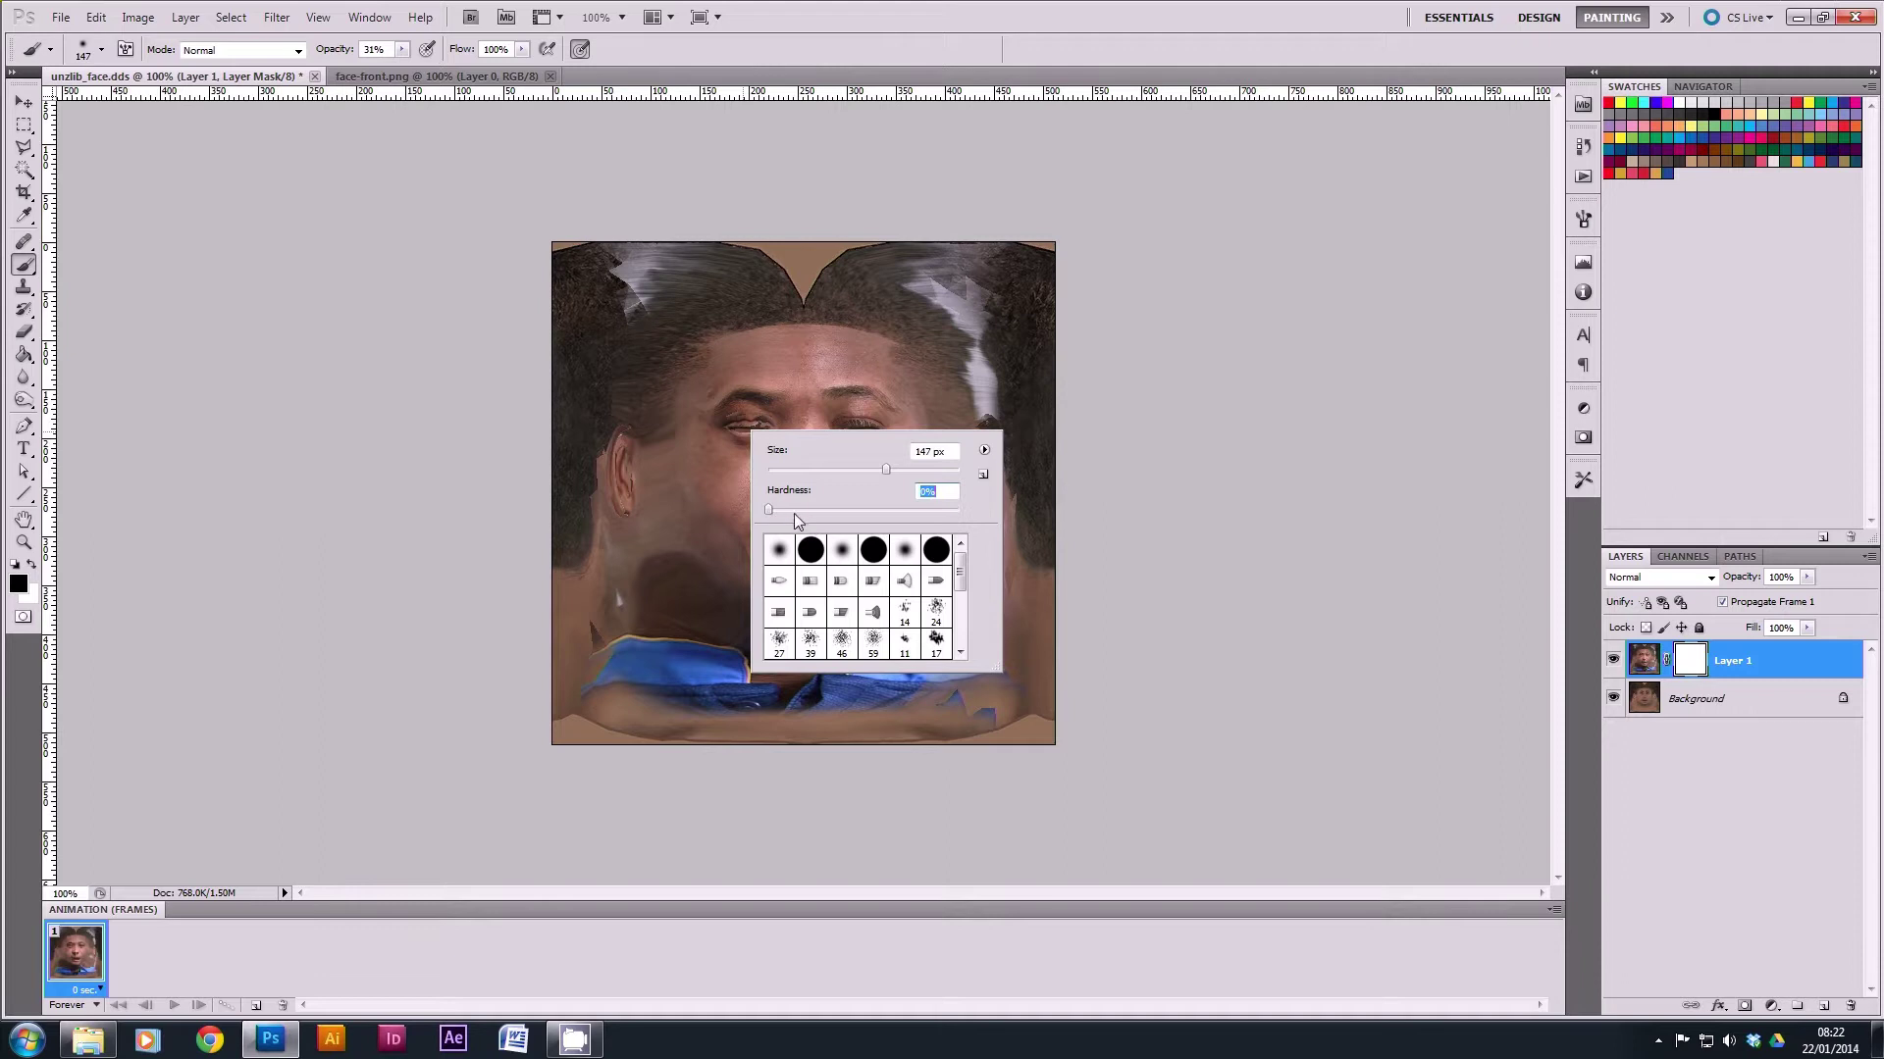
pyautogui.moveTo(885, 470); pyautogui.dragTo(867, 470)
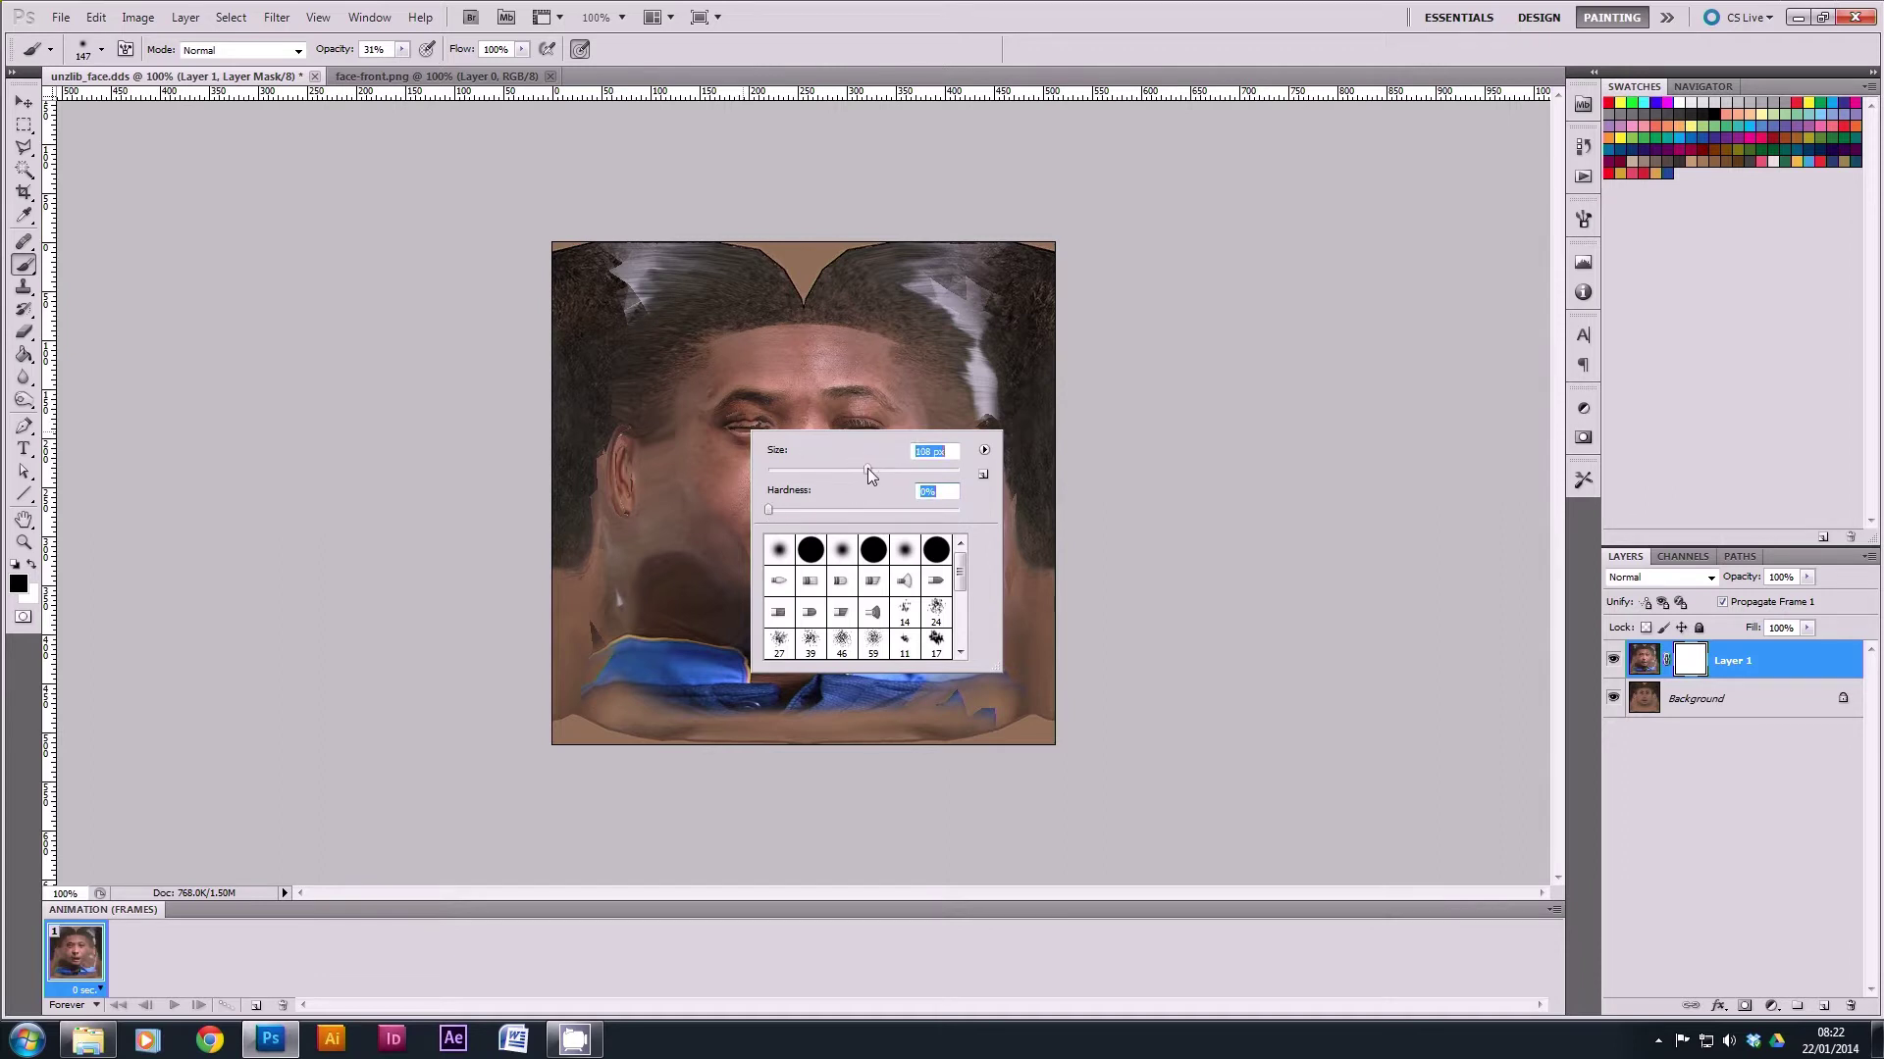
pyautogui.click(402, 49)
pyautogui.moveTo(407, 71); pyautogui.dragTo(483, 78)
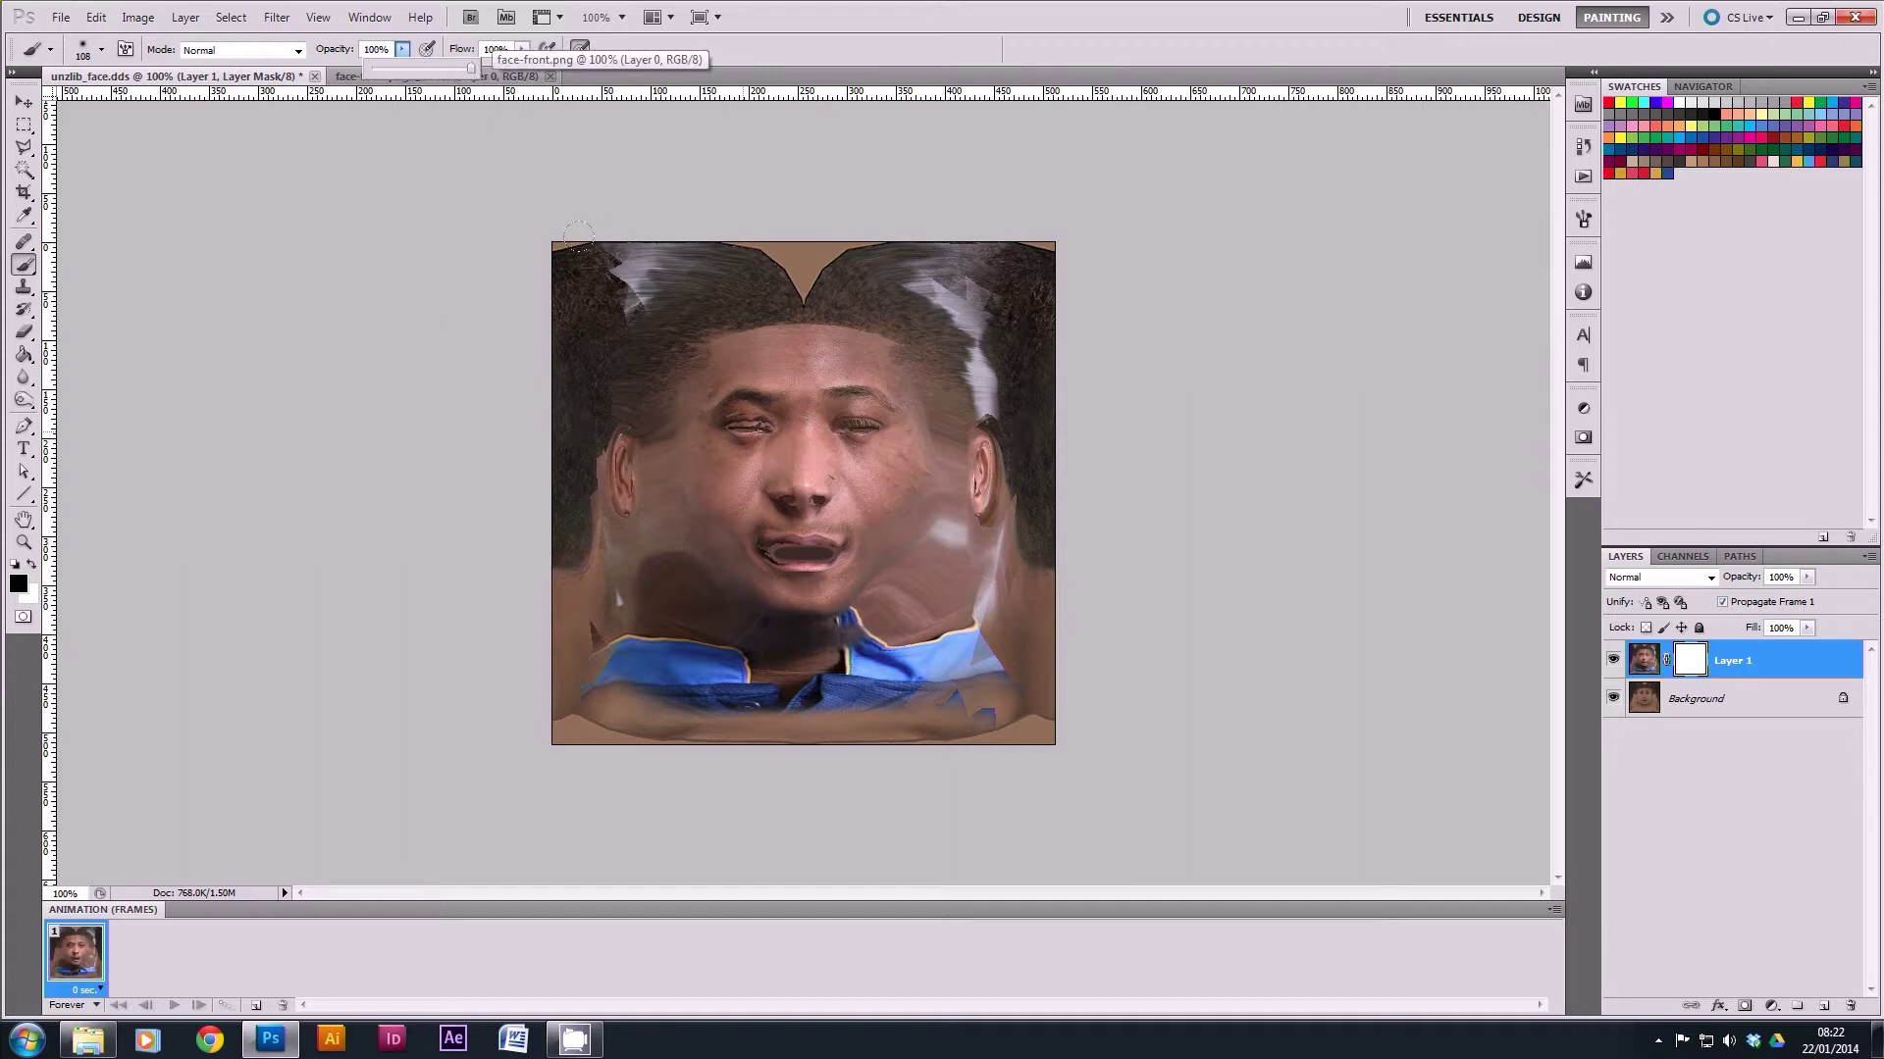
# Paint black on the layer mask over the hair, ears, jaw, neck and blue shirt, leaving only the central face.
pyautogui.moveTo(618, 257)
pyautogui.mouseDown()
pyautogui.moveTo(687, 266)
pyautogui.moveTo(660, 226)
pyautogui.mouseUp()
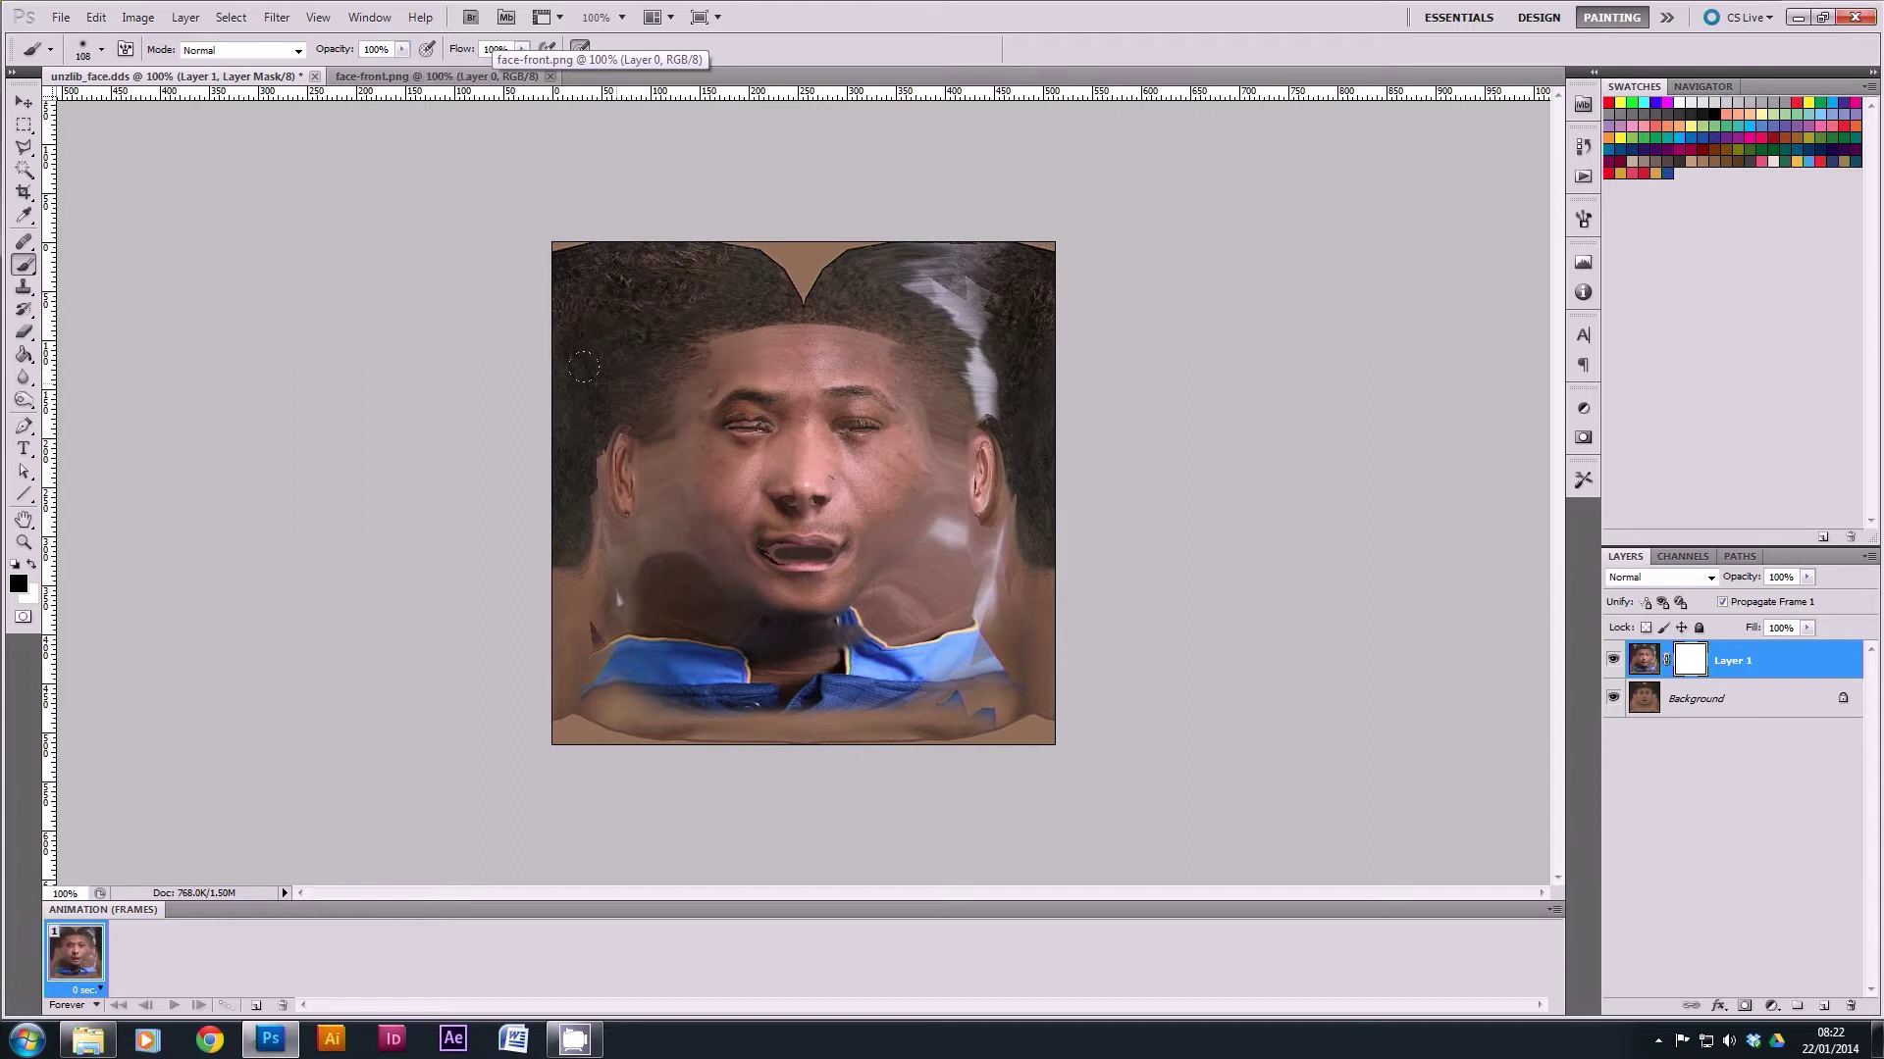
pyautogui.moveTo(579, 377); pyautogui.dragTo(585, 345)
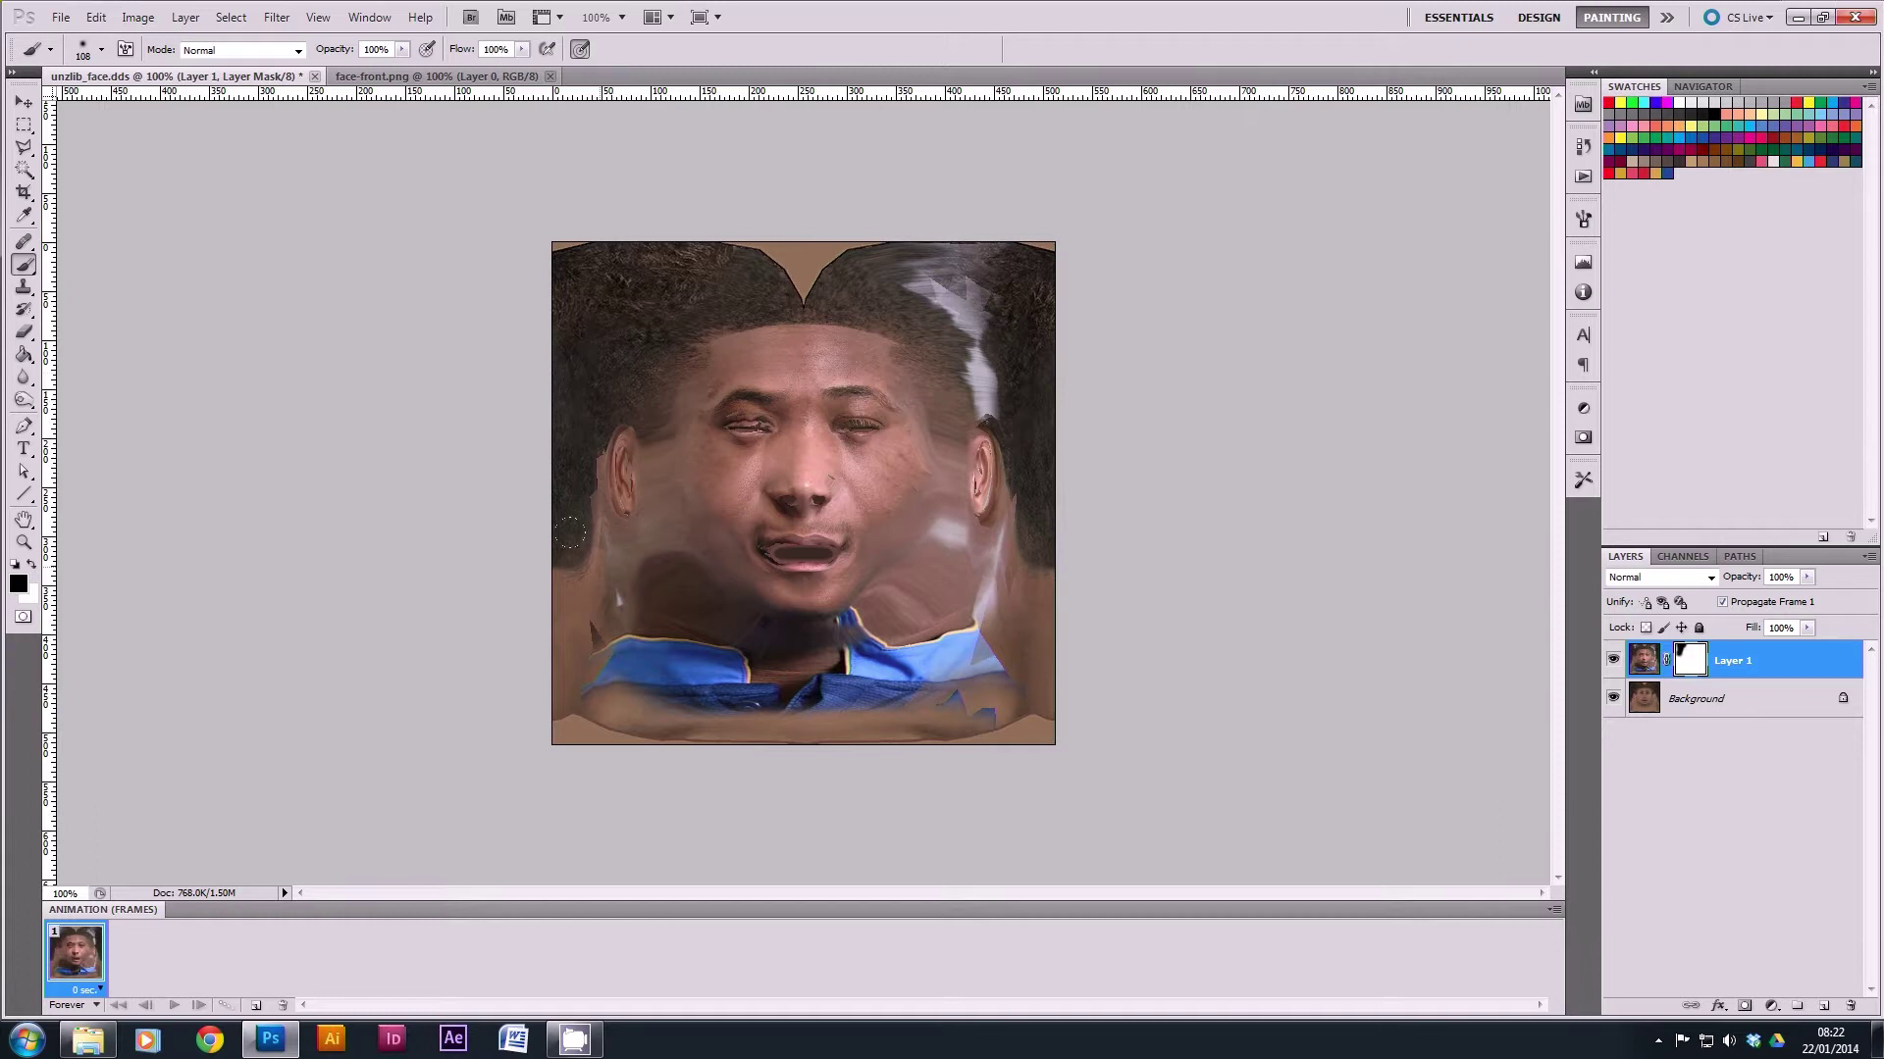
pyautogui.moveTo(538, 528)
pyautogui.mouseDown()
pyautogui.moveTo(566, 649)
pyautogui.moveTo(557, 632)
pyautogui.moveTo(592, 688)
pyautogui.moveTo(633, 674)
pyautogui.moveTo(596, 635)
pyautogui.moveTo(746, 675)
pyautogui.moveTo(655, 644)
pyautogui.moveTo(957, 680)
pyautogui.moveTo(1011, 628)
pyautogui.moveTo(878, 643)
pyautogui.moveTo(825, 628)
pyautogui.moveTo(901, 621)
pyautogui.moveTo(726, 624)
pyautogui.moveTo(743, 625)
pyautogui.moveTo(620, 587)
pyautogui.moveTo(655, 563)
pyautogui.mouseUp()
pyautogui.moveTo(910, 574)
pyautogui.mouseDown()
pyautogui.moveTo(881, 600)
pyautogui.moveTo(1001, 476)
pyautogui.moveTo(962, 562)
pyautogui.moveTo(979, 538)
pyautogui.moveTo(942, 538)
pyautogui.moveTo(948, 513)
pyautogui.moveTo(923, 531)
pyautogui.moveTo(944, 495)
pyautogui.moveTo(945, 370)
pyautogui.moveTo(946, 408)
pyautogui.mouseUp()
pyautogui.hotkey('ctrl', 'alt', 'z')
pyautogui.hotkey('ctrl', 'alt', 'z')
pyautogui.hotkey('ctrl', 'alt', 'z')
pyautogui.hotkey('ctrl', 'alt', 'z')
pyautogui.moveTo(924, 567)
pyautogui.mouseDown()
pyautogui.moveTo(979, 425)
pyautogui.moveTo(964, 490)
pyautogui.moveTo(945, 493)
pyautogui.moveTo(951, 534)
pyautogui.moveTo(993, 571)
pyautogui.mouseUp()
pyautogui.moveTo(991, 420)
pyautogui.mouseDown()
pyautogui.moveTo(961, 276)
pyautogui.moveTo(823, 227)
pyautogui.mouseUp()
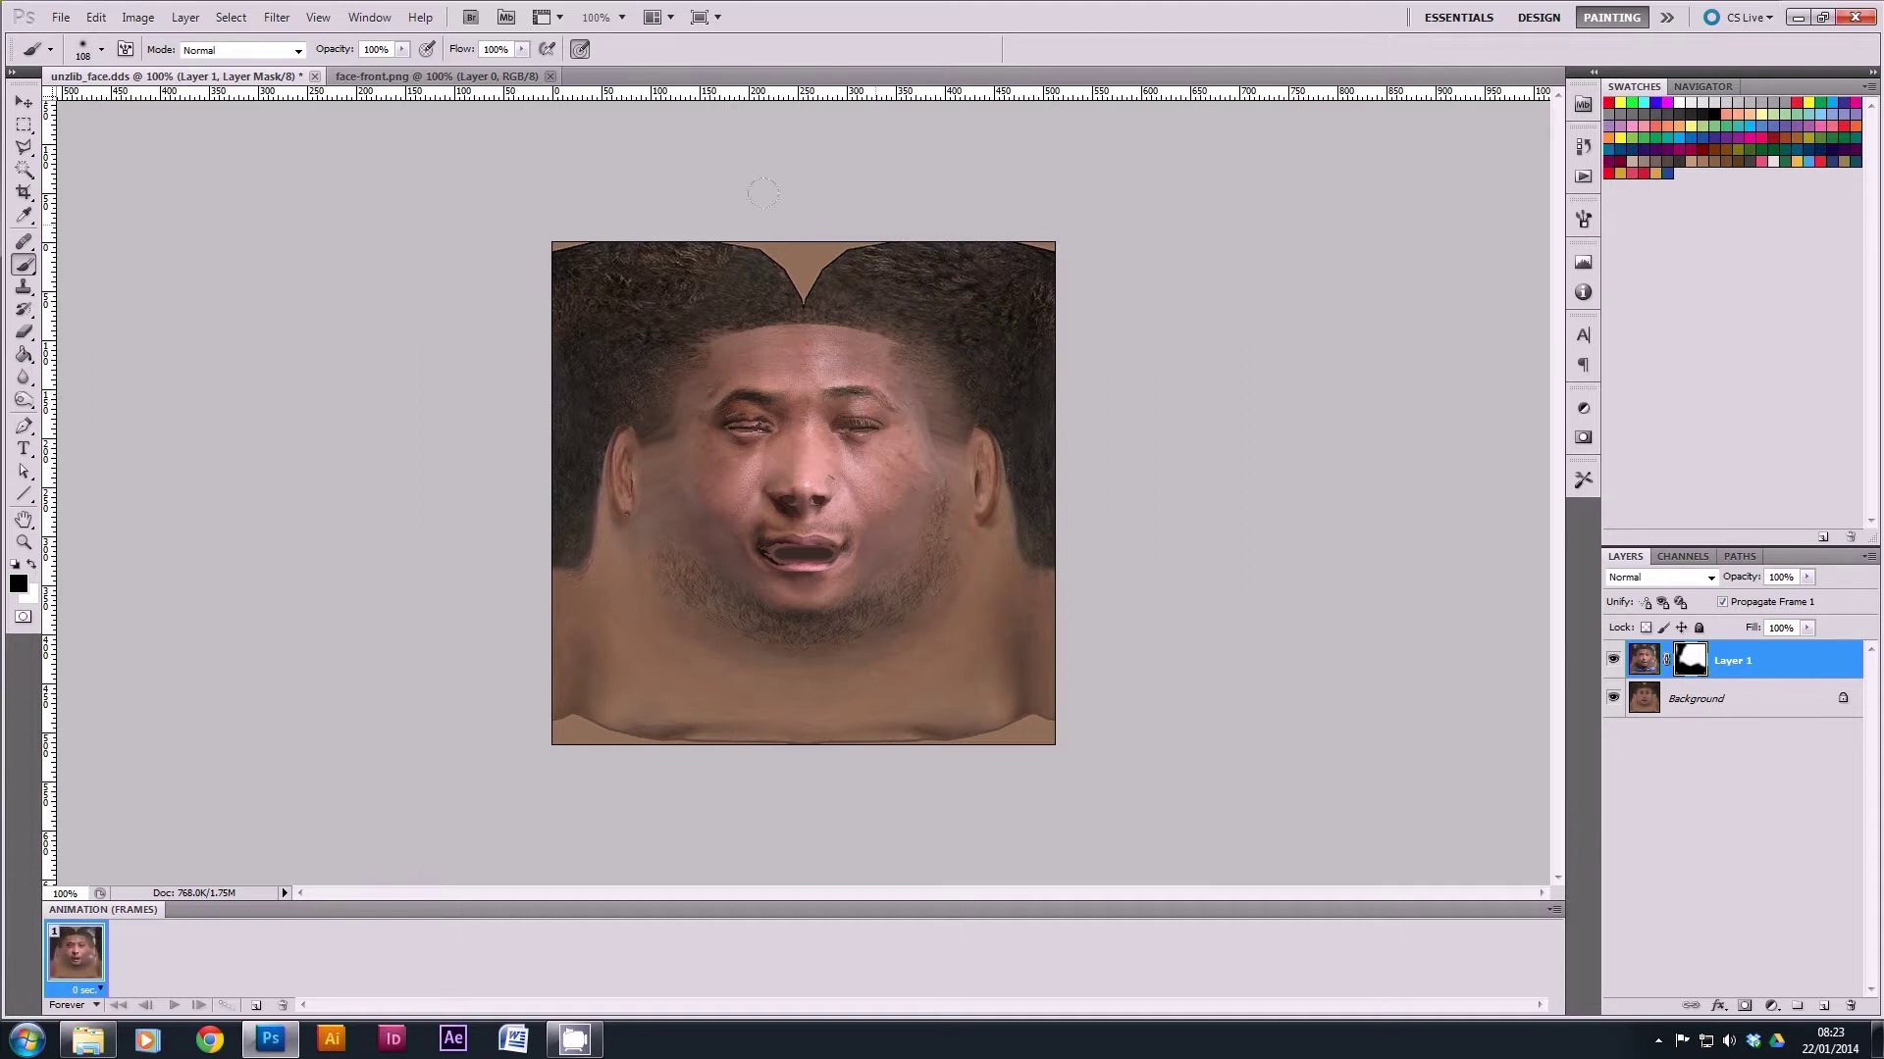
# Add a Hue/Saturation adjustment layer above the Background with Colorize enabled, hue 15 and saturation 27.
pyautogui.click(1707, 703)
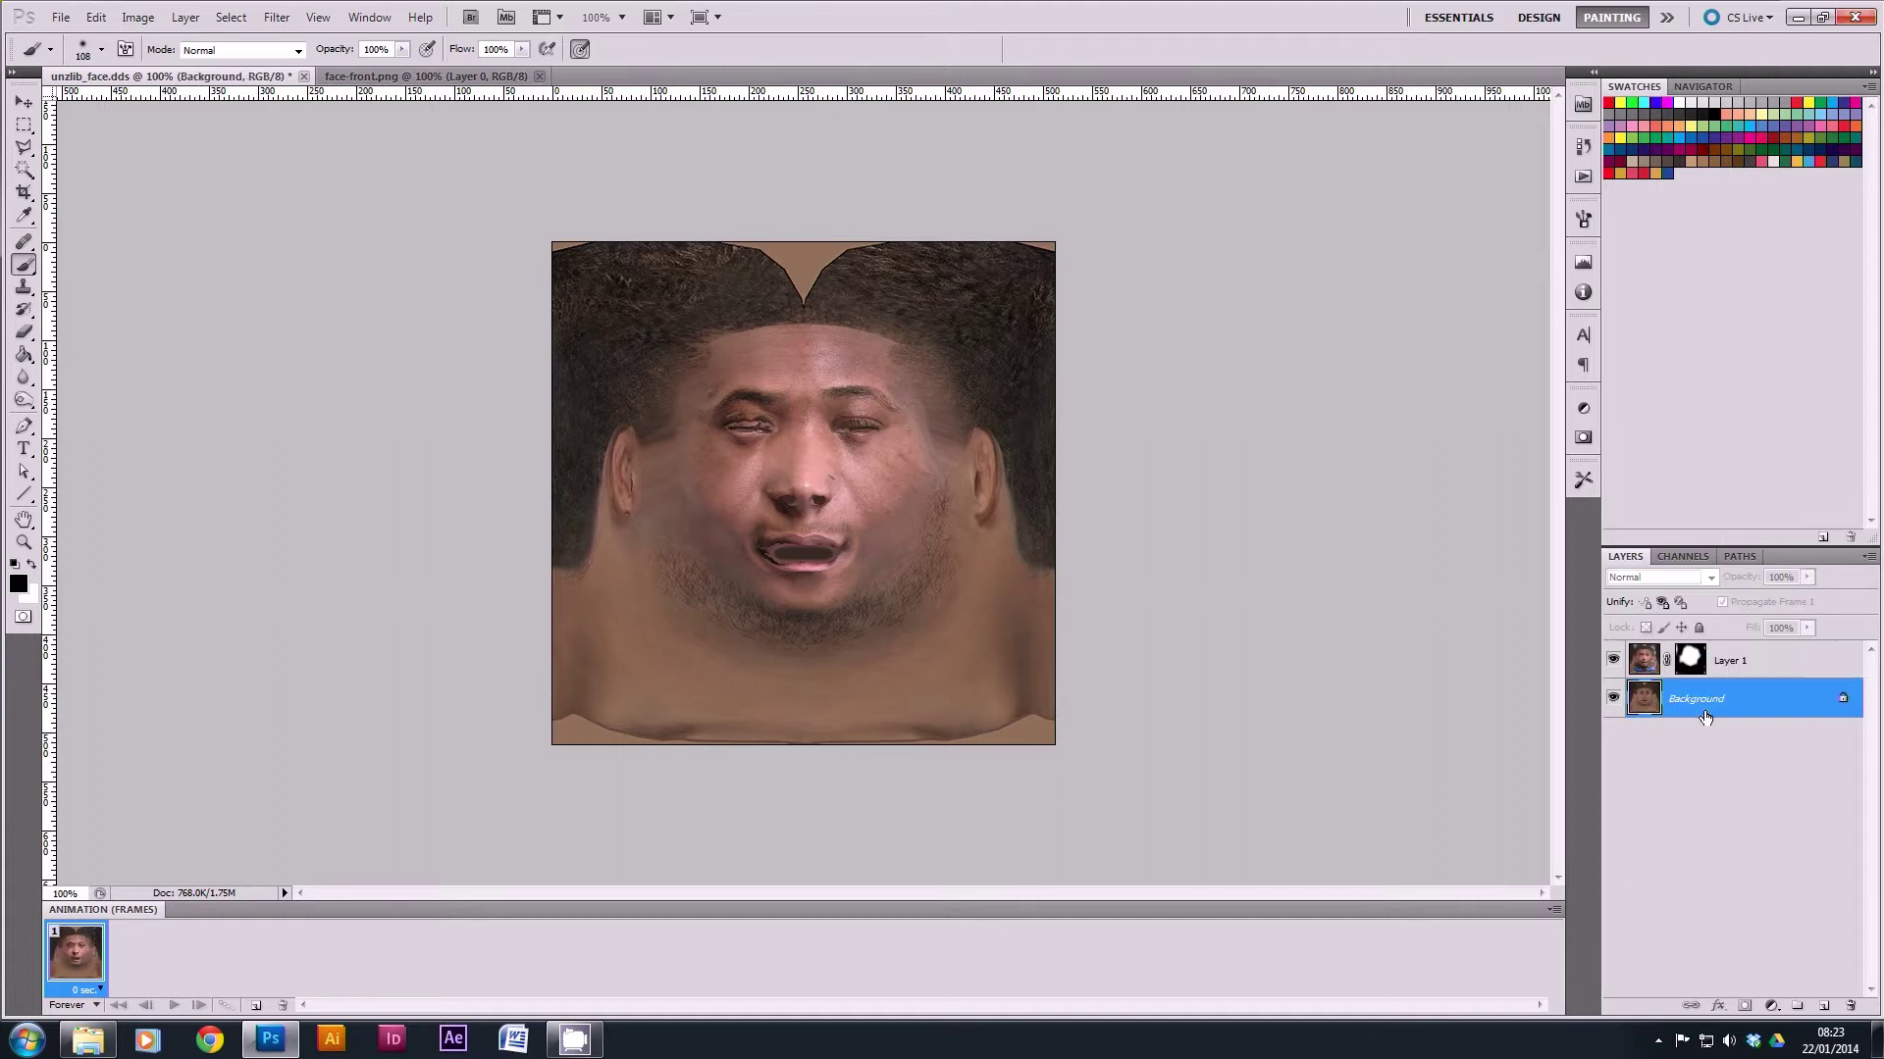
pyautogui.click(1772, 1005)
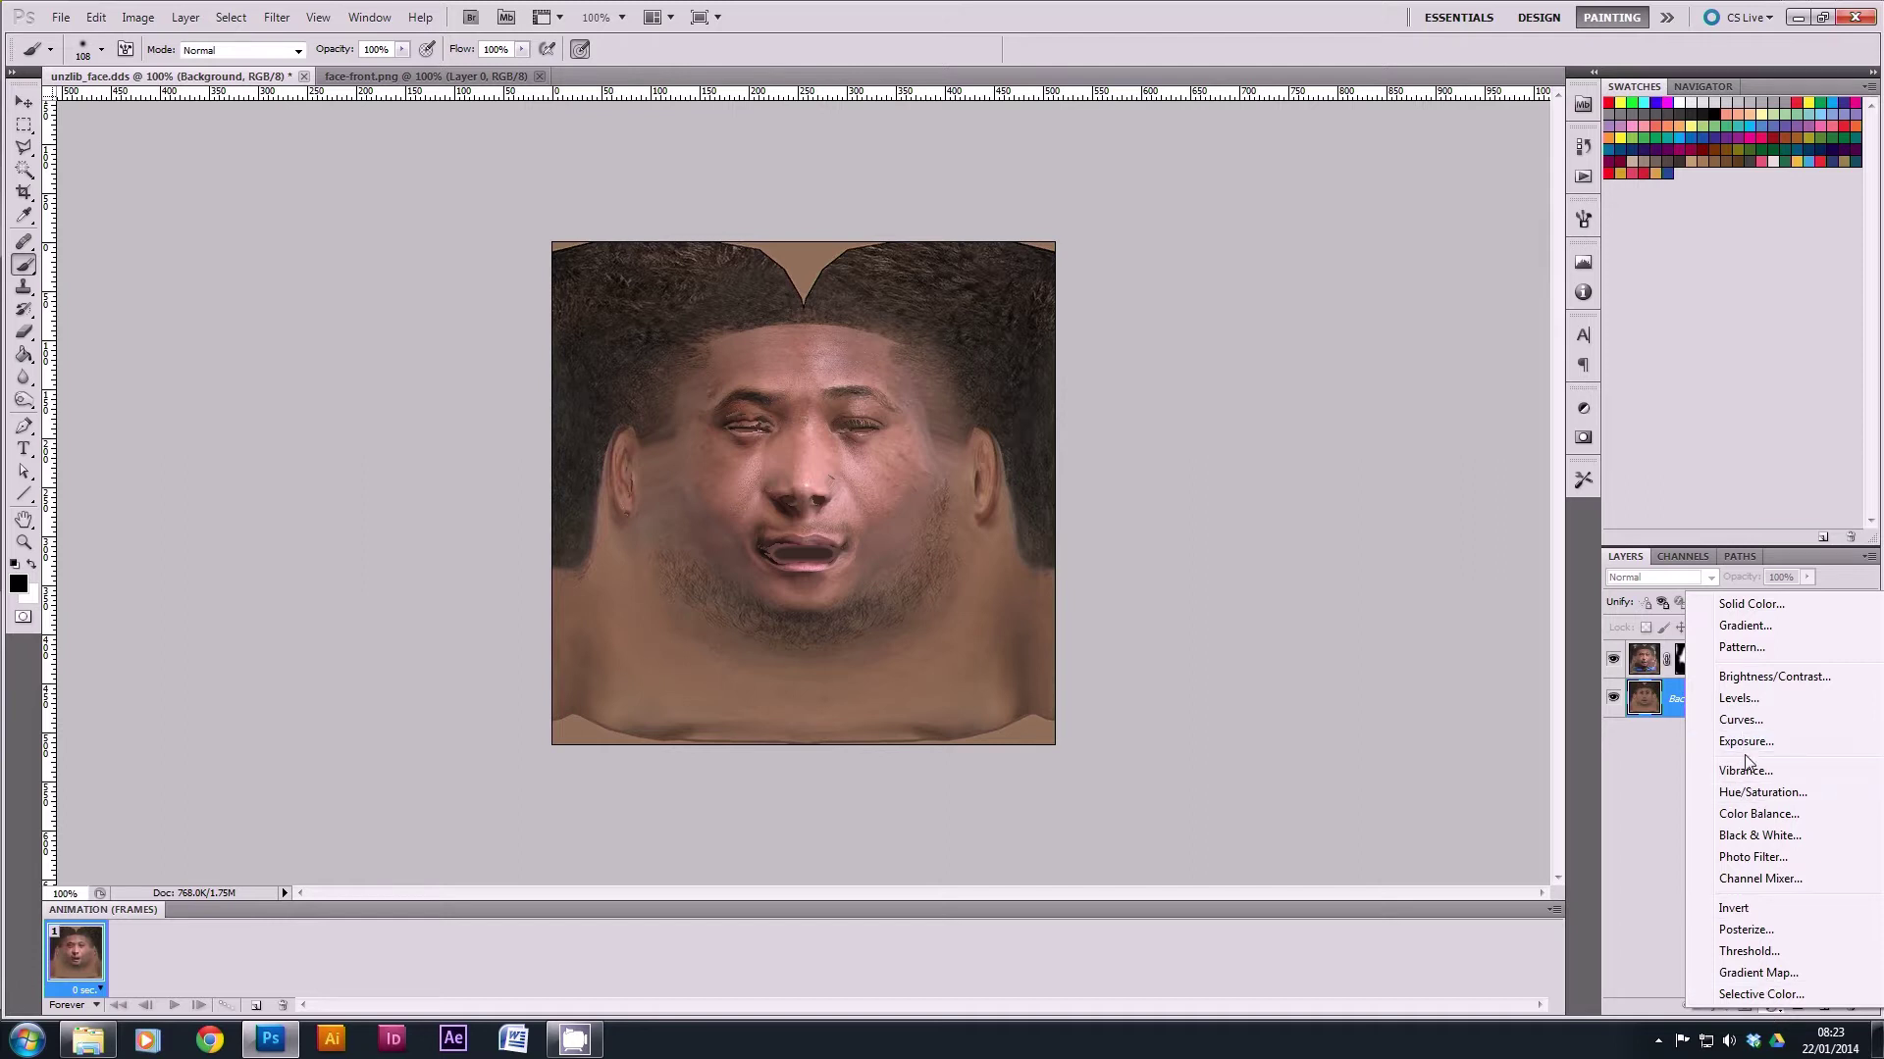
pyautogui.click(1762, 791)
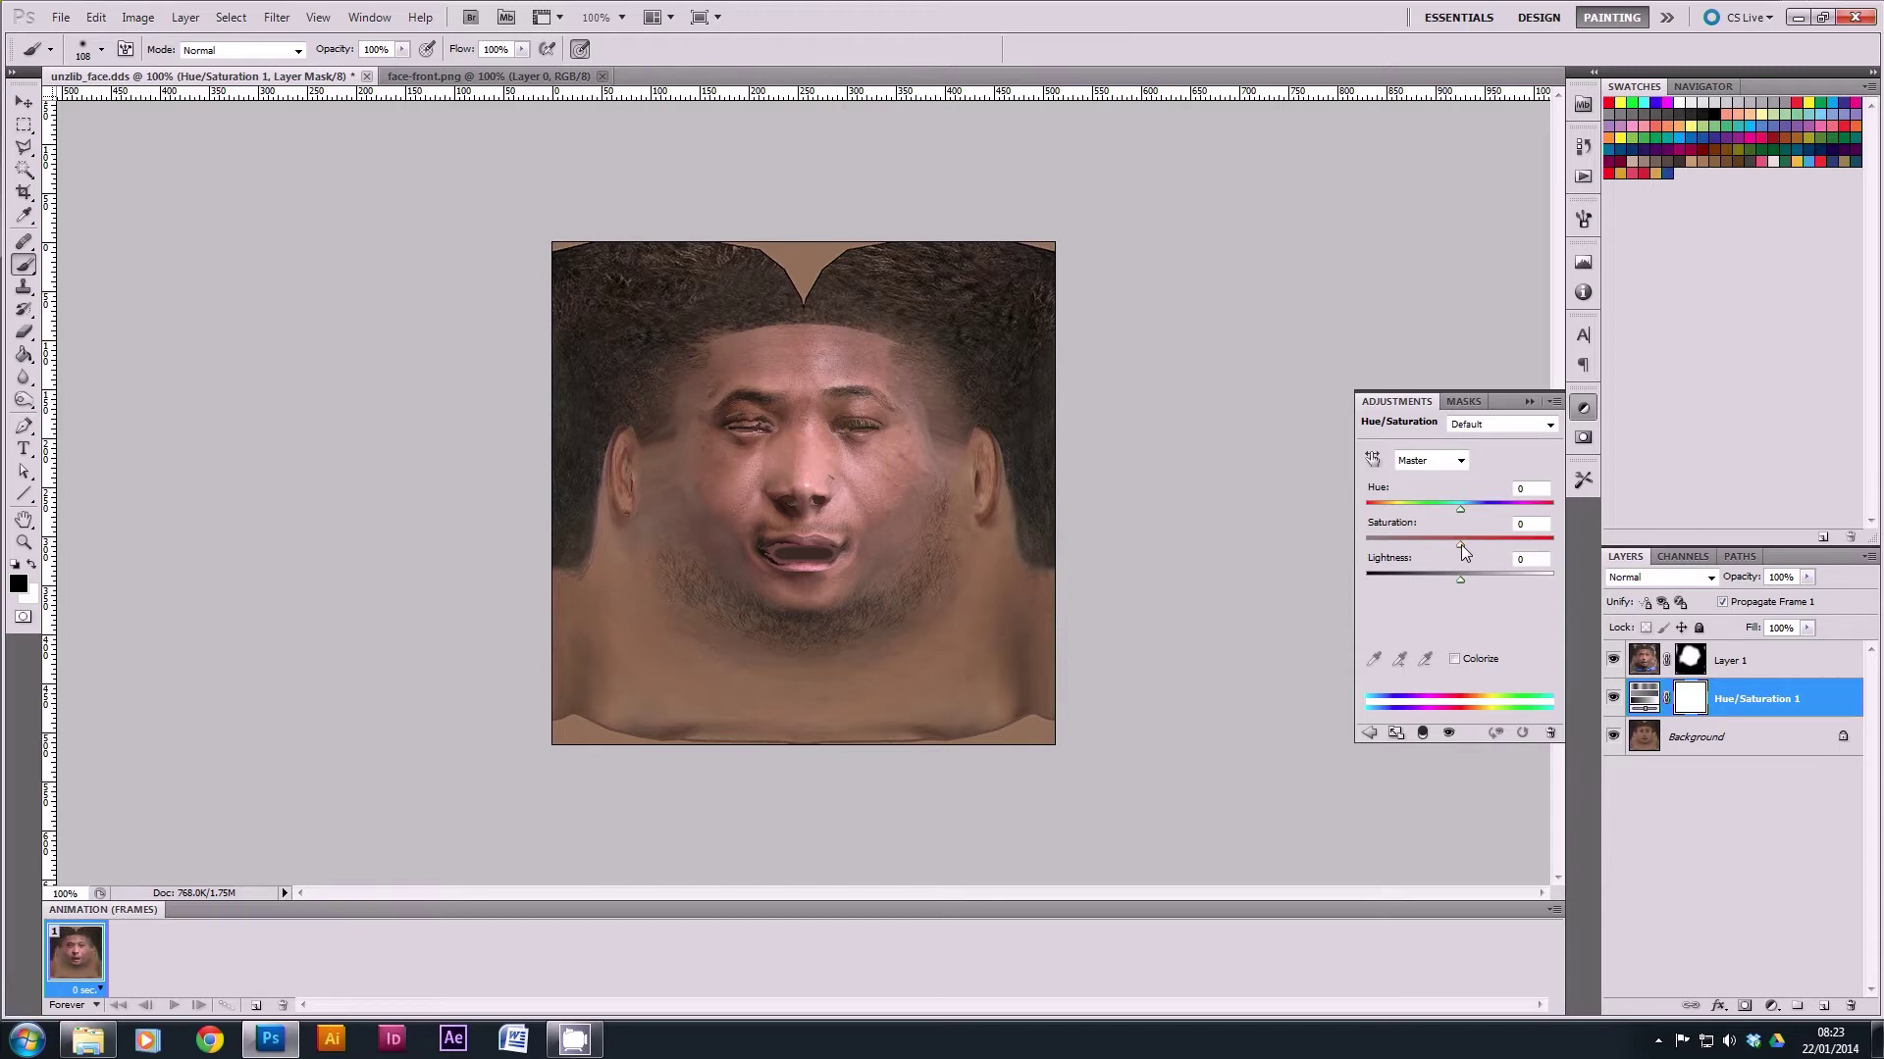
pyautogui.click(1453, 660)
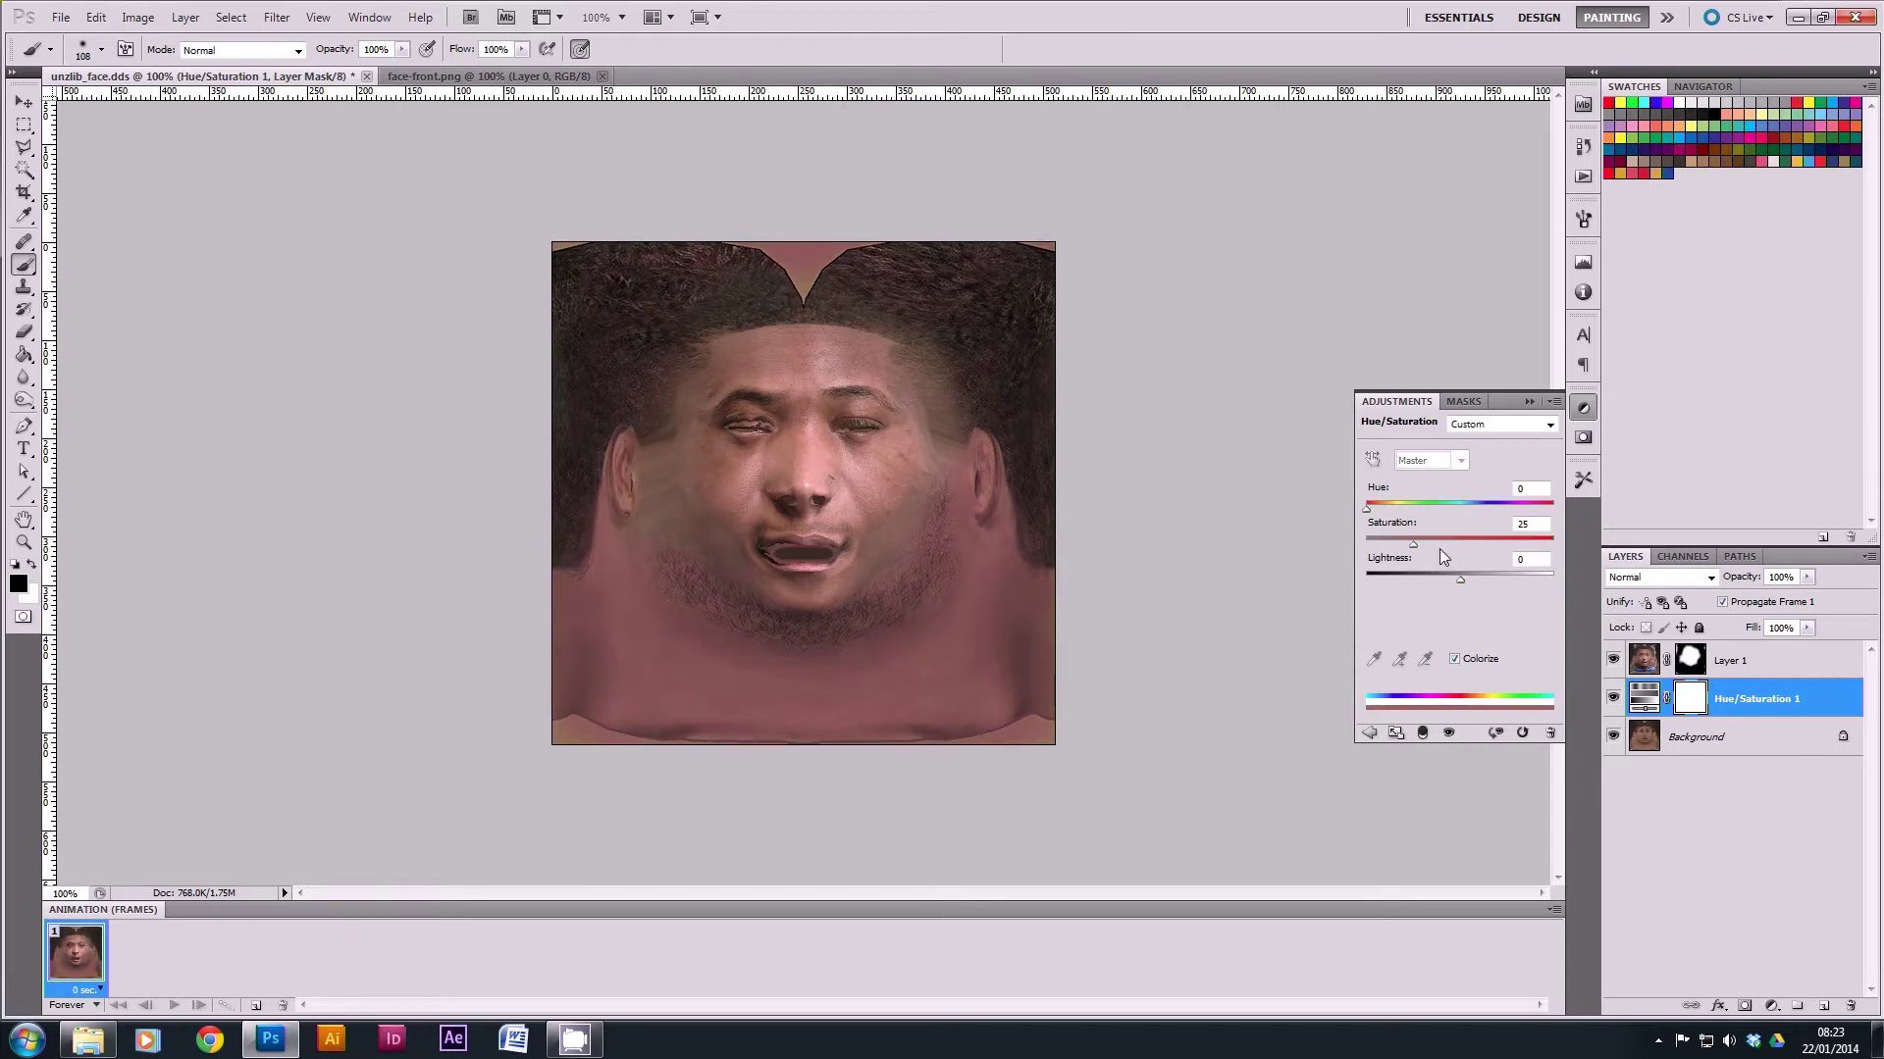
pyautogui.moveTo(1420, 551); pyautogui.dragTo(1374, 514)
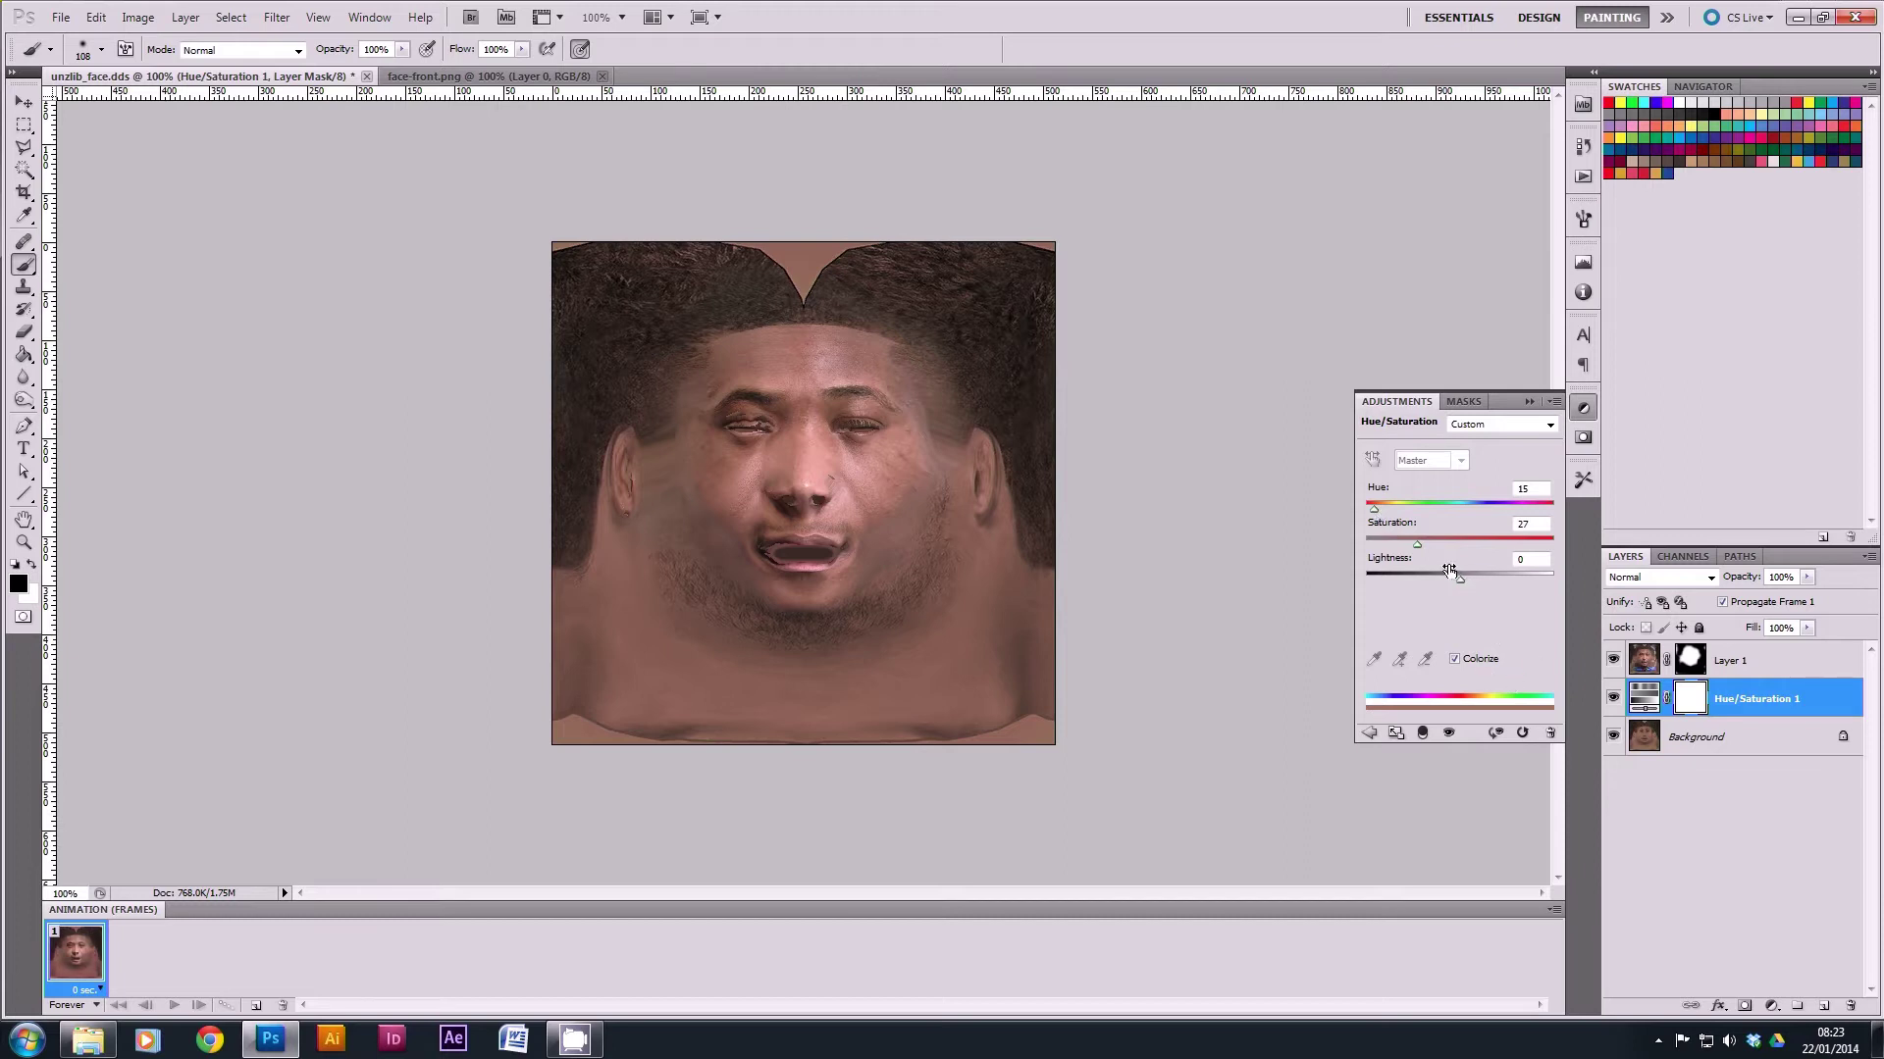
# Lower the Hue/Saturation layer's opacity to 73% and compare the skin tone with and without the adjustment.
pyautogui.click(1528, 402)
pyautogui.click(1807, 576)
pyautogui.moveTo(1801, 598); pyautogui.dragTo(1782, 602)
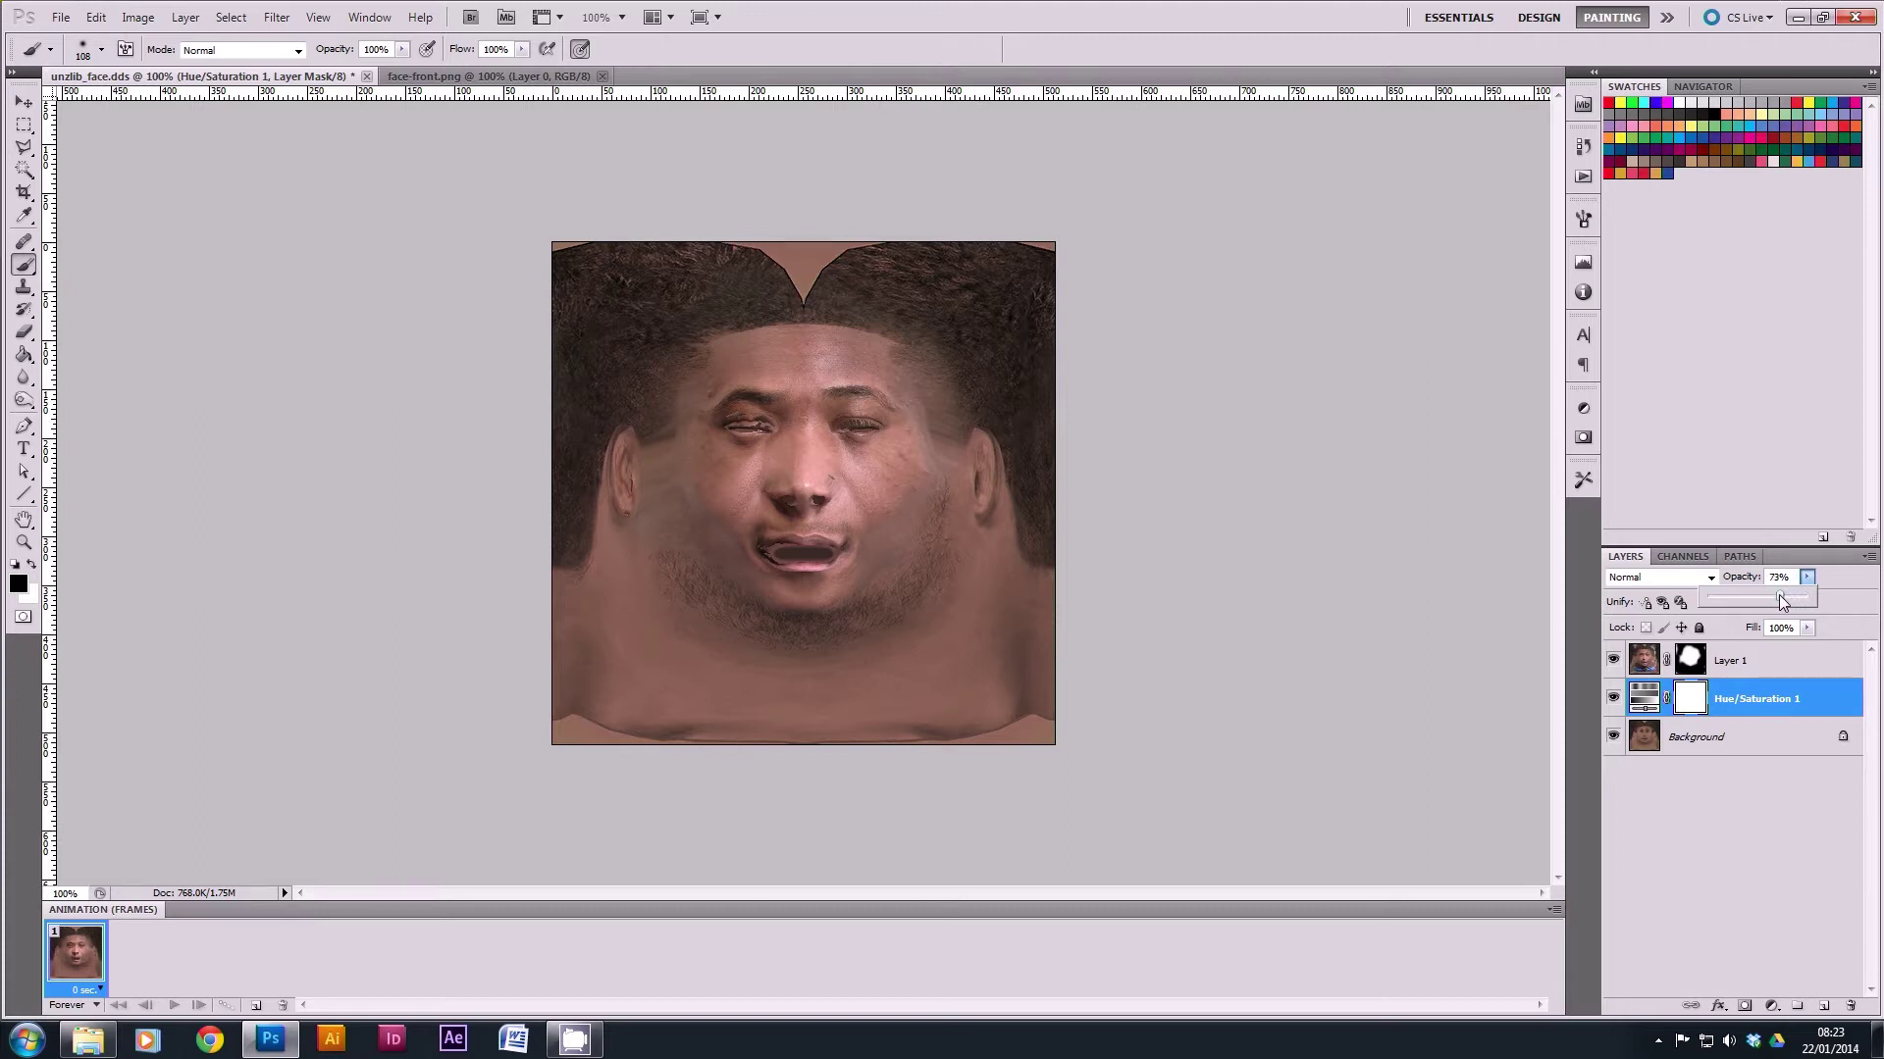
pyautogui.click(1615, 698)
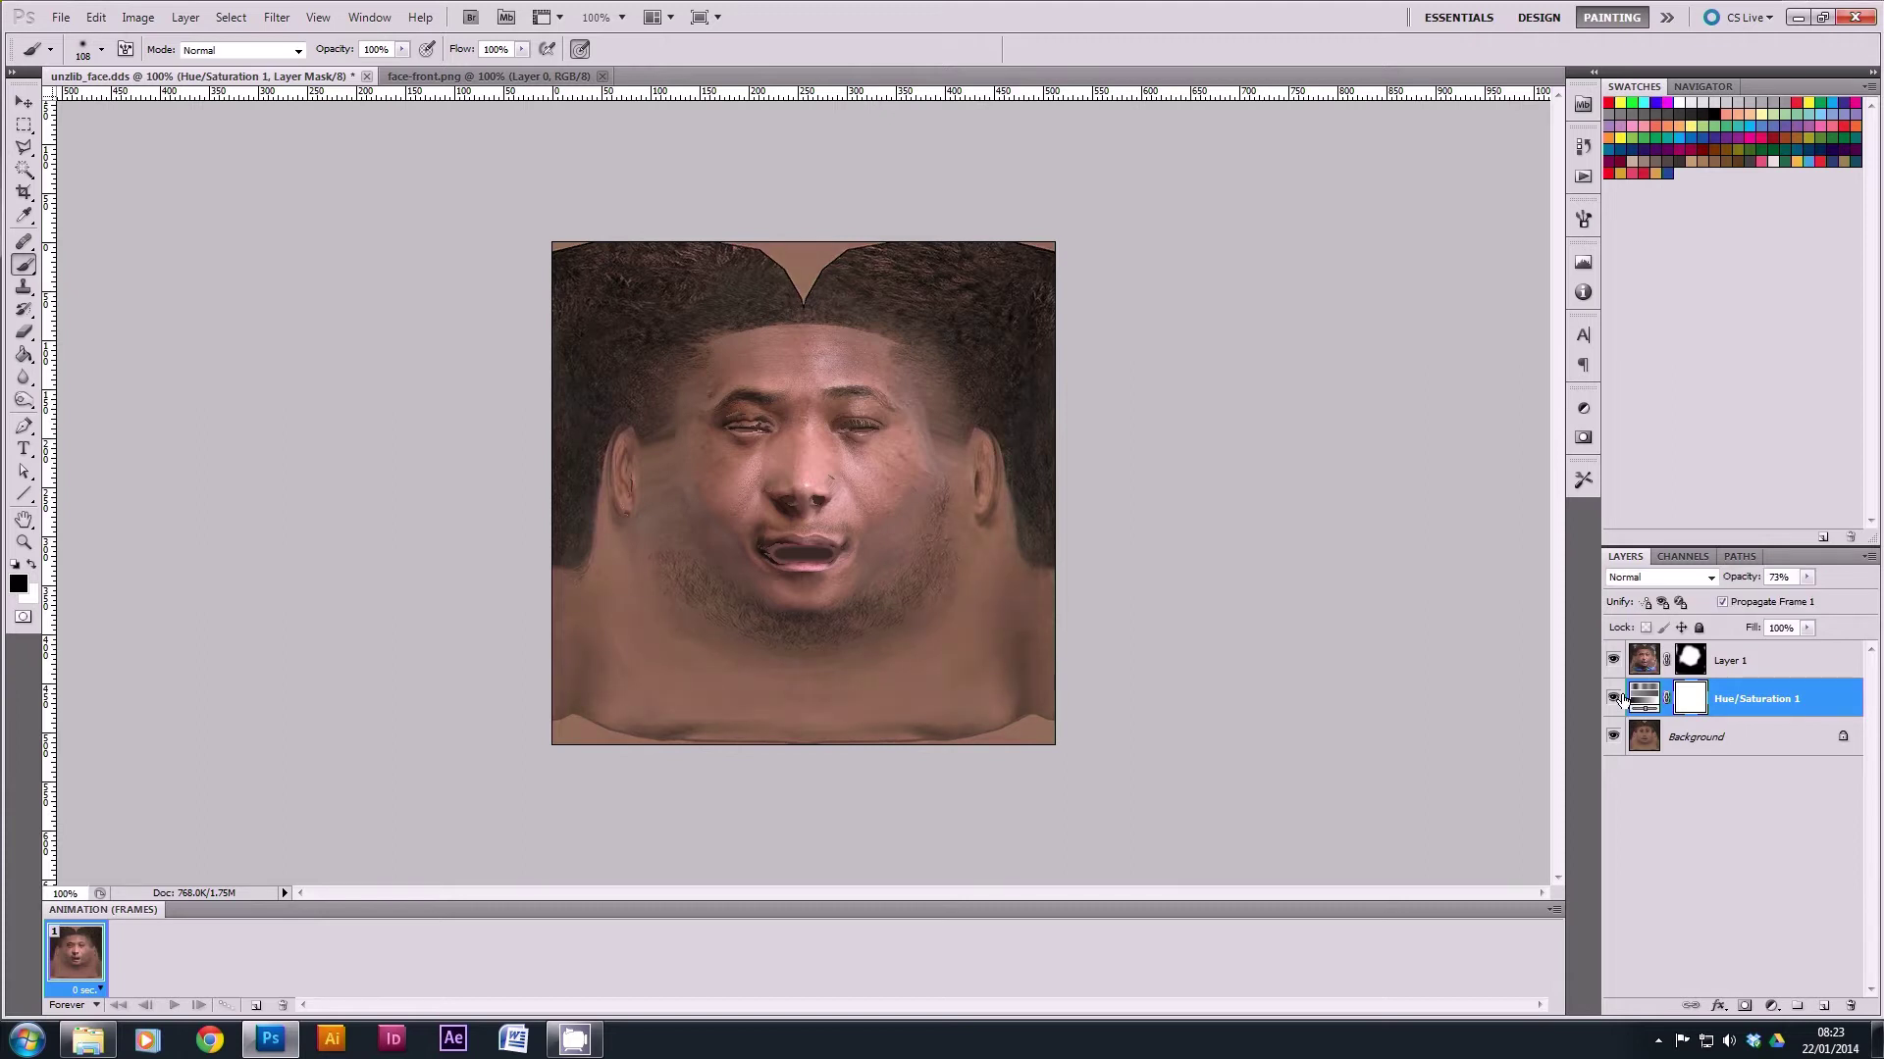
pyautogui.click(1615, 699)
pyautogui.click(23, 102)
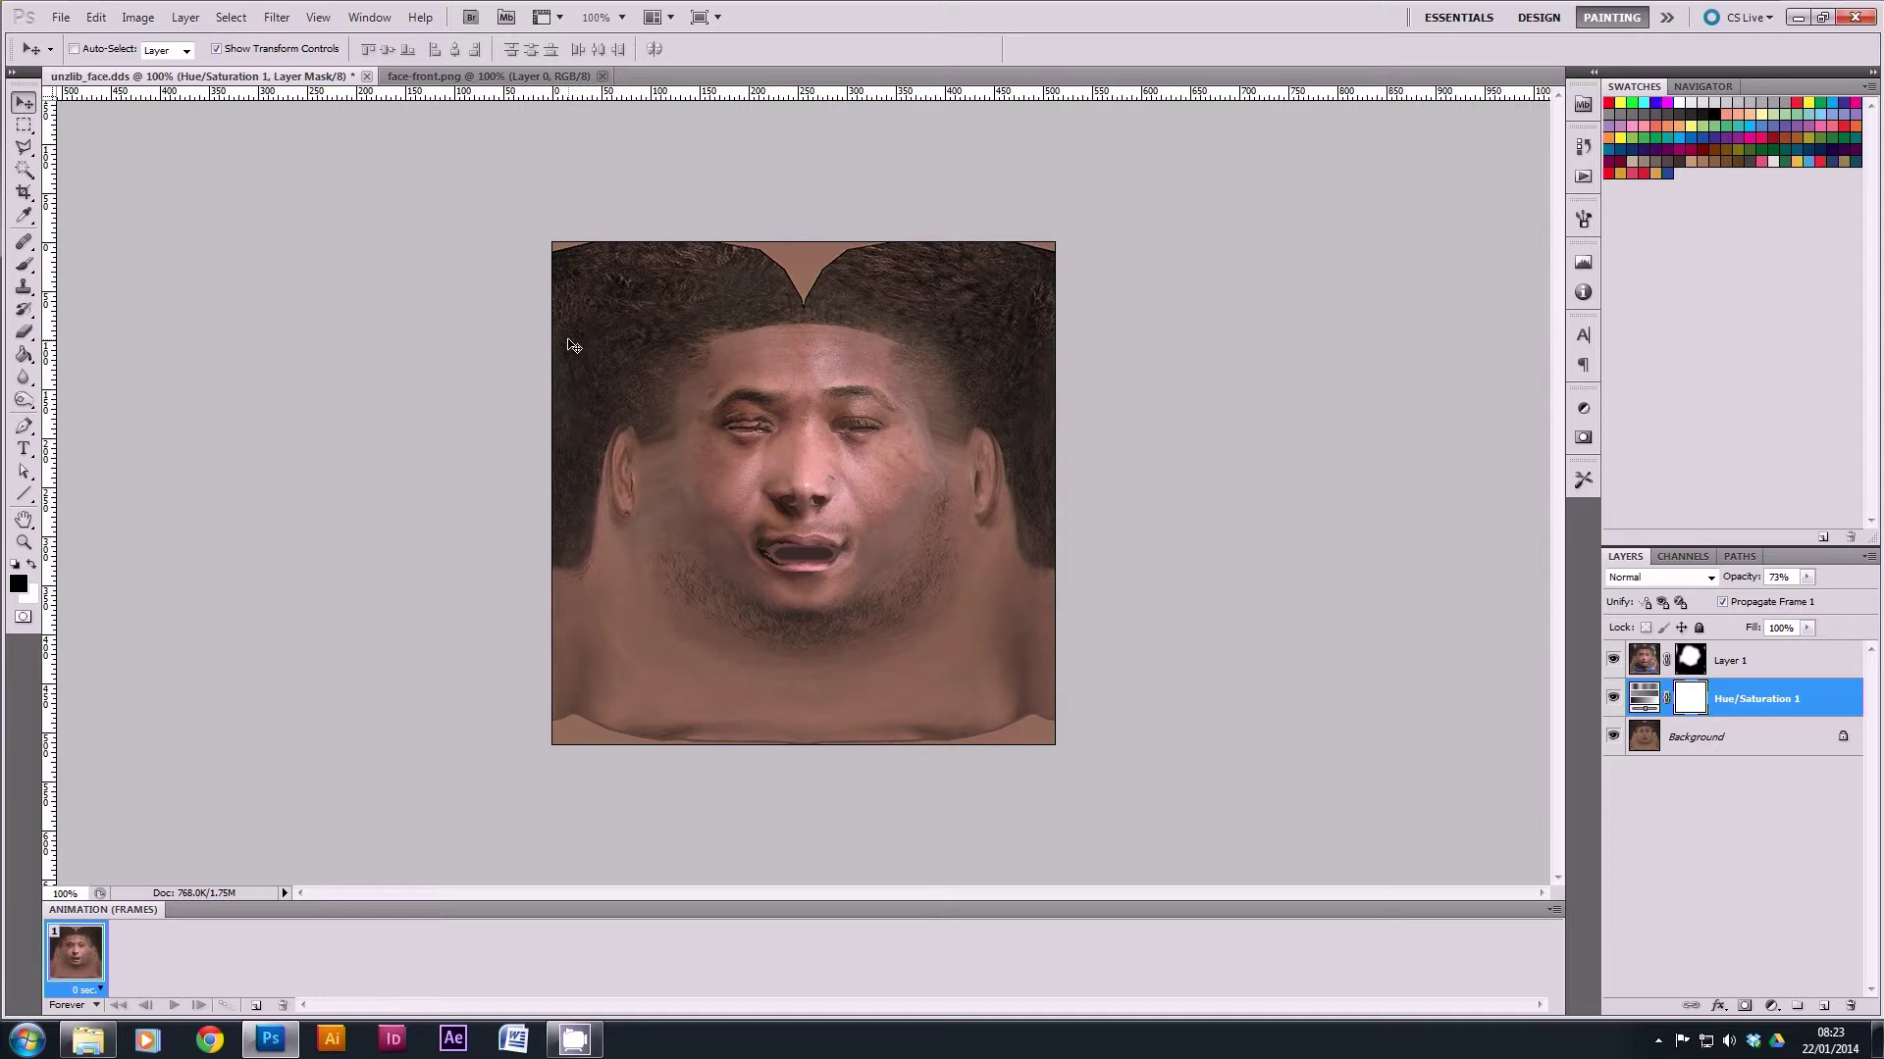
# Save a copy over face.dds in the Martial folder in D3D/DDS format, using DXT5 with generated MIP maps.
pyautogui.hotkey('ctrl', 'shift', 's')
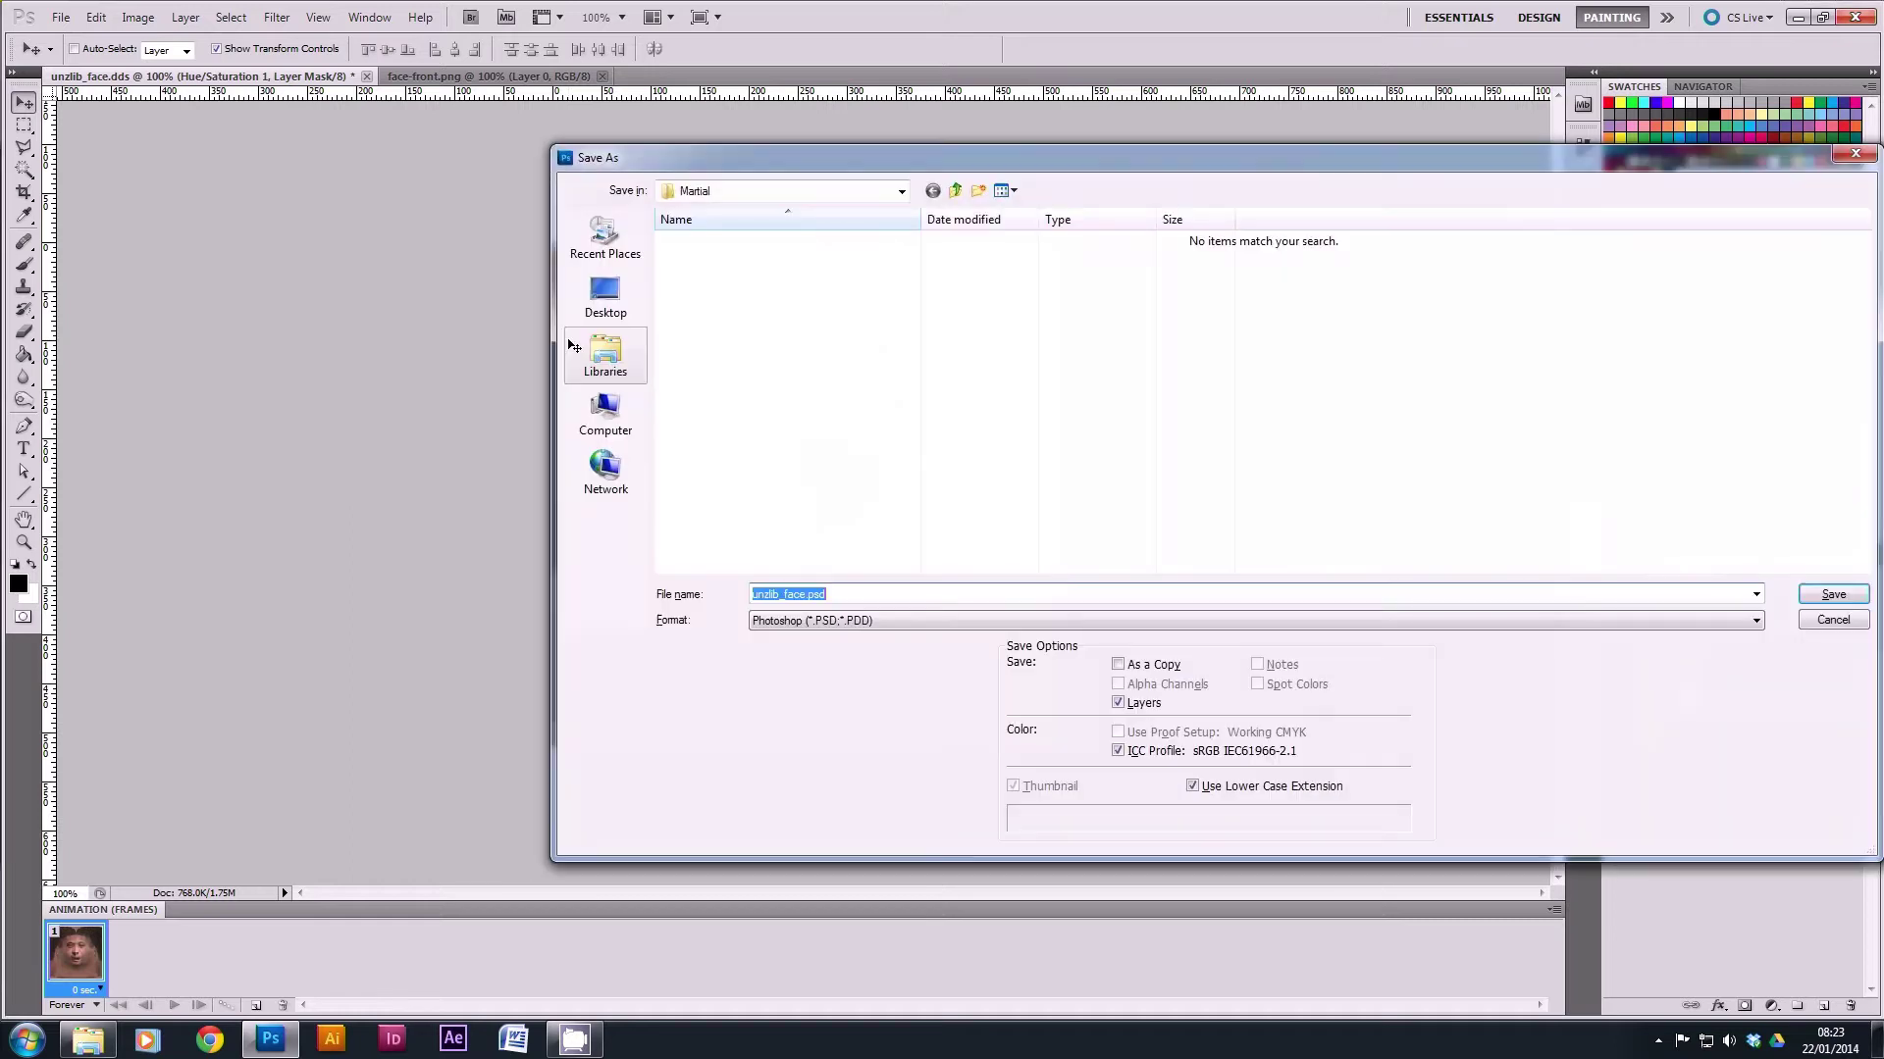
pyautogui.click(850, 622)
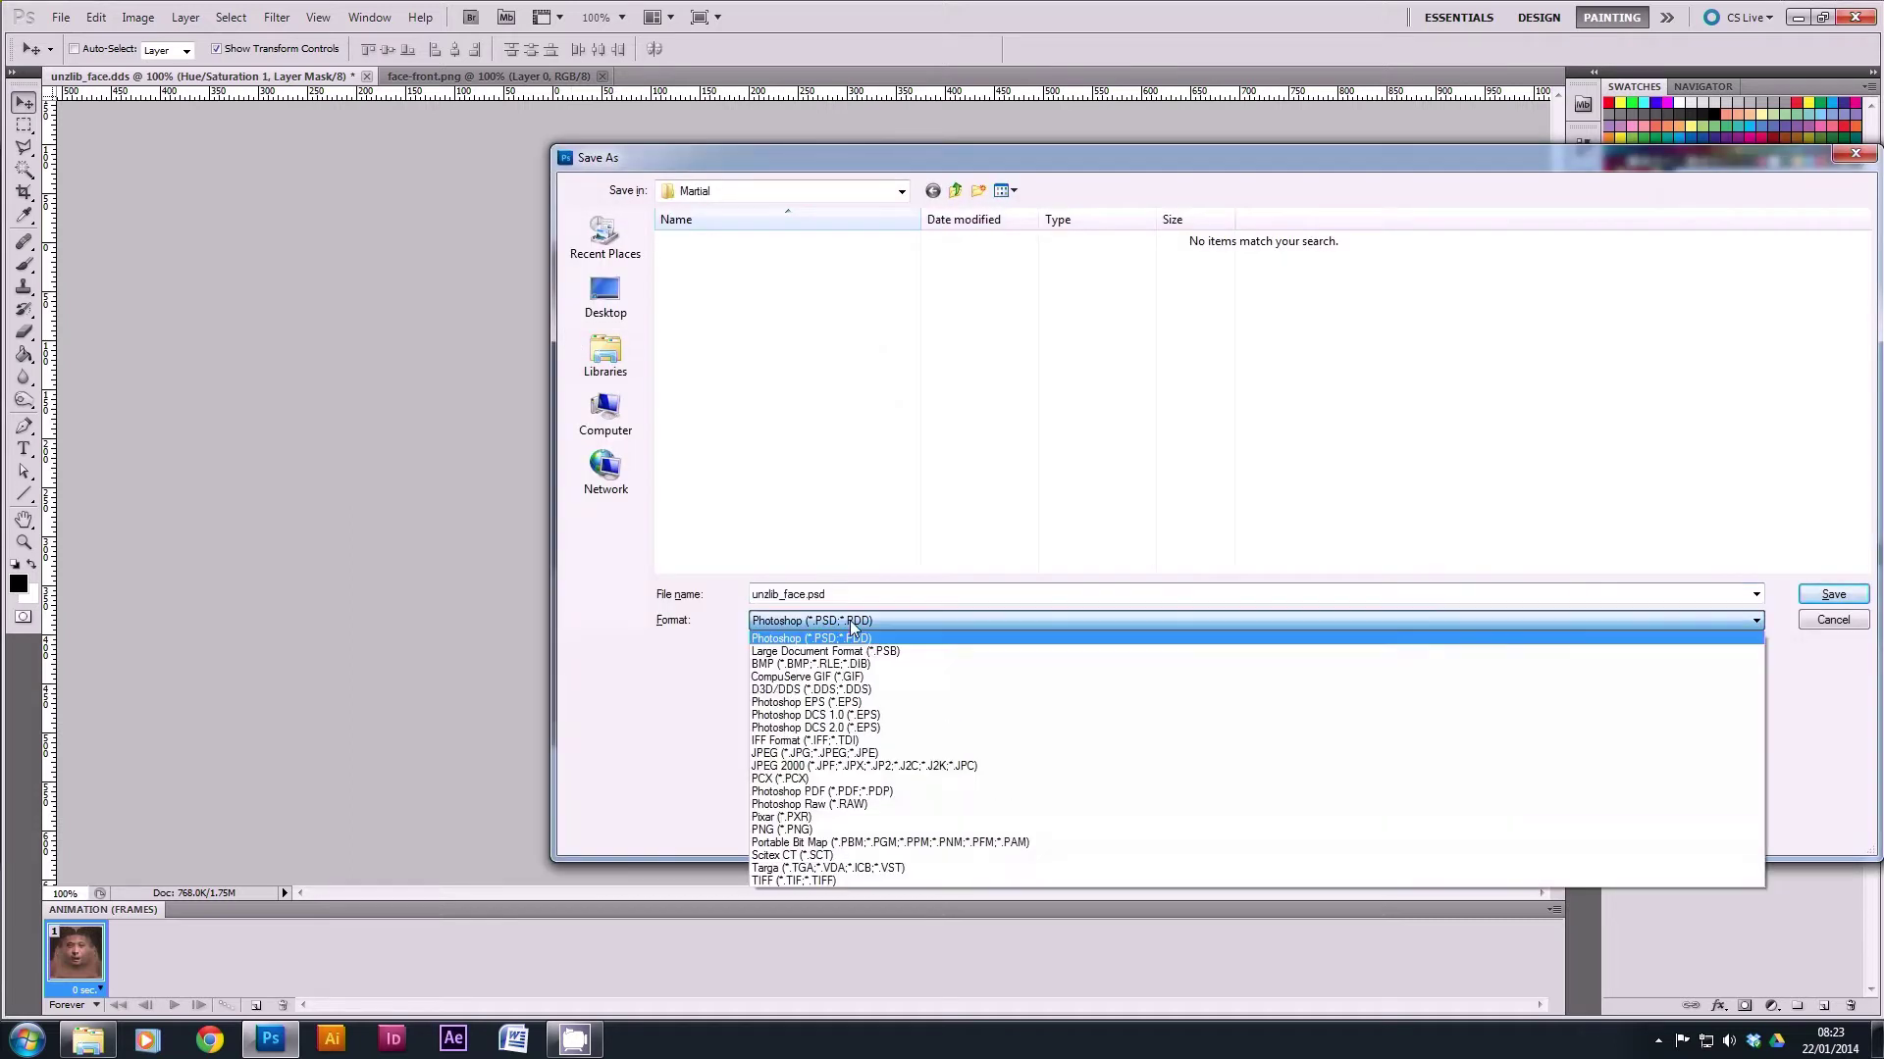
pyautogui.click(841, 690)
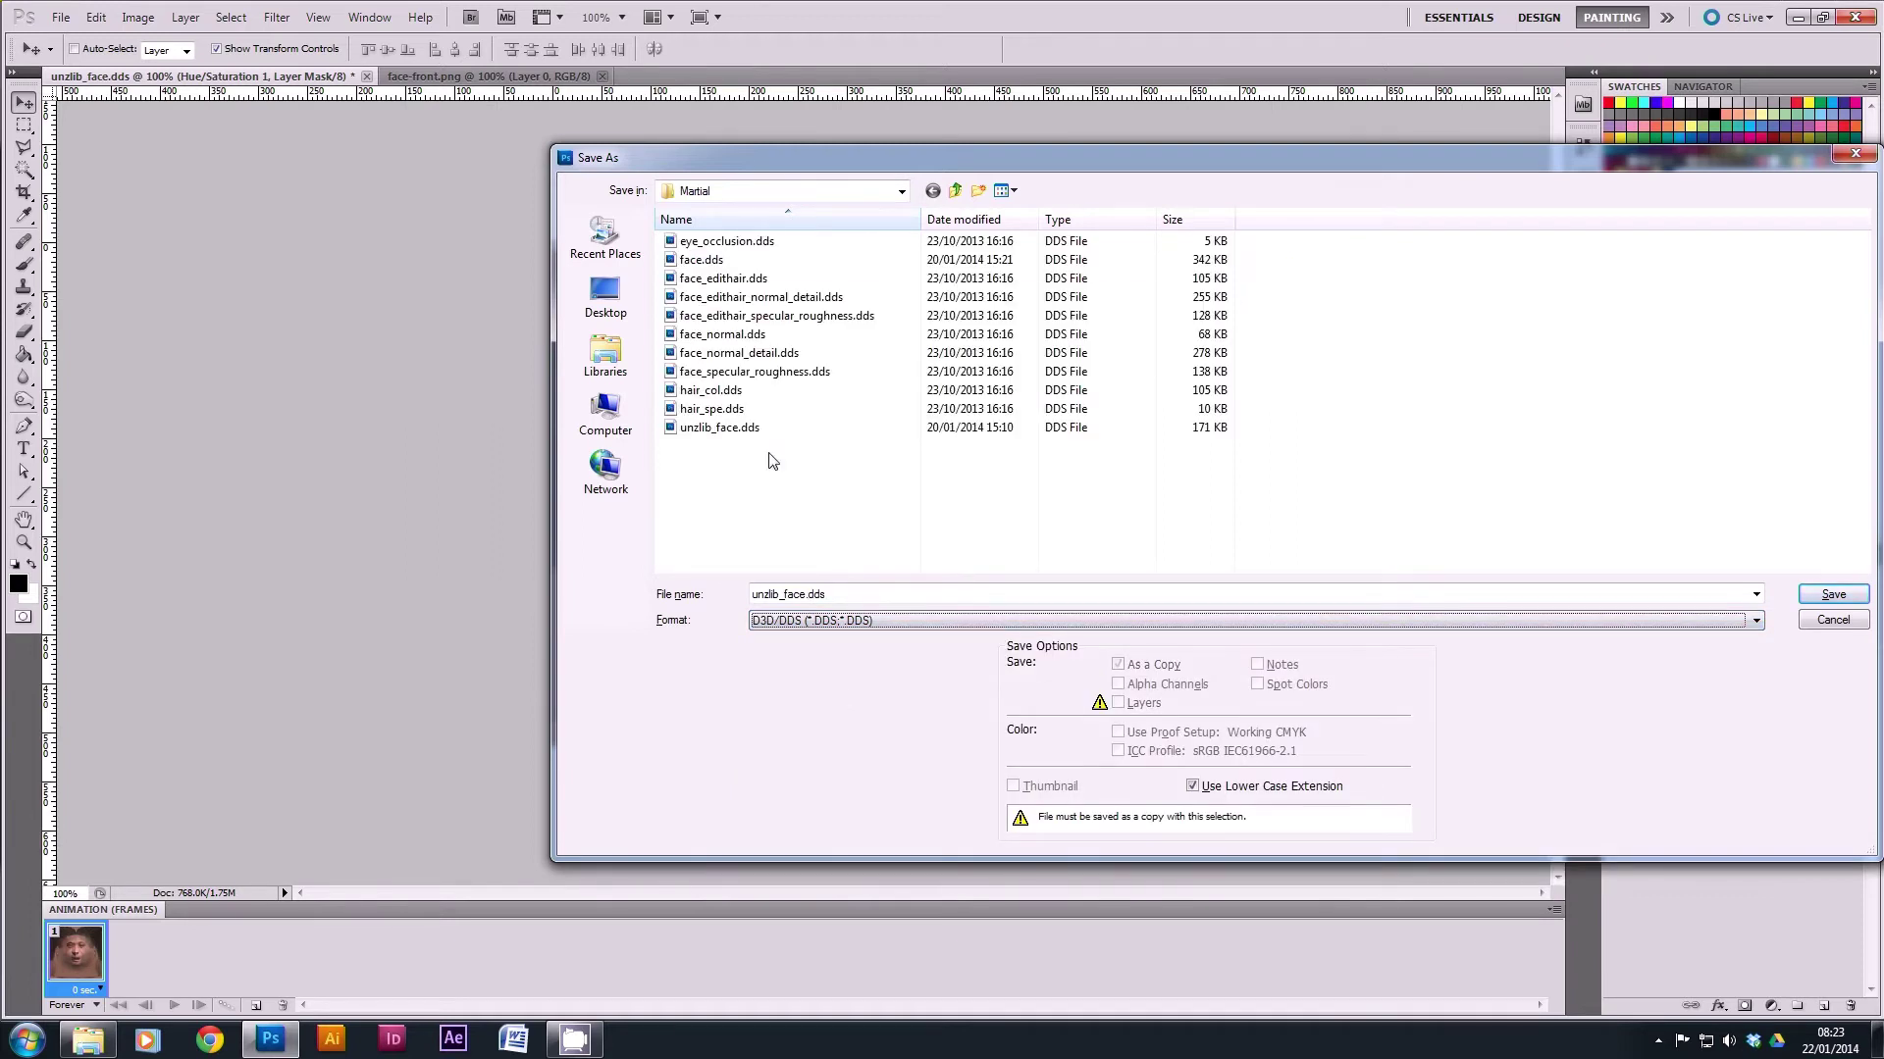
pyautogui.doubleClick(702, 261)
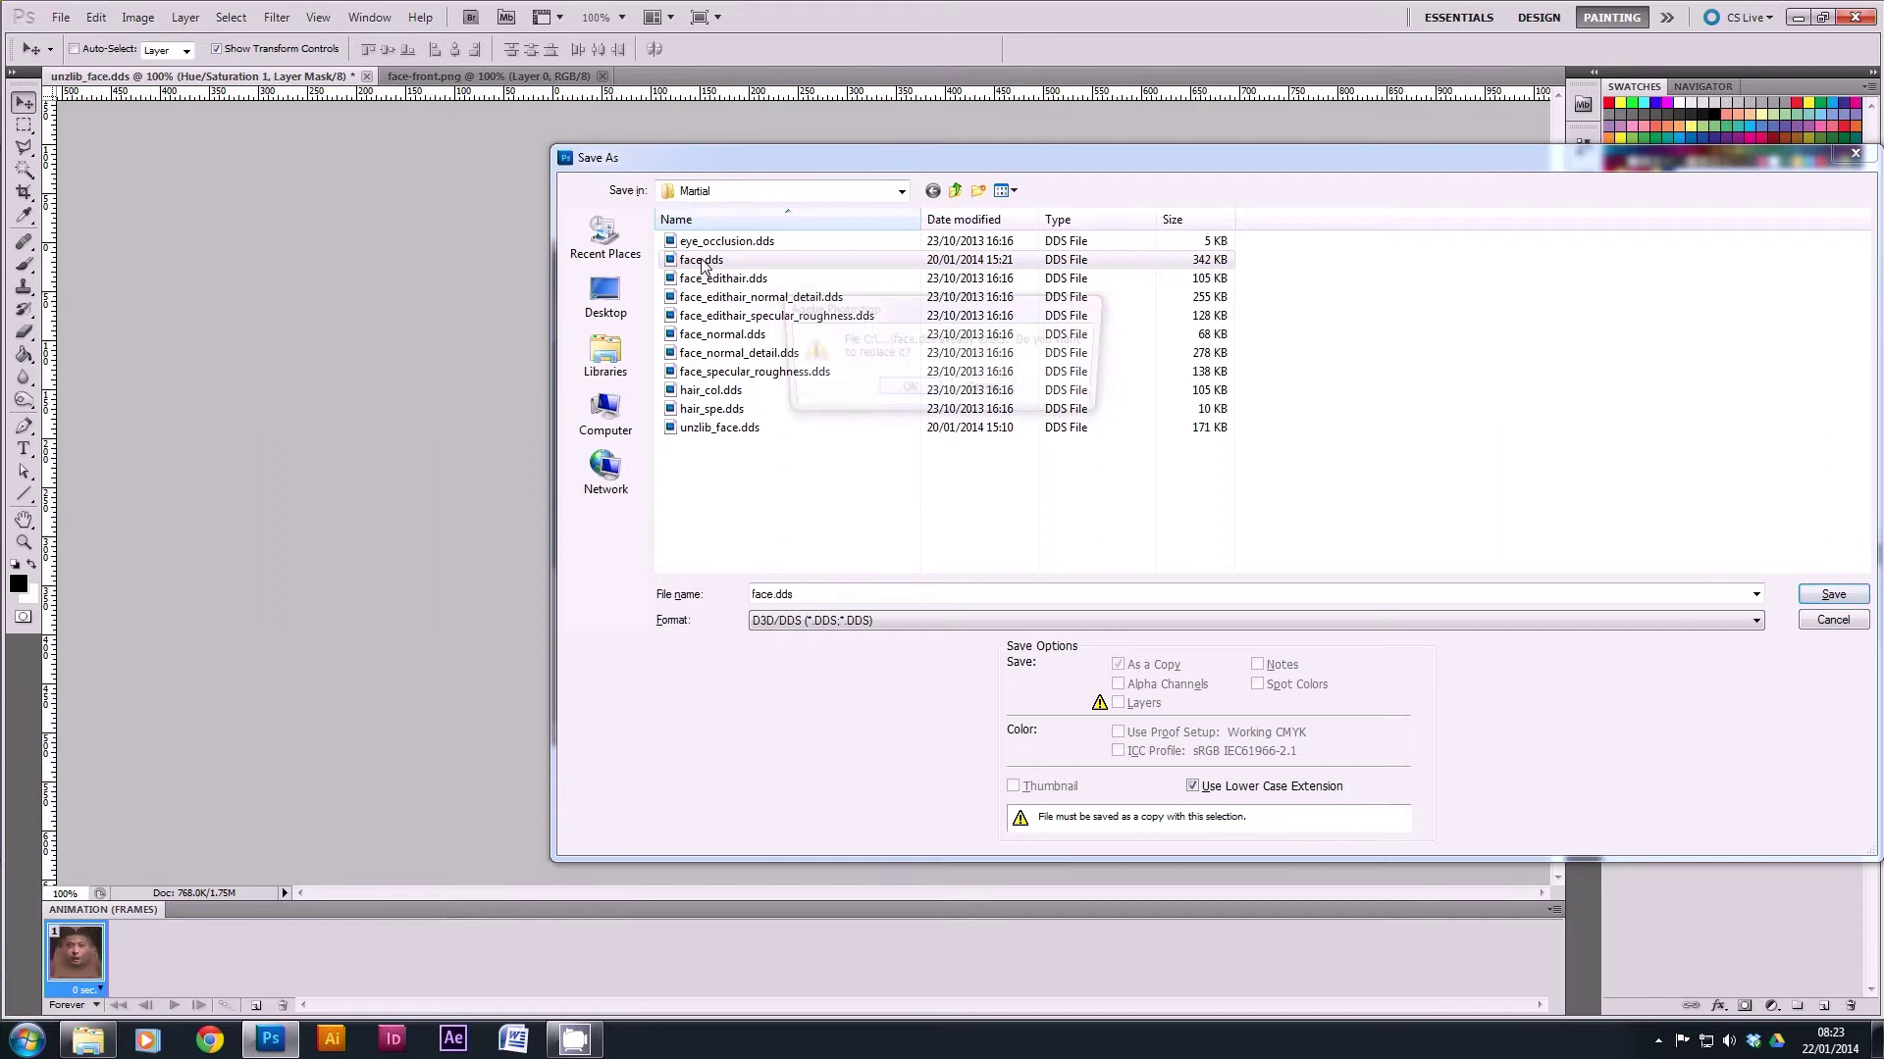
pyautogui.click(907, 391)
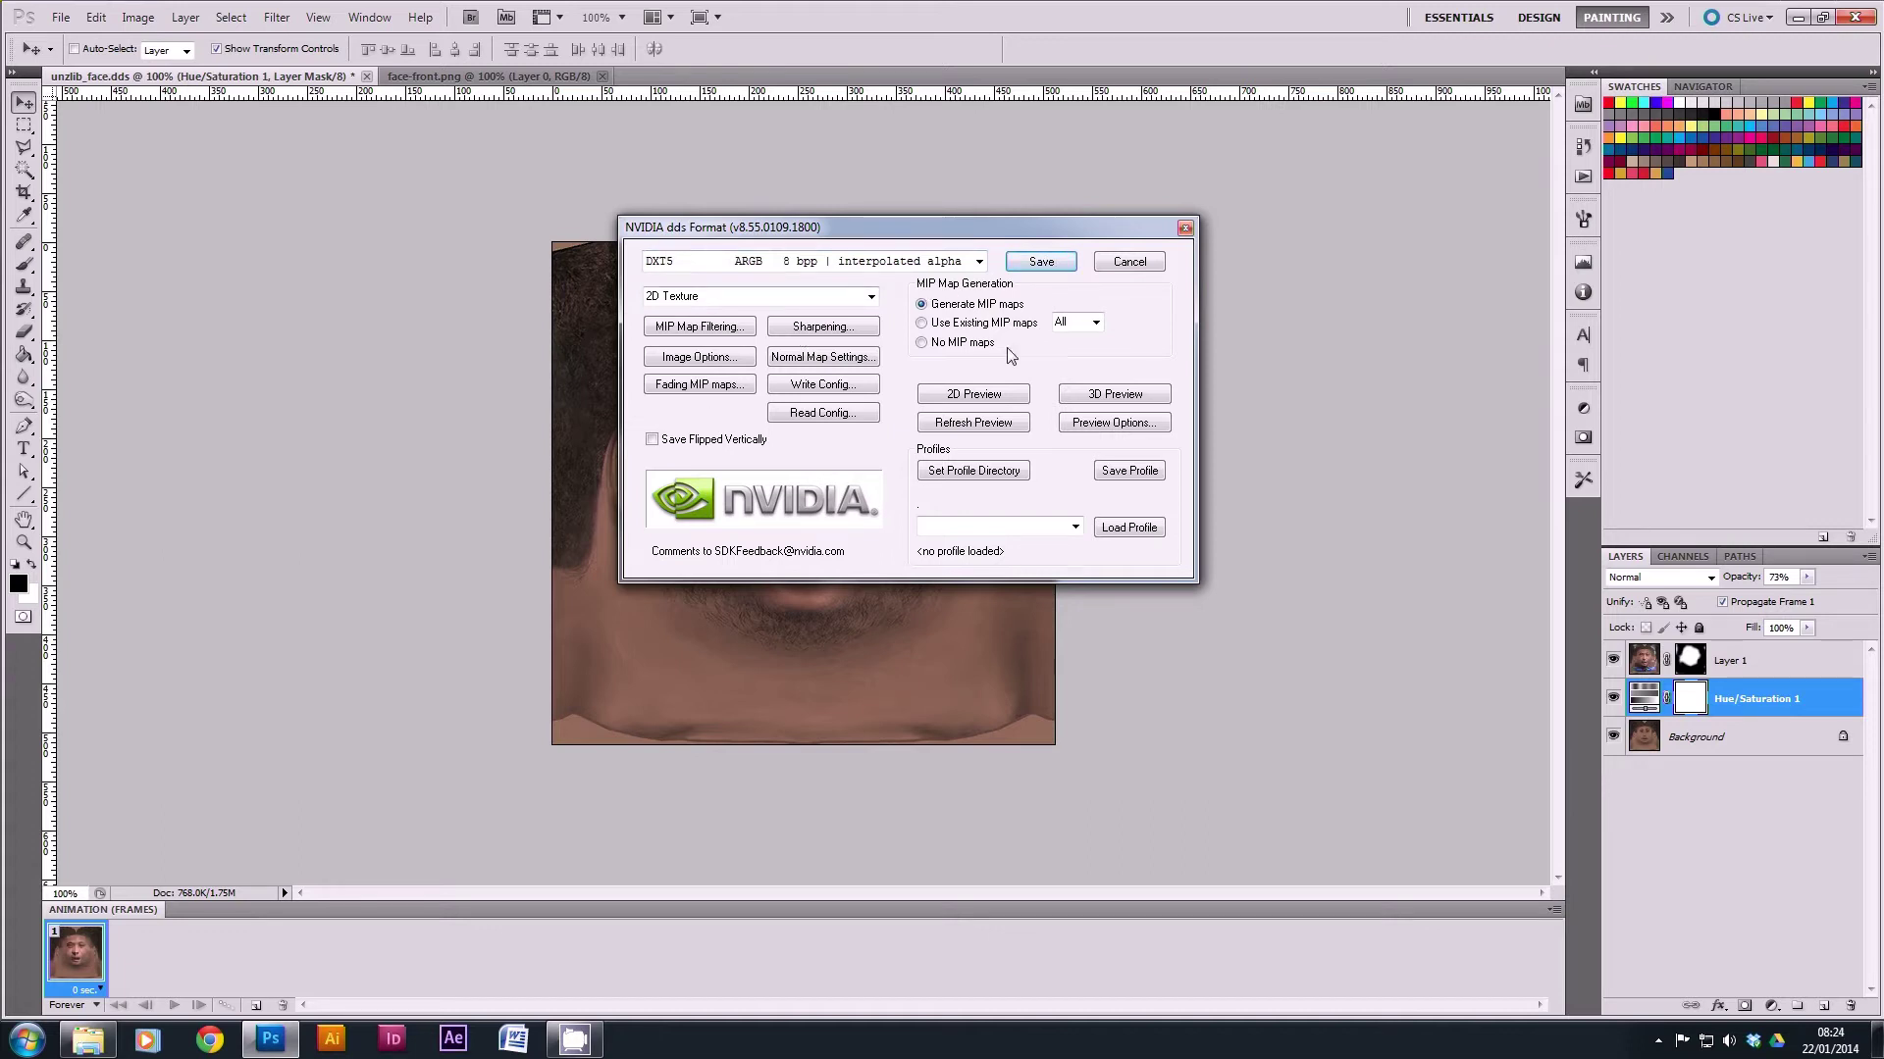
pyautogui.click(1039, 263)
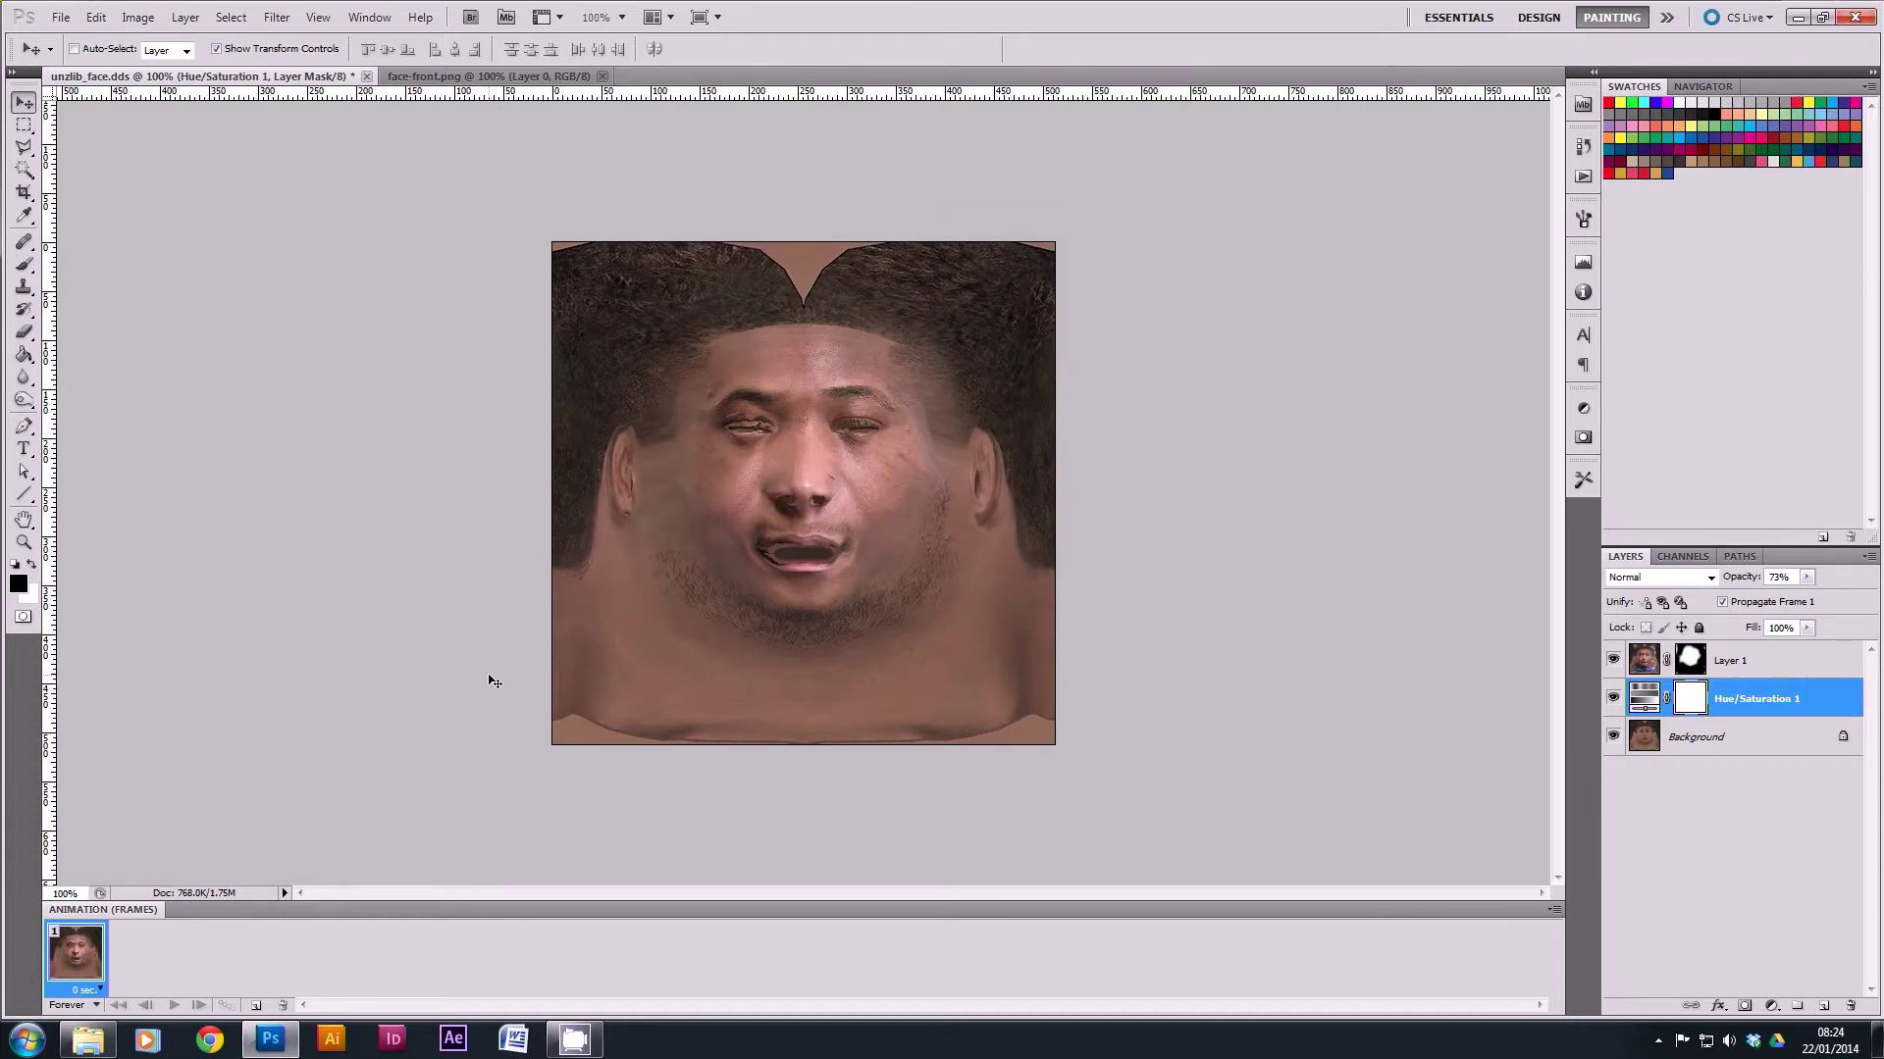
# Launch Blender, load face_high_win32.model from the Martial folder, and import both the face and the hair.
pyautogui.click(26, 1040)
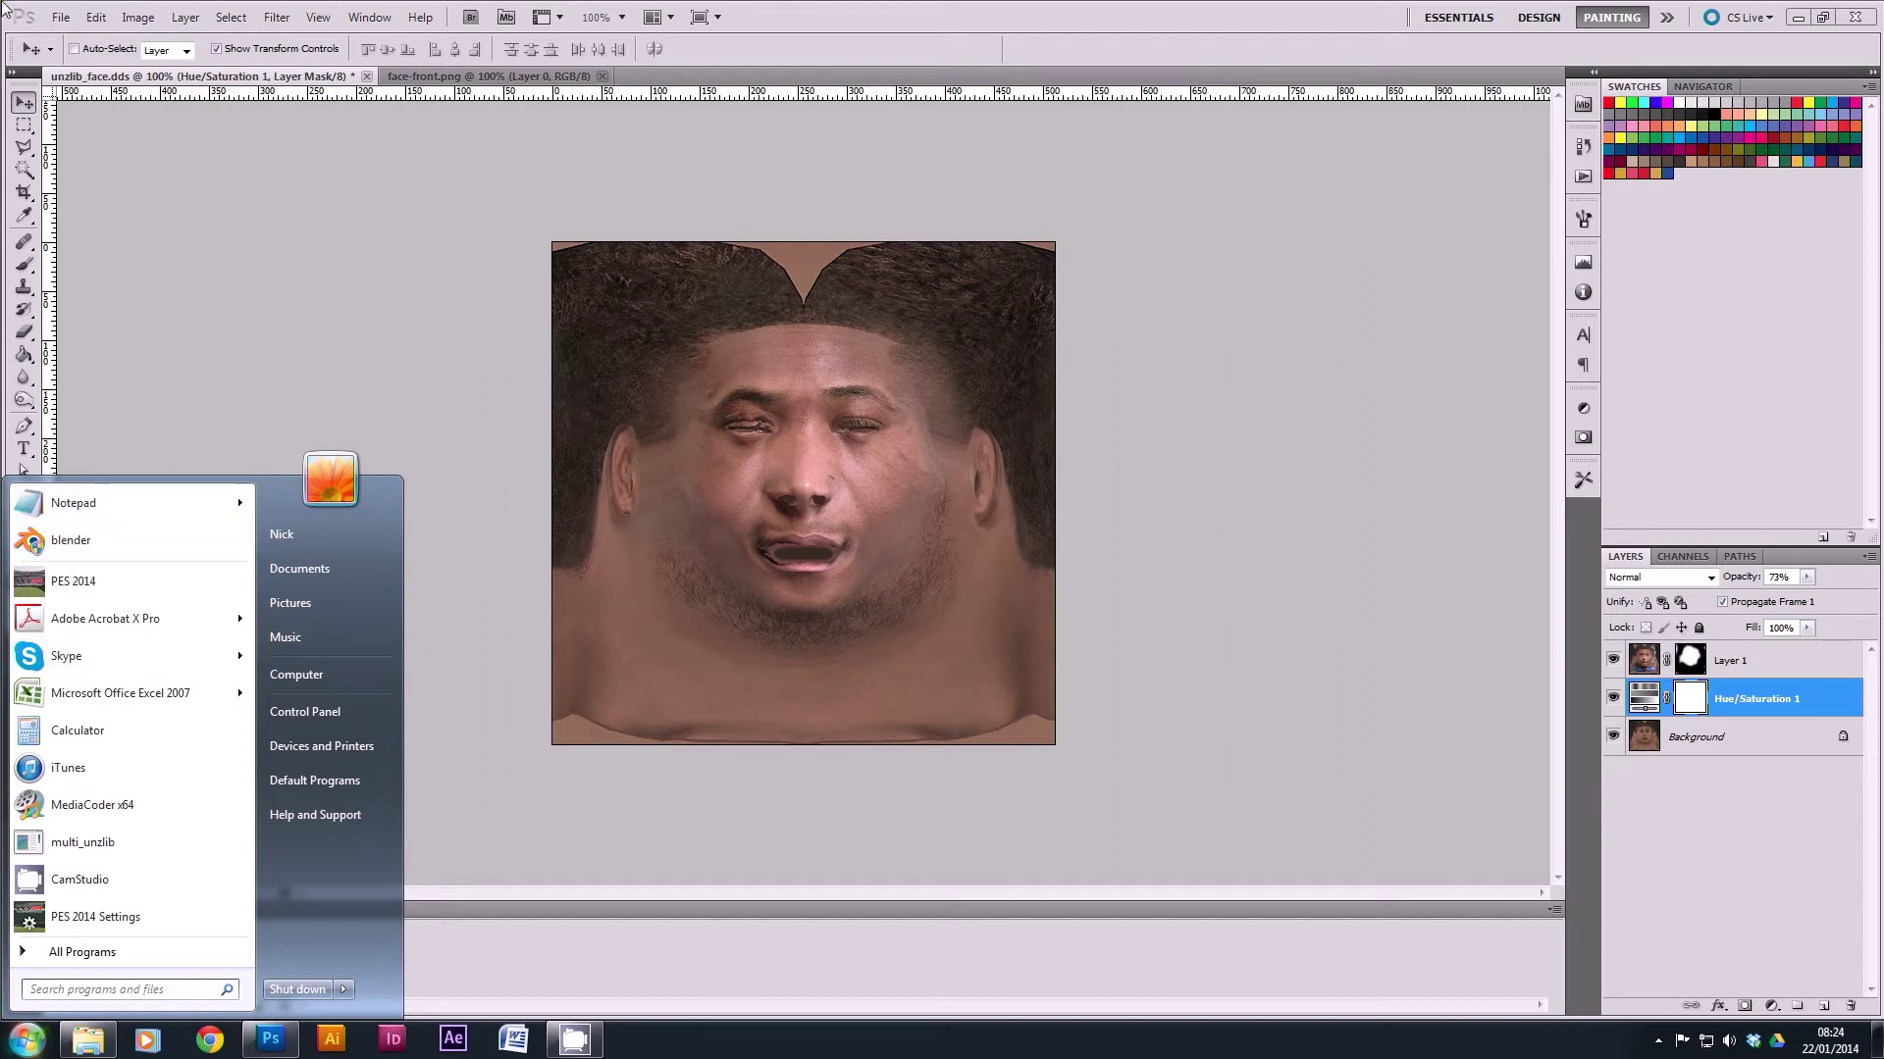
pyautogui.click(70, 540)
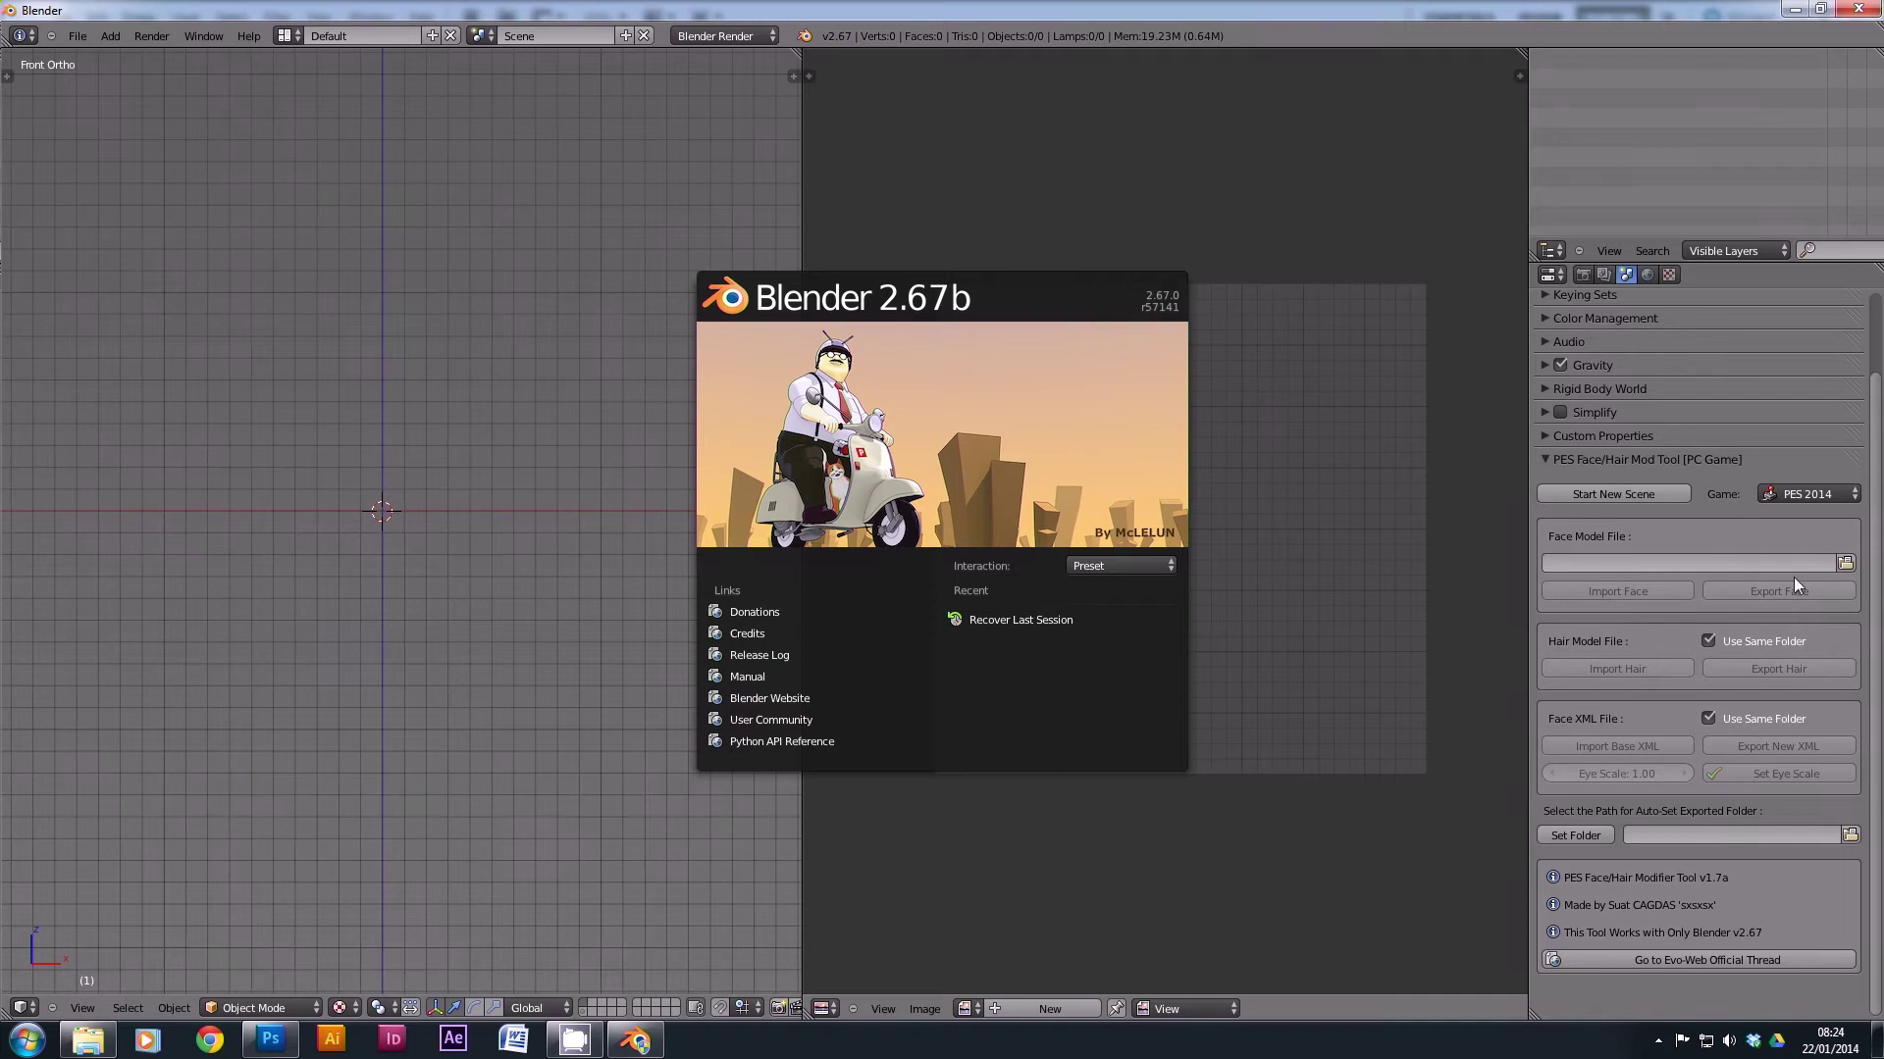
pyautogui.click(1845, 564)
pyautogui.click(1845, 563)
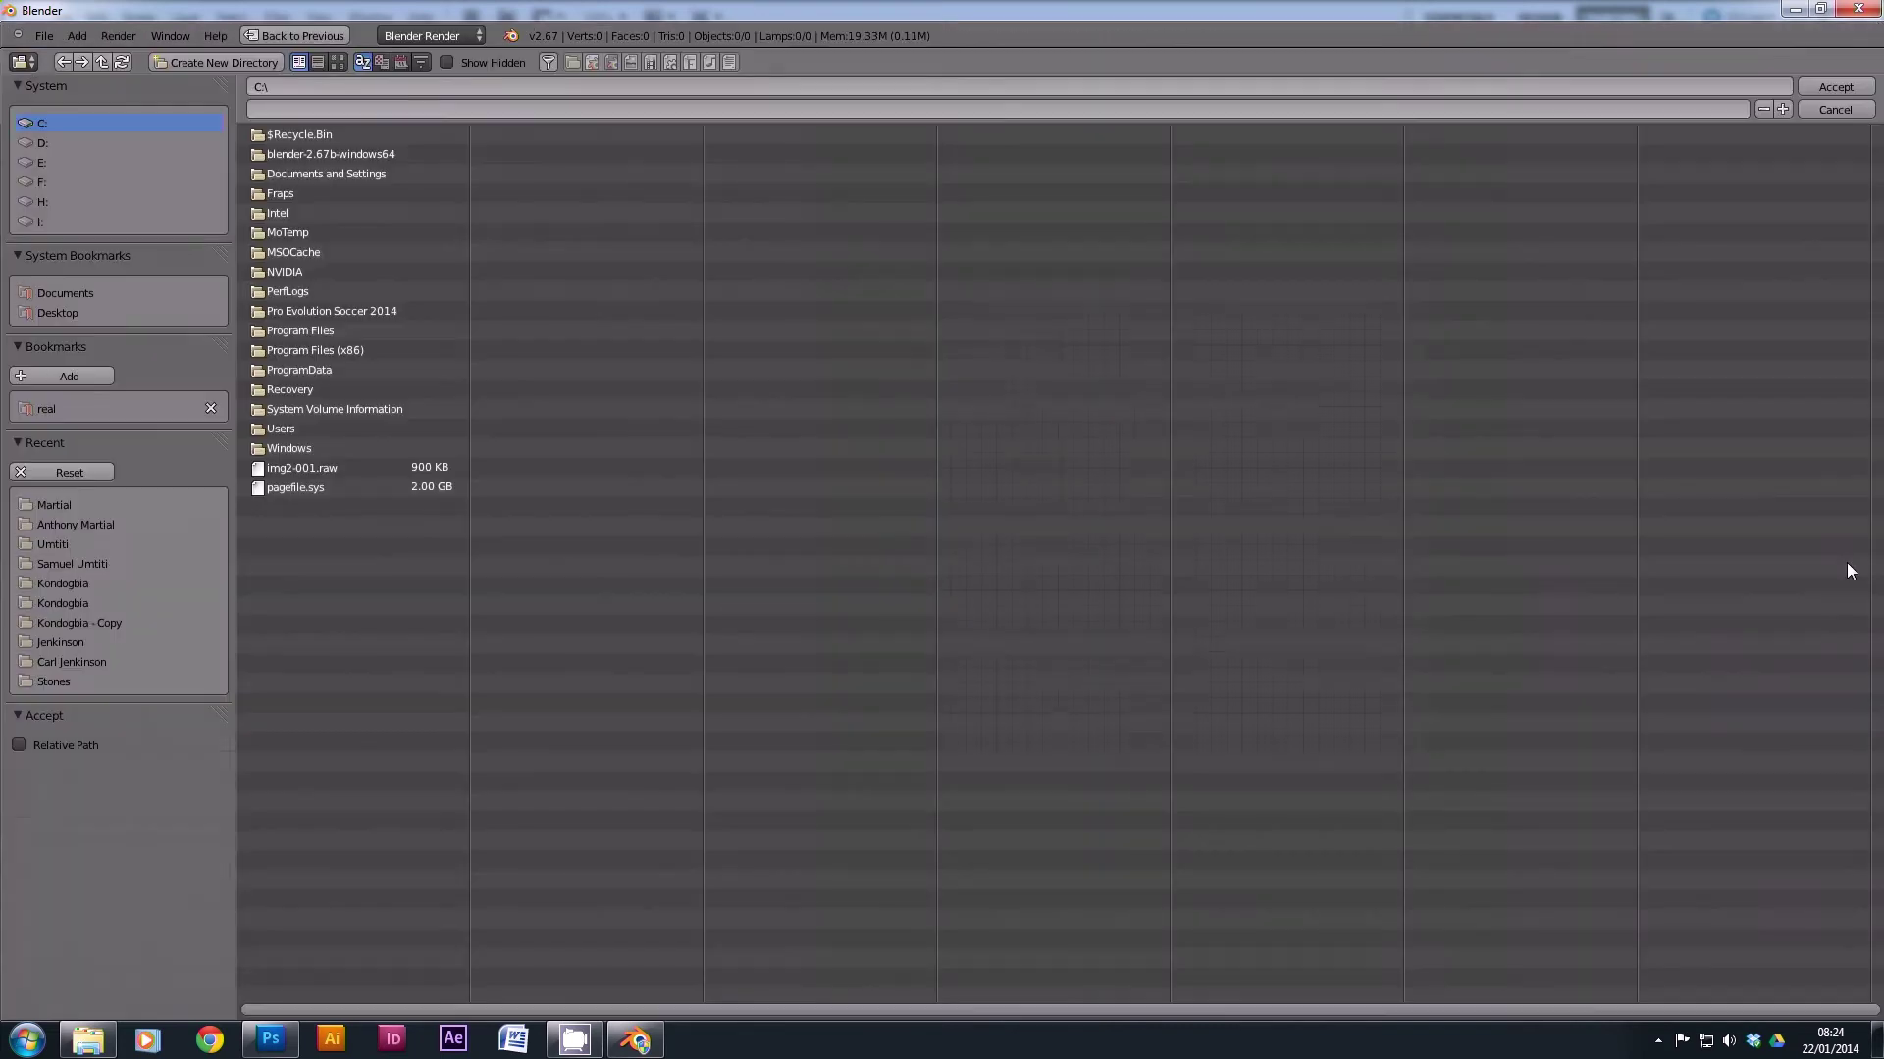
pyautogui.click(94, 508)
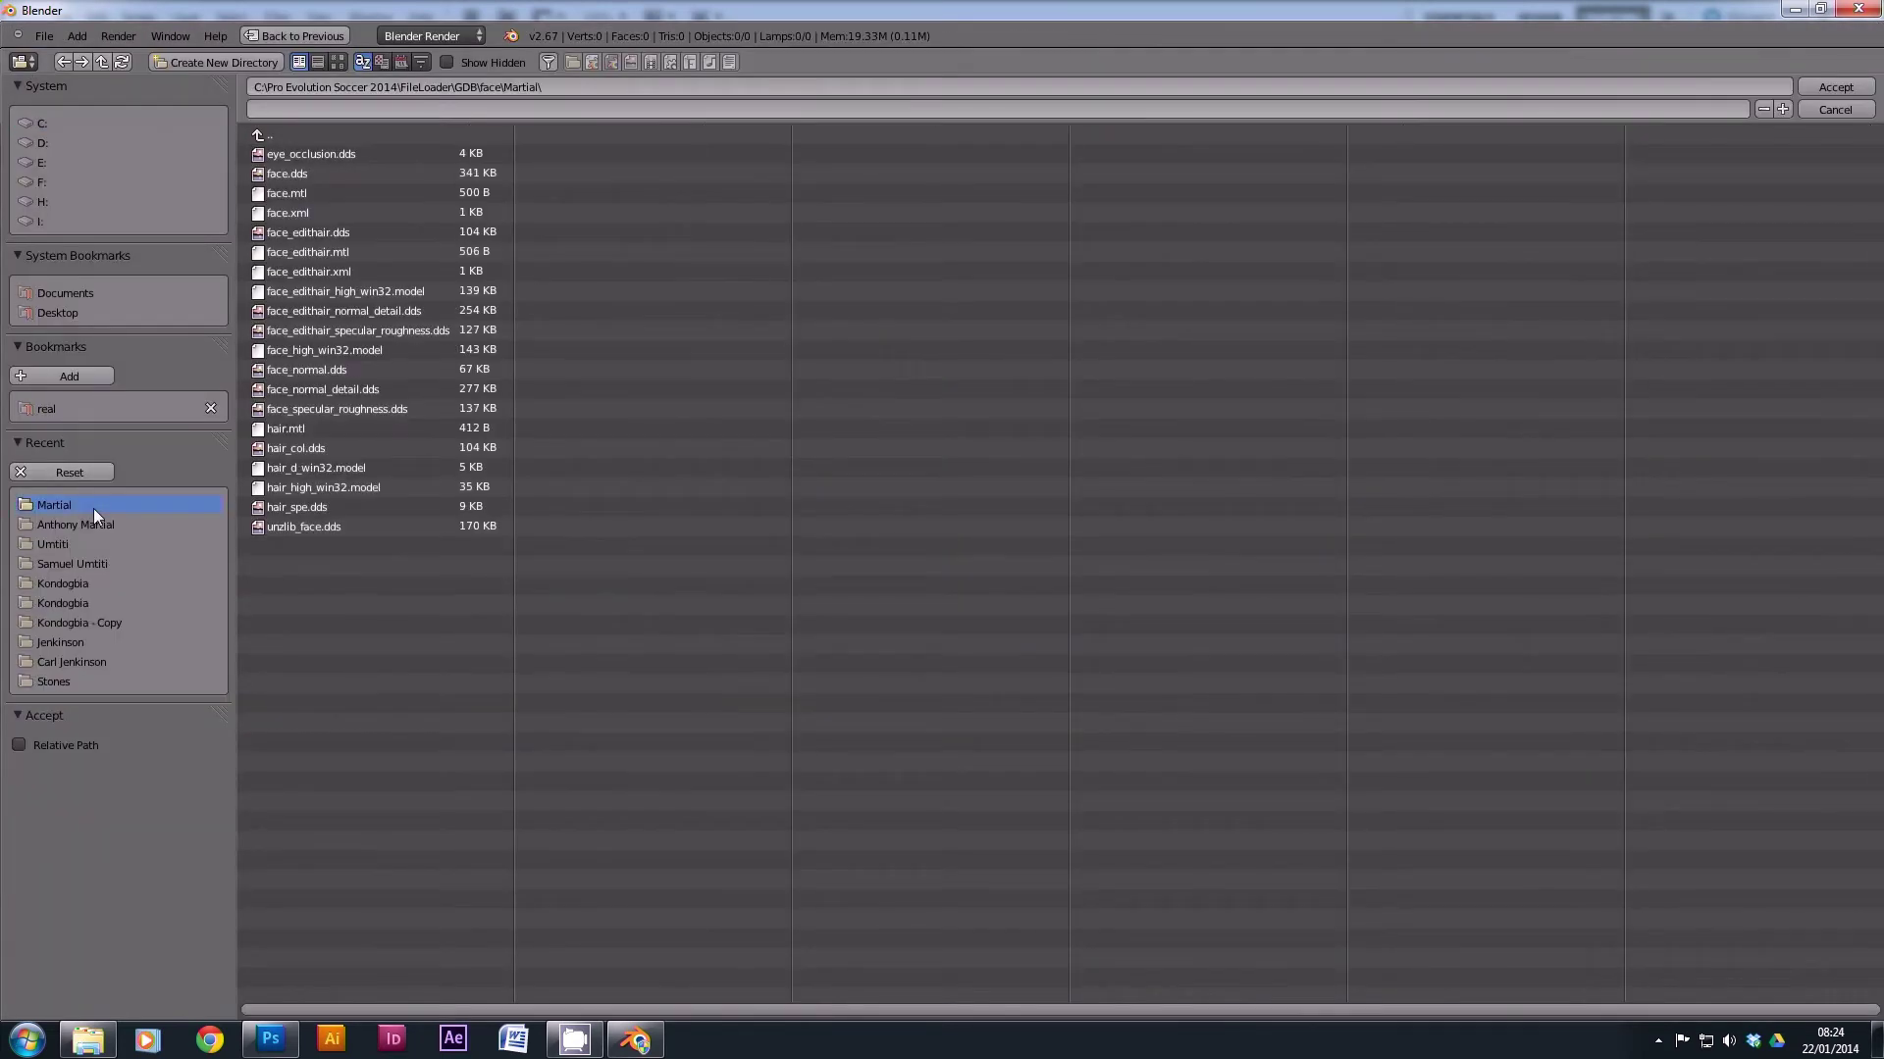
pyautogui.doubleClick(322, 349)
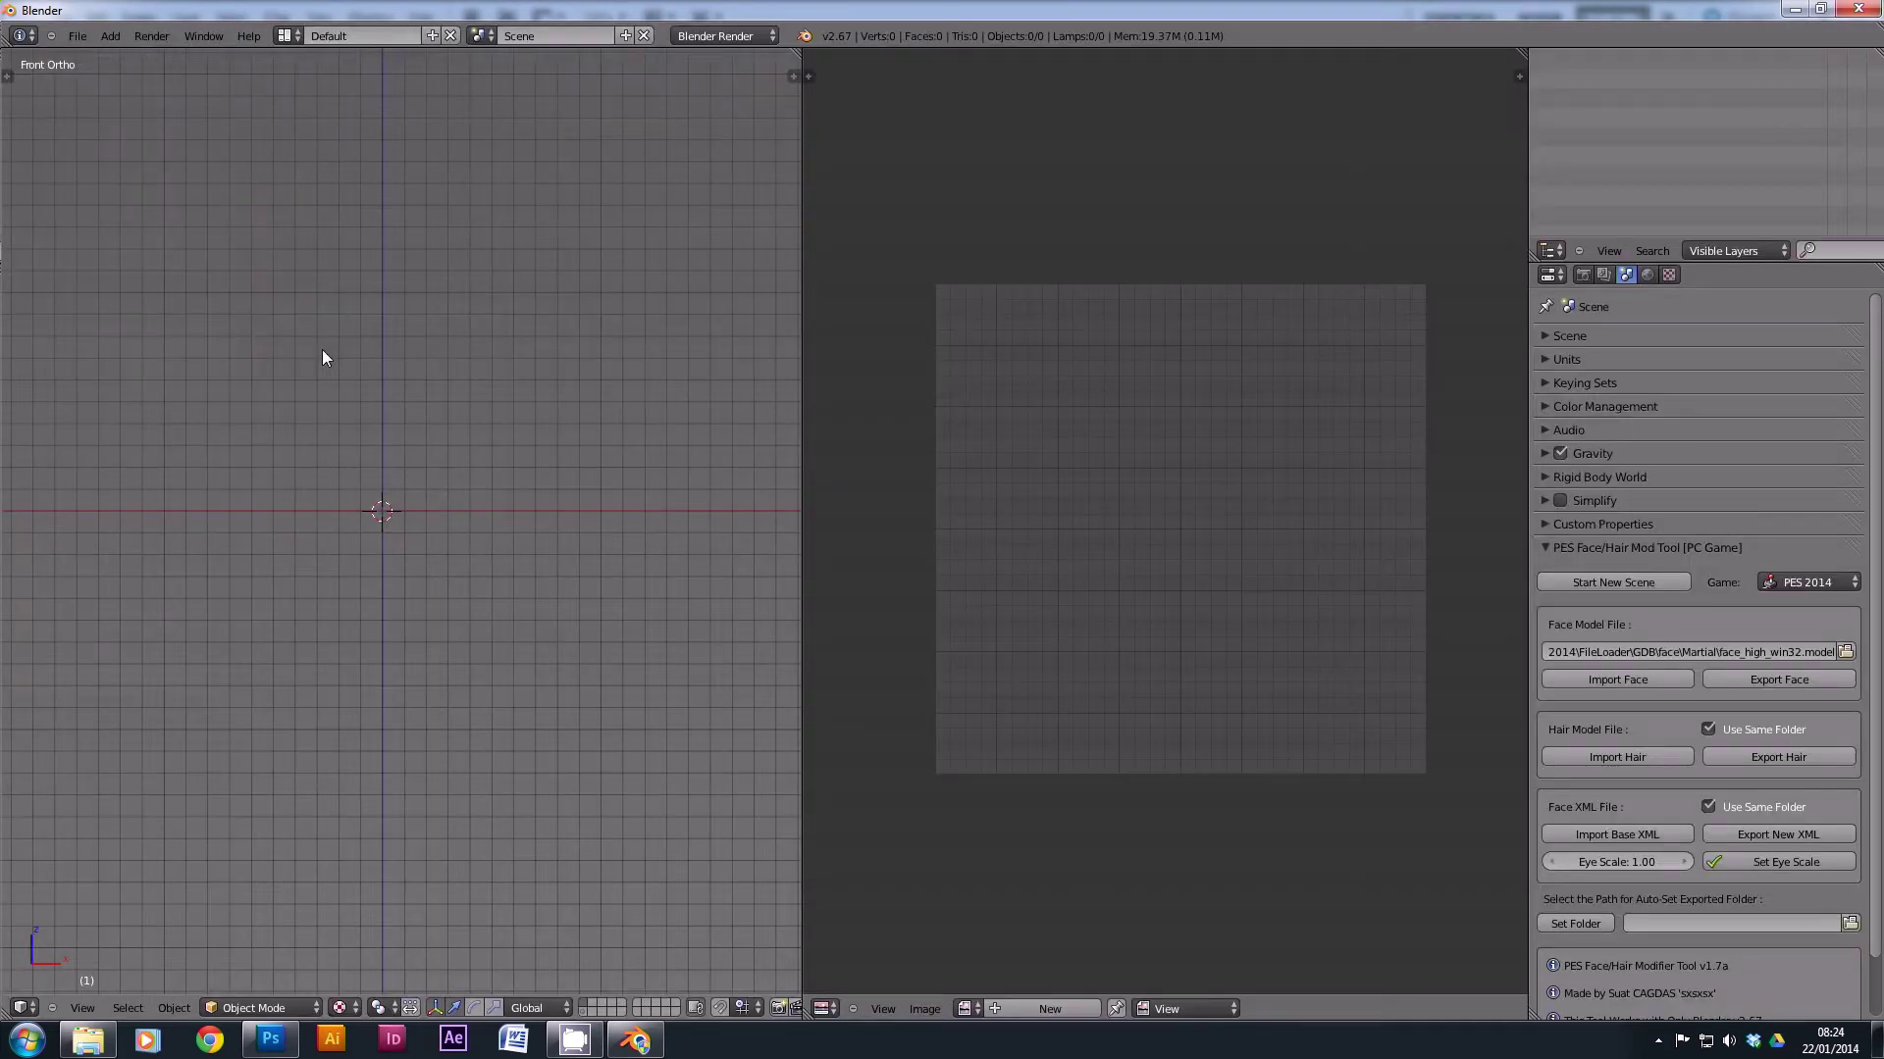
pyautogui.click(1626, 680)
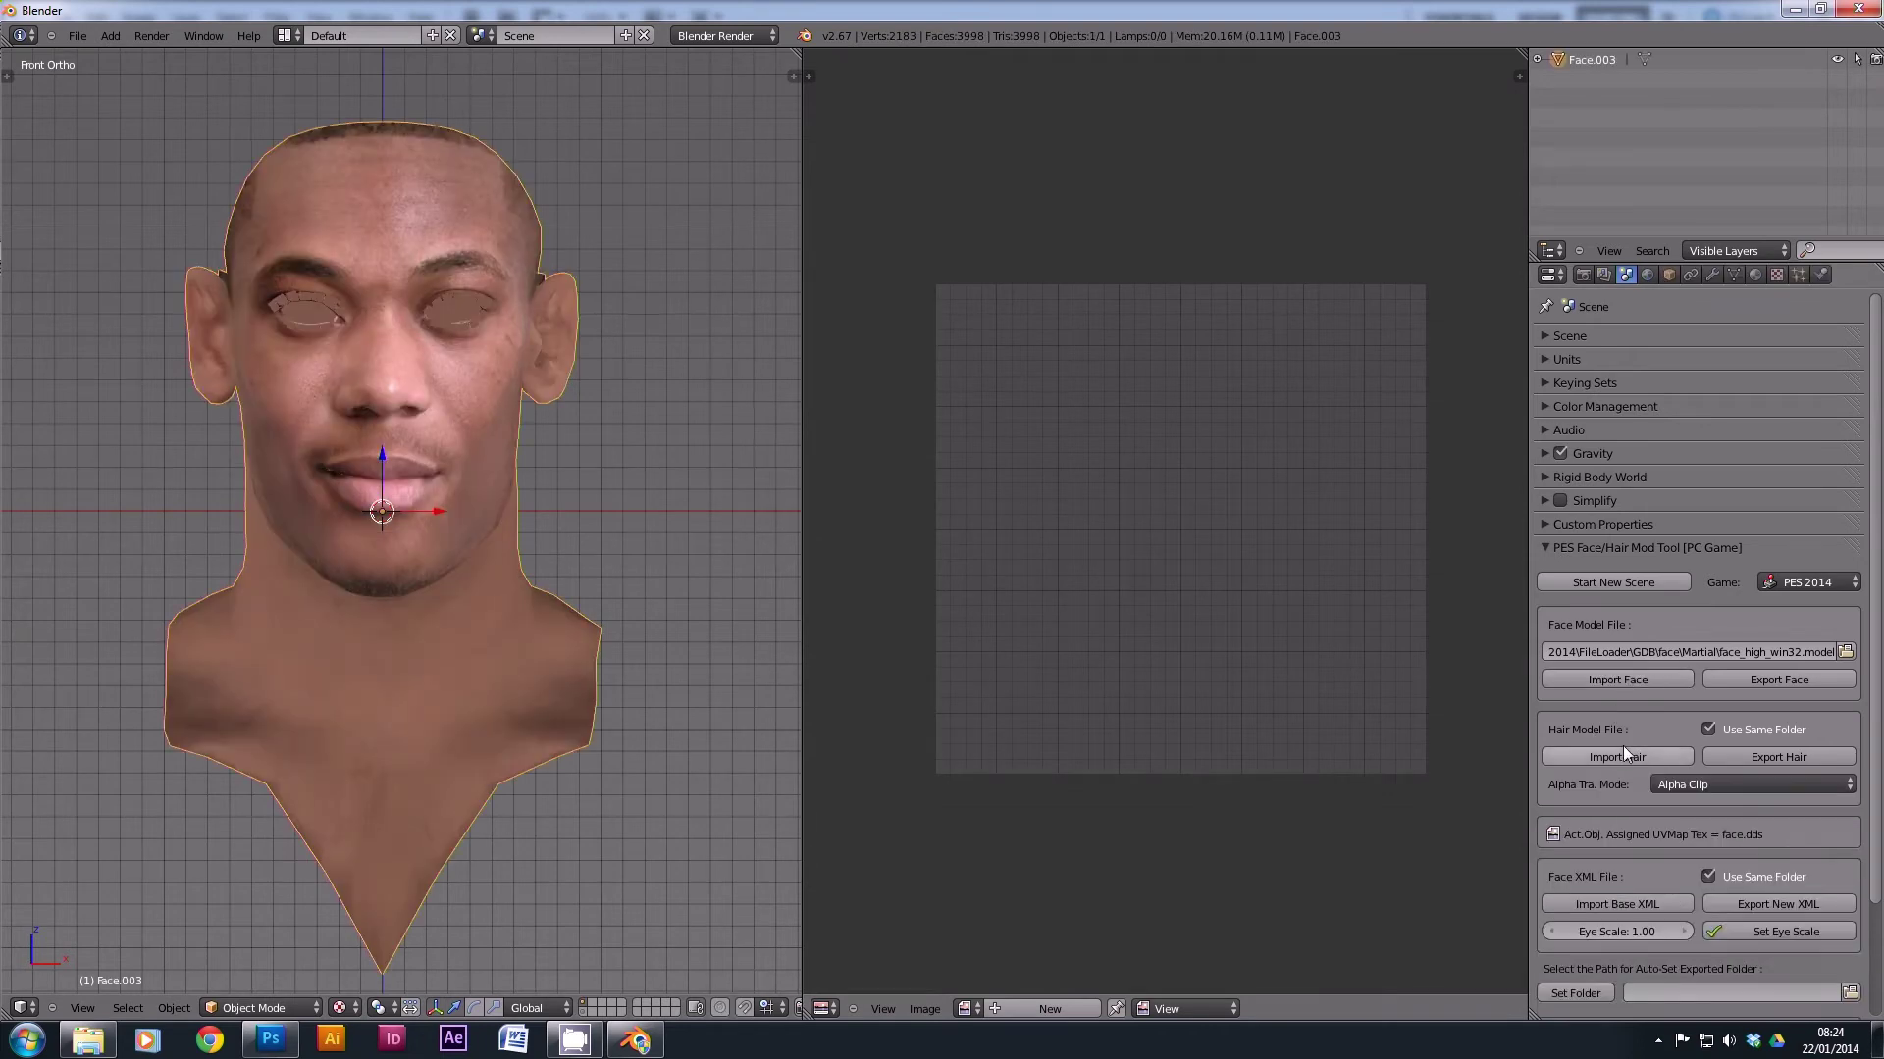
pyautogui.click(1621, 754)
# Examine the textured head from angled views and straight from the front.
pyautogui.moveTo(473, 347); pyautogui.dragTo(241, 422, button='middle')
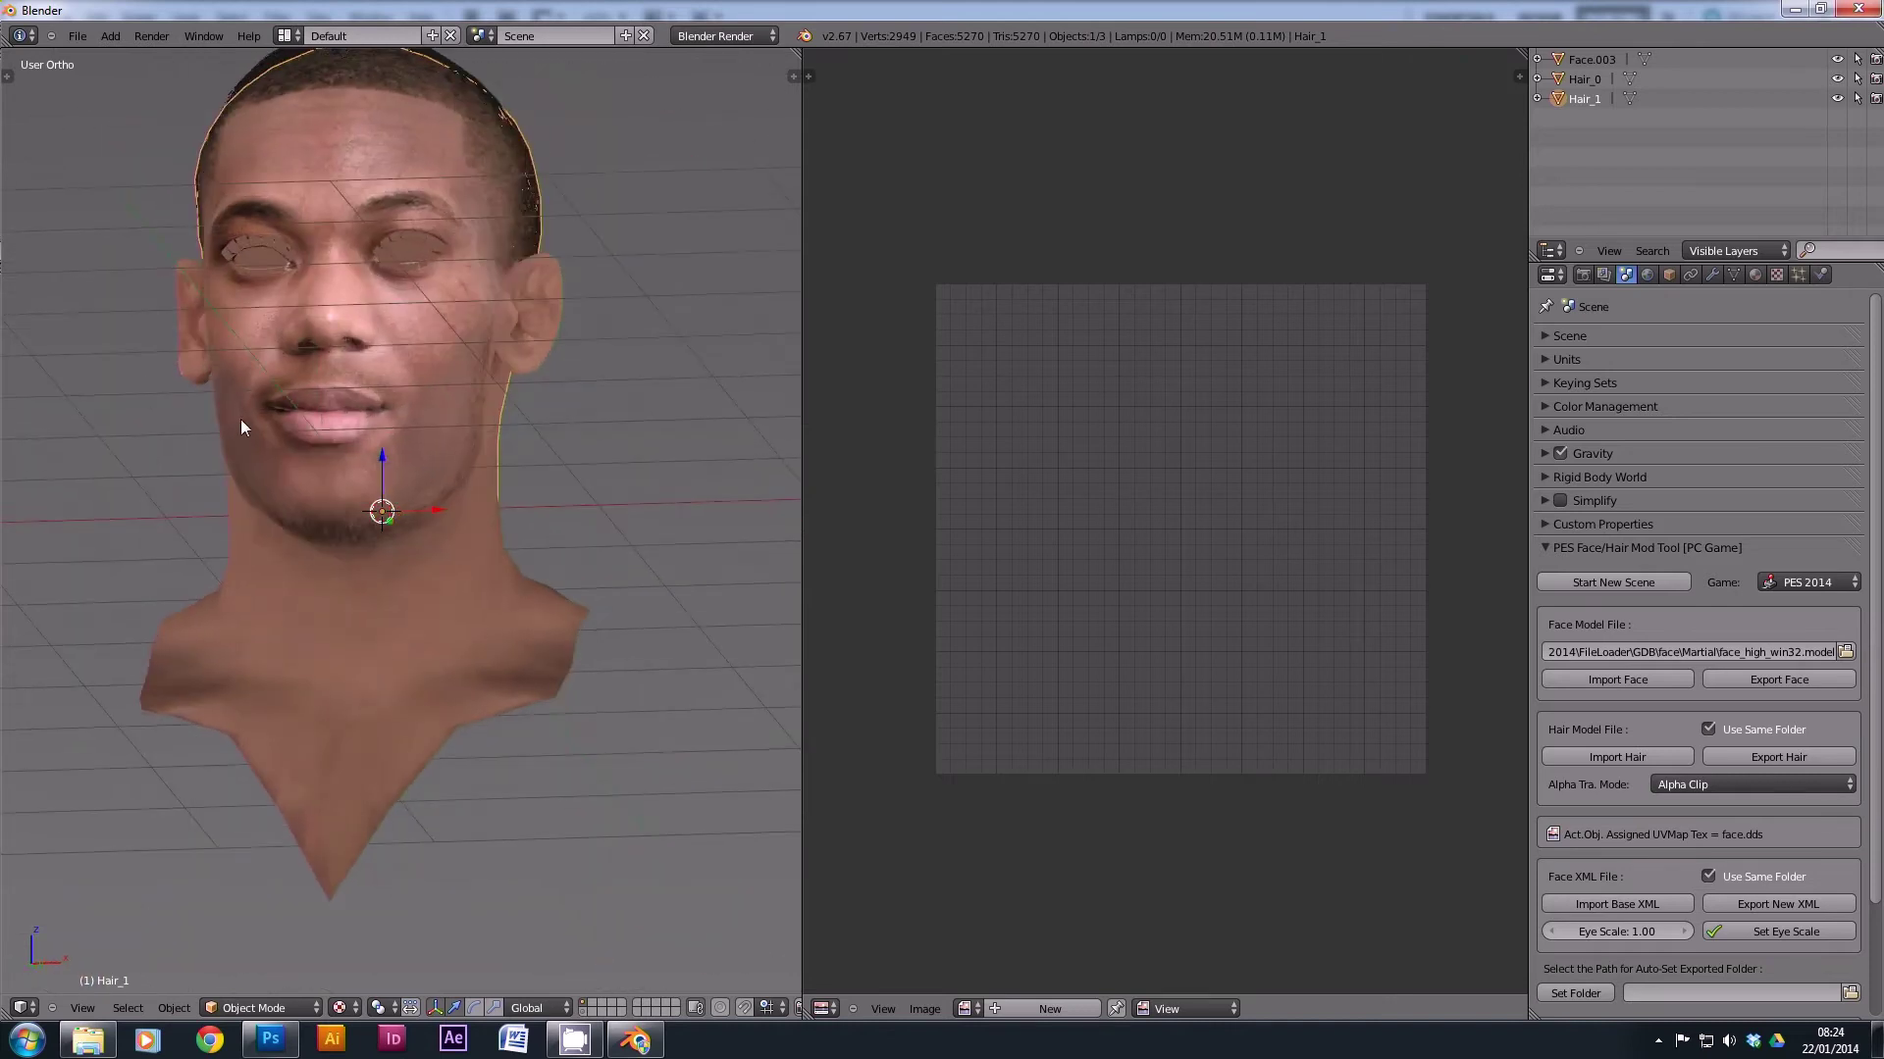
pyautogui.moveTo(497, 353); pyautogui.dragTo(590, 395, button='middle')
pyautogui.press('KP_1')
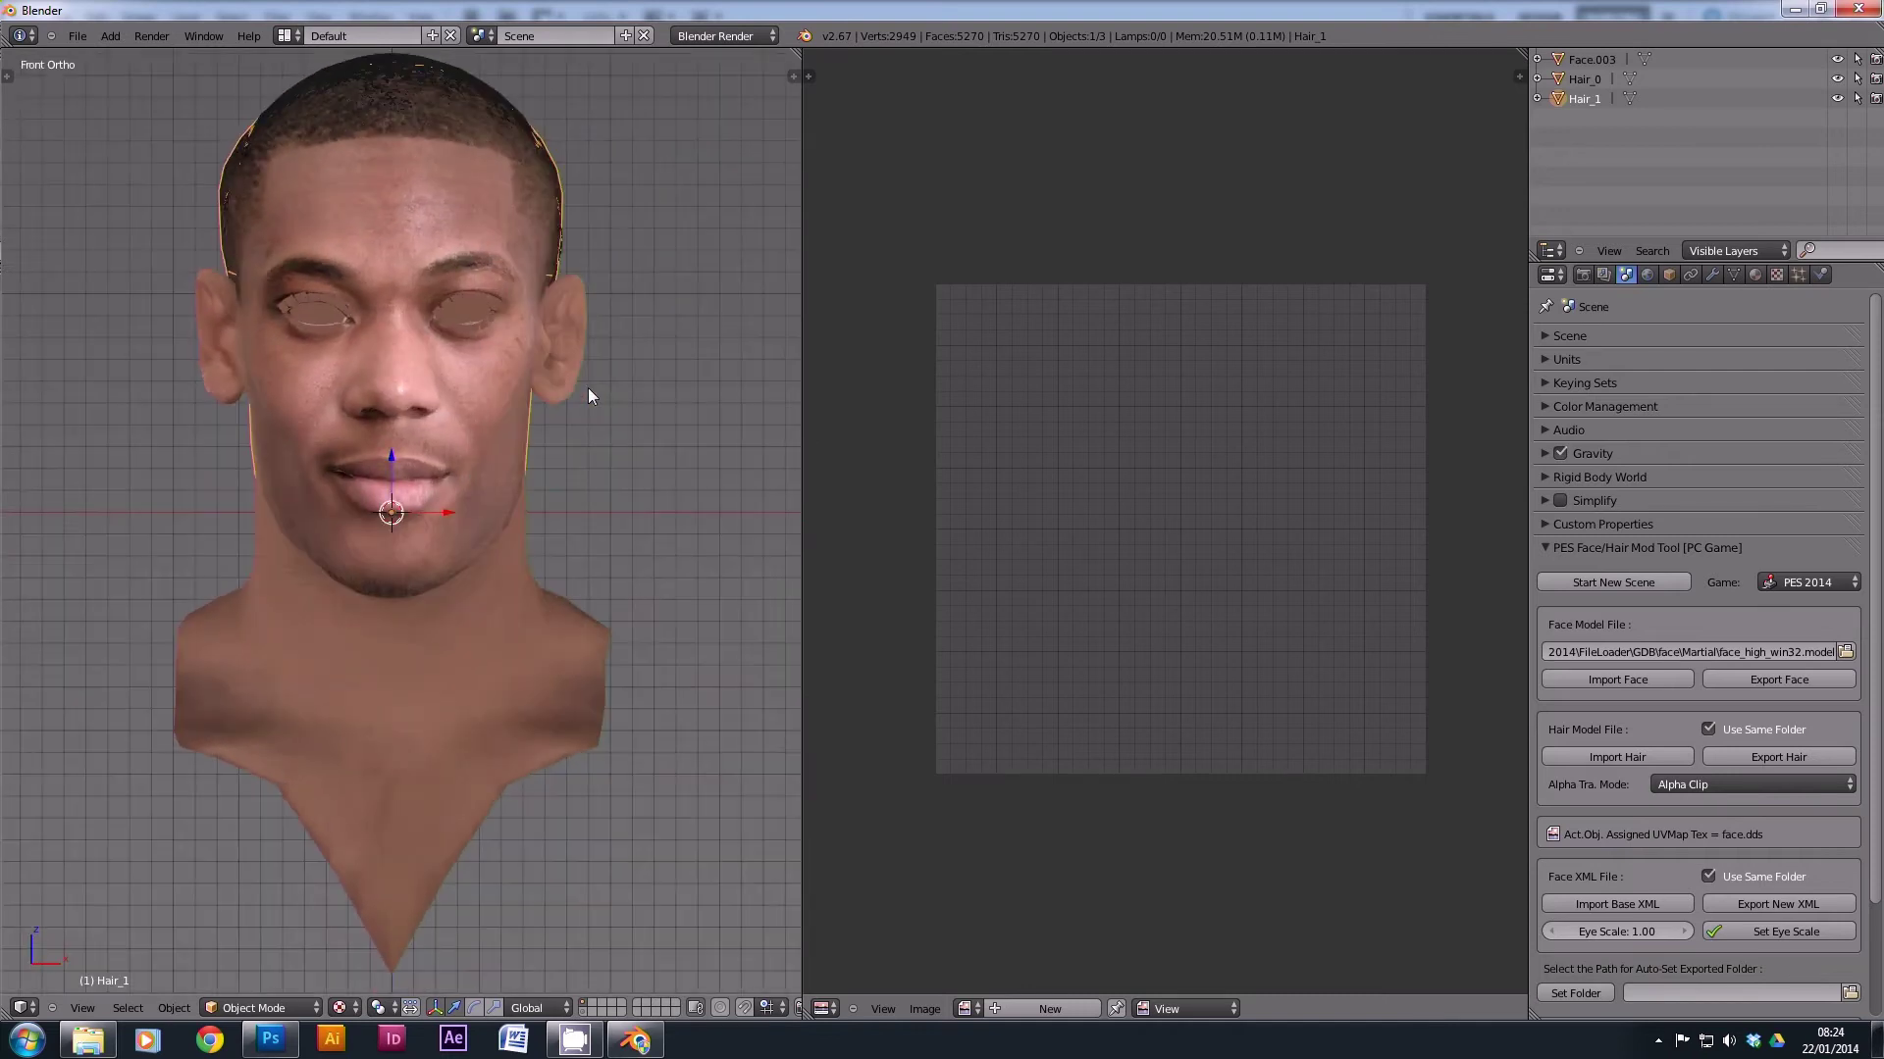
pyautogui.scroll(-1, 459, 353)
pyautogui.keyDown('shift'); pyautogui.moveTo(463, 367); pyautogui.dragTo(461, 416, button='middle'); pyautogui.keyUp('shift')
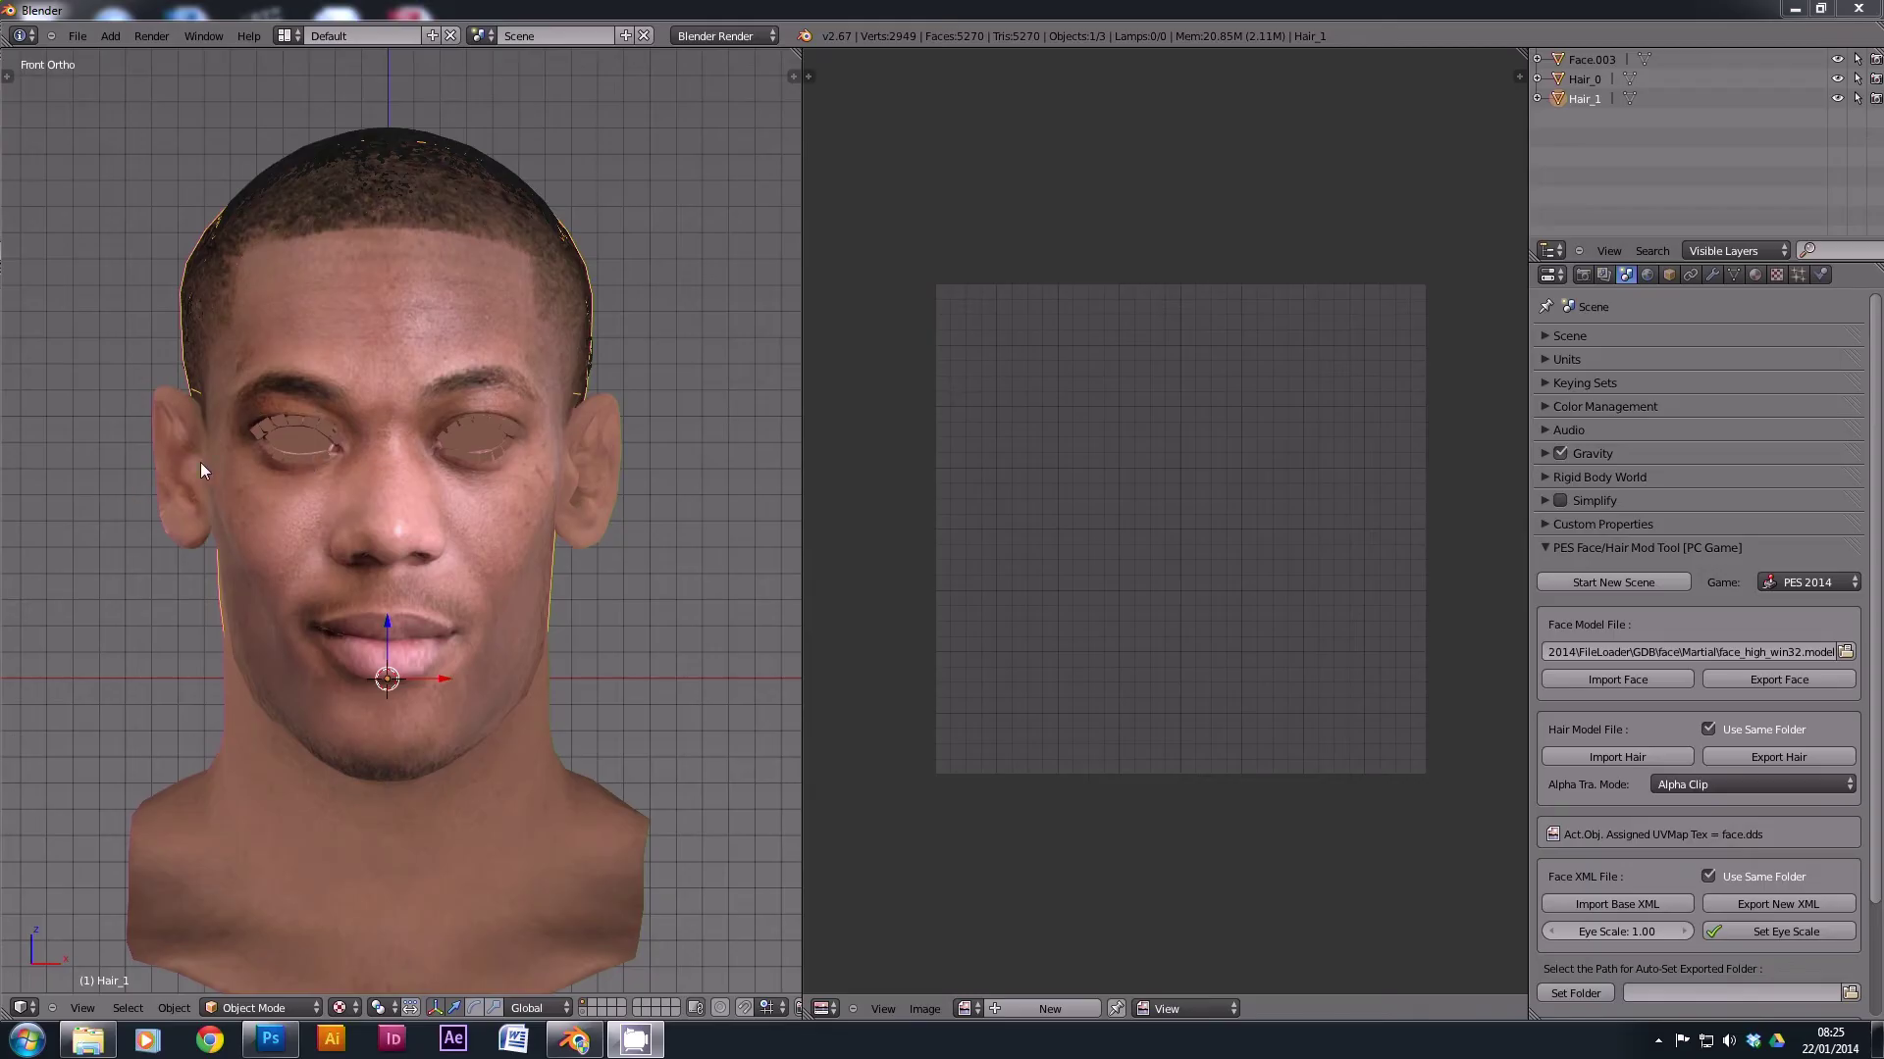
pyautogui.click(618, 337)
pyautogui.keyDown('shift'); pyautogui.moveTo(203, 349); pyautogui.dragTo(215, 374, button='middle'); pyautogui.keyUp('shift')
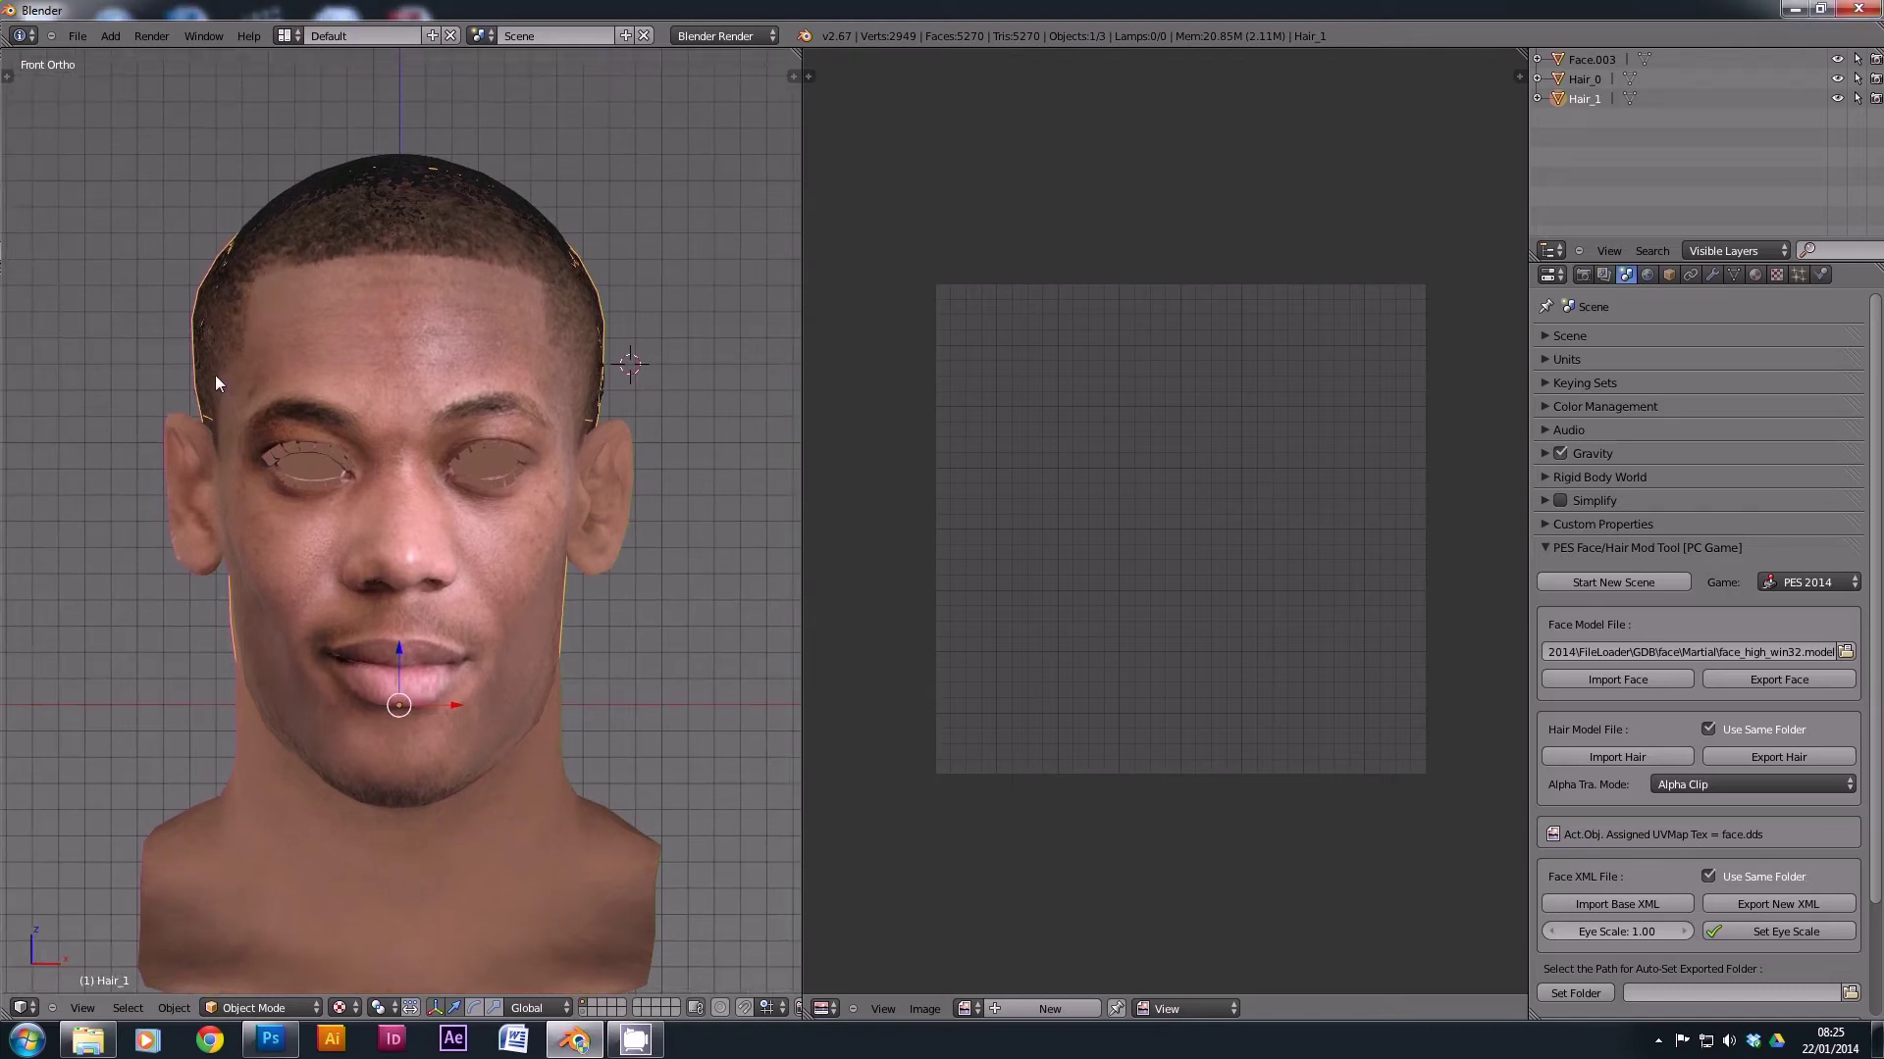
# Switch to Photoshop and save the layered texture as unzlib_face.psd in the Martial folder.
pyautogui.click(271, 1040)
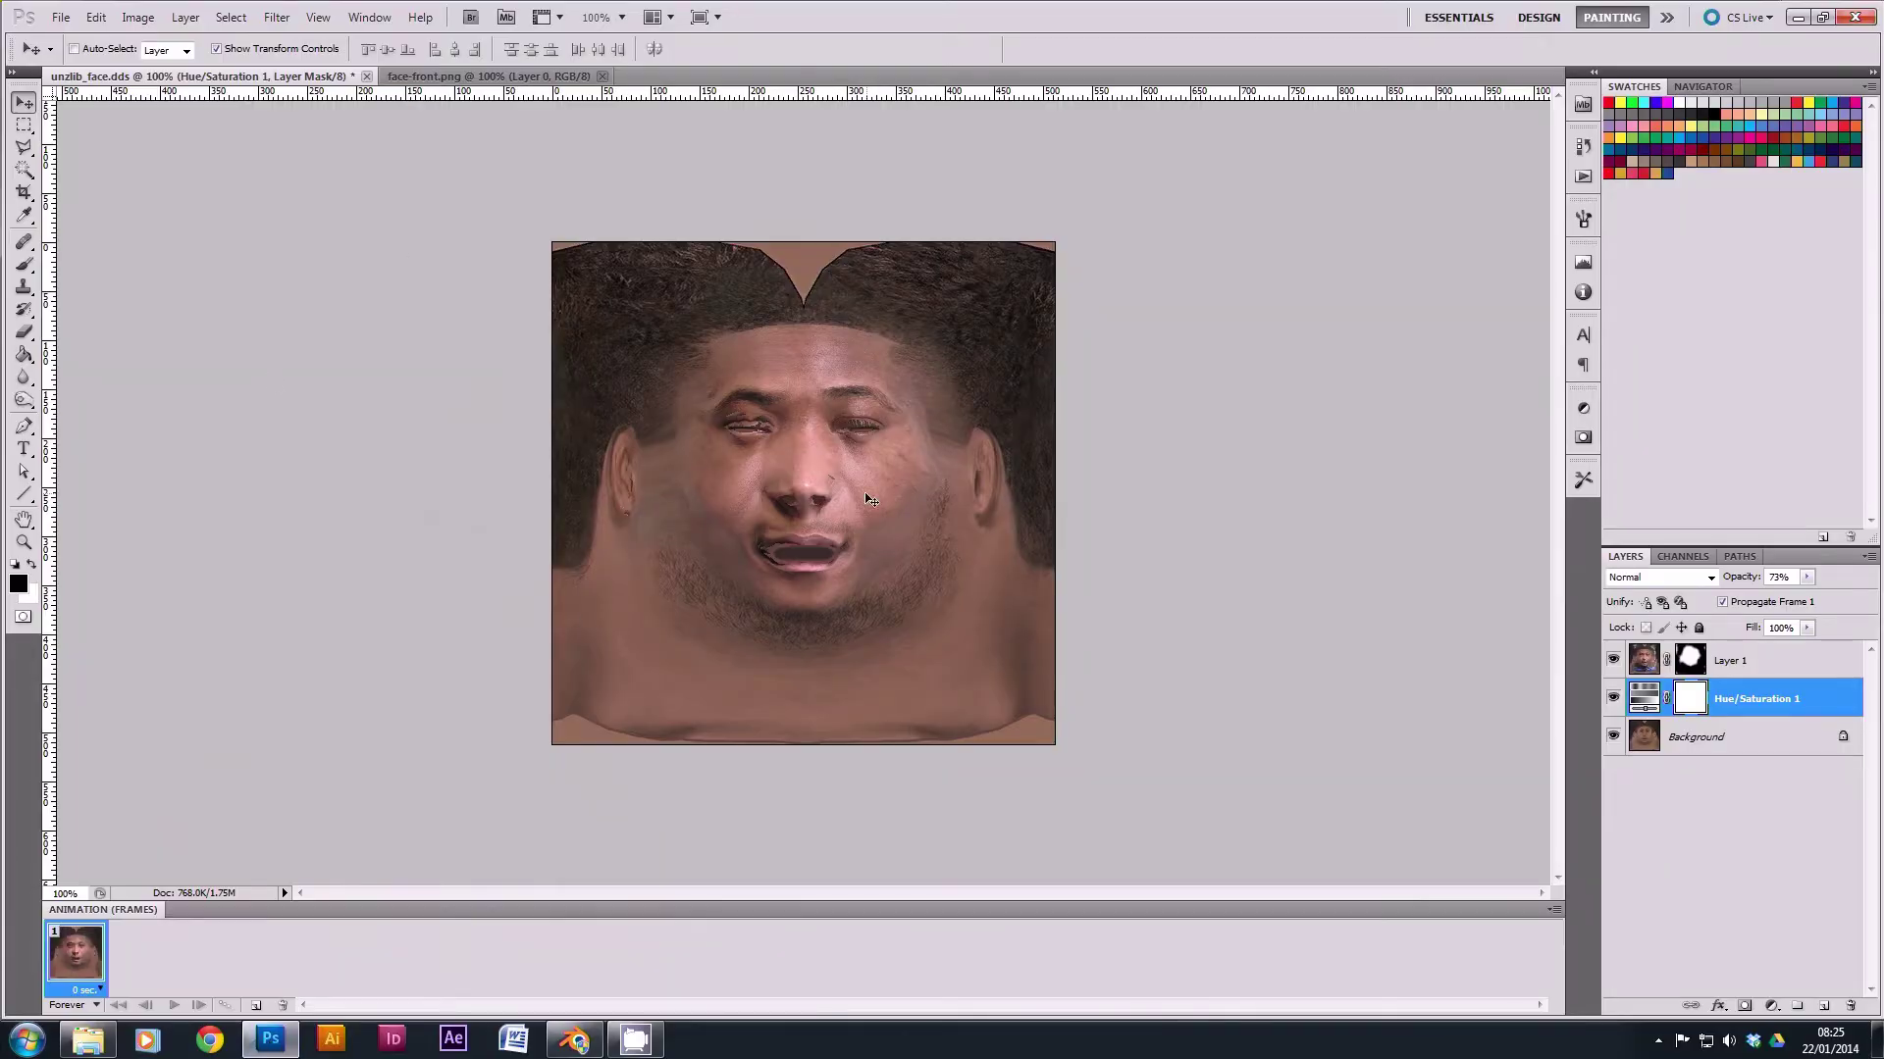
pyautogui.hotkey('ctrl', 'shift', 's')
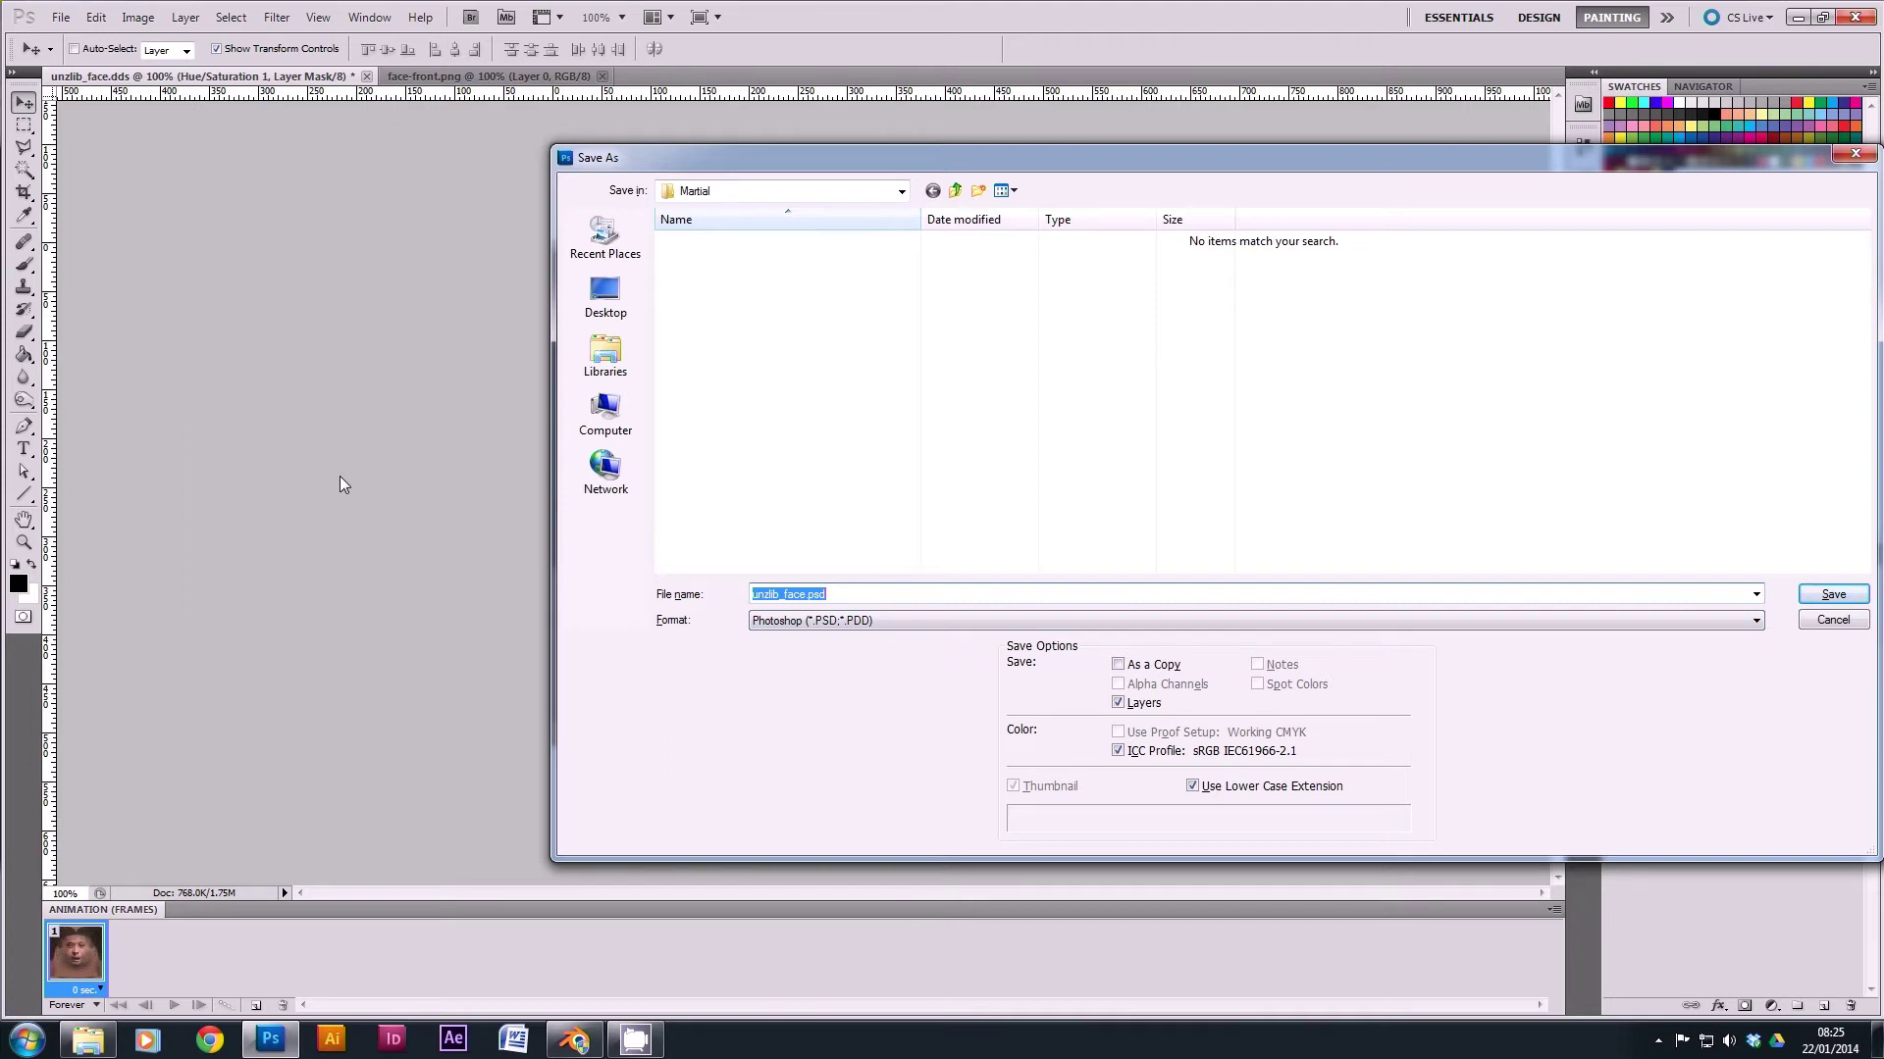
pyautogui.press('Return')
pyautogui.press('Return')
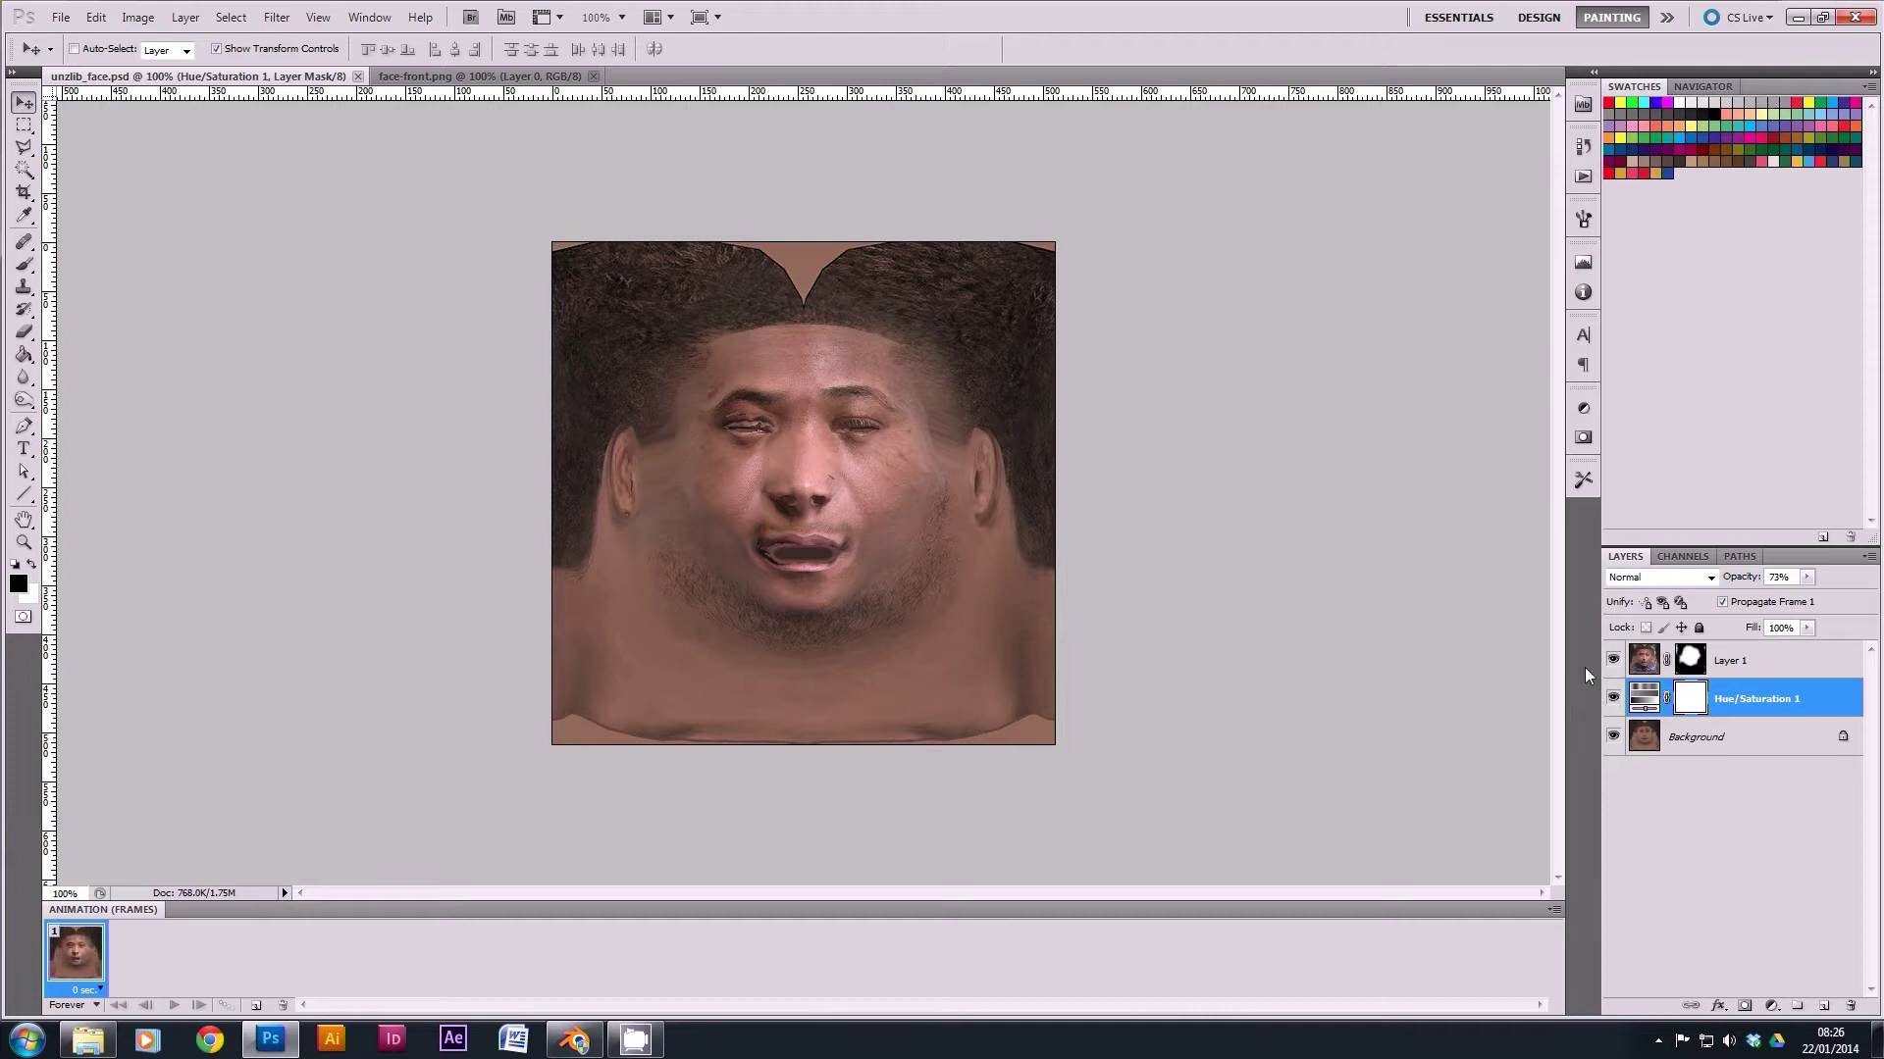
# Compare the skin tone with and without the Hue/Saturation adjustment, leaving the adjustment layer shown and the Background selected.
pyautogui.click(1613, 700)
pyautogui.click(1612, 700)
pyautogui.click(1613, 698)
pyautogui.click(1685, 742)
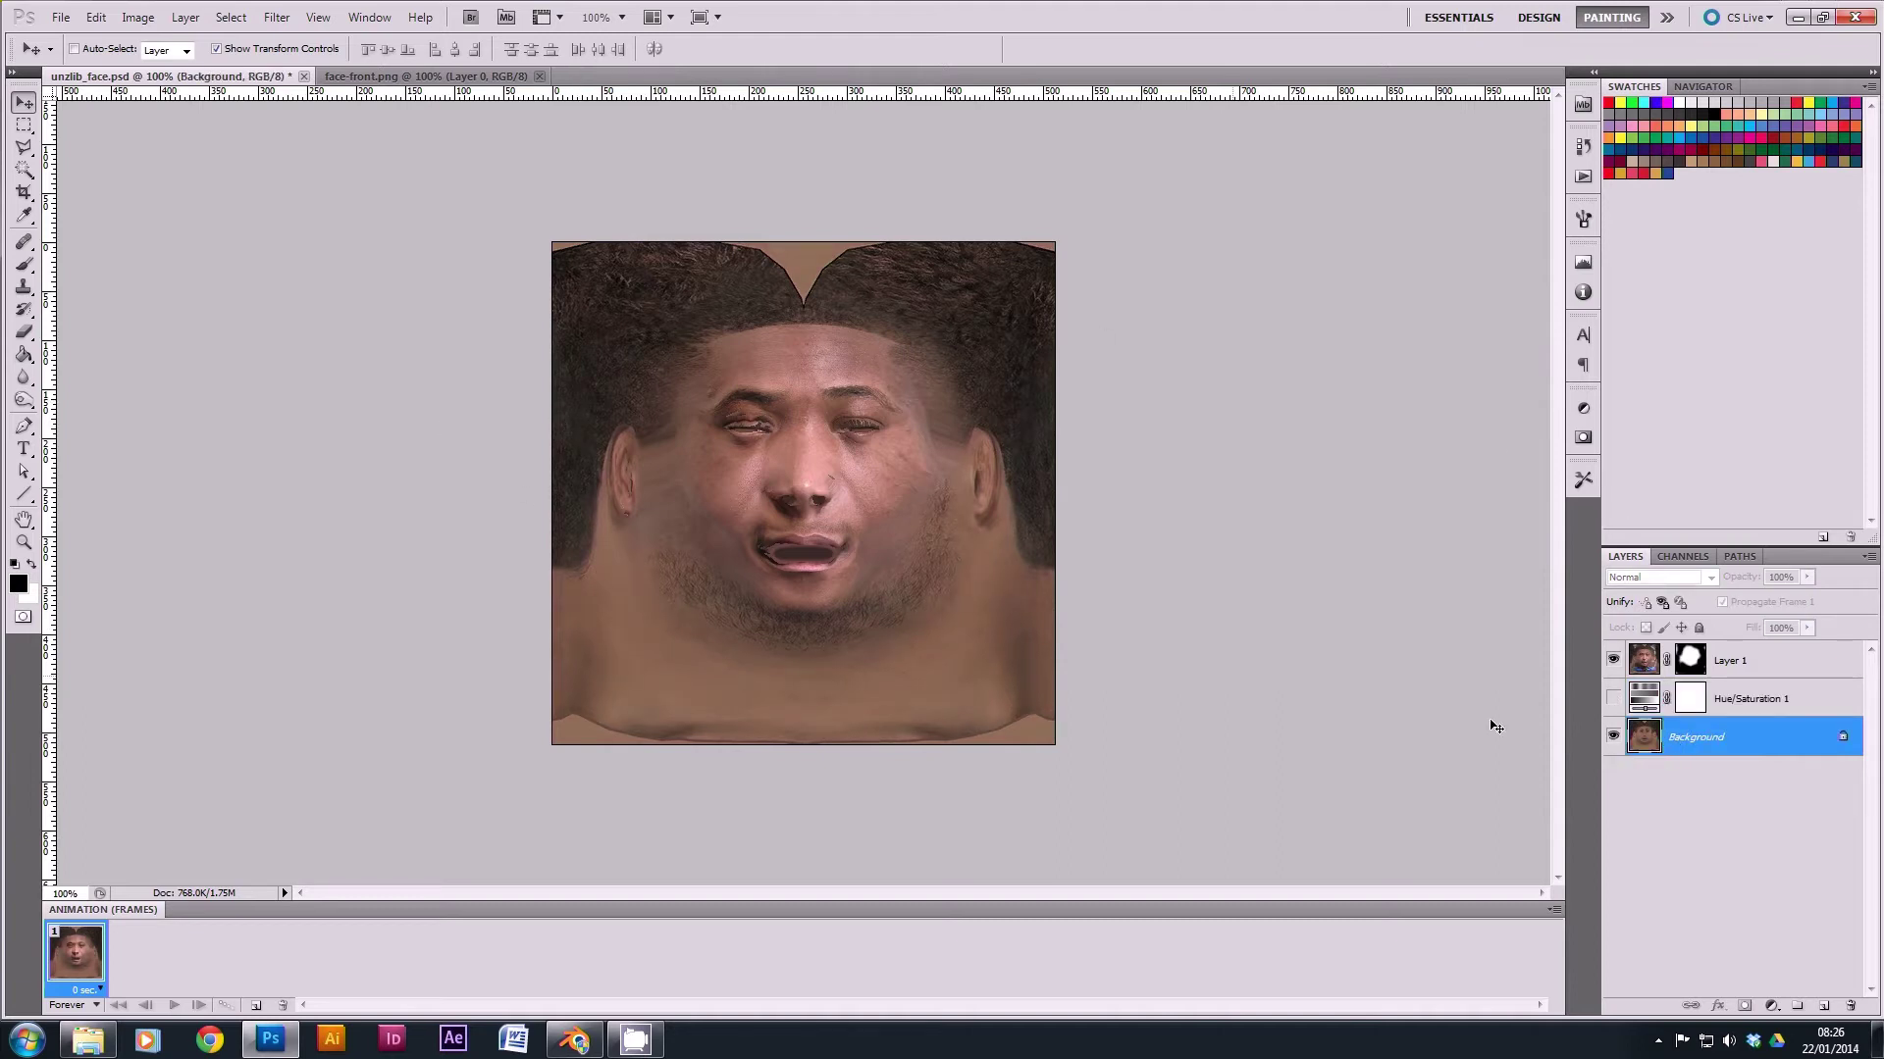
pyautogui.click(1613, 699)
# Save unzlib_face.psd again and close it together with face-front.png.
pyautogui.click(24, 543)
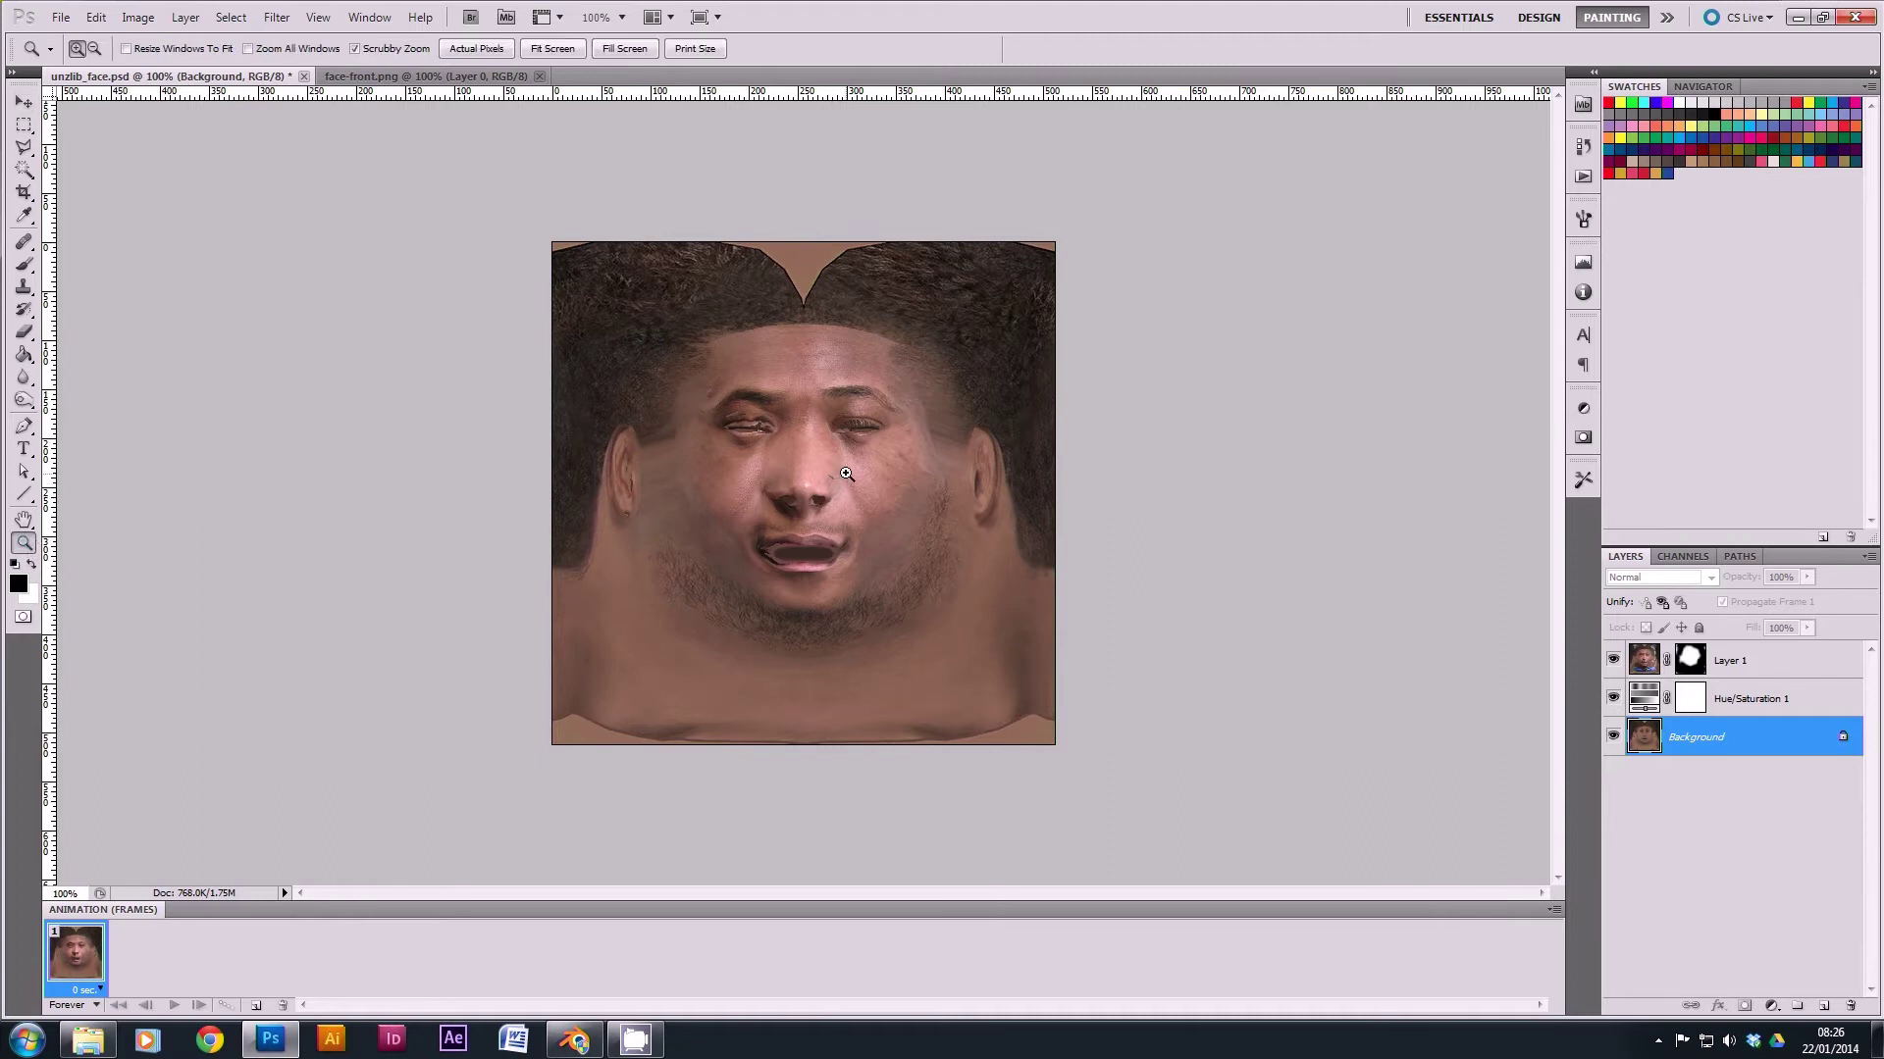
pyautogui.hotkey('ctrl', 's')
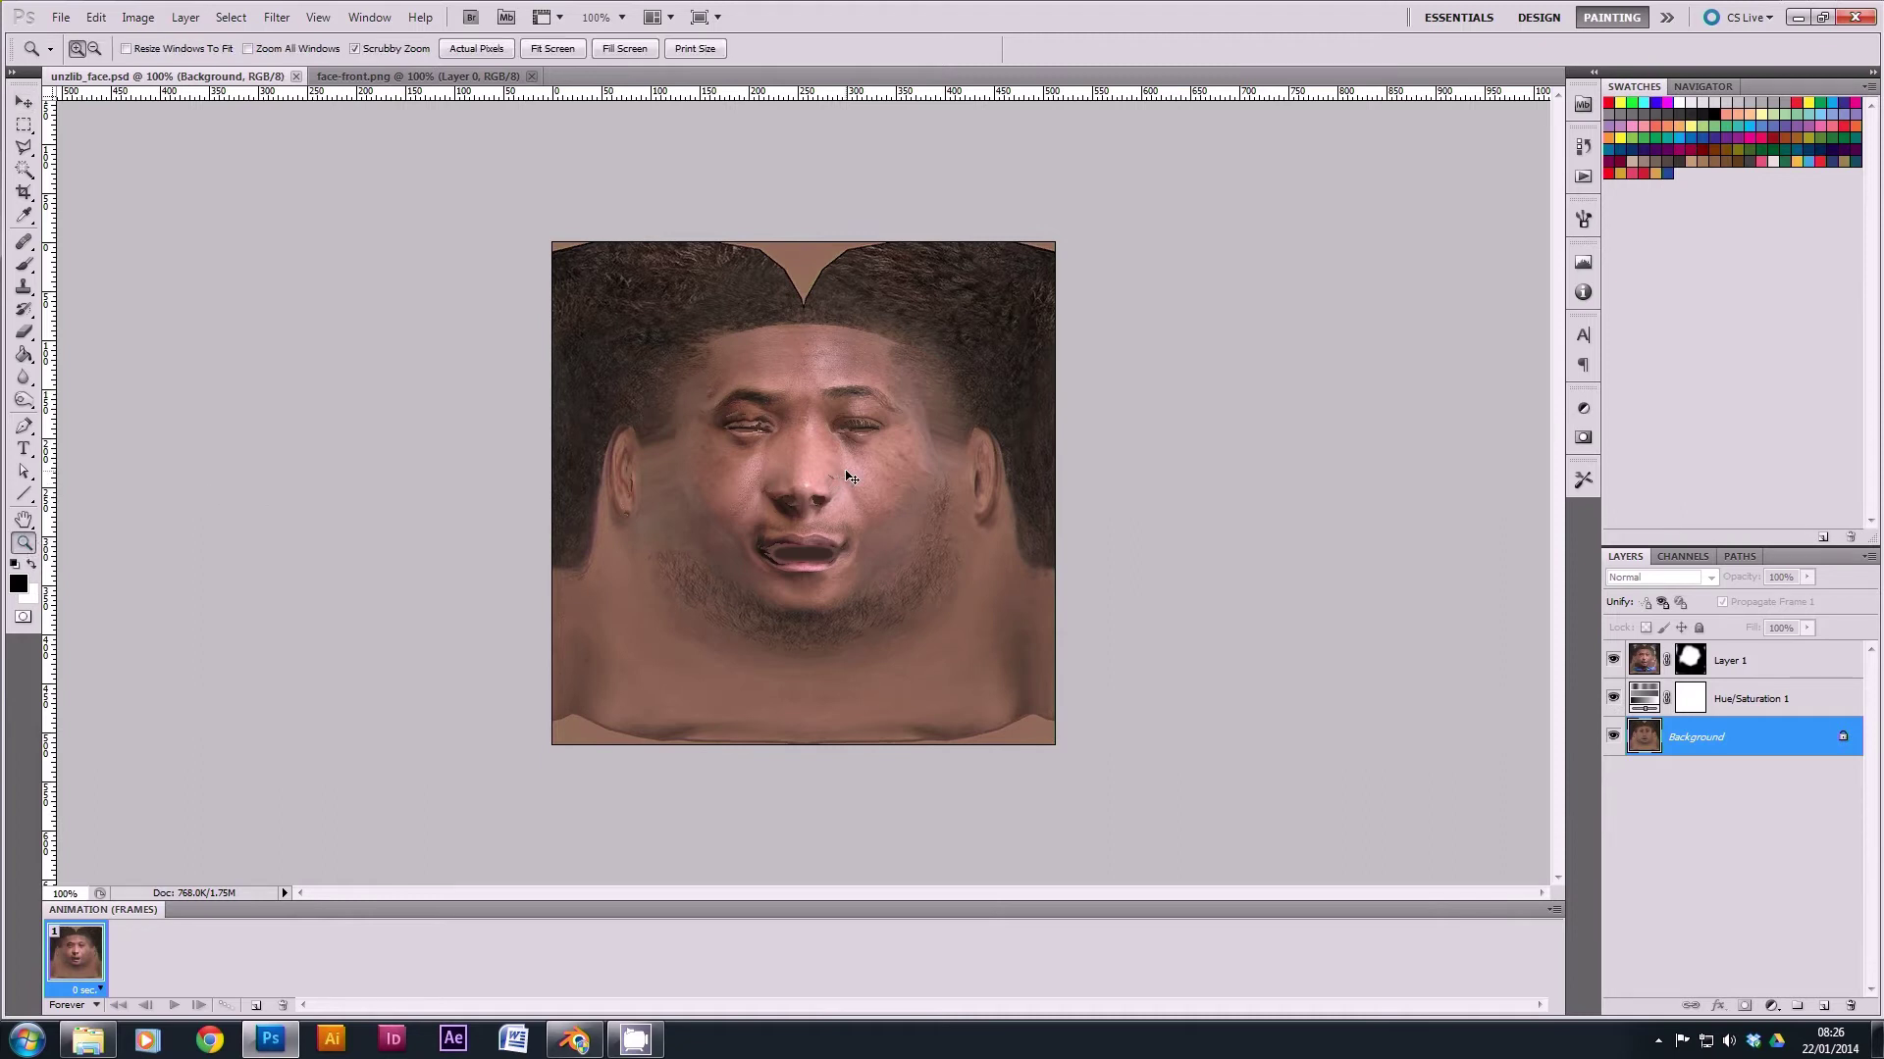
pyautogui.hotkey('ctrl', 'w')
pyautogui.hotkey('ctrl', 'w')
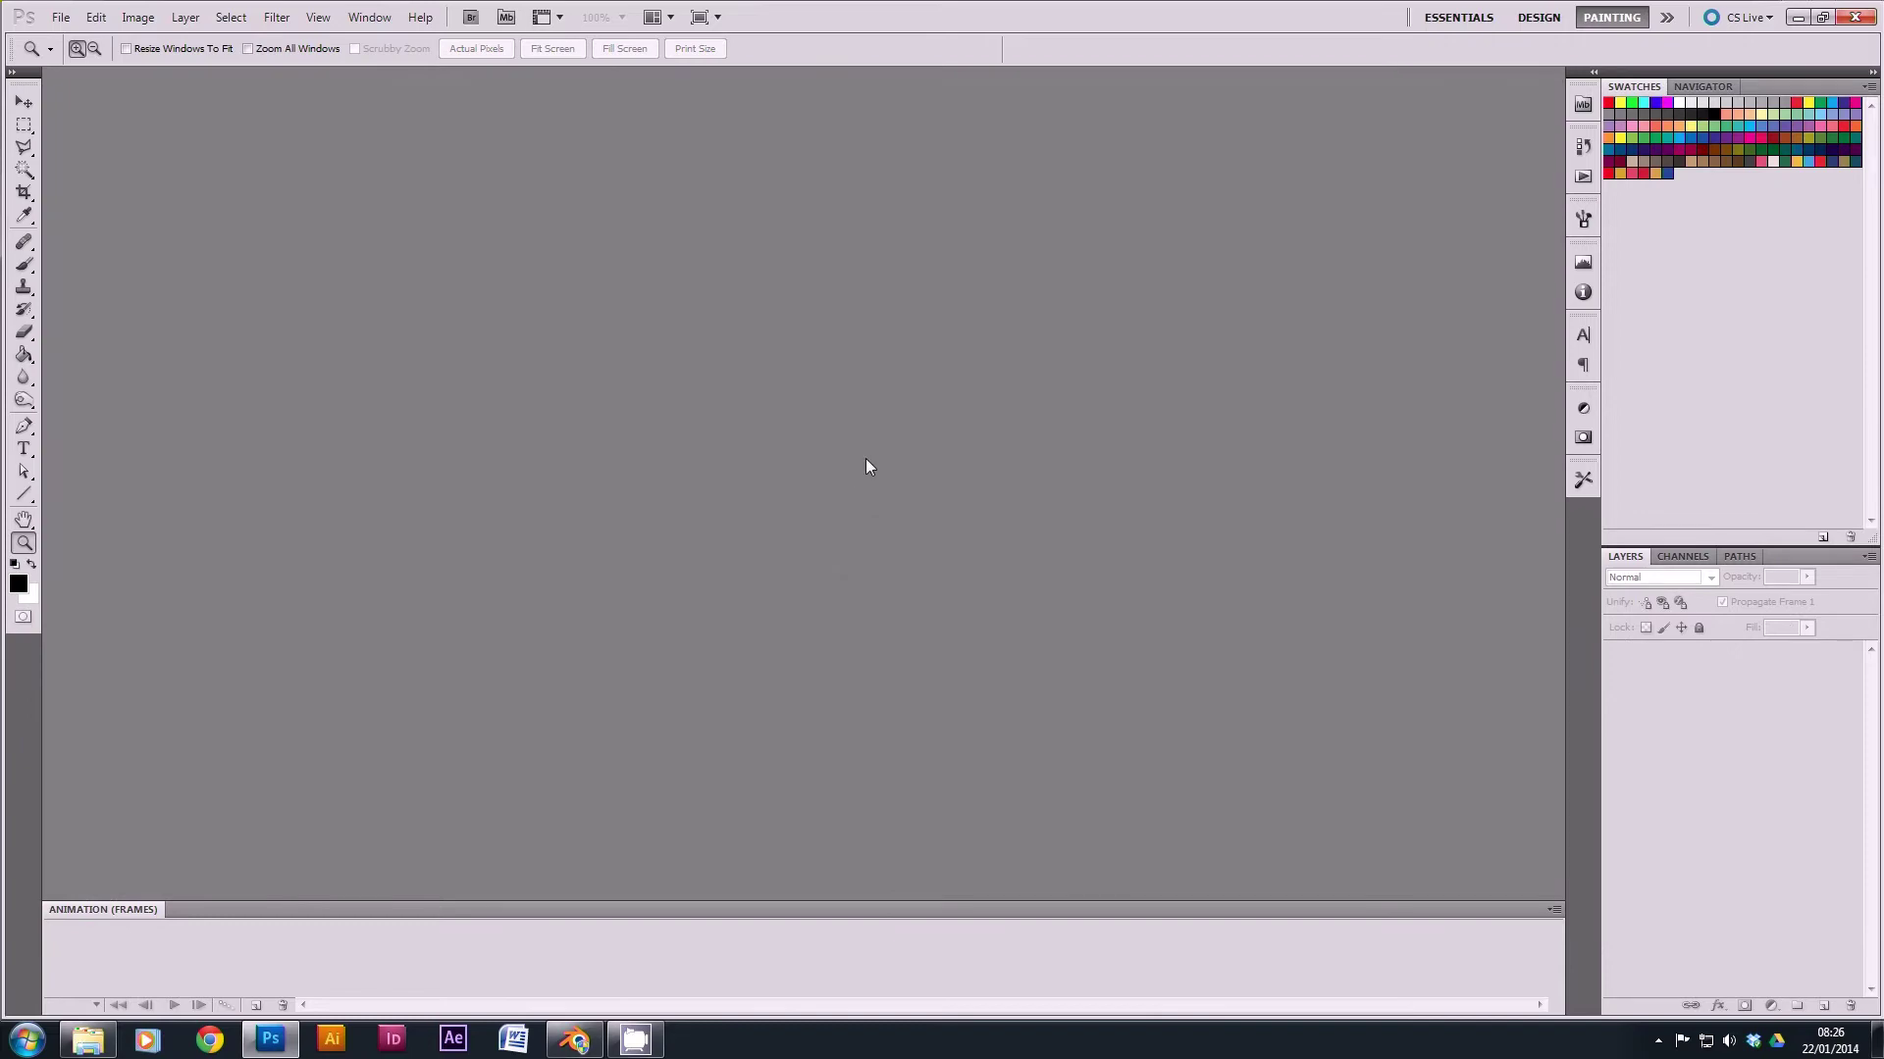
# Switch to Blender, put the face mesh into Edit Mode with its UV layout in view, and deselect all vertices.
pyautogui.hotkey('alt', 'Tab')
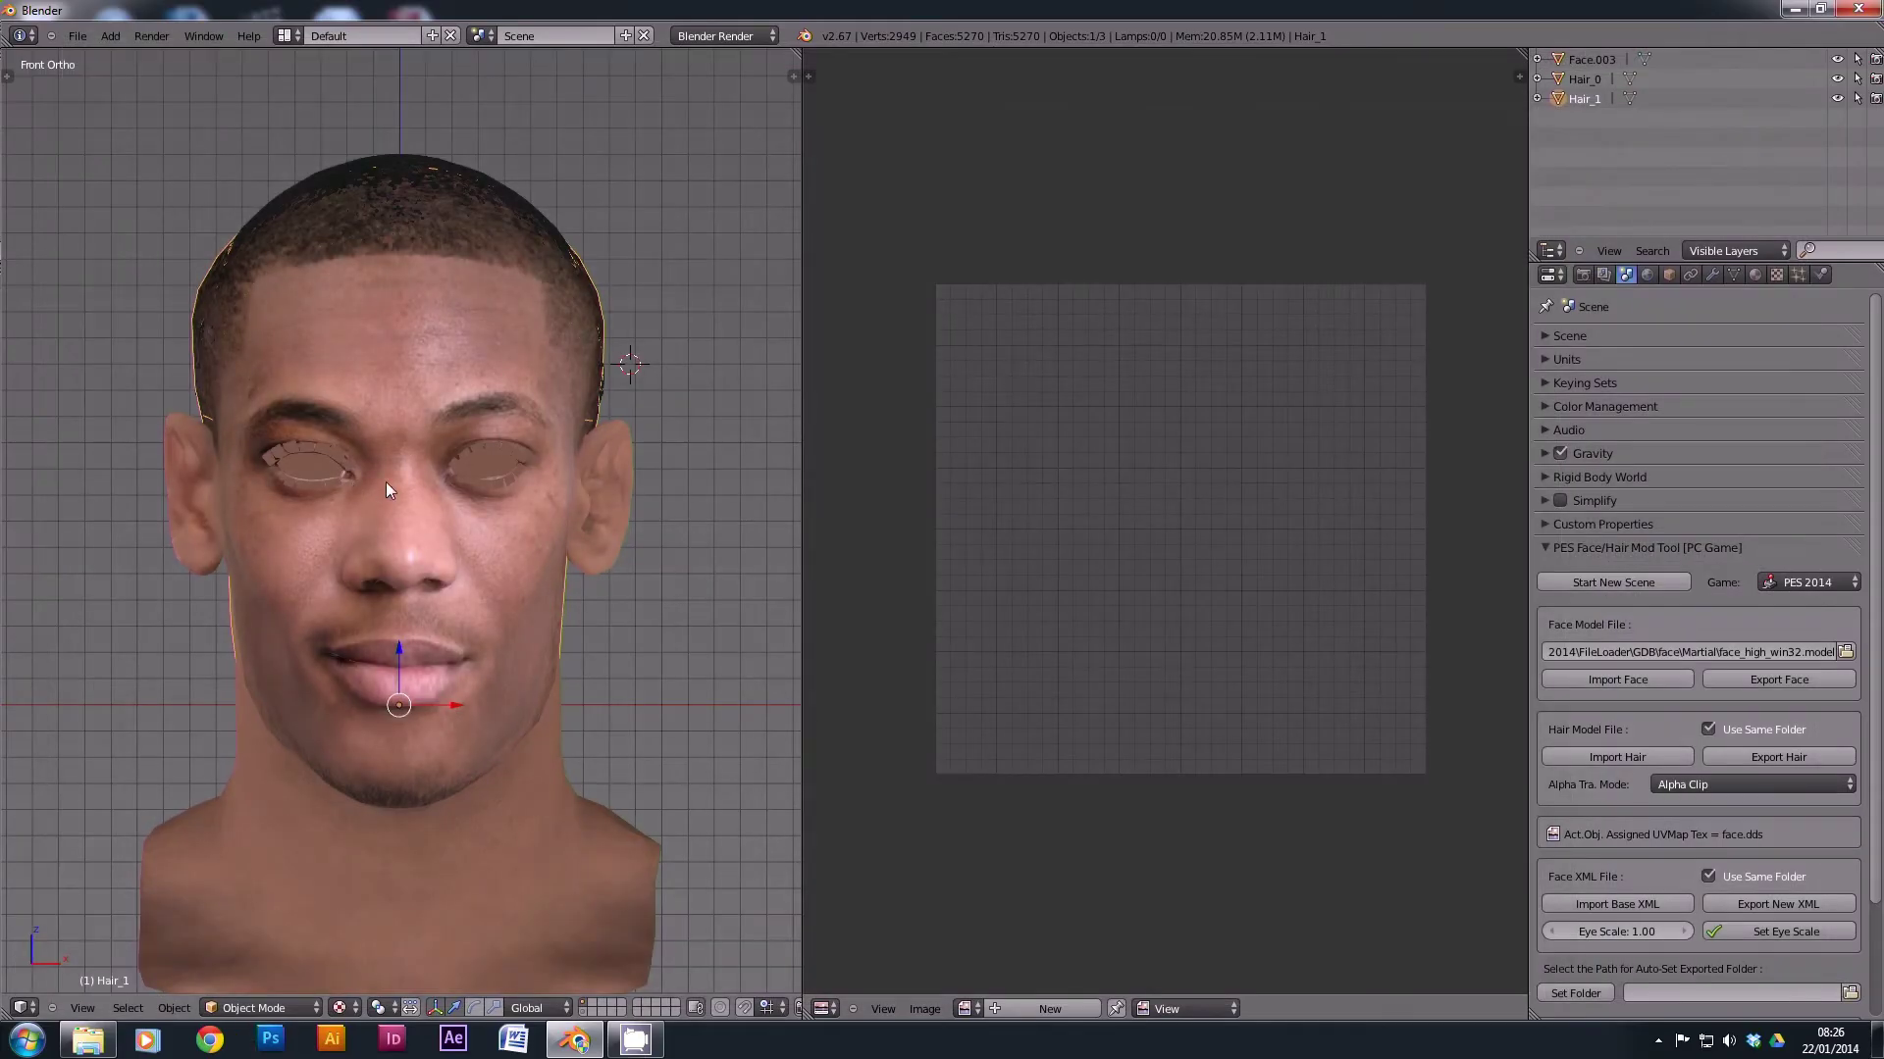
pyautogui.scroll(-1, 385, 480)
pyautogui.scroll(2, 382, 503)
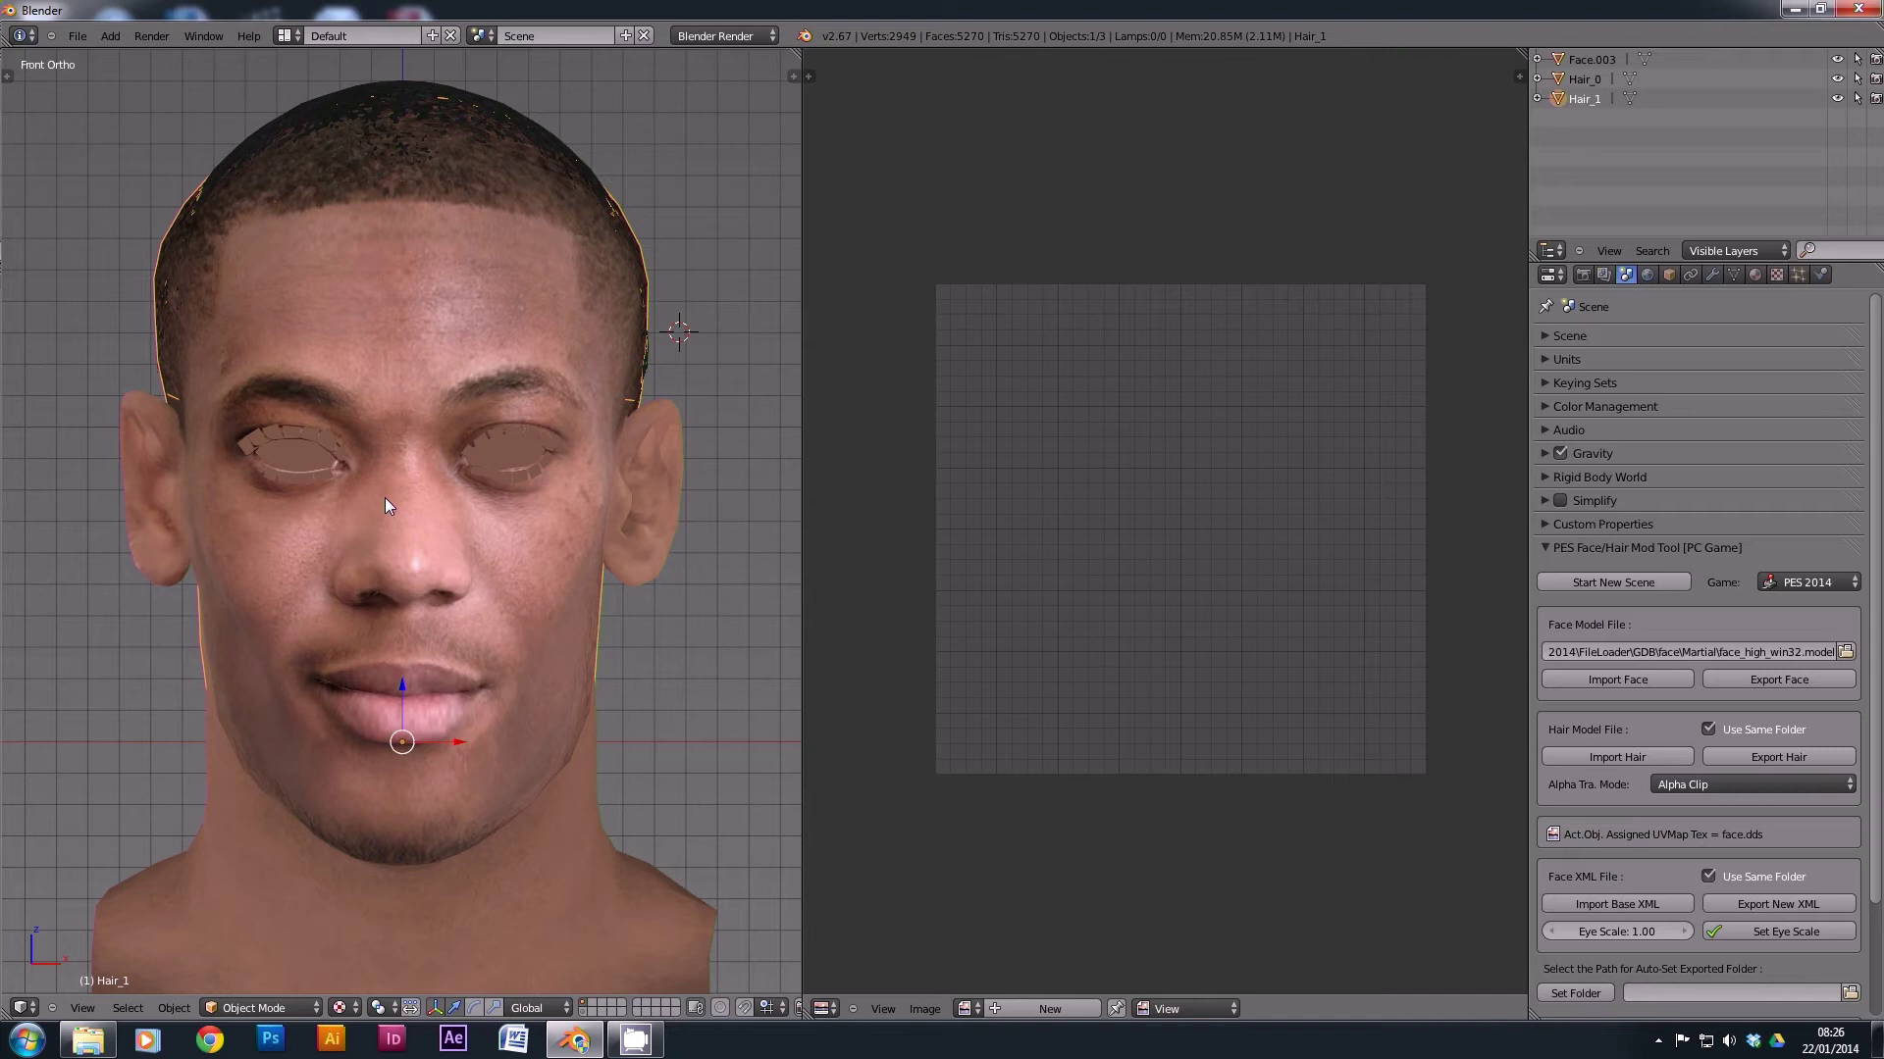
pyautogui.scroll(-2, 400, 511)
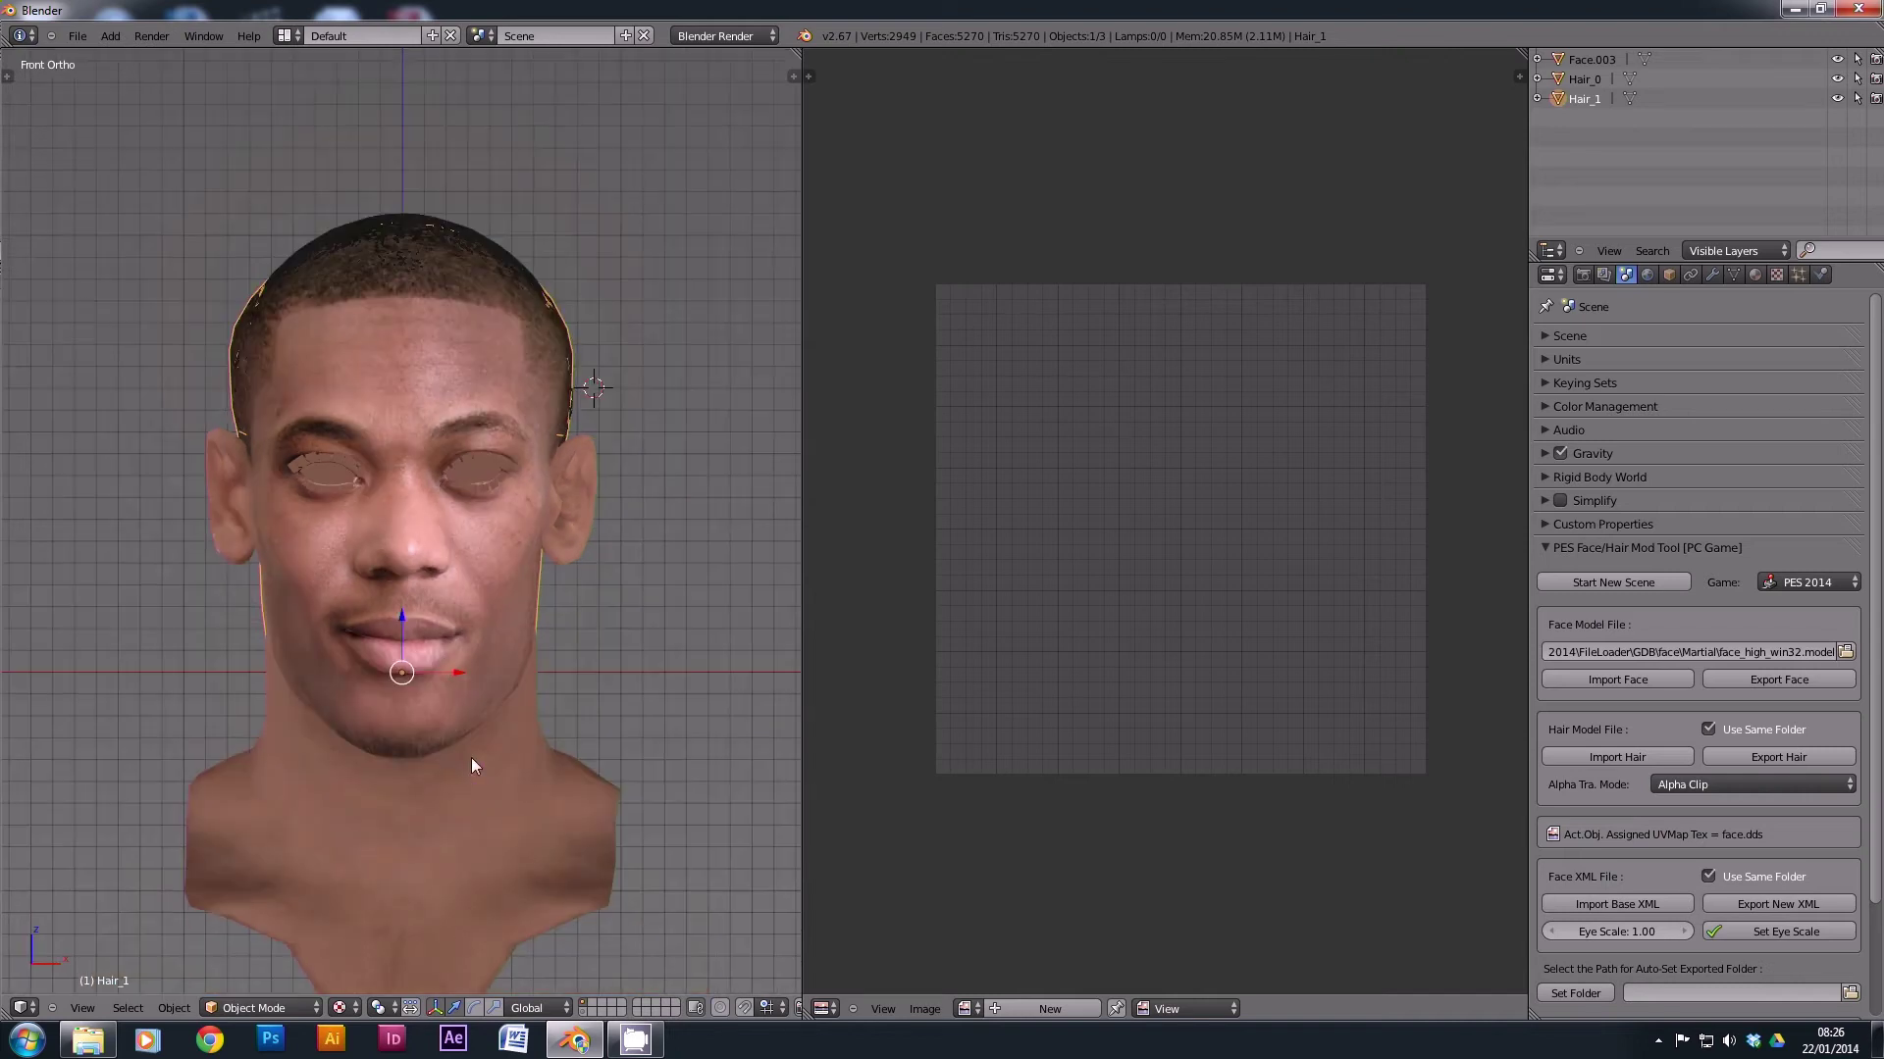
pyautogui.rightClick(465, 798)
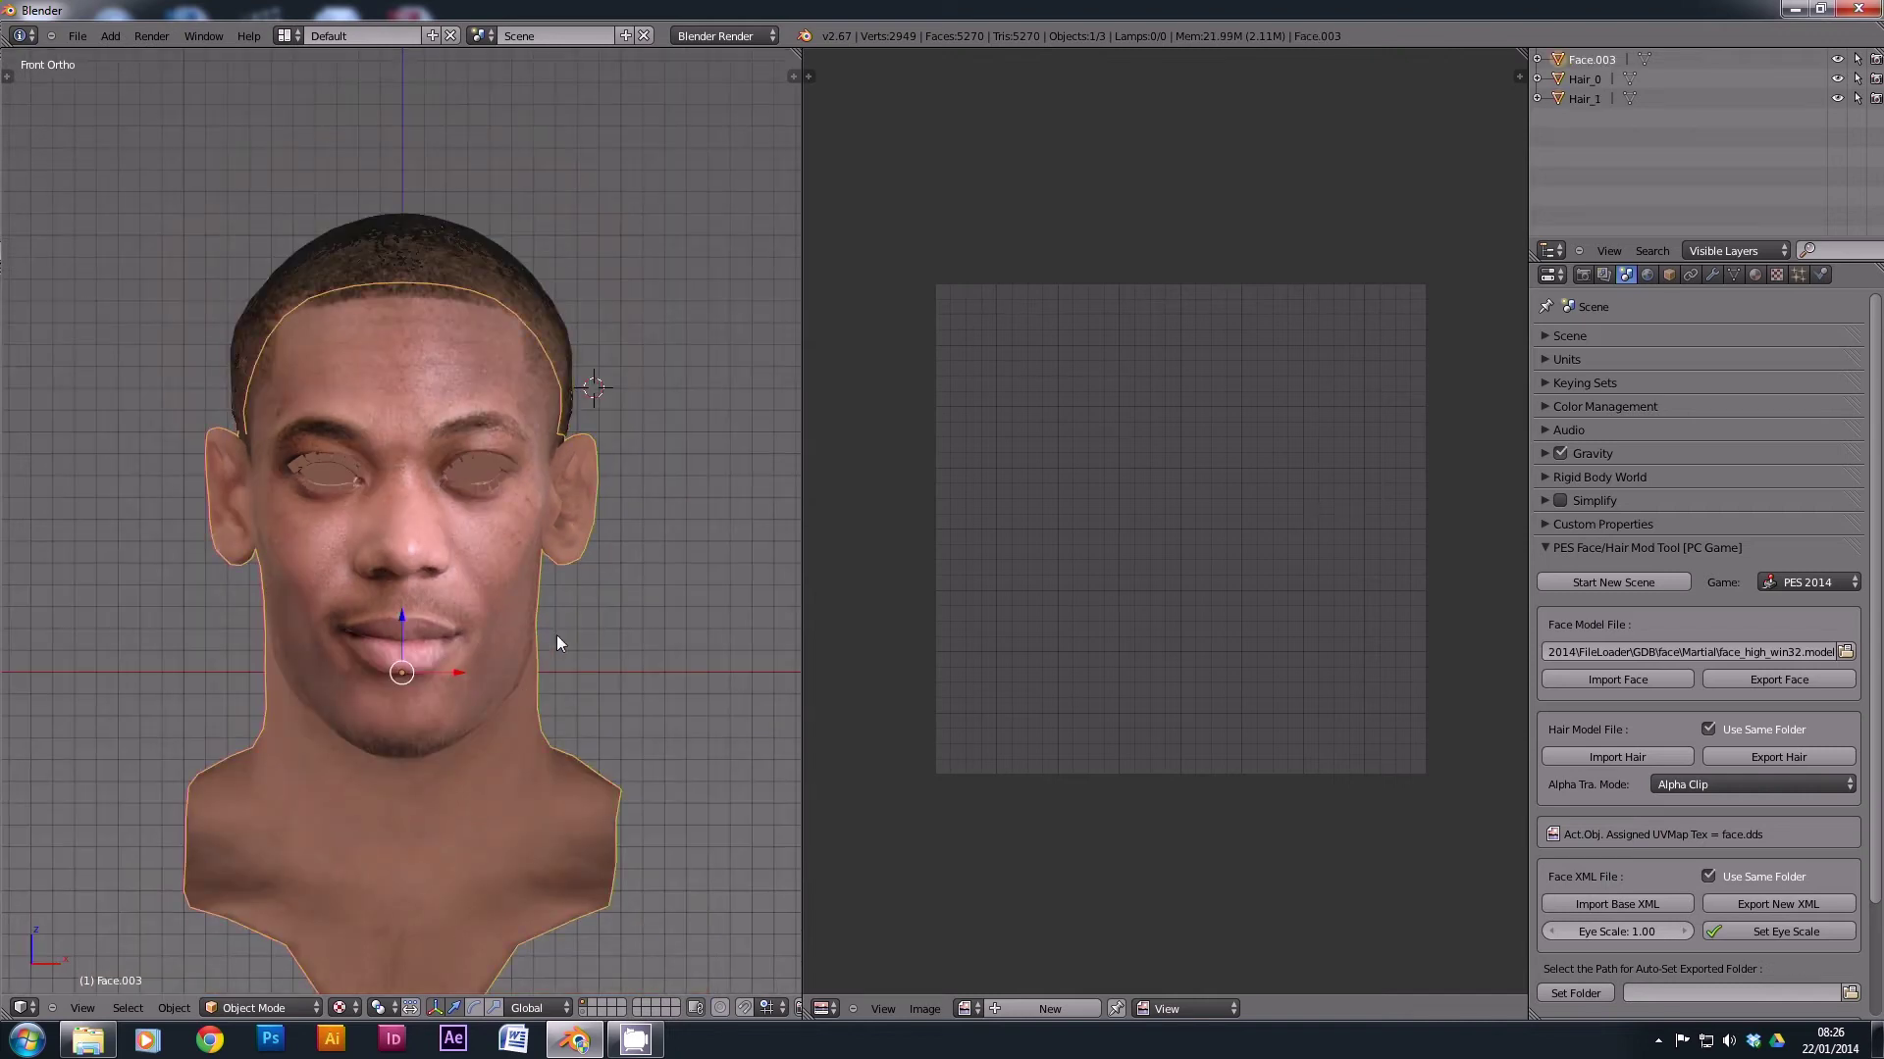
pyautogui.click(294, 1007)
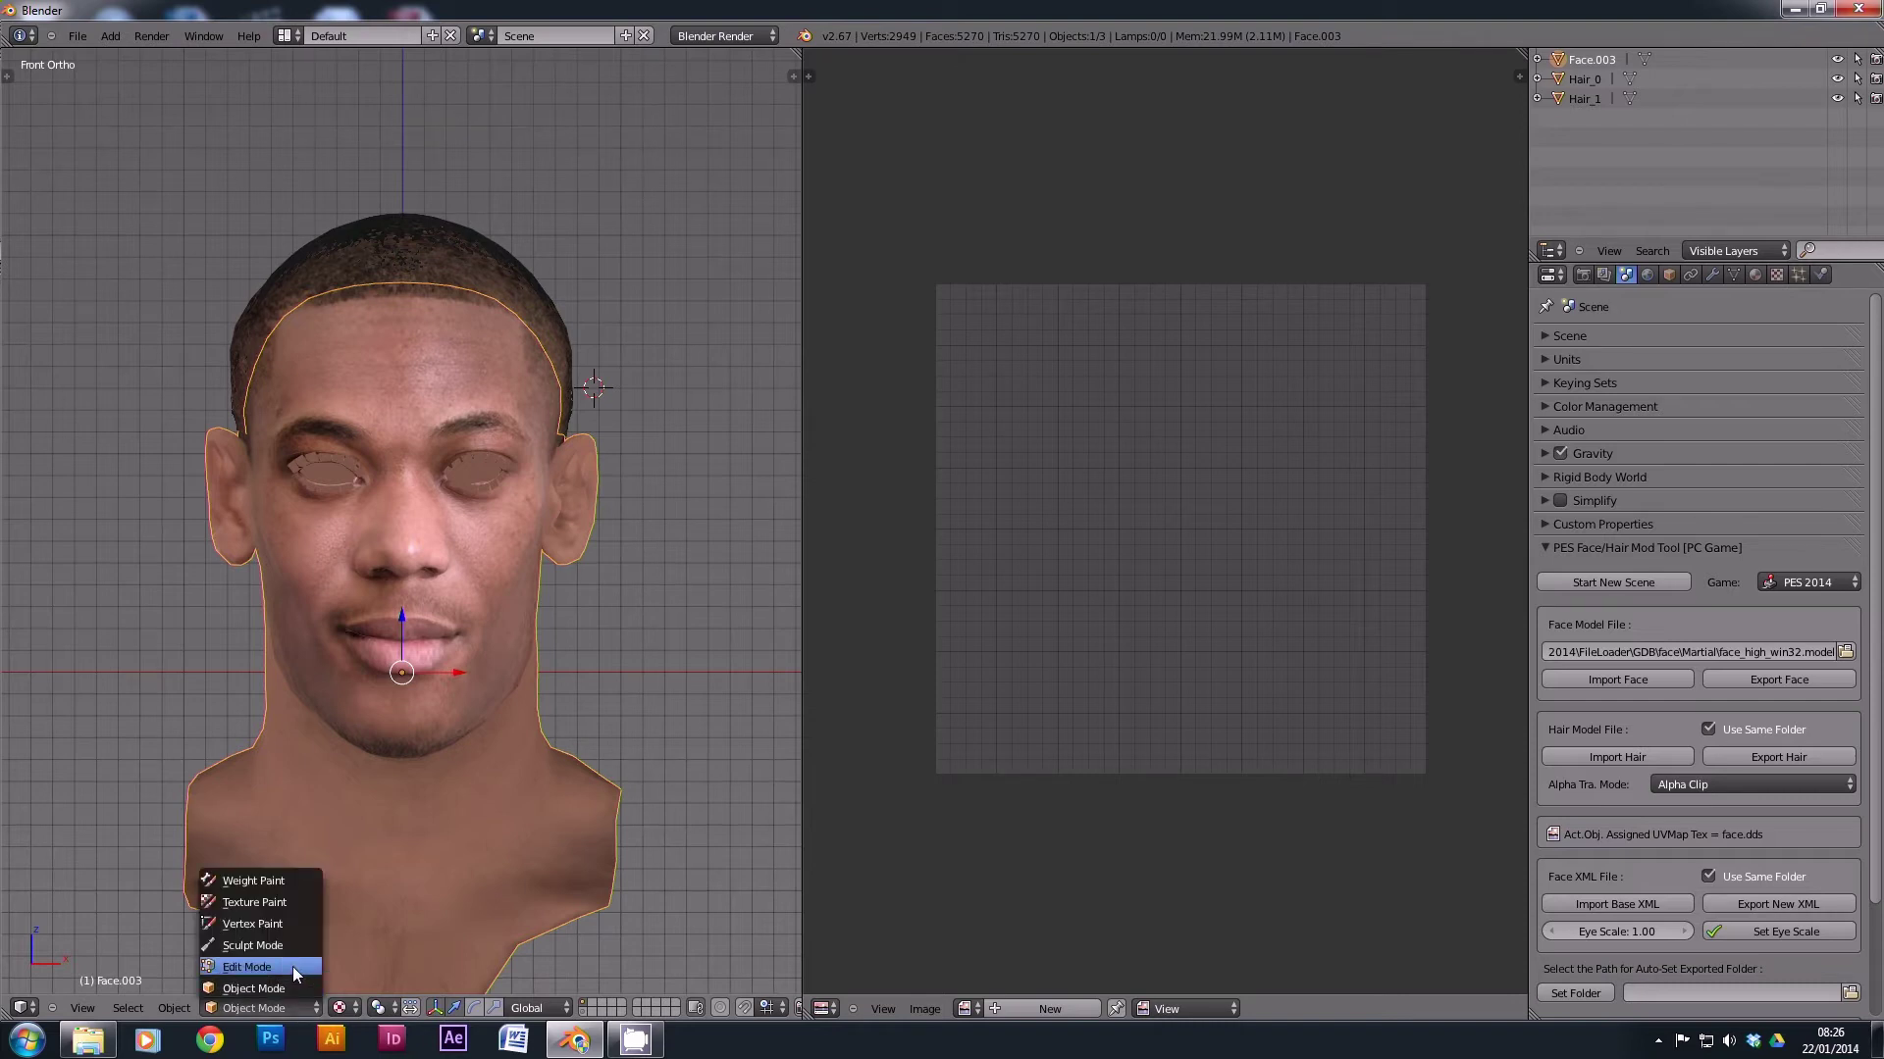
pyautogui.click(292, 968)
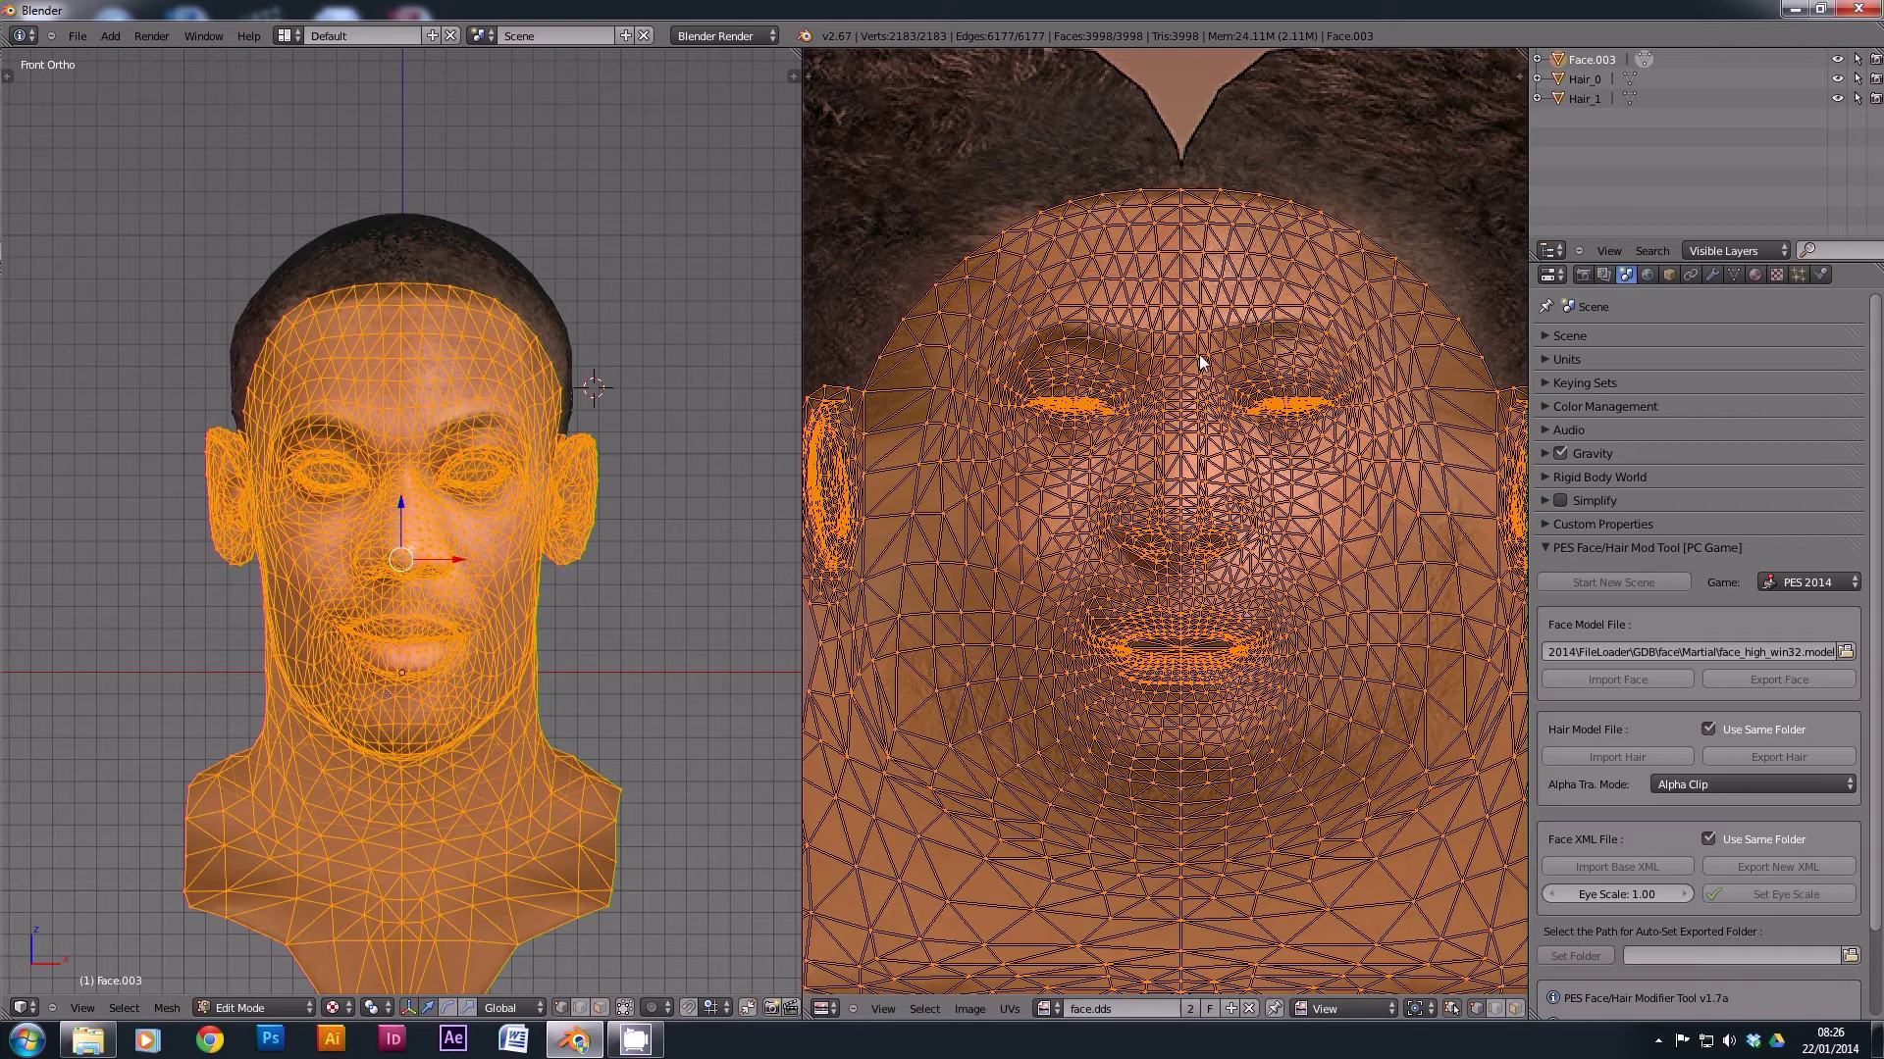
pyautogui.moveTo(1181, 227); pyautogui.dragTo(1180, 267, button='middle')
pyautogui.press('a')
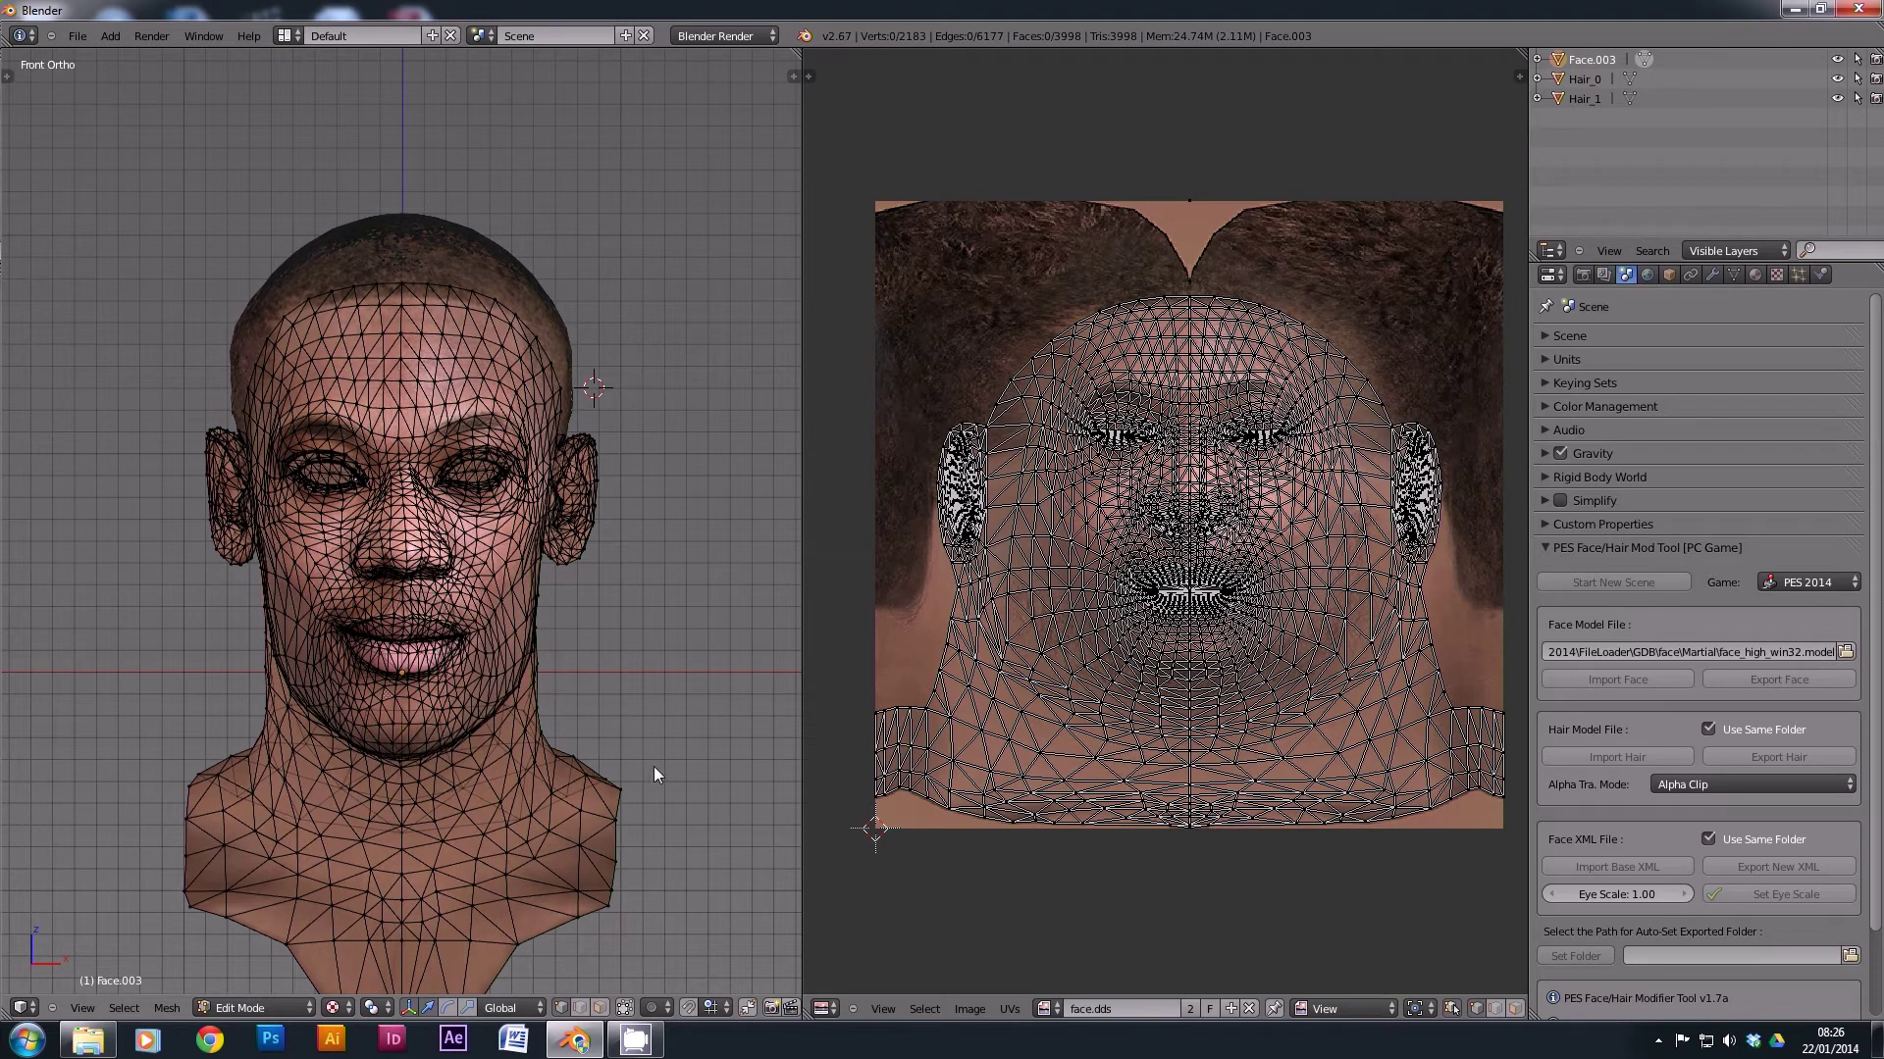
# Start the Screencast Keys display for the 3D view.
pyautogui.press('n')
pyautogui.scroll(-5, 742, 843)
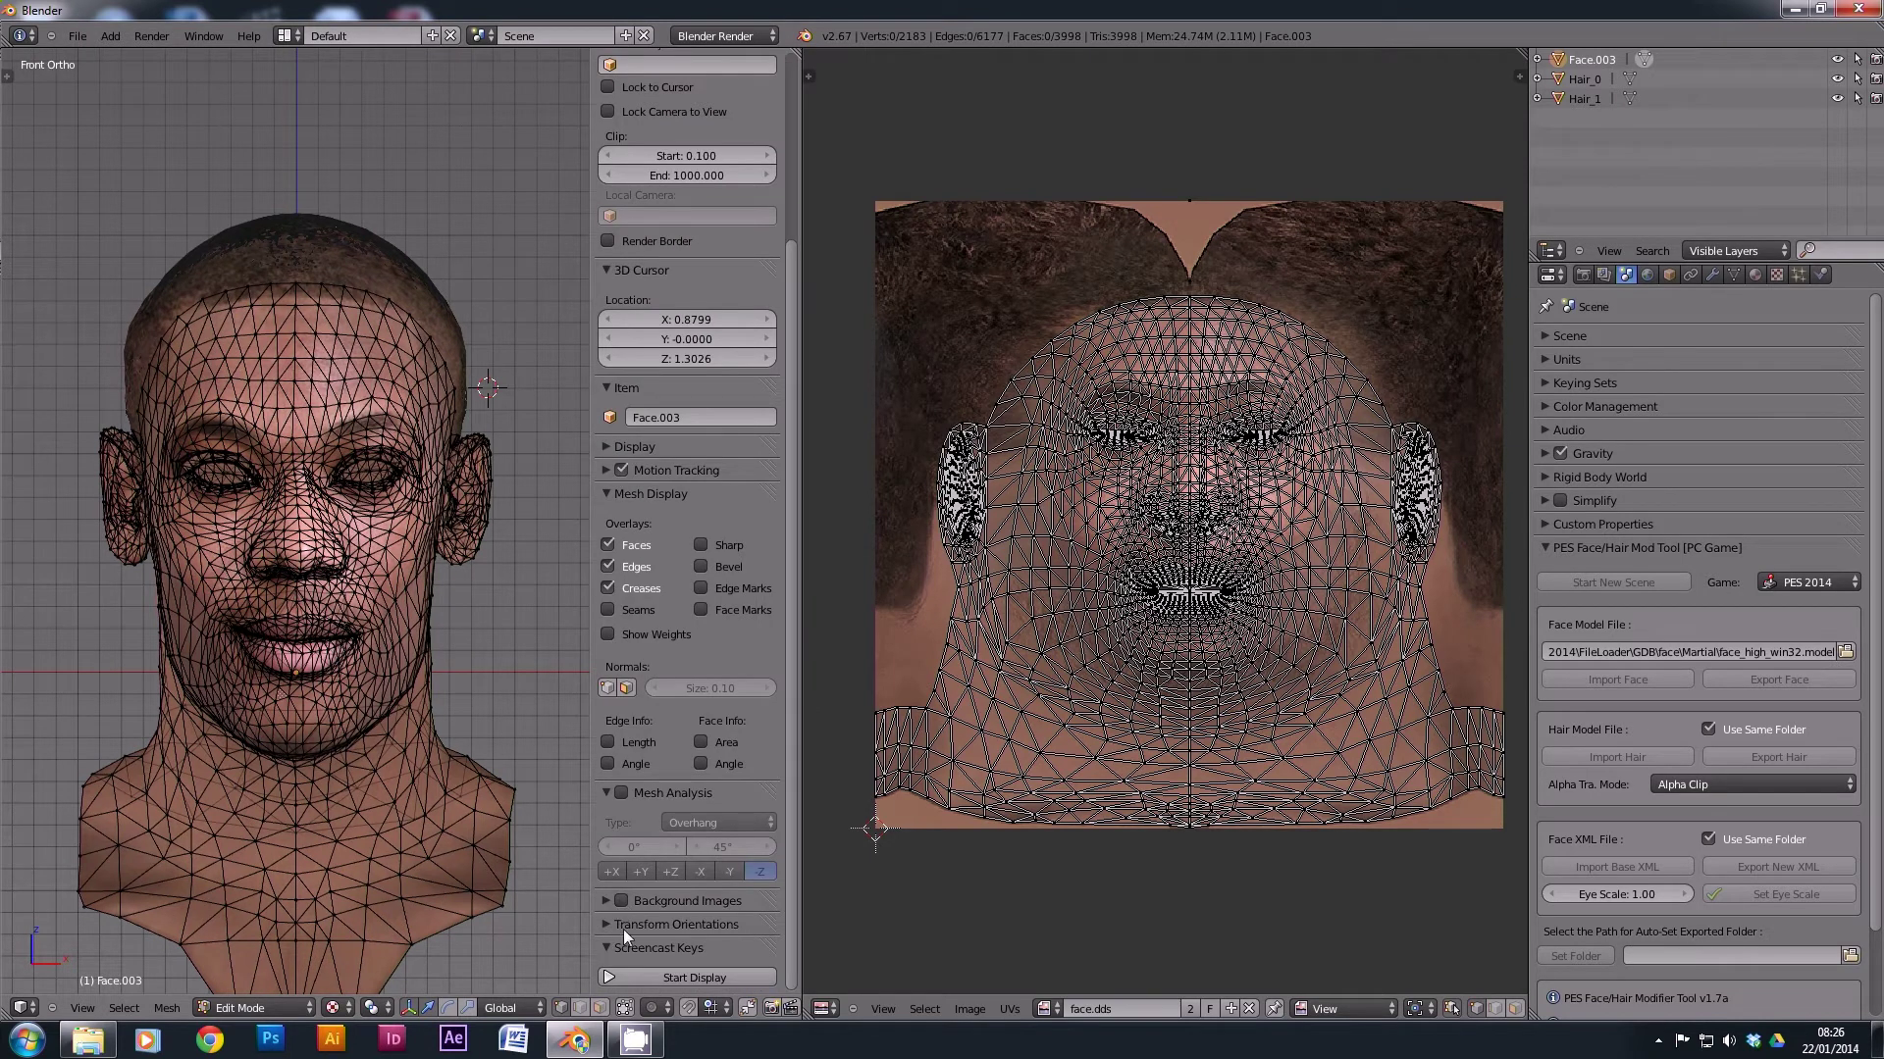
pyautogui.click(639, 974)
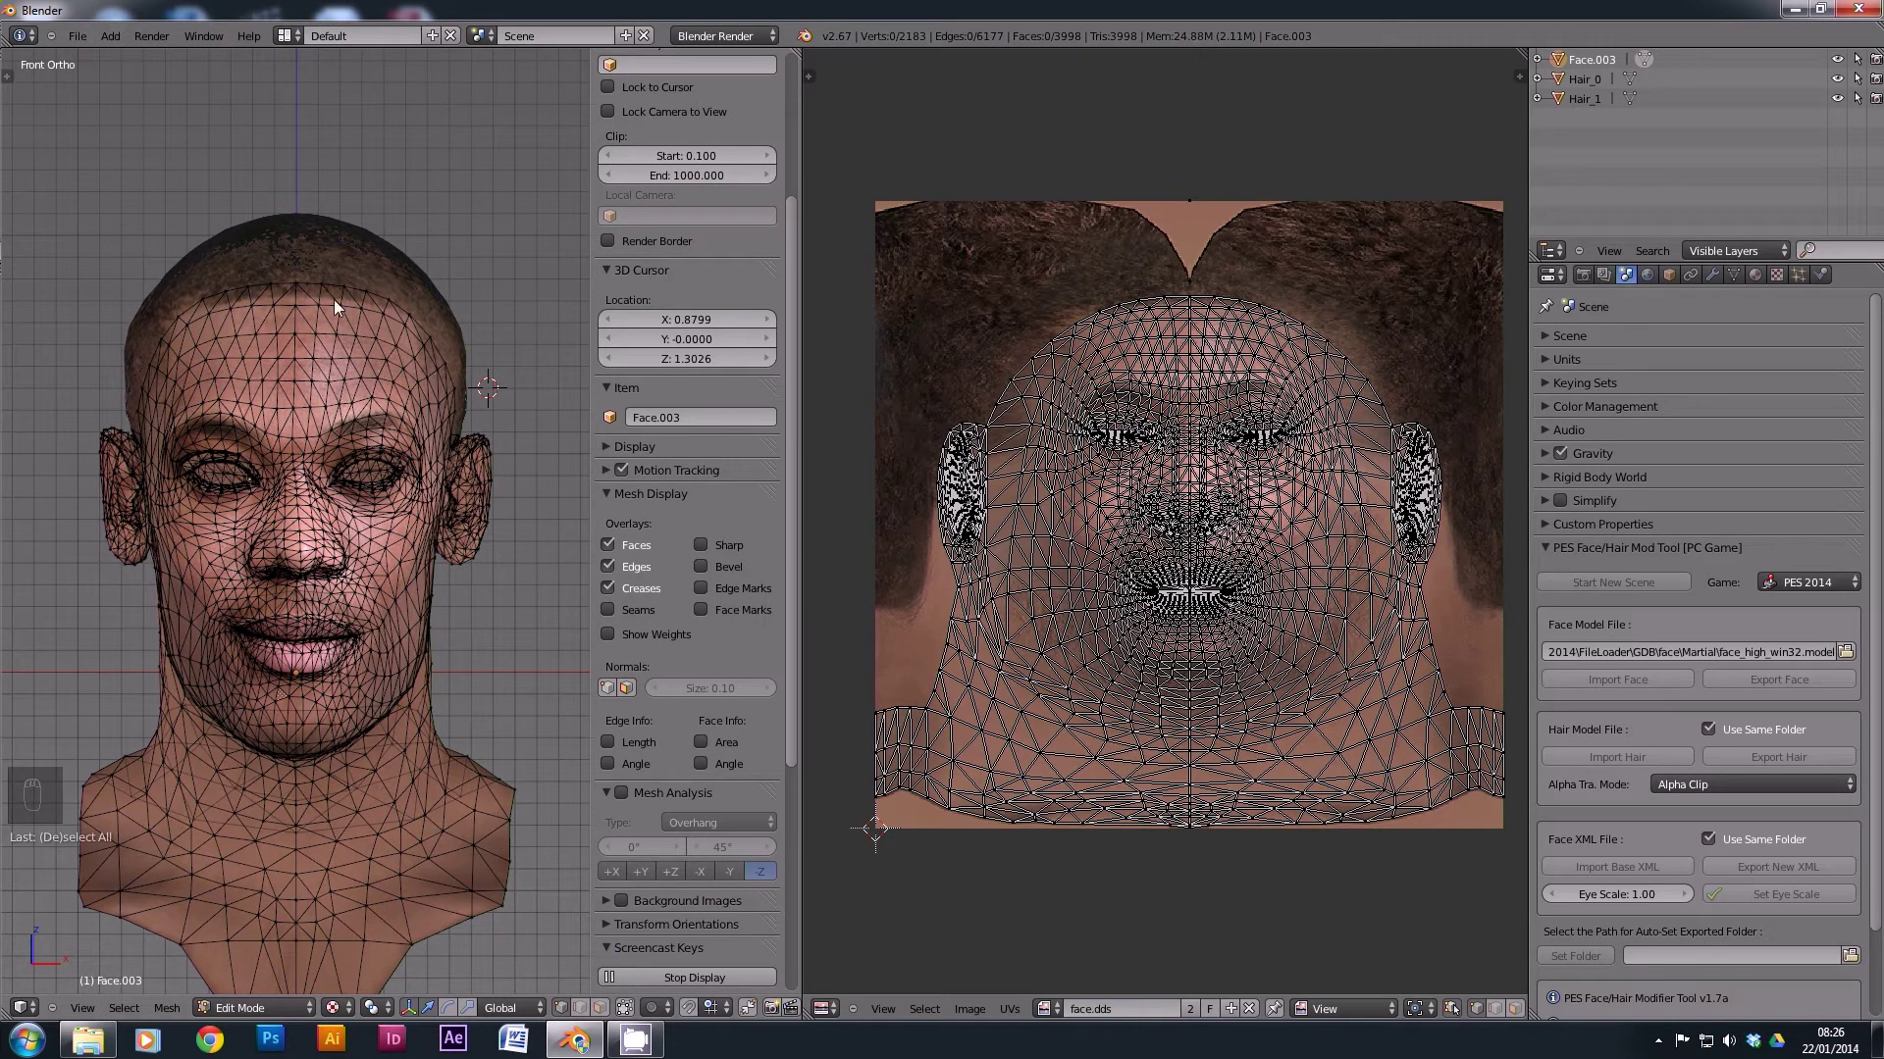
pyautogui.press('n')
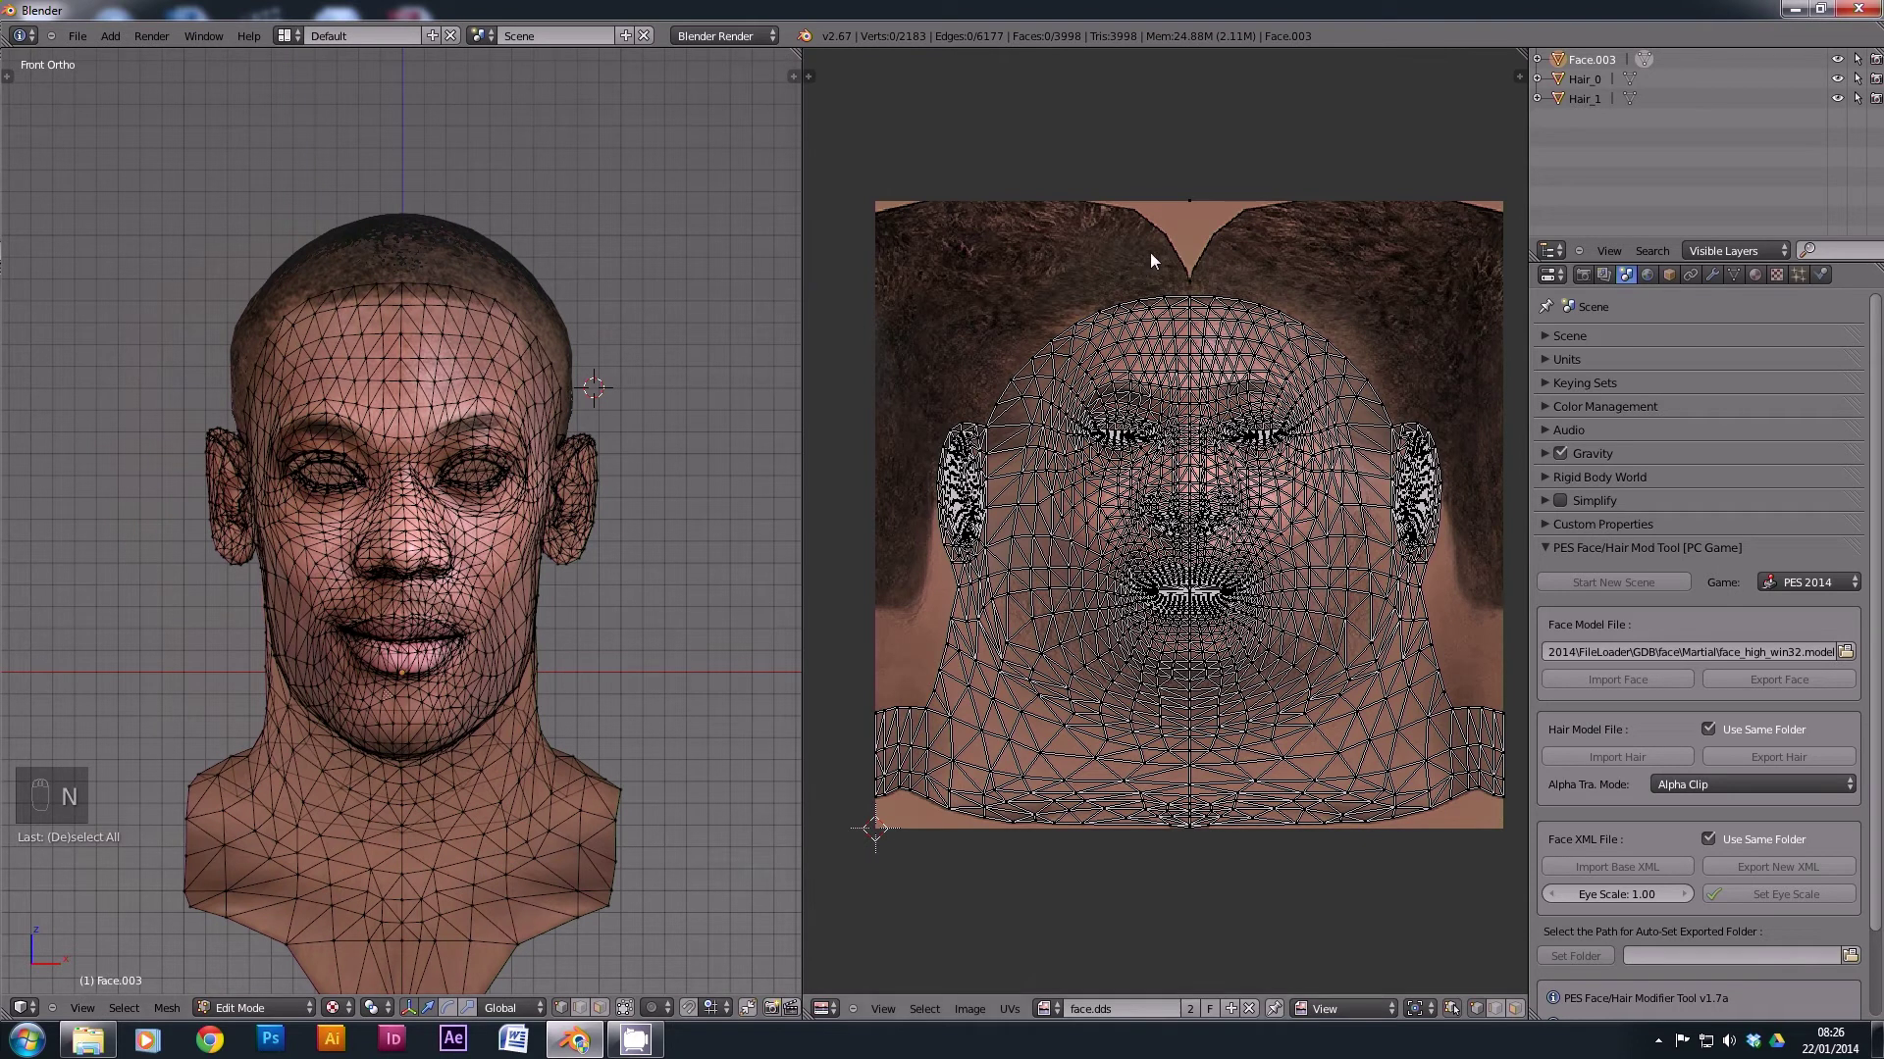
# Border-select the UV point at the middle of the face texture's upper edge to select the eye geometry.
pyautogui.press('a')
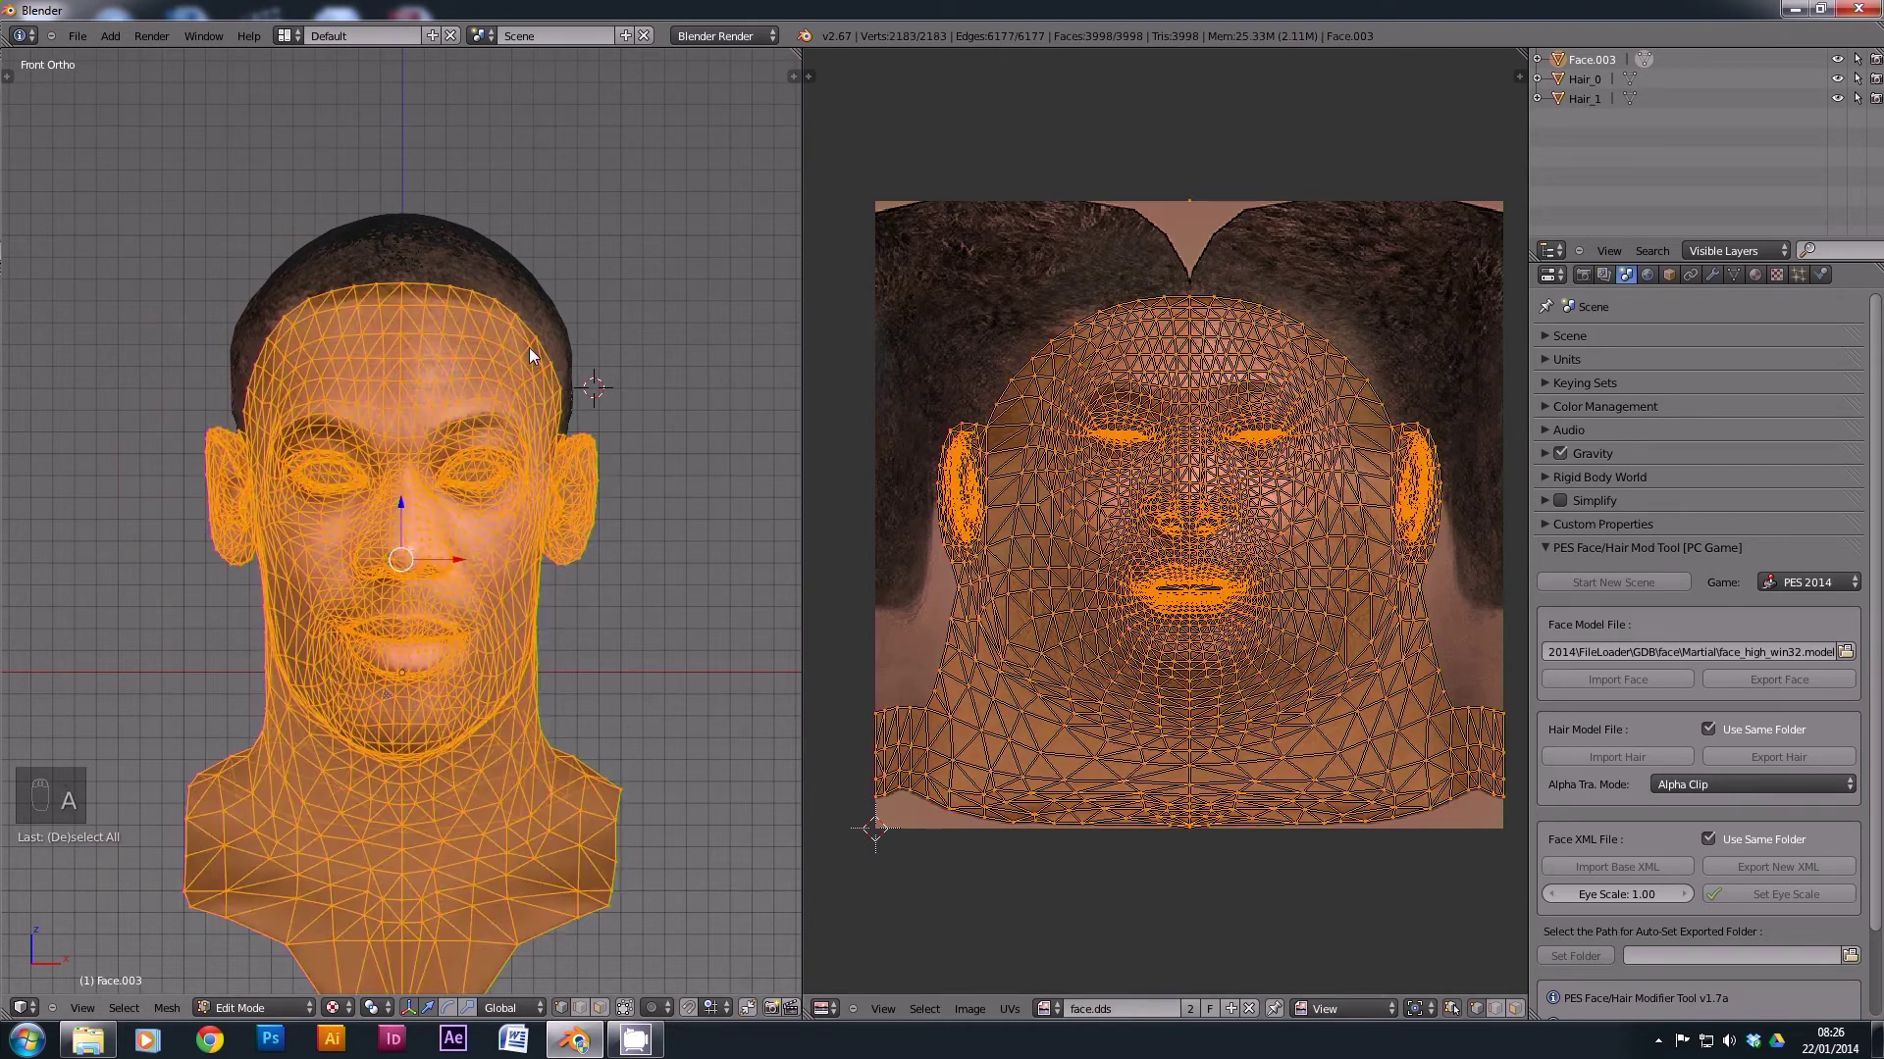
pyautogui.press('a')
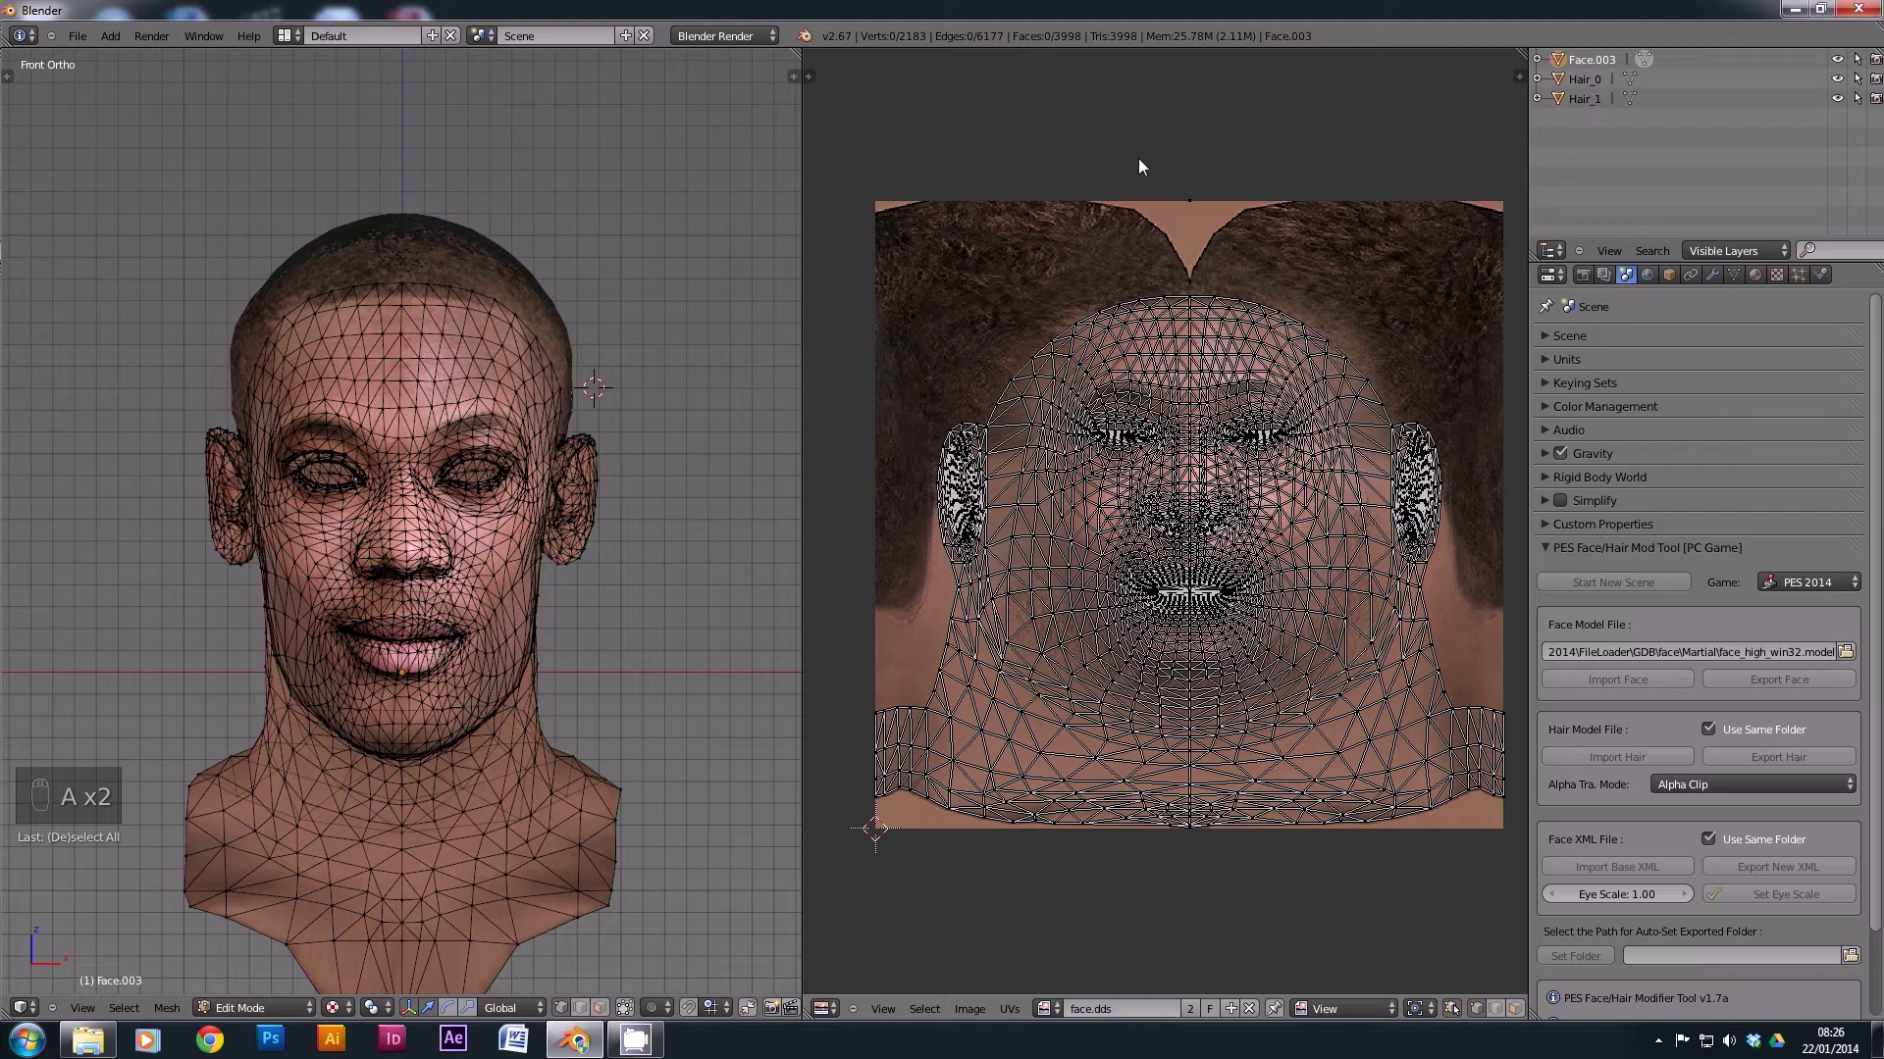
pyautogui.press('b')
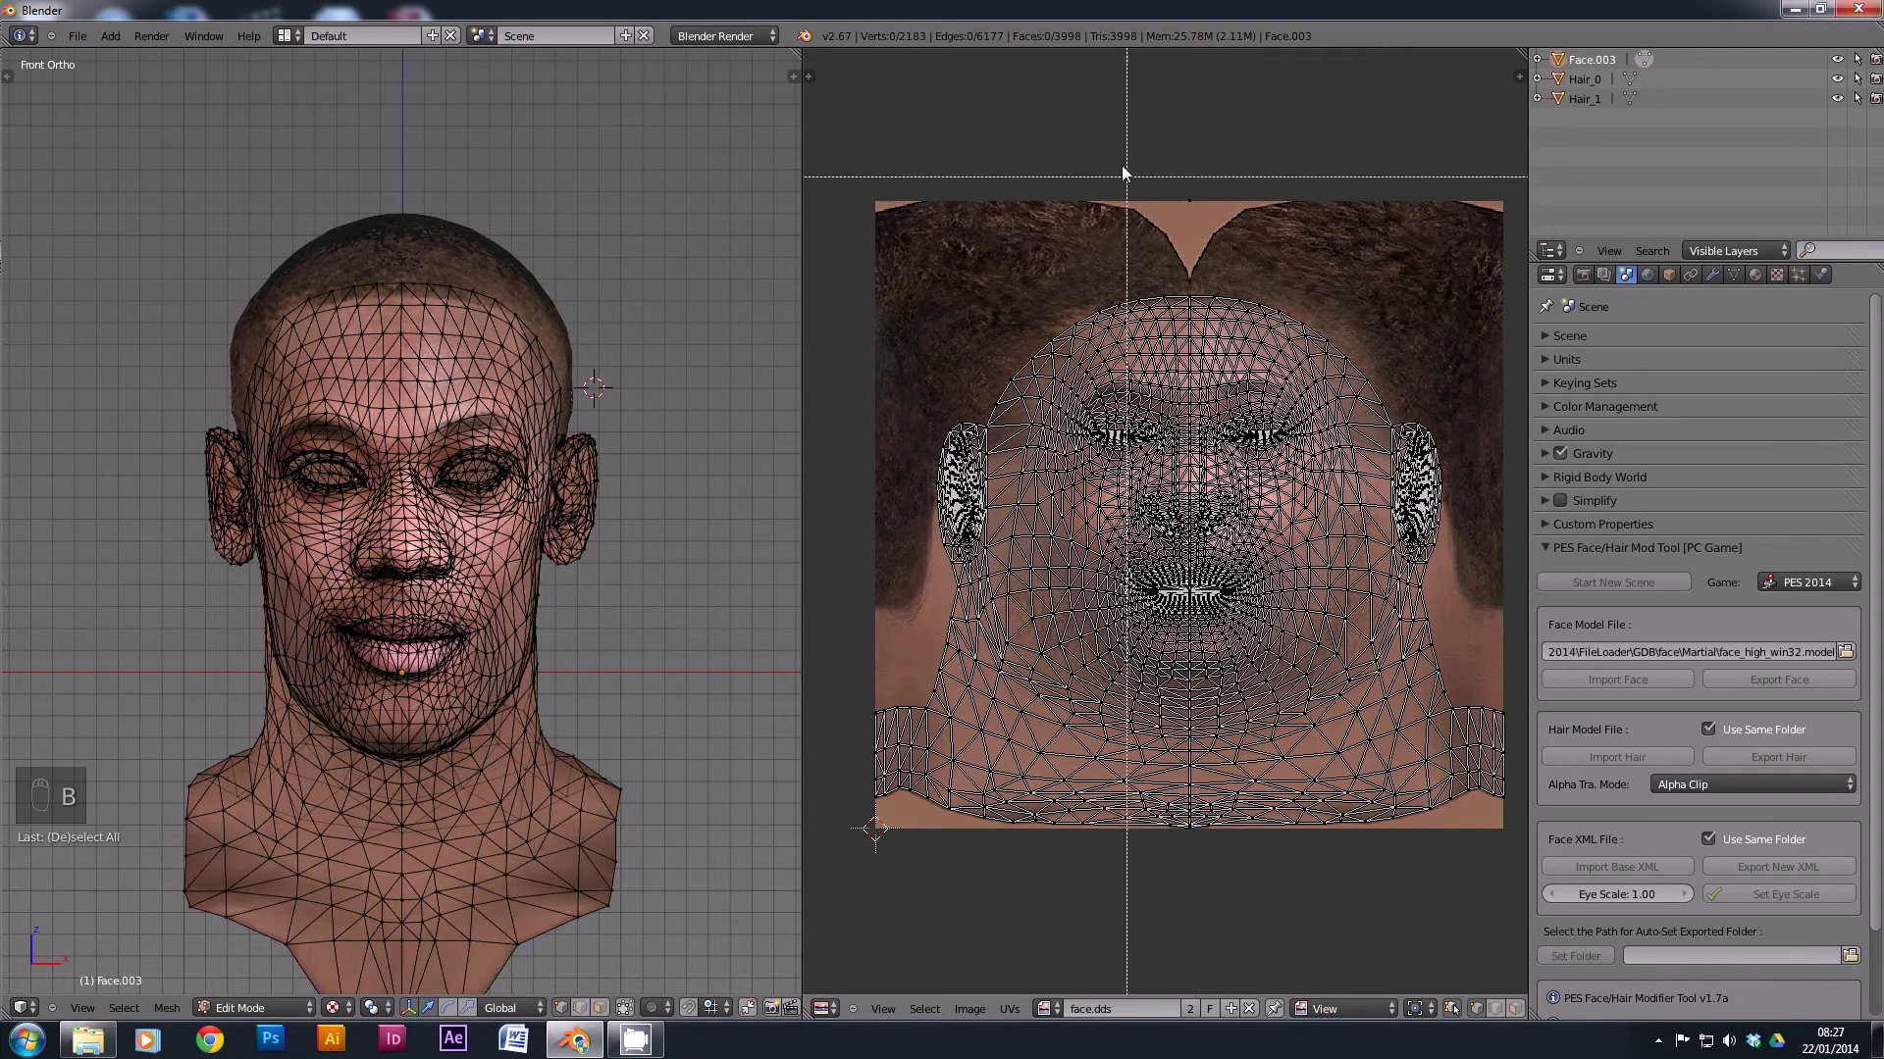
pyautogui.moveTo(1163, 169); pyautogui.dragTo(1214, 226)
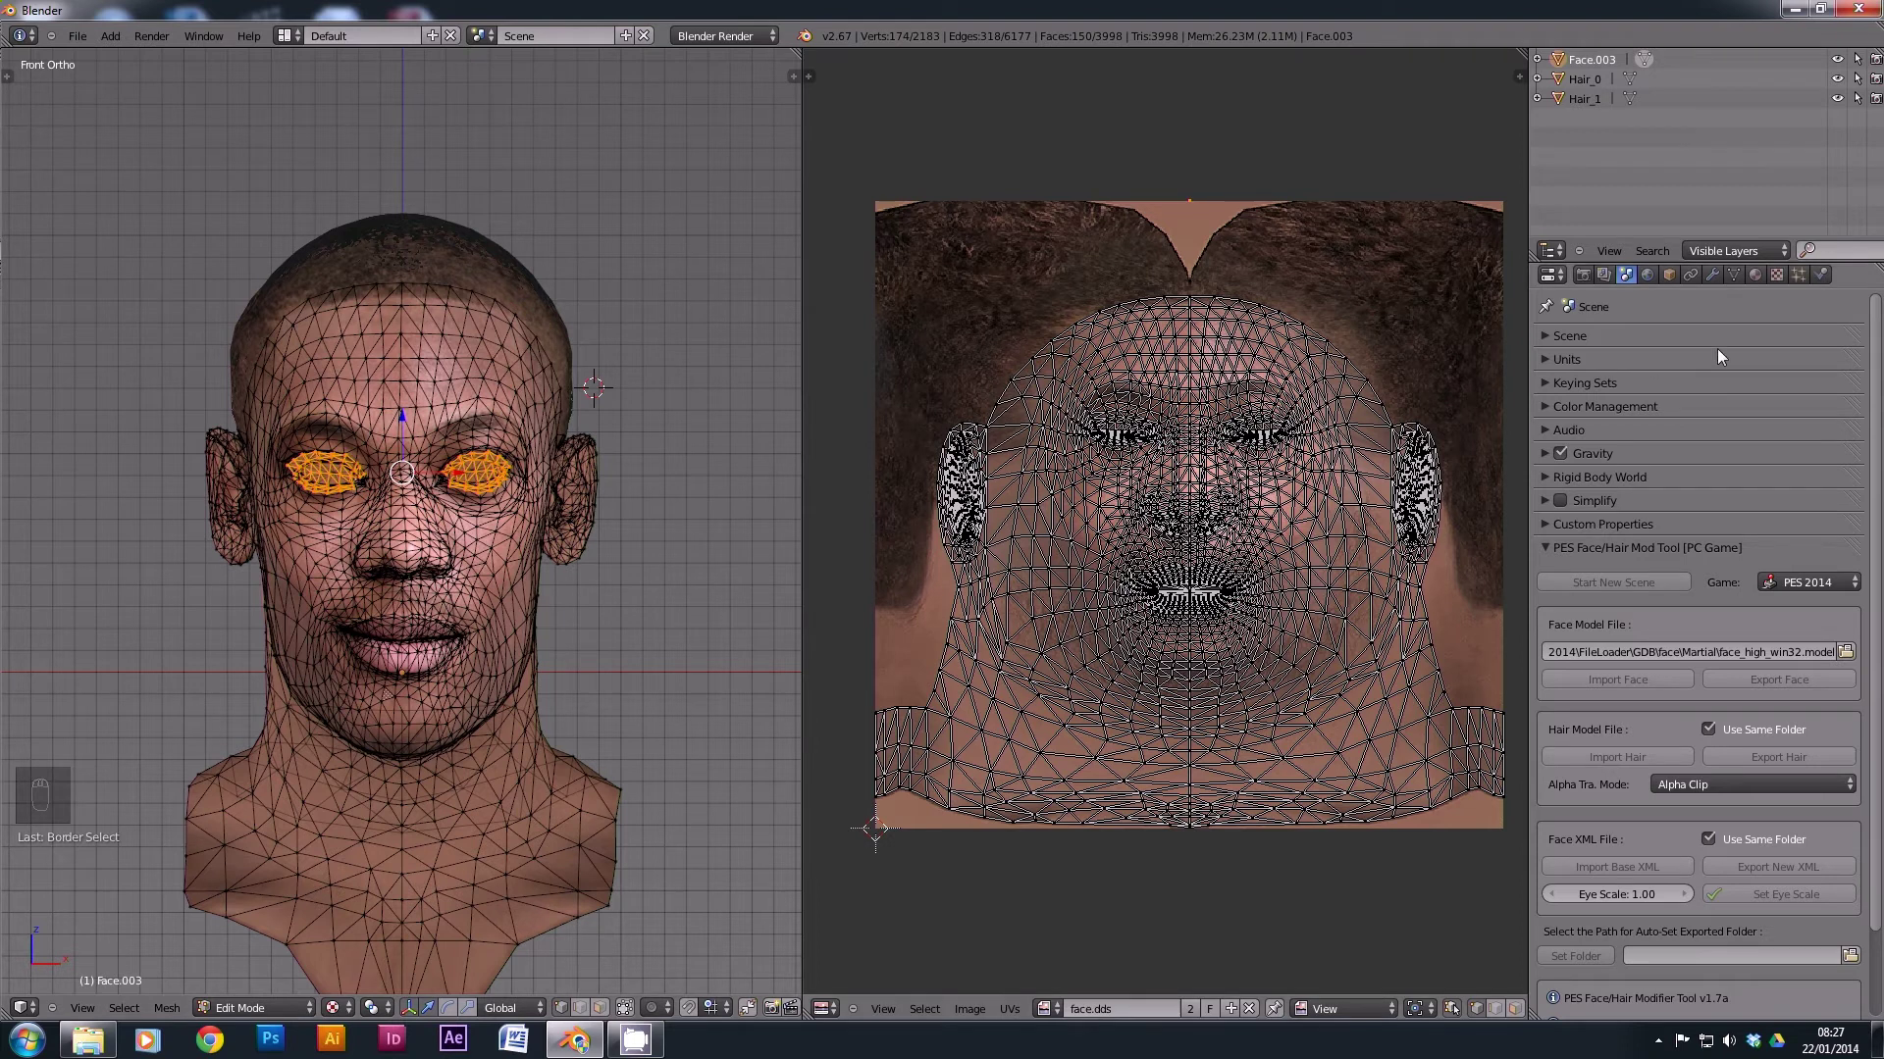
# Assign the mat_hide material to the selected eye geometry and clear the selection.
pyautogui.click(1755, 276)
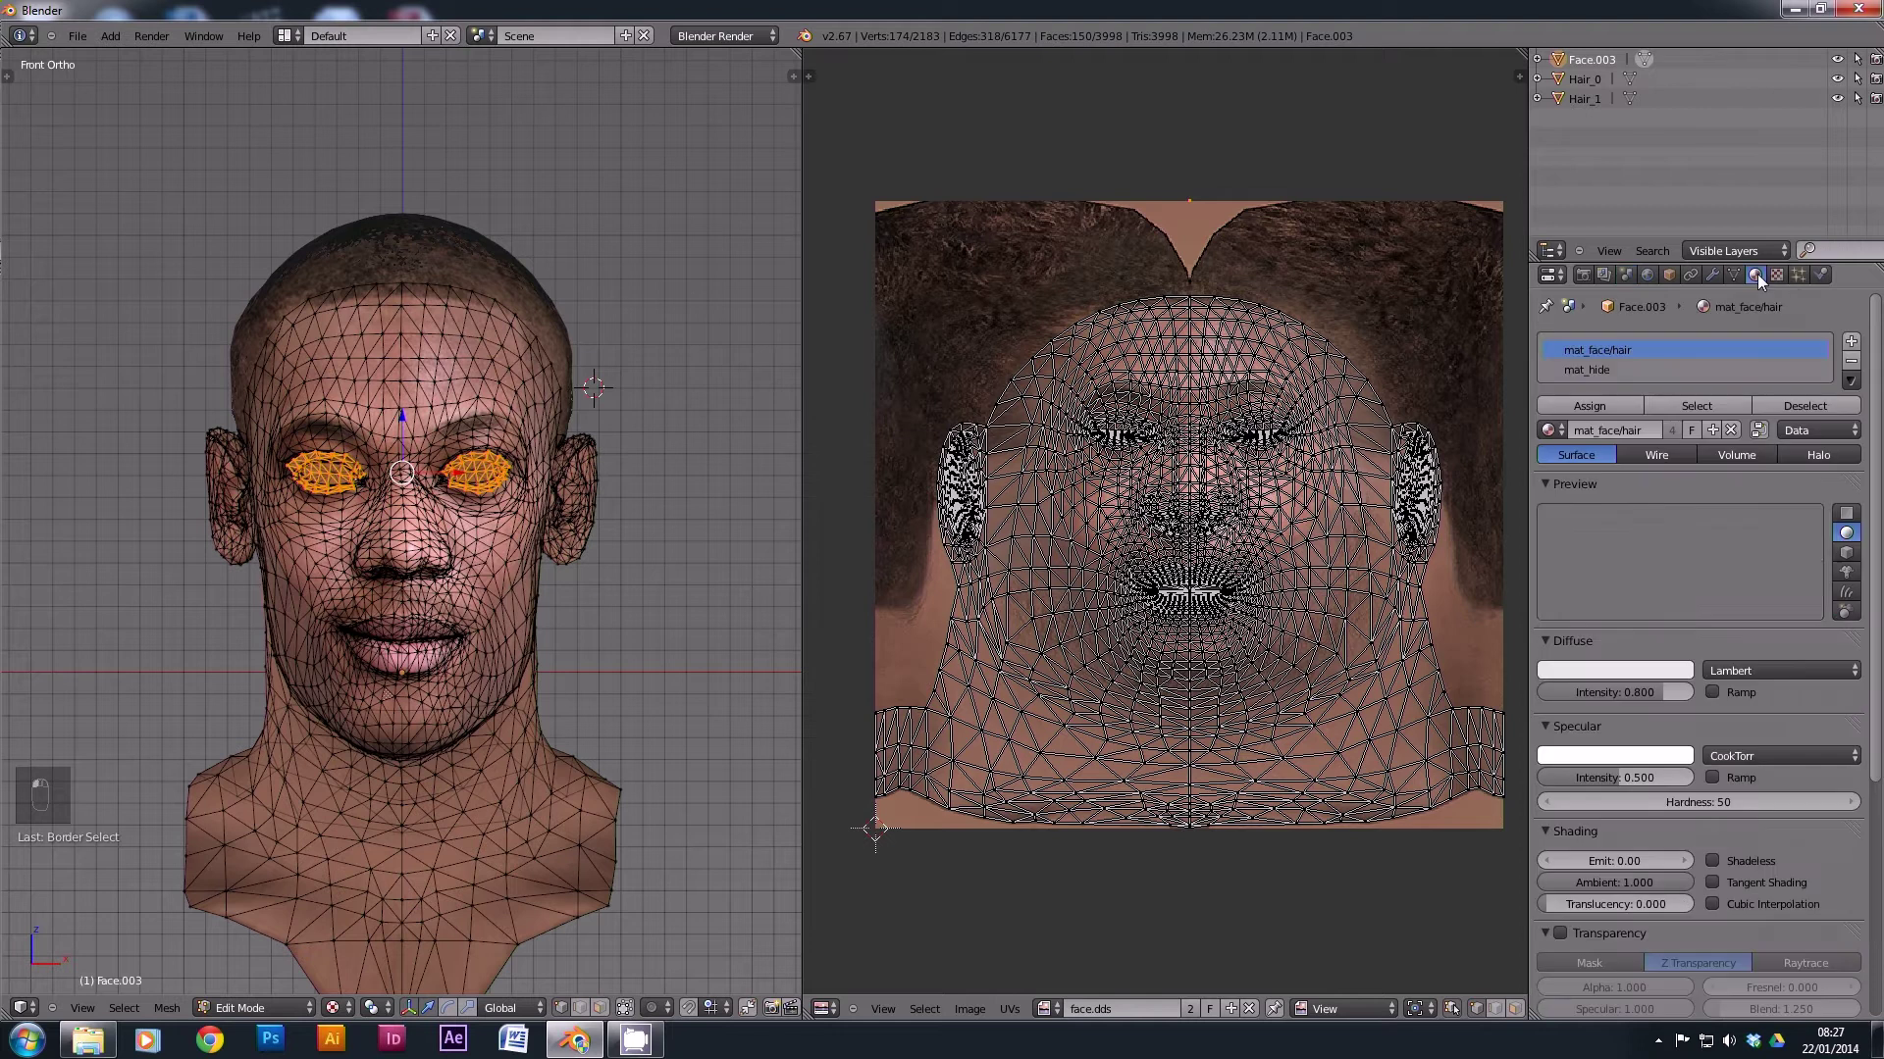
pyautogui.click(1591, 371)
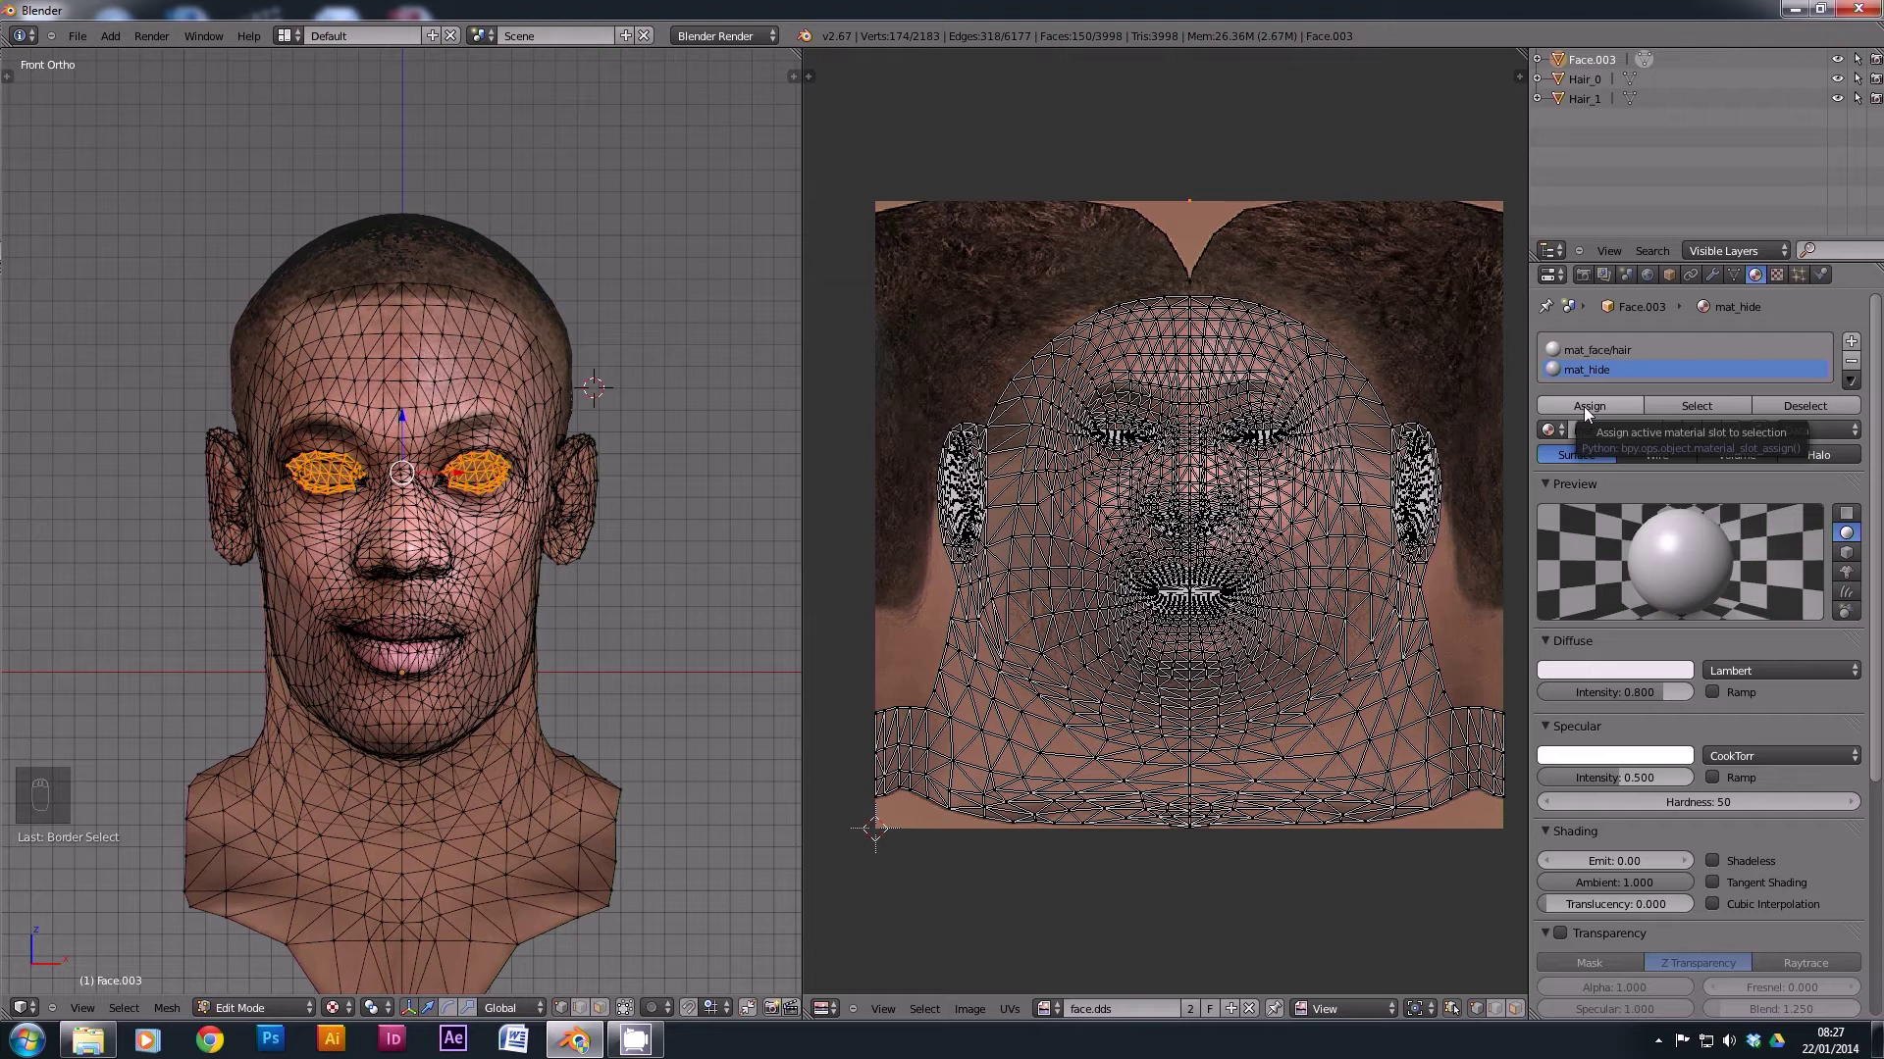
pyautogui.click(1583, 406)
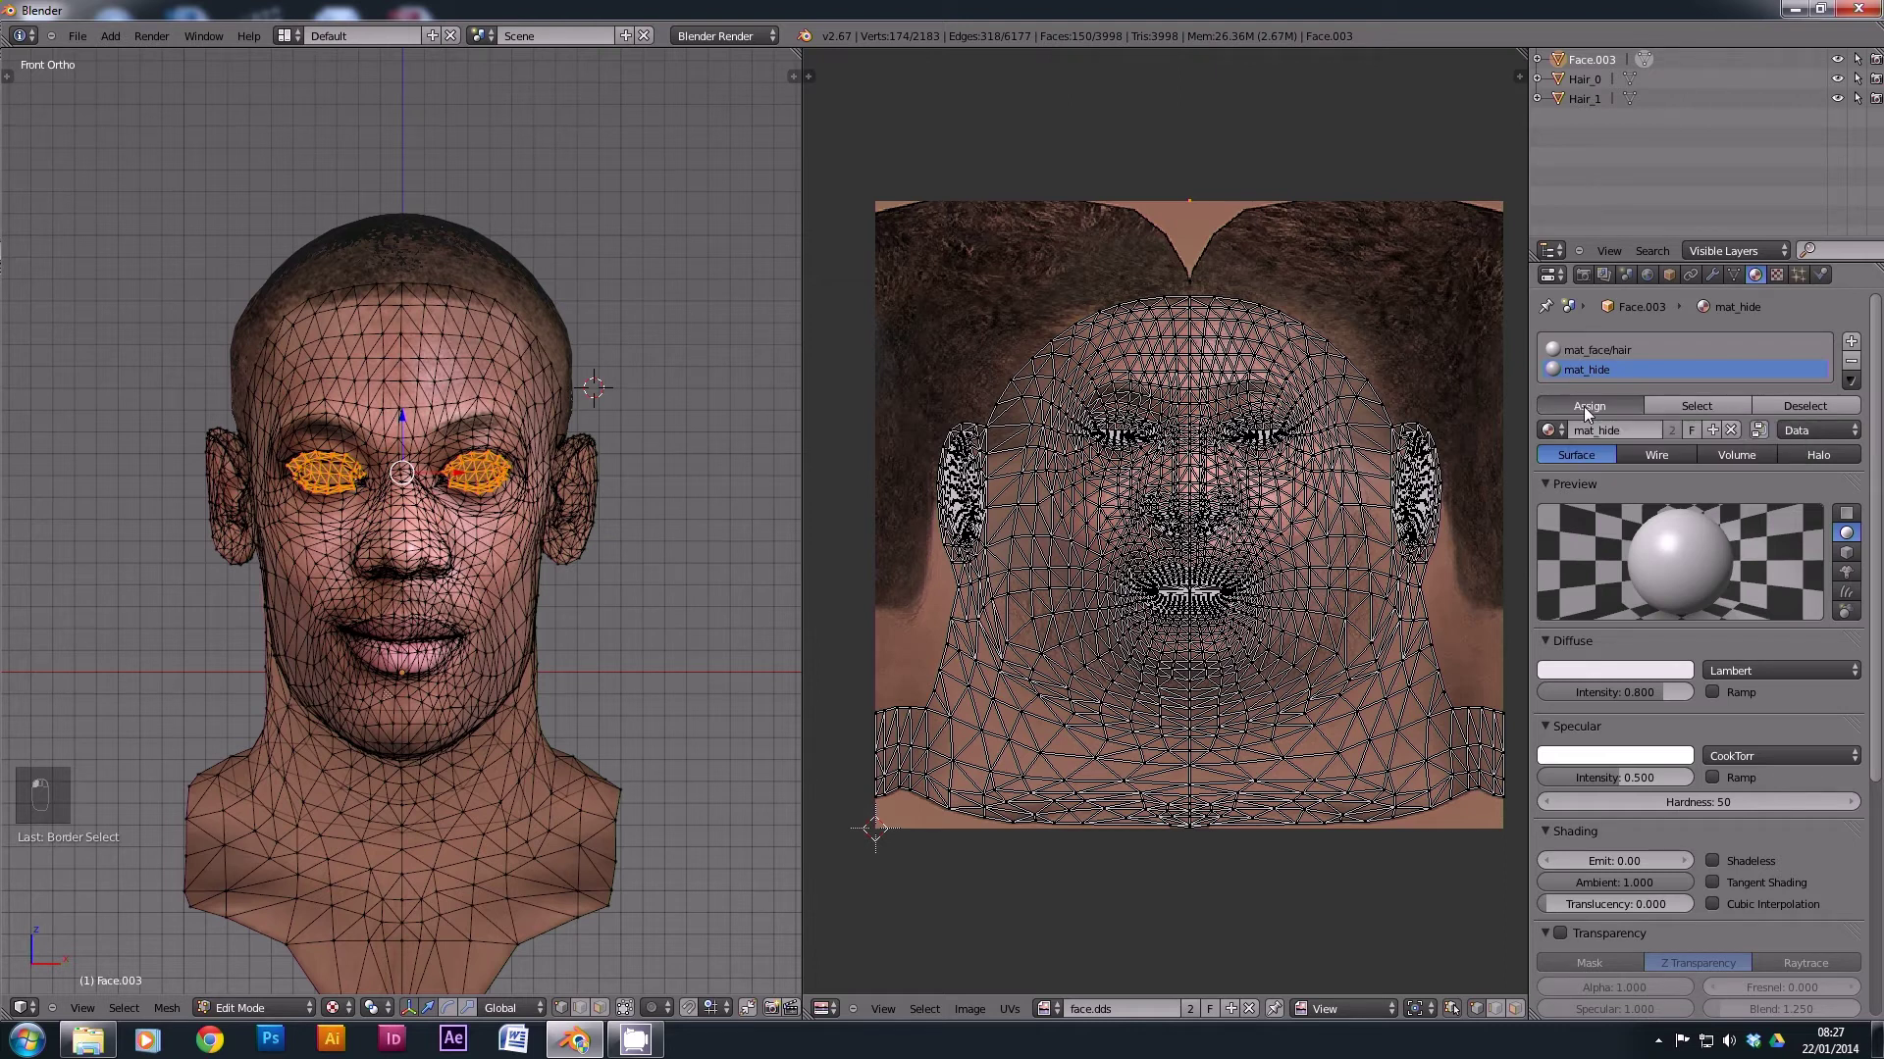
pyautogui.press('a')
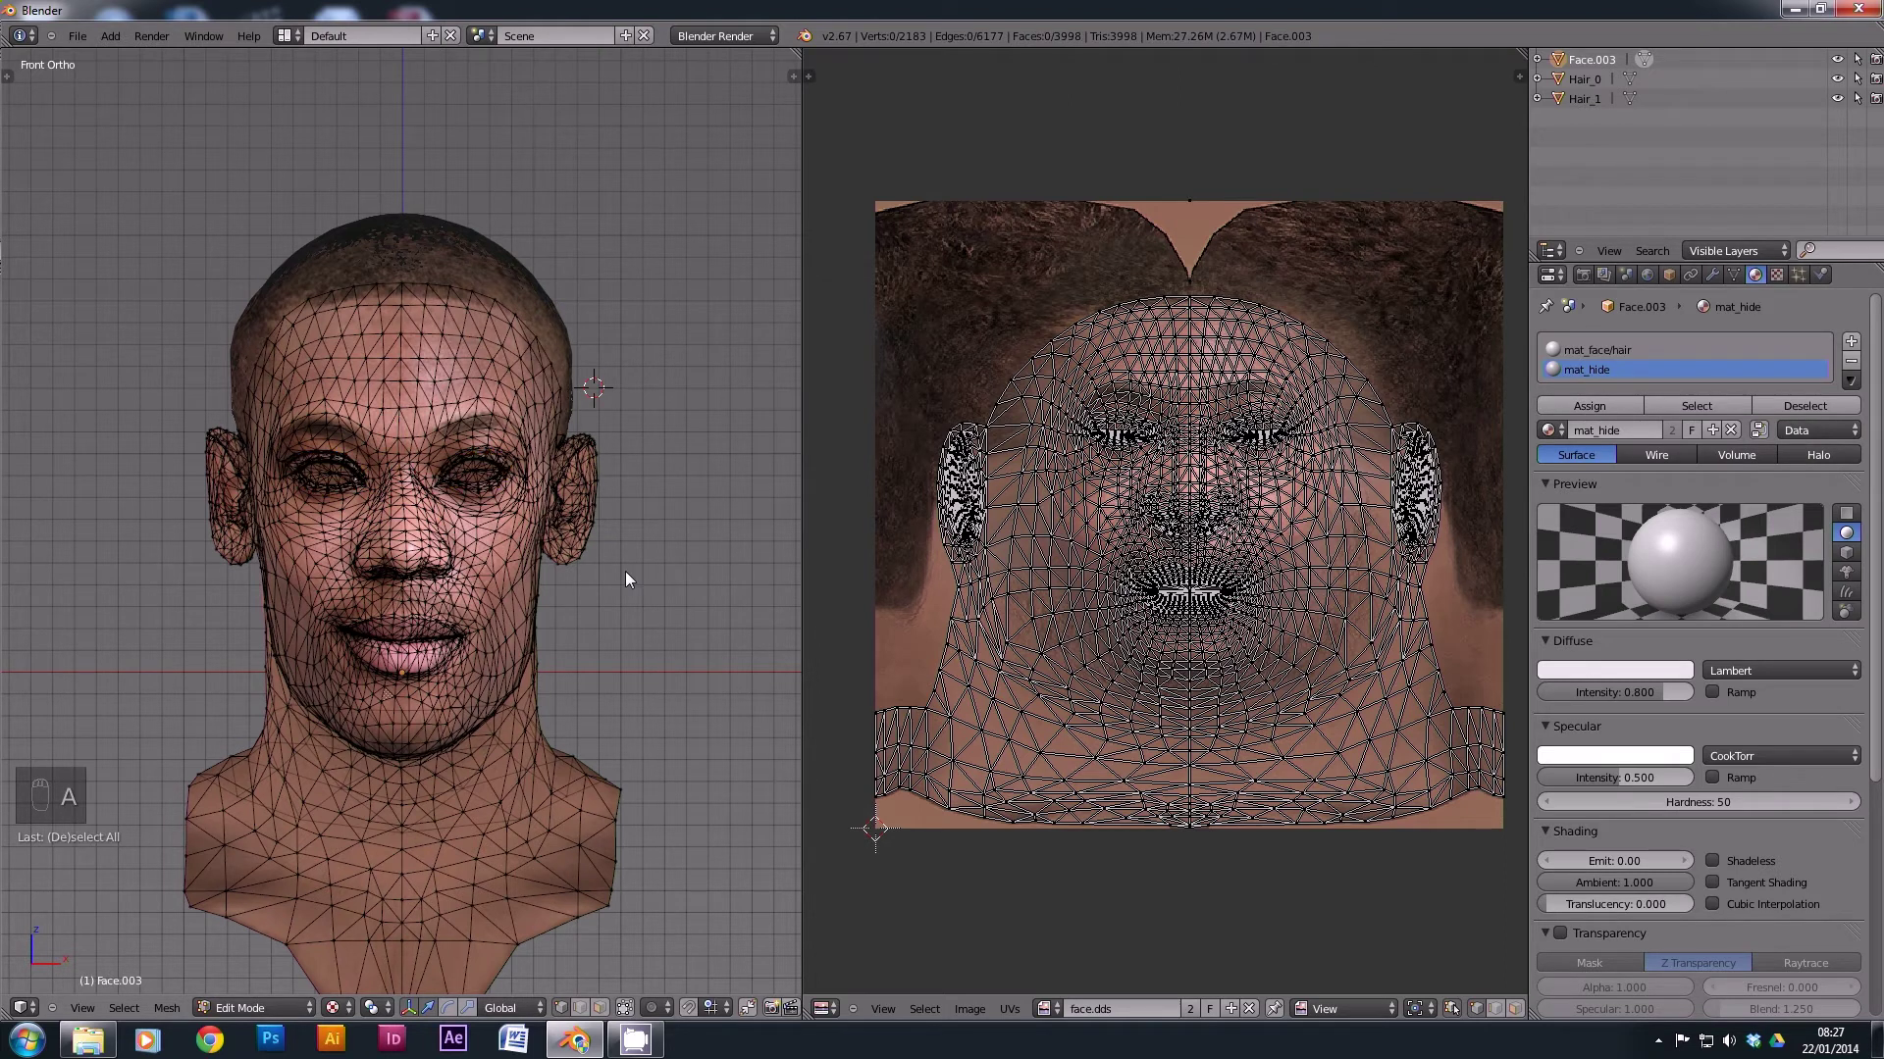
# Return the face mesh to Object Mode and inspect the open eye sockets up close.
pyautogui.click(294, 1005)
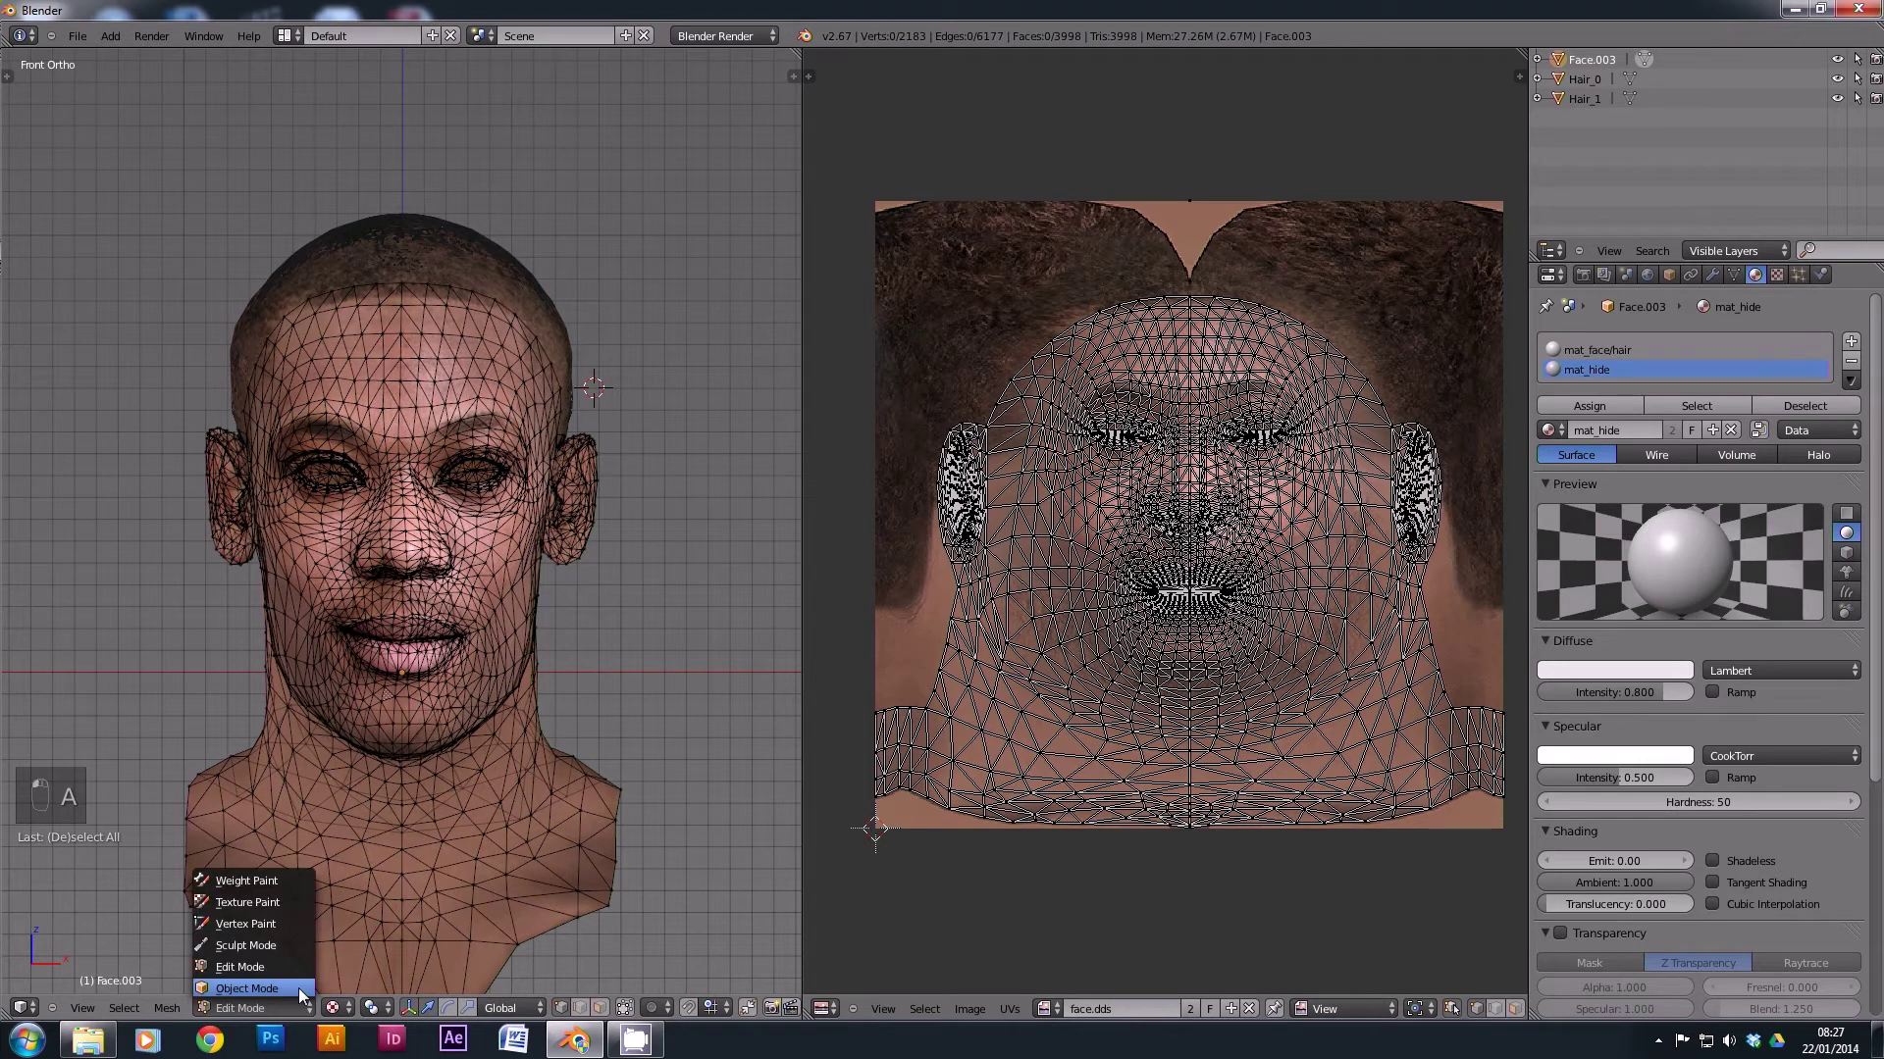
pyautogui.click(298, 986)
pyautogui.scroll(4, 387, 616)
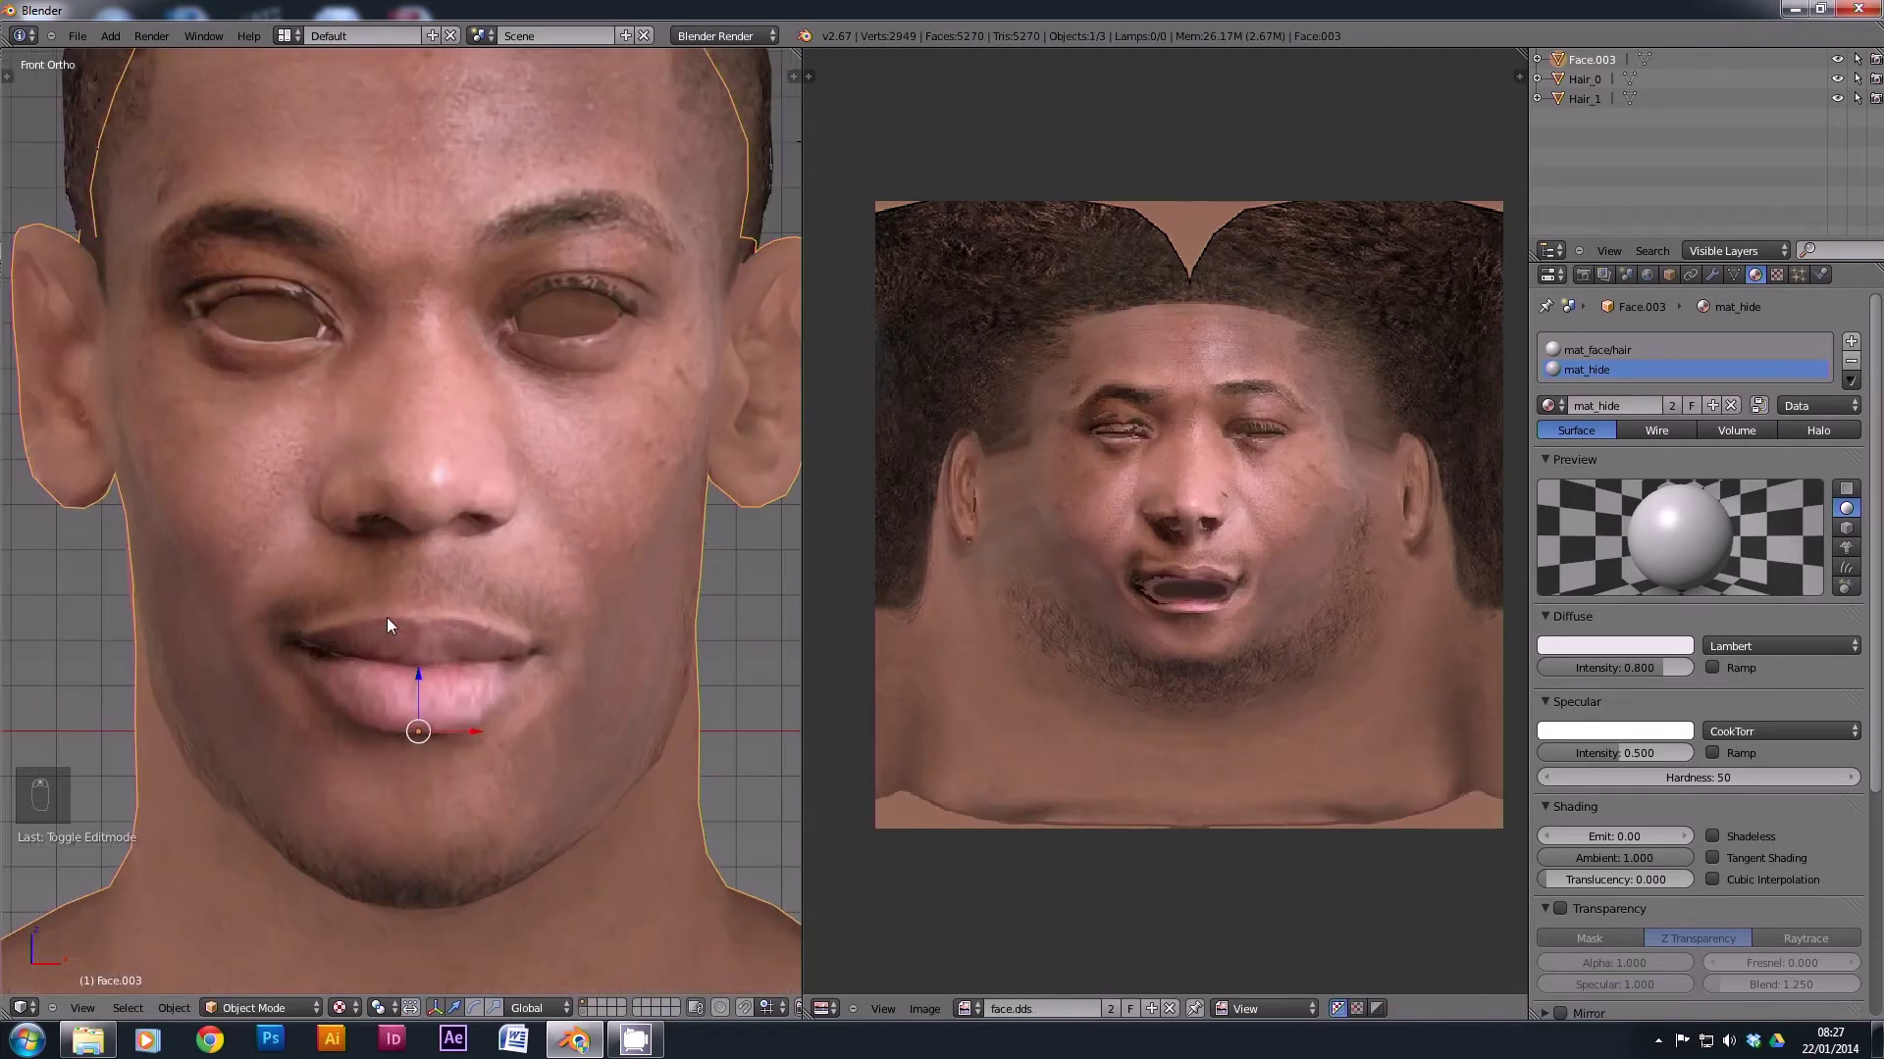
pyautogui.scroll(-4, 386, 616)
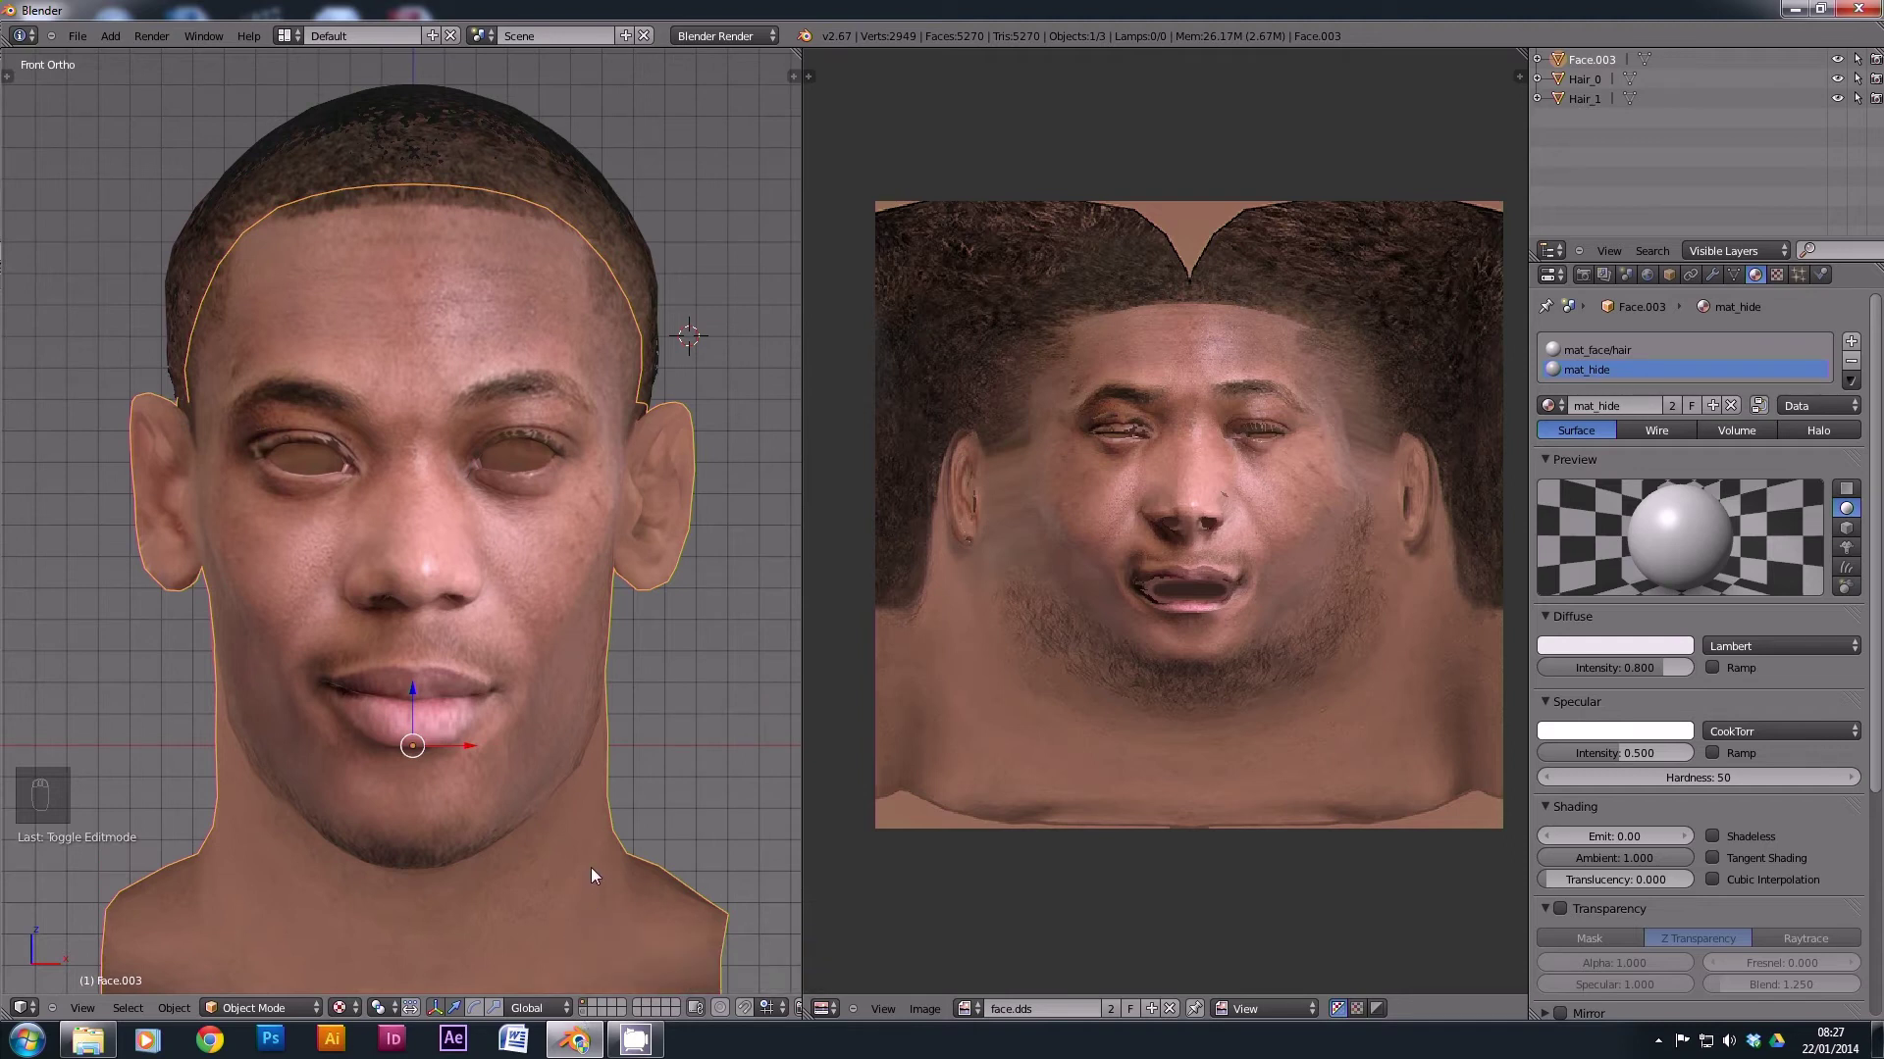
# Show the layer holding the eye and mouth objects together with the face layer, and deselect everything.
pyautogui.keyDown('shift'); pyautogui.click(584, 1012); pyautogui.keyUp('shift')
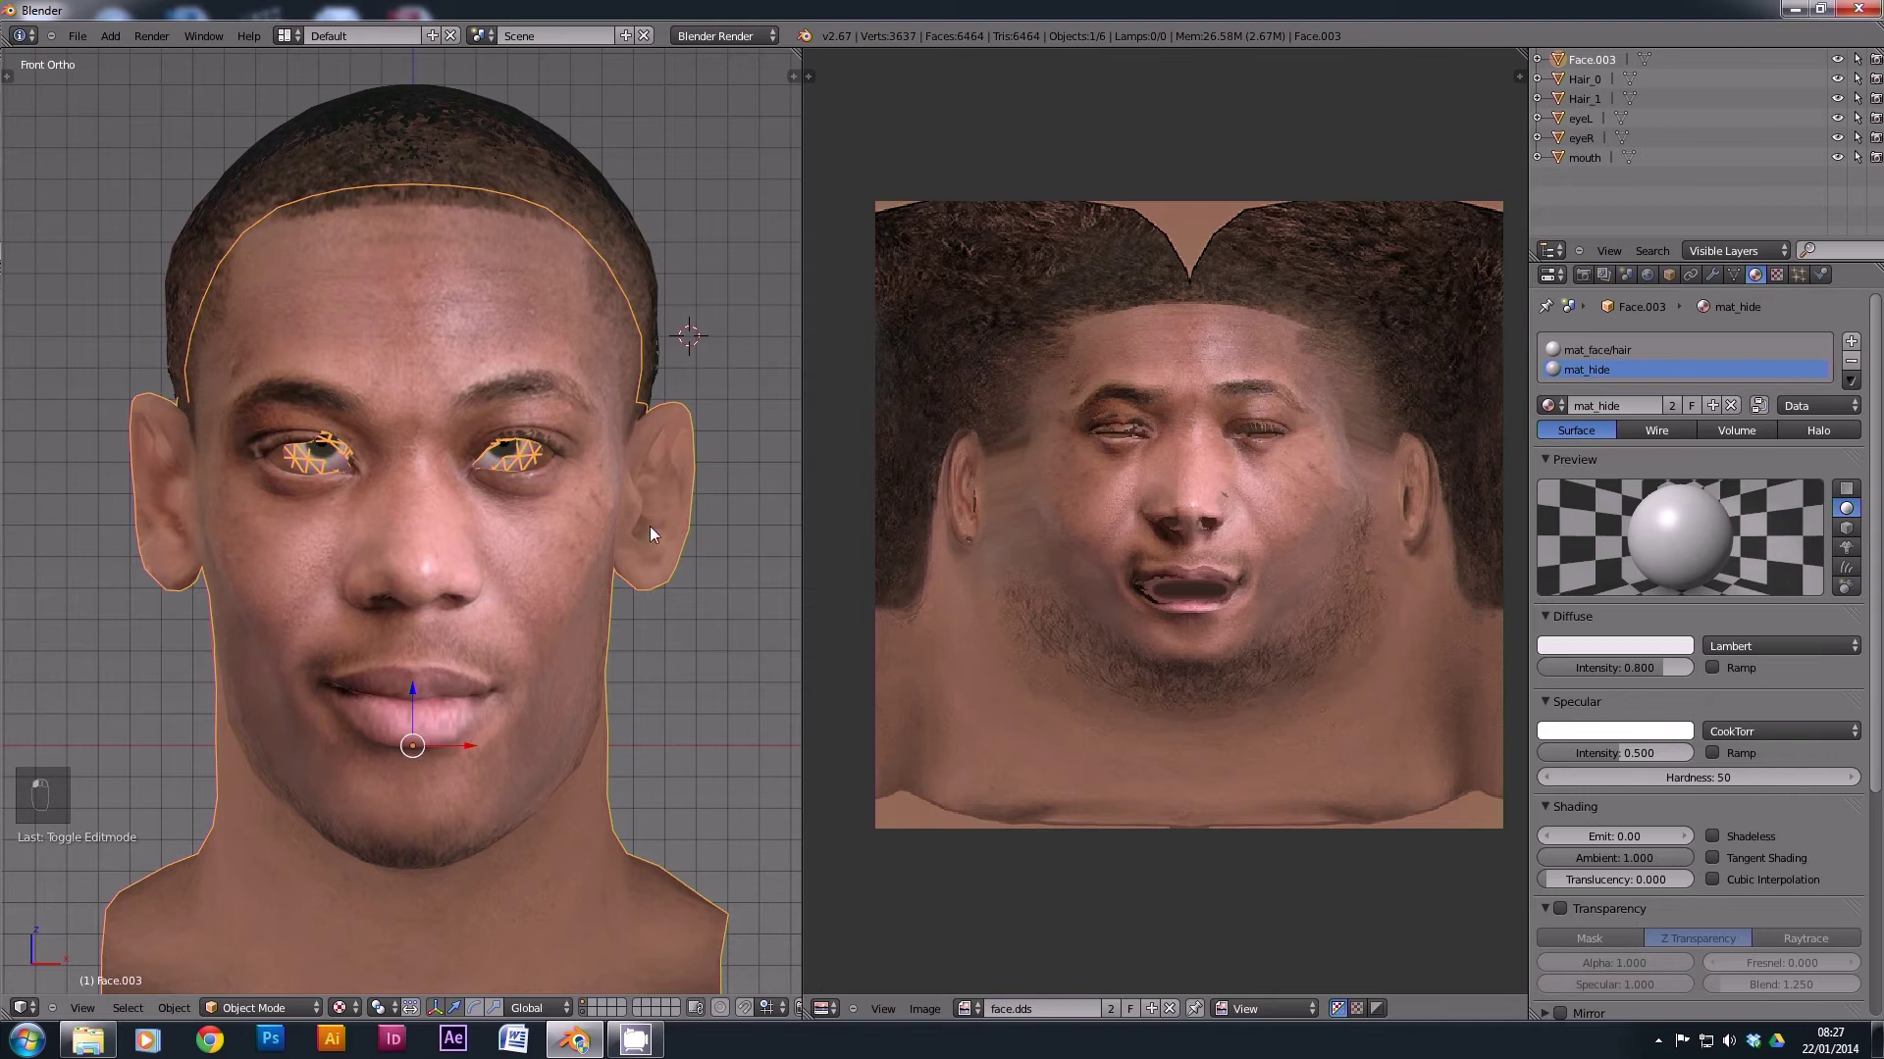
pyautogui.press('a')
pyautogui.keyDown('shift'); pyautogui.moveTo(423, 601); pyautogui.dragTo(498, 567, button='middle'); pyautogui.keyUp('shift')
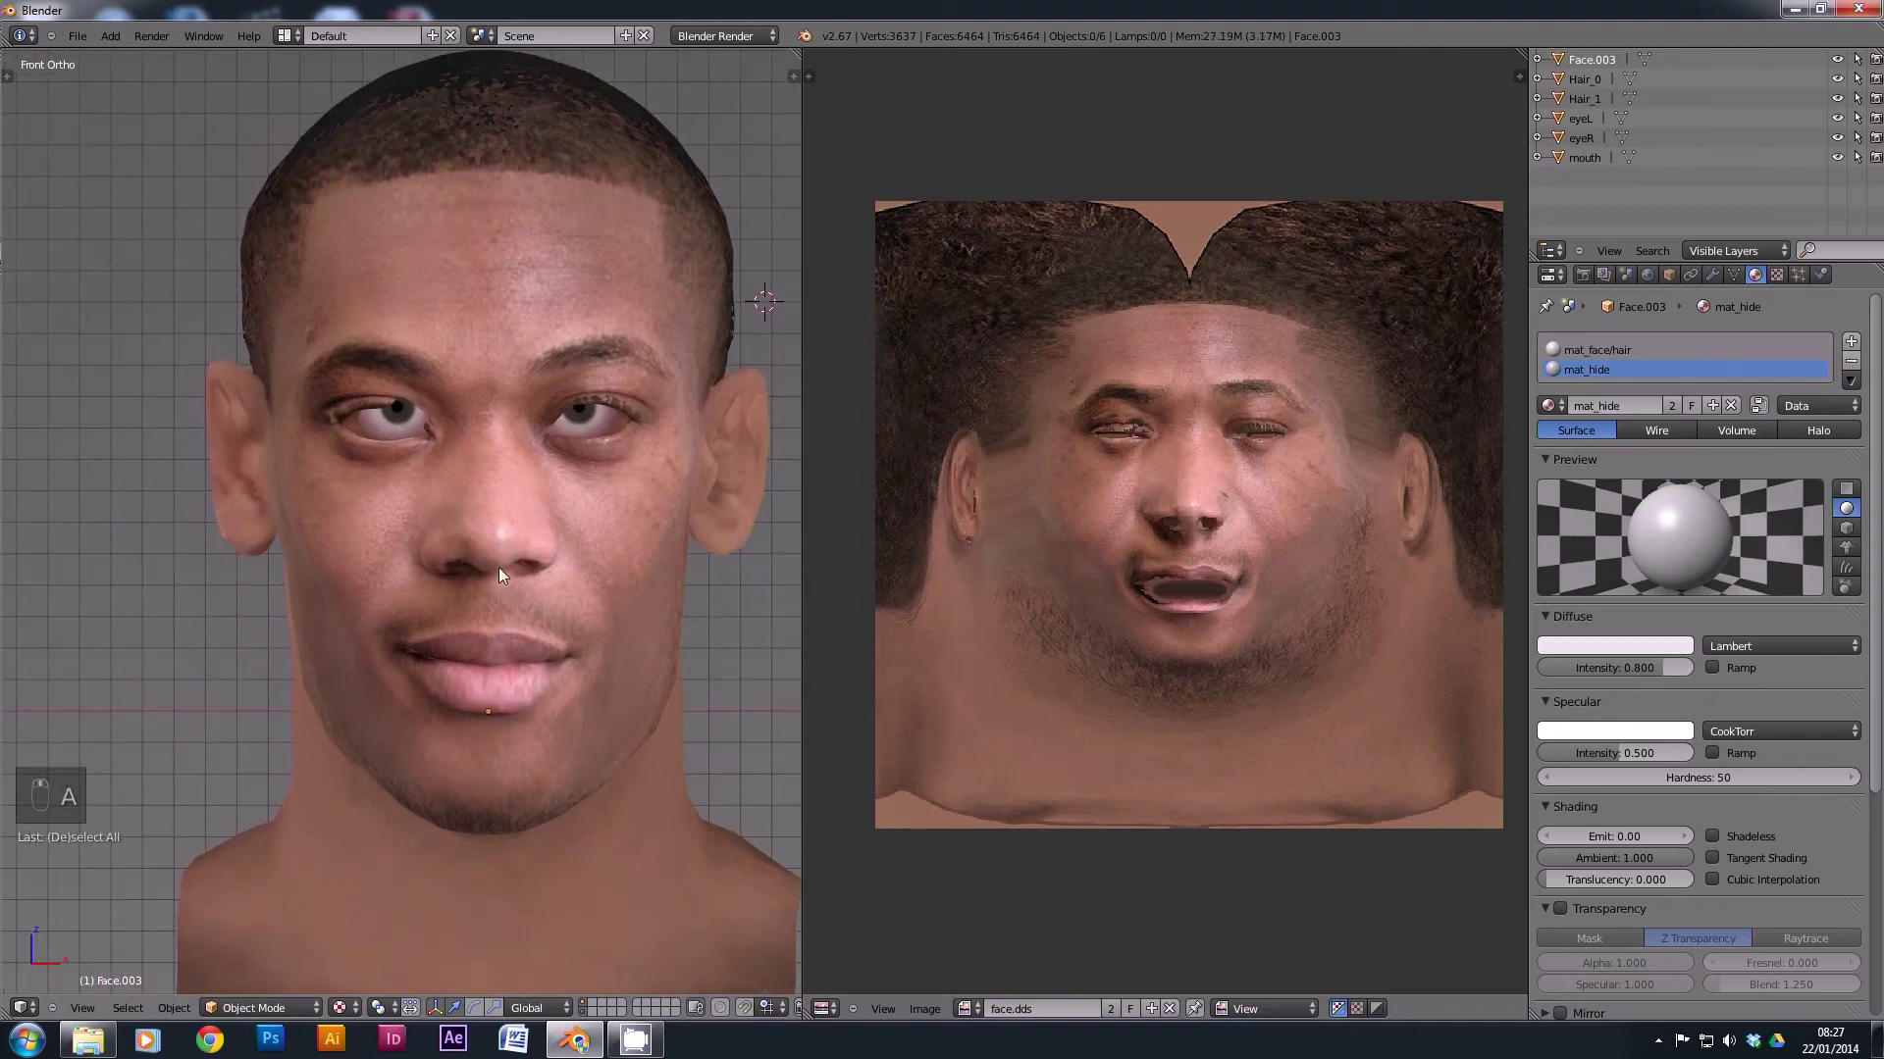
# Import the base face XML with the PES Face/Hair Mod Tool and check how the eyes fit the face.
pyautogui.click(1603, 276)
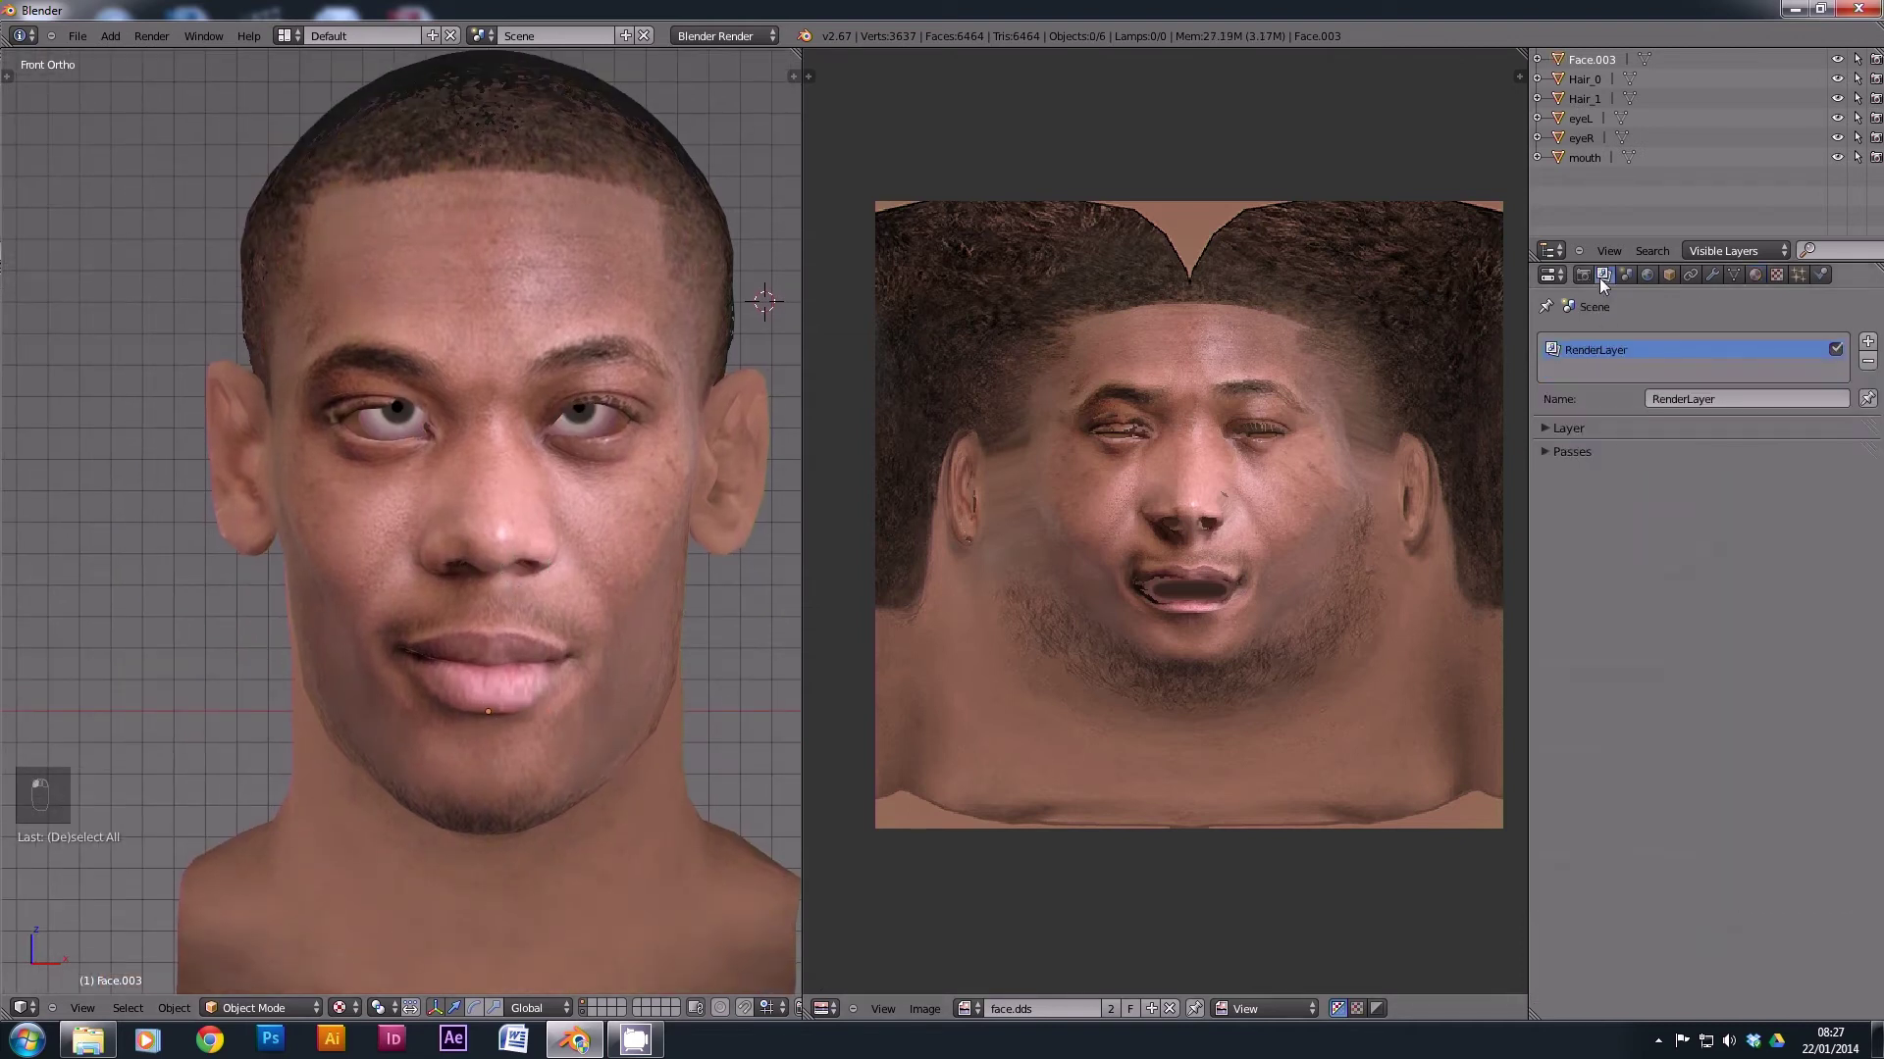
pyautogui.click(1583, 276)
pyautogui.click(1626, 274)
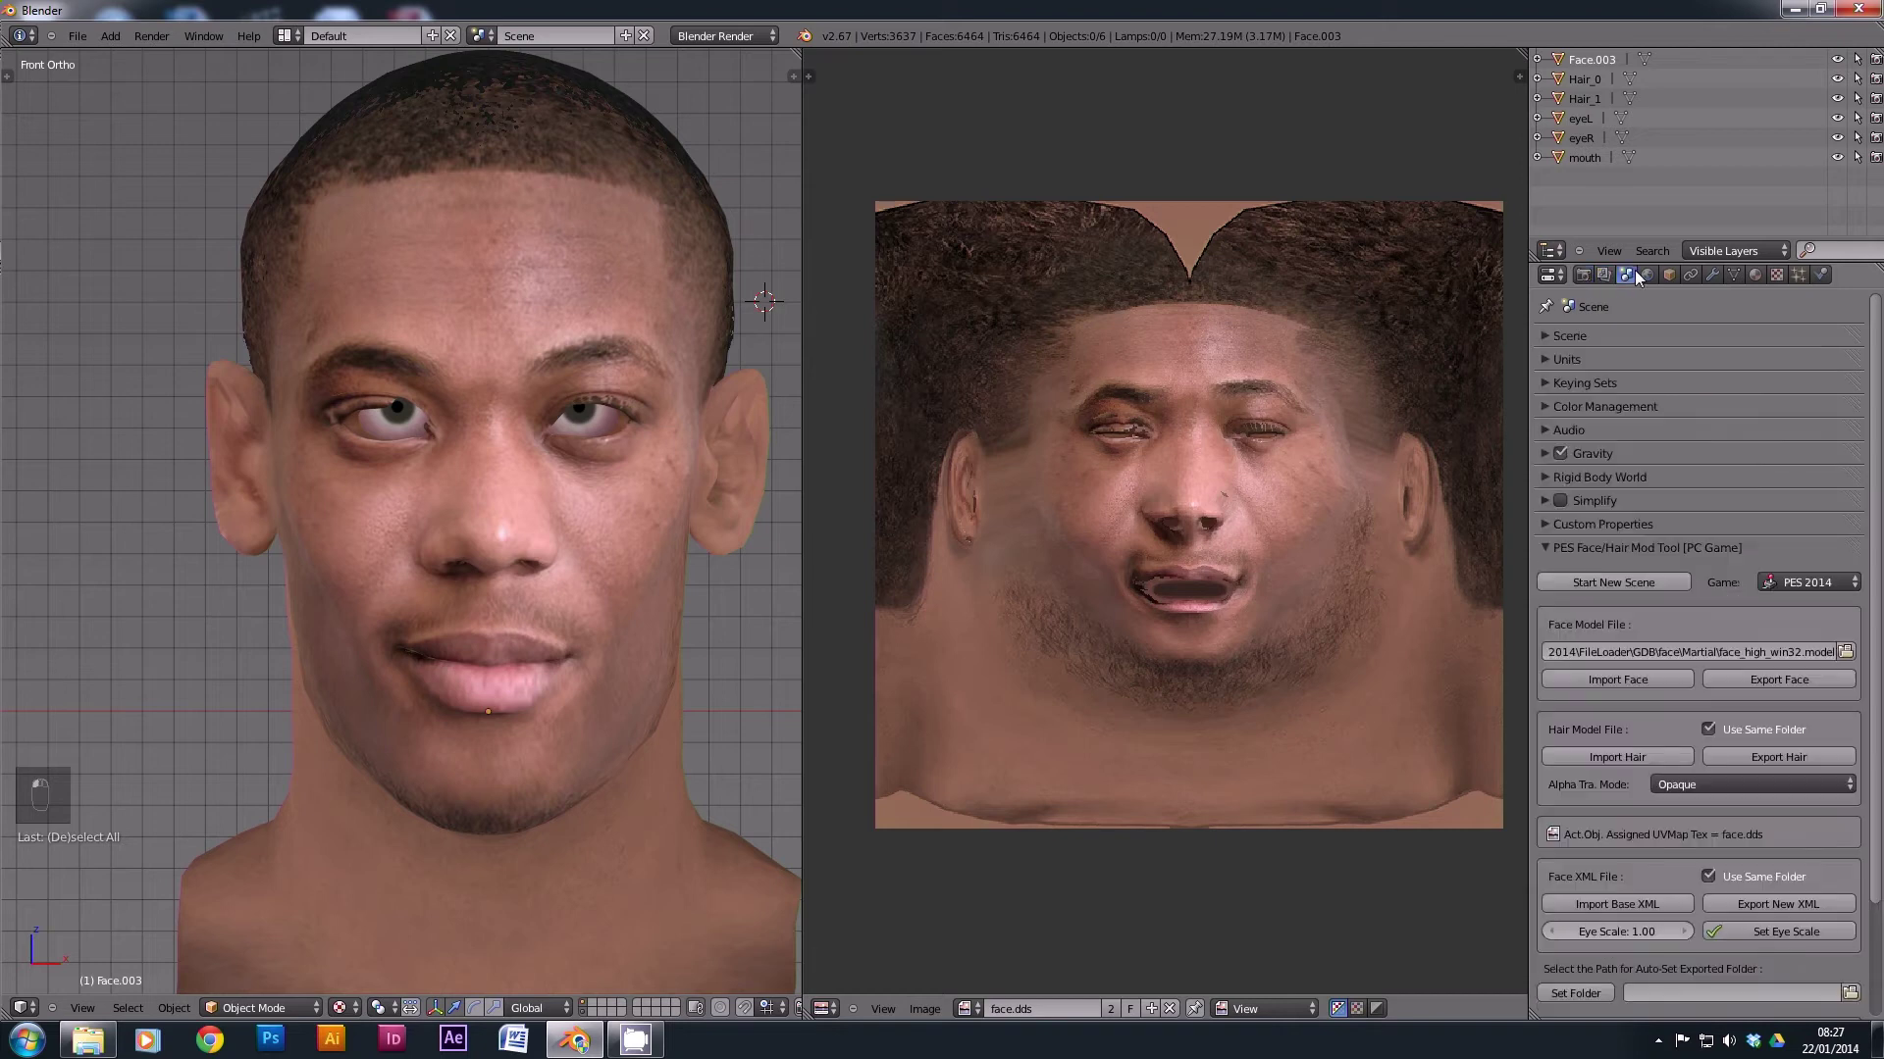
pyautogui.click(1616, 904)
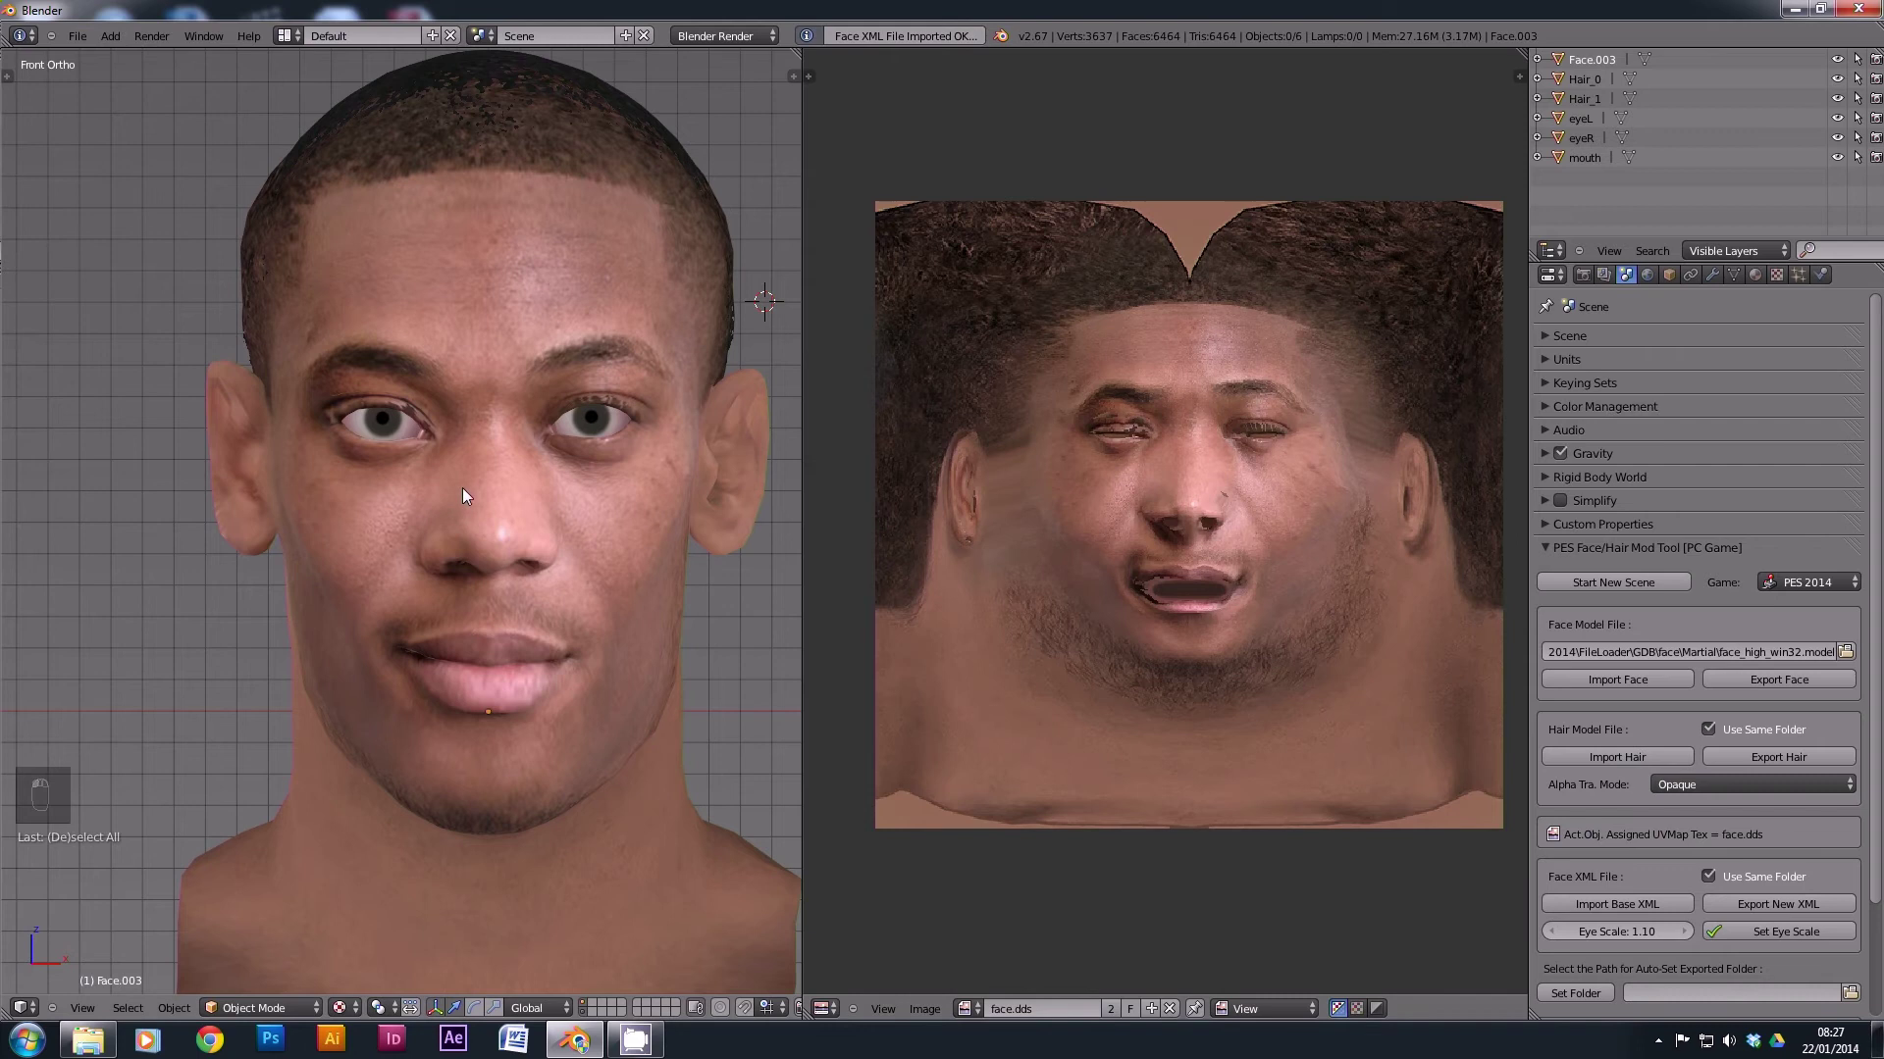
pyautogui.scroll(-2, 463, 486)
pyautogui.scroll(4, 464, 487)
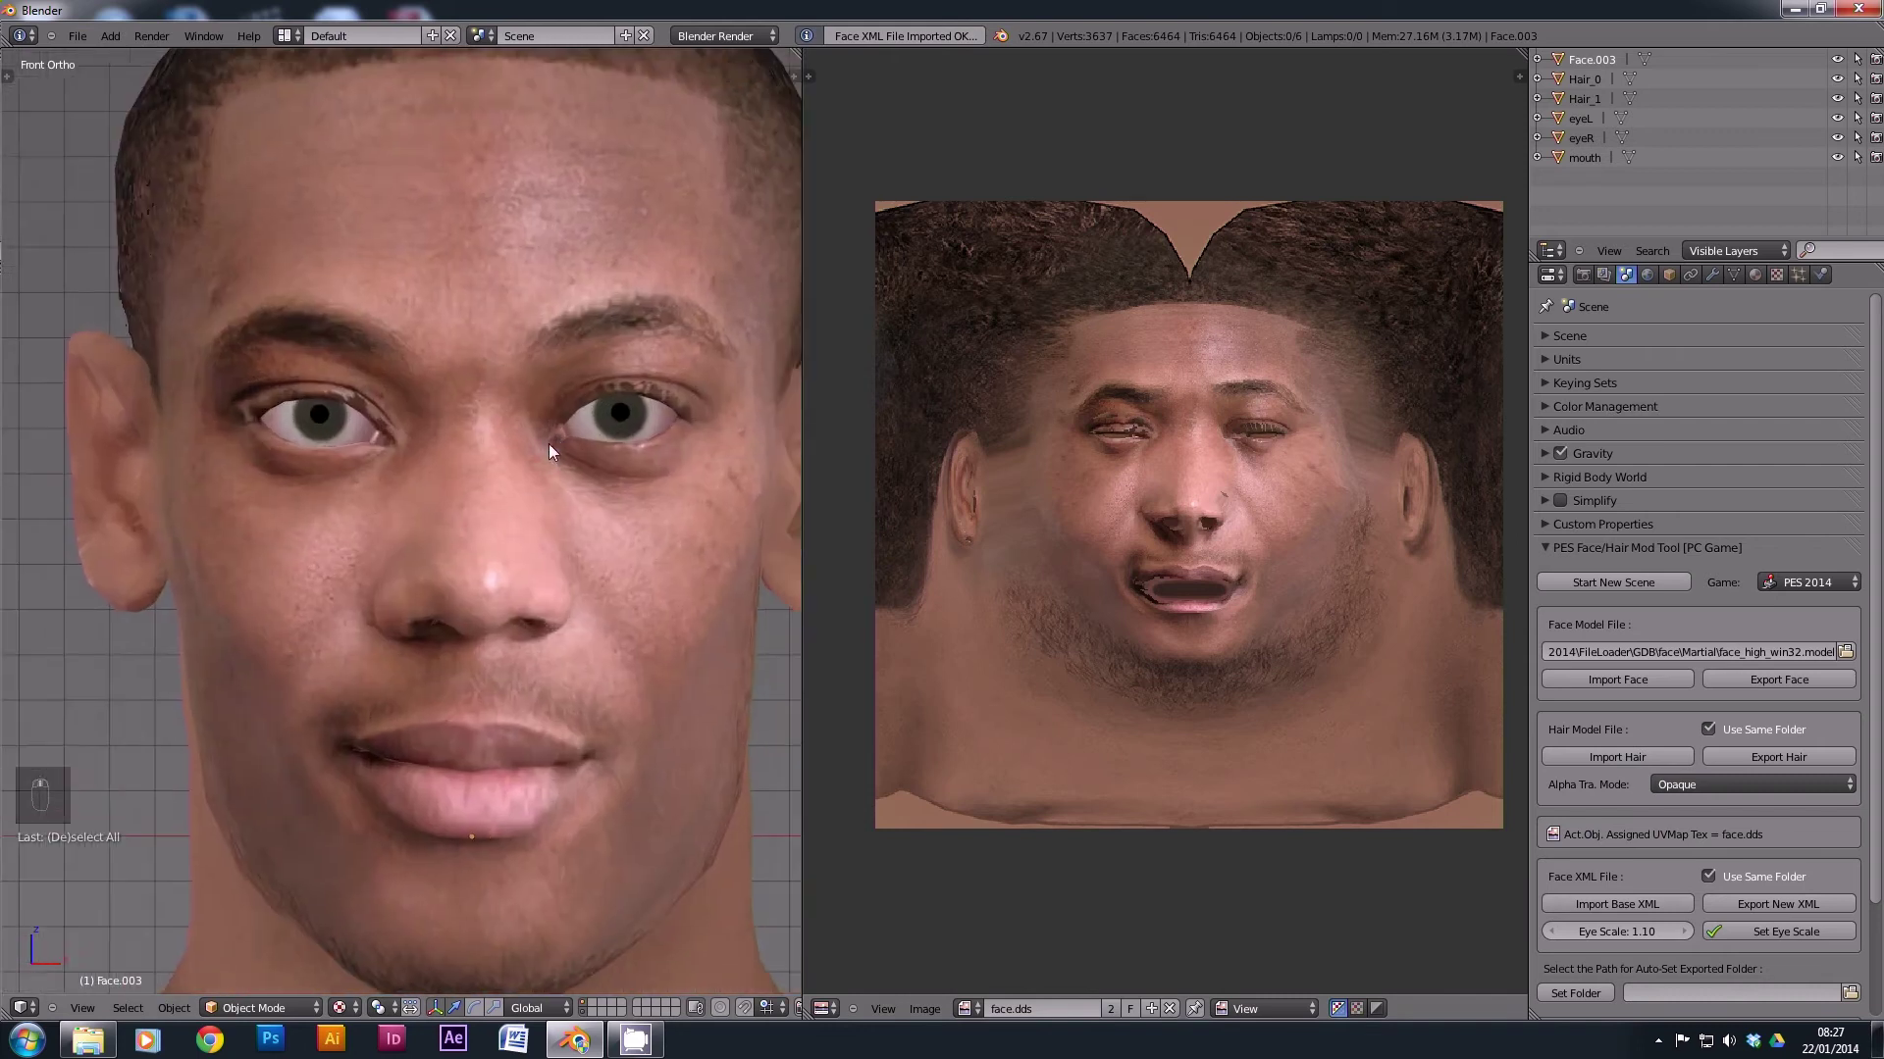
pyautogui.scroll(-4, 549, 447)
pyautogui.scroll(2, 552, 461)
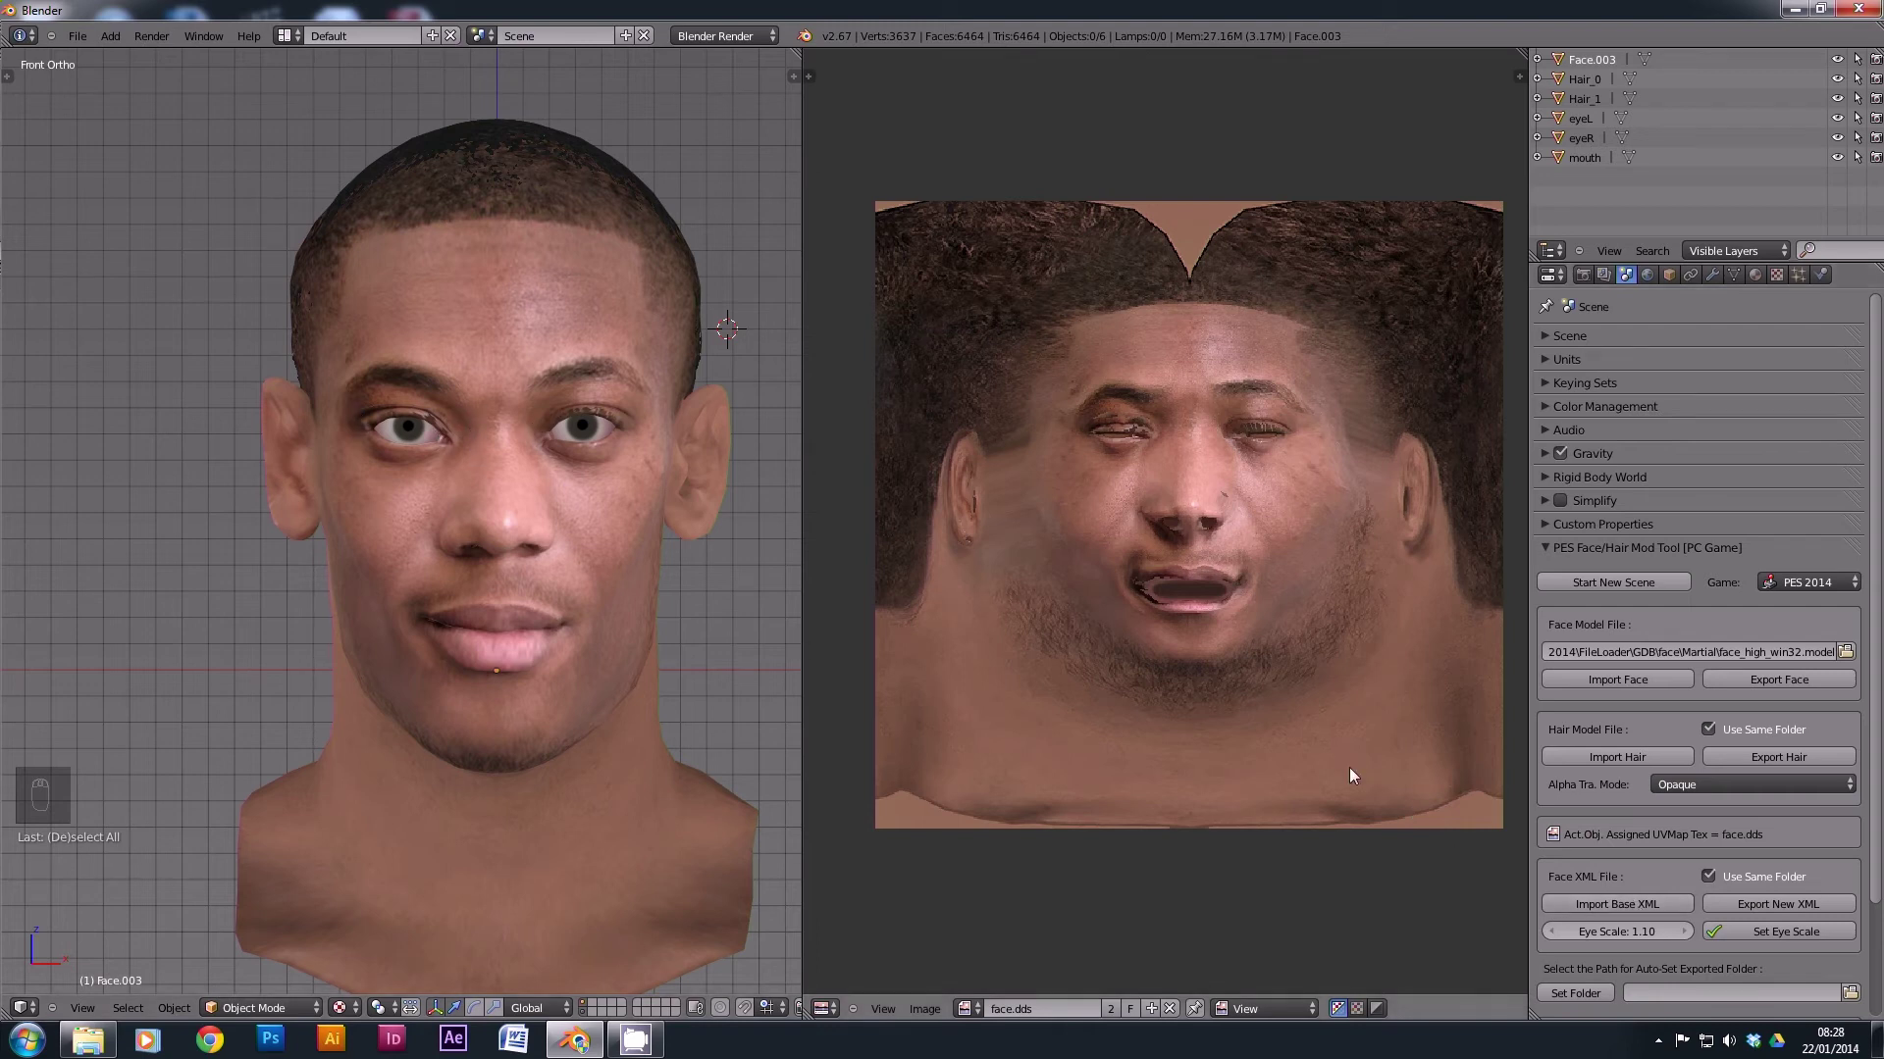
# Try an eye scale of 1.34 on the model and set it back to 1.10.
pyautogui.click(1688, 932)
pyautogui.click(1687, 932)
pyautogui.click(1754, 932)
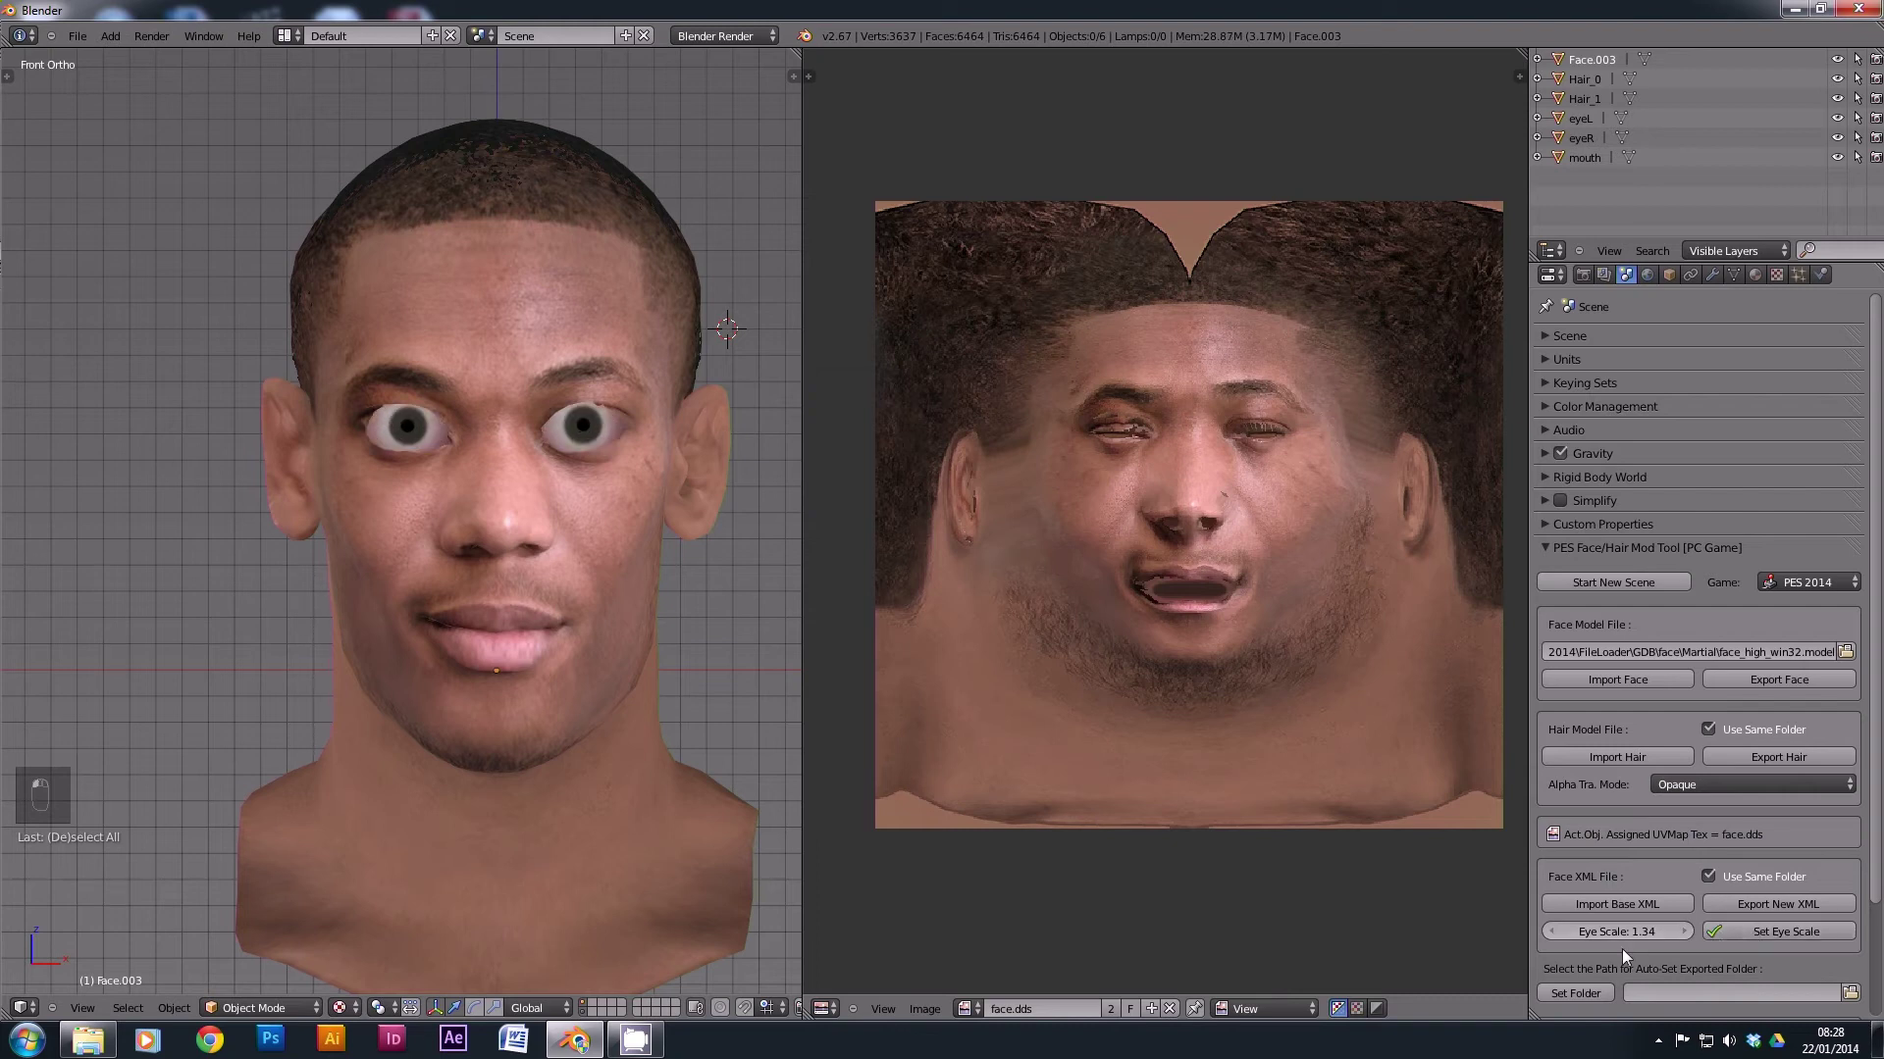
pyautogui.click(1551, 930)
pyautogui.click(1551, 930)
pyautogui.click(1551, 930)
pyautogui.click(1551, 930)
pyautogui.click(1771, 931)
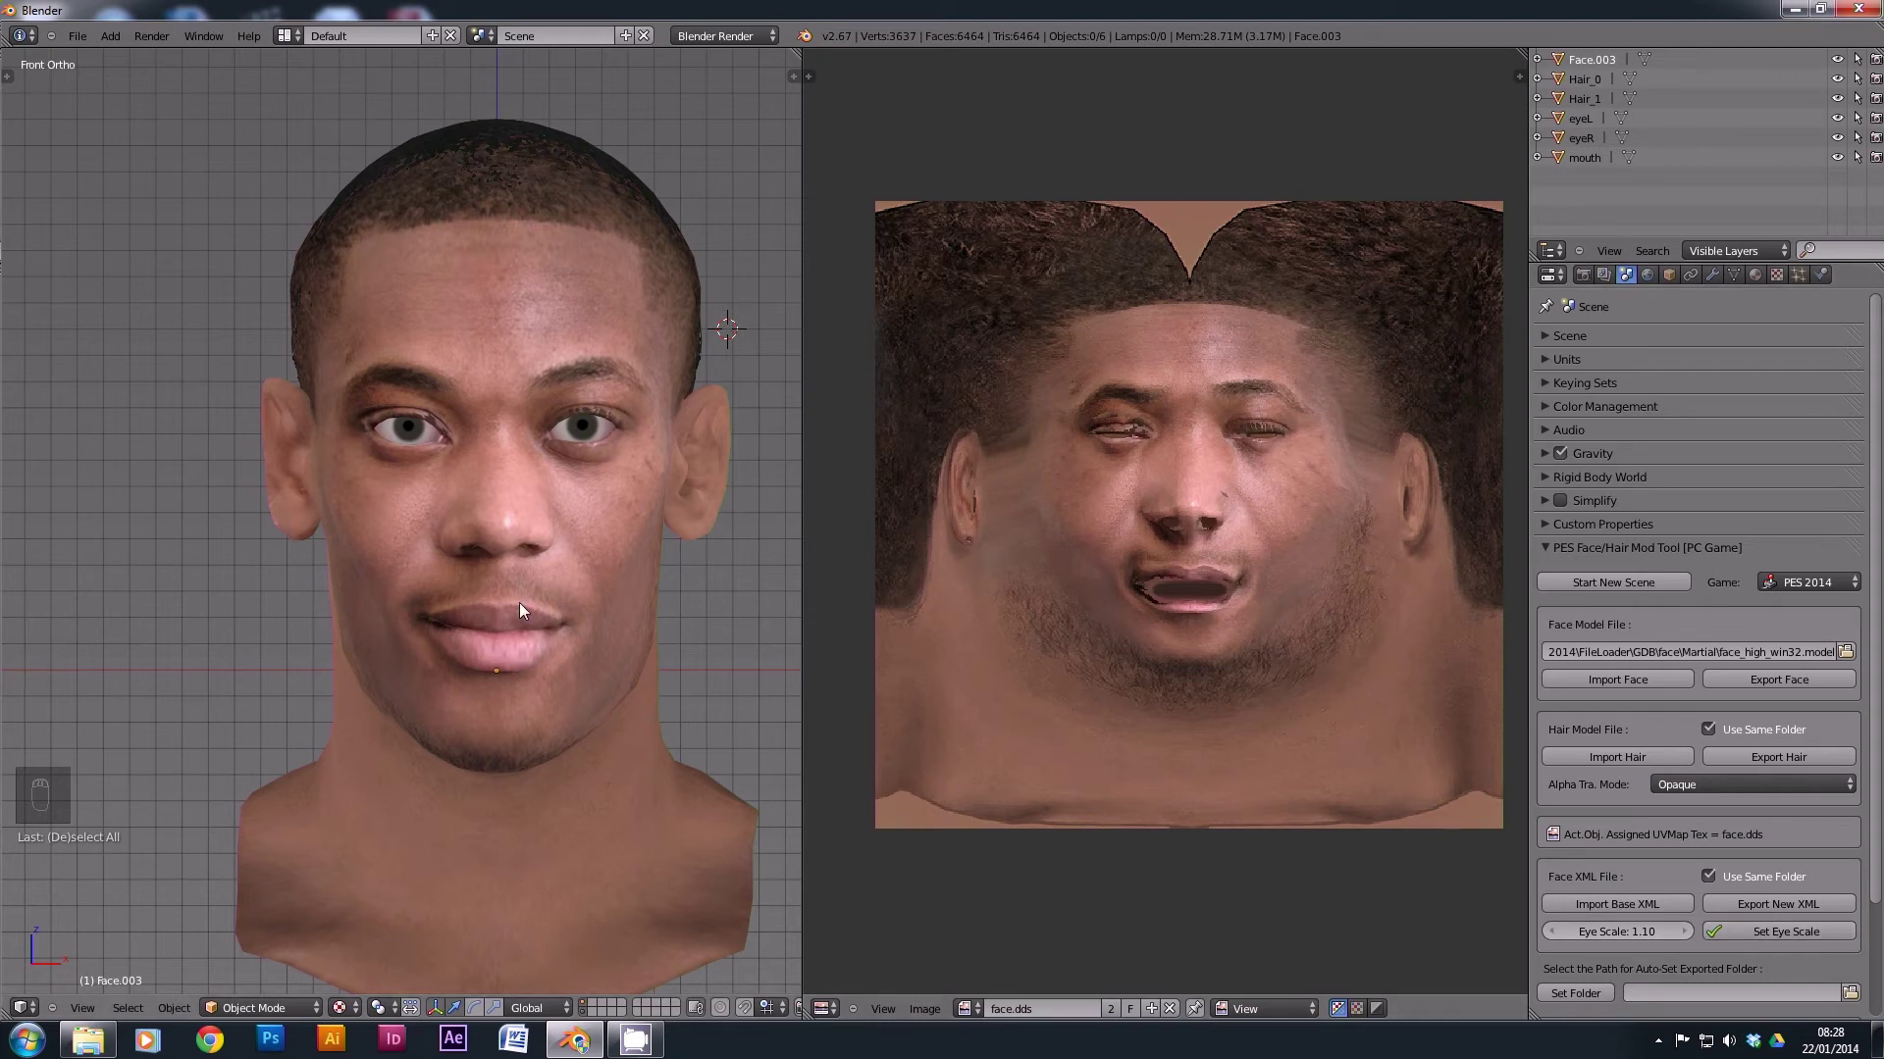
# Show the head in wireframe from the side and move the mouth object slightly backward along the Y axis.
pyautogui.press('KP_3')
pyautogui.scroll(3, 404, 553)
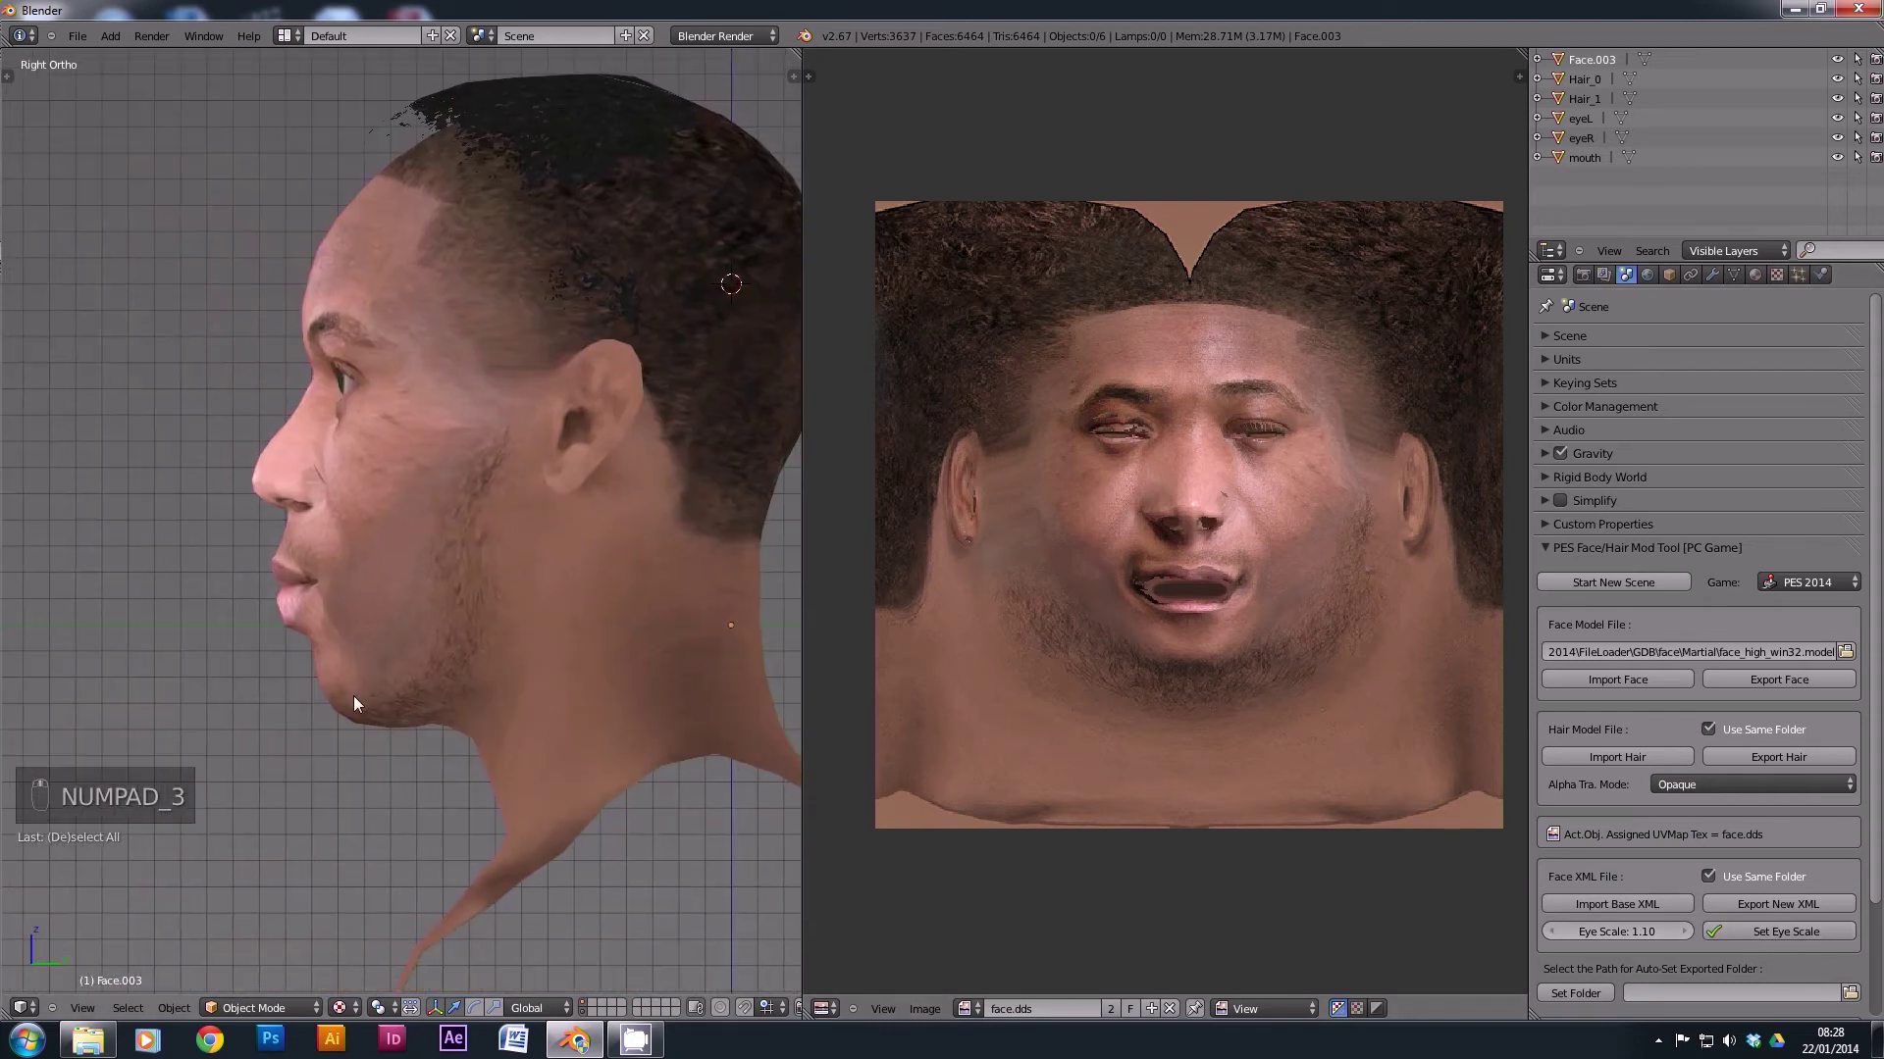
pyautogui.click(410, 1010)
pyautogui.click(392, 968)
pyautogui.scroll(4, 252, 589)
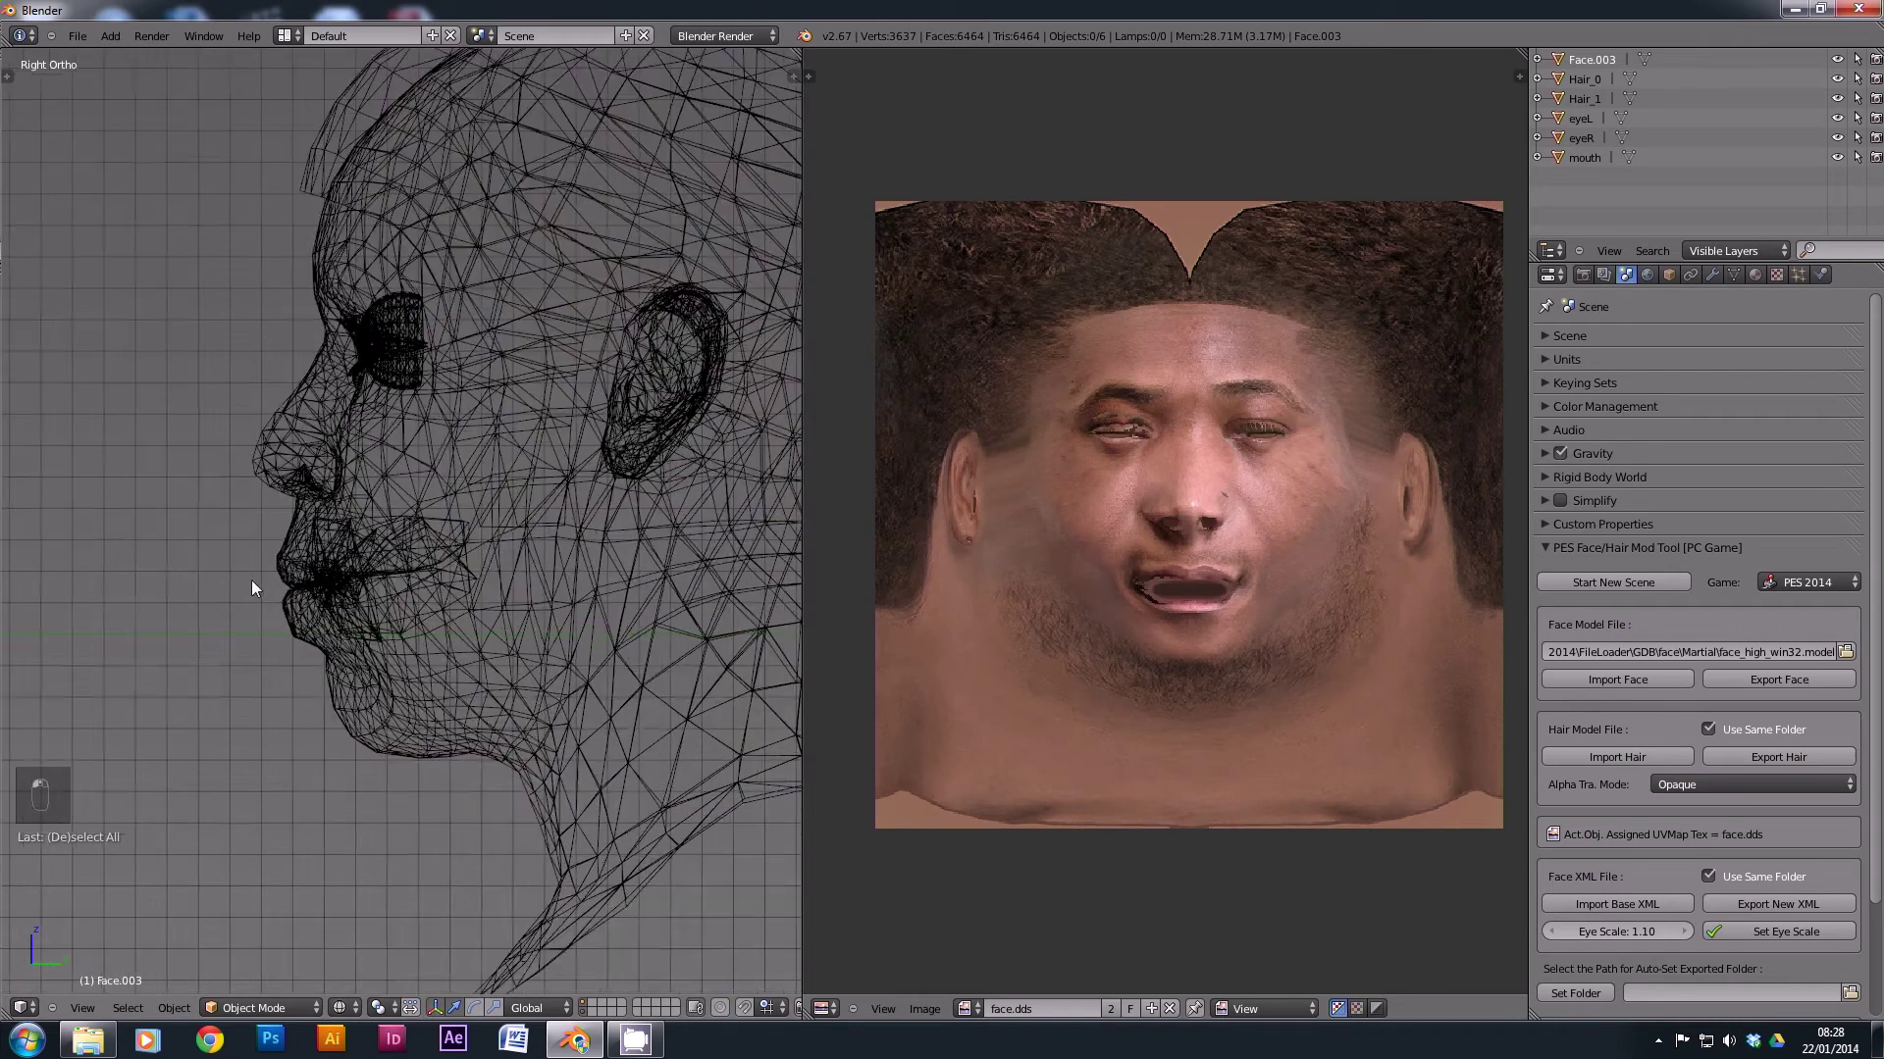
pyautogui.rightClick(491, 531)
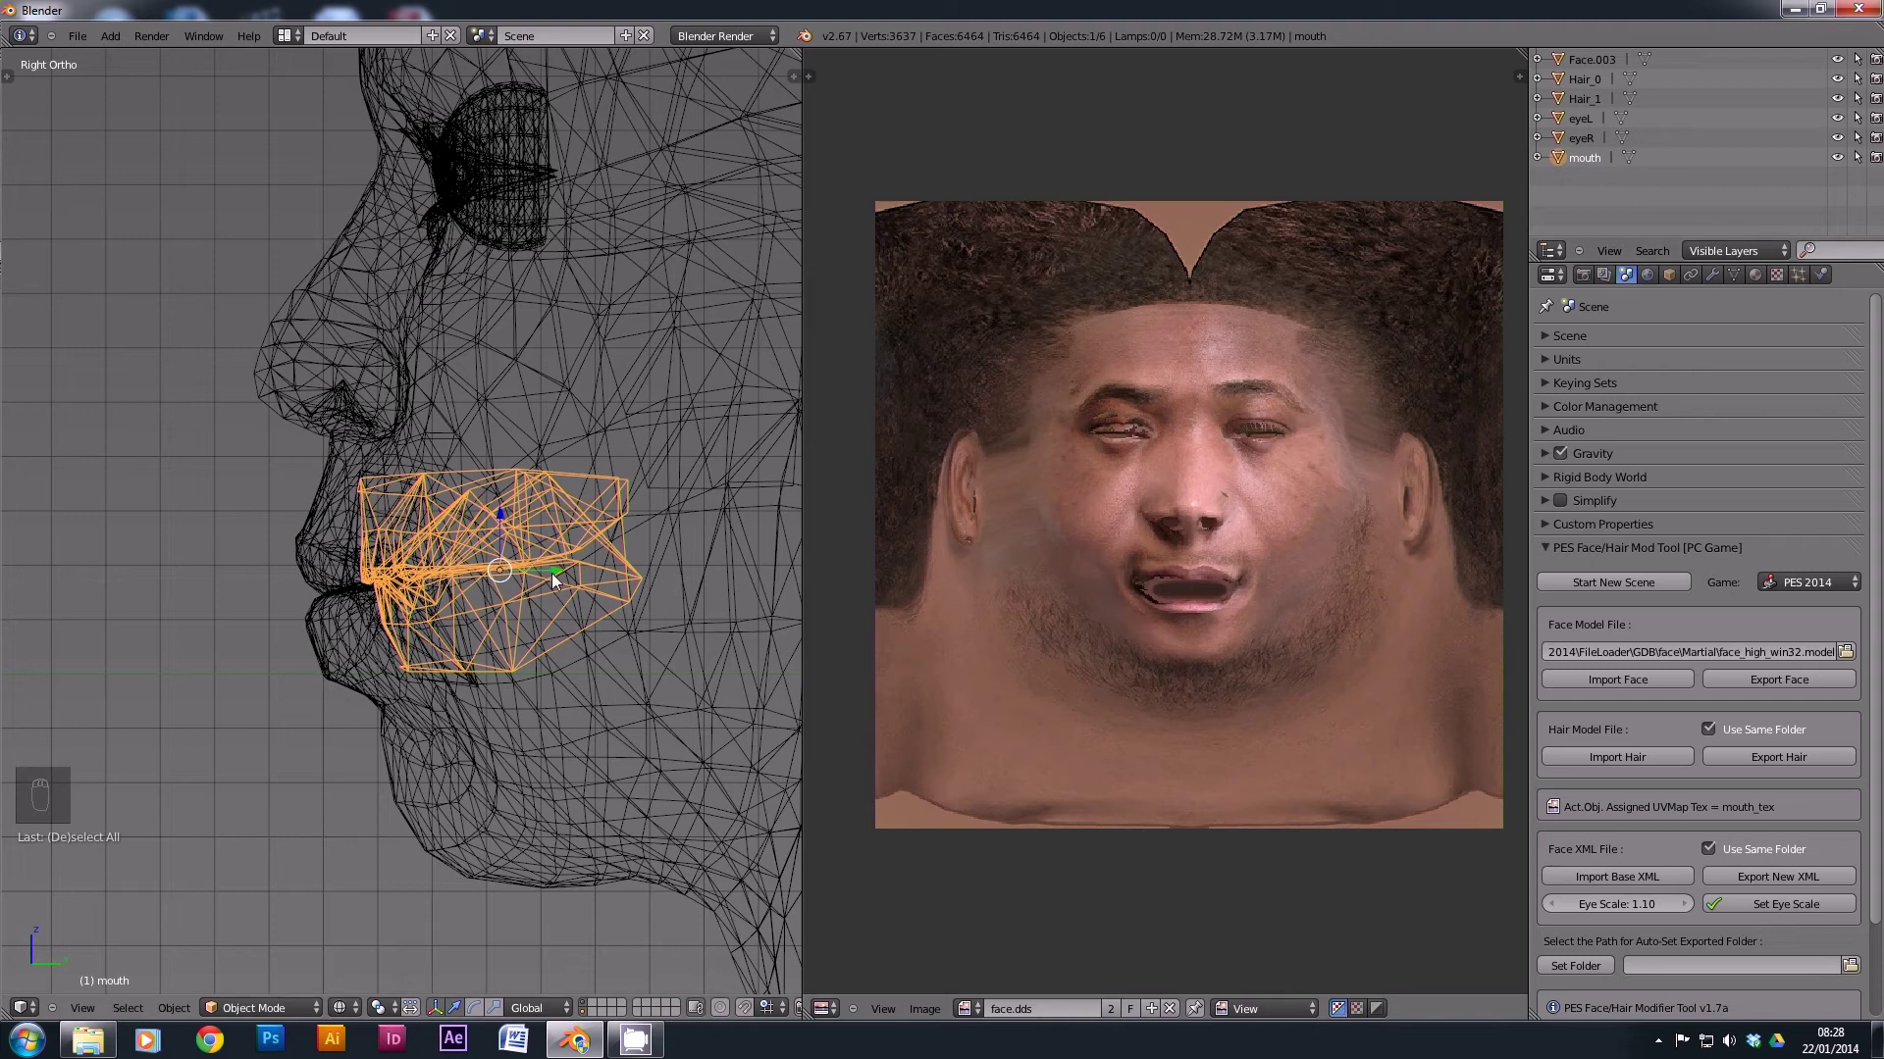
pyautogui.moveTo(551, 573); pyautogui.dragTo(556, 573)
pyautogui.scroll(-4, 516, 416)
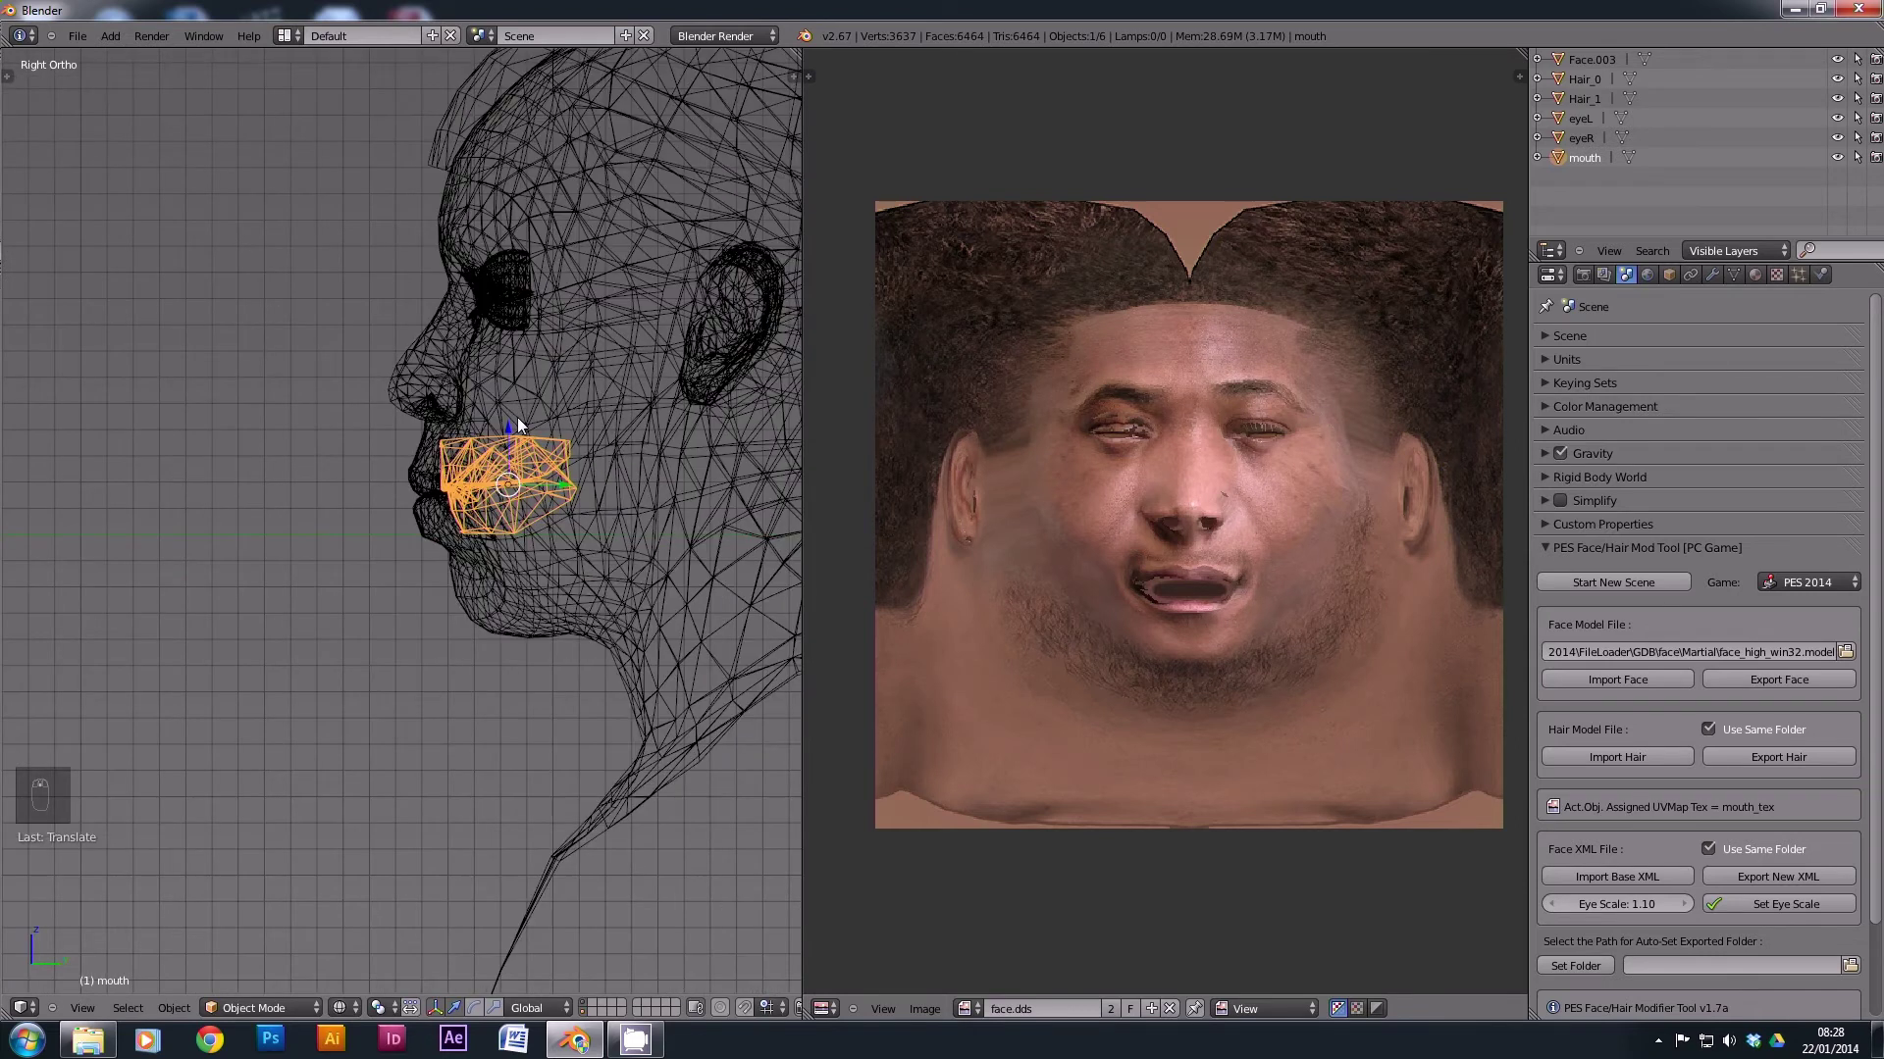
# Return to the front view with textured shading and centre the head in the view.
pyautogui.press('KP_1')
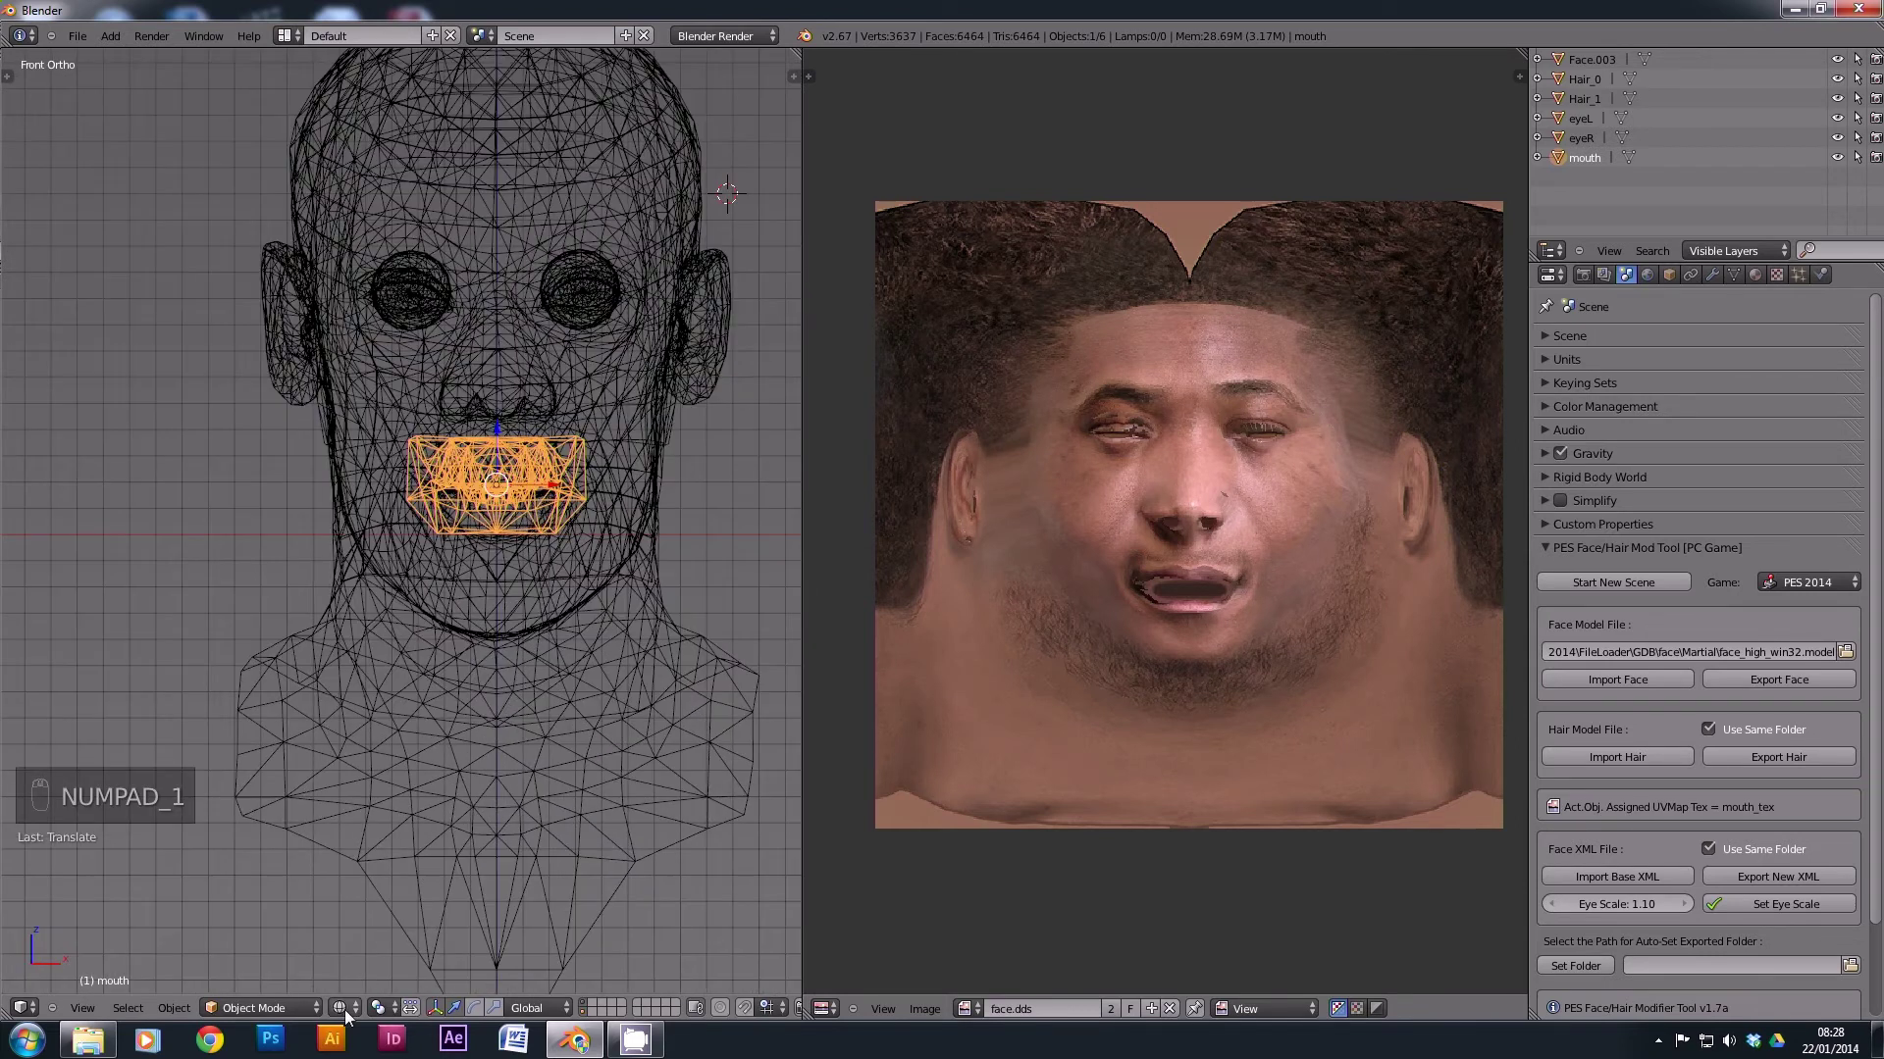
pyautogui.click(339, 1007)
pyautogui.click(379, 928)
pyautogui.keyDown('shift'); pyautogui.moveTo(473, 310); pyautogui.dragTo(500, 437, button='middle'); pyautogui.keyUp('shift')
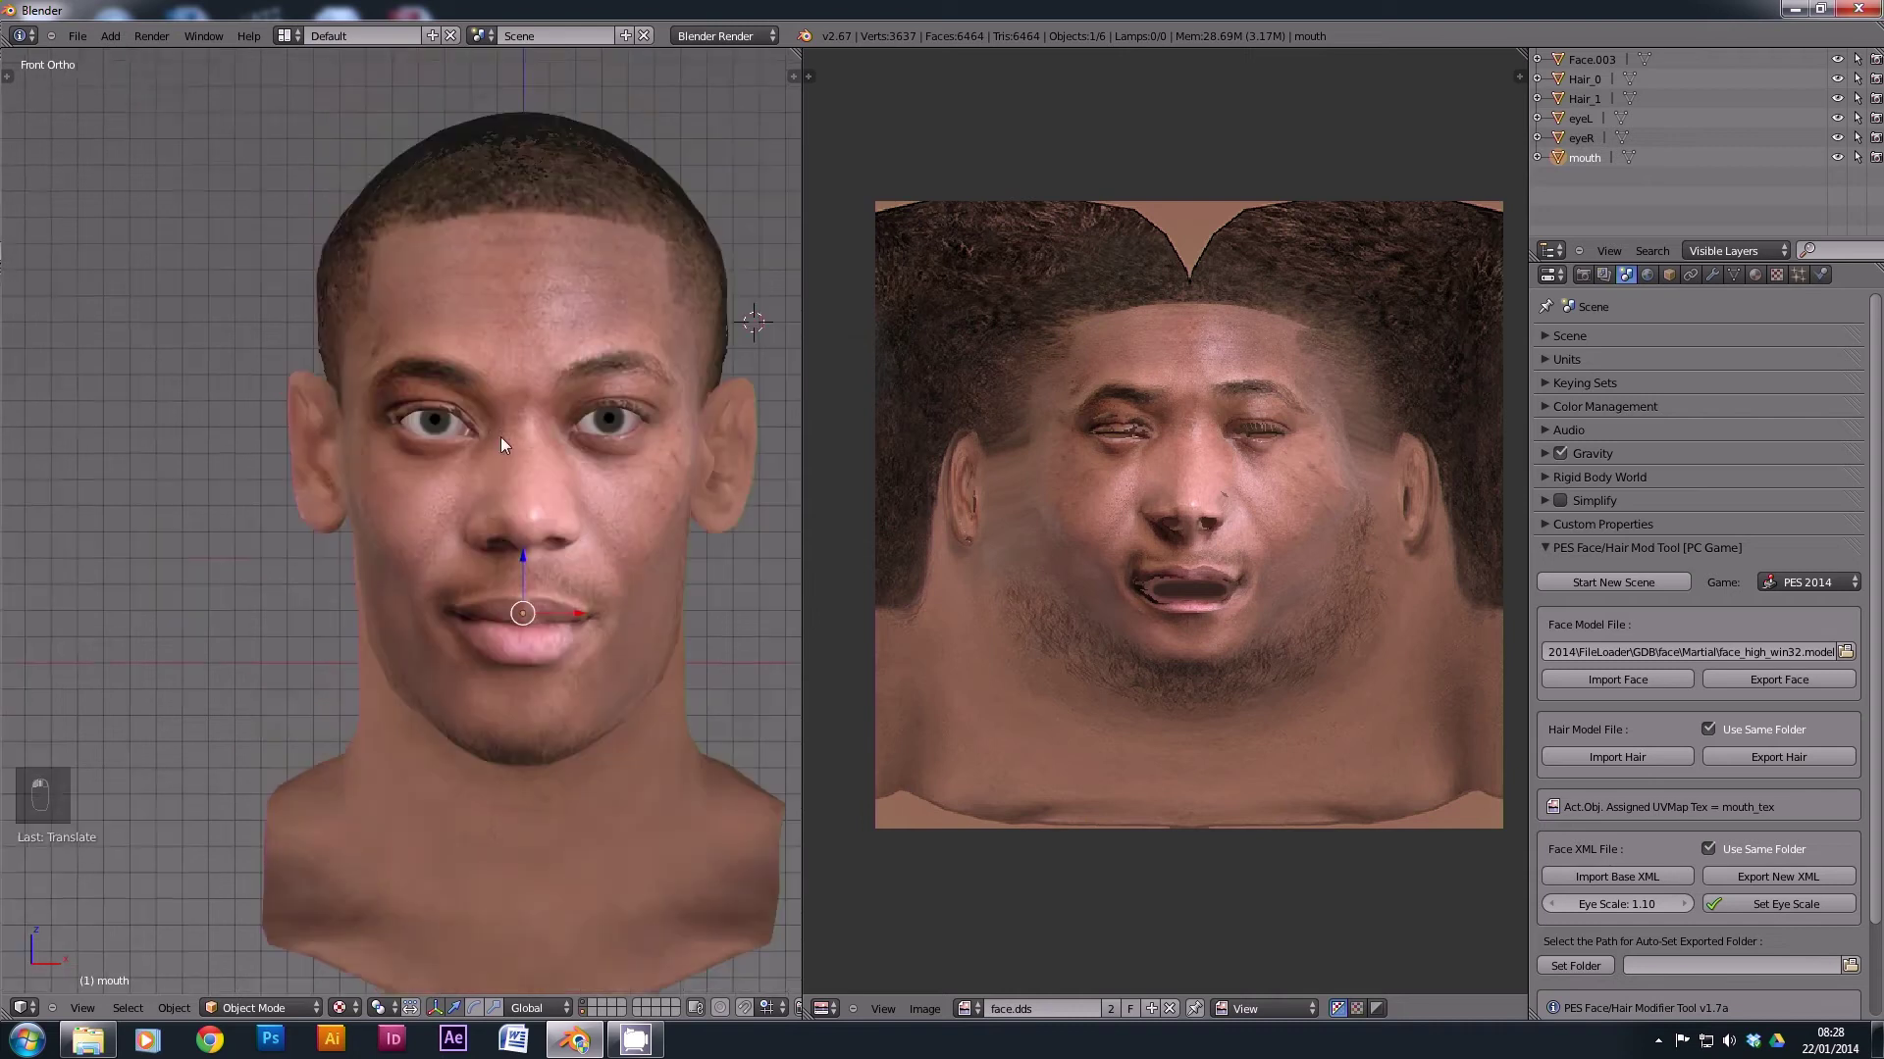
# Nudge the eyeR and eyeL objects slightly in the front view to align them with the eye openings.
pyautogui.scroll(5, 504, 443)
pyautogui.rightClick(331, 488)
pyautogui.scroll(-2, 458, 460)
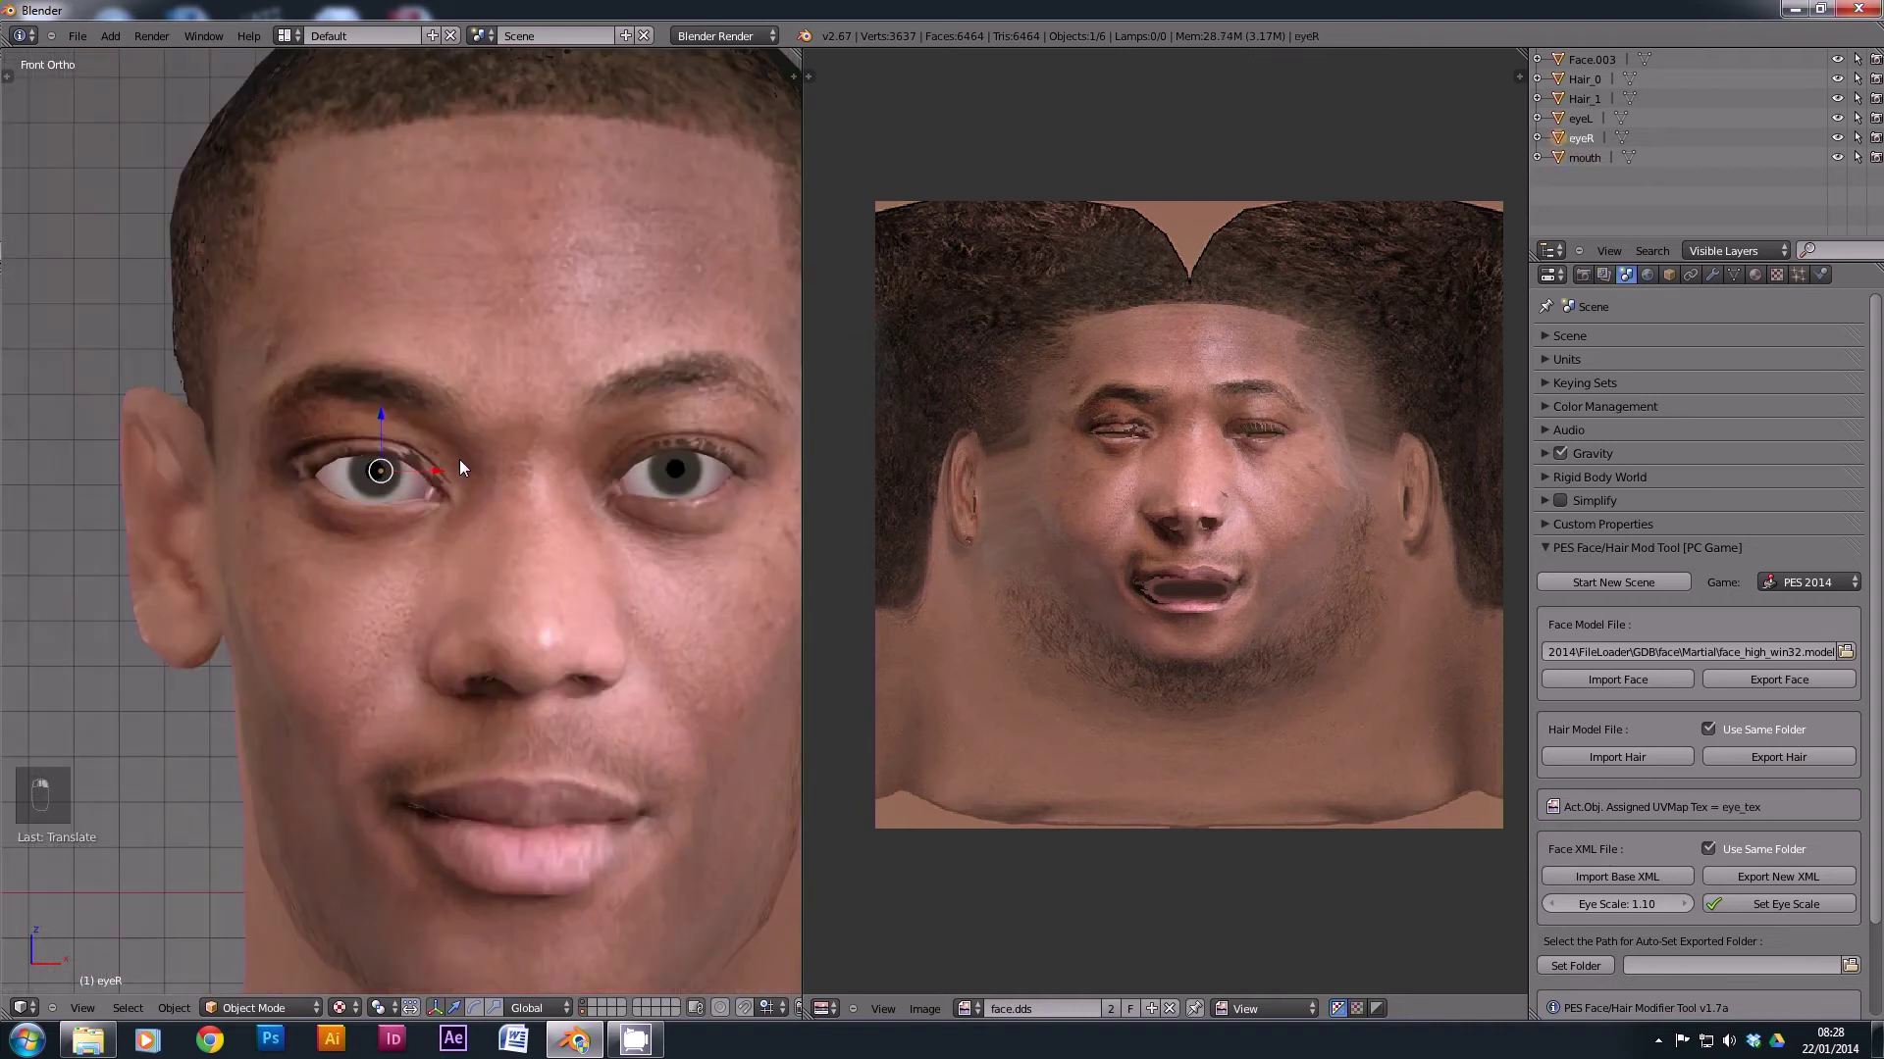
pyautogui.moveTo(381, 418); pyautogui.dragTo(380, 416)
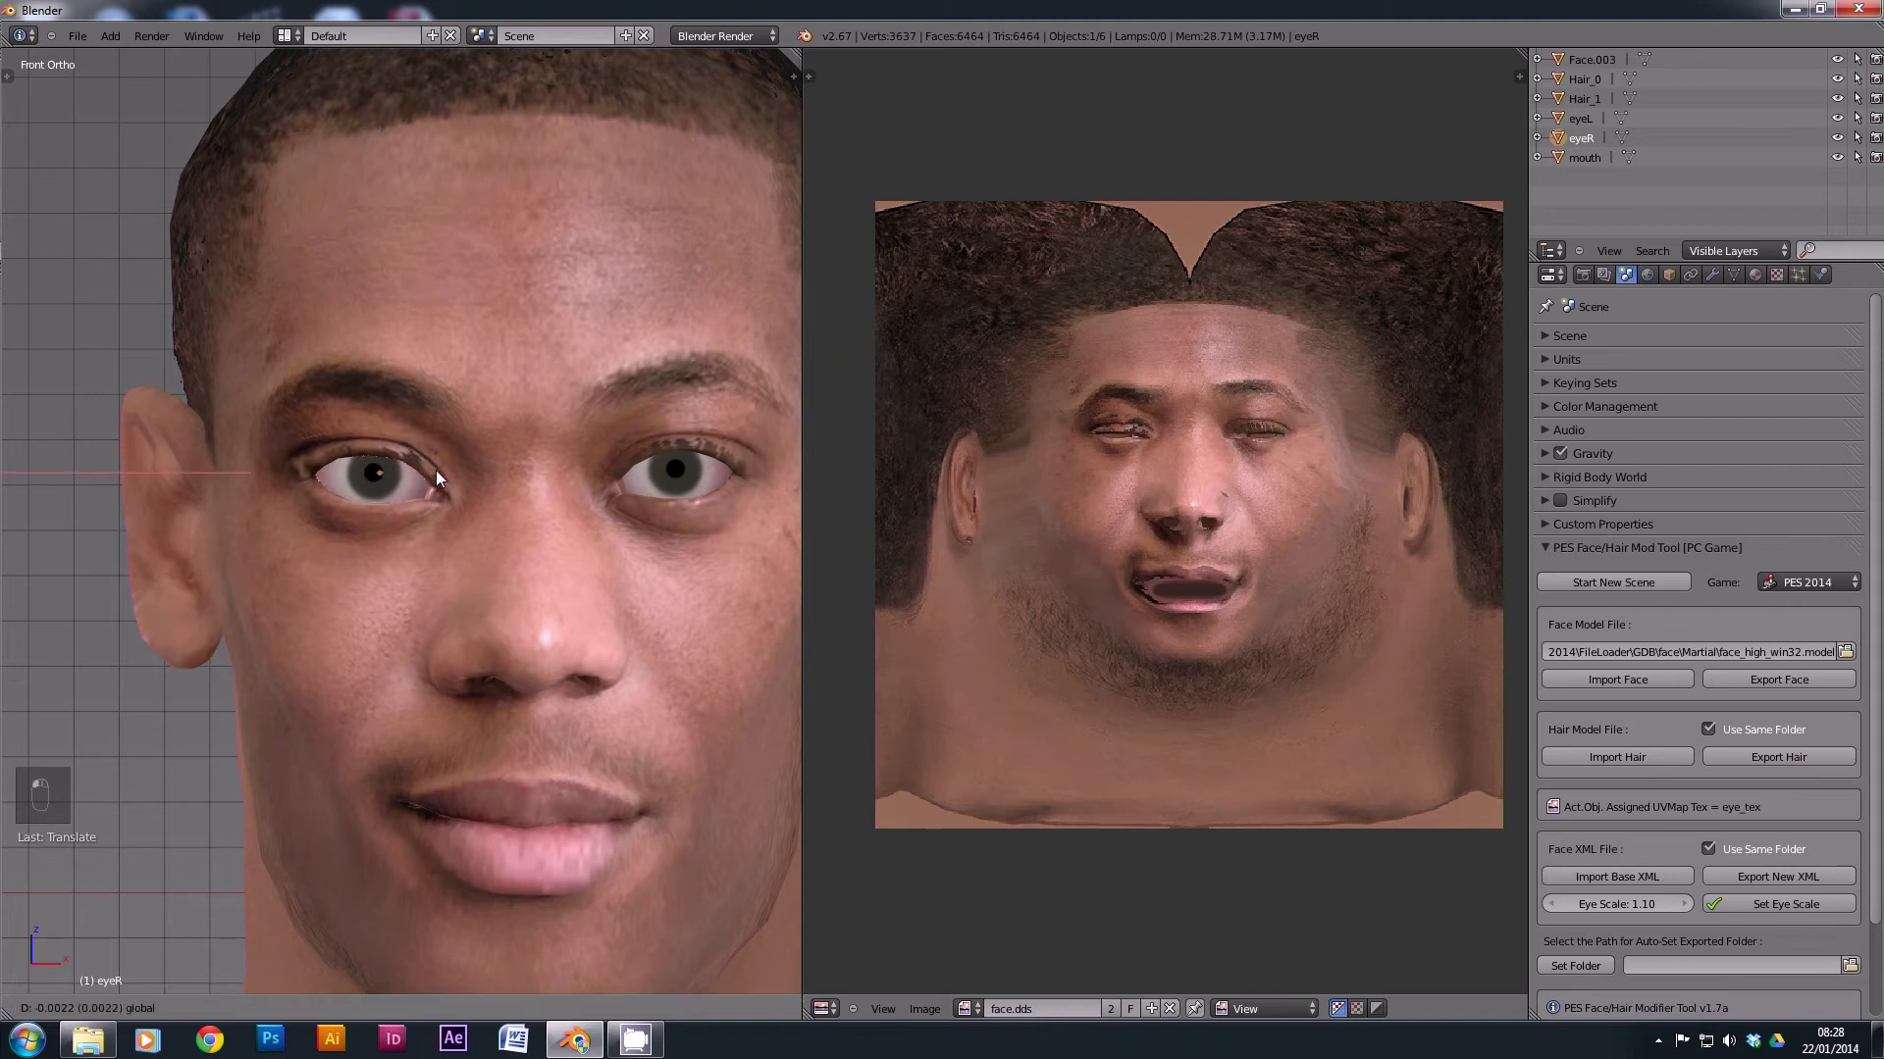
pyautogui.rightClick(691, 482)
pyautogui.moveTo(726, 471); pyautogui.dragTo(726, 467)
# Reposition an eyeball slightly within its socket in an angled close-up view.
pyautogui.moveTo(326, 590); pyautogui.dragTo(425, 504, button='middle')
pyautogui.scroll(5, 462, 467)
pyautogui.rightClick(426, 504)
pyautogui.moveTo(537, 385)
pyautogui.mouseDown()
pyautogui.moveTo(562, 383)
pyautogui.moveTo(488, 416)
pyautogui.moveTo(539, 403)
pyautogui.mouseUp()
# Move the eyeL object about -0.0014 along the global Y axis to fit its socket.
pyautogui.moveTo(539, 404); pyautogui.dragTo(462, 596, button='middle')
pyautogui.rightClick(381, 402)
pyautogui.moveTo(381, 402)
pyautogui.mouseDown(button='middle')
pyautogui.moveTo(492, 422)
pyautogui.moveTo(412, 392)
pyautogui.mouseUp(button='middle')
pyautogui.press('g')
pyautogui.press('y')
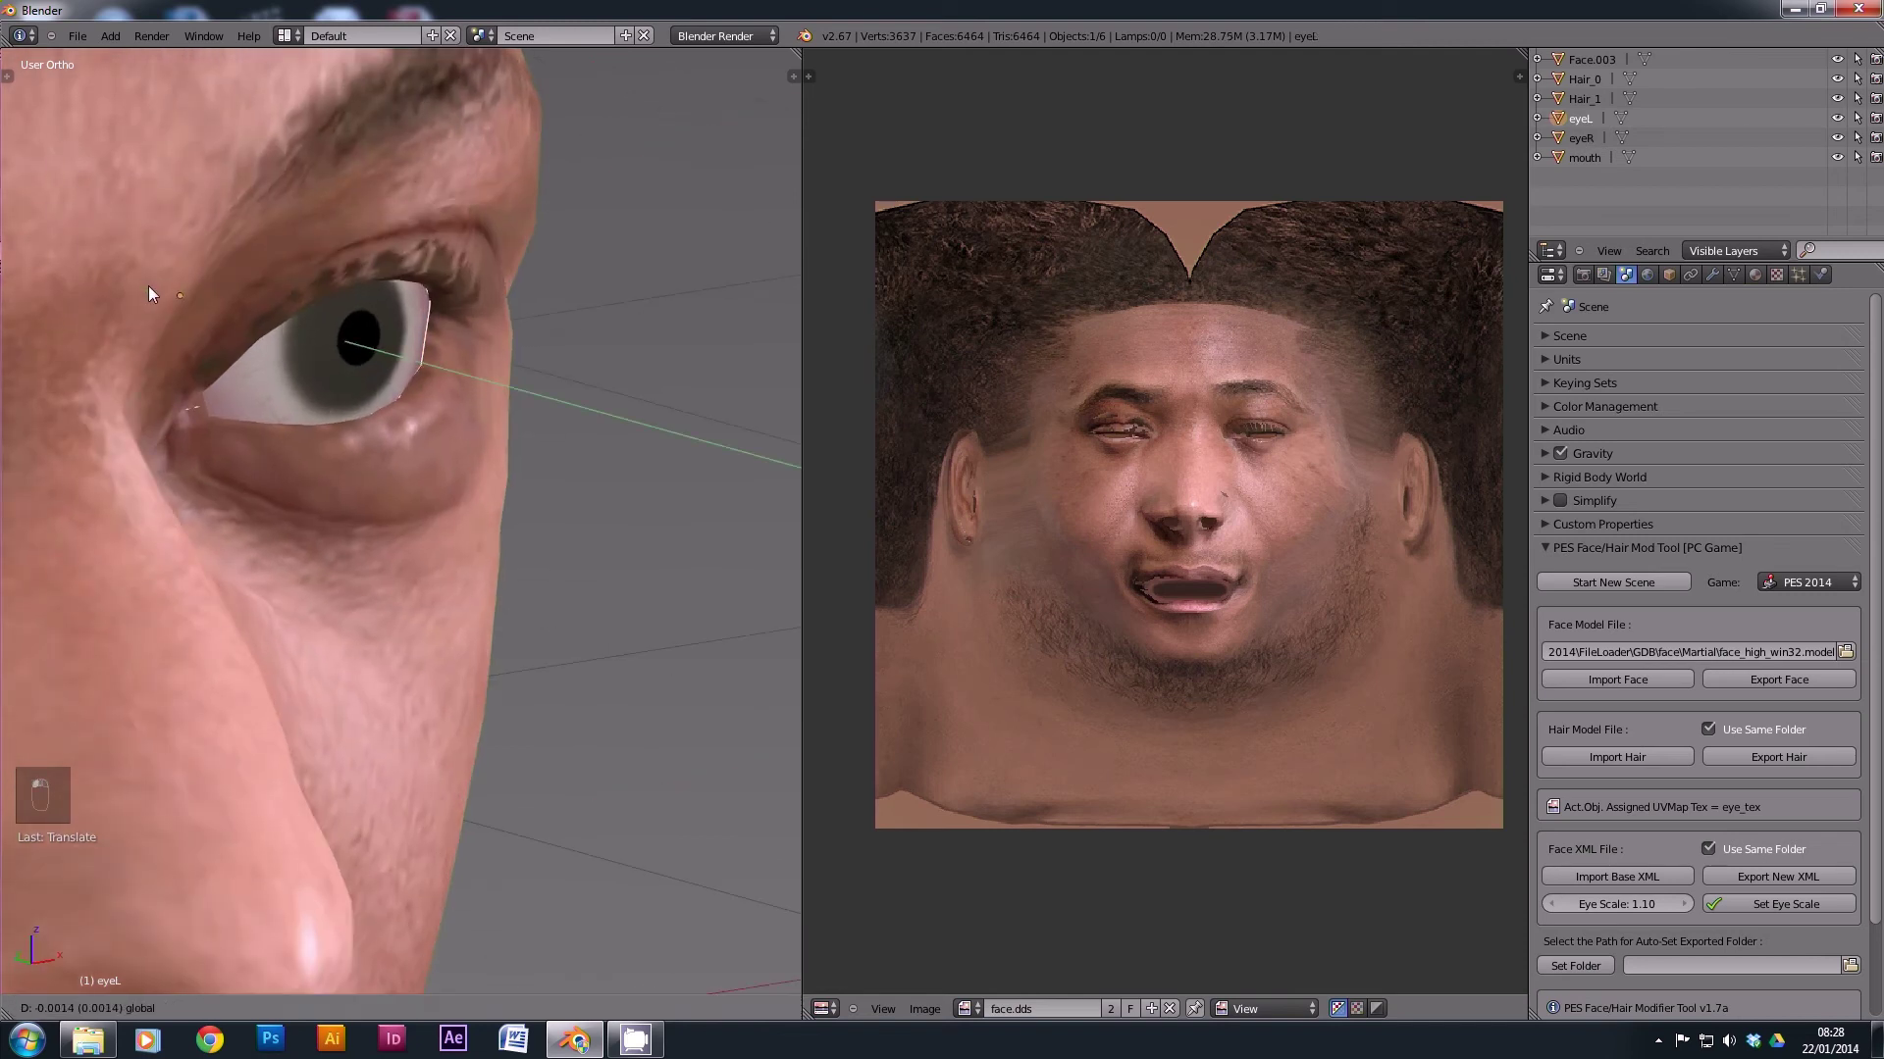
pyautogui.click(144, 284)
pyautogui.moveTo(143, 285); pyautogui.dragTo(303, 504, button='middle')
pyautogui.scroll(-2, 296, 496)
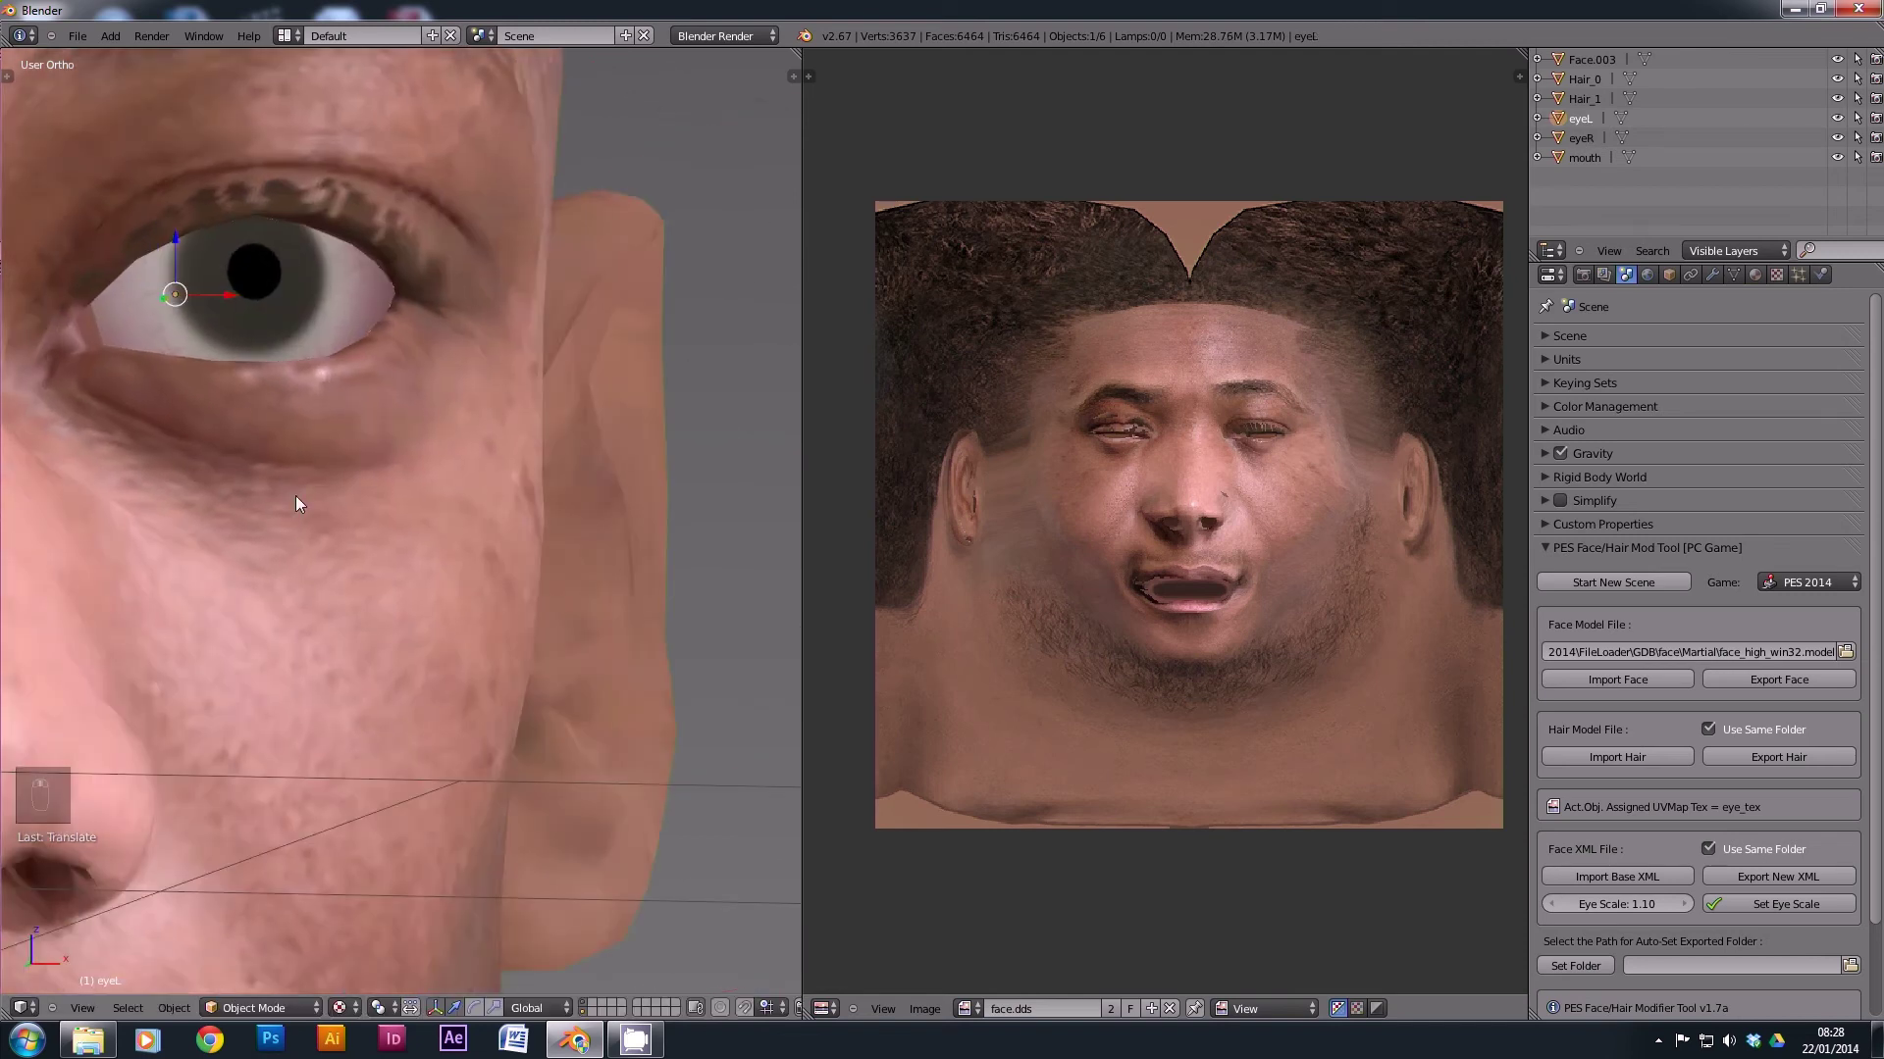
# Check the alignment of both eyes from the front, close up and from a distance.
pyautogui.press('KP_1')
pyautogui.scroll(-5, 295, 465)
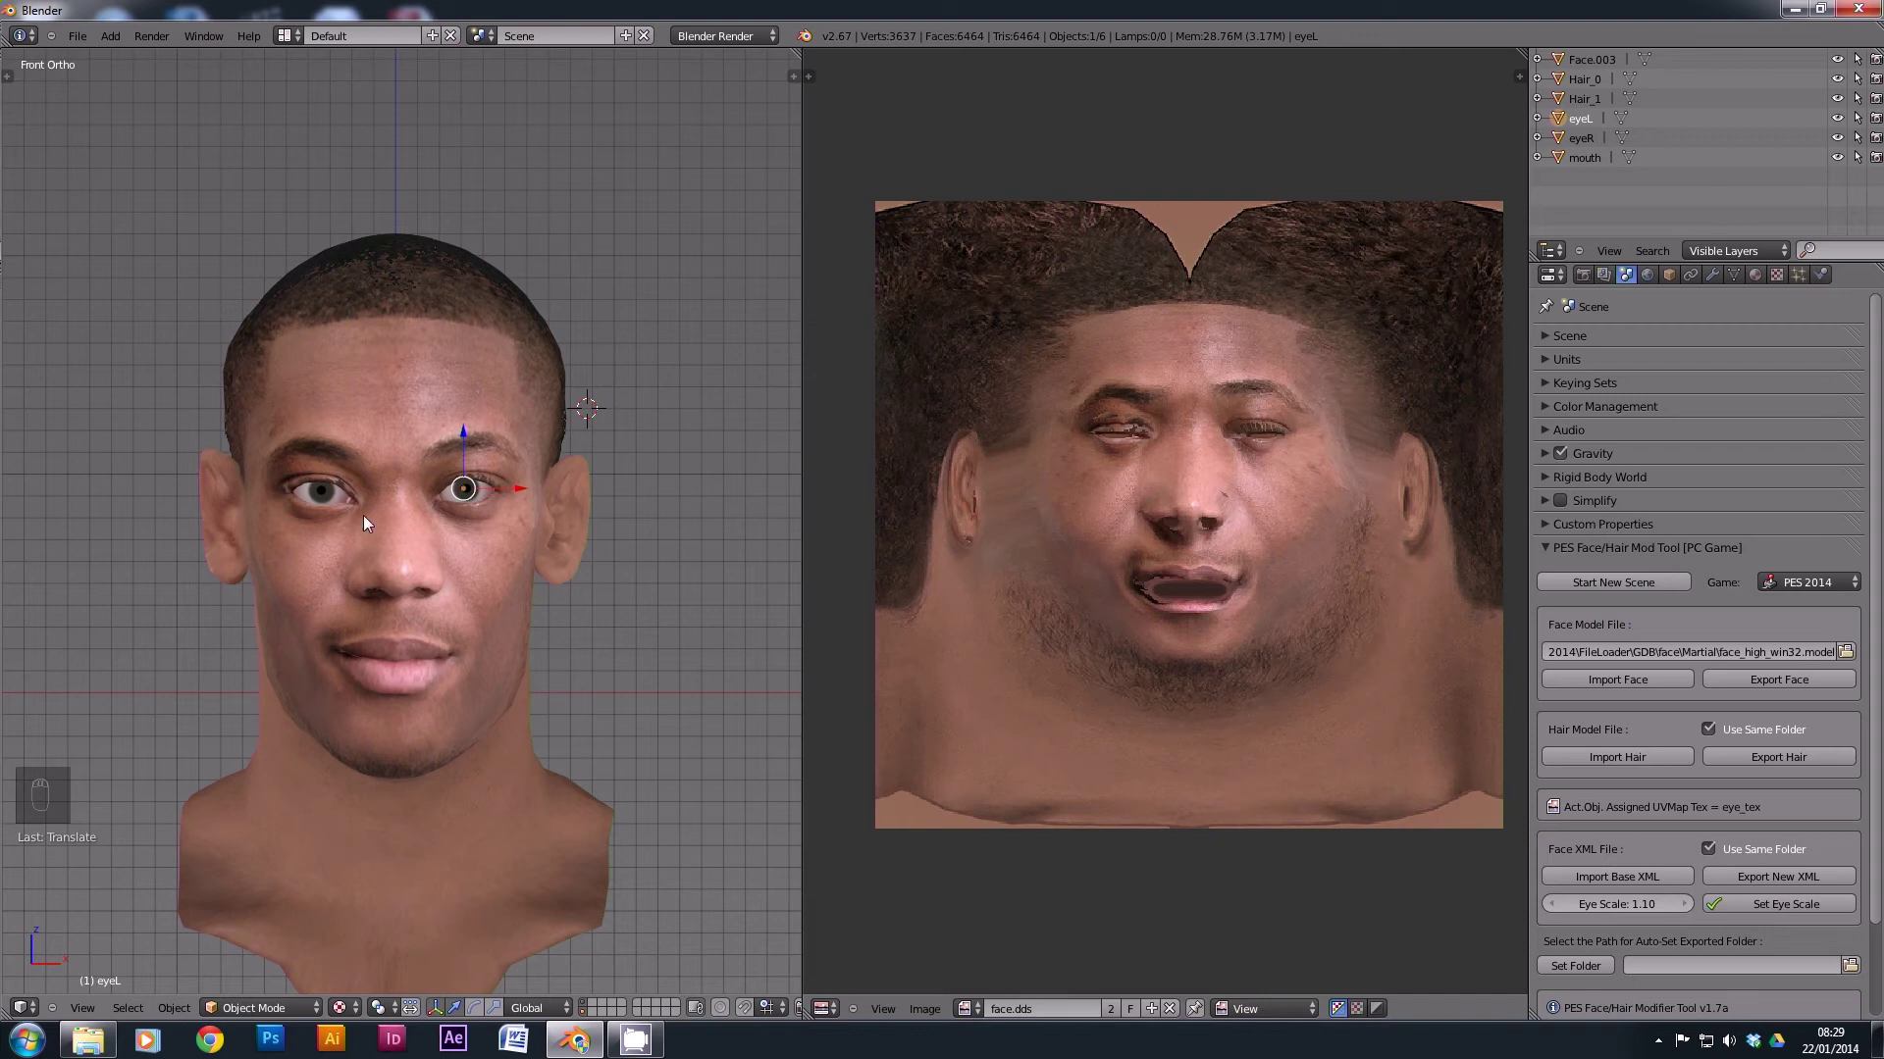
pyautogui.scroll(-3, 359, 515)
pyautogui.scroll(5, 290, 542)
pyautogui.scroll(-4, 640, 486)
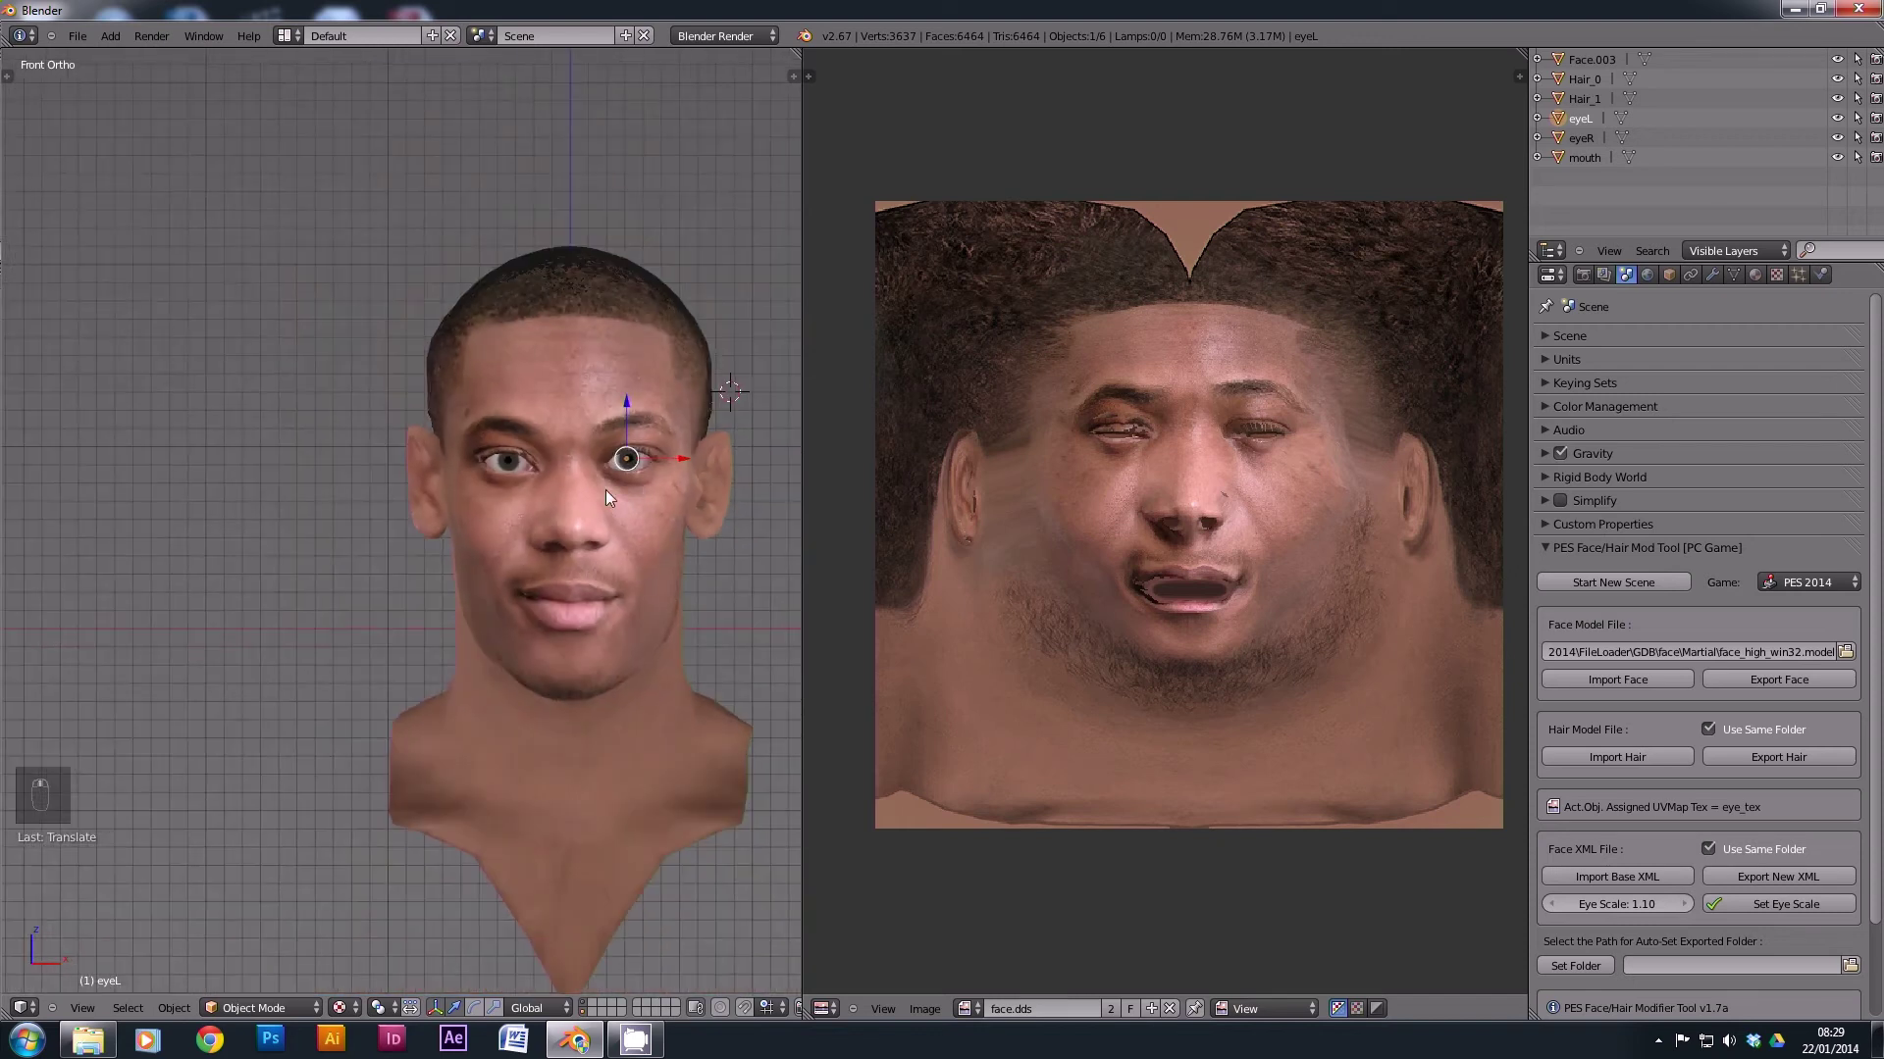
pyautogui.scroll(5, 578, 497)
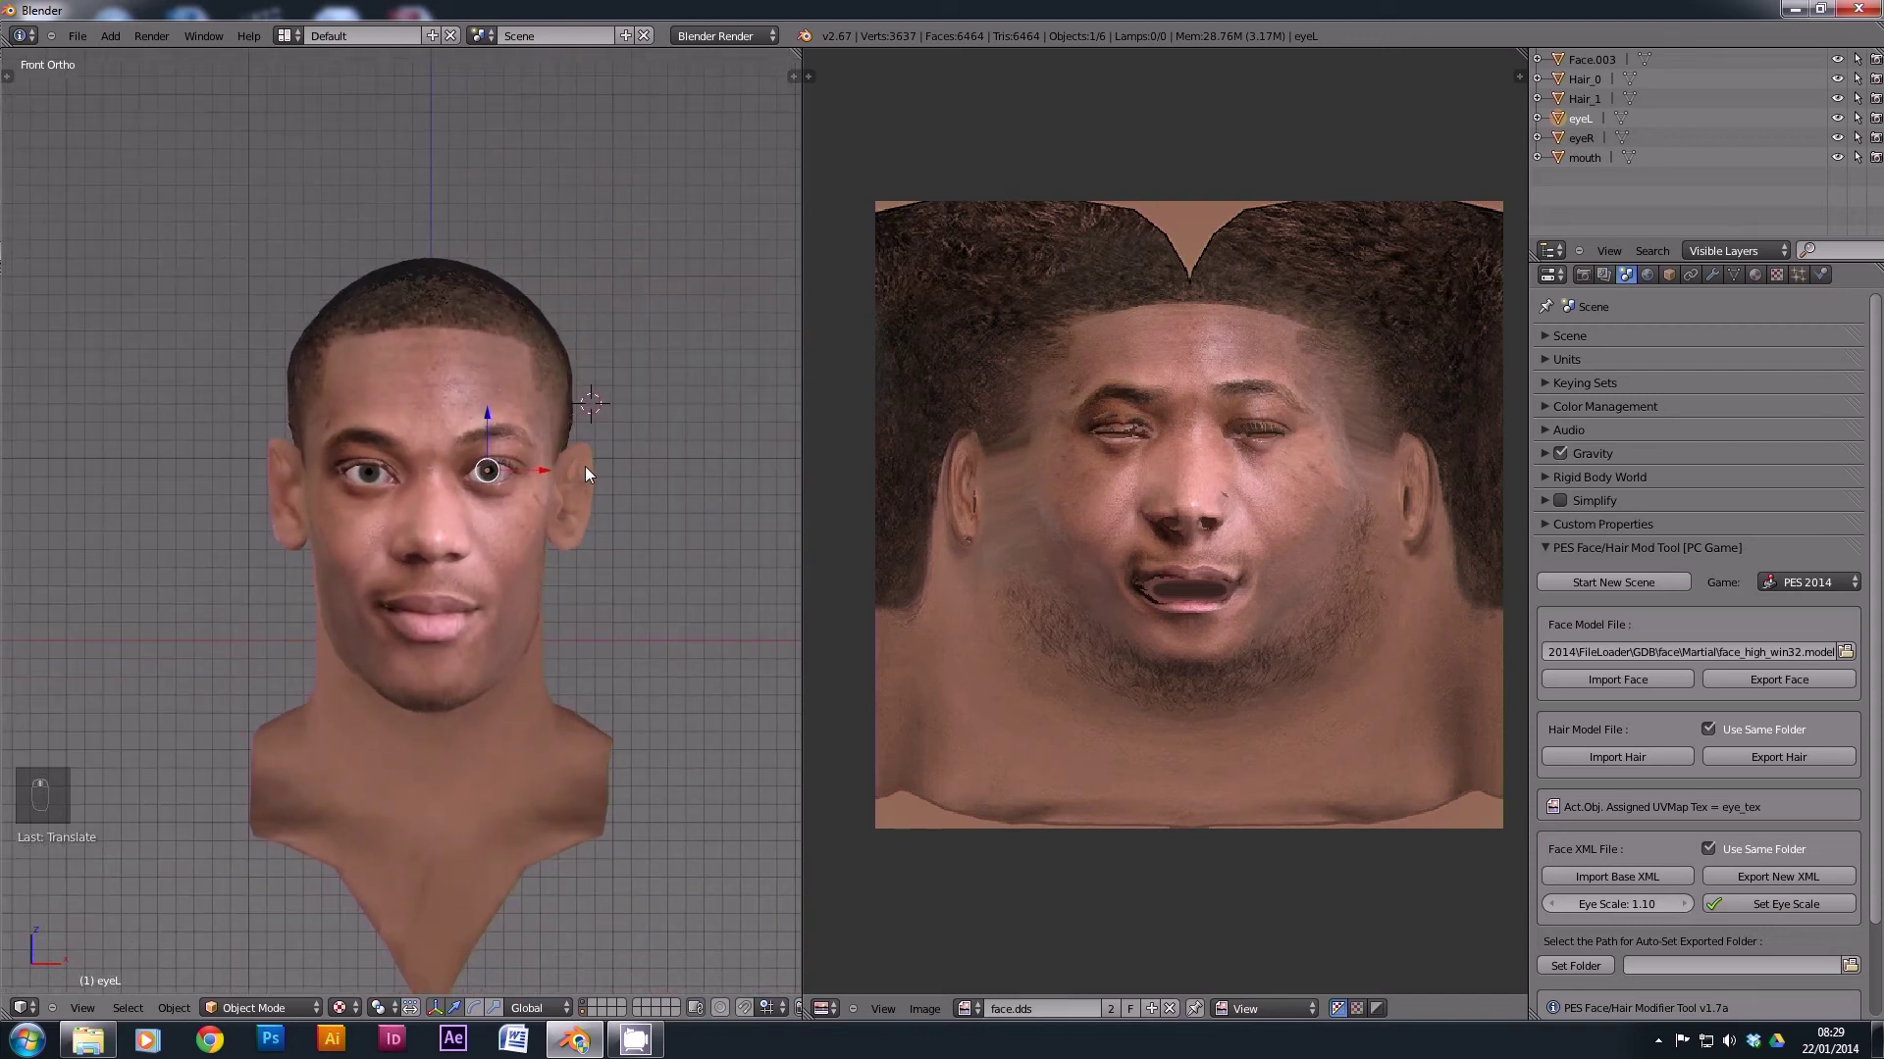
pyautogui.scroll(-5, 509, 430)
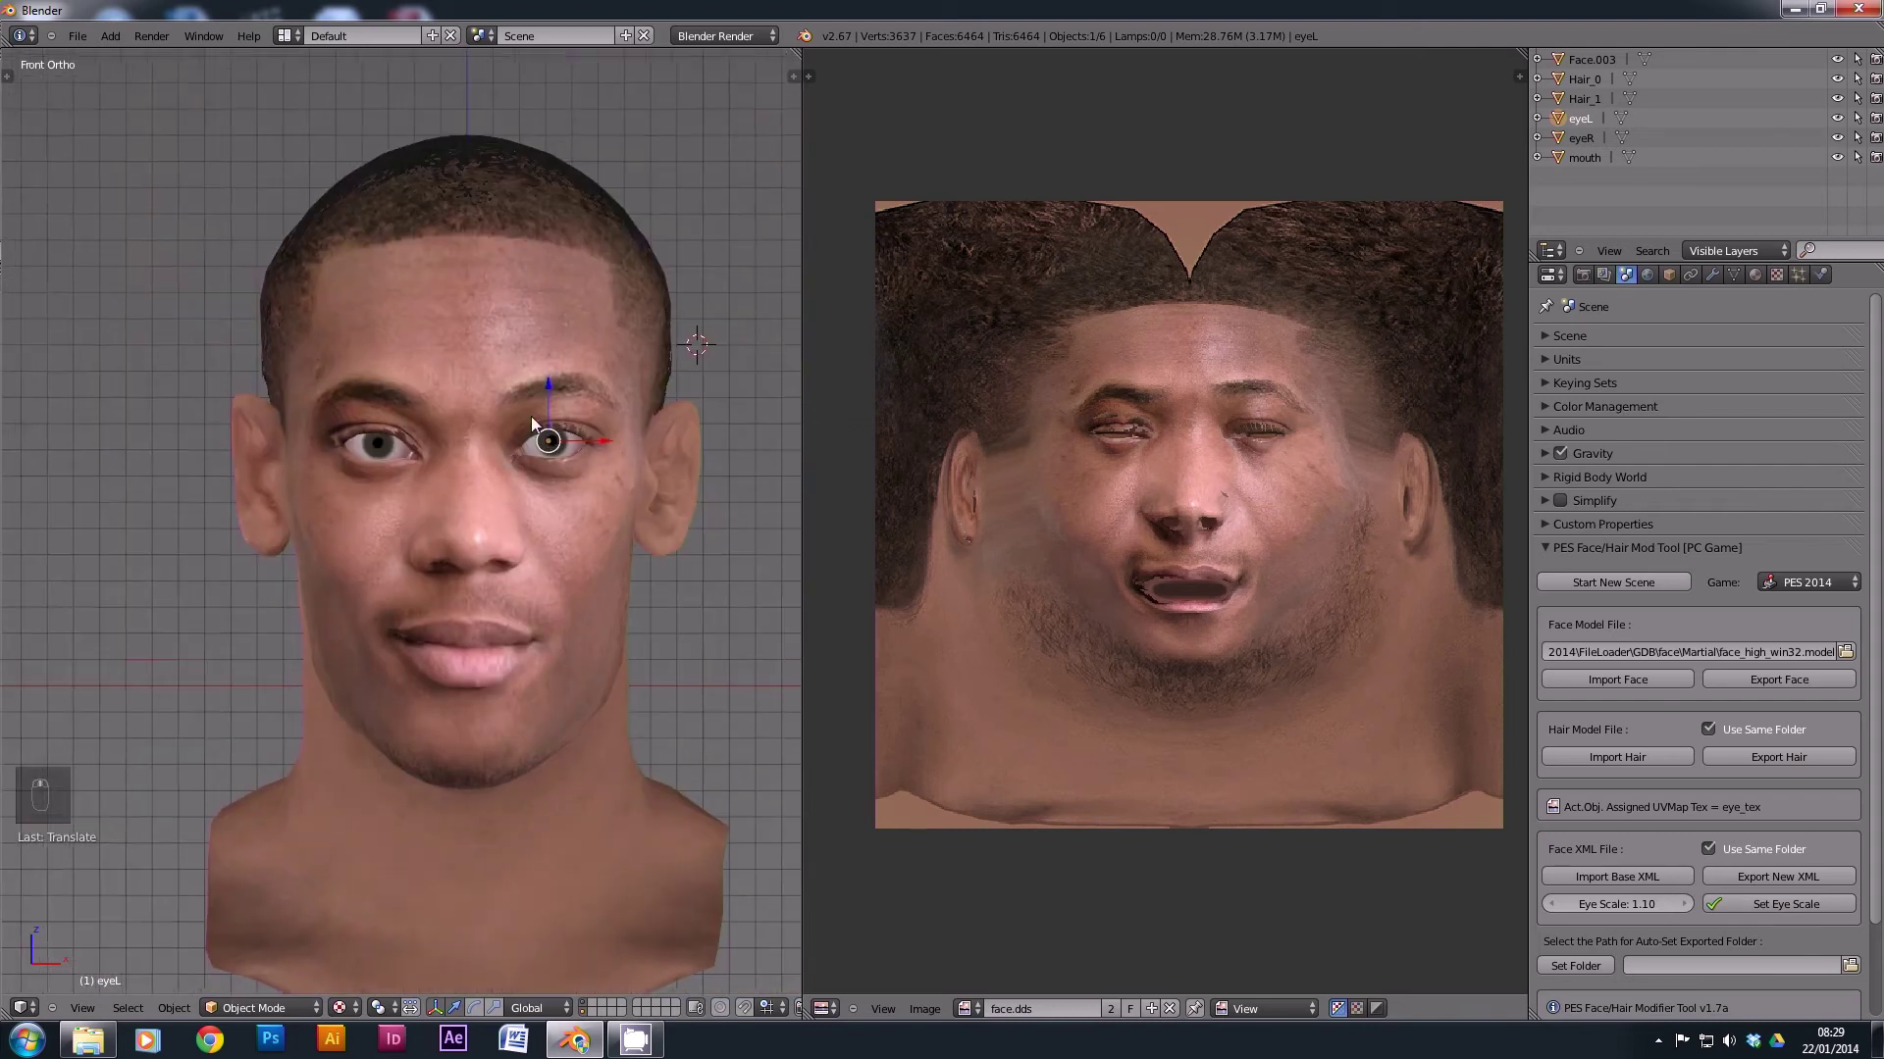
pyautogui.scroll(-1, 502, 427)
pyautogui.scroll(3, 469, 449)
pyautogui.scroll(-3, 479, 435)
pyautogui.scroll(-3, 500, 446)
# Select the eyeR object in an angled view and move it about 0.0024 along X and 0.0007 along Y.
pyautogui.press('a')
pyautogui.rightClick(465, 685)
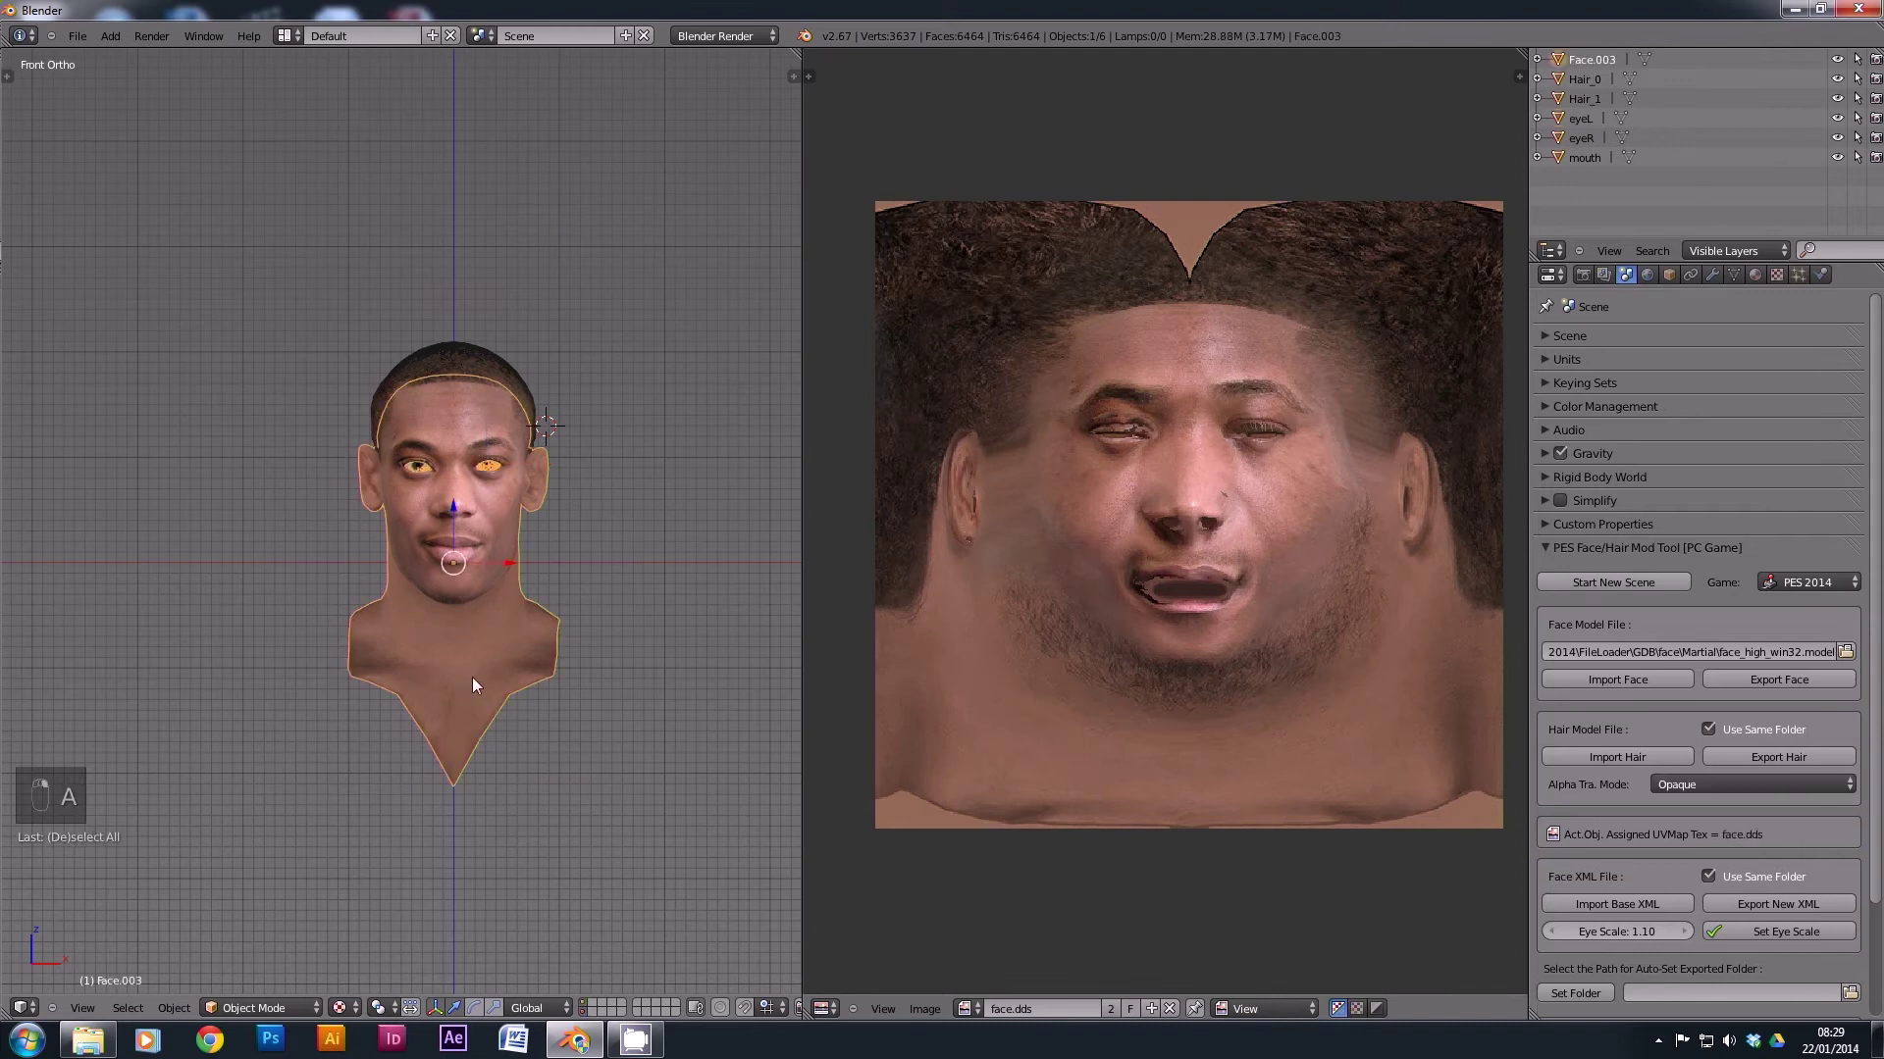
pyautogui.scroll(8, 442, 532)
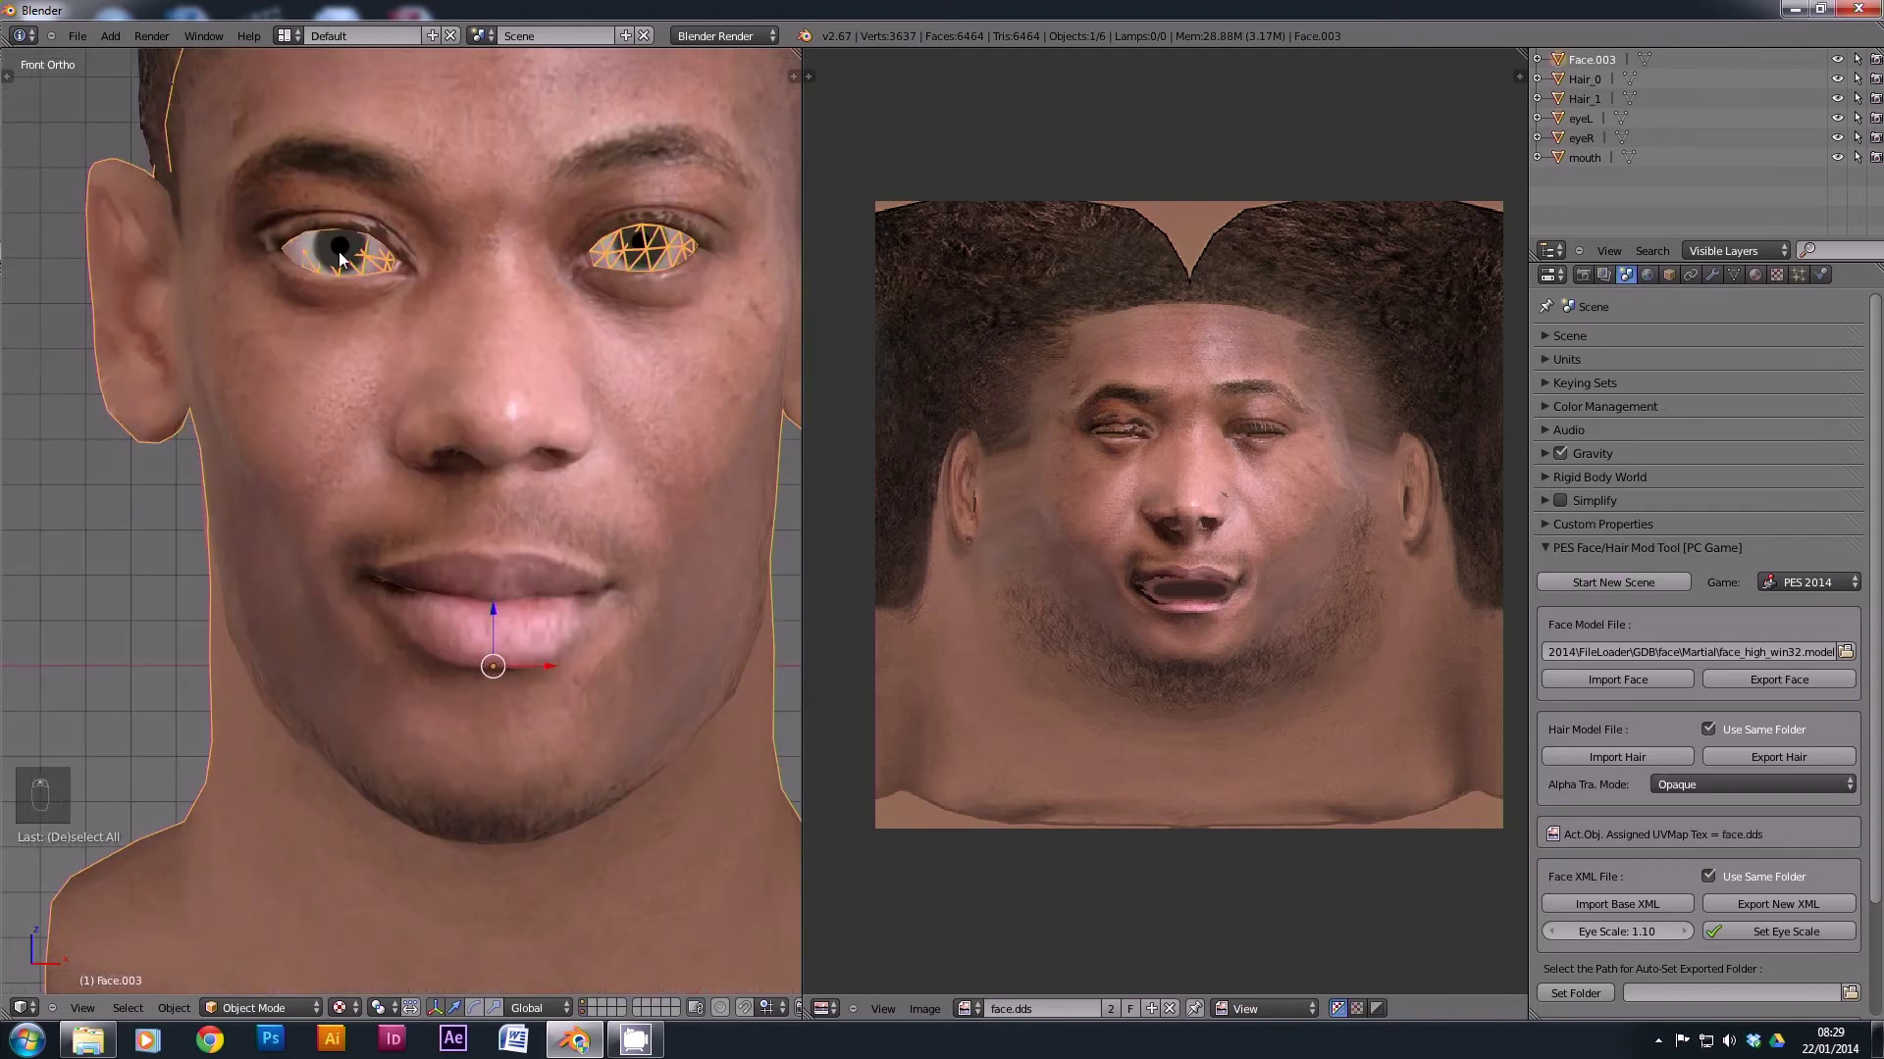
pyautogui.scroll(2, 340, 258)
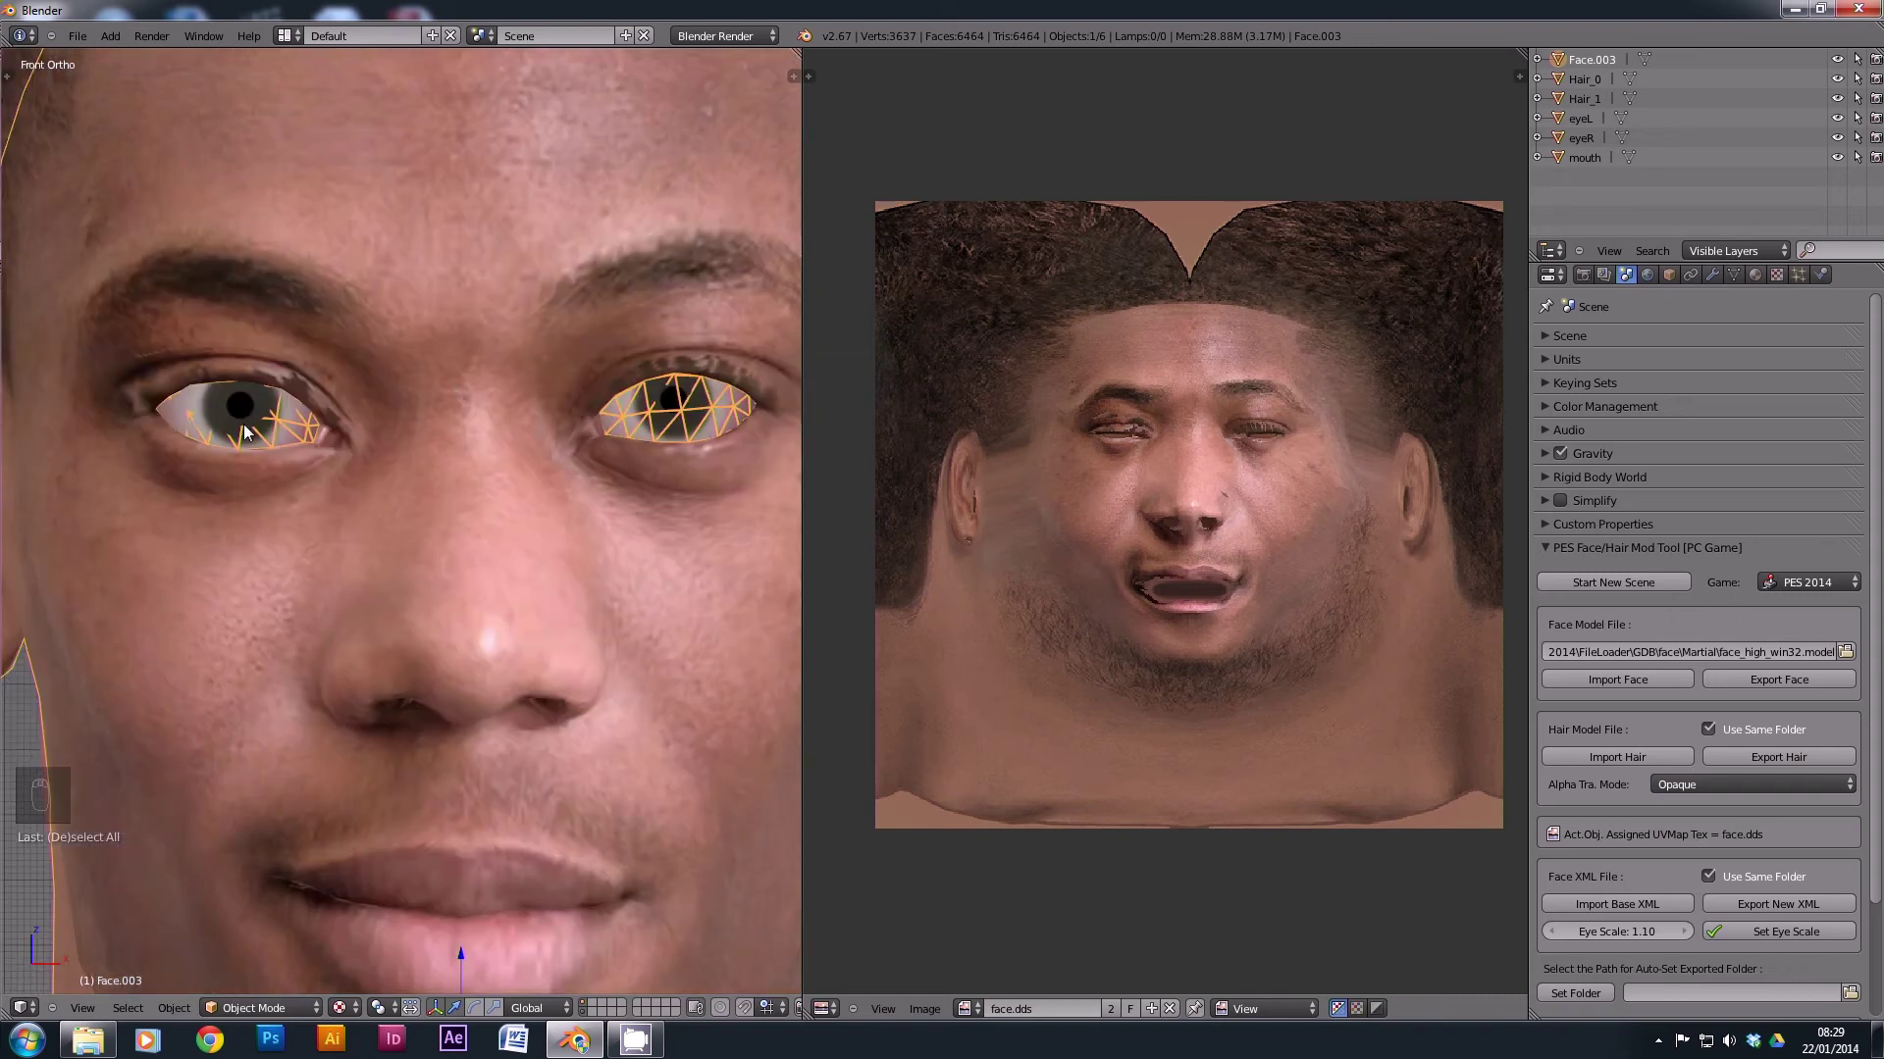
pyautogui.moveTo(149, 408); pyautogui.dragTo(346, 440, button='middle')
pyautogui.rightClick(345, 439)
pyautogui.press('g')
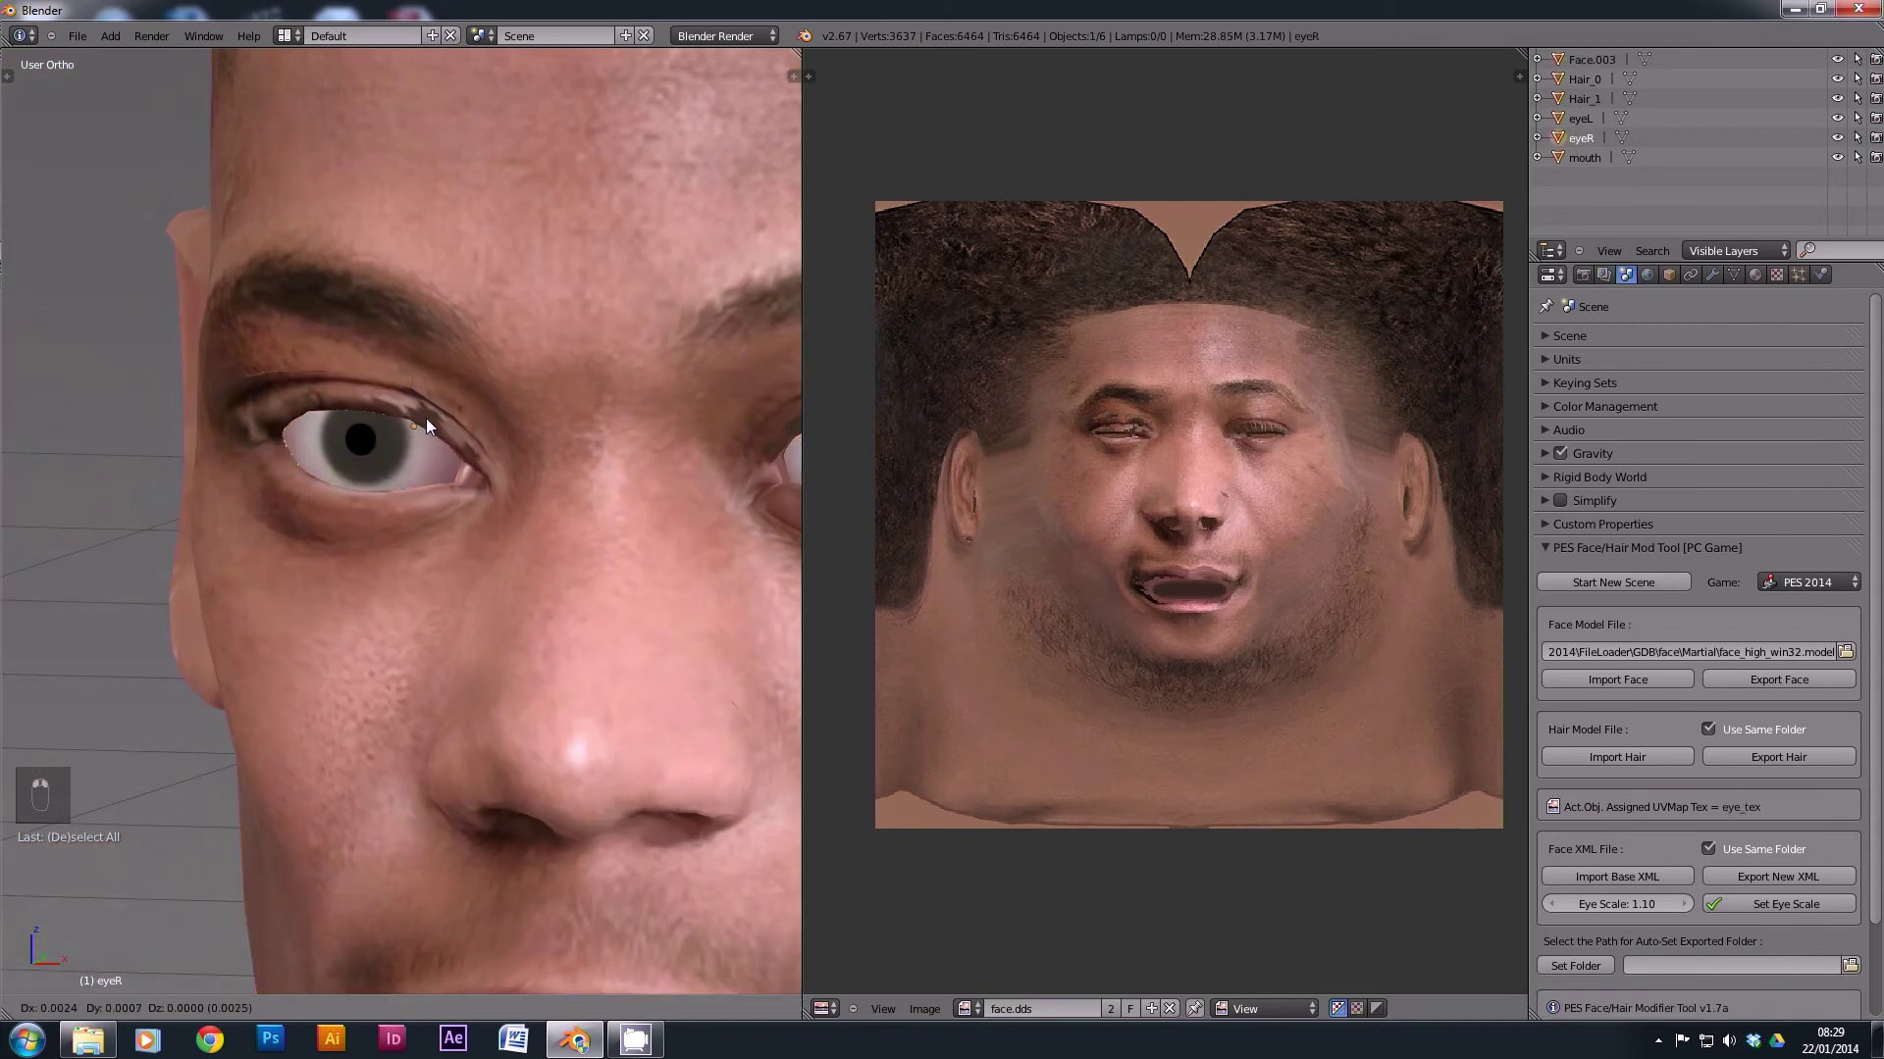
pyautogui.click(427, 418)
# Clear the selection and examine the complete head and eyes from an angle at different distances.
pyautogui.rightClick(399, 593)
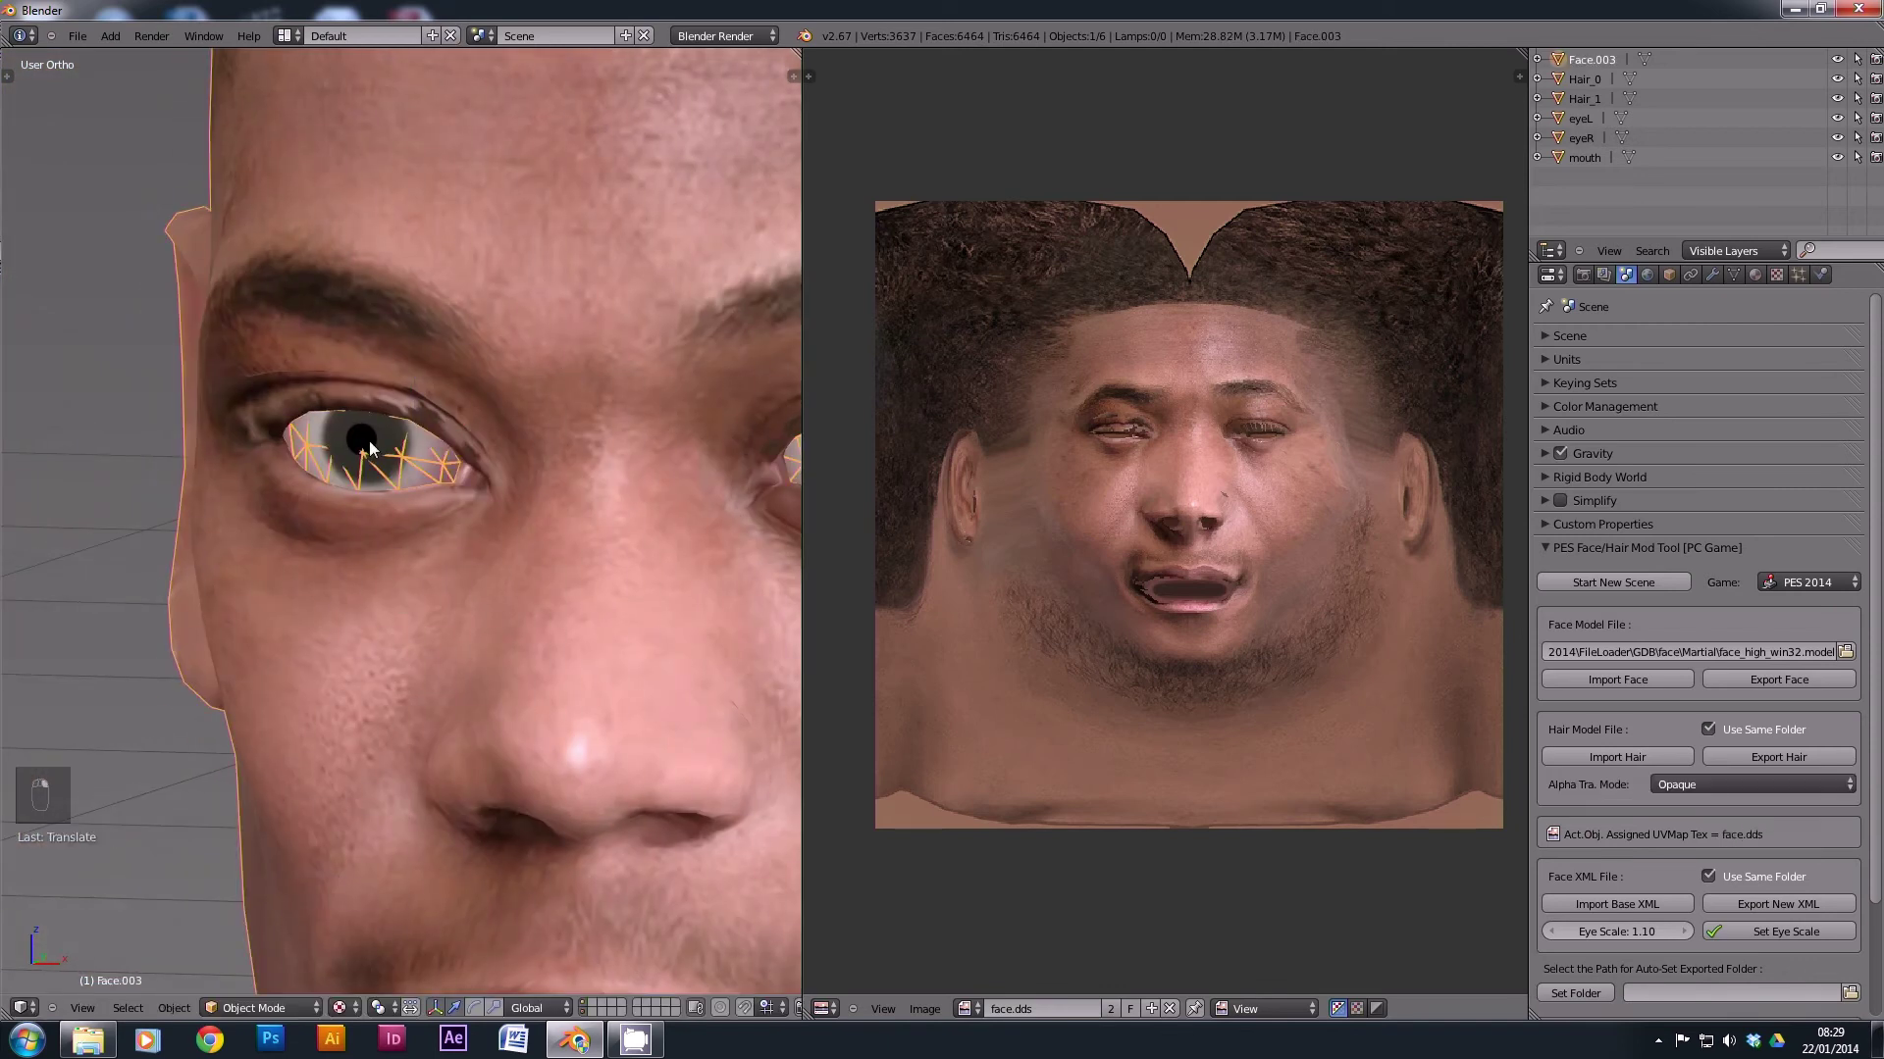
pyautogui.scroll(-3, 368, 440)
pyautogui.moveTo(365, 575); pyautogui.dragTo(294, 739, button='middle')
pyautogui.scroll(-3, 212, 499)
pyautogui.scroll(-2, 338, 516)
pyautogui.scroll(4, 339, 516)
pyautogui.scroll(-3, 343, 504)
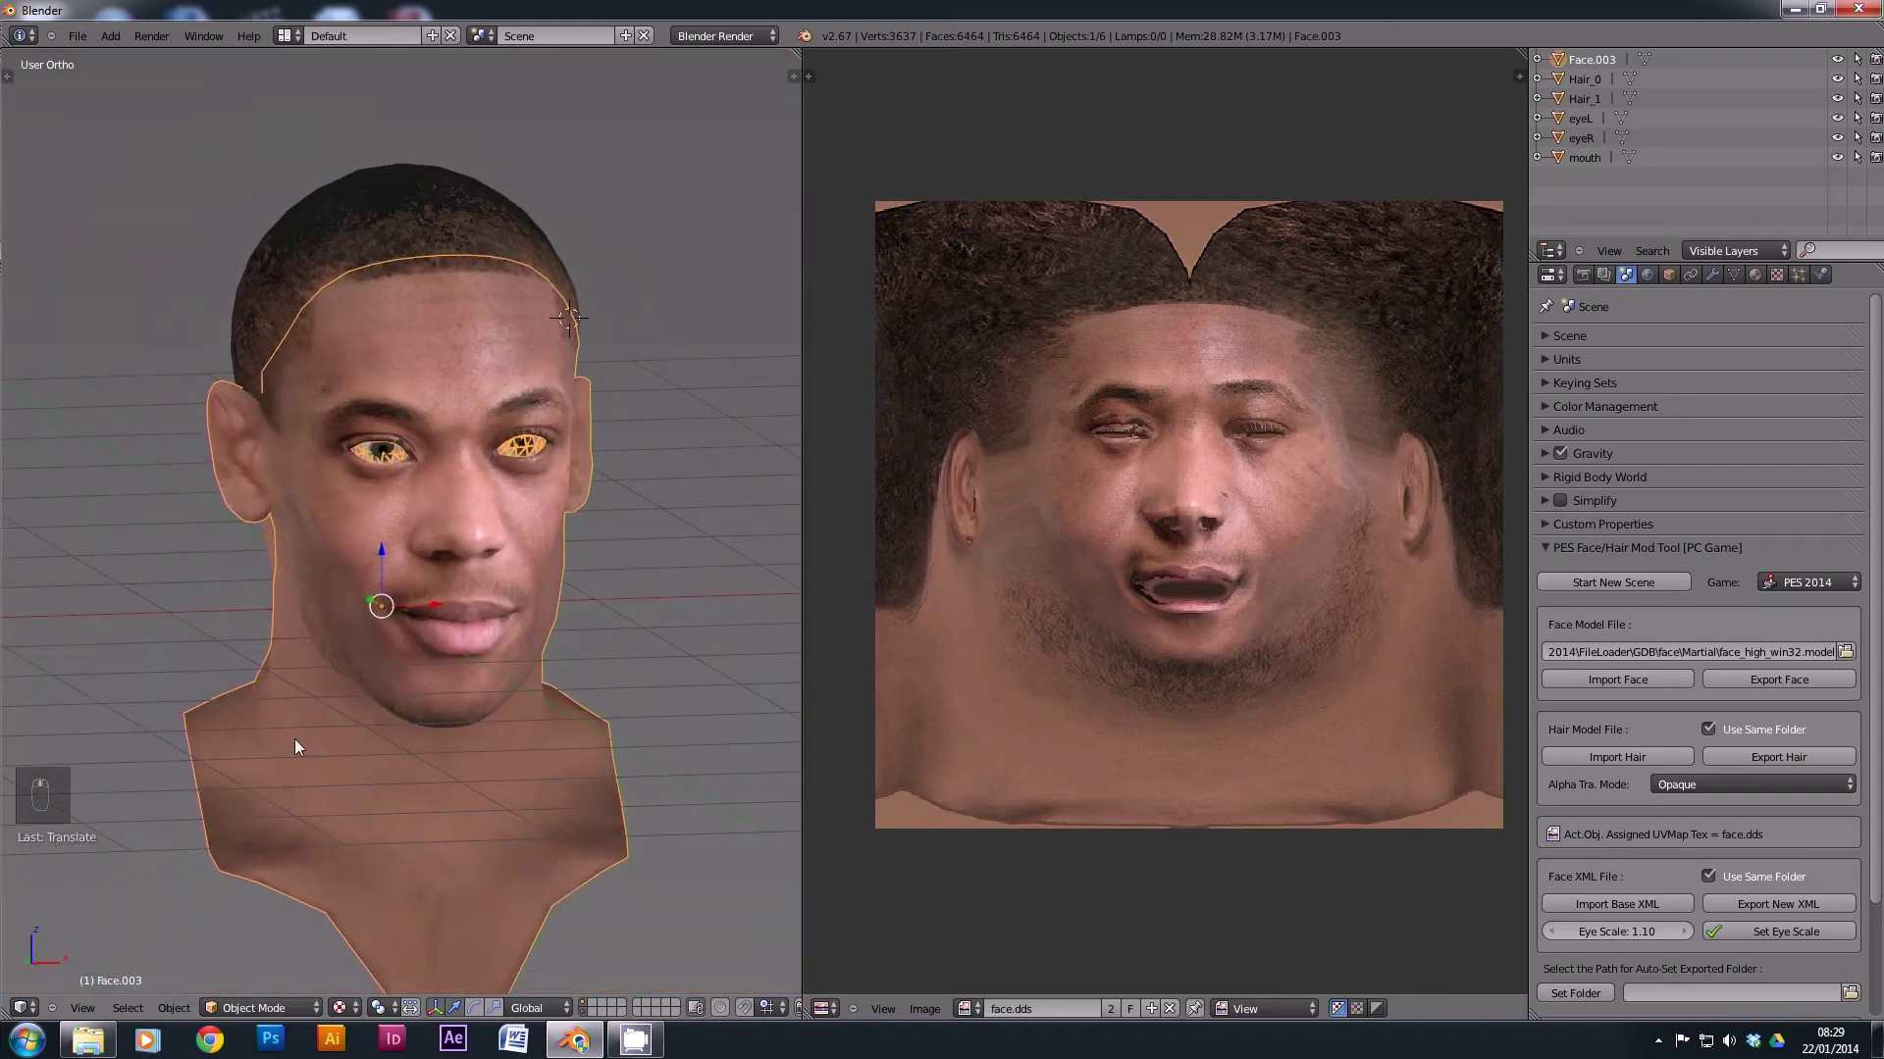
pyautogui.press('a')
pyautogui.moveTo(291, 810); pyautogui.dragTo(520, 510, button='middle')
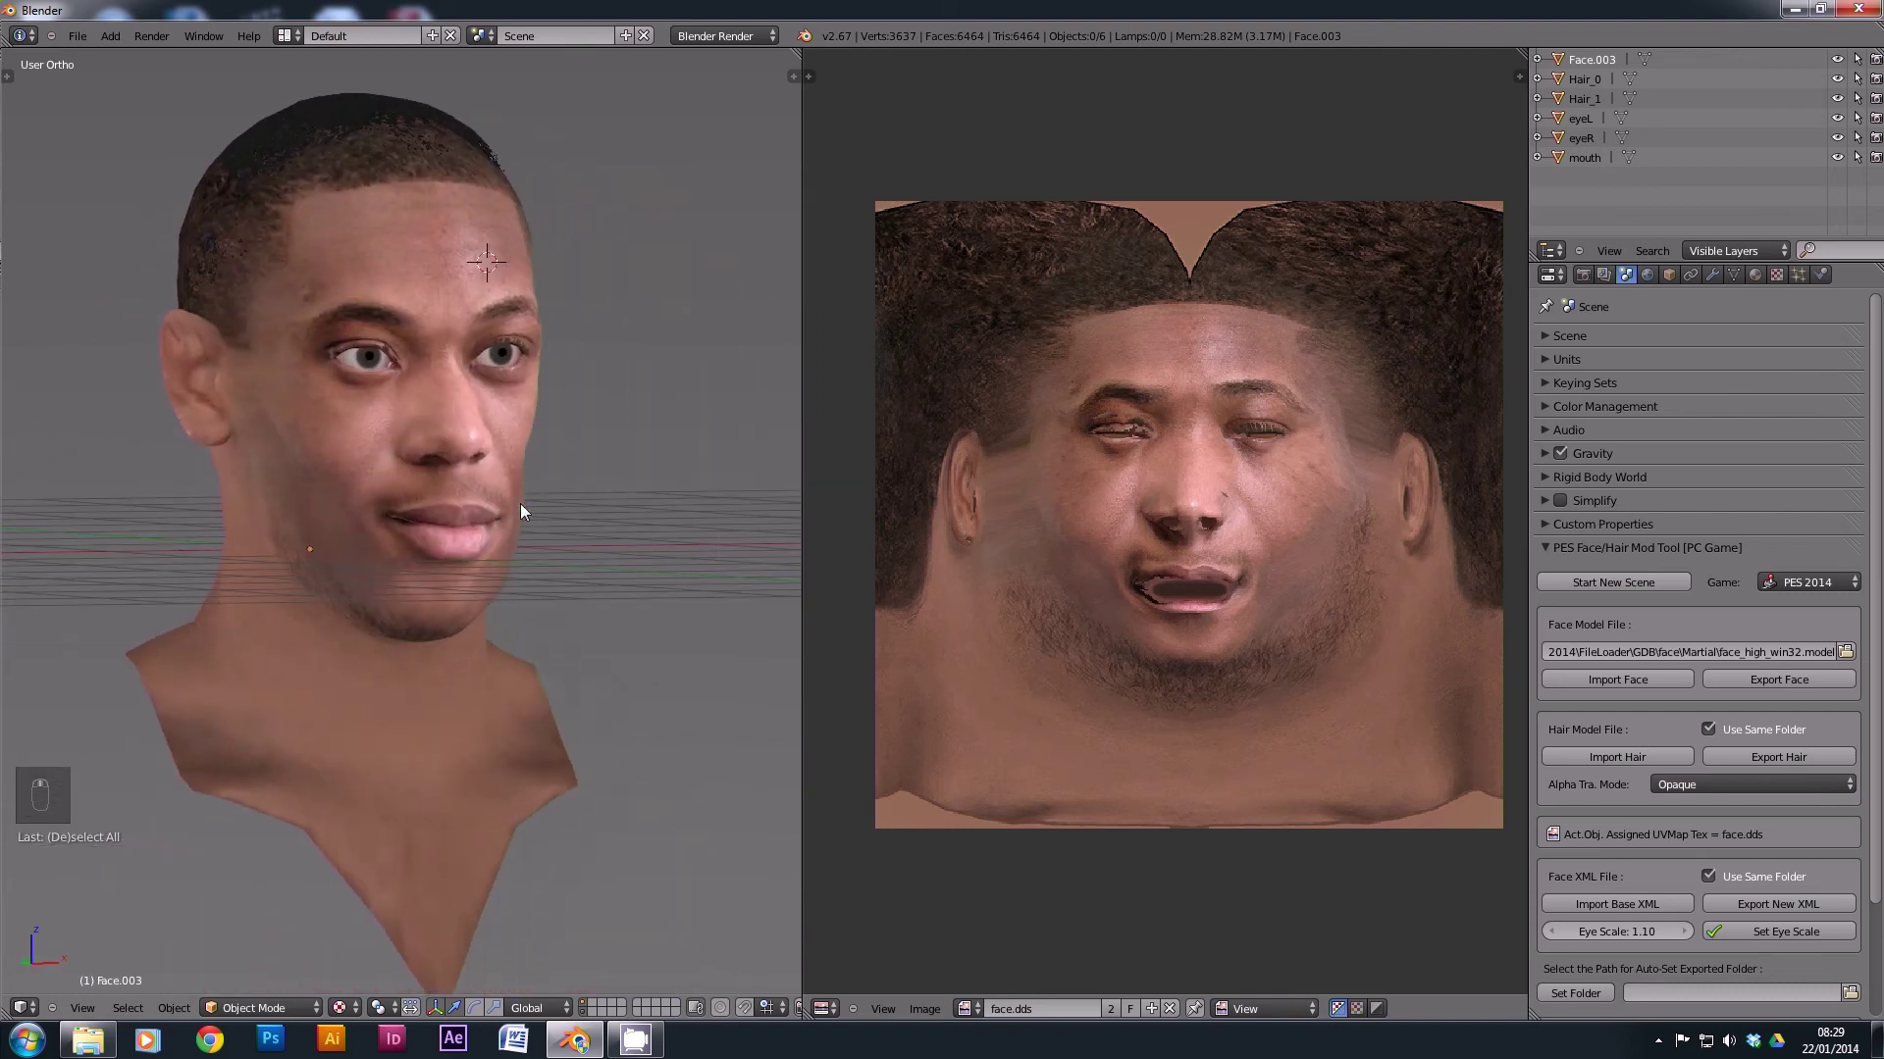
# Export the new face XML with the adjusted eye and mouth positions.
pyautogui.click(1805, 902)
pyautogui.moveTo(398, 422); pyautogui.dragTo(574, 357, button='middle')
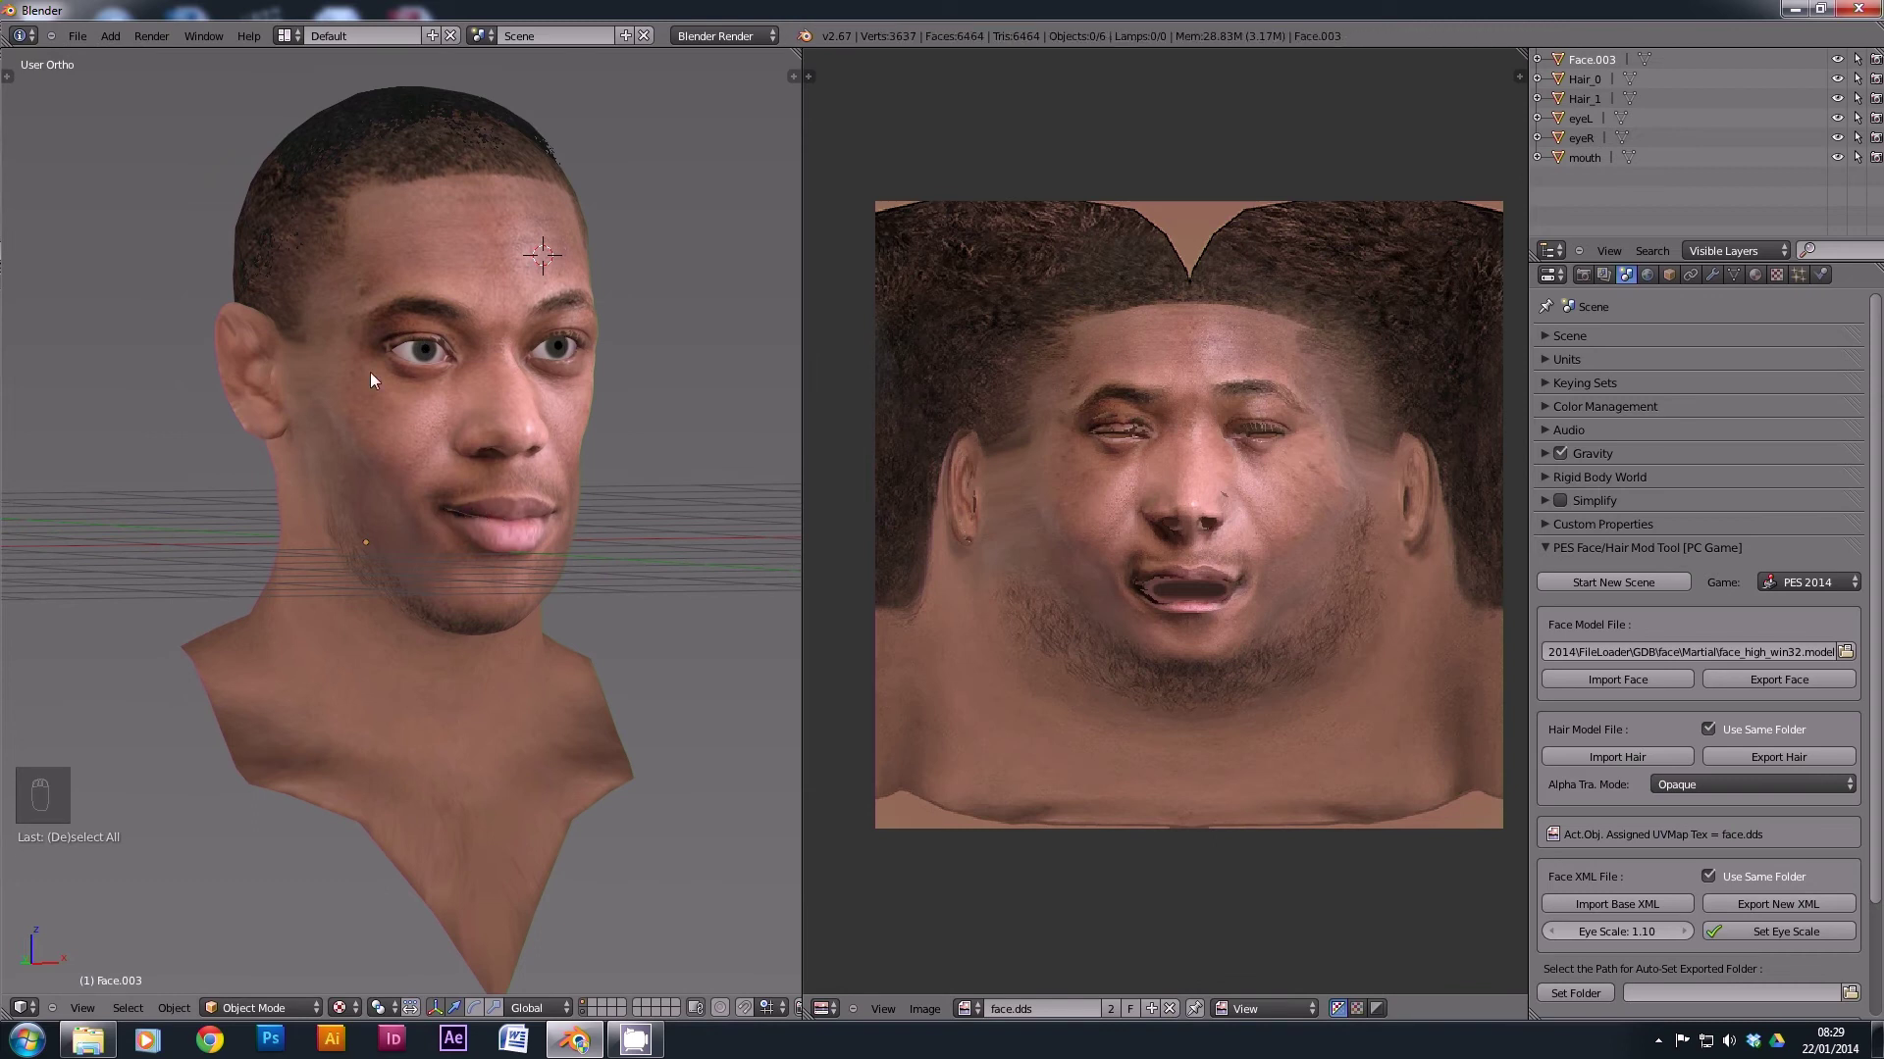
pyautogui.keyDown('shift'); pyautogui.moveTo(369, 372); pyautogui.dragTo(389, 418, button='middle'); pyautogui.keyUp('shift')
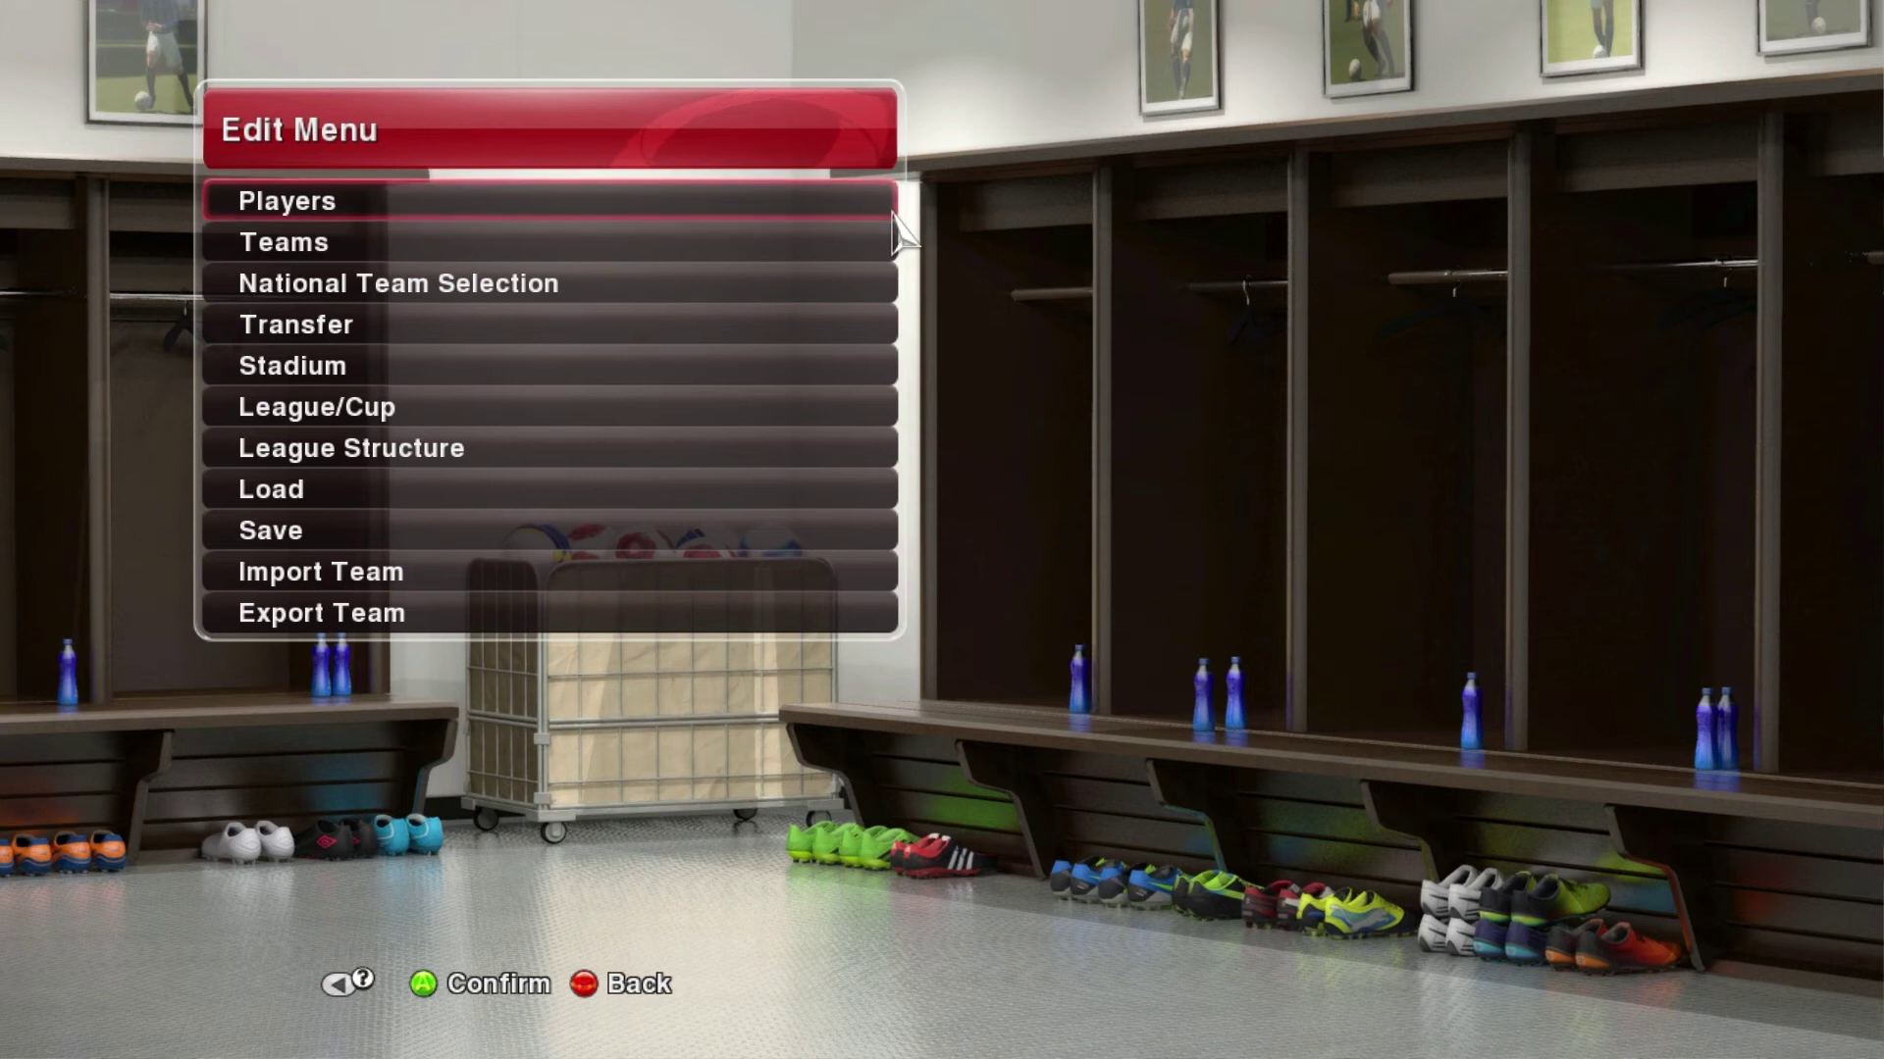
# In the PES 2014 edit mode, open the AS Monaco FC player Martial from Ligue 1 for editing.
pyautogui.press('Return')
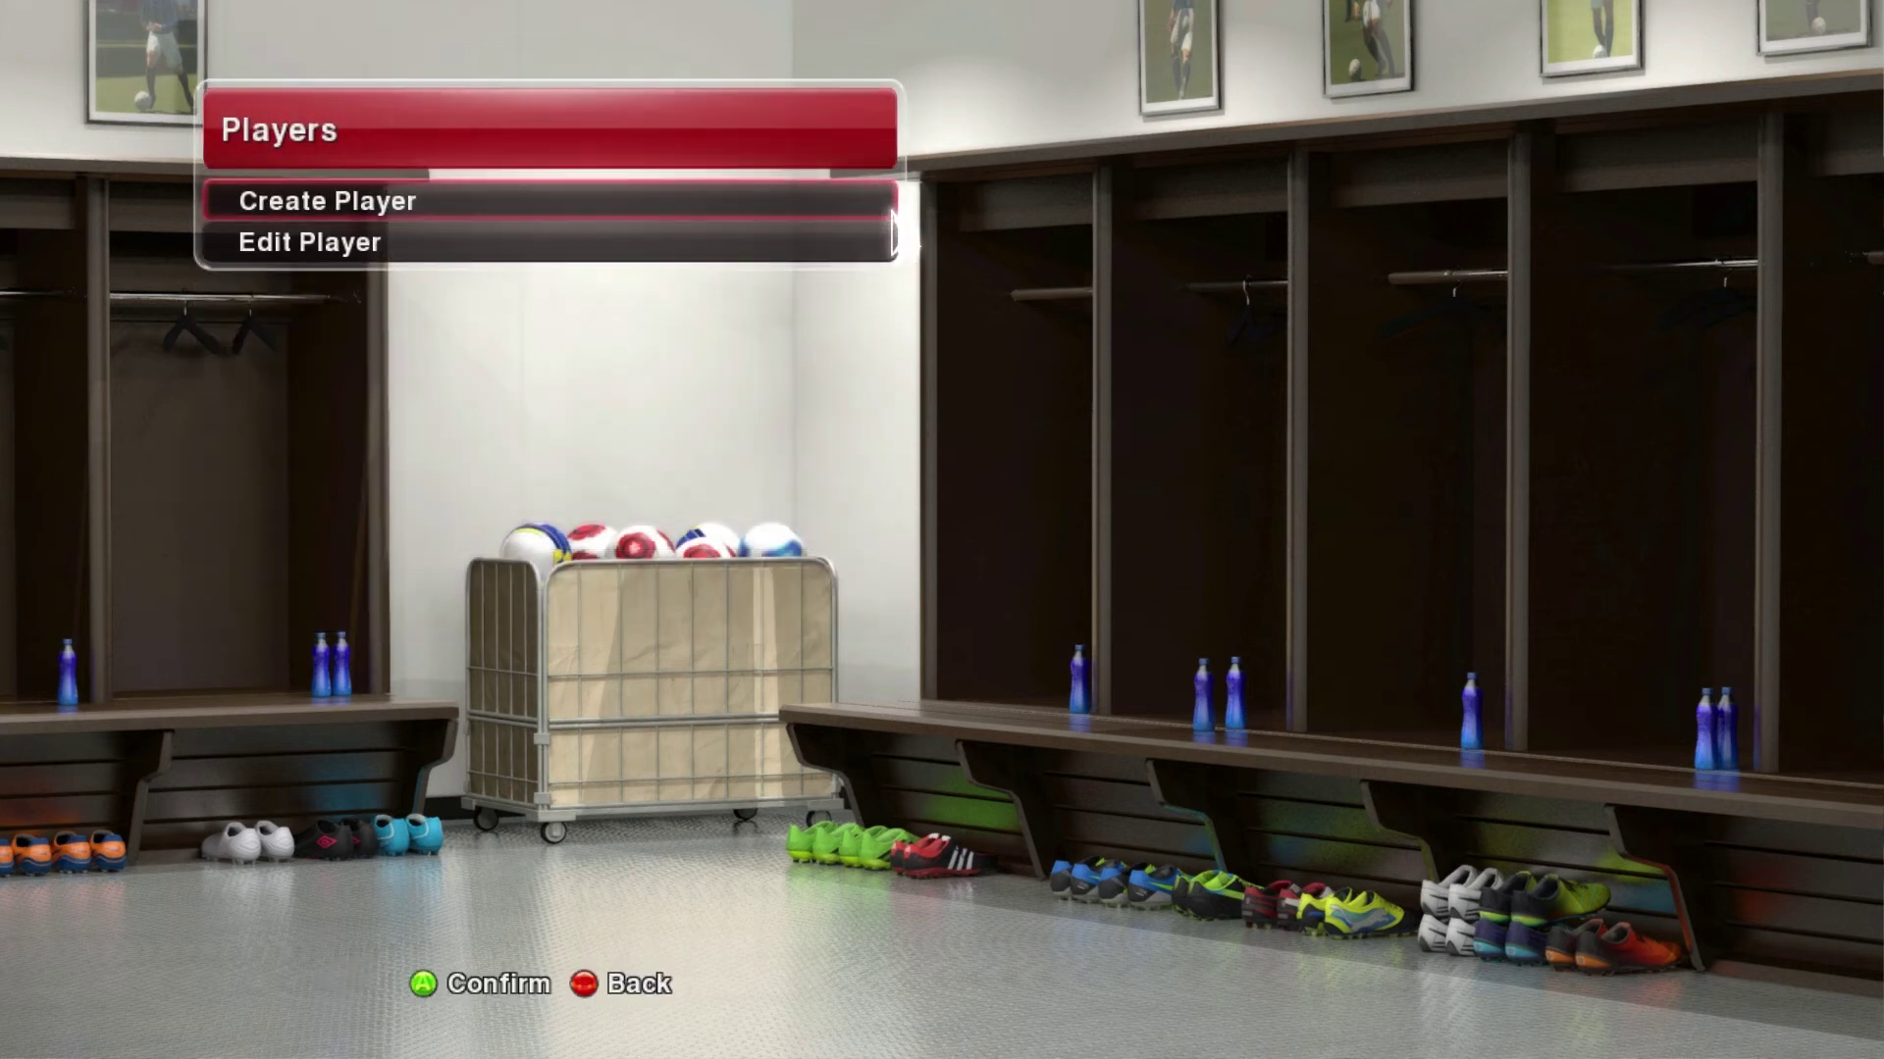
pyautogui.press('Return')
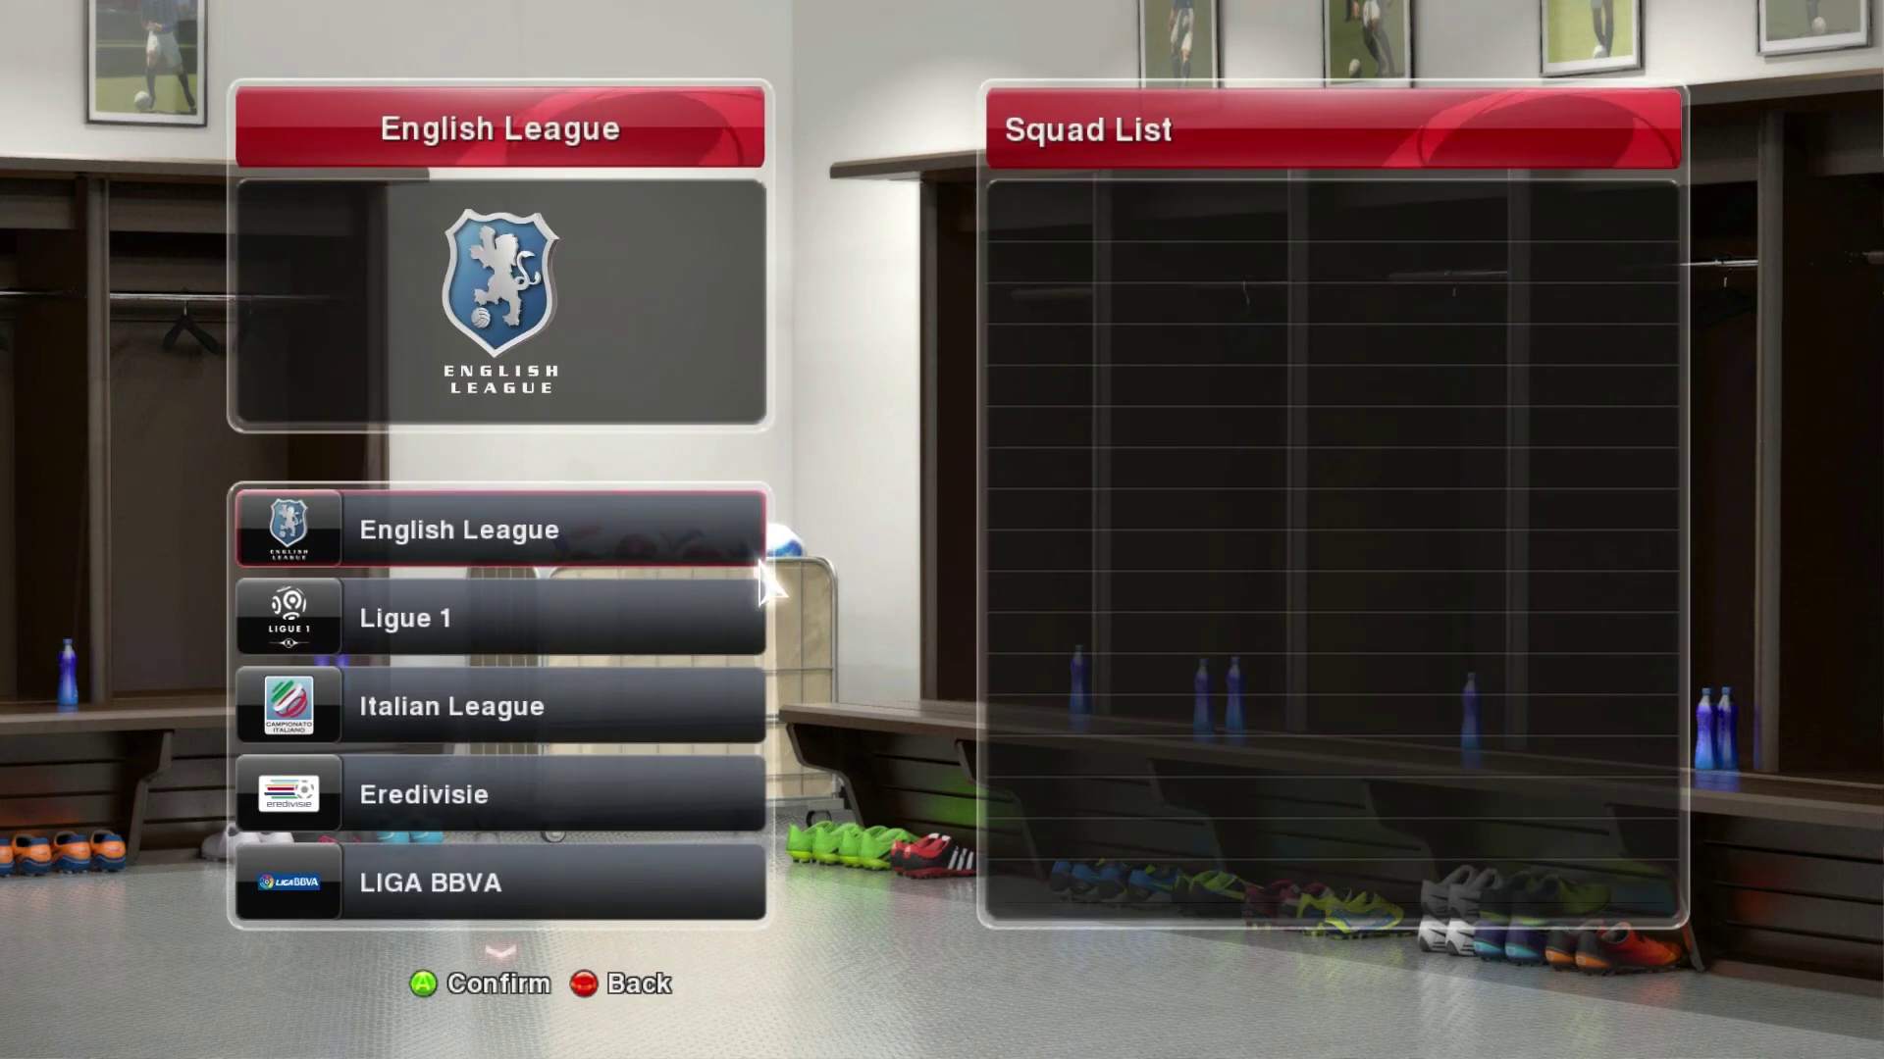
pyautogui.click(765, 589)
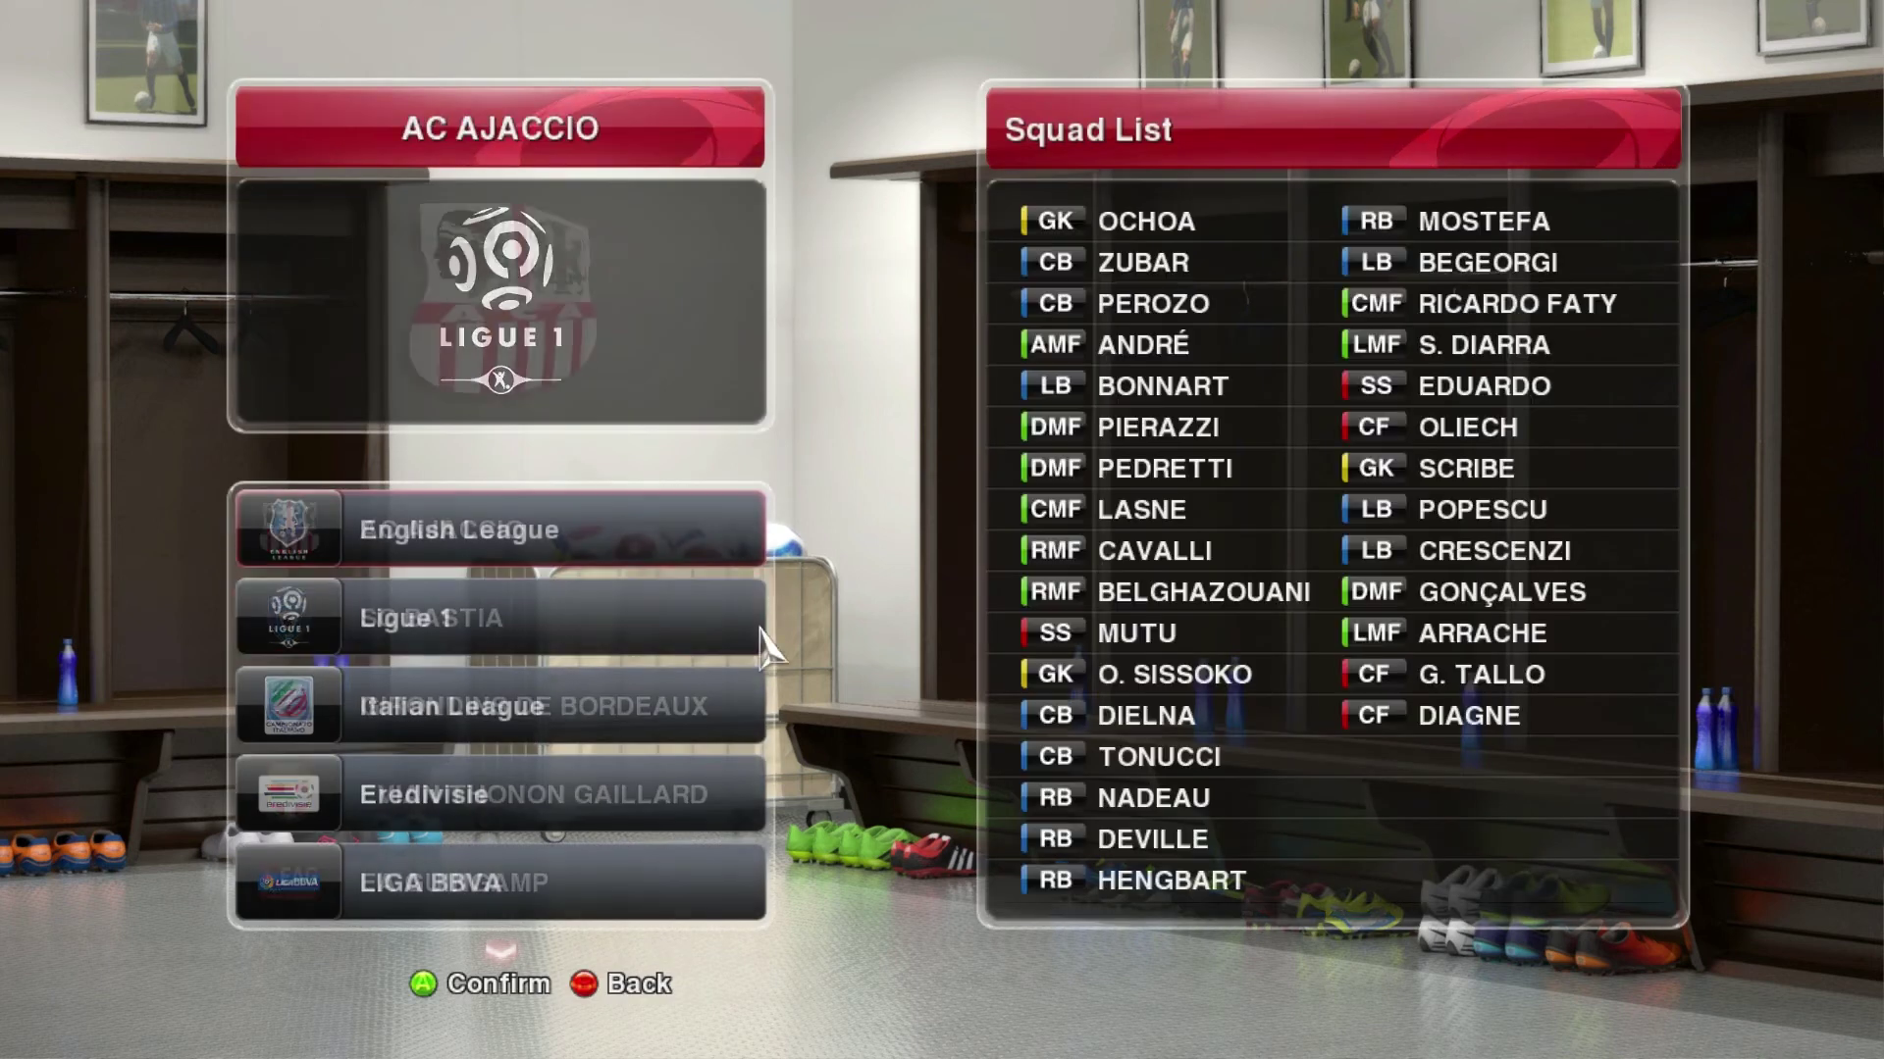
pyautogui.scroll(-8, 765, 588)
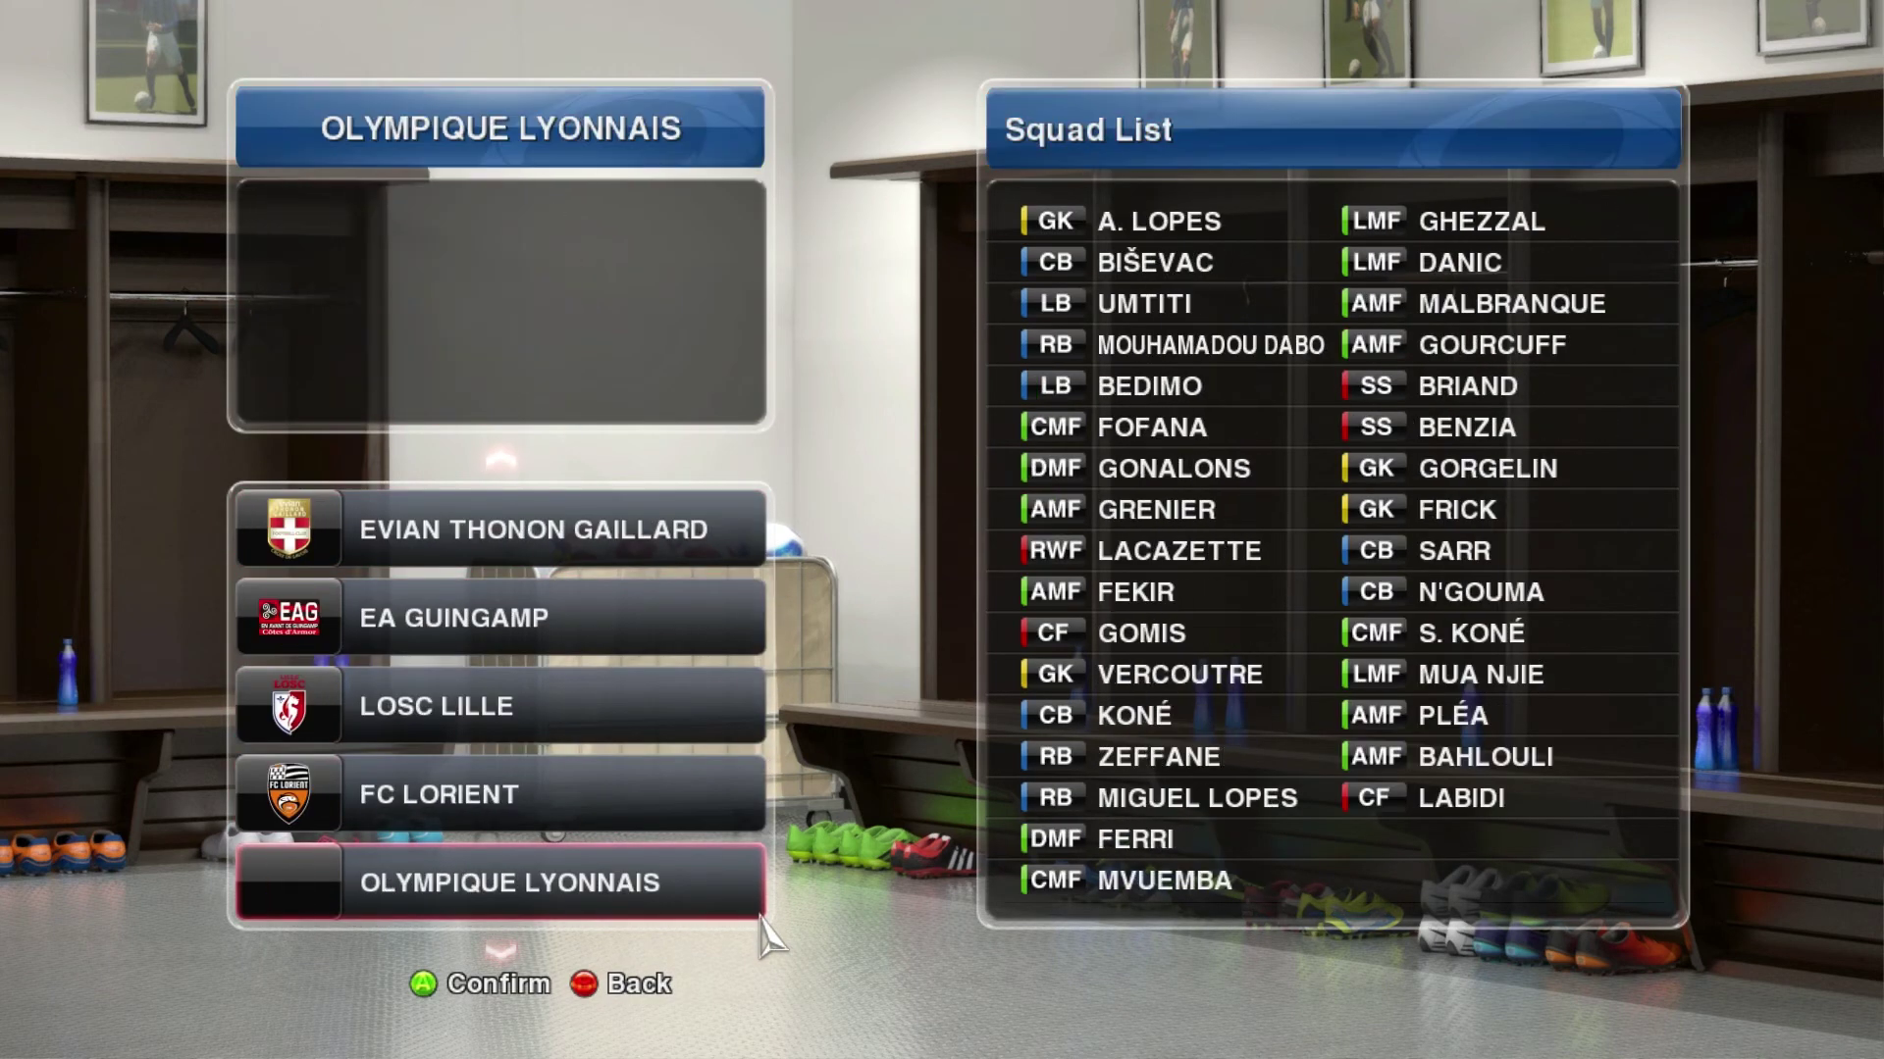
pyautogui.scroll(-1, 762, 917)
pyautogui.click(763, 917)
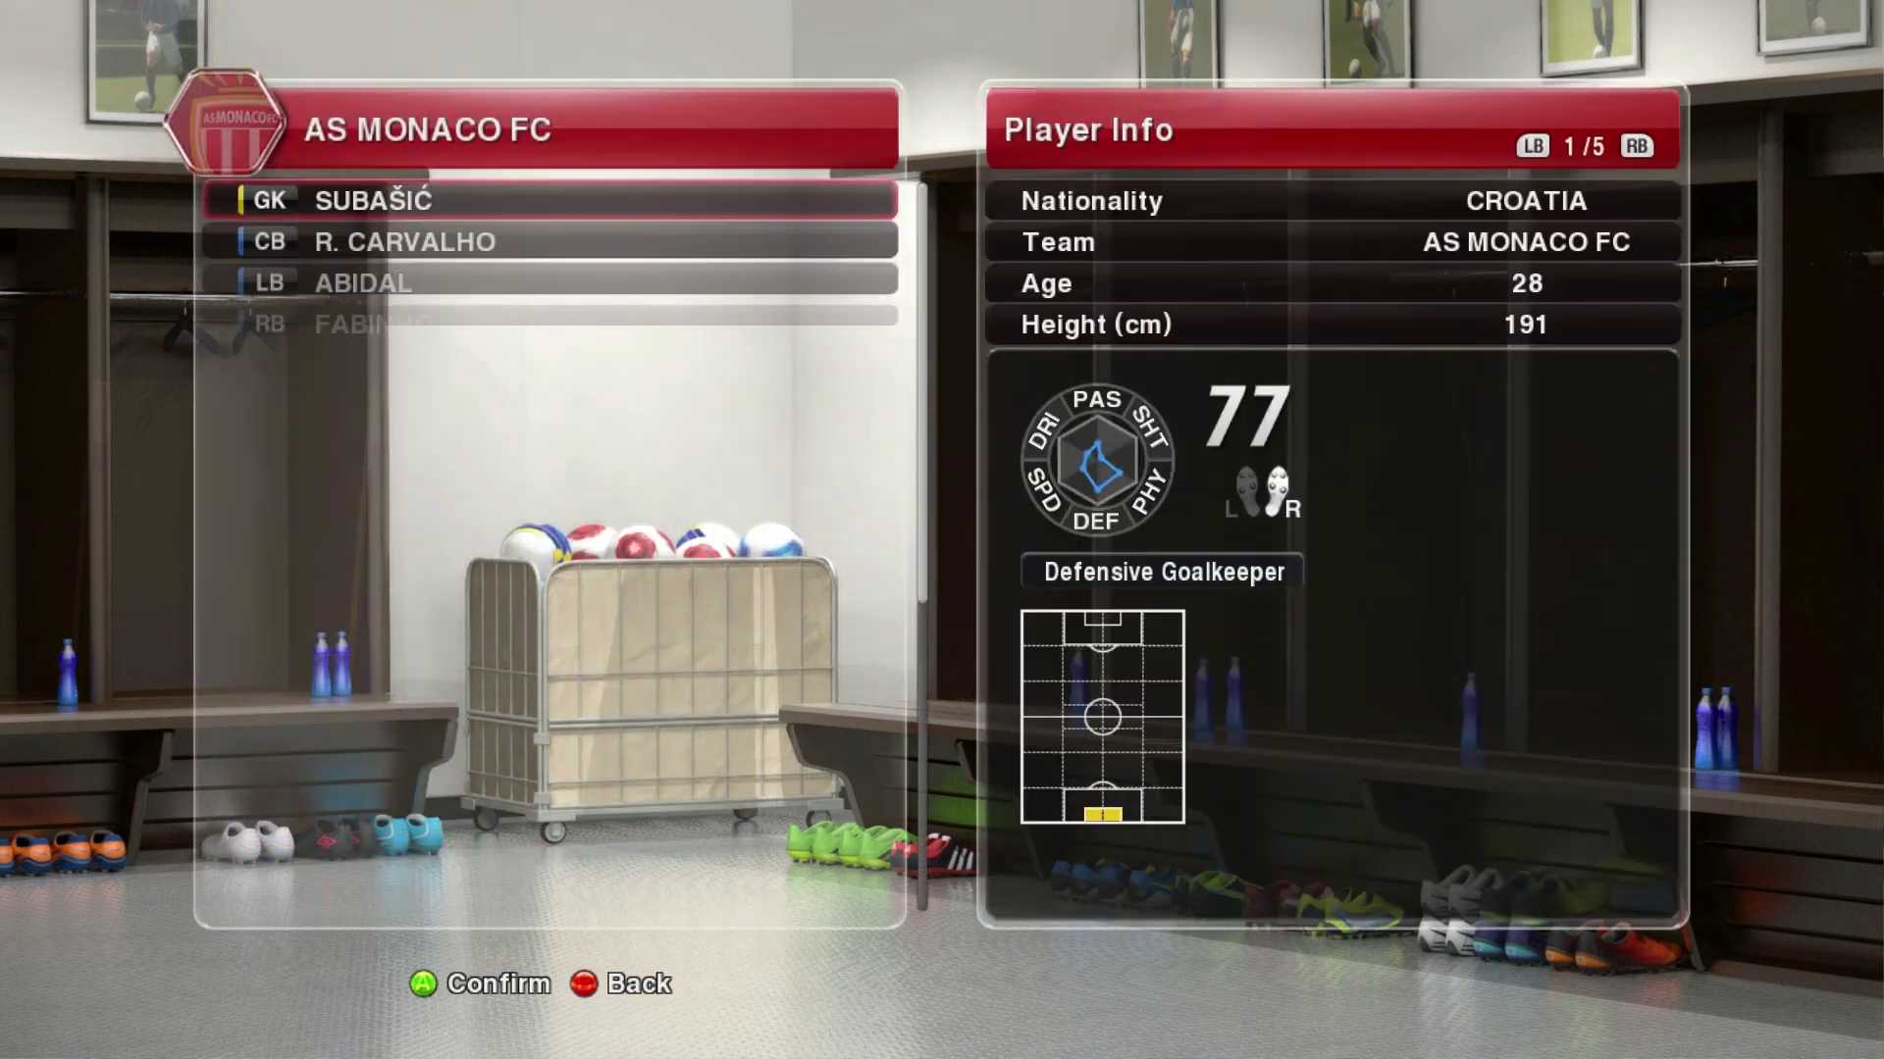
pyautogui.scroll(-20, 900, 935)
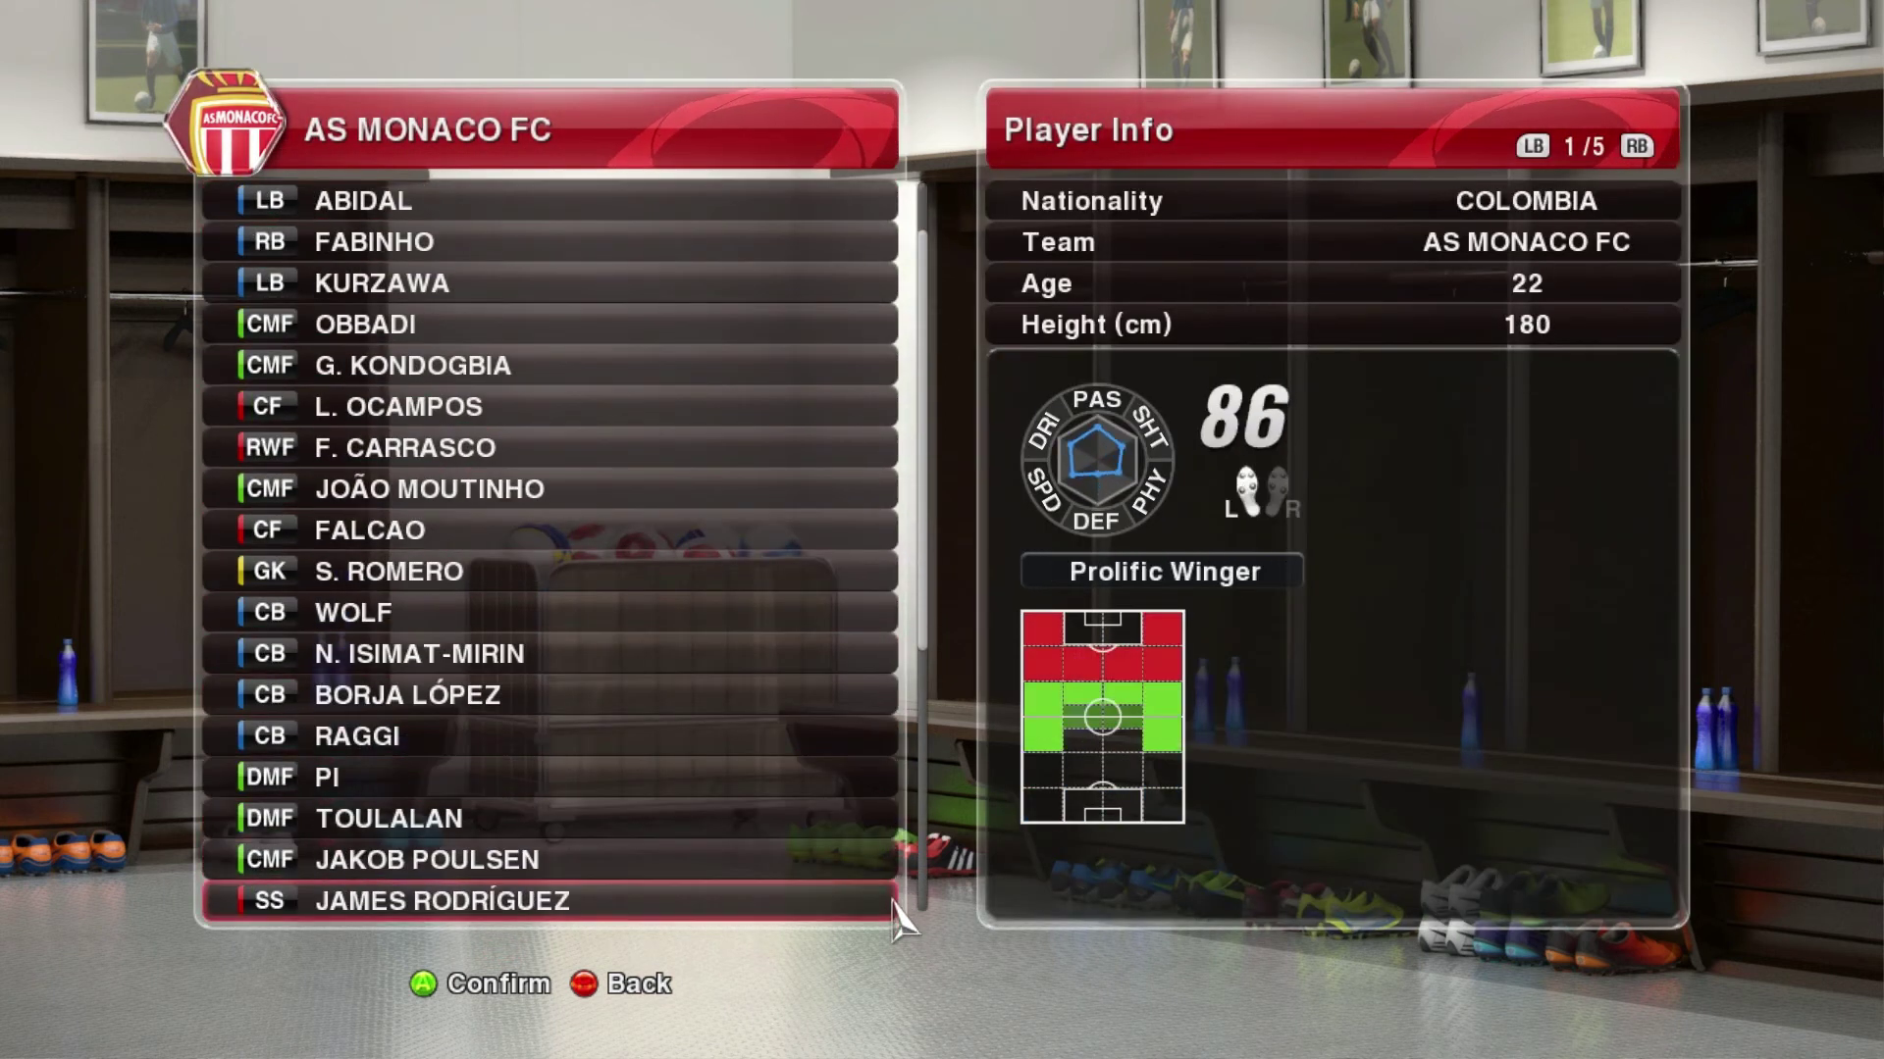
pyautogui.scroll(-3, 892, 912)
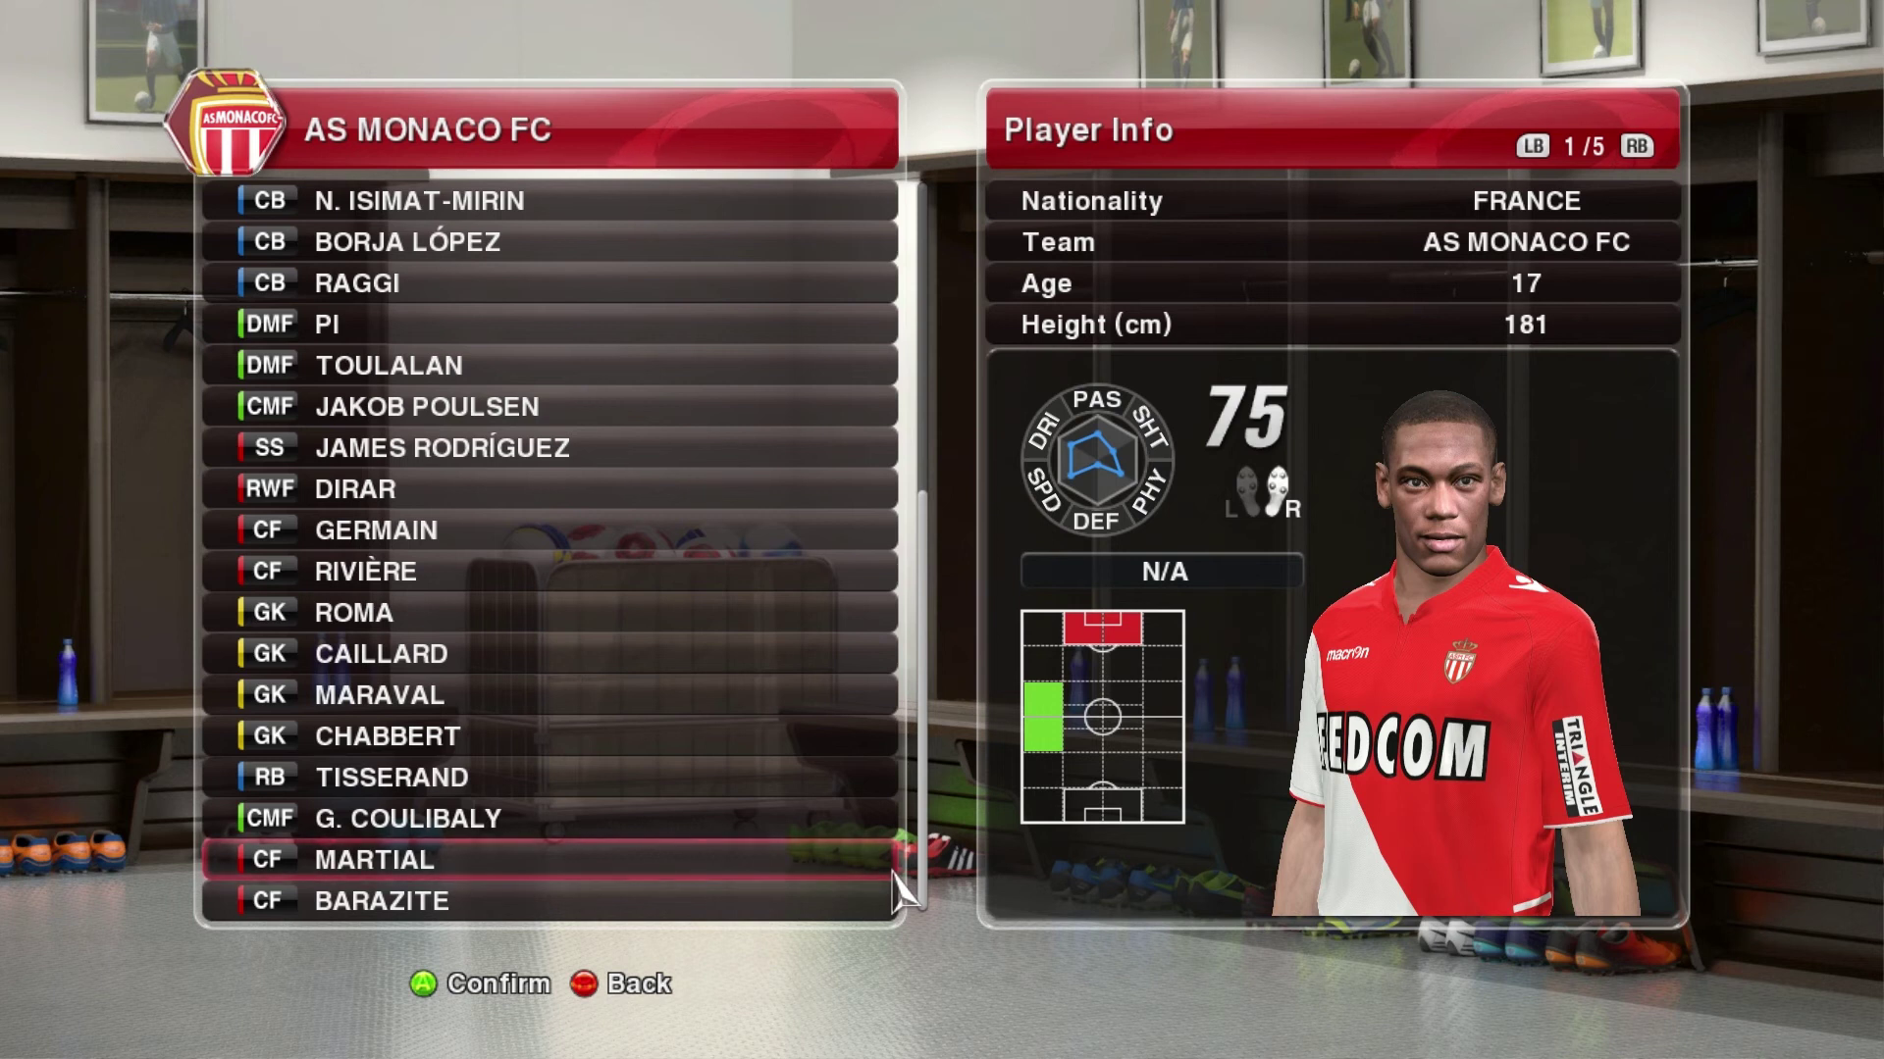
pyautogui.click(892, 870)
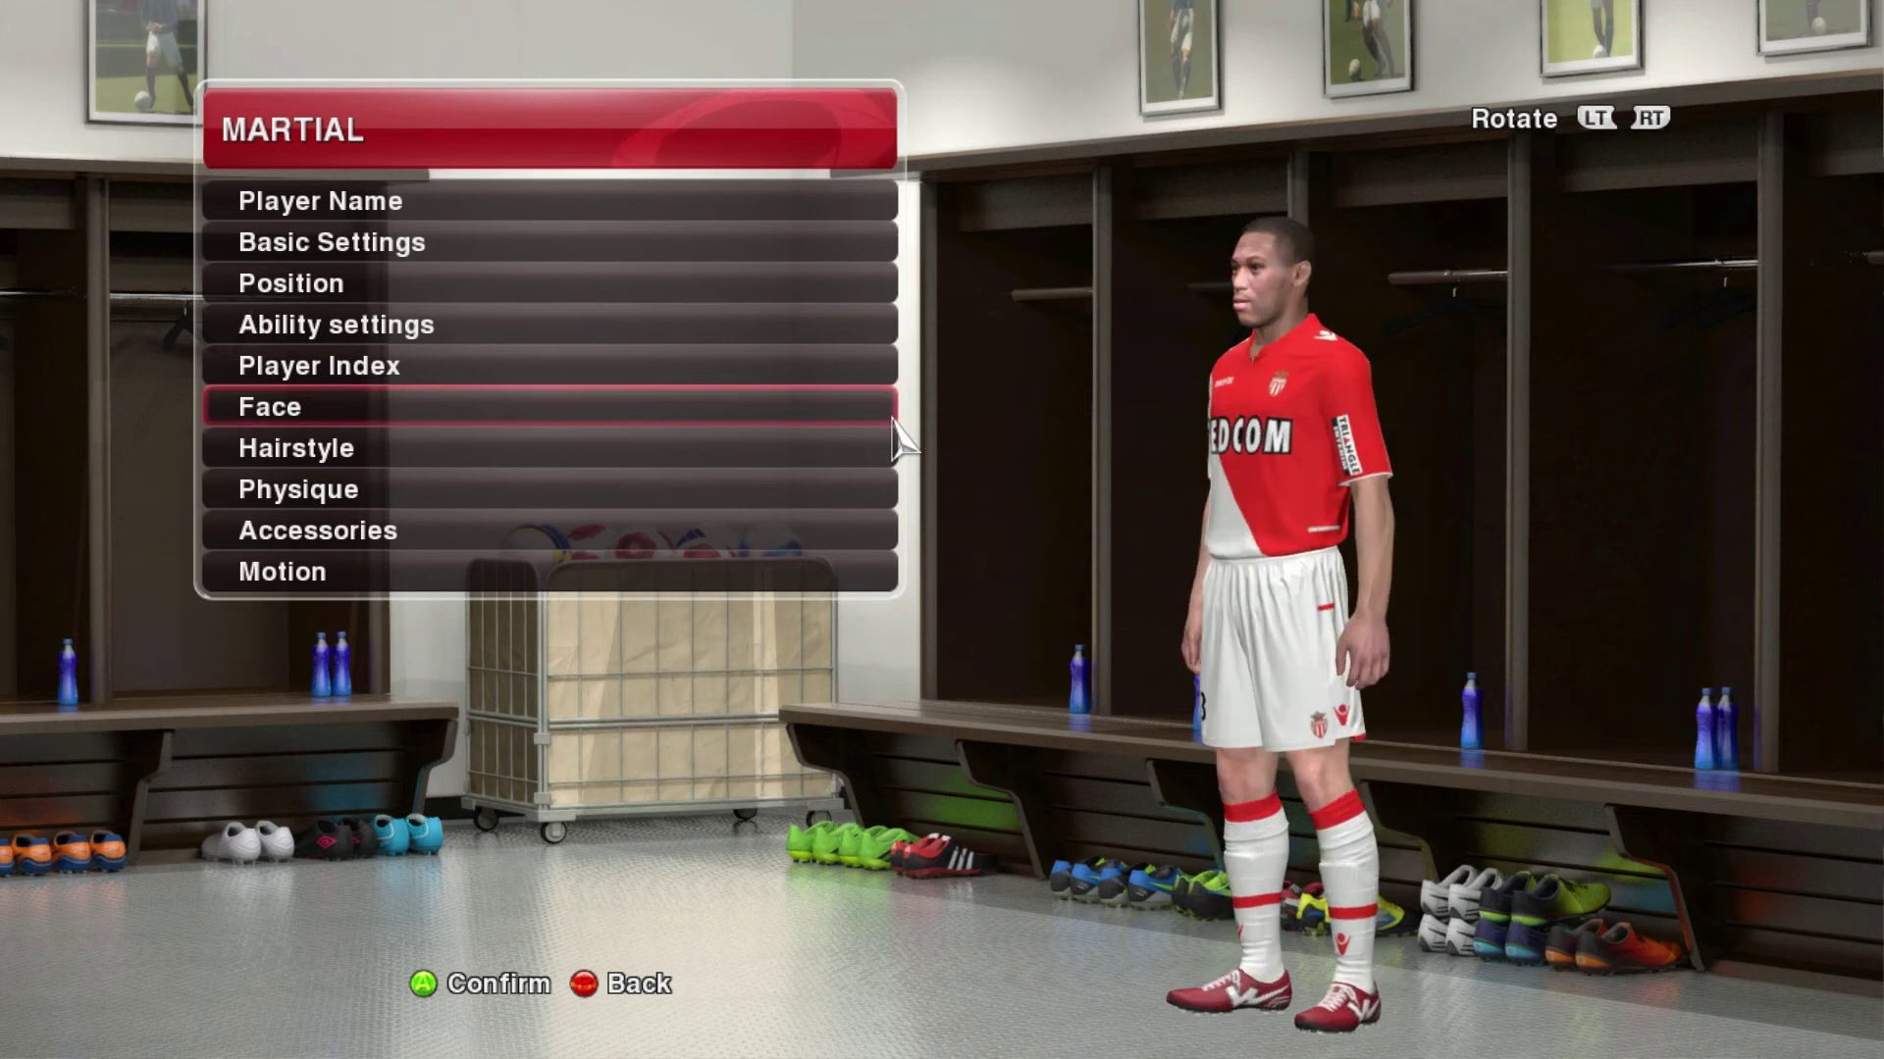
# Examine Martial's new face in the face editor from the front and both sides, and leave the editor without changes.
pyautogui.click(892, 419)
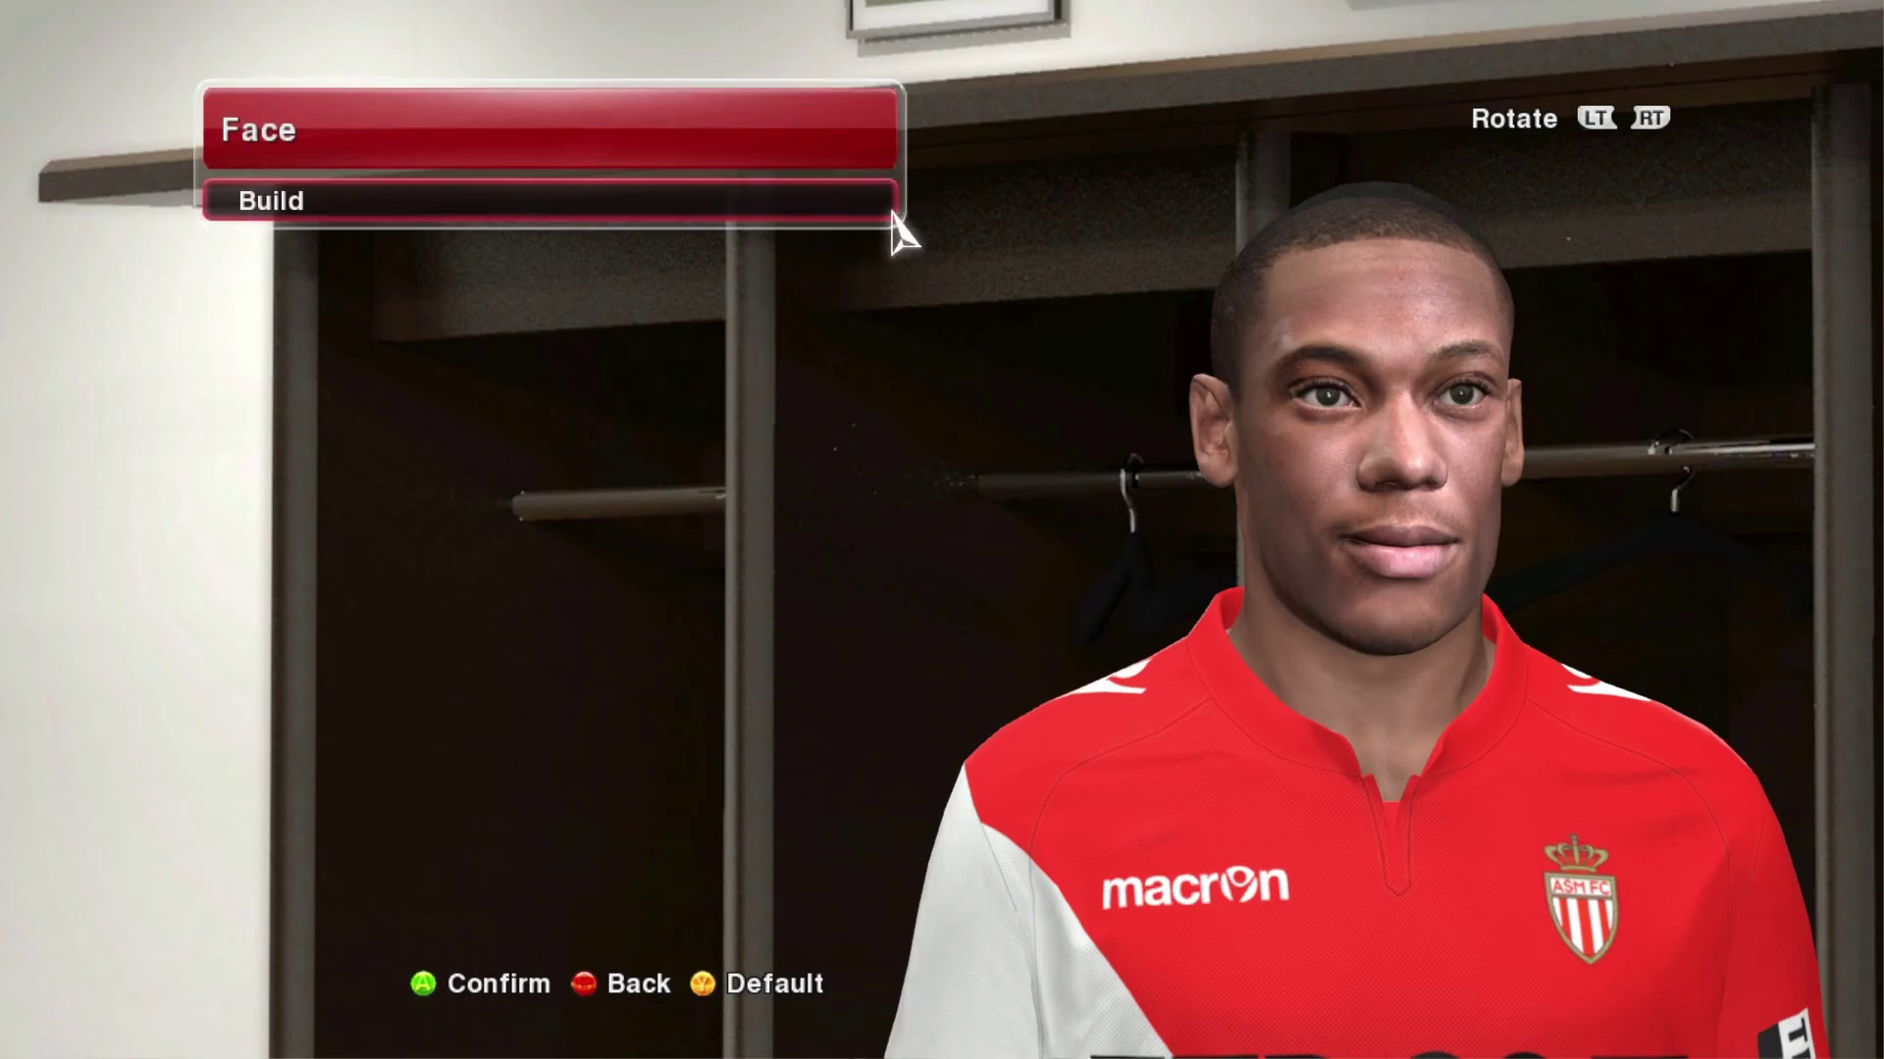
pyautogui.press('e')
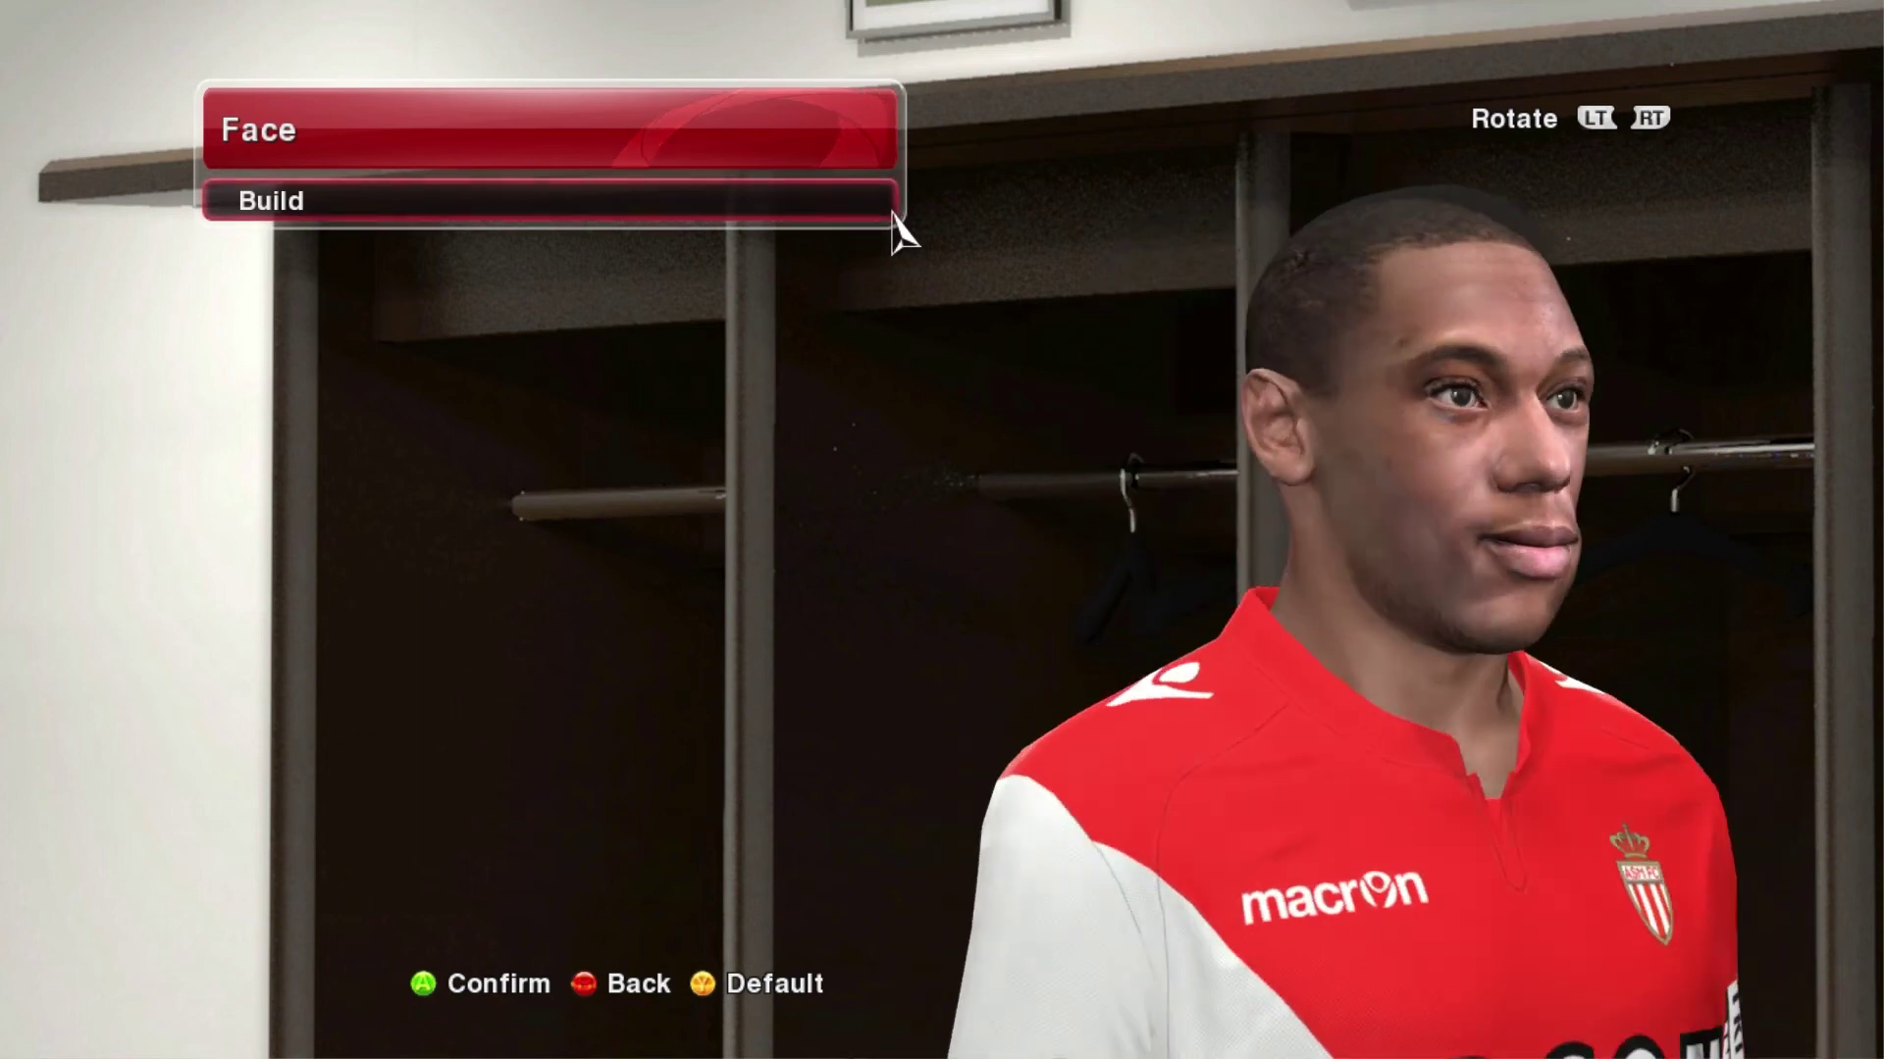
pyautogui.press('e')
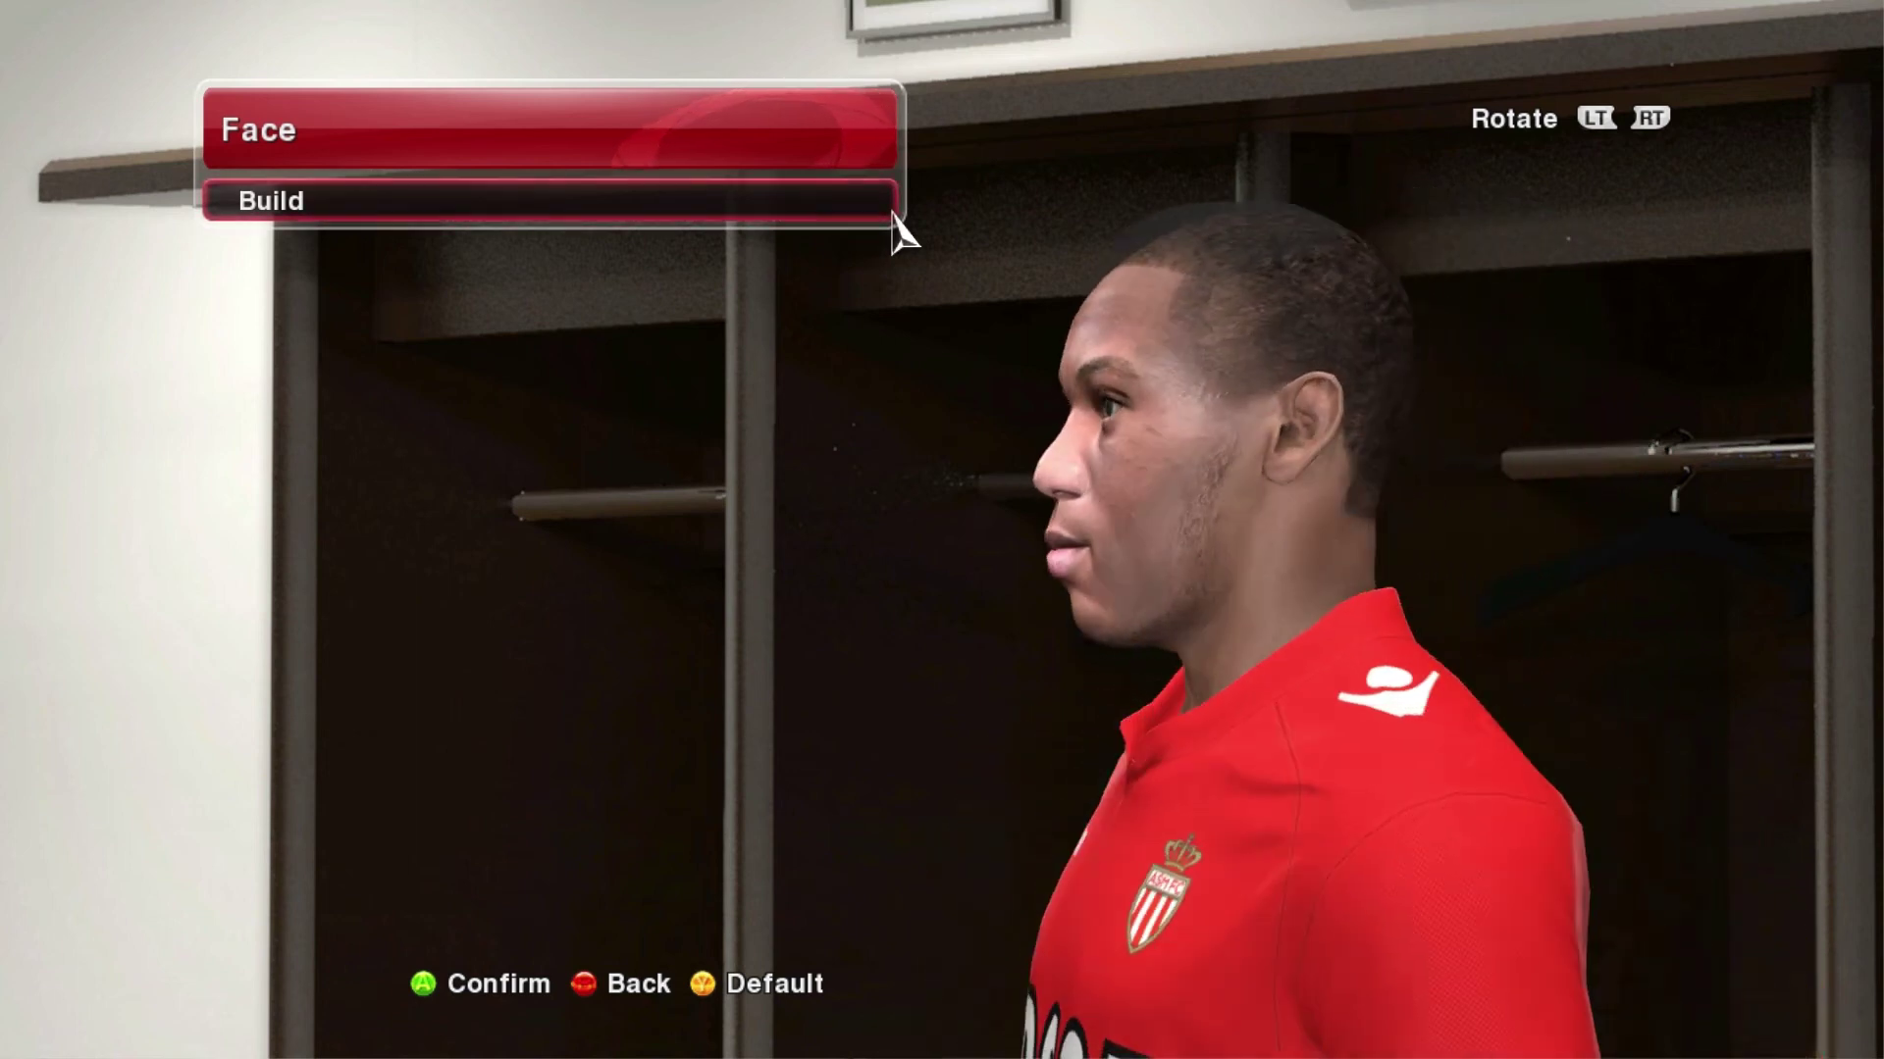
pyautogui.press('e')
pyautogui.press('q')
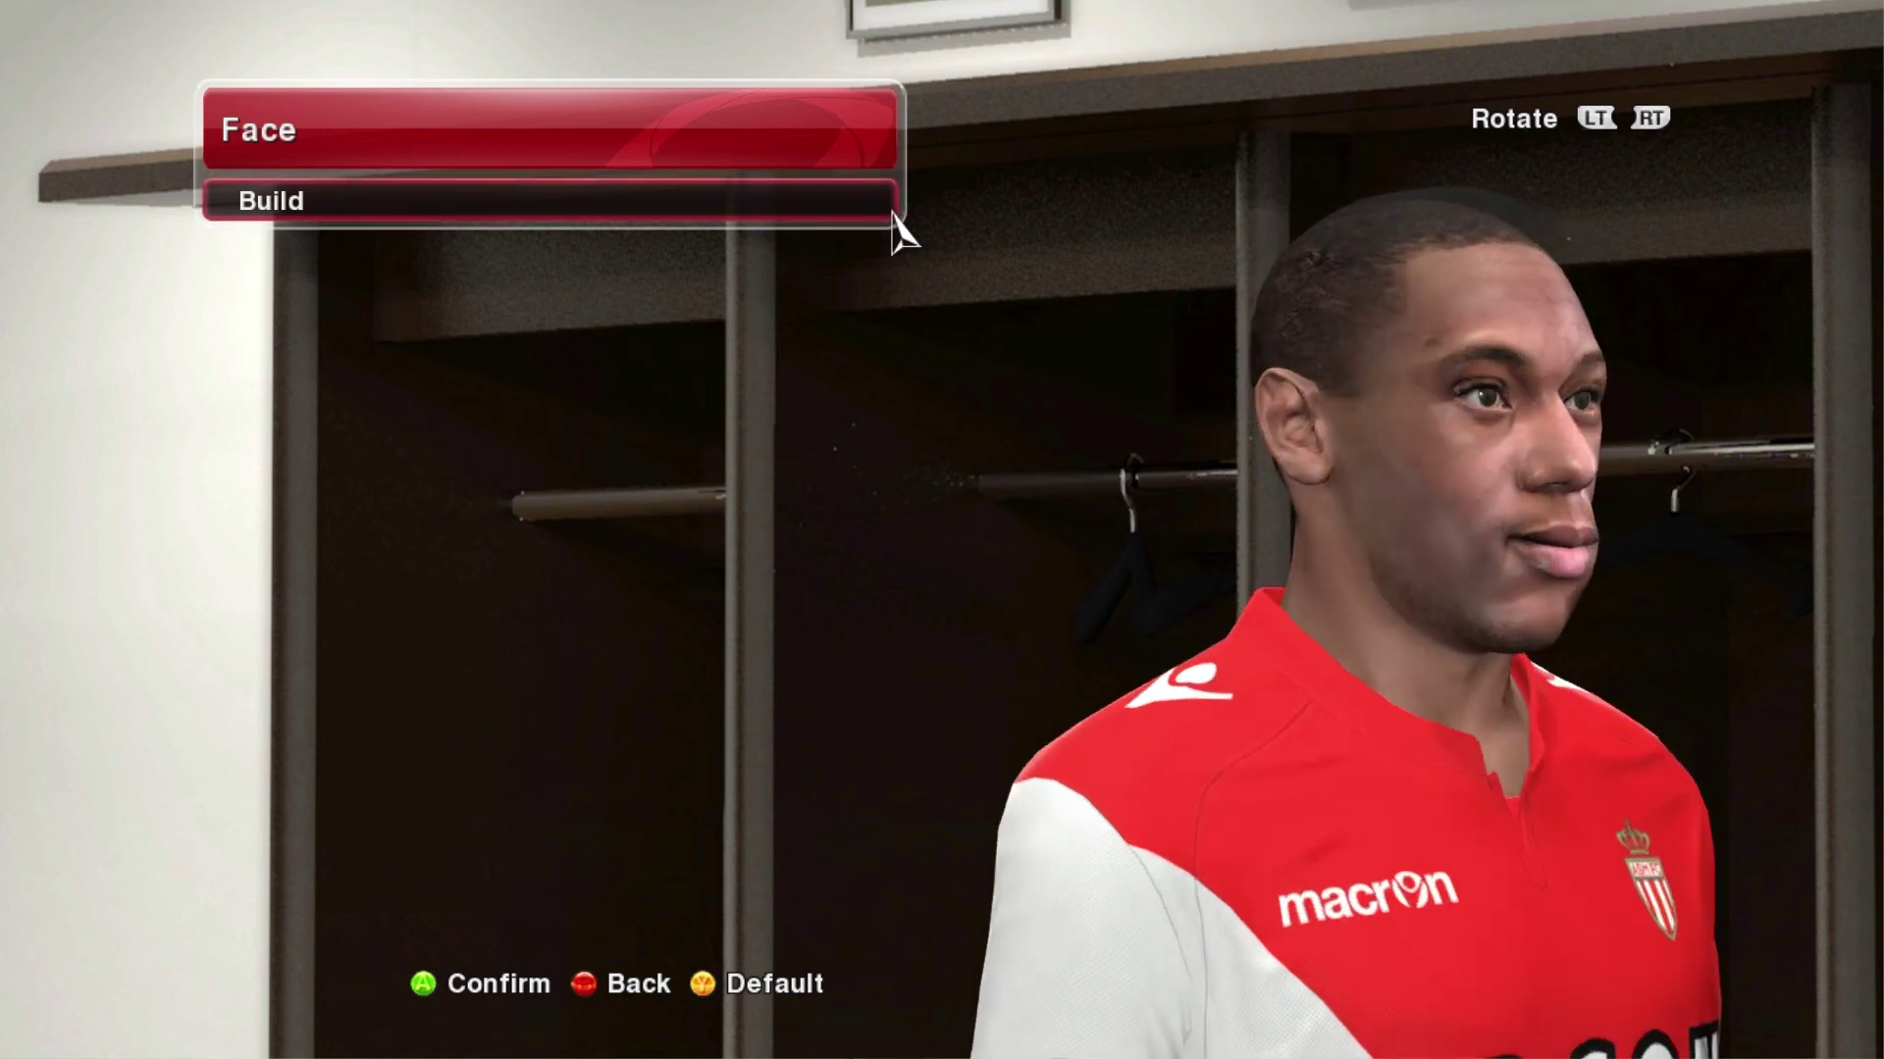
pyautogui.press('e')
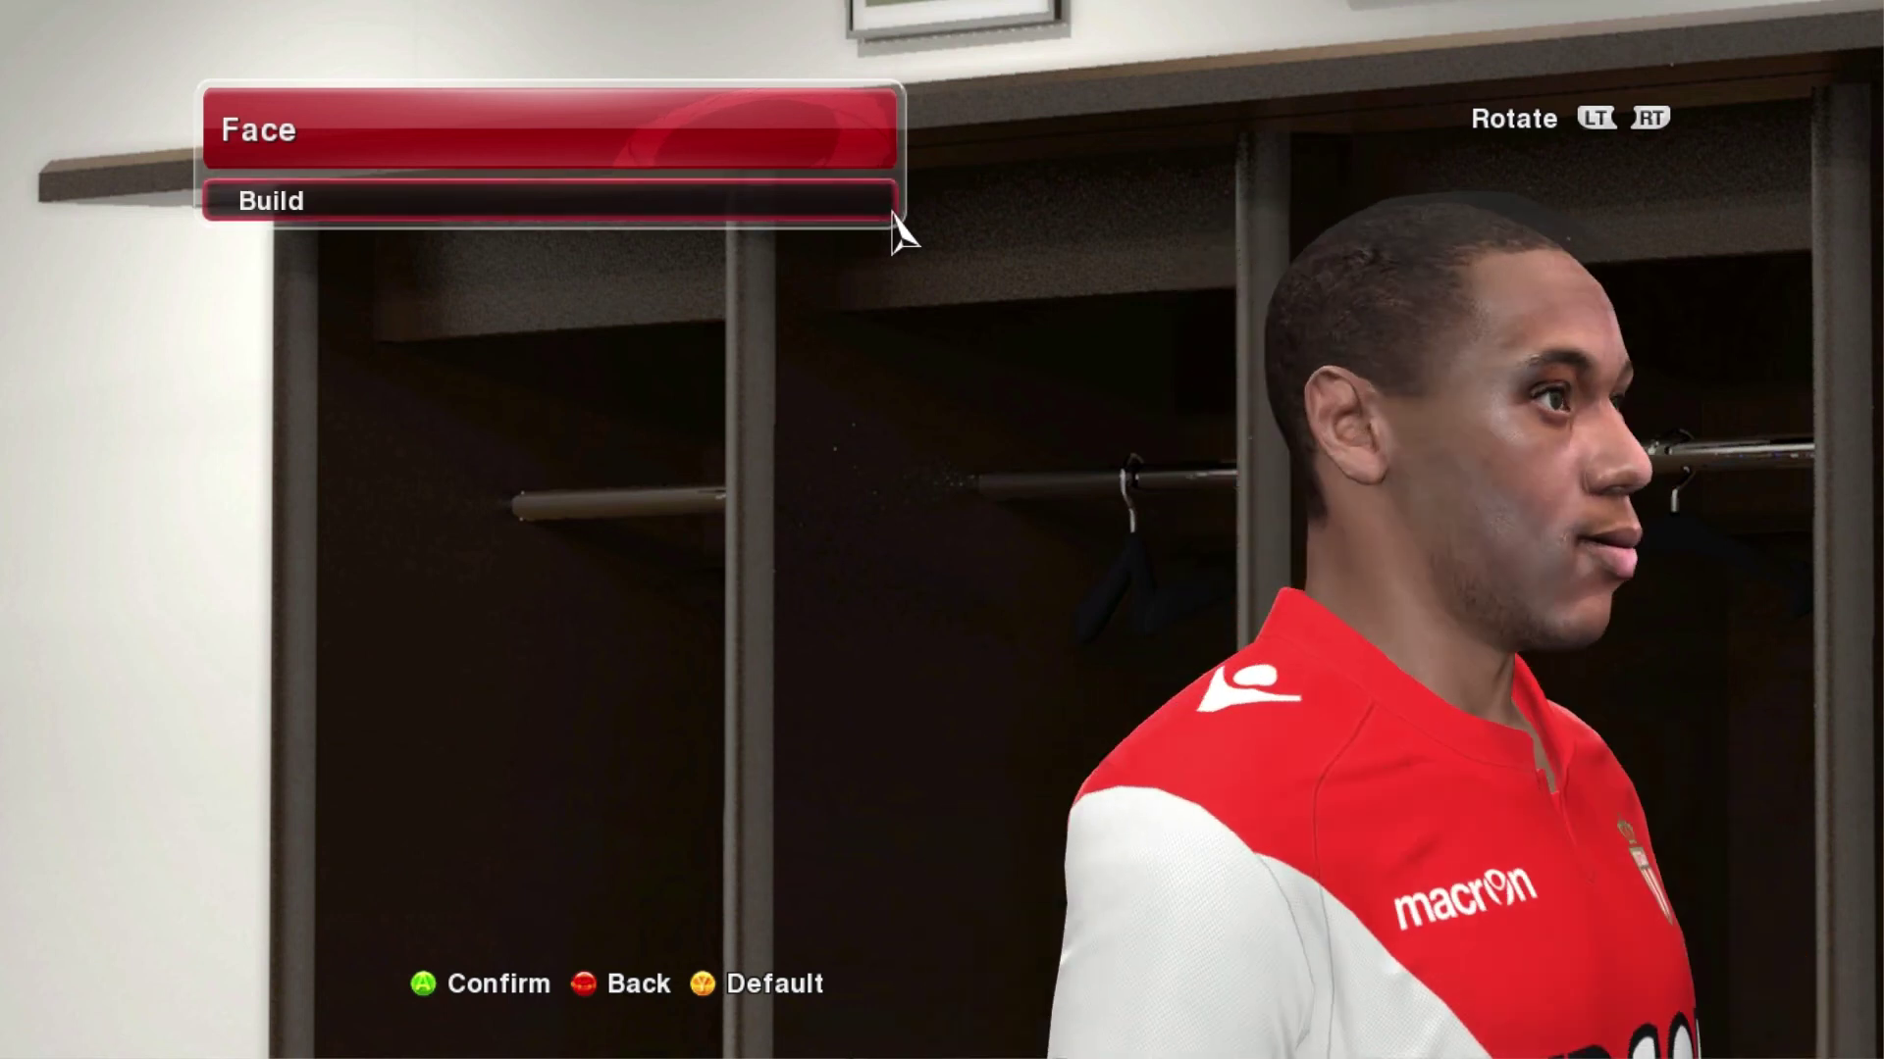
pyautogui.press('q')
pyautogui.press('e')
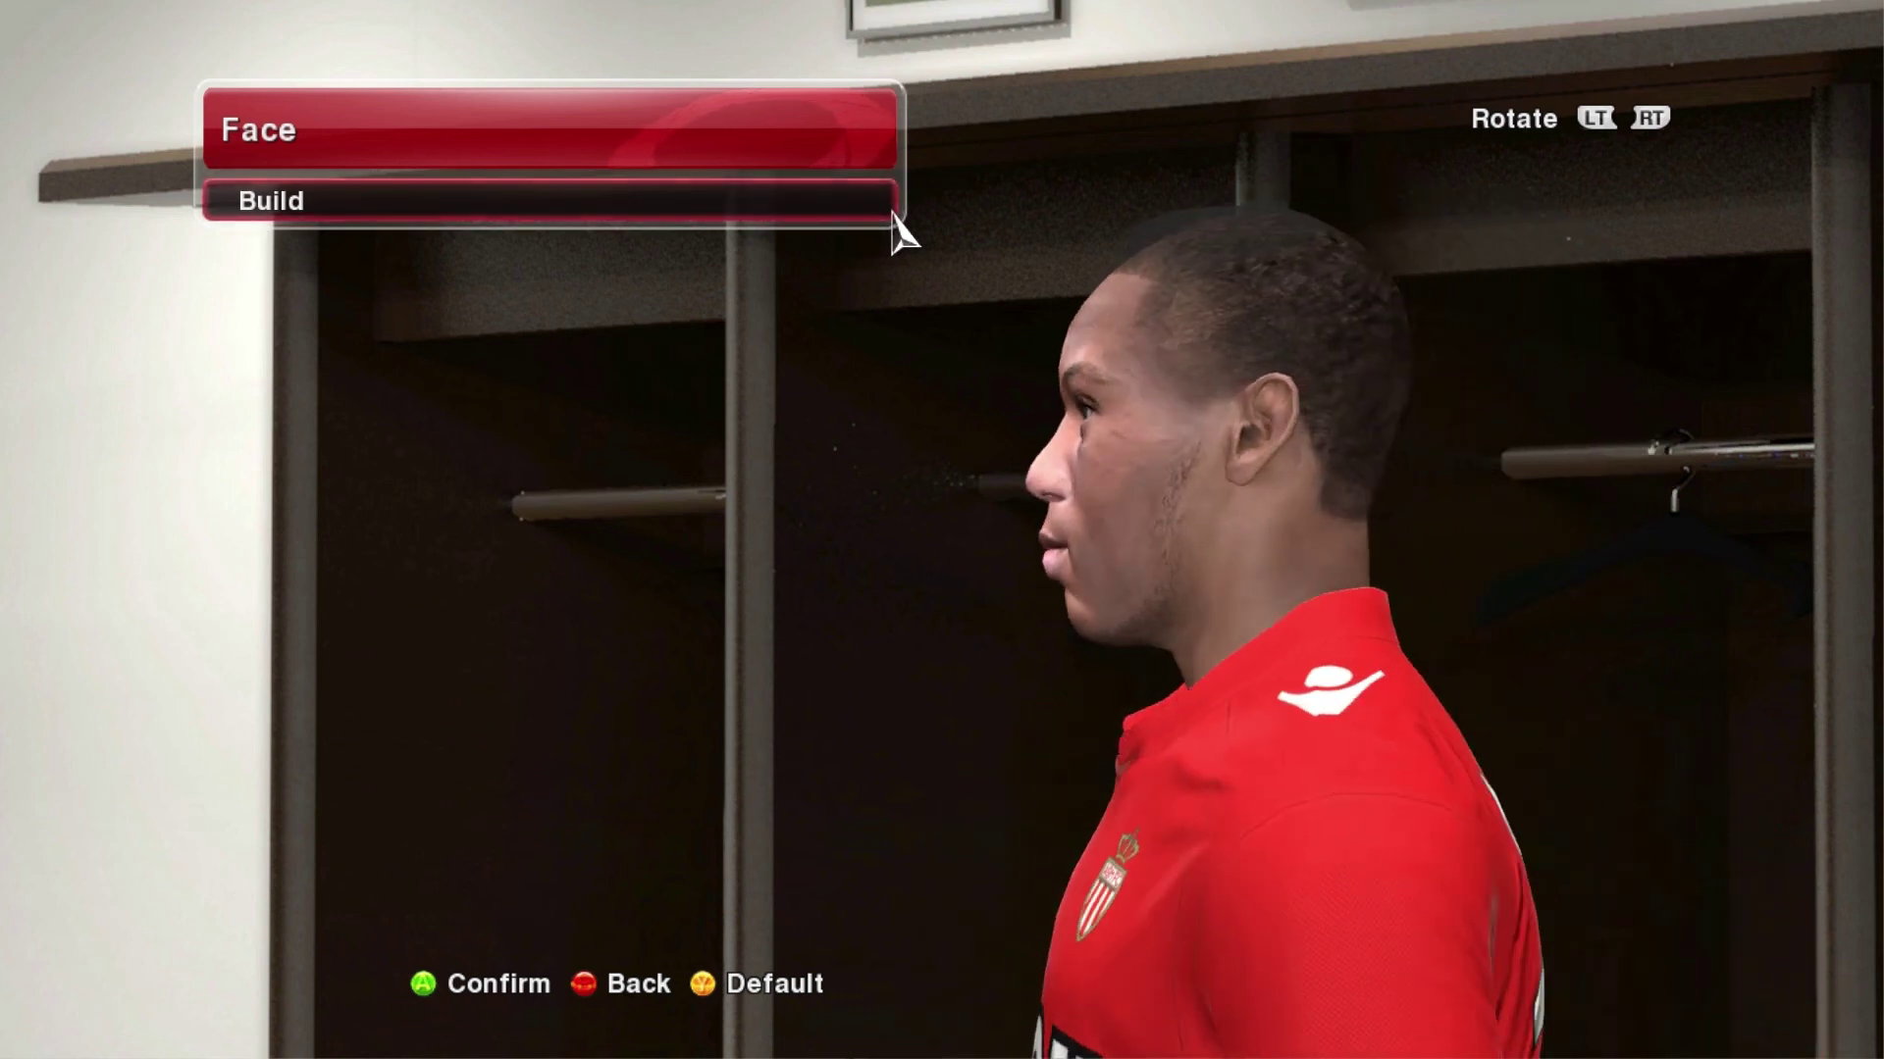
pyautogui.press('q')
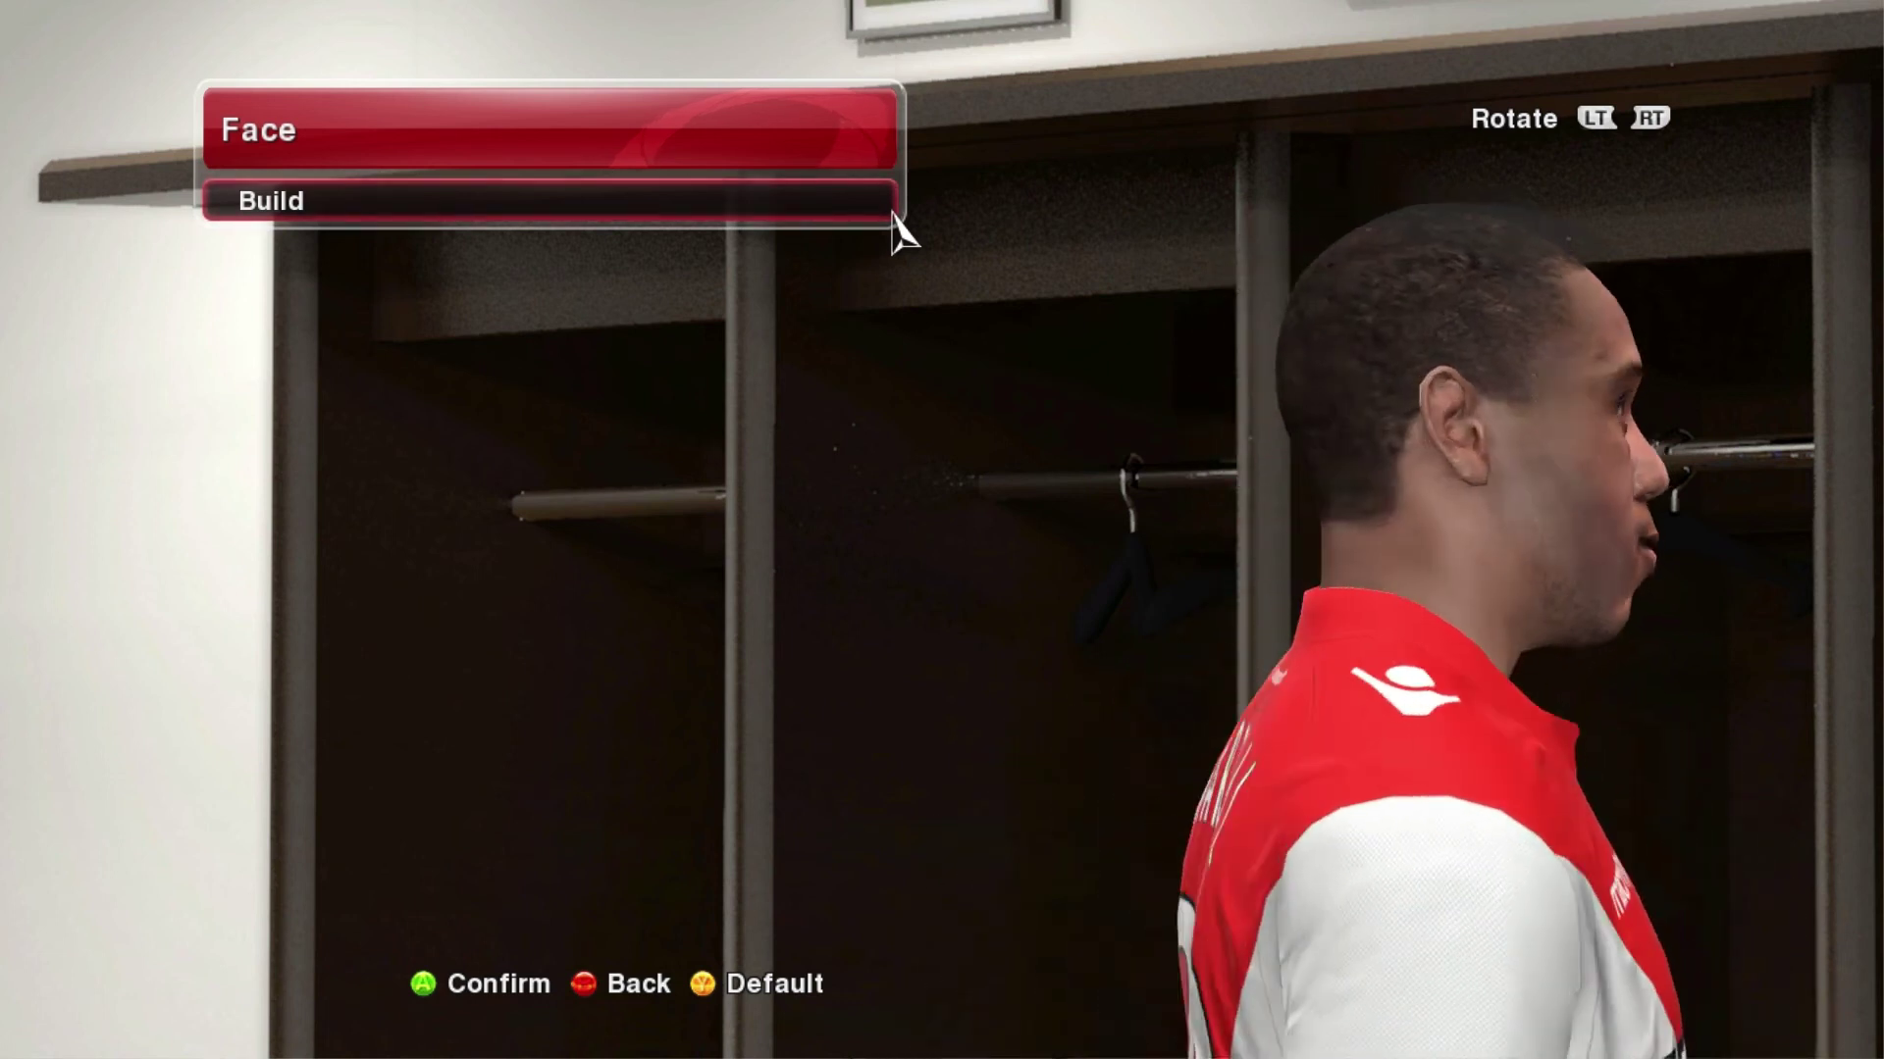
pyautogui.press('e')
pyautogui.press('q')
pyautogui.press('Escape')
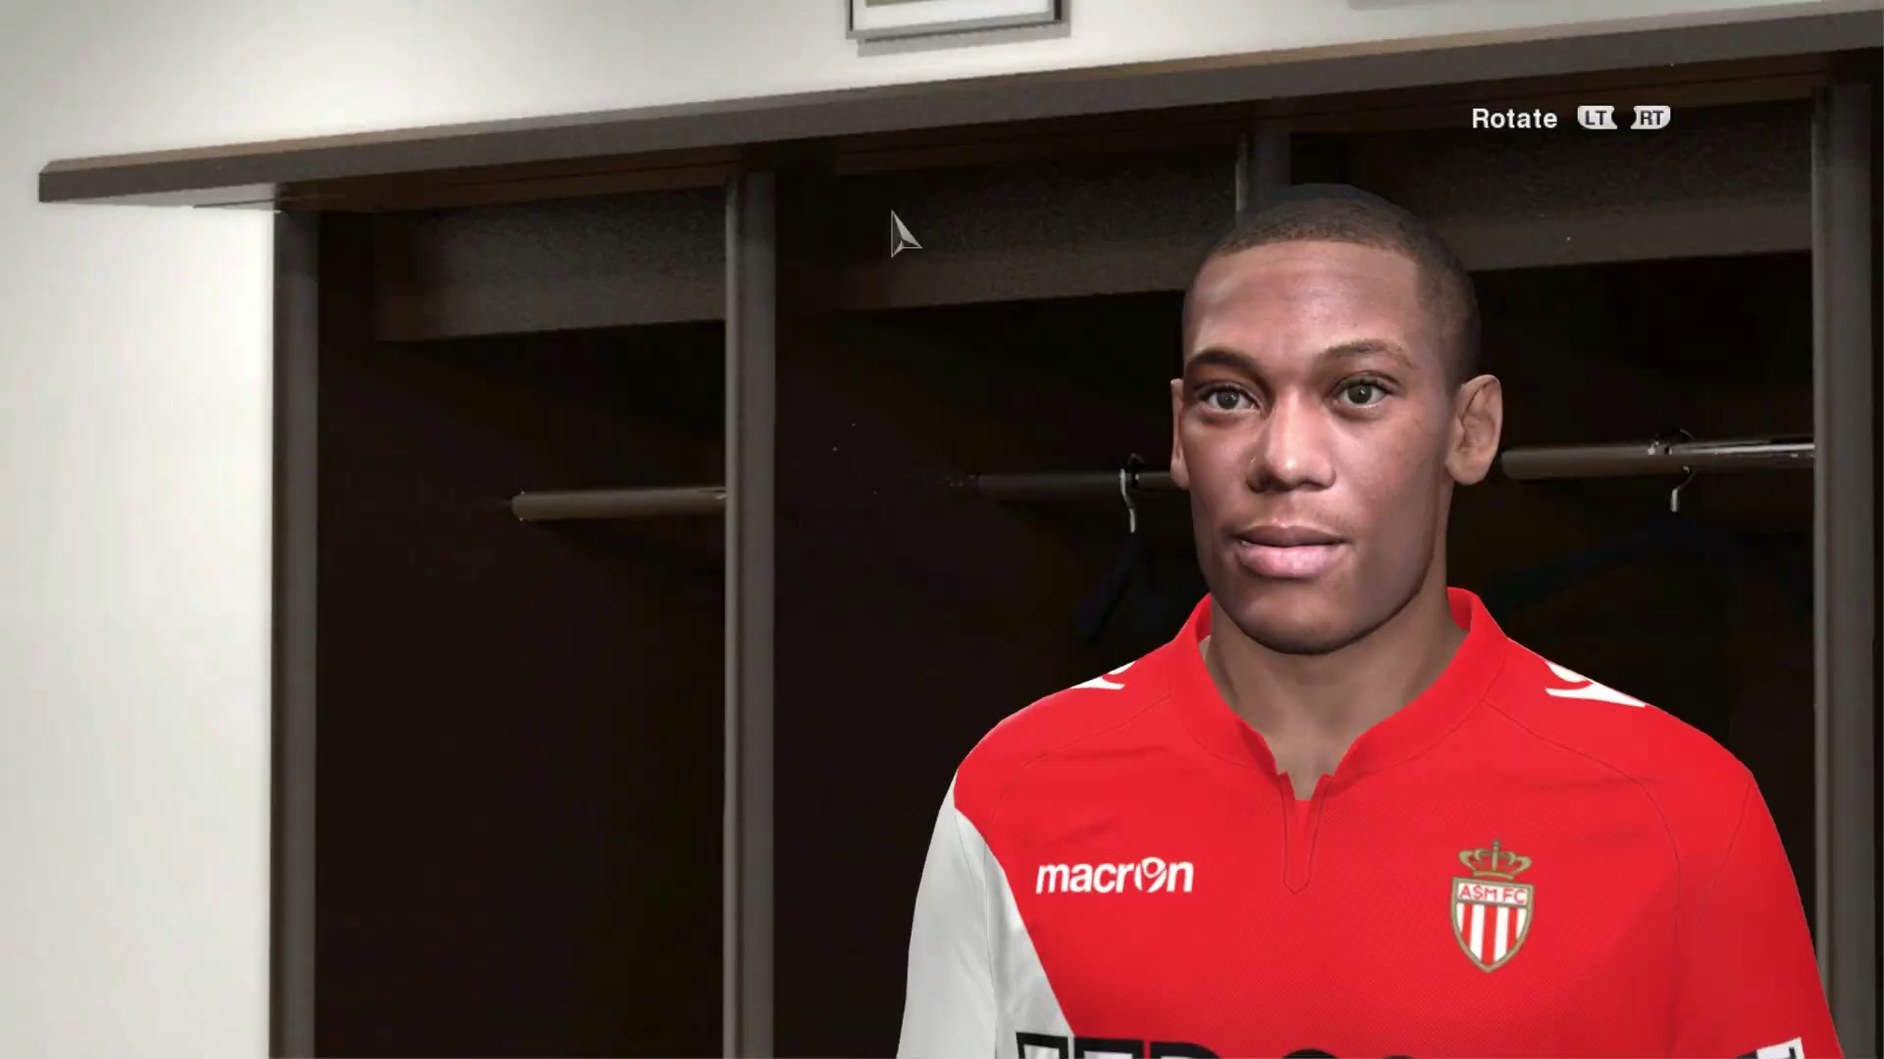
pyautogui.press('Escape')
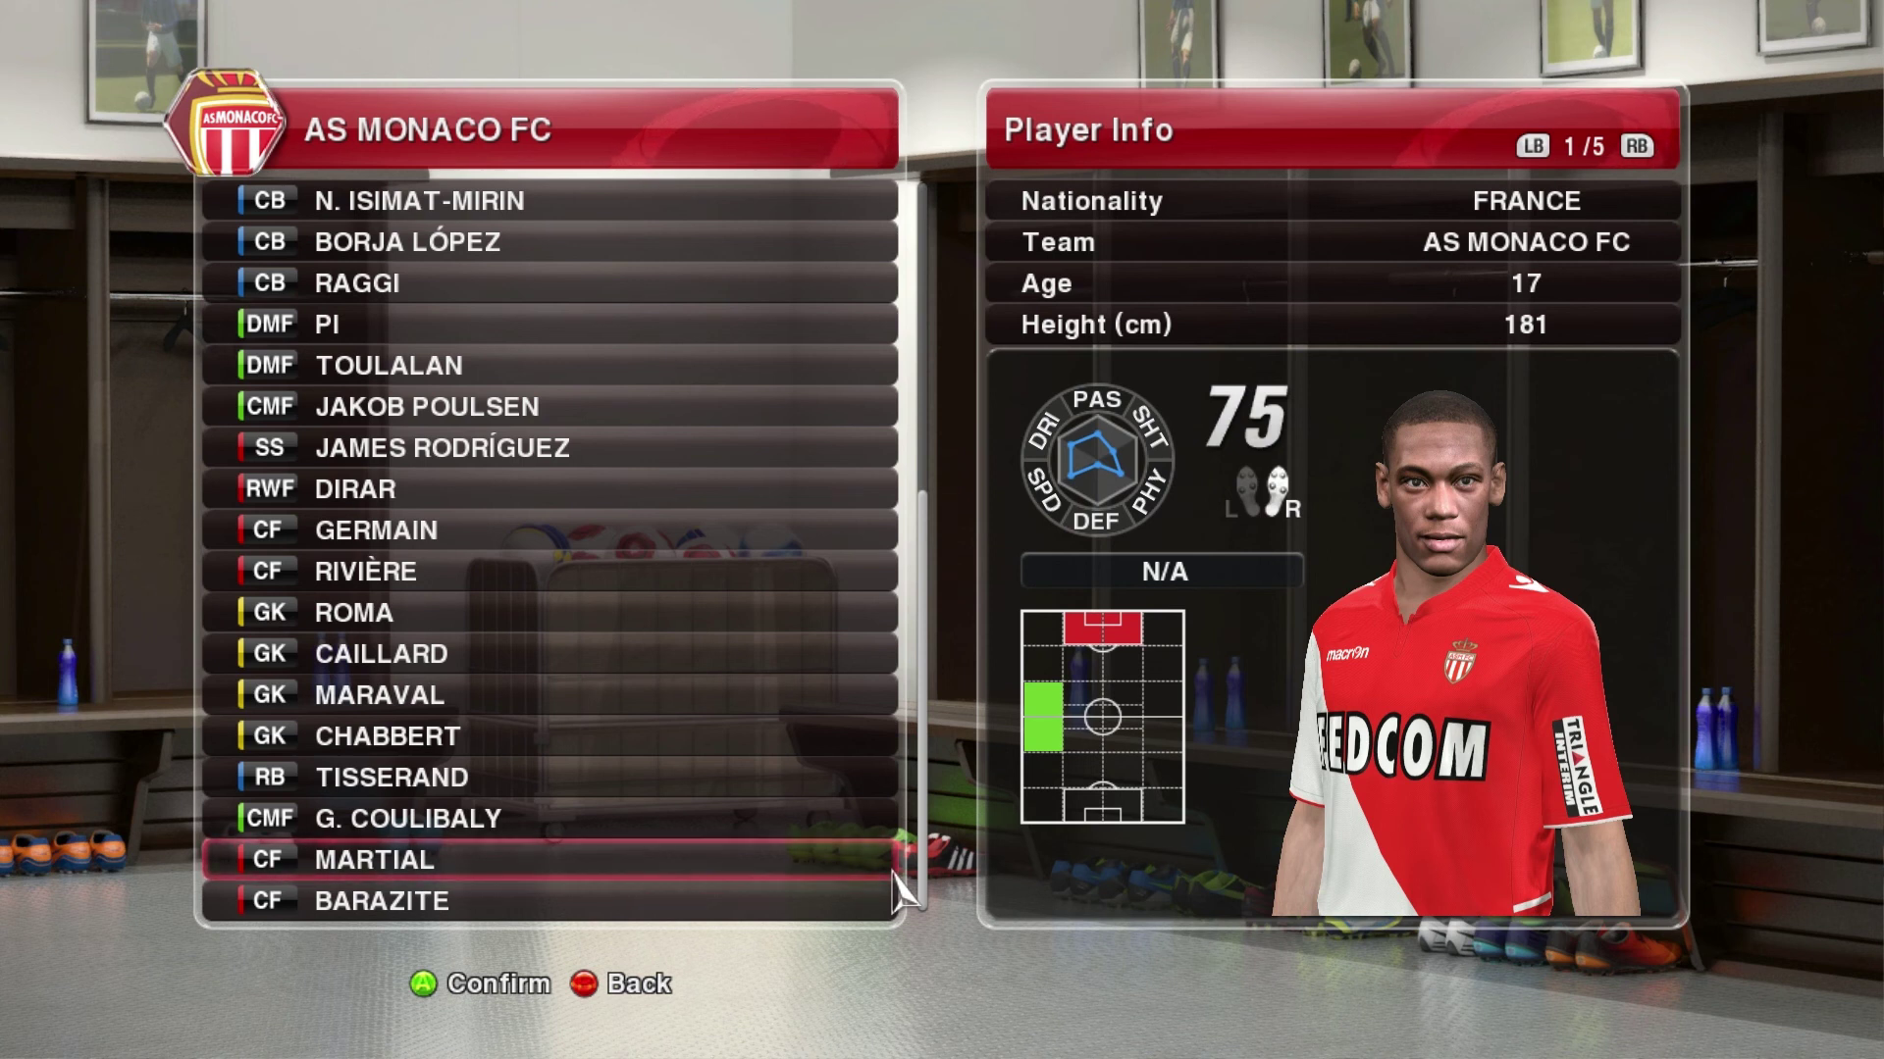
pyautogui.press('Escape')
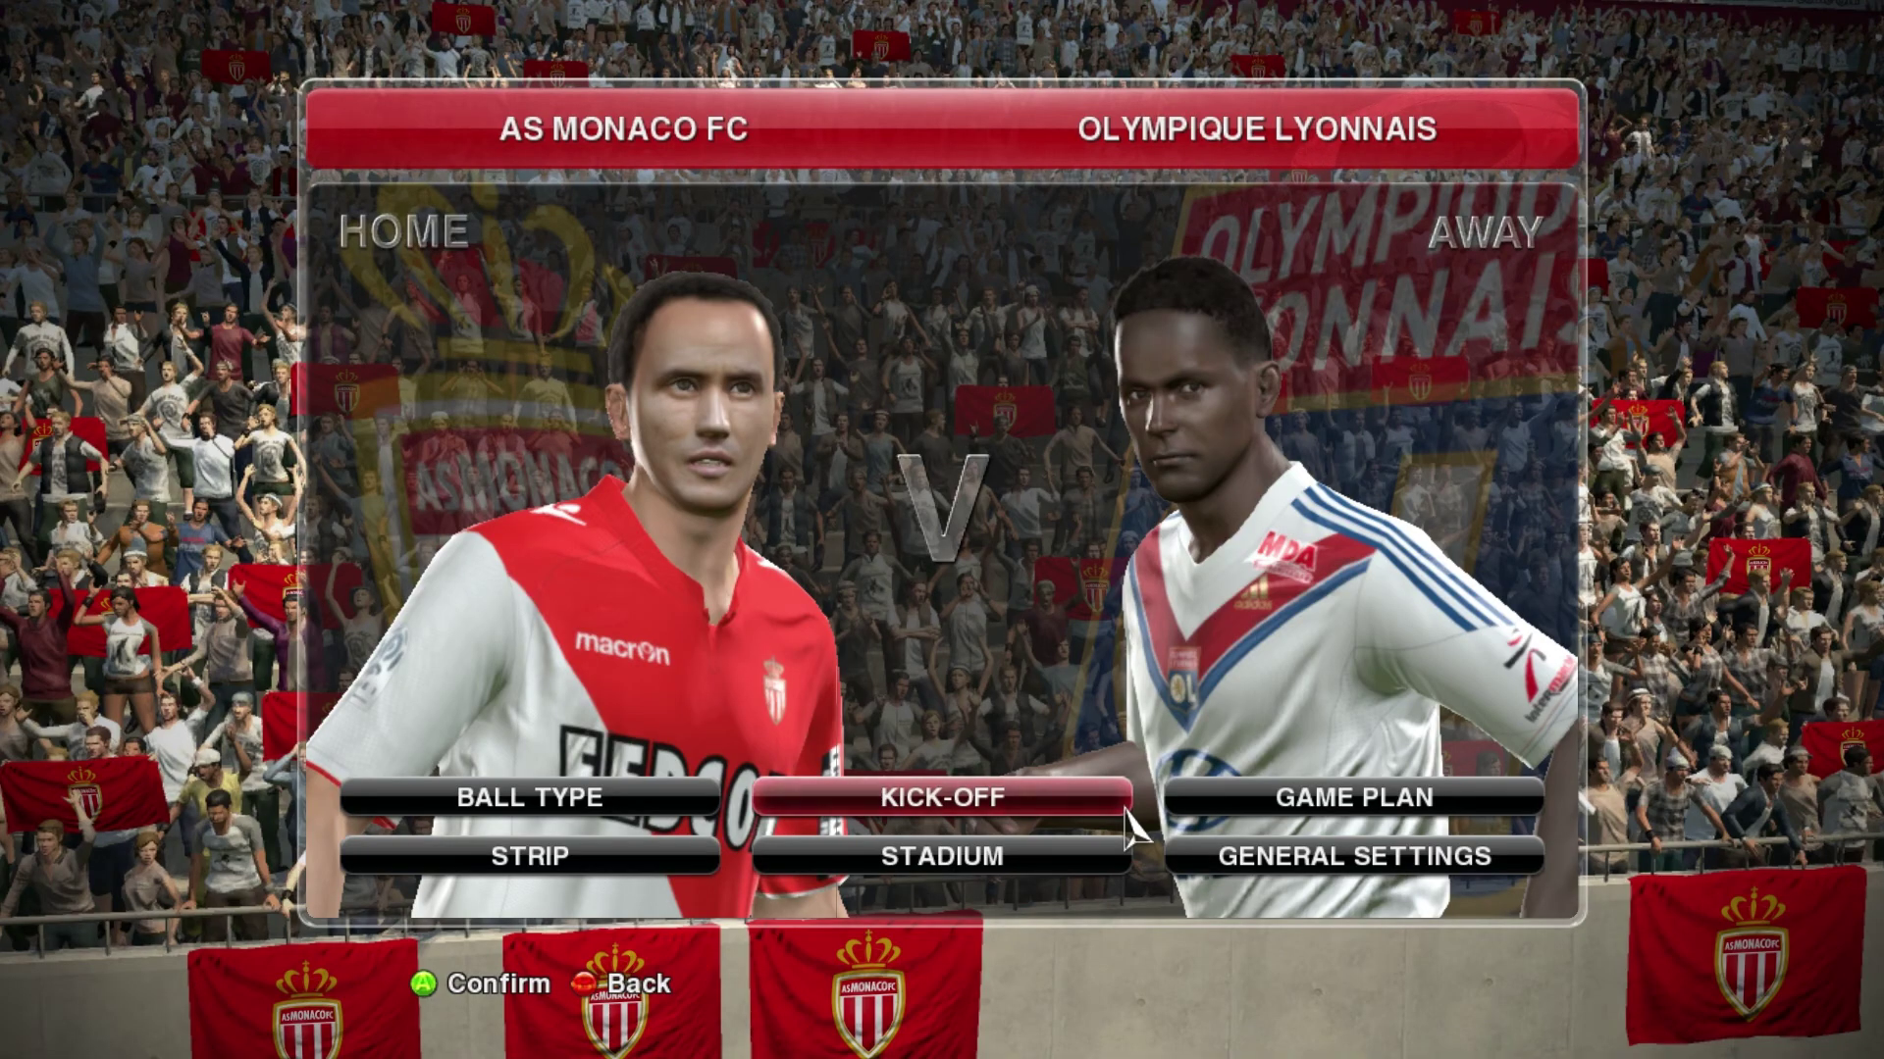
# Open the game plan for AS Monaco FC against Olympique Lyonnais and apply the Leave to Manager one-touch setting.
pyautogui.click(1538, 811)
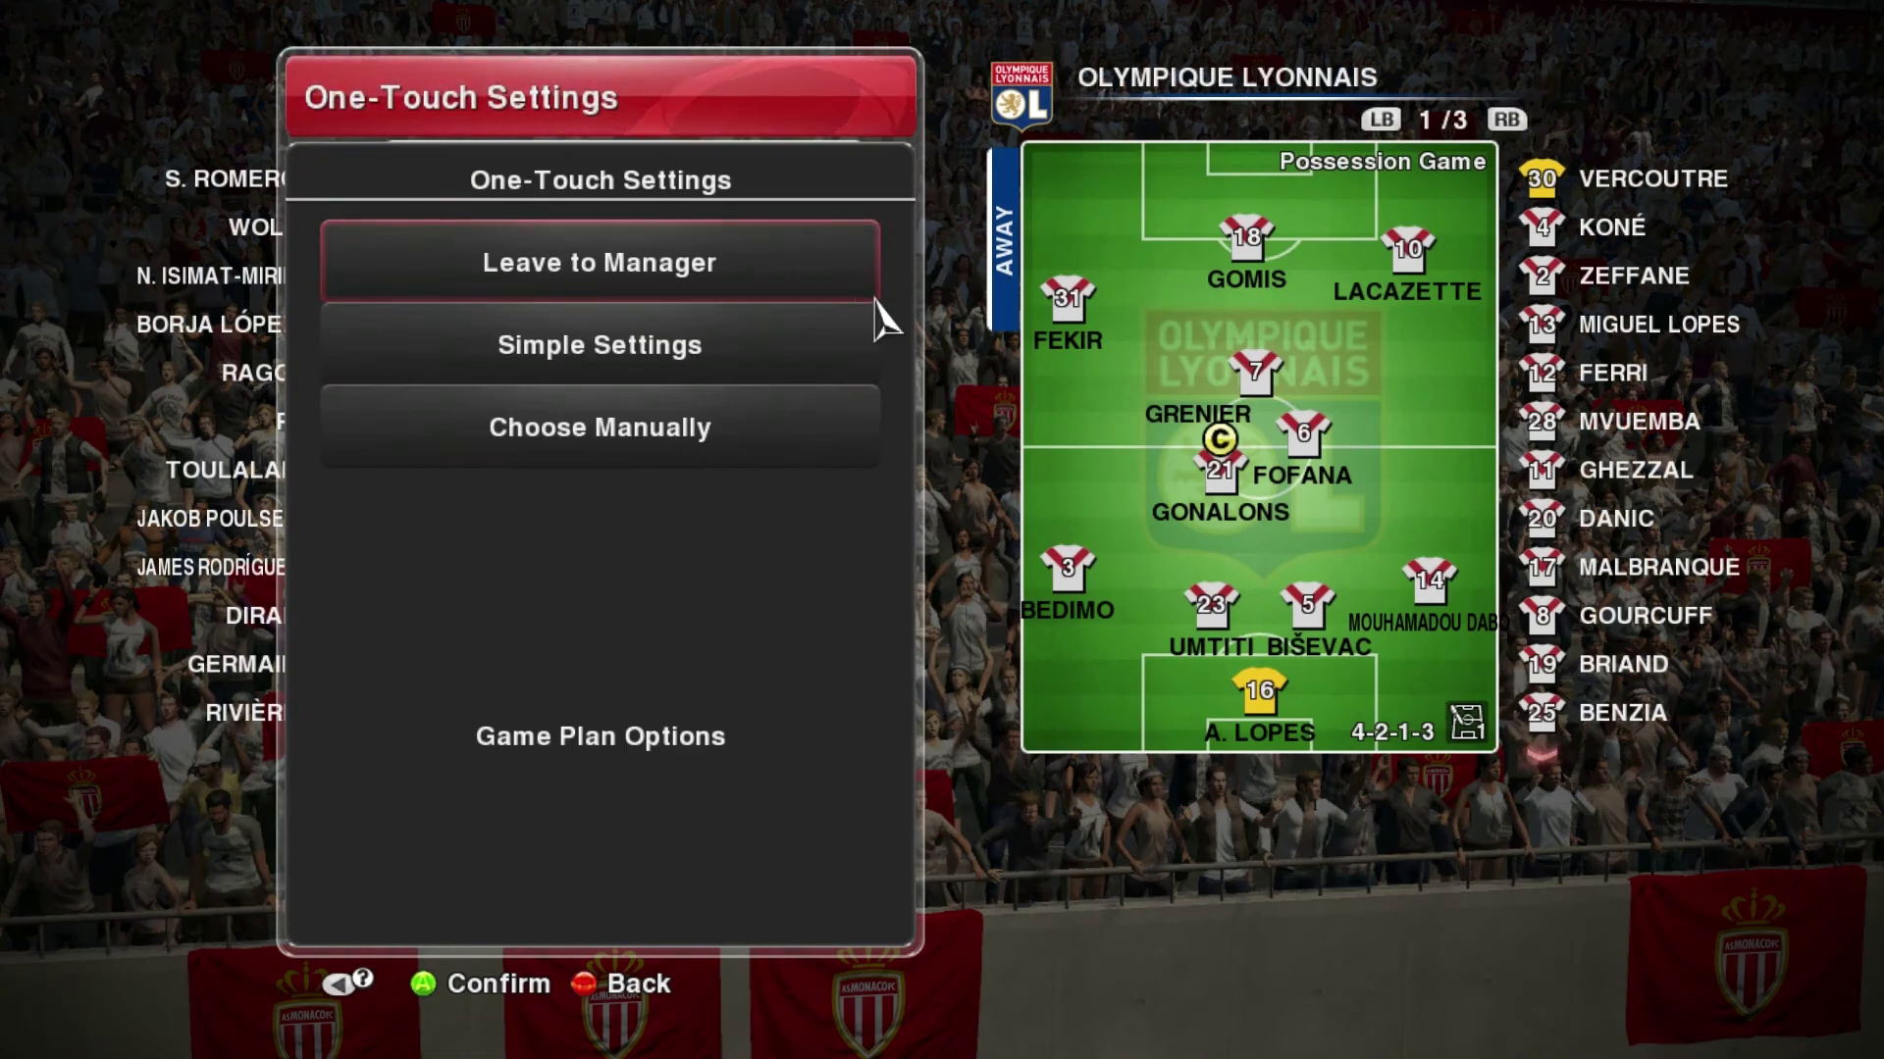
pyautogui.click(873, 294)
pyautogui.click(786, 841)
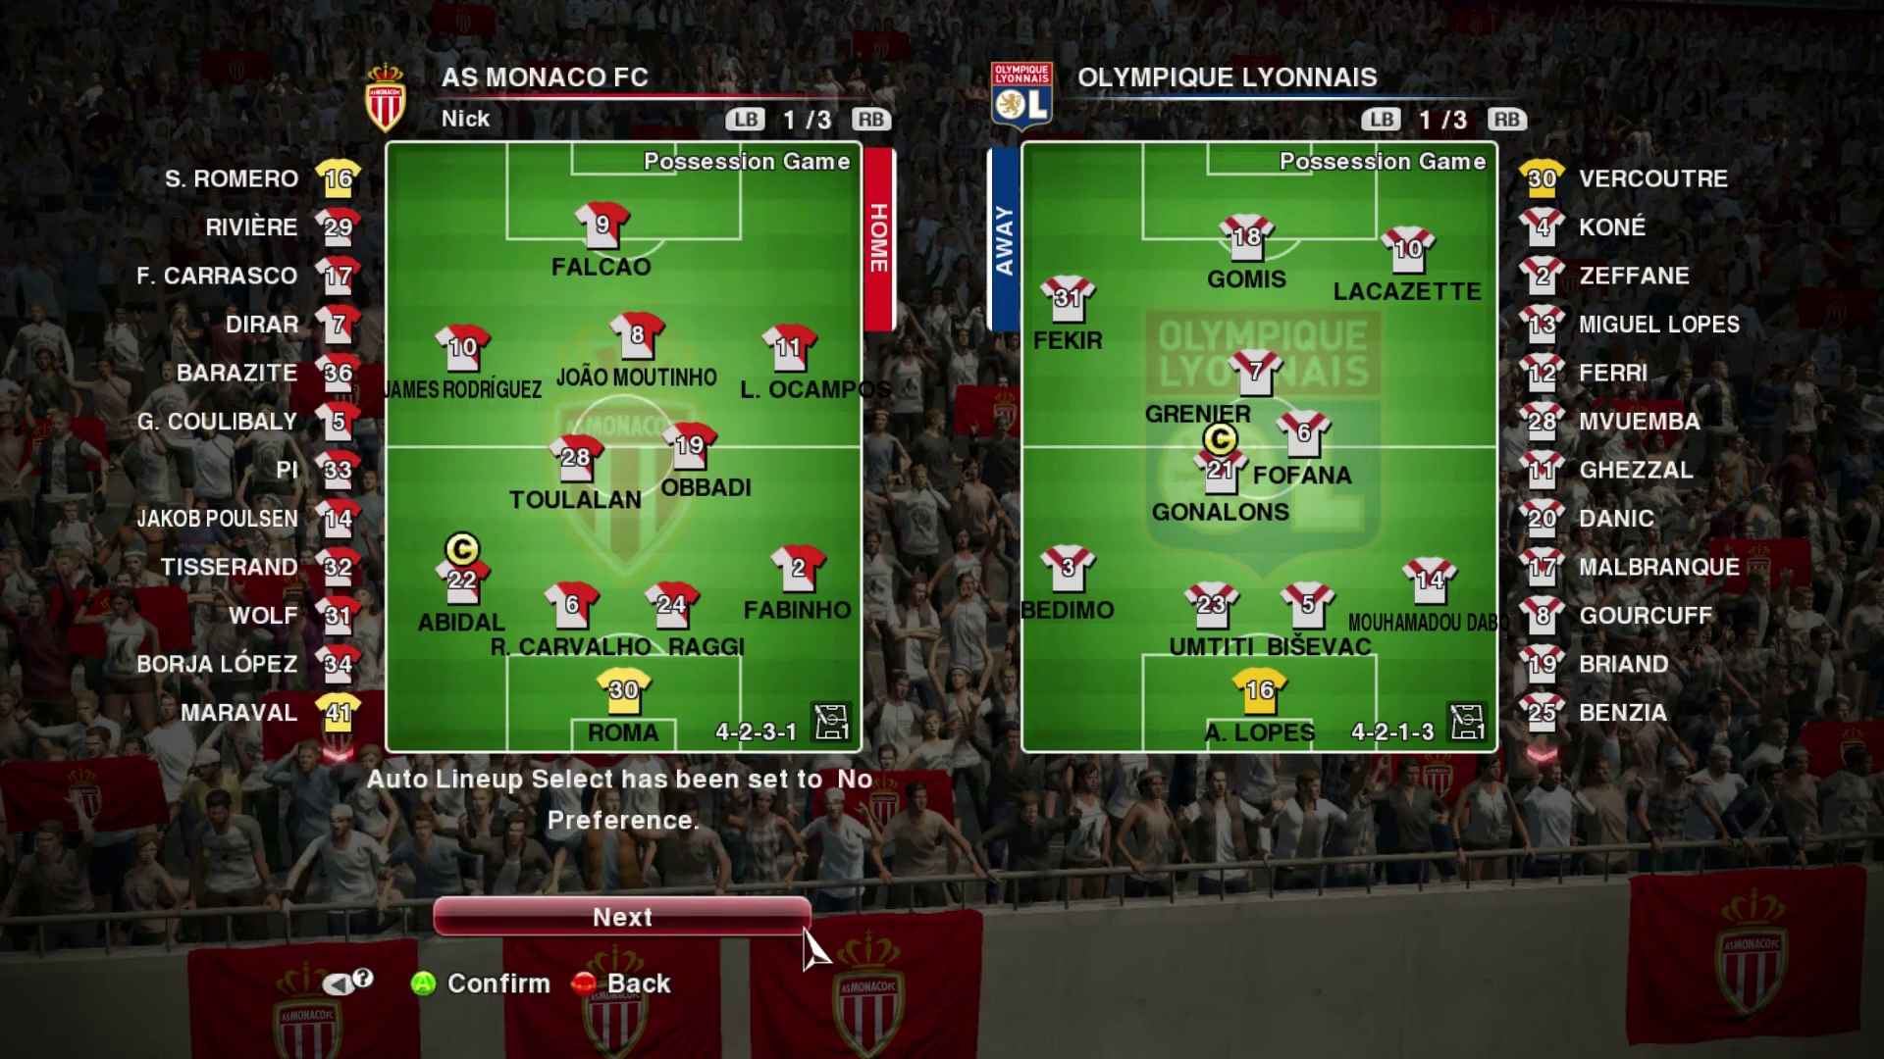
pyautogui.click(802, 927)
# Field Martial instead of James Rodríguez, with L. Ocampos moved to the opposite wing, and kick off the match.
pyautogui.click(635, 697)
pyautogui.moveTo(462, 353); pyautogui.dragTo(373, 375)
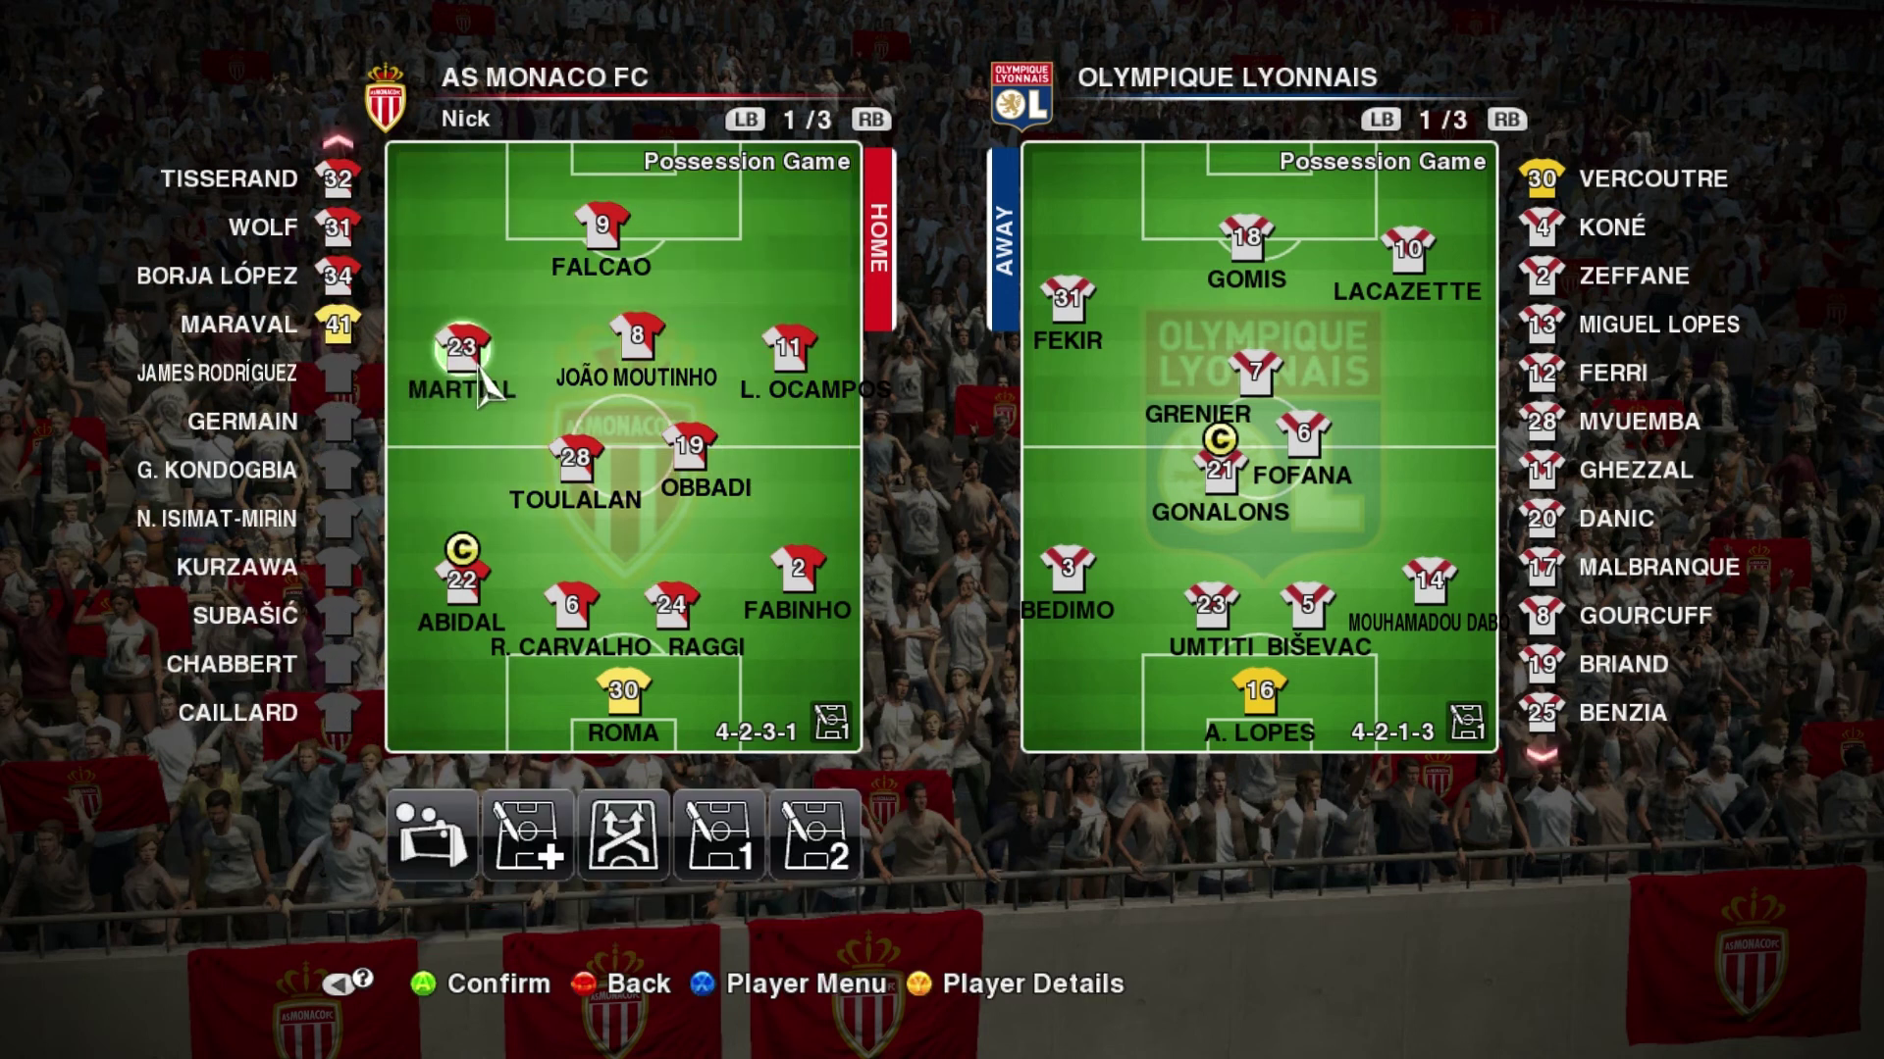
pyautogui.moveTo(481, 382); pyautogui.dragTo(842, 371)
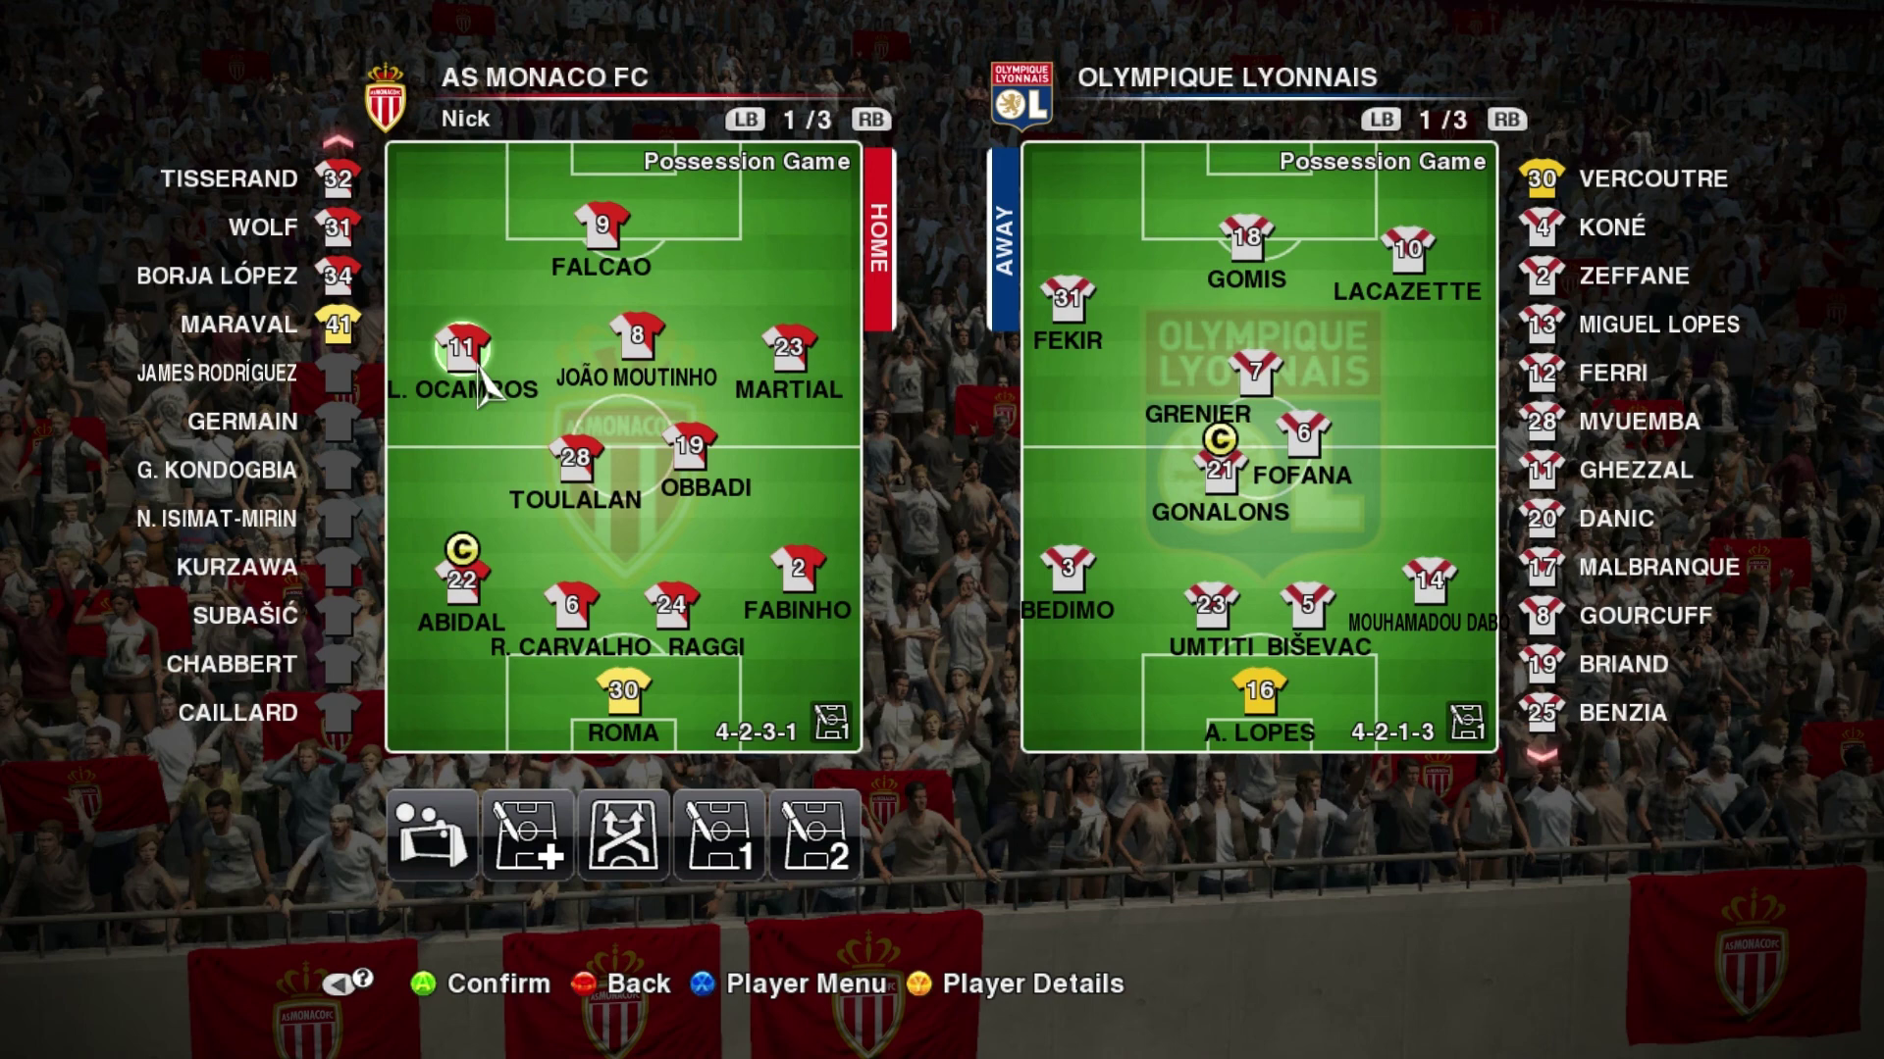
pyautogui.press('Escape')
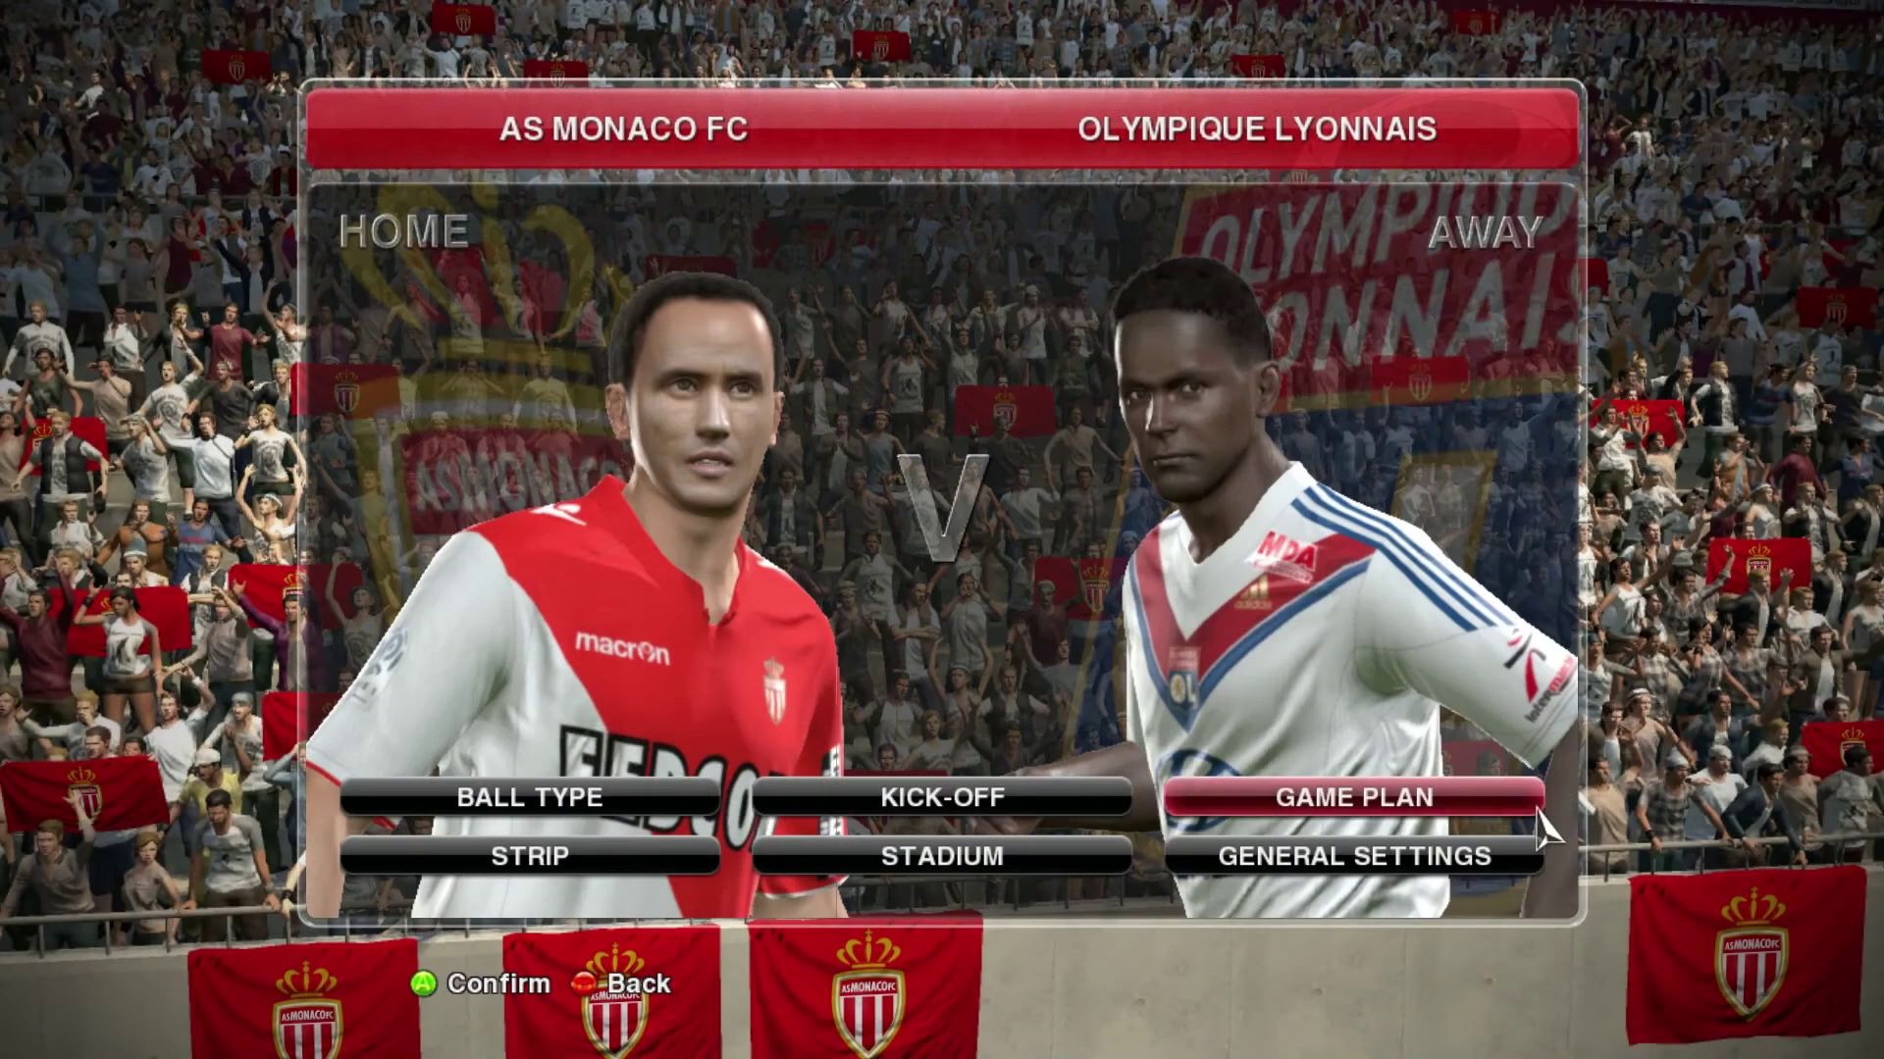
pyautogui.click(1125, 810)
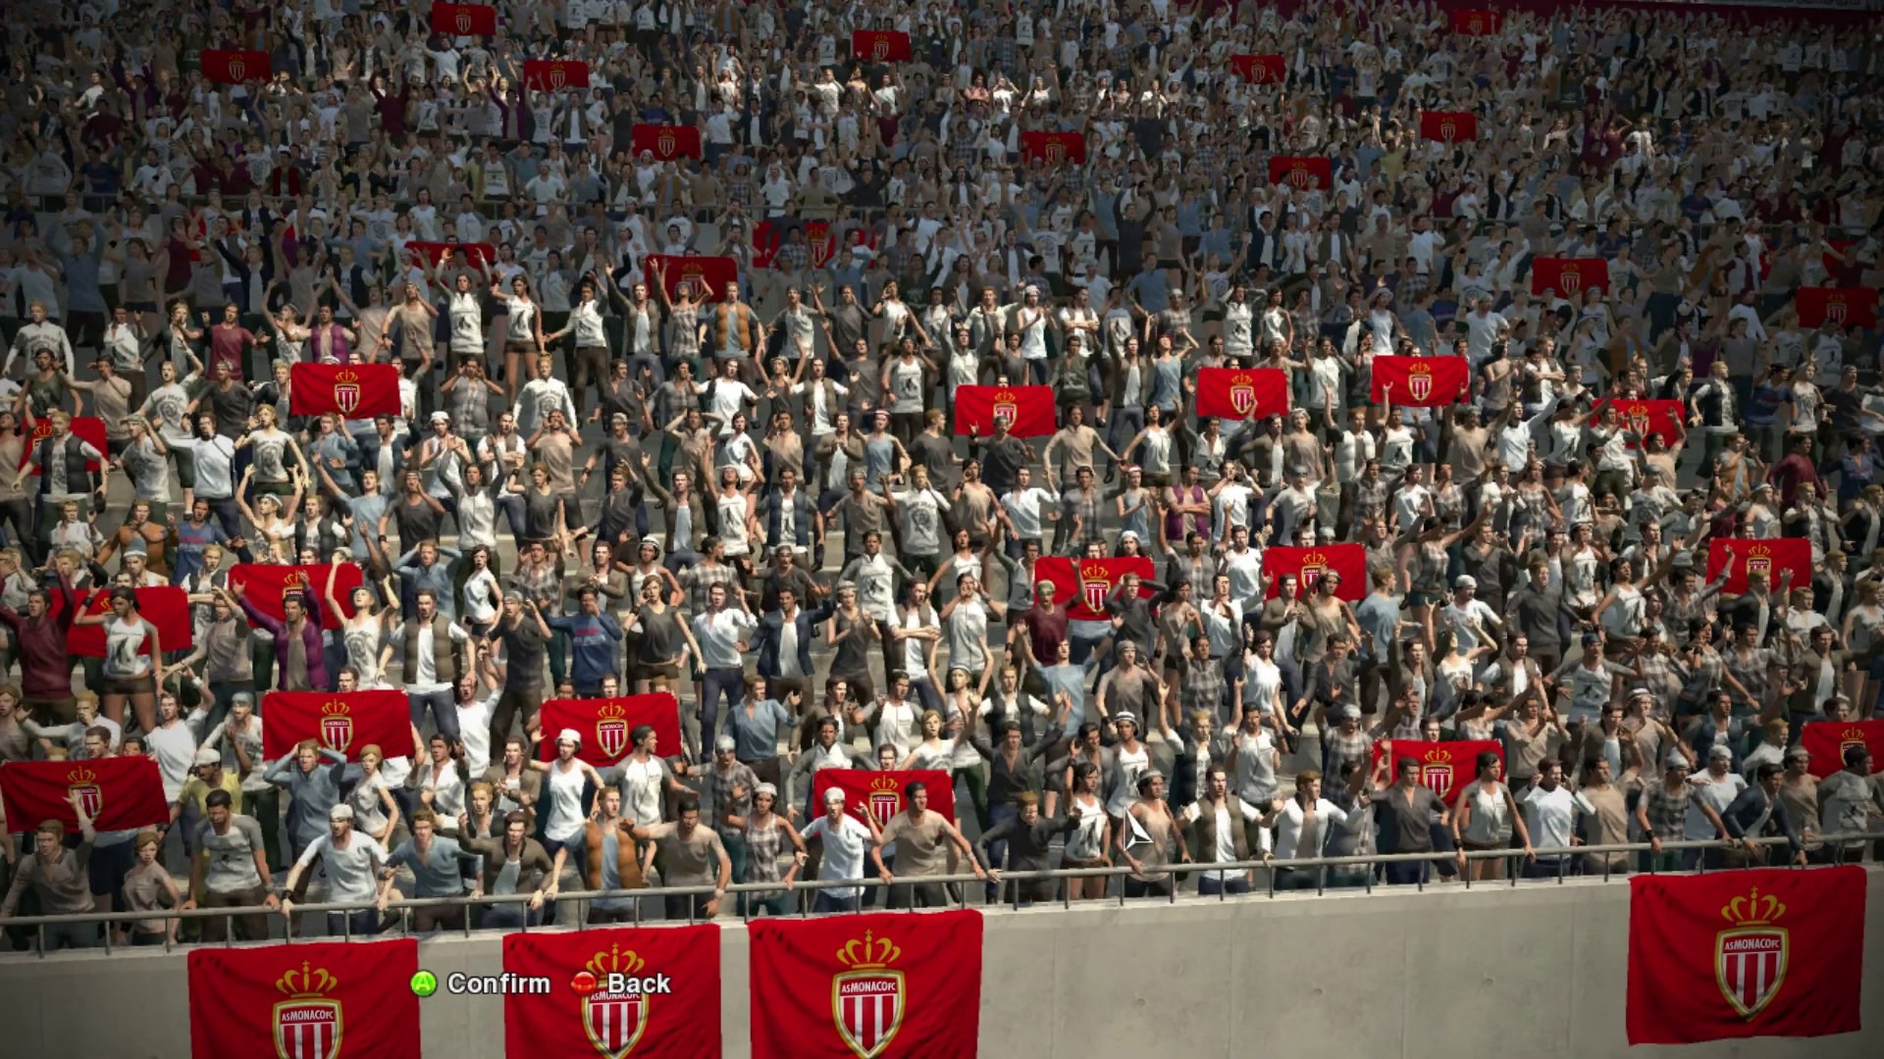